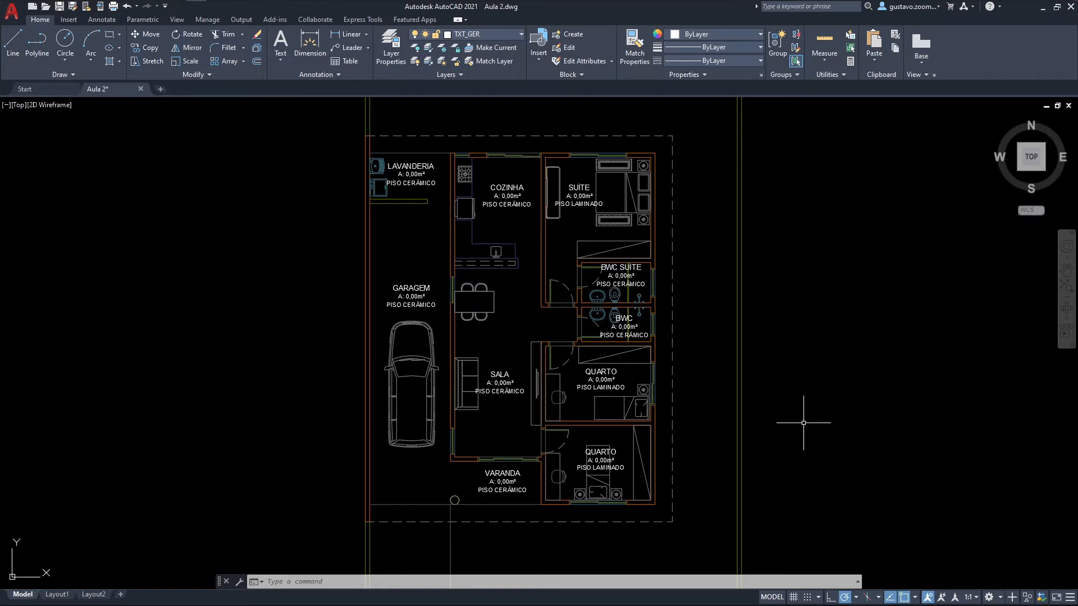
Measure the area of the QUARTO below the BWC by picking its four inner wall corners with the AREA command.
{"action": "scroll", "coordinate": [694, 397], "scroll_direction": "up", "scroll_amount": 4}
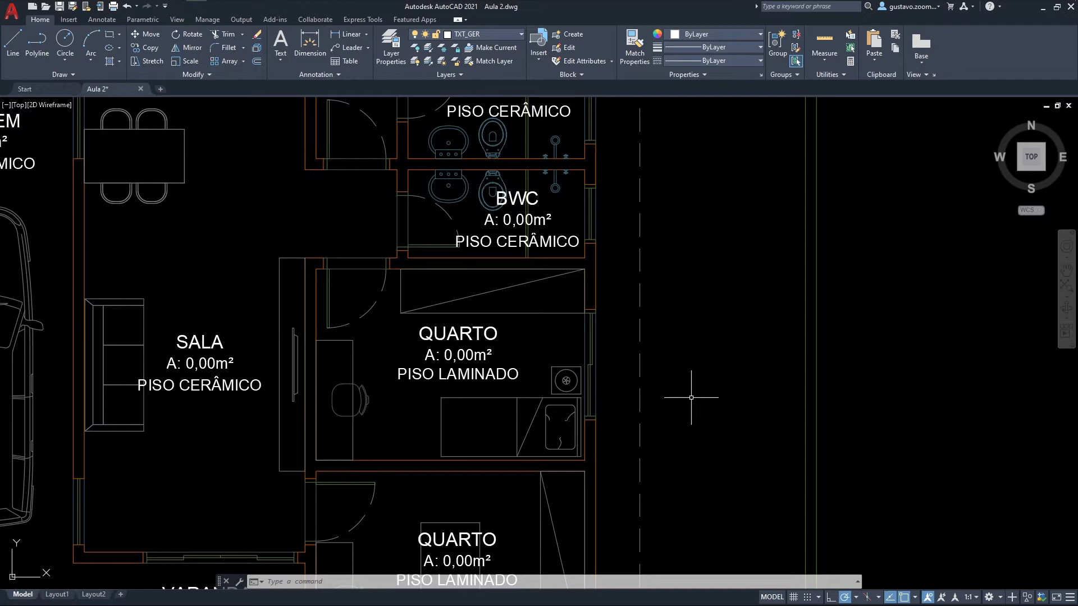
{"action": "type", "text": "AA"}
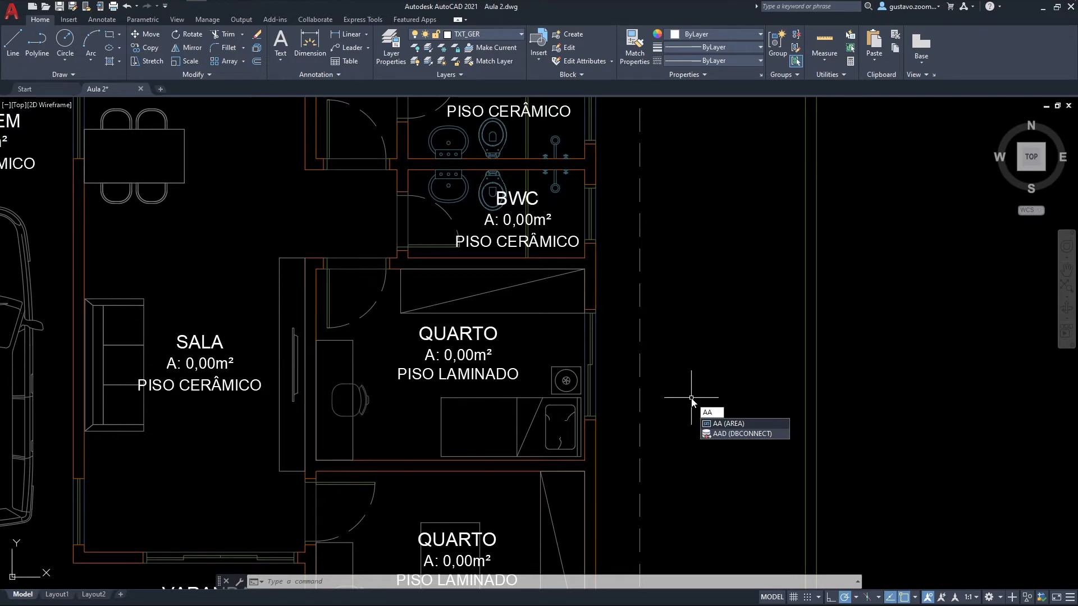
{"action": "key", "text": "Return"}
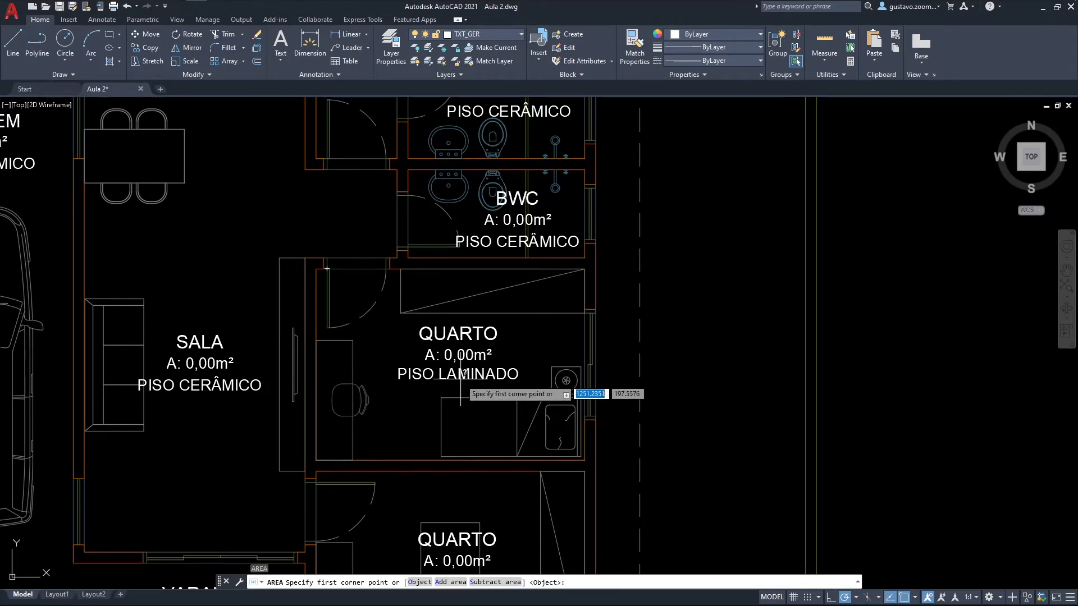
{"action": "scroll", "coordinate": [377, 324], "scroll_direction": "up", "scroll_amount": 2}
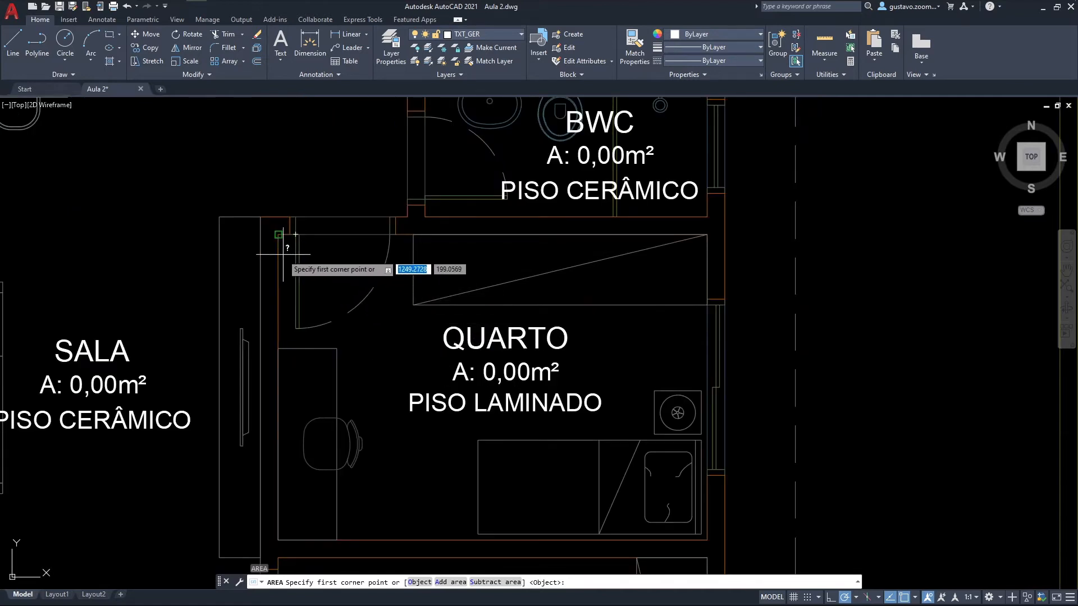
{"action": "left_click", "coordinate": [279, 235]}
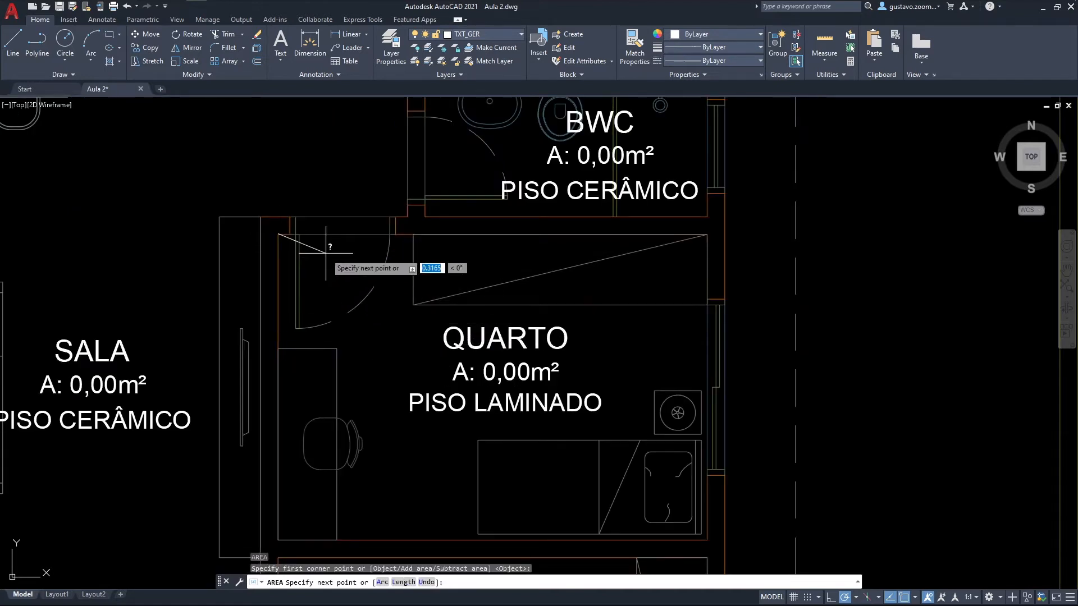
{"action": "left_click", "coordinate": [707, 235]}
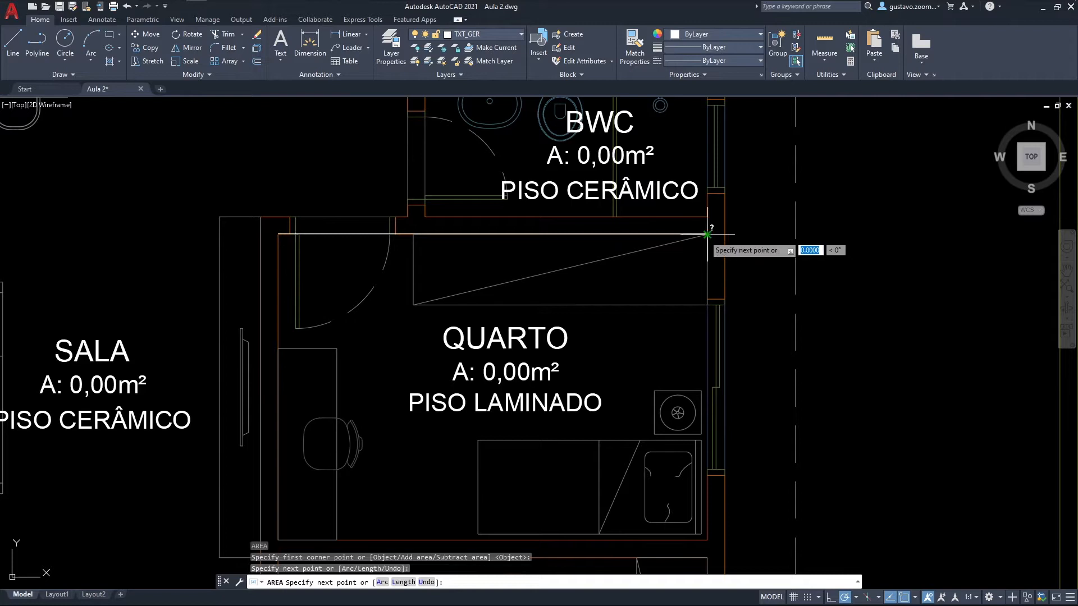
{"action": "middle_click_drag", "start_coordinate": [619, 452], "coordinate": [614, 399]}
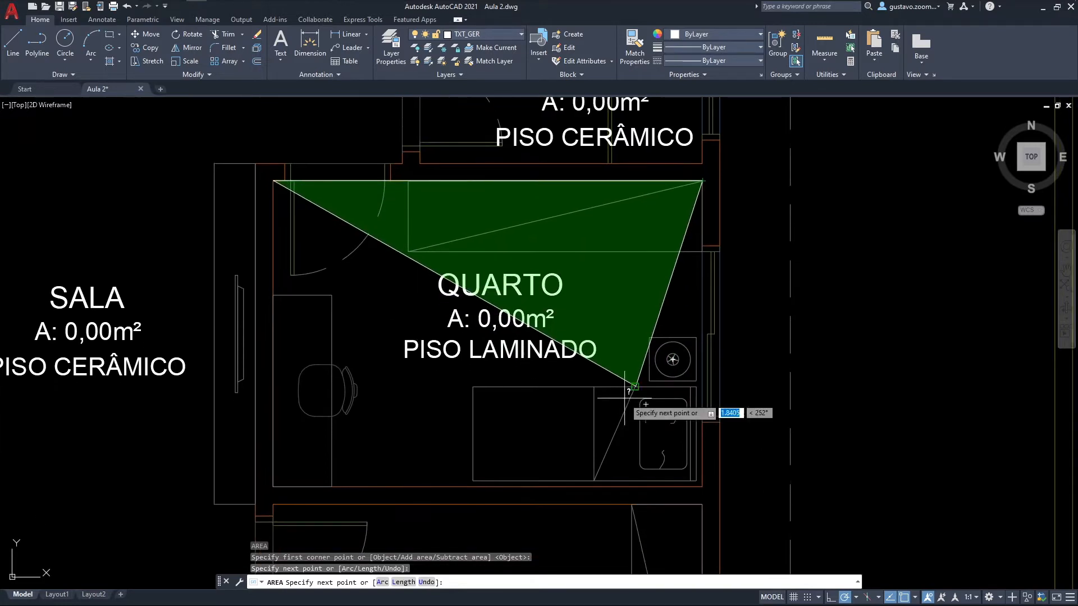
{"action": "left_click", "coordinate": [702, 487]}
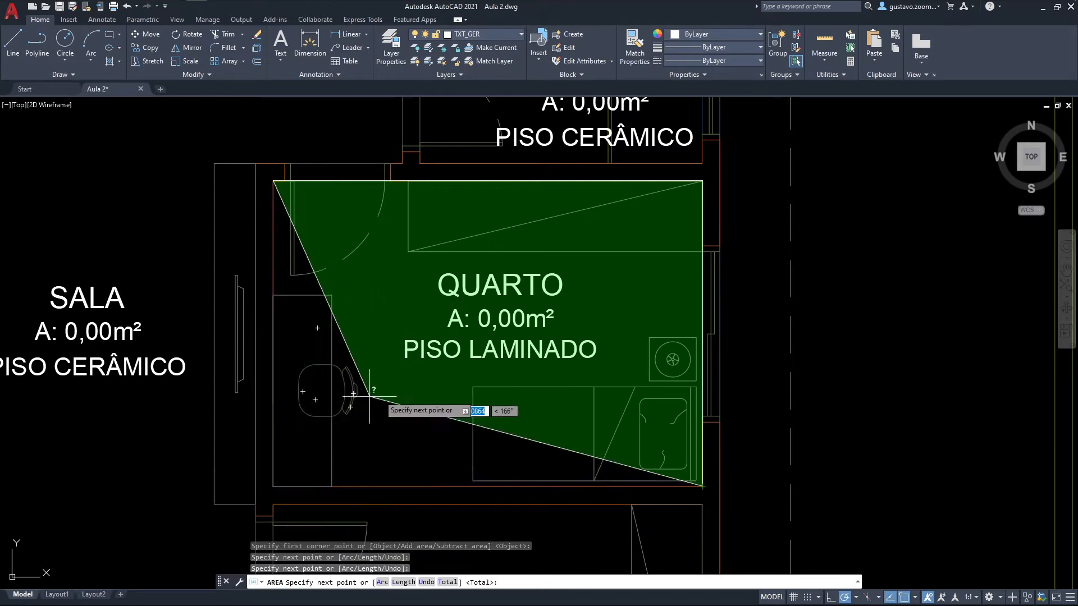
{"action": "left_click", "coordinate": [273, 486]}
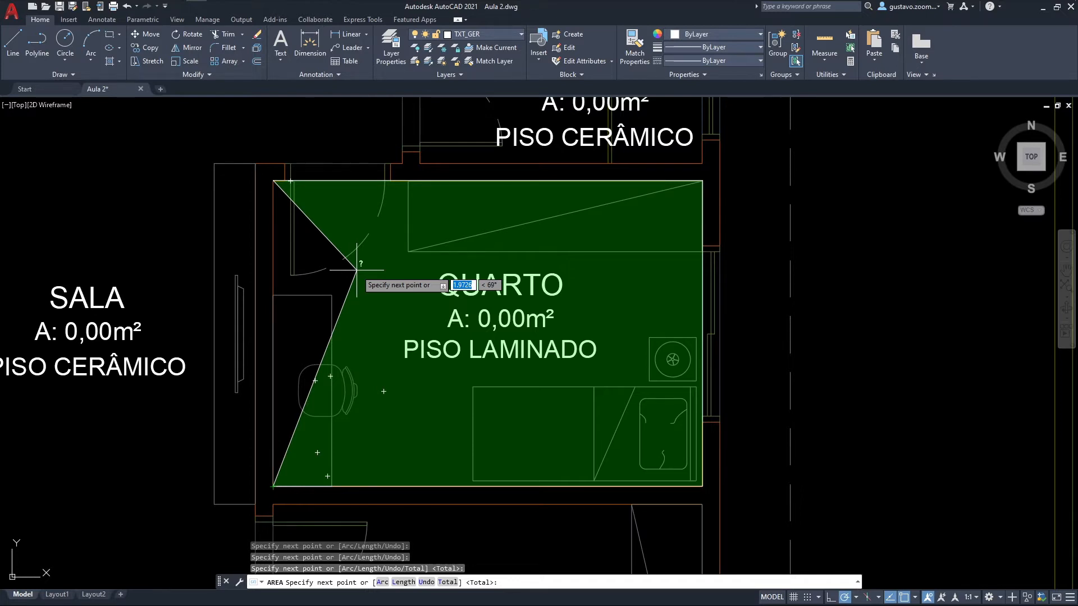
{"action": "key", "text": "Return"}
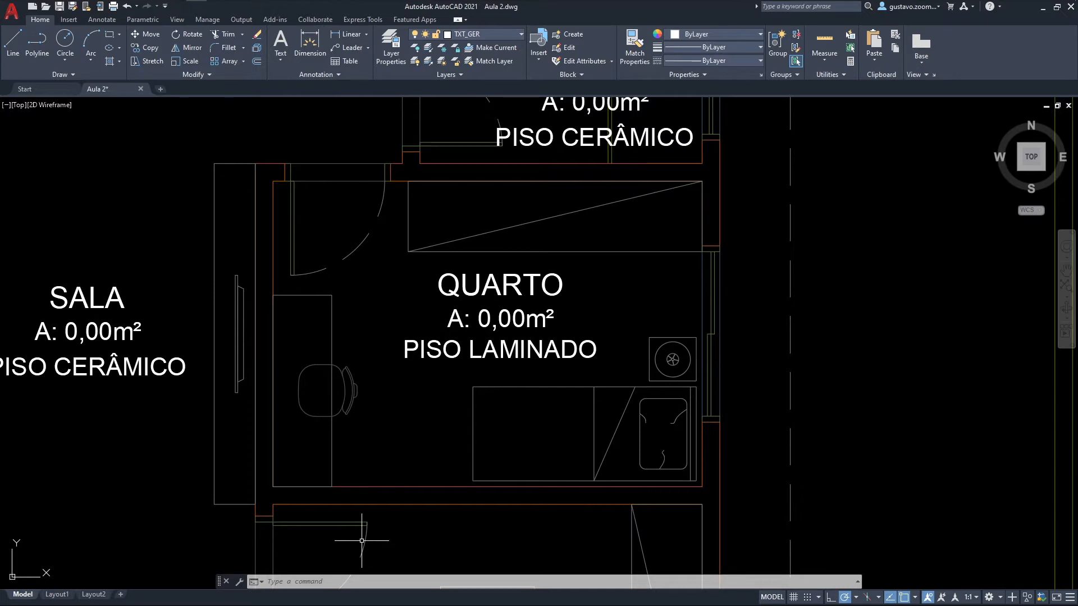
Read the bedroom's area and perimeter in the command history, then collapse the history.
{"action": "key", "text": "F2"}
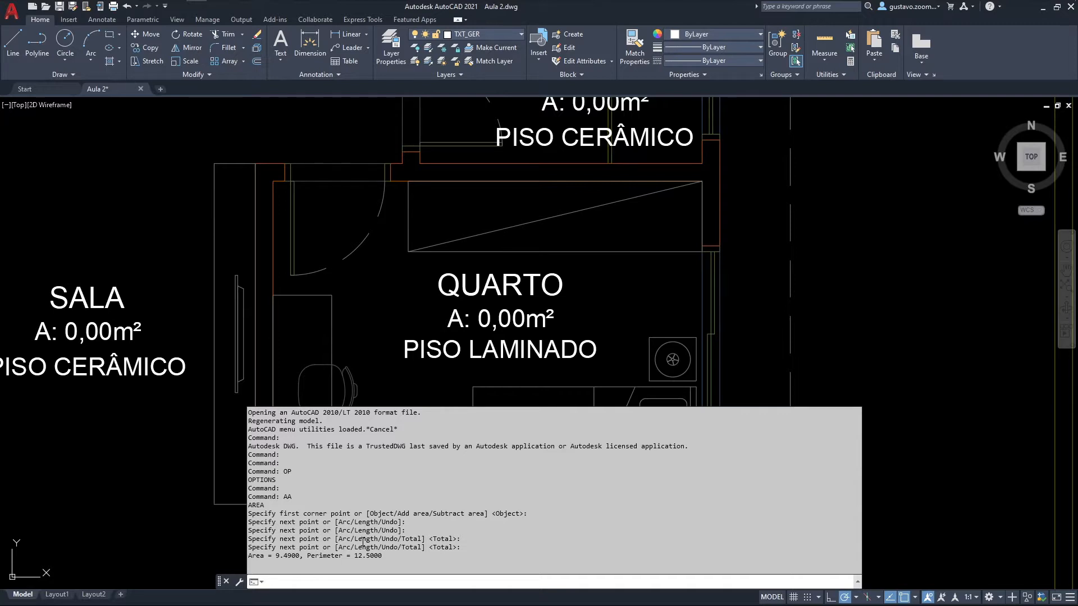
{"action": "left_click_drag", "start_coordinate": [248, 555], "coordinate": [301, 557]}
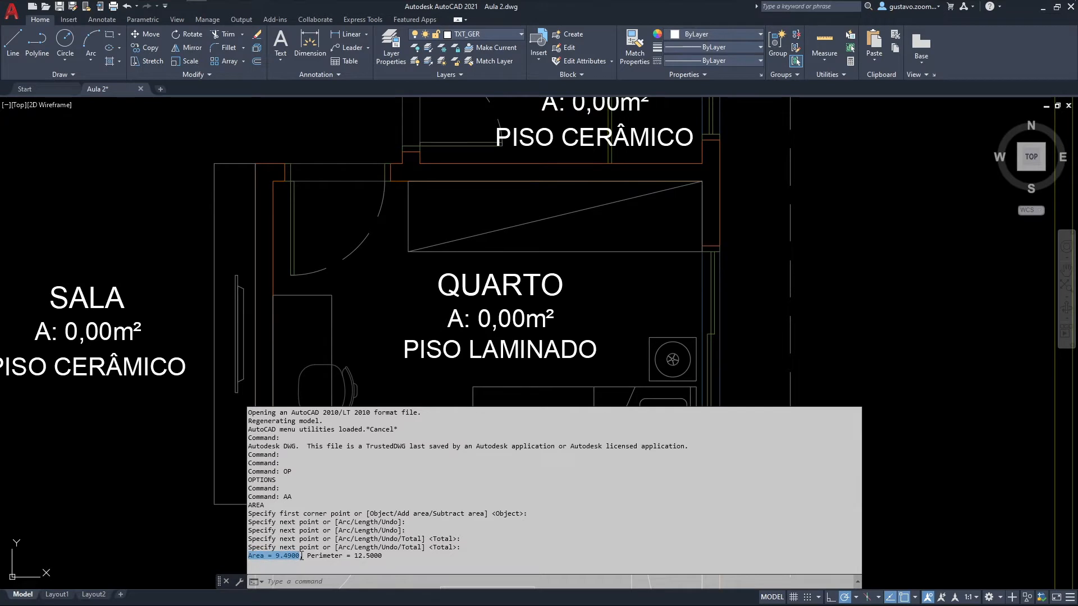
{"action": "left_click_drag", "start_coordinate": [316, 556], "coordinate": [385, 562]}
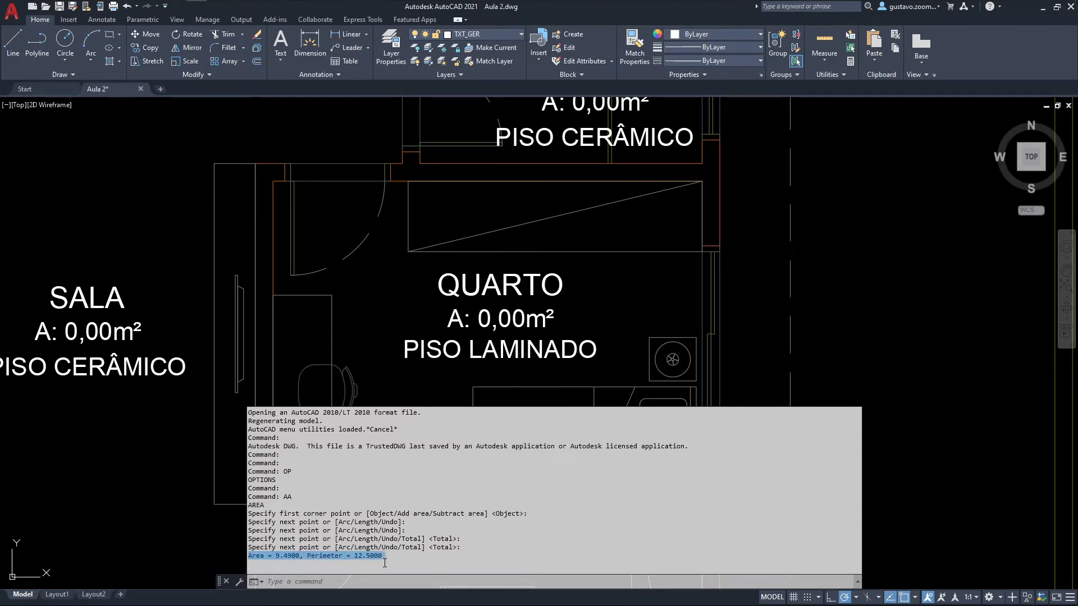
{"action": "key", "text": "Escape"}
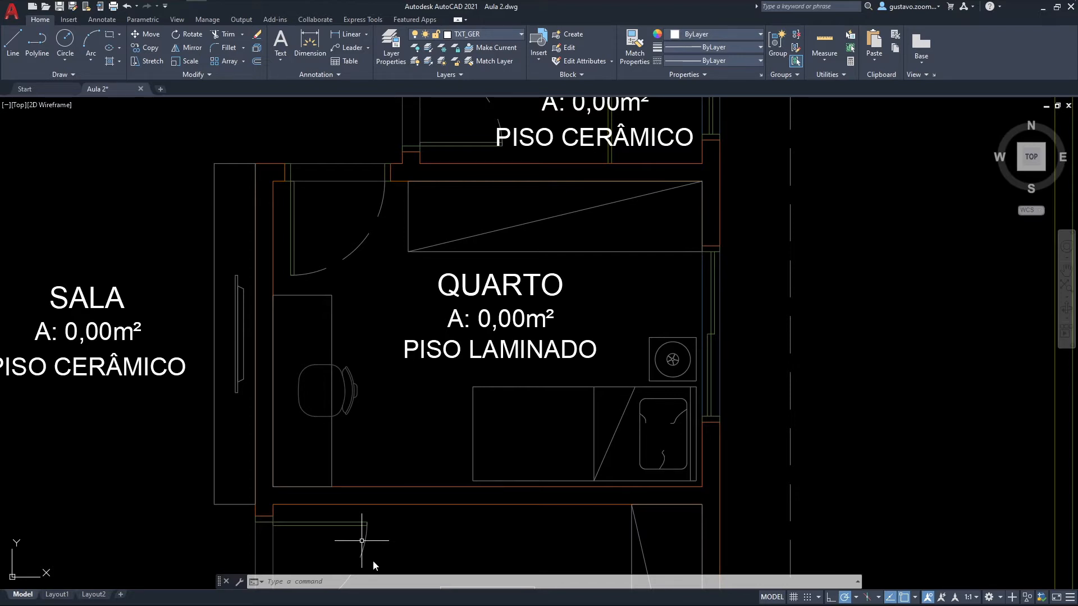
{"action": "left_click", "coordinate": [856, 584]}
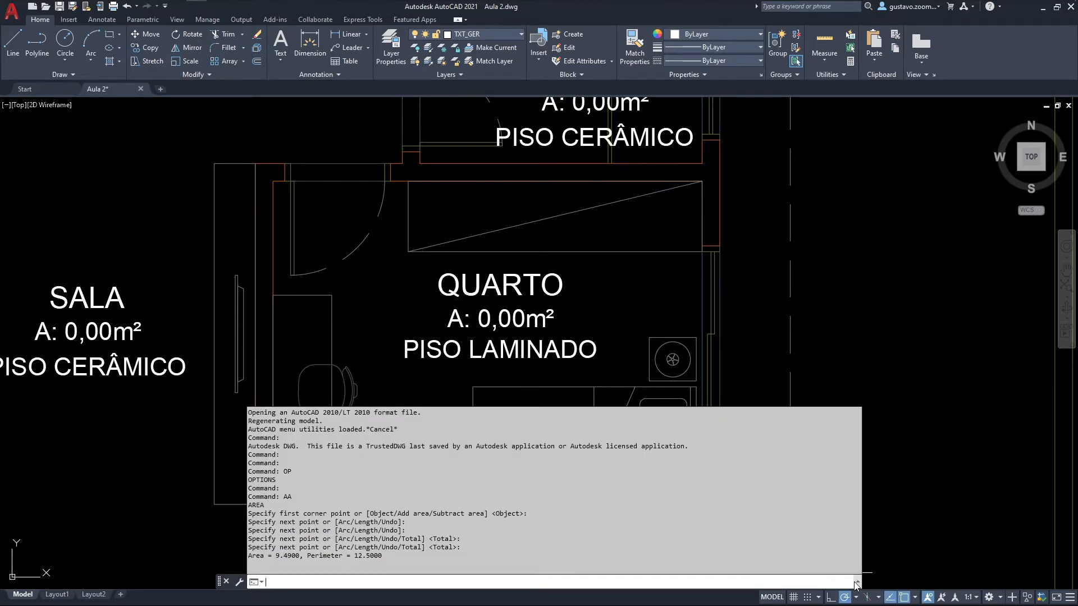
{"action": "left_click", "coordinate": [856, 584]}
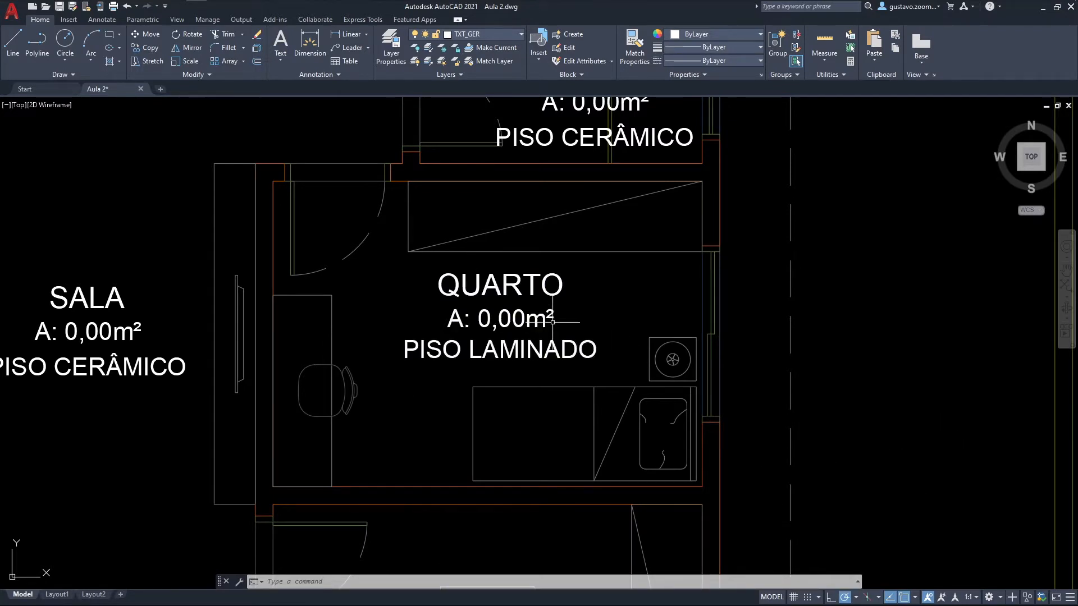
Set the area in the measured QUARTO's label to 9,49m² and centre that text line.
{"action": "double_click", "coordinate": [512, 320]}
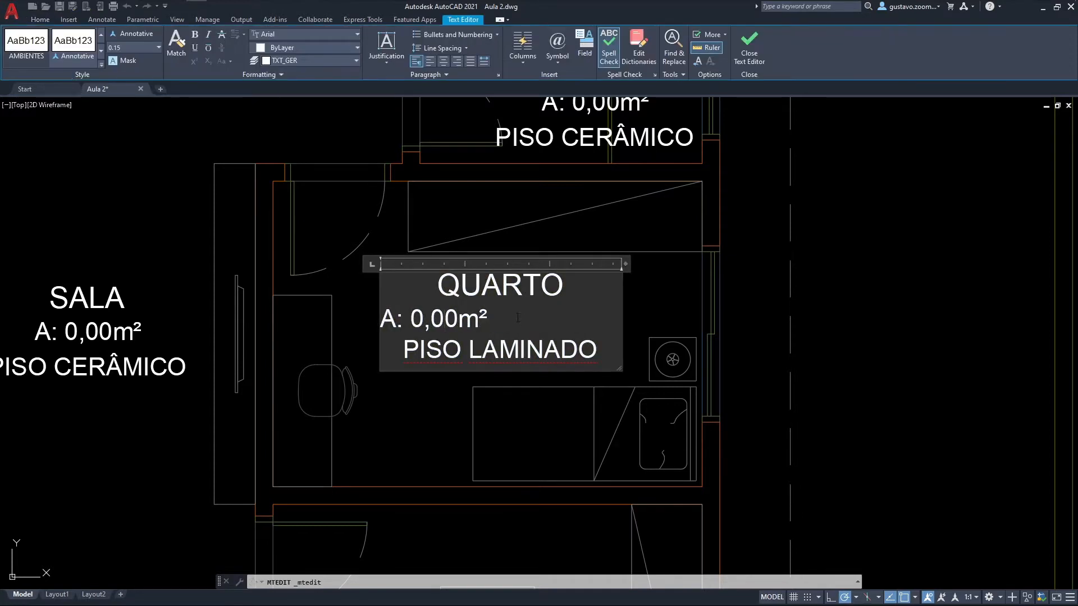
{"action": "left_click_drag", "start_coordinate": [458, 319], "coordinate": [416, 319]}
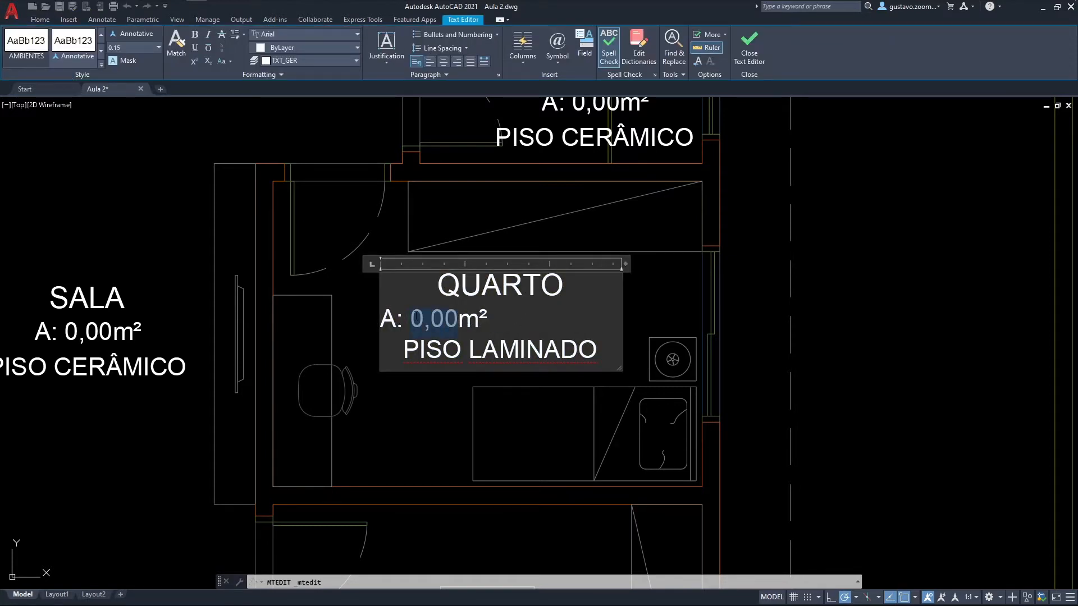
{"action": "type", "text": "0"}
{"action": "type", "text": "9"}
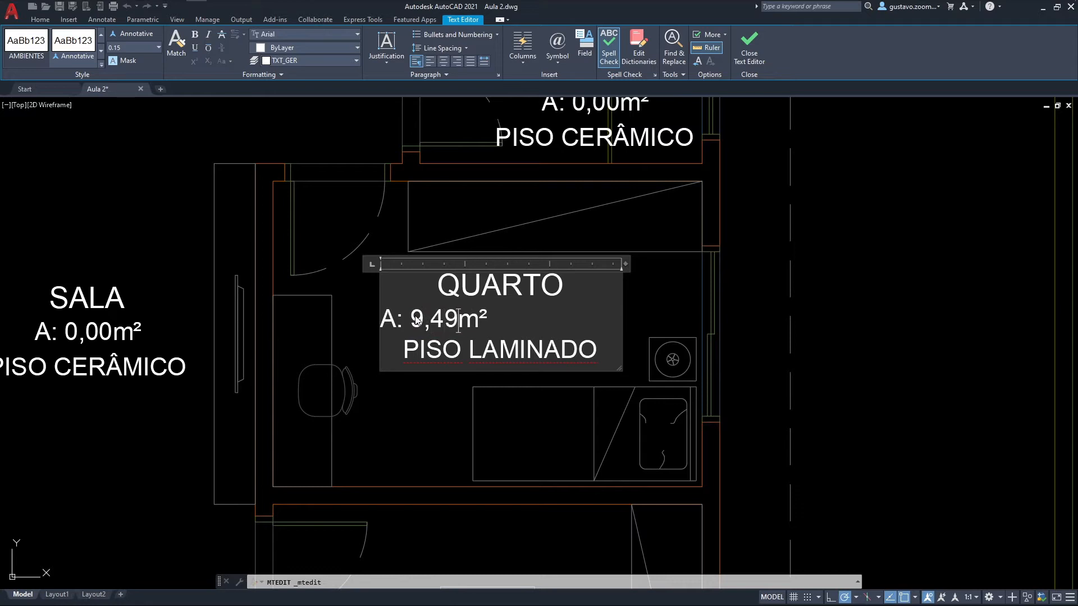
{"action": "left_click_drag", "start_coordinate": [487, 323], "coordinate": [380, 324]}
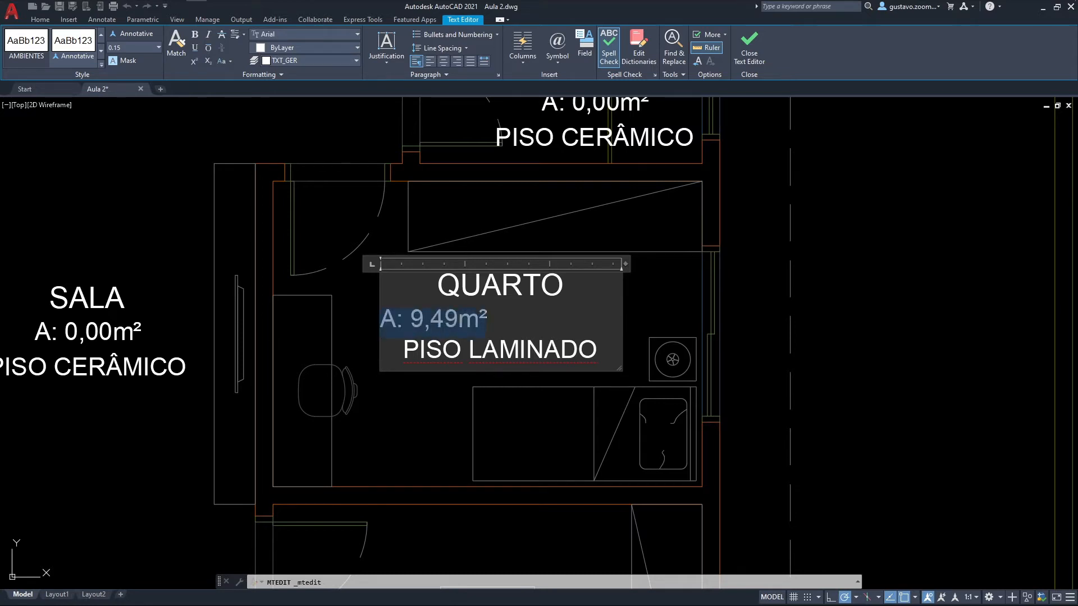
{"action": "left_click", "coordinate": [443, 64]}
{"action": "left_click", "coordinate": [849, 384]}
{"action": "scroll", "coordinate": [491, 326], "scroll_direction": "down", "scroll_amount": 5}
{"action": "scroll", "coordinate": [491, 326], "scroll_direction": "up", "scroll_amount": 4}
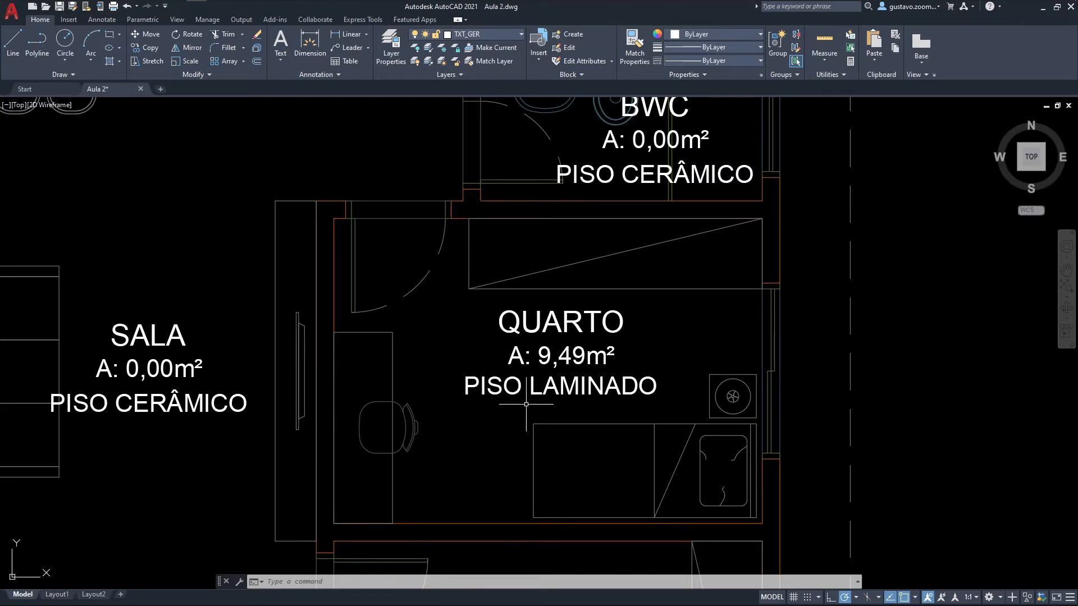
Start an AREA measurement of the COZINHA from its upper-left inner corner, down the outer wall and along the half wall's kitchen side.
{"action": "scroll", "coordinate": [526, 404], "scroll_direction": "down", "scroll_amount": 5}
{"action": "mouse_move", "coordinate": [272, 259]}
{"action": "middle_mouse_down"}
{"action": "mouse_move", "coordinate": [314, 353]}
{"action": "mouse_move", "coordinate": [317, 341]}
{"action": "mouse_move", "coordinate": [328, 354]}
{"action": "mouse_move", "coordinate": [318, 333]}
{"action": "middle_mouse_up"}
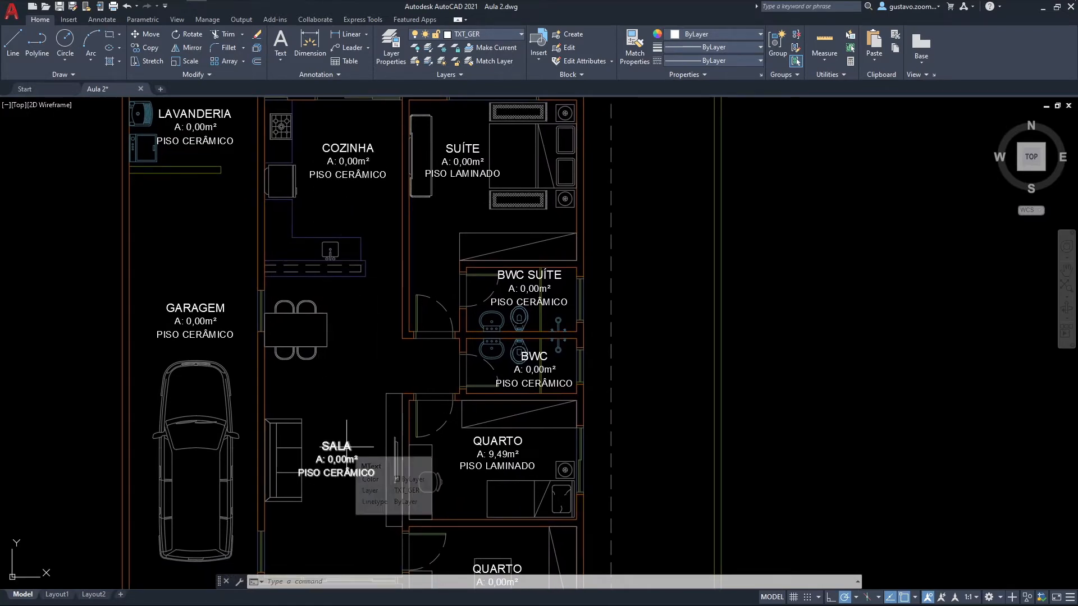
{"action": "scroll", "coordinate": [373, 252], "scroll_direction": "down", "scroll_amount": 2}
{"action": "scroll", "coordinate": [341, 256], "scroll_direction": "up", "scroll_amount": 3}
{"action": "scroll", "coordinate": [341, 256], "scroll_direction": "up", "scroll_amount": 1}
{"action": "scroll", "coordinate": [341, 256], "scroll_direction": "down", "scroll_amount": 3}
{"action": "scroll", "coordinate": [342, 284], "scroll_direction": "up", "scroll_amount": 3}
{"action": "middle_click_drag", "start_coordinate": [352, 270], "coordinate": [352, 398]}
{"action": "type", "text": "aa"}
{"action": "key", "text": "Return"}
{"action": "middle_click_drag", "start_coordinate": [266, 268], "coordinate": [312, 424]}
{"action": "left_click", "coordinate": [189, 168]}
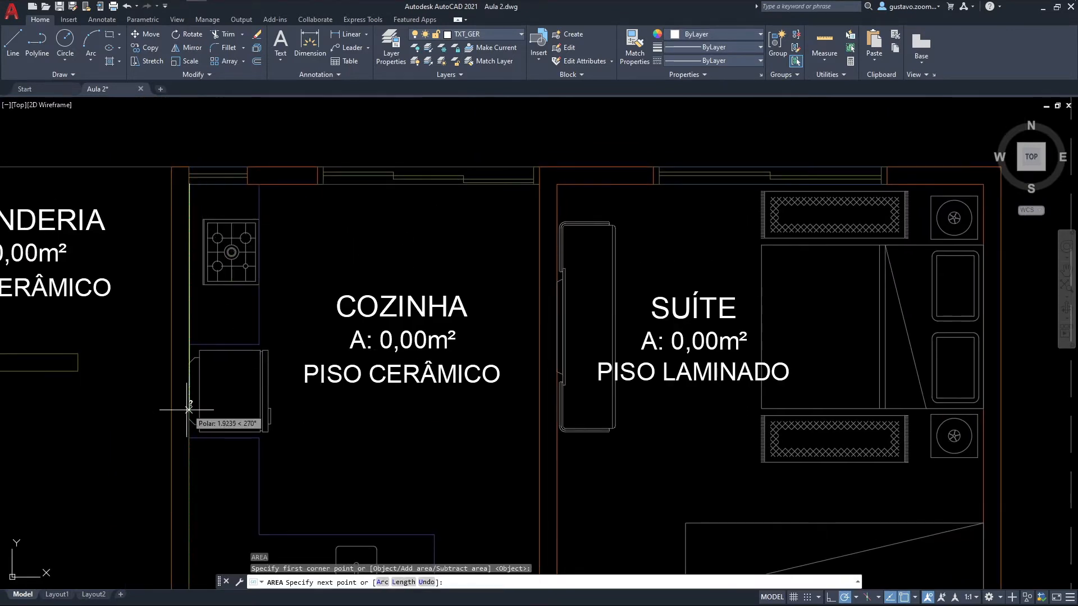
{"action": "middle_click_drag", "start_coordinate": [194, 429], "coordinate": [209, 248]}
{"action": "left_click", "coordinate": [211, 420]}
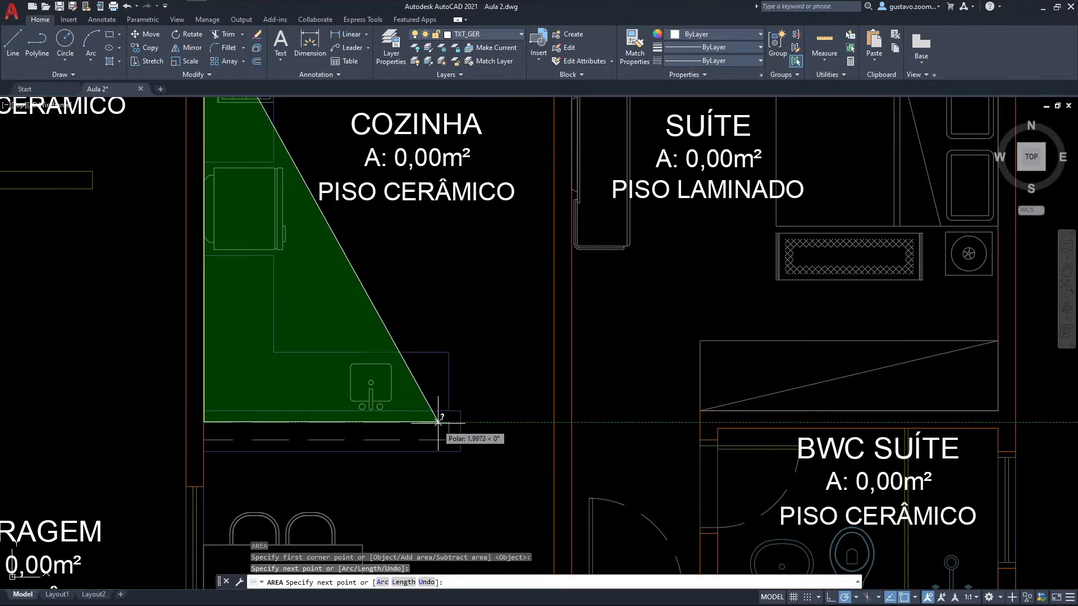
{"action": "left_click", "coordinate": [458, 420]}
{"action": "scroll", "coordinate": [459, 421], "scroll_direction": "up", "scroll_amount": 2}
{"action": "left_click", "coordinate": [444, 422]}
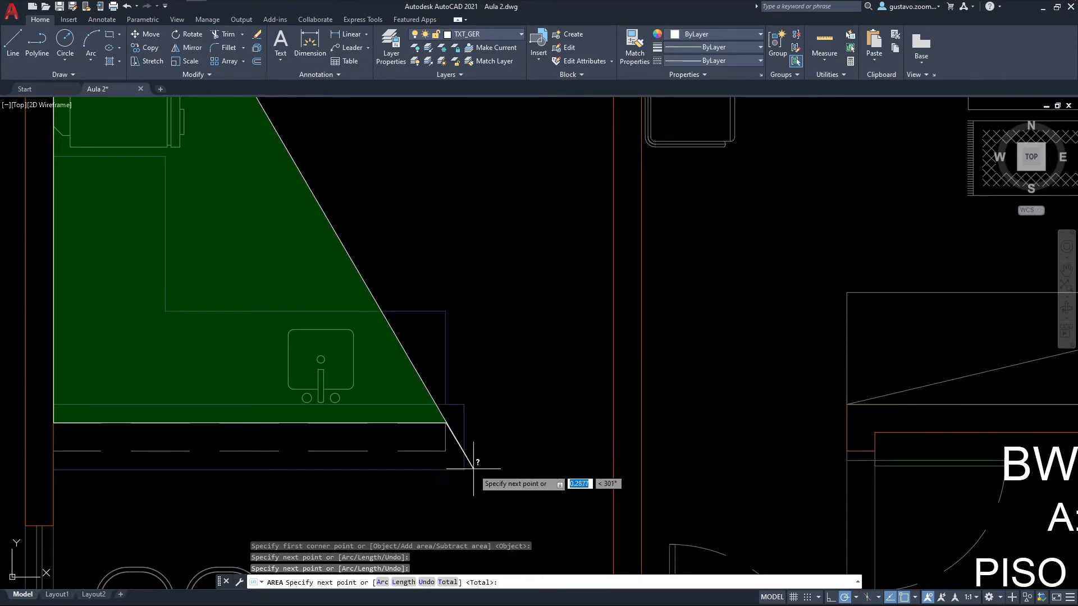
Complete the COZINHA area outline around the half wall's end, across to the SUÍTE wall and up to the upper-right inner corner.
{"action": "middle_click_drag", "start_coordinate": [473, 468], "coordinate": [451, 407]}
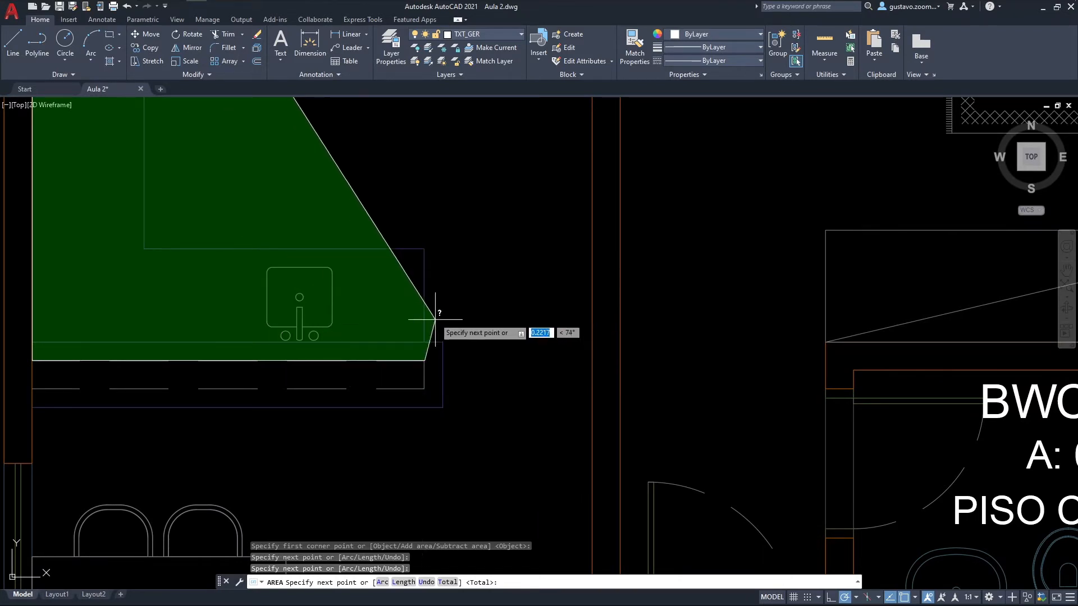
{"action": "left_click", "coordinate": [424, 388]}
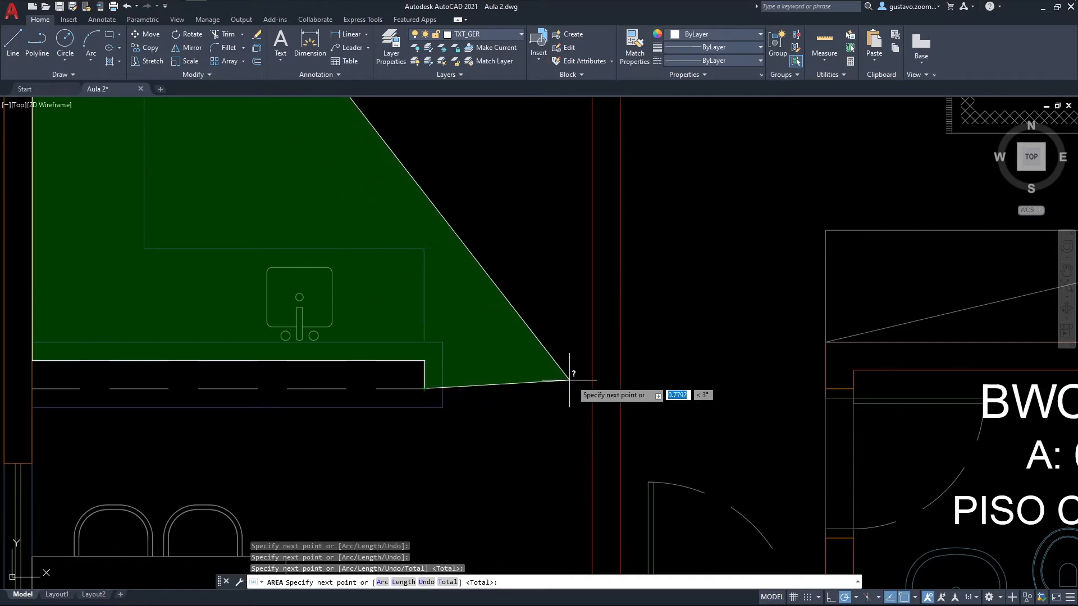
{"action": "left_click", "coordinate": [593, 387]}
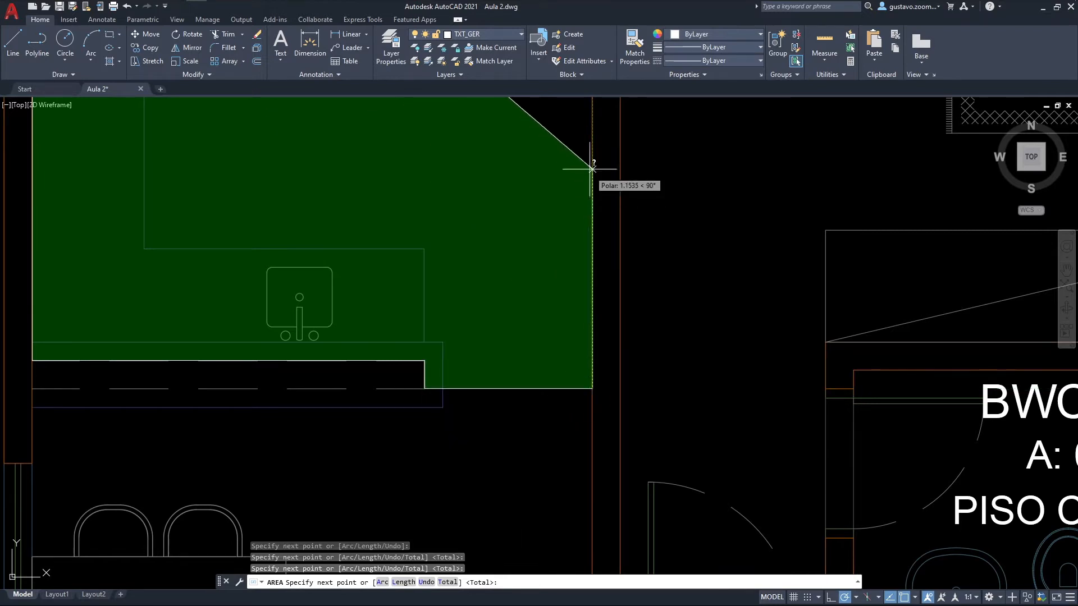
{"action": "scroll", "coordinate": [565, 428], "scroll_direction": "down", "scroll_amount": 5}
{"action": "scroll", "coordinate": [562, 351], "scroll_direction": "up", "scroll_amount": 4}
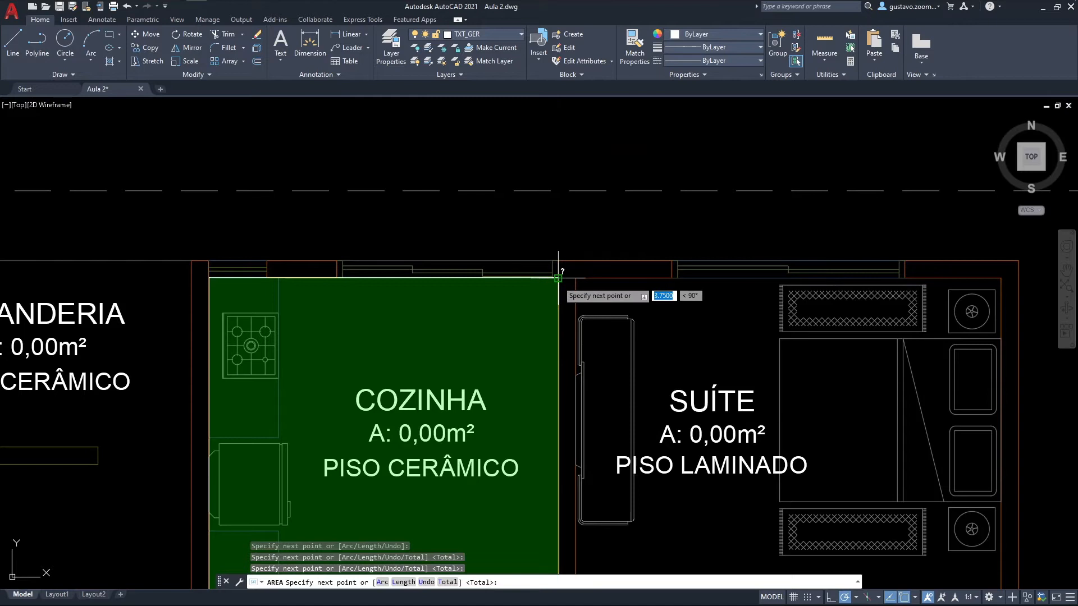
{"action": "left_click", "coordinate": [562, 320]}
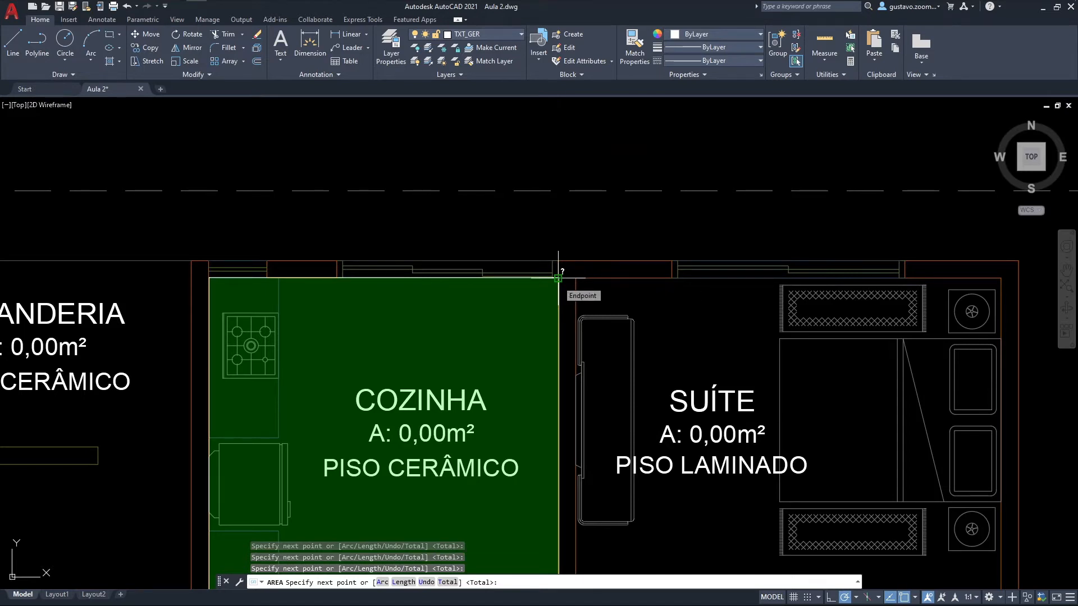
{"action": "key", "text": "Return"}
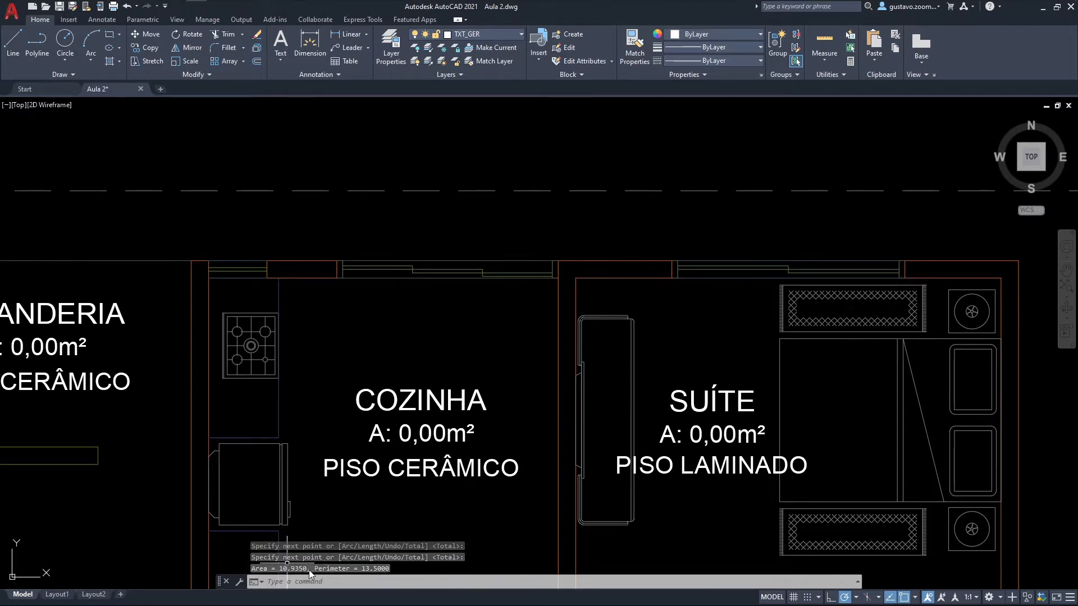
{"action": "middle_click_drag", "start_coordinate": [408, 466], "coordinate": [397, 279]}
{"action": "scroll", "coordinate": [428, 384], "scroll_direction": "down", "scroll_amount": 2}
{"action": "scroll", "coordinate": [429, 385], "scroll_direction": "down", "scroll_amount": 1}
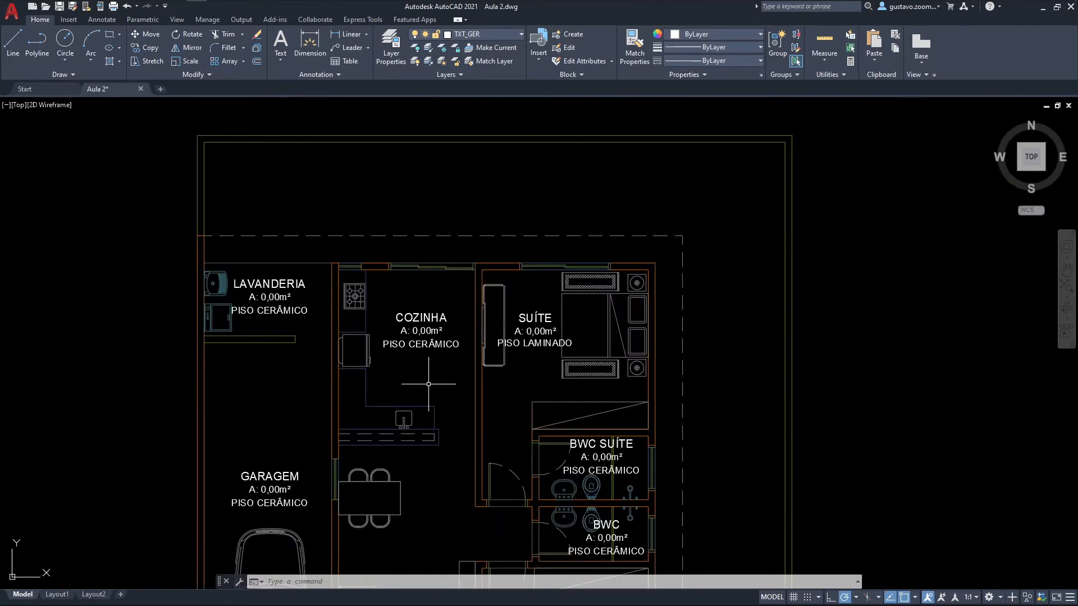
{"action": "scroll", "coordinate": [439, 429], "scroll_direction": "up", "scroll_amount": 1}
{"action": "middle_click_drag", "start_coordinate": [464, 486], "coordinate": [398, 416]}
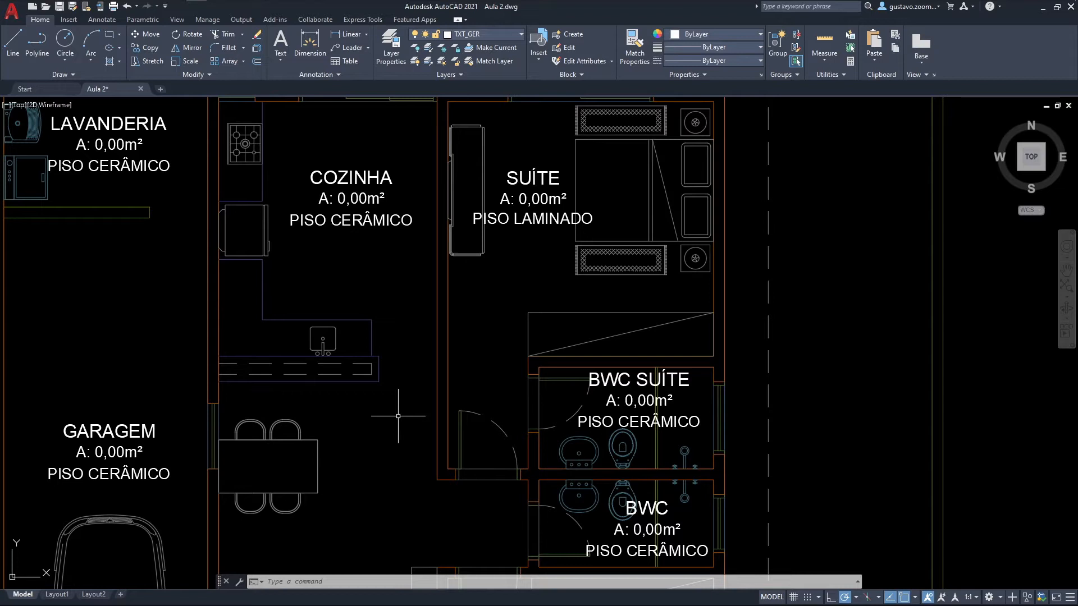
{"action": "middle_click_drag", "start_coordinate": [400, 416], "coordinate": [397, 473]}
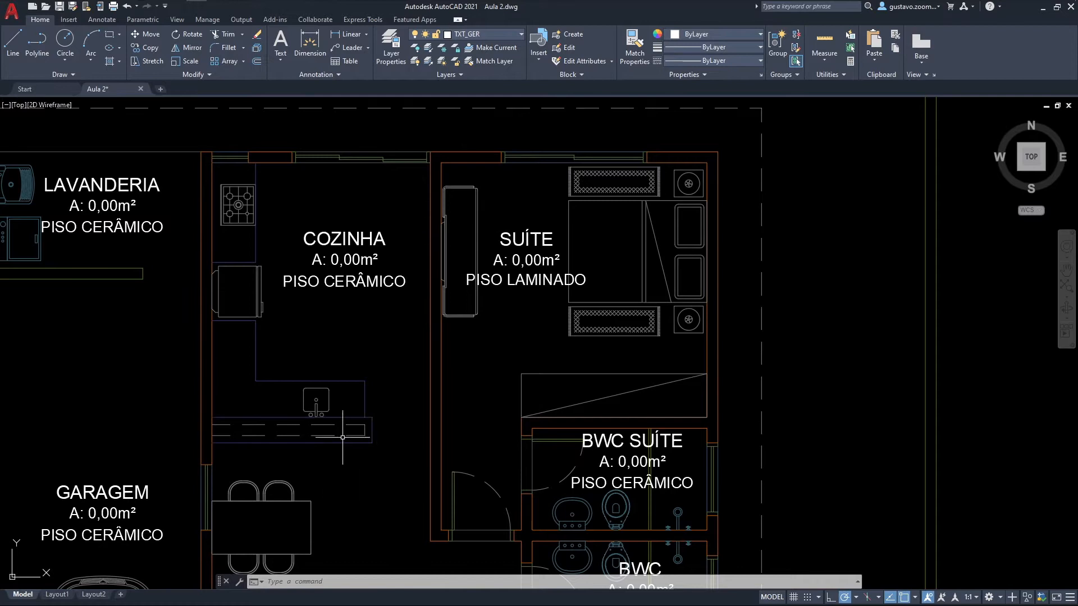
{"action": "scroll", "coordinate": [376, 424], "scroll_direction": "up", "scroll_amount": 2}
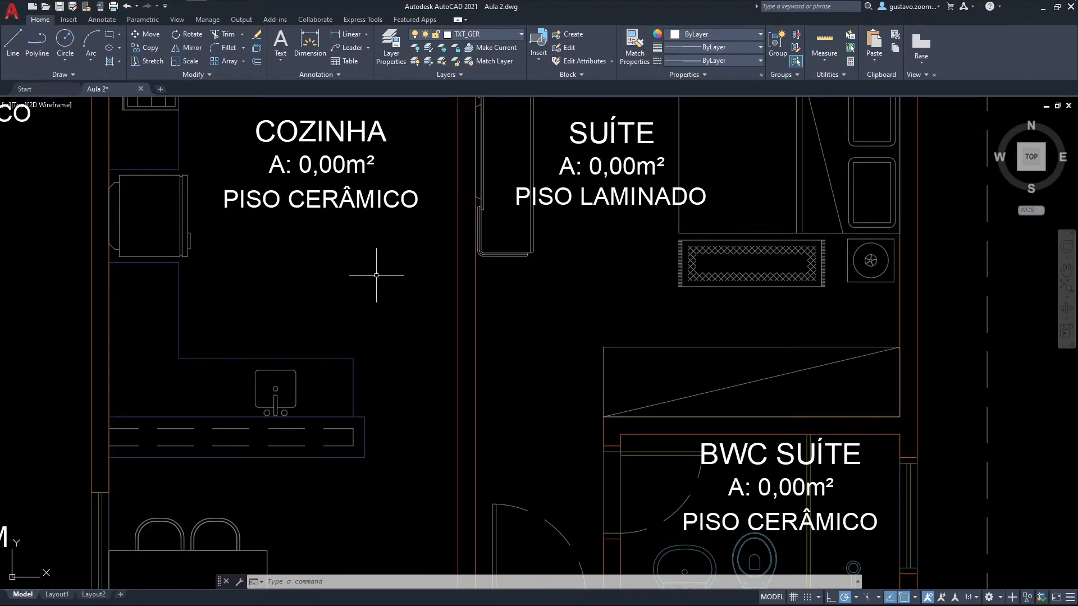
{"action": "middle_click_drag", "start_coordinate": [390, 444], "coordinate": [380, 247]}
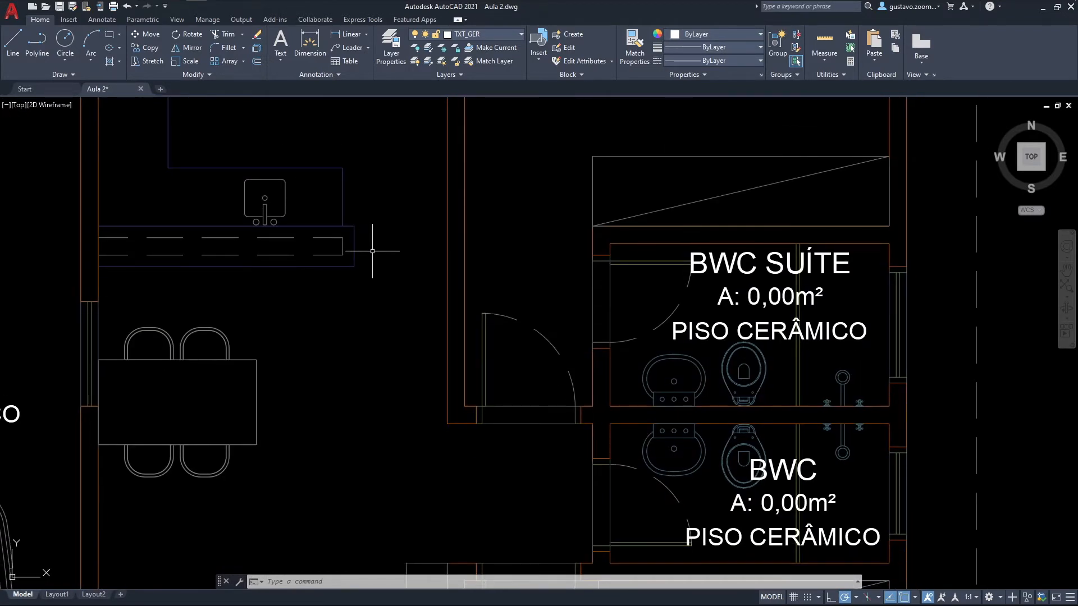
{"action": "scroll", "coordinate": [346, 460], "scroll_direction": "down", "scroll_amount": 2}
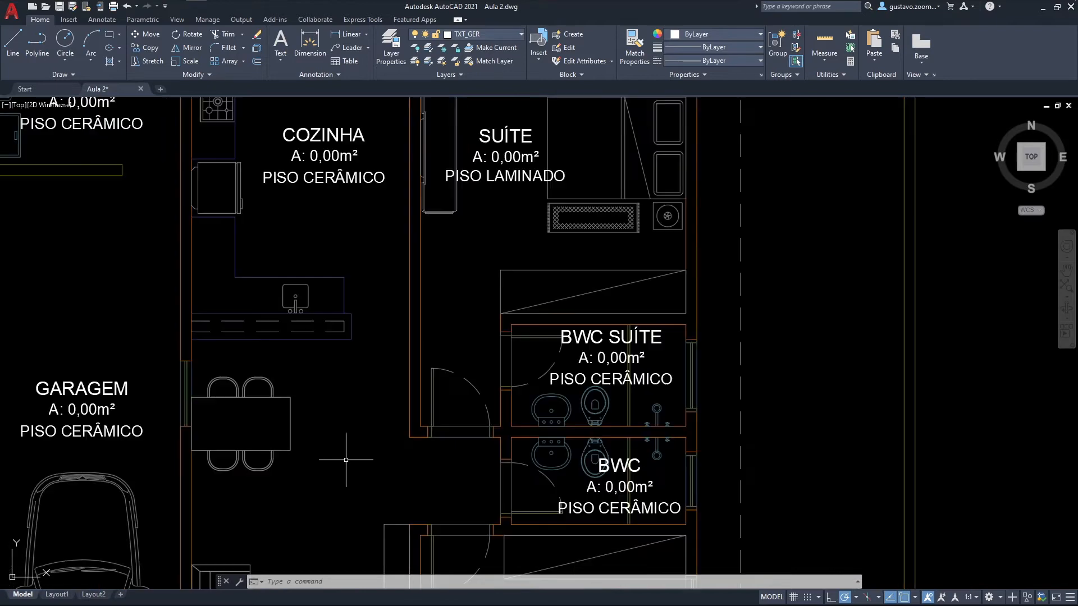
{"action": "middle_click_drag", "start_coordinate": [345, 460], "coordinate": [337, 536]}
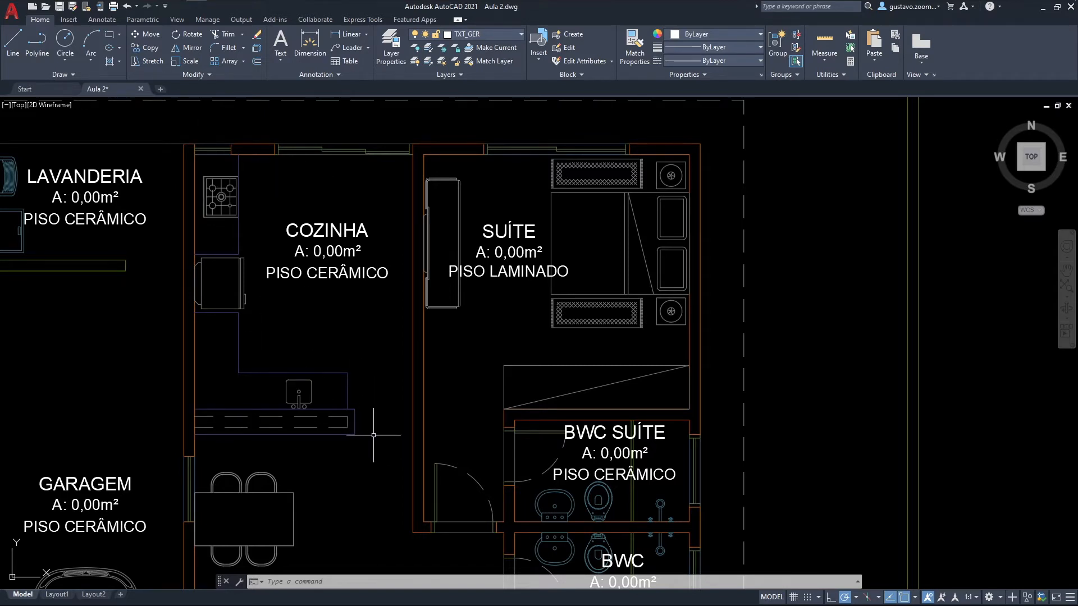
{"action": "middle_click_drag", "start_coordinate": [373, 435], "coordinate": [331, 347]}
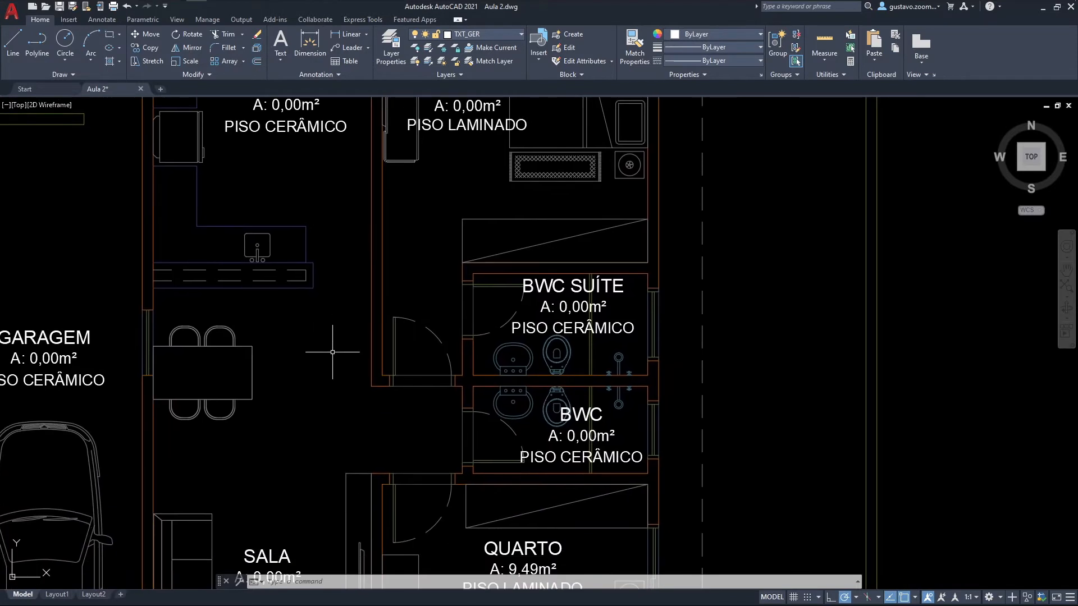
{"action": "scroll", "coordinate": [333, 352], "scroll_direction": "down", "scroll_amount": 4}
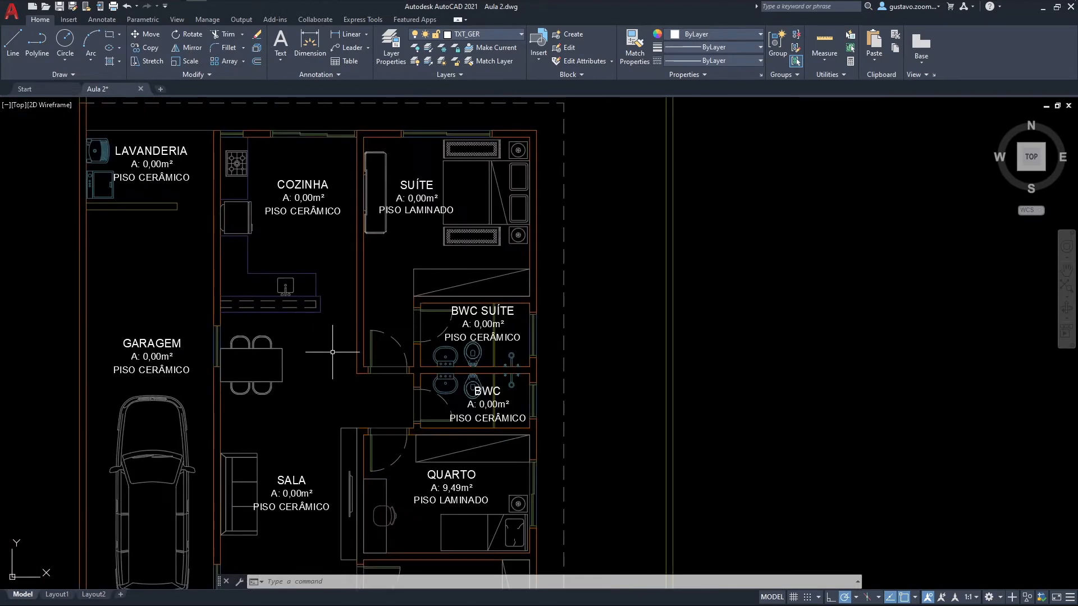
{"action": "middle_click_drag", "start_coordinate": [325, 381], "coordinate": [404, 337]}
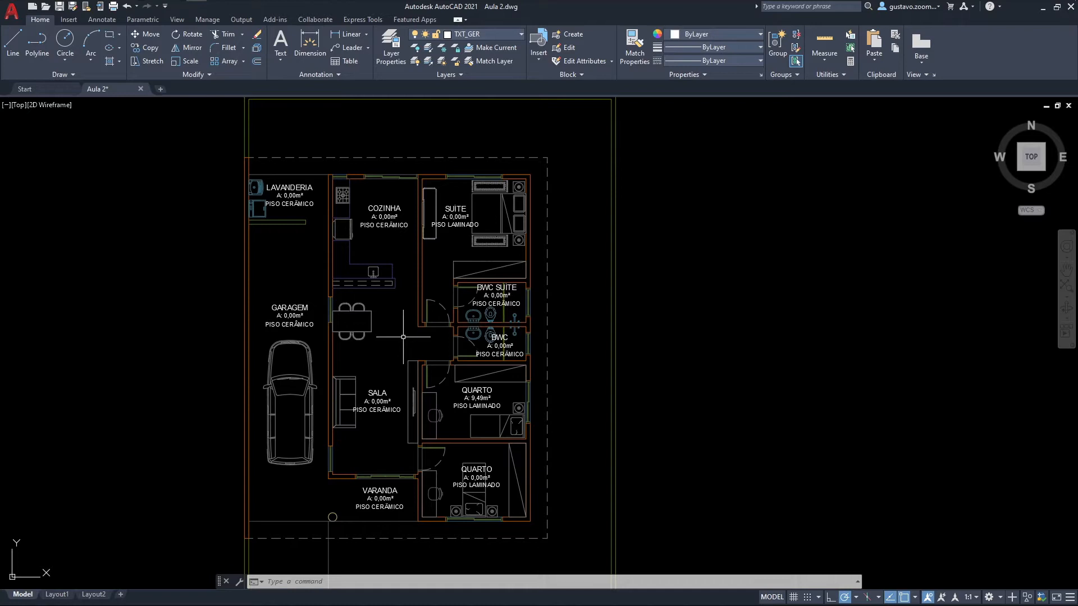
Make AREA the current layer.
{"action": "left_click", "coordinate": [502, 37]}
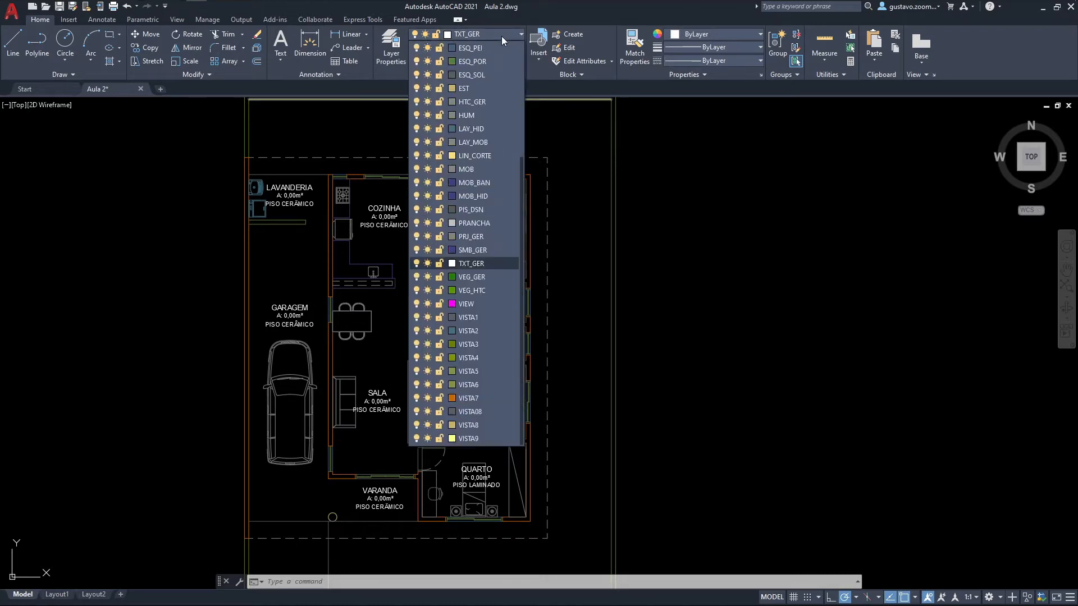
{"action": "scroll", "coordinate": [475, 202], "scroll_direction": "up", "scroll_amount": 4}
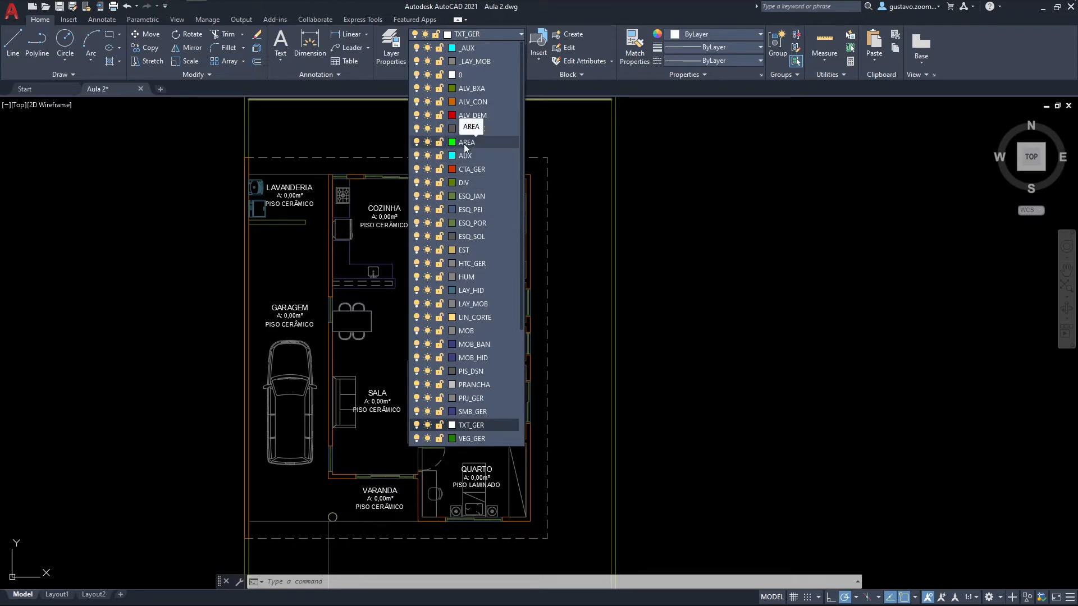
{"action": "left_click", "coordinate": [465, 143]}
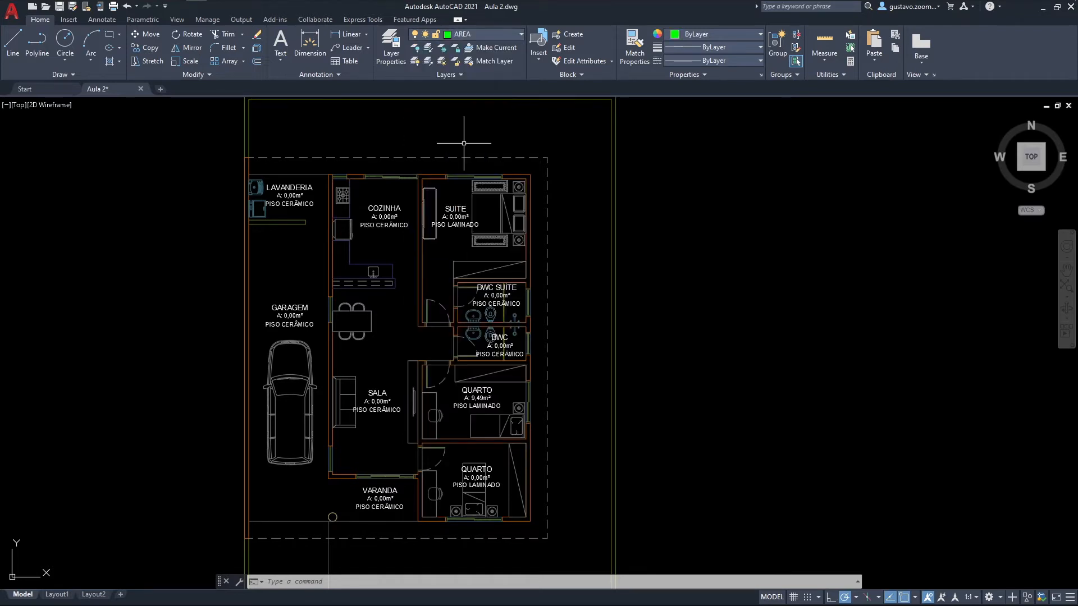
Start a polyline outline of the SUÍTE from its lower-left inner corner, up the COZINHA wall and across to the upper-right inner corner.
{"action": "scroll", "coordinate": [458, 242], "scroll_direction": "up", "scroll_amount": 4}
{"action": "mouse_move", "coordinate": [457, 246]}
{"action": "middle_mouse_down"}
{"action": "mouse_move", "coordinate": [325, 312]}
{"action": "mouse_move", "coordinate": [304, 308]}
{"action": "middle_mouse_up"}
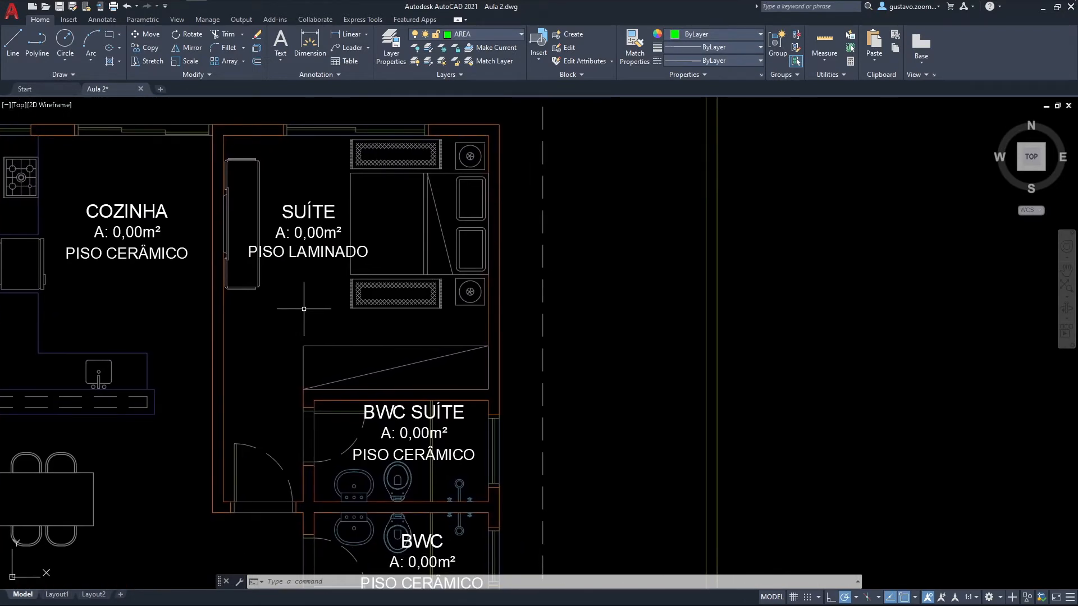
{"action": "type", "text": "pl"}
{"action": "key", "text": "Return"}
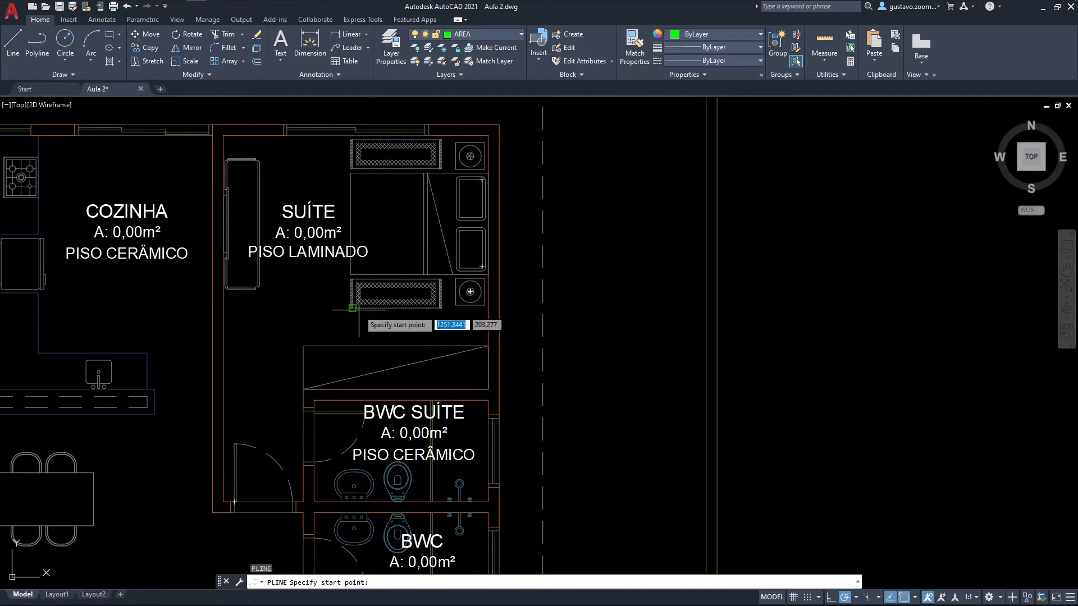
{"action": "scroll", "coordinate": [217, 462], "scroll_direction": "up", "scroll_amount": 2}
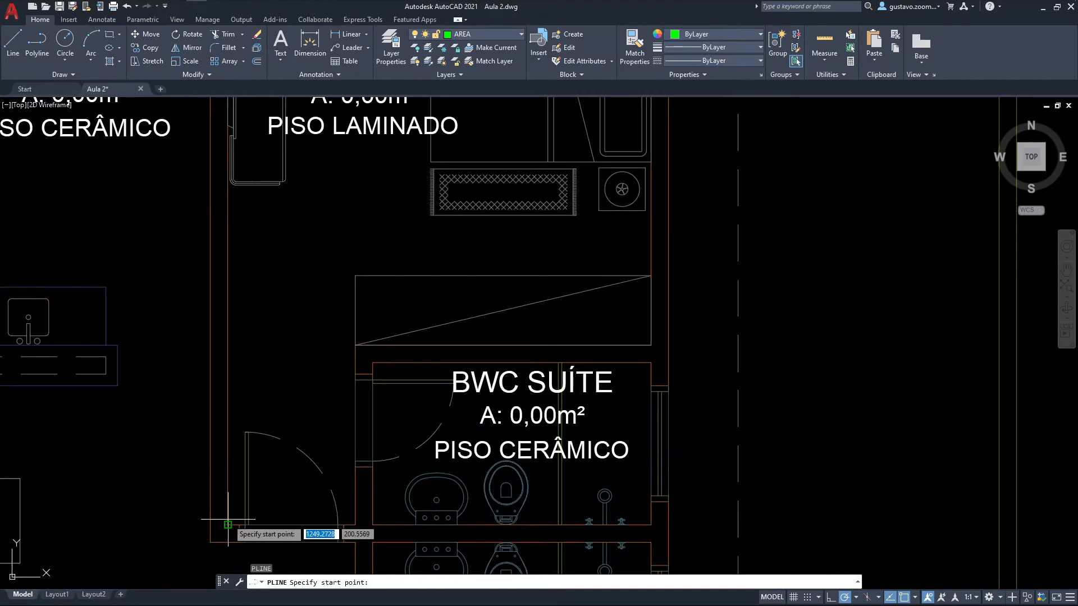
{"action": "left_click", "coordinate": [223, 502]}
{"action": "scroll", "coordinate": [242, 370], "scroll_direction": "down", "scroll_amount": 3}
{"action": "left_click", "coordinate": [224, 173]}
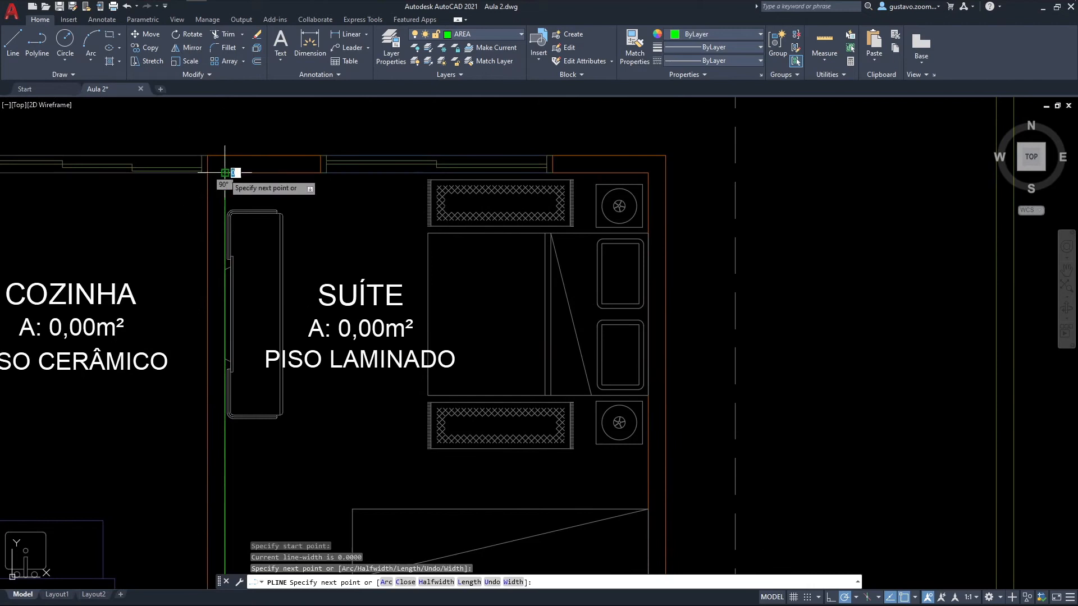
{"action": "left_click", "coordinate": [632, 173]}
Complete the SUÍTE polyline down the outer wall, around the BWC SUÍTE corner and back to the starting corner beside the door.
{"action": "middle_click_drag", "start_coordinate": [640, 391], "coordinate": [629, 187]}
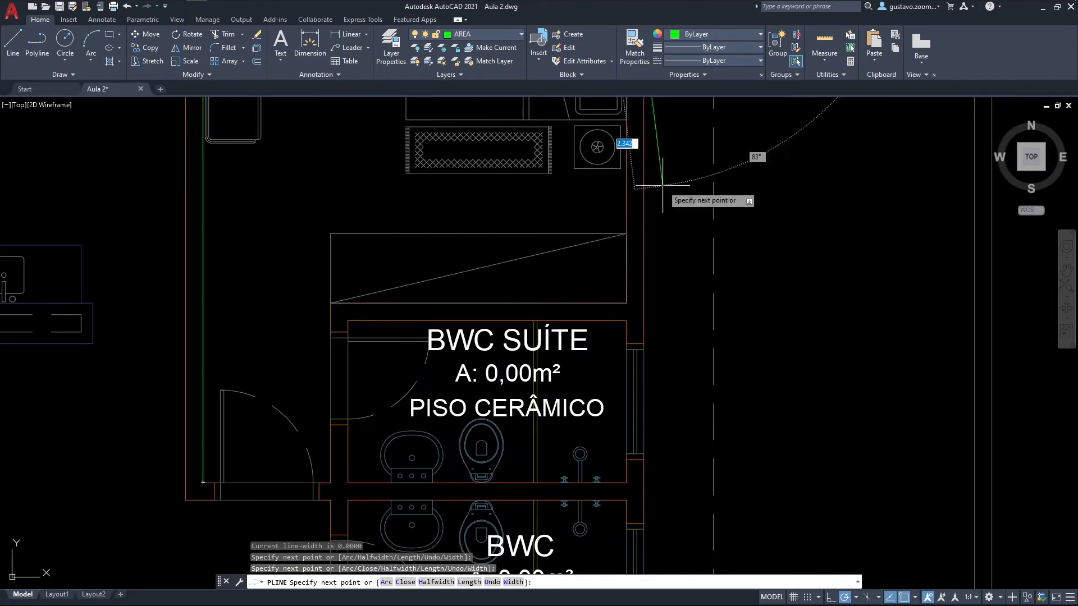
{"action": "left_click", "coordinate": [626, 303]}
{"action": "left_click", "coordinate": [331, 302]}
{"action": "left_click", "coordinate": [331, 482]}
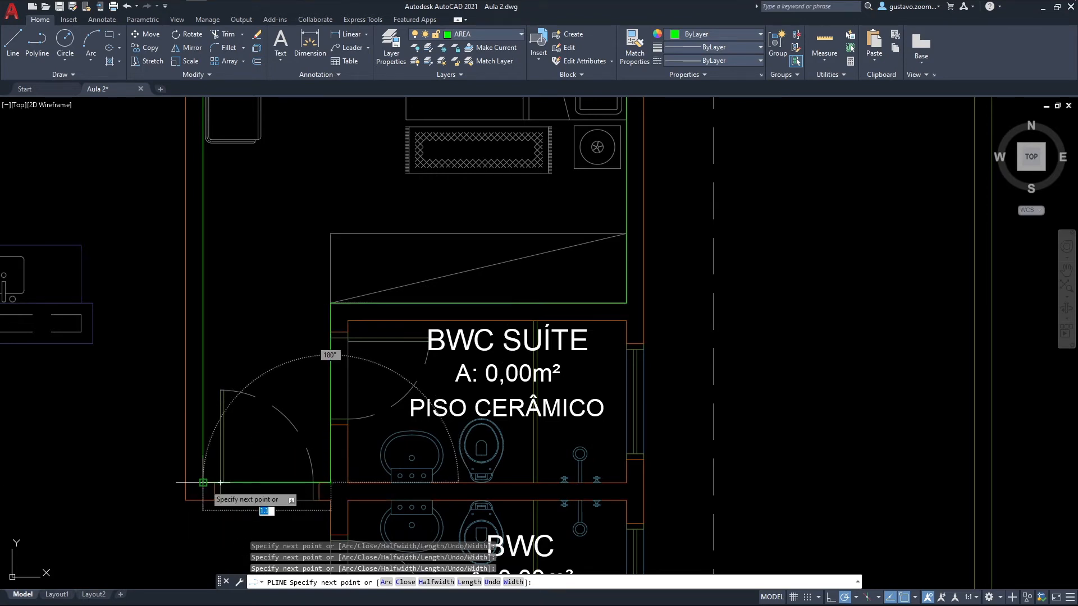
{"action": "left_click", "coordinate": [203, 482]}
{"action": "scroll", "coordinate": [288, 325], "scroll_direction": "down", "scroll_amount": 4}
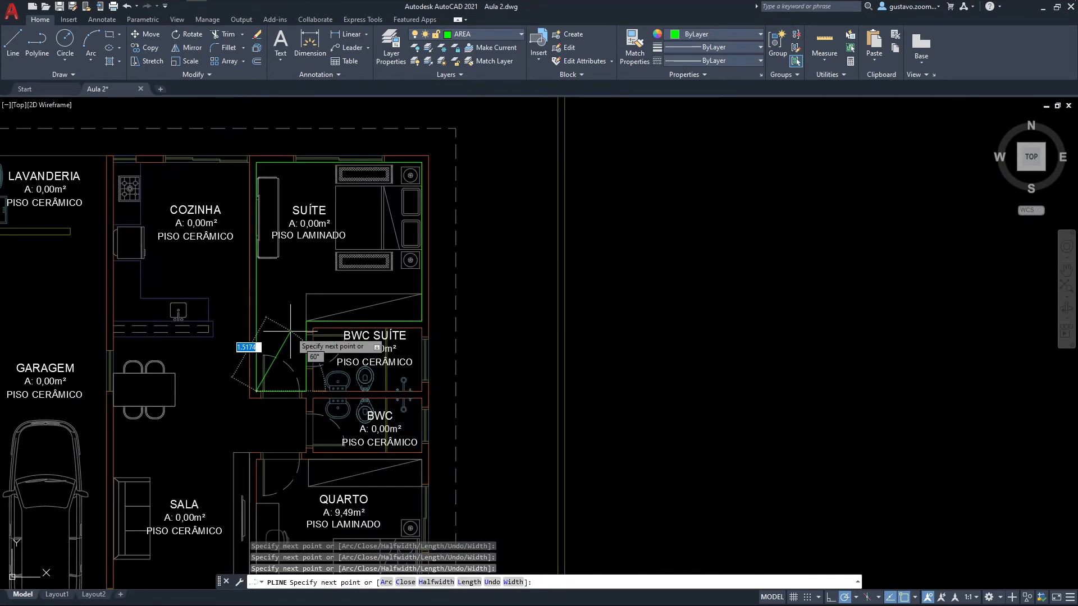
{"action": "key", "text": "Return"}
Run LIST on the SUÍTE outline polyline and read its area and length in the command history.
{"action": "mouse_move", "coordinate": [384, 264]}
{"action": "middle_mouse_down"}
{"action": "mouse_move", "coordinate": [422, 310]}
{"action": "mouse_move", "coordinate": [497, 314]}
{"action": "middle_mouse_up"}
{"action": "scroll", "coordinate": [422, 310], "scroll_direction": "up", "scroll_amount": 2}
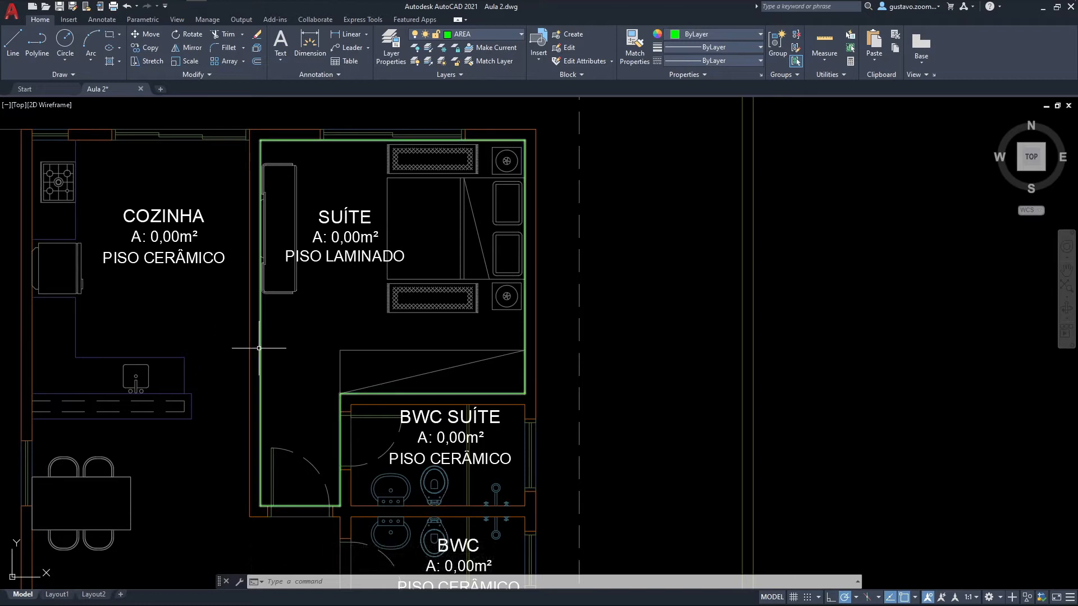
{"action": "middle_click_drag", "start_coordinate": [285, 363], "coordinate": [305, 356]}
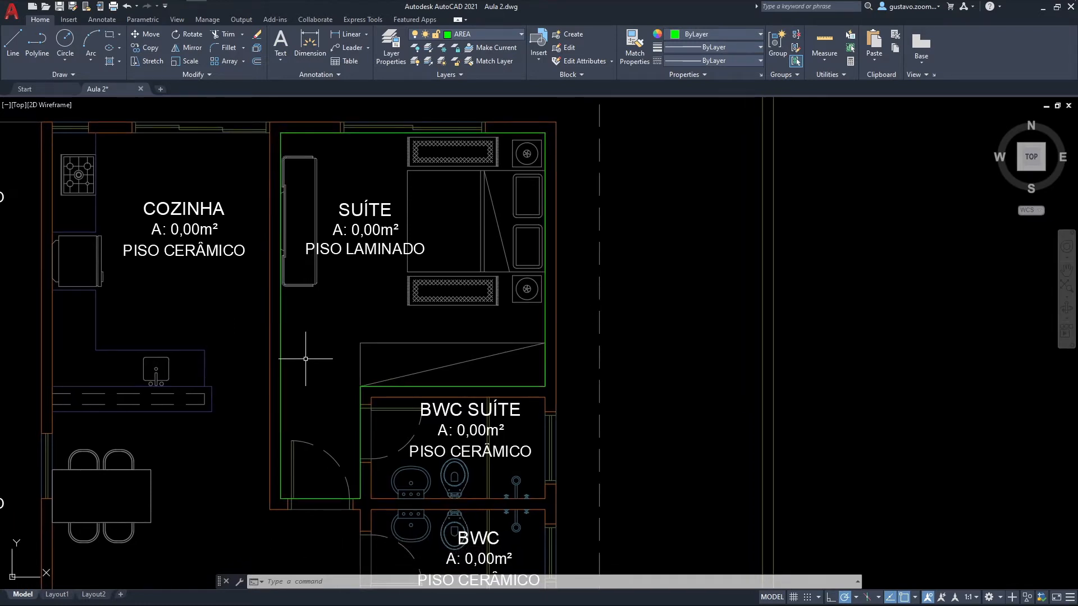
{"action": "left_click", "coordinate": [285, 412]}
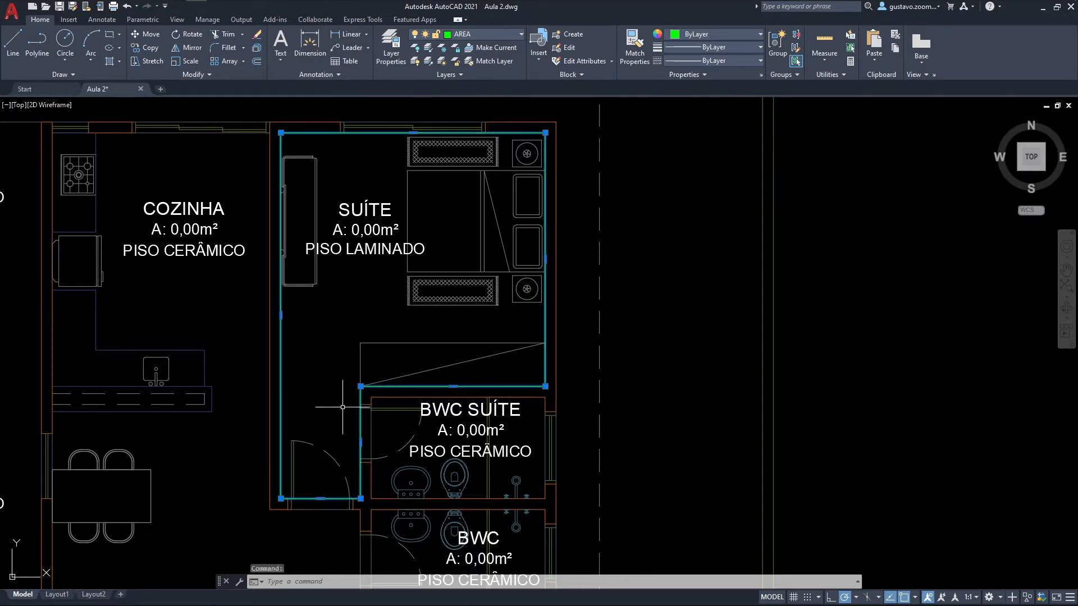
{"action": "middle_click_drag", "start_coordinate": [371, 344], "coordinate": [357, 354]}
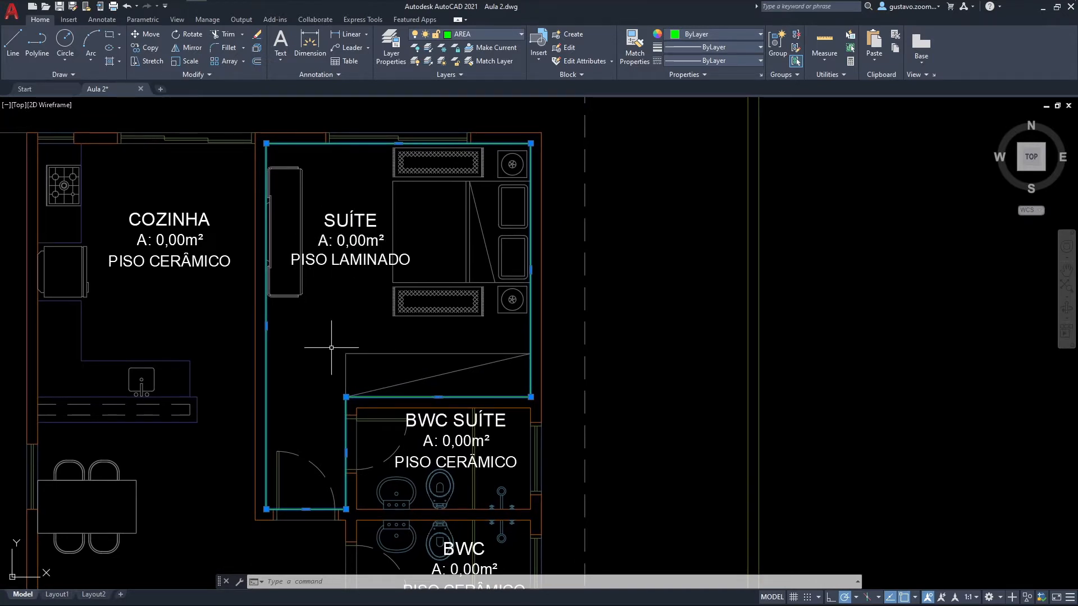
{"action": "type", "text": "LI"}
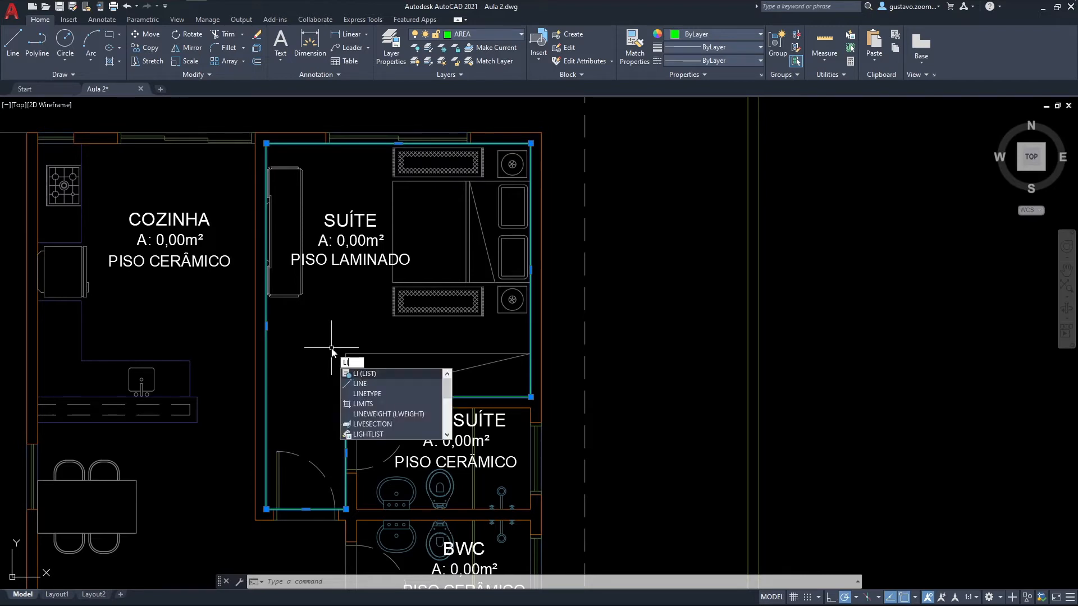
{"action": "key", "text": "Return"}
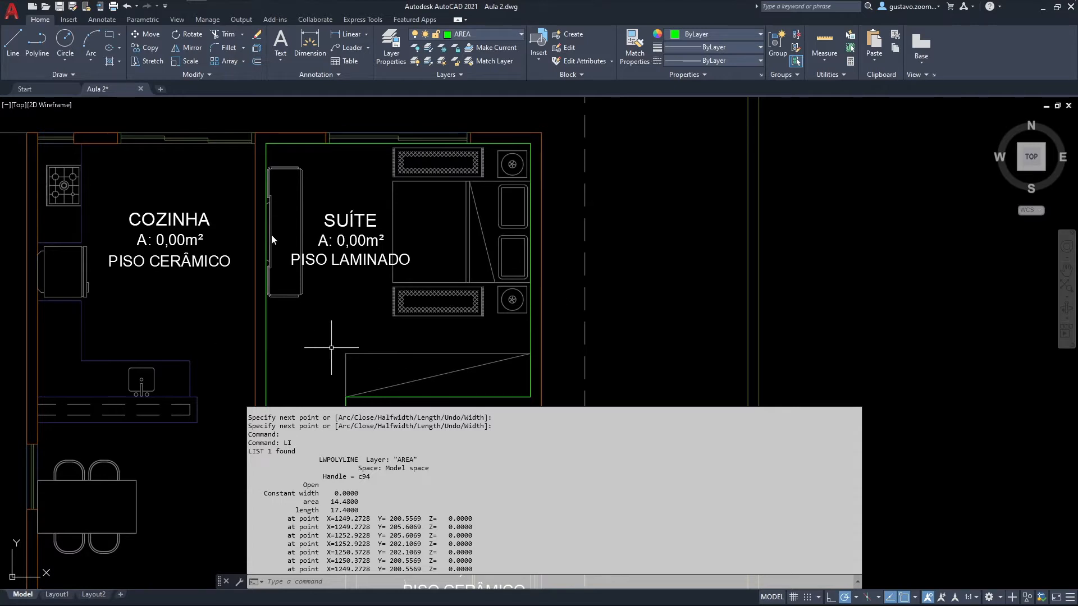
{"action": "triple_click", "coordinate": [331, 502]}
{"action": "left_click", "coordinate": [353, 507]}
{"action": "left_click_drag", "start_coordinate": [319, 510], "coordinate": [361, 508]}
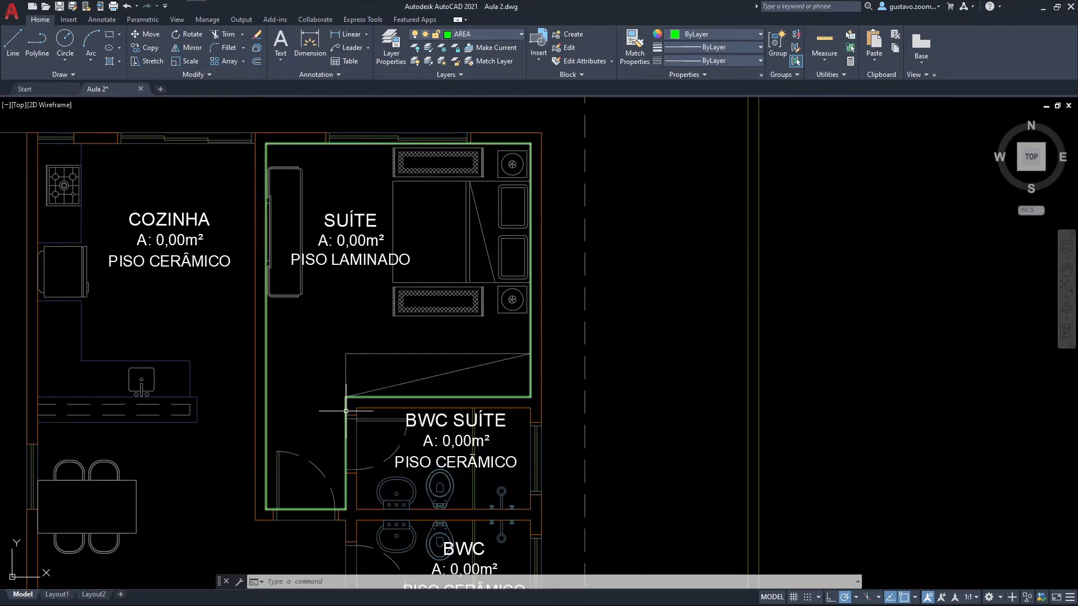
Make ALV_CON the current layer.
{"action": "mouse_move", "coordinate": [329, 429]}
{"action": "middle_mouse_down"}
{"action": "mouse_move", "coordinate": [341, 375]}
{"action": "mouse_move", "coordinate": [346, 427]}
{"action": "middle_mouse_up"}
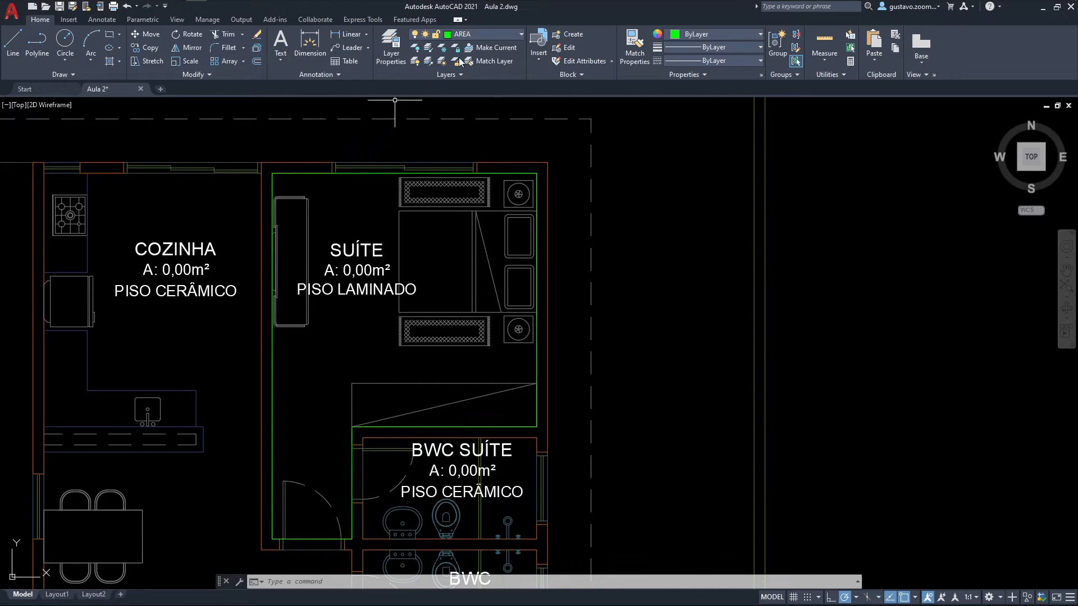
{"action": "left_click", "coordinate": [490, 35]}
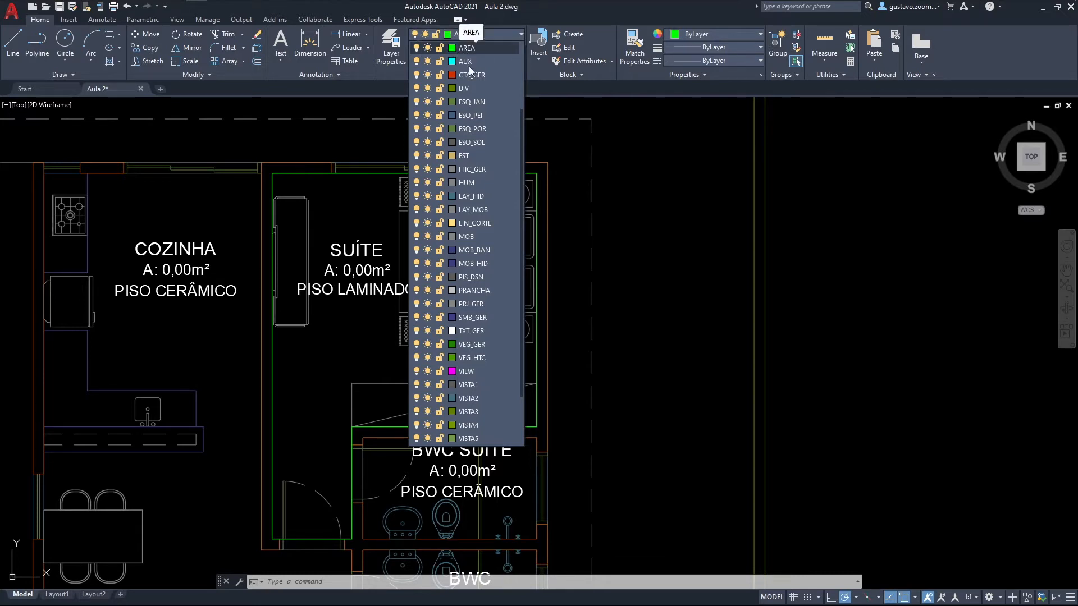
{"action": "scroll", "coordinate": [477, 141], "scroll_direction": "up", "scroll_amount": 2}
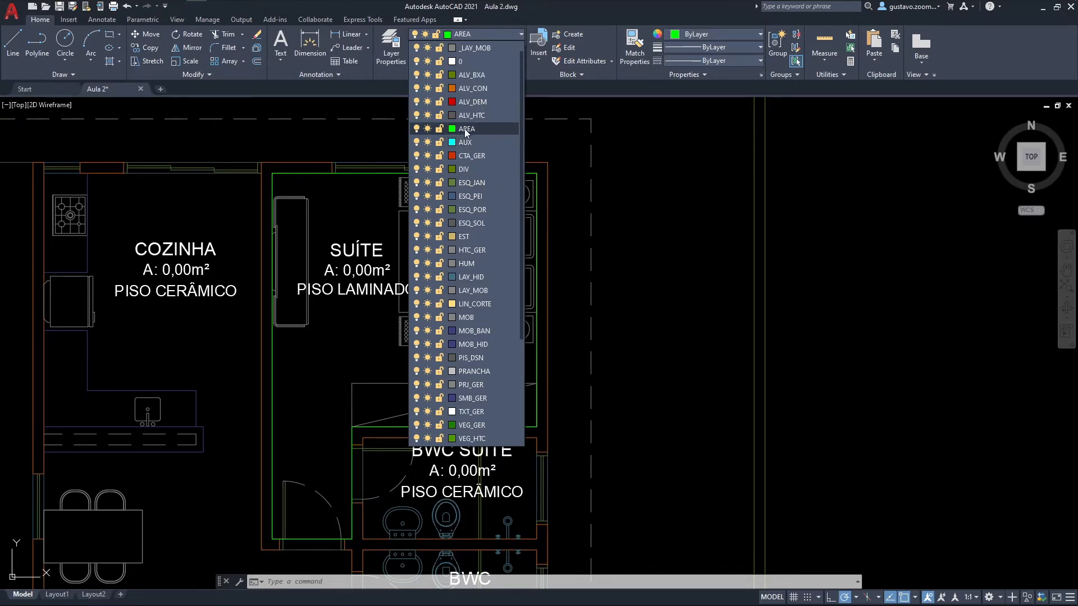
{"action": "left_click", "coordinate": [468, 88]}
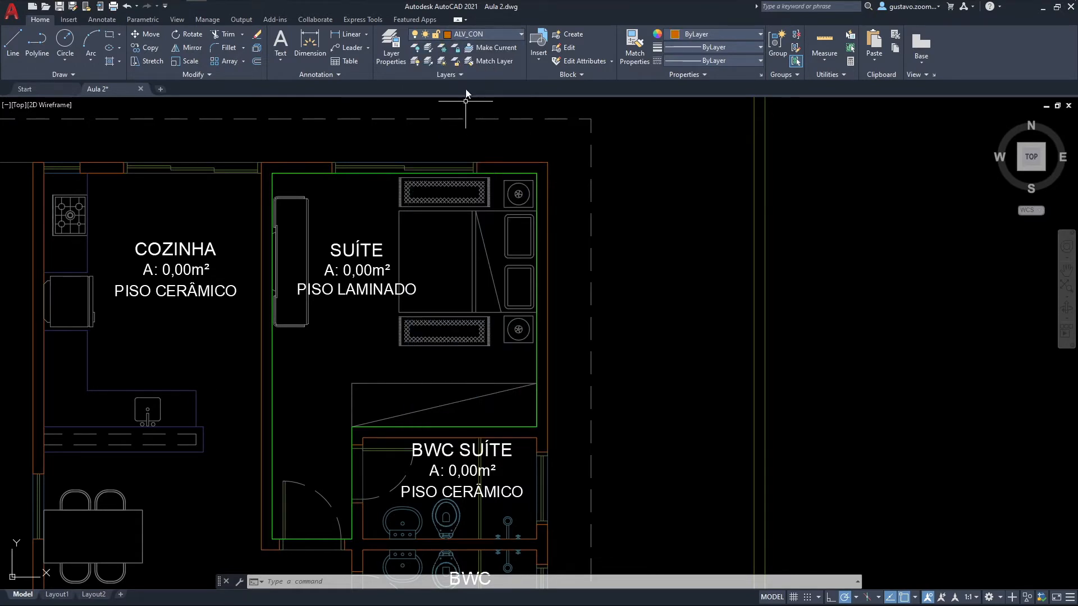
Turn the AREA layer off to hide the SUÍTE outline and turn it back on.
{"action": "left_click", "coordinate": [471, 34]}
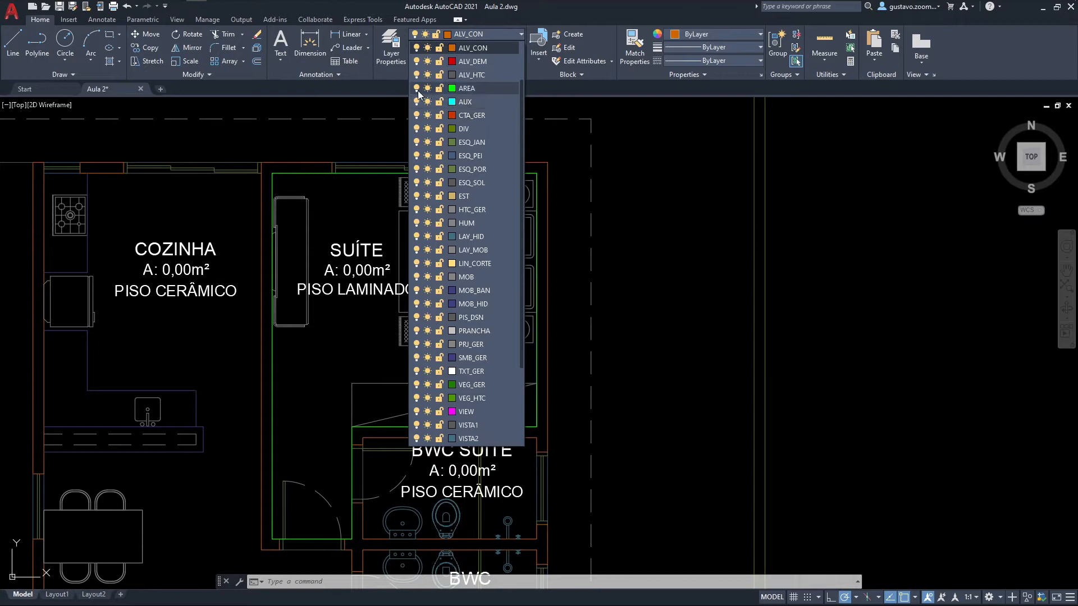
{"action": "left_click", "coordinate": [417, 89]}
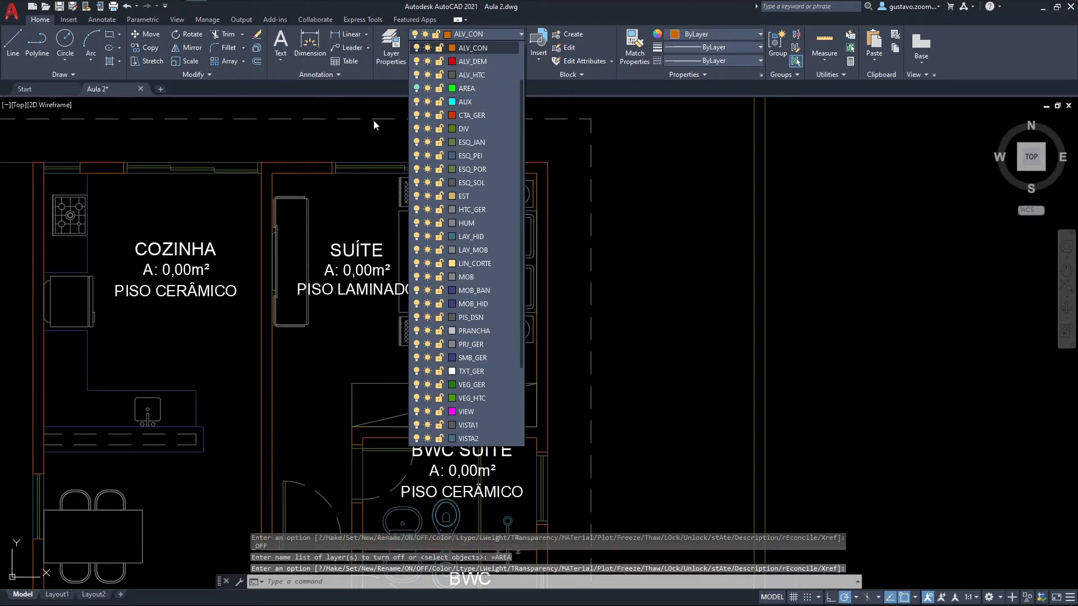
{"action": "scroll", "coordinate": [403, 172], "scroll_direction": "down", "scroll_amount": 2}
{"action": "middle_click_drag", "start_coordinate": [346, 275], "coordinate": [489, 275]}
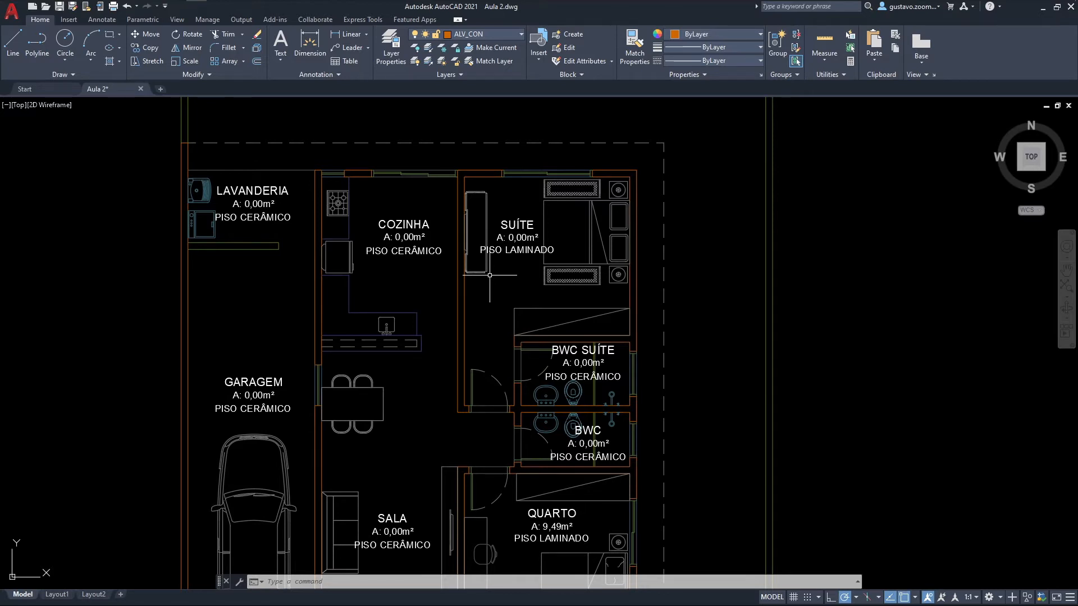
{"action": "left_click", "coordinate": [495, 34]}
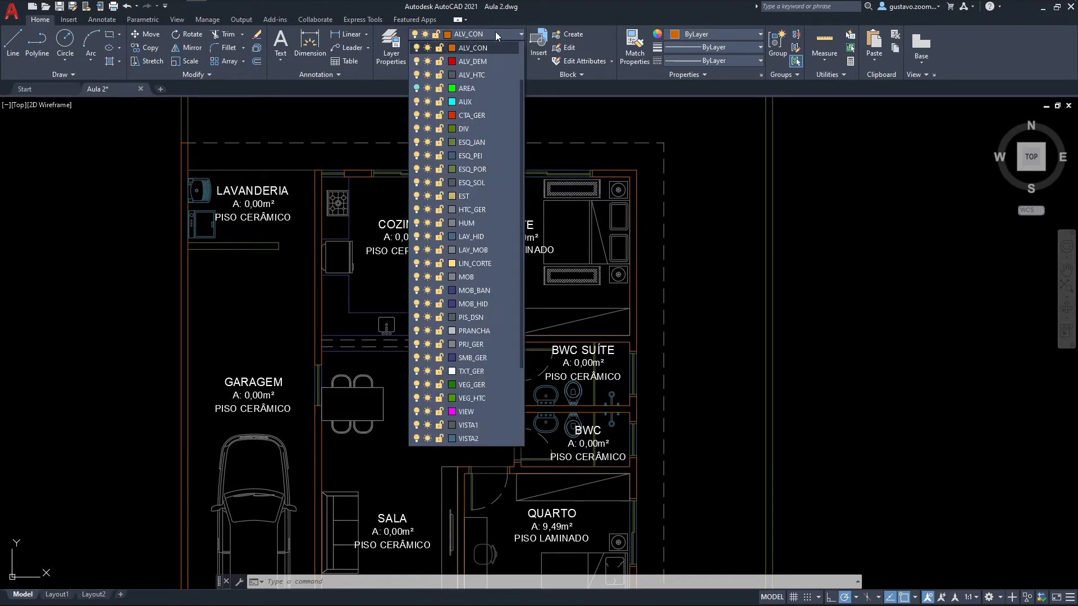
{"action": "left_click", "coordinate": [417, 88]}
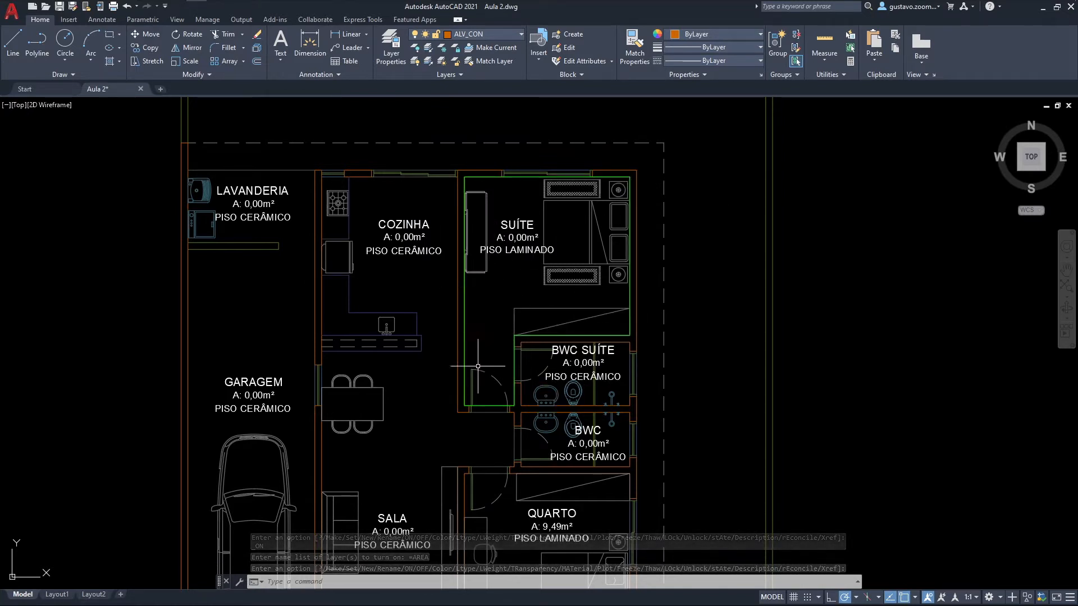
List the properties of the SUÍTE outline polyline again to check its area.
{"action": "scroll", "coordinate": [517, 365], "scroll_direction": "up", "scroll_amount": 2}
{"action": "left_click", "coordinate": [512, 363]}
{"action": "middle_click_drag", "start_coordinate": [494, 301], "coordinate": [356, 358]}
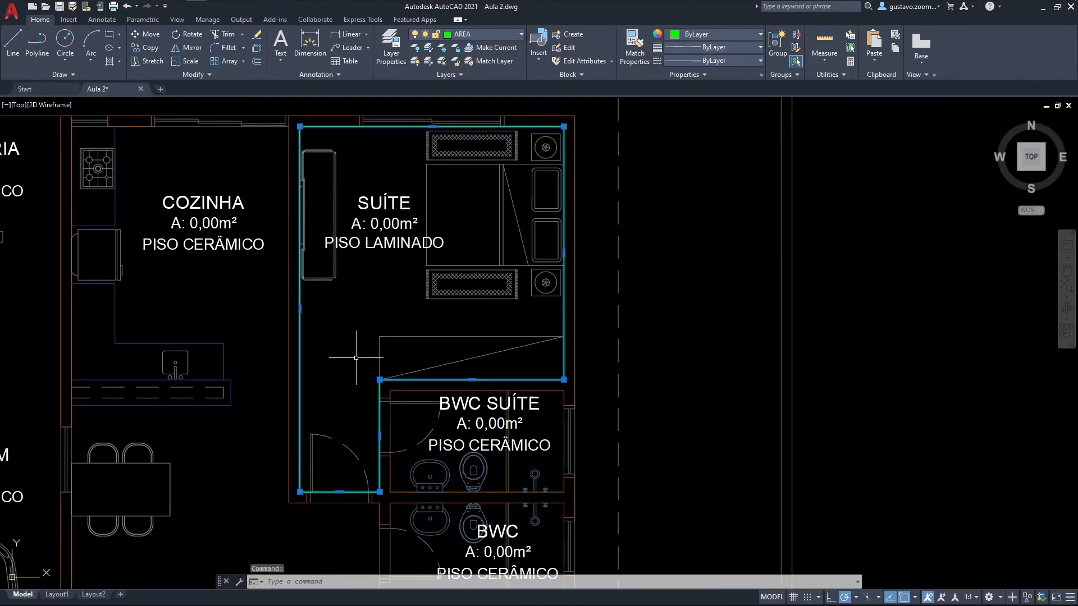
{"action": "type", "text": "LI"}
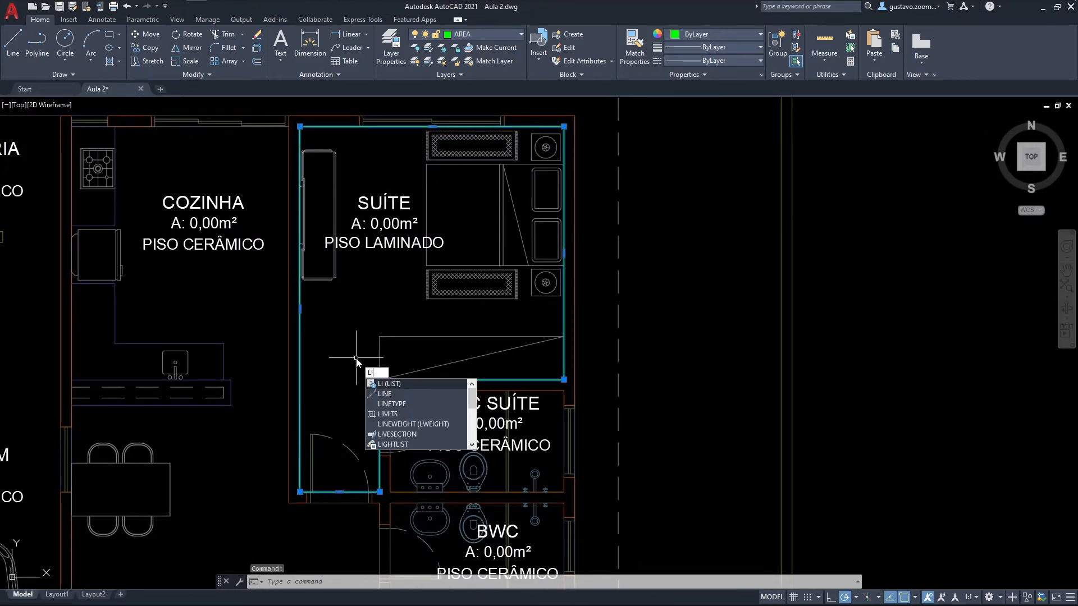
{"action": "key", "text": "Return"}
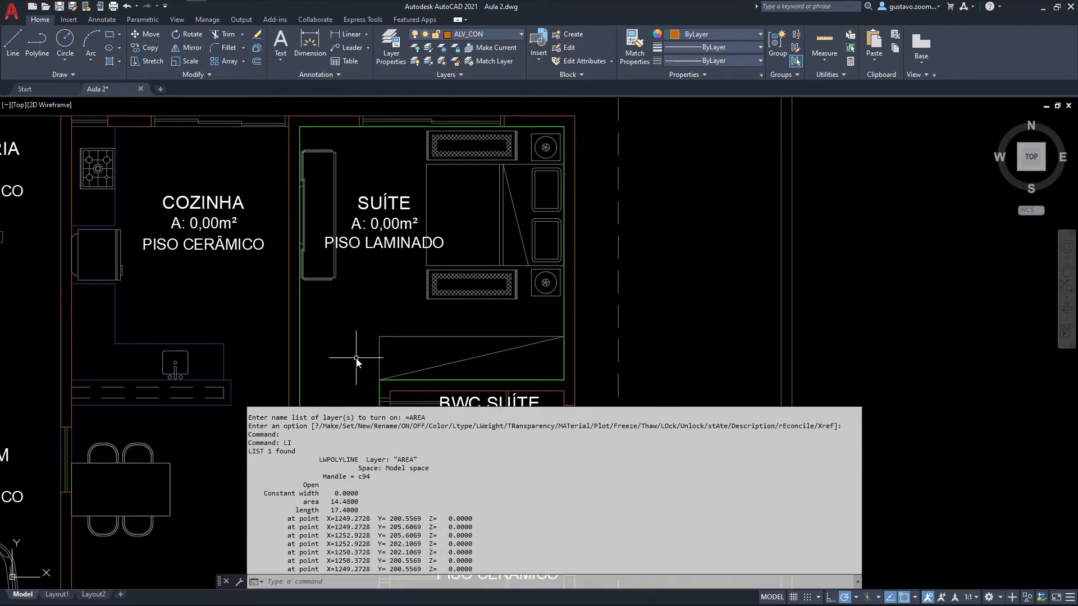
Close the listing of the SUÍTE outline and make AREA the current layer.
{"action": "key", "text": "Escape"}
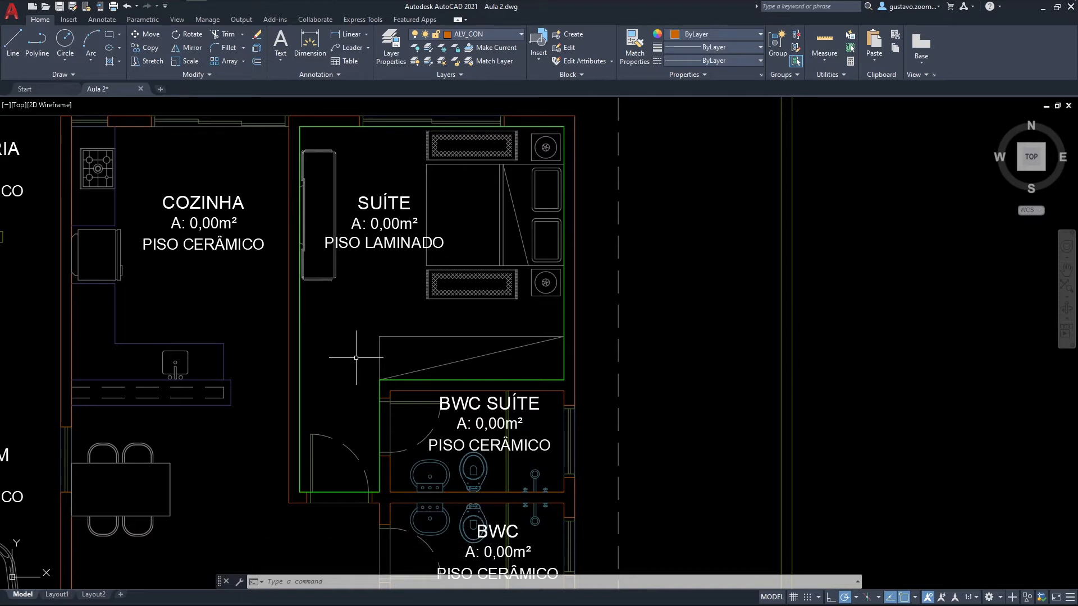
{"action": "middle_click_drag", "start_coordinate": [406, 354], "coordinate": [476, 380]}
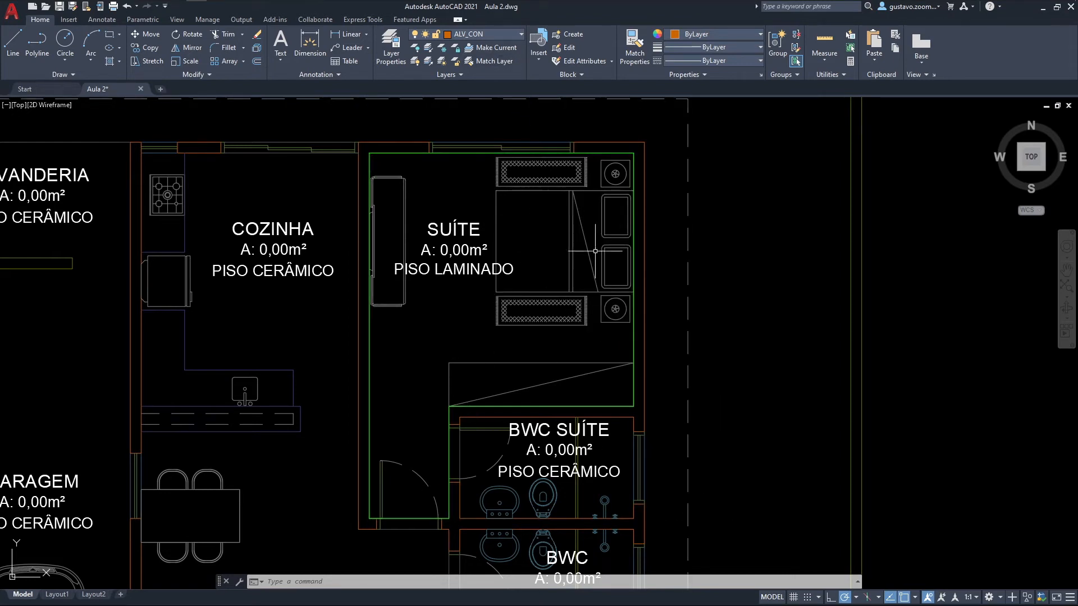
{"action": "middle_click_drag", "start_coordinate": [595, 251], "coordinate": [475, 239]}
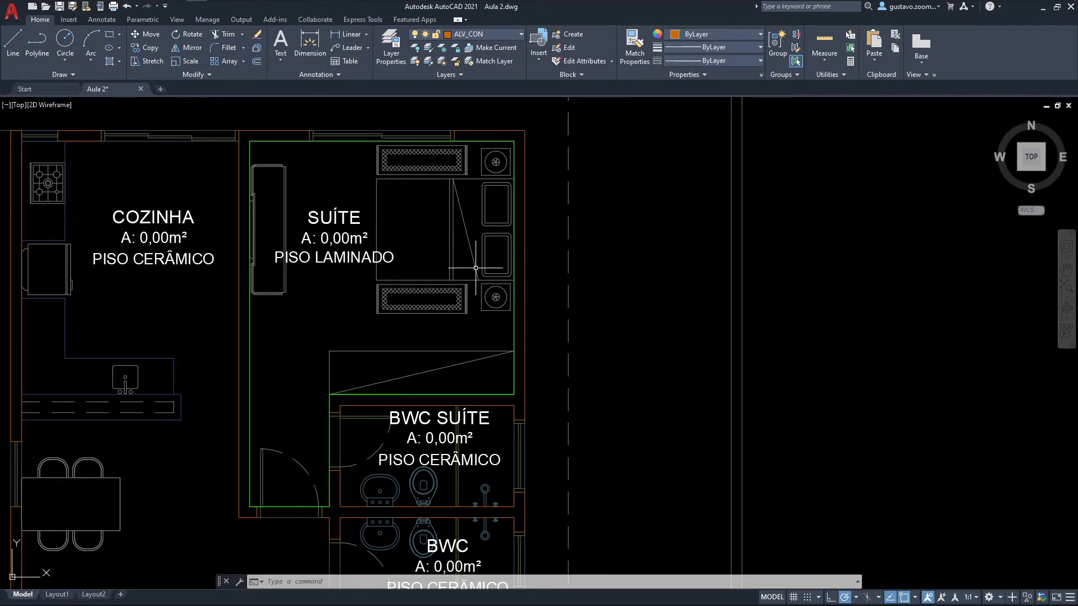
{"action": "left_click", "coordinate": [506, 32]}
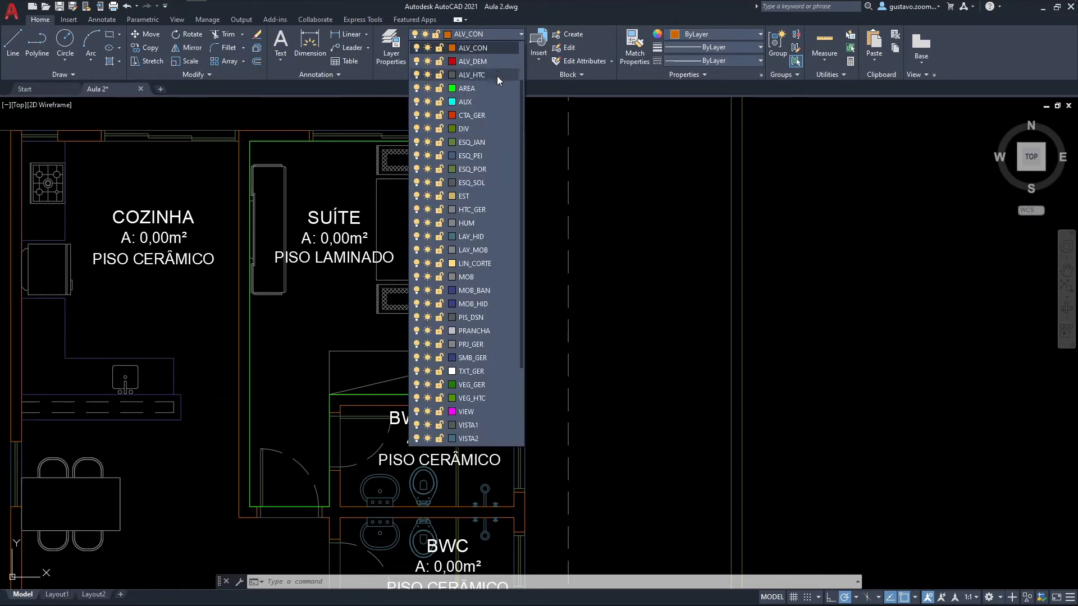
{"action": "left_click", "coordinate": [487, 88]}
Turn off the AREA layer while it is current, accepting that new objects on it are hidden.
{"action": "middle_click_drag", "start_coordinate": [734, 218], "coordinate": [461, 260]}
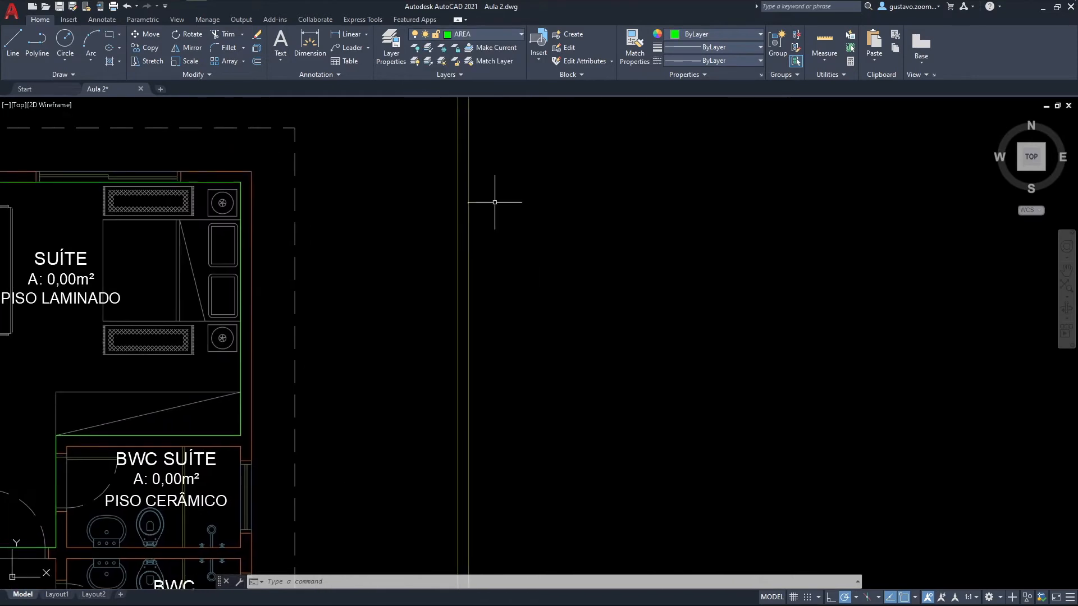
{"action": "left_click", "coordinate": [477, 35]}
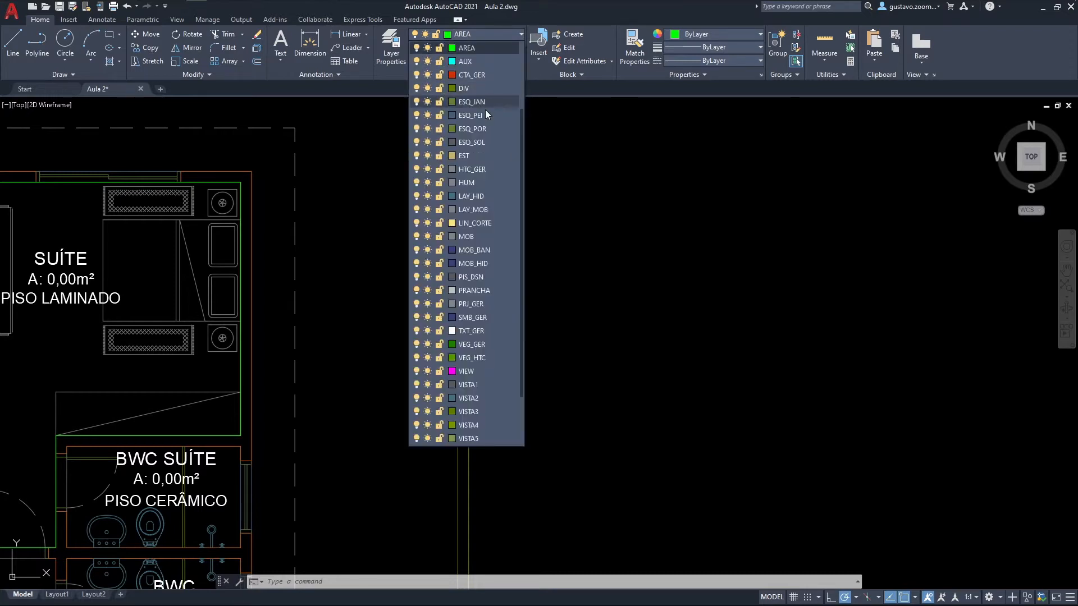
{"action": "left_click", "coordinate": [416, 48]}
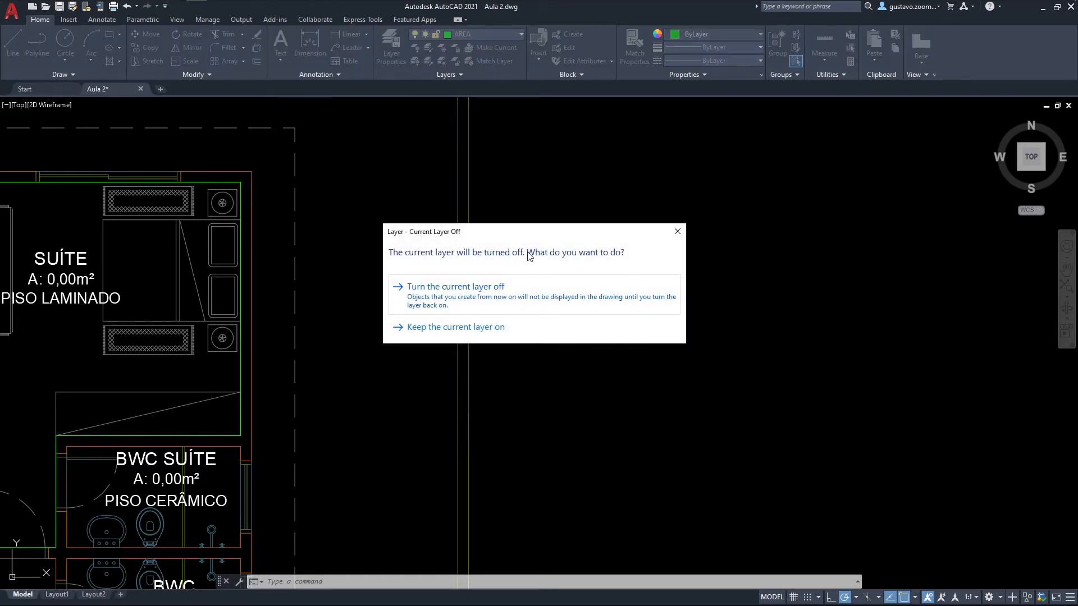
{"action": "left_click", "coordinate": [448, 294]}
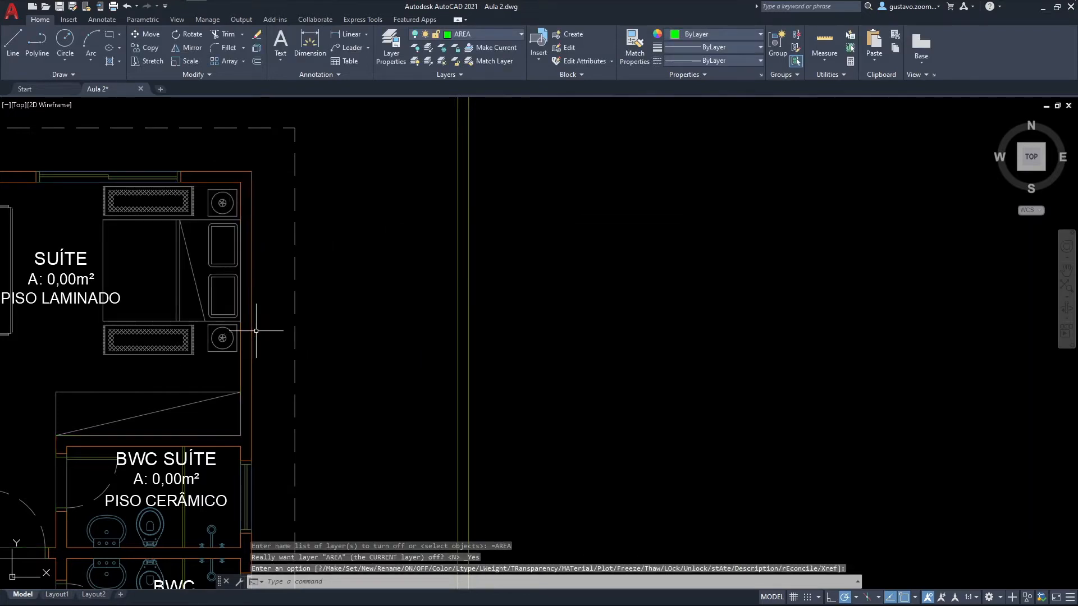
Draw a freehand chain of connected line segments on the hidden AREA layer in the empty space beside the floor plan.
{"action": "scroll", "coordinate": [309, 241], "scroll_direction": "down", "scroll_amount": 5}
{"action": "middle_click_drag", "start_coordinate": [443, 216], "coordinate": [468, 233]}
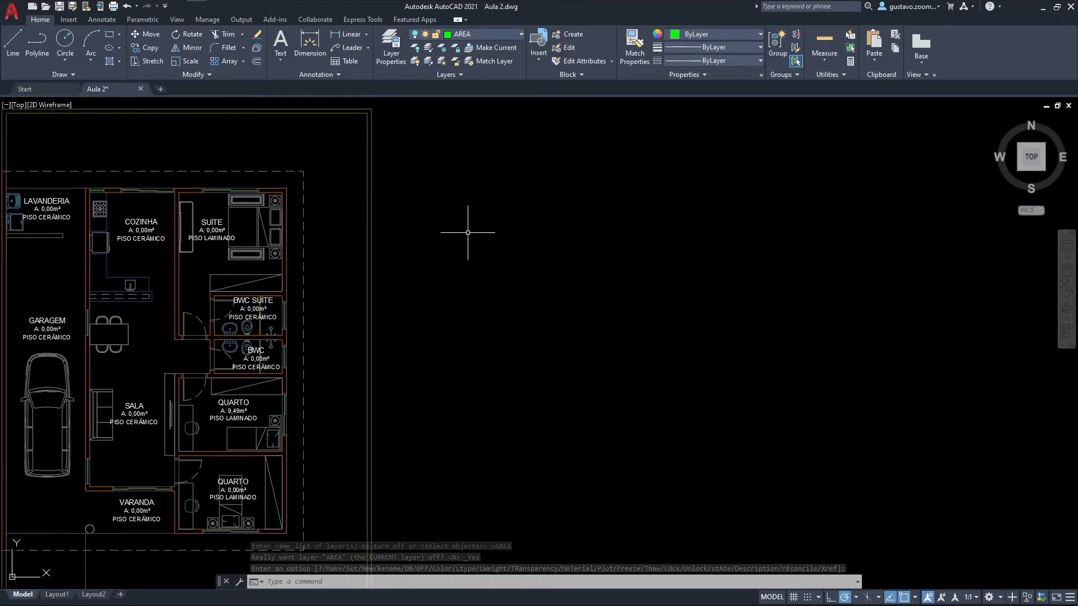
{"action": "left_click", "coordinate": [472, 194]}
{"action": "left_click", "coordinate": [653, 339]}
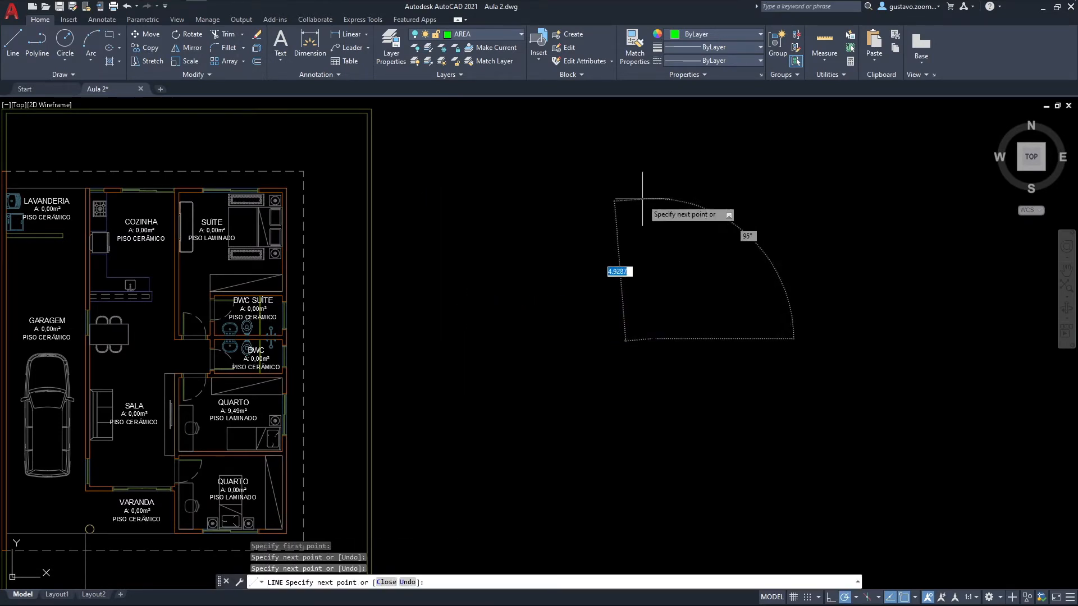
{"action": "left_click", "coordinate": [636, 194]}
{"action": "left_click", "coordinate": [755, 187]}
{"action": "left_click", "coordinate": [755, 310]}
{"action": "left_click", "coordinate": [579, 266]}
{"action": "left_click", "coordinate": [579, 173]}
{"action": "left_click", "coordinate": [696, 150]}
{"action": "left_click", "coordinate": [697, 250]}
{"action": "left_click", "coordinate": [552, 356]}
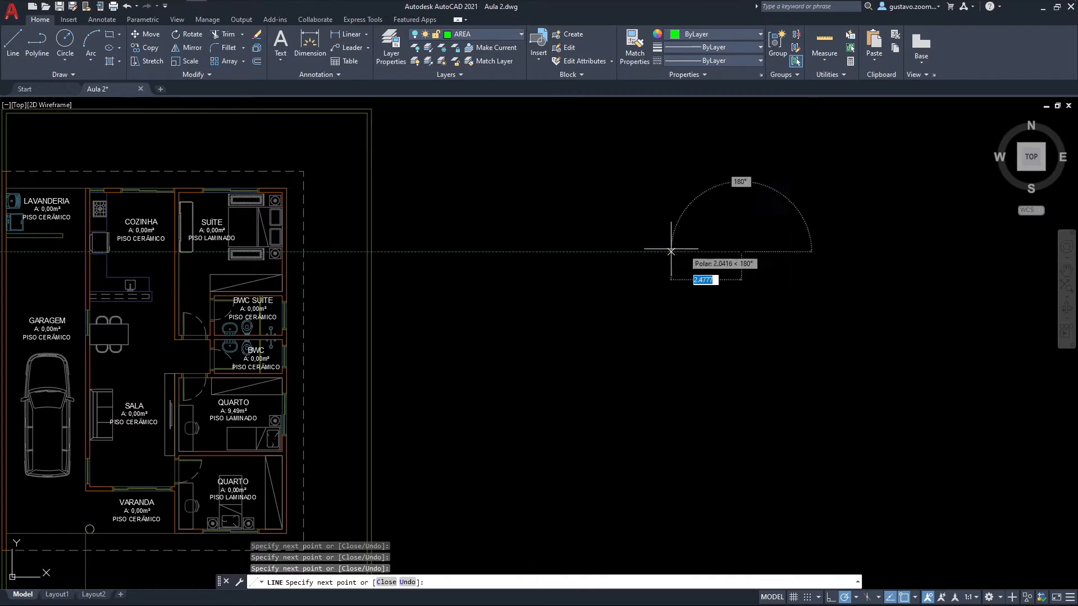
{"action": "key", "text": "Escape"}
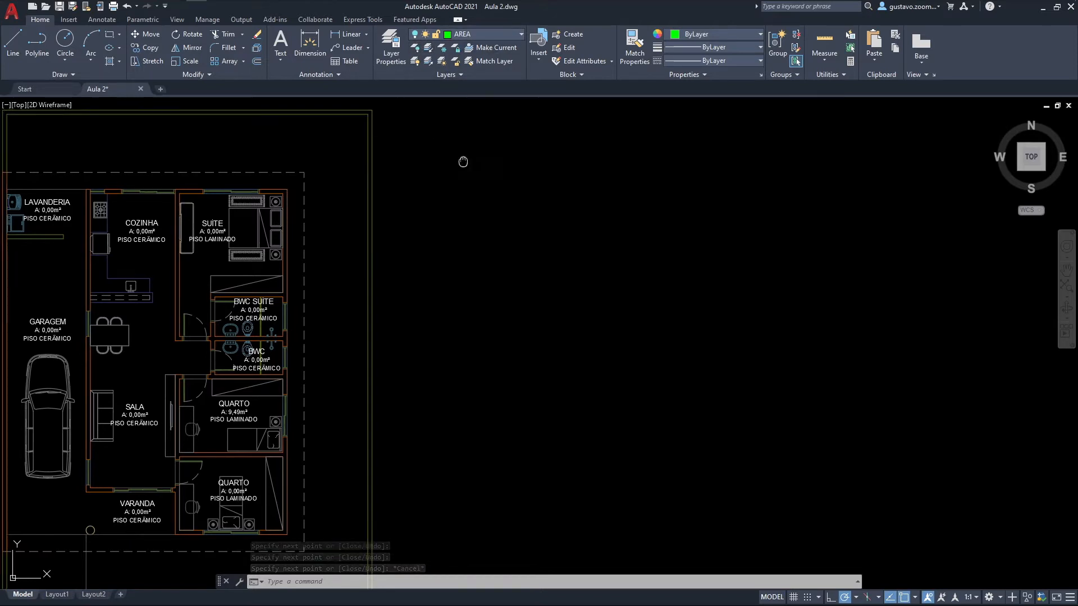
Draw three rectangles on the hidden AREA layer in the empty space beside the floor plan.
{"action": "middle_click_drag", "start_coordinate": [462, 161], "coordinate": [476, 173]}
{"action": "type", "text": "rec"}
{"action": "key", "text": "Return"}
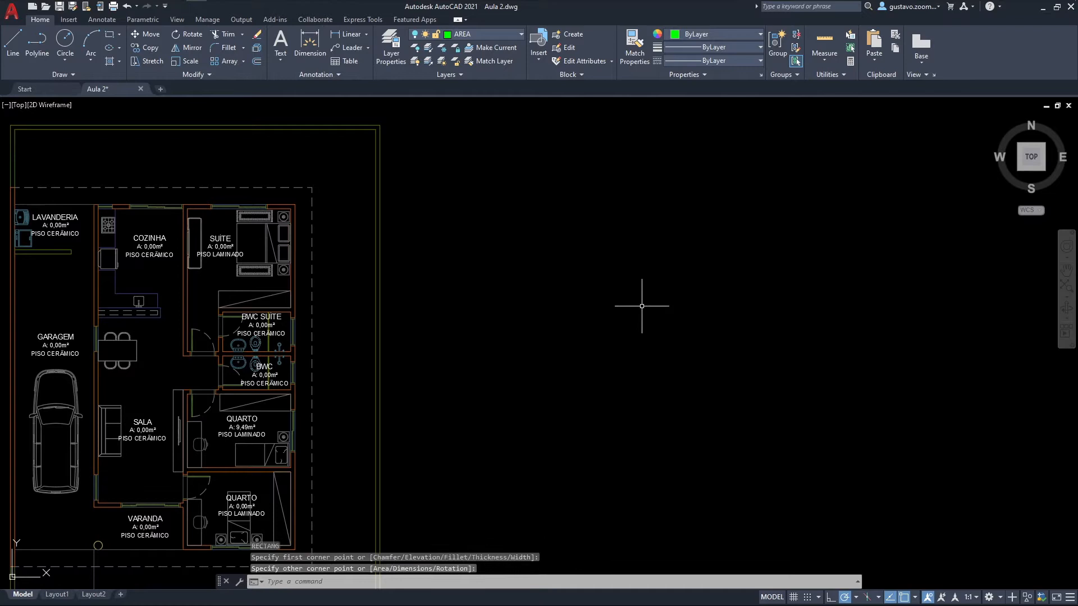
{"action": "left_click", "coordinate": [602, 311]}
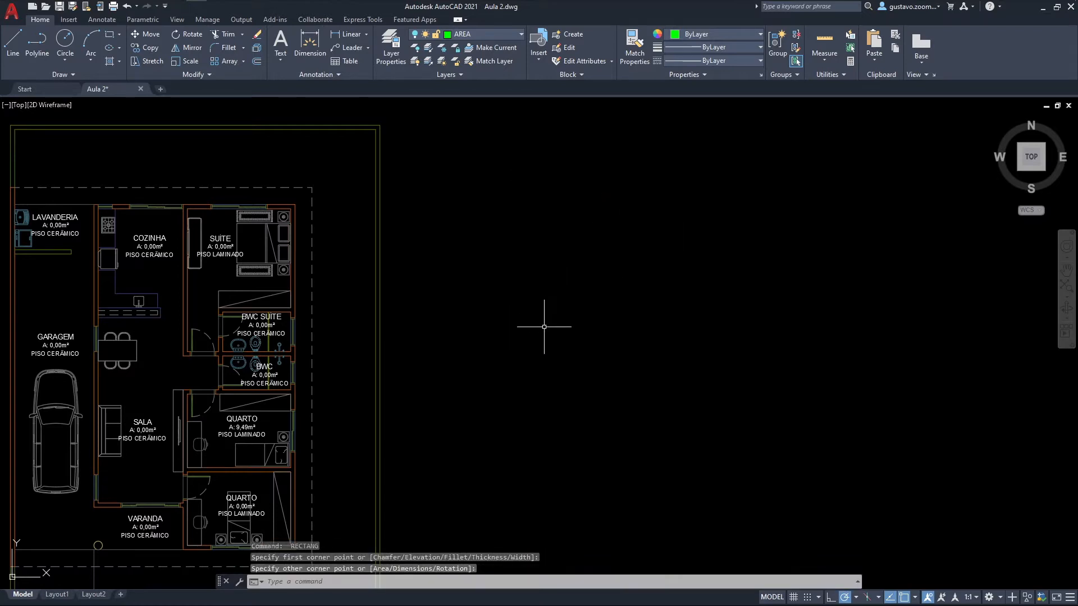
{"action": "middle_click_drag", "start_coordinate": [577, 317], "coordinate": [592, 264]}
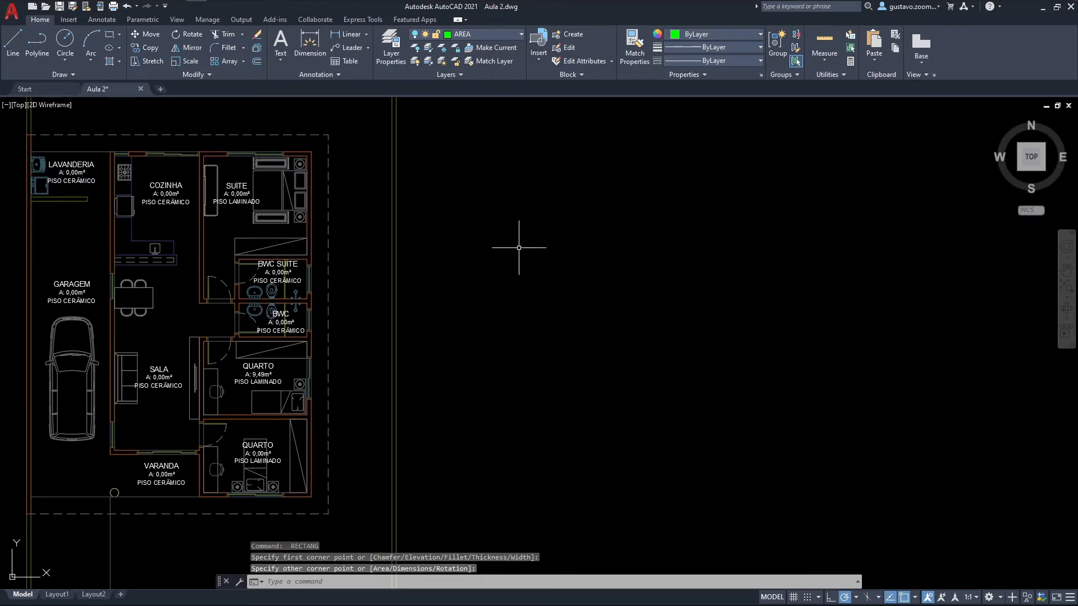
{"action": "middle_click_drag", "start_coordinate": [518, 248], "coordinate": [507, 282]}
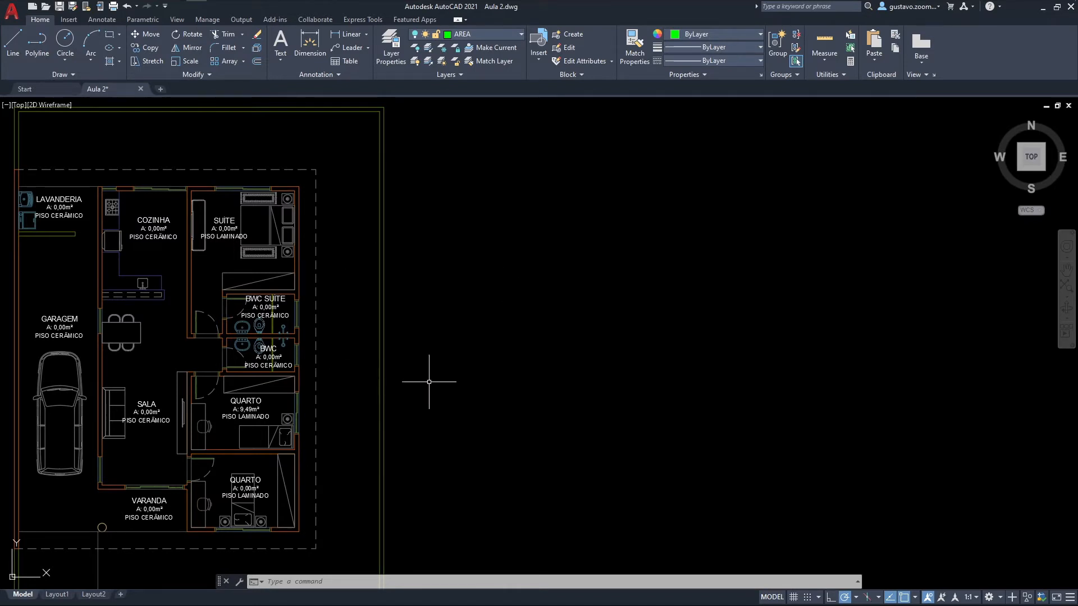
Turn the AREA layer back on and make CTA_GER the current layer.
{"action": "left_click", "coordinate": [481, 36]}
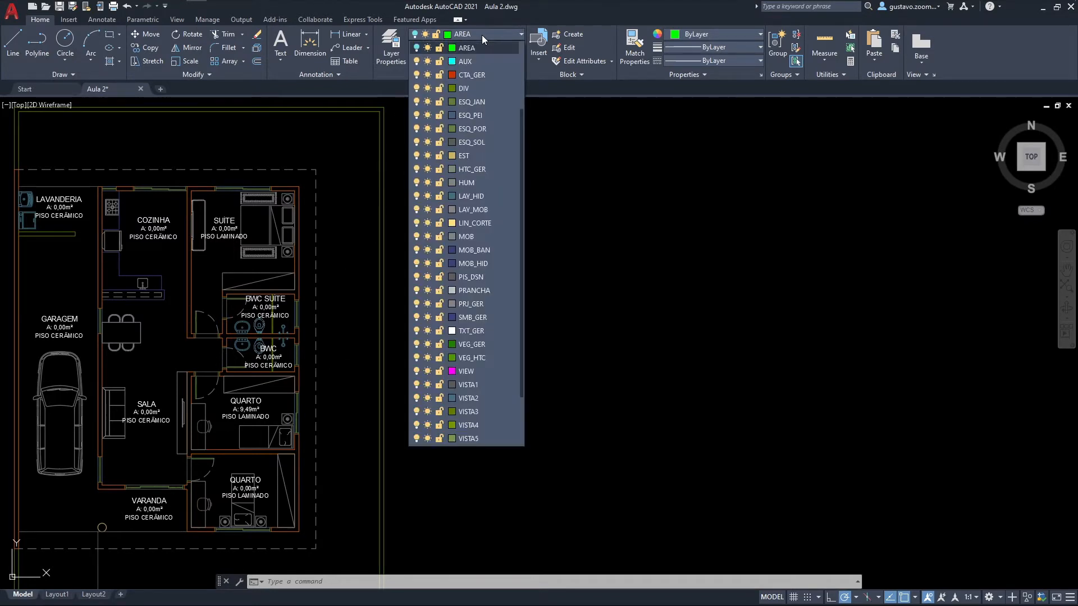
{"action": "left_click", "coordinate": [416, 48]}
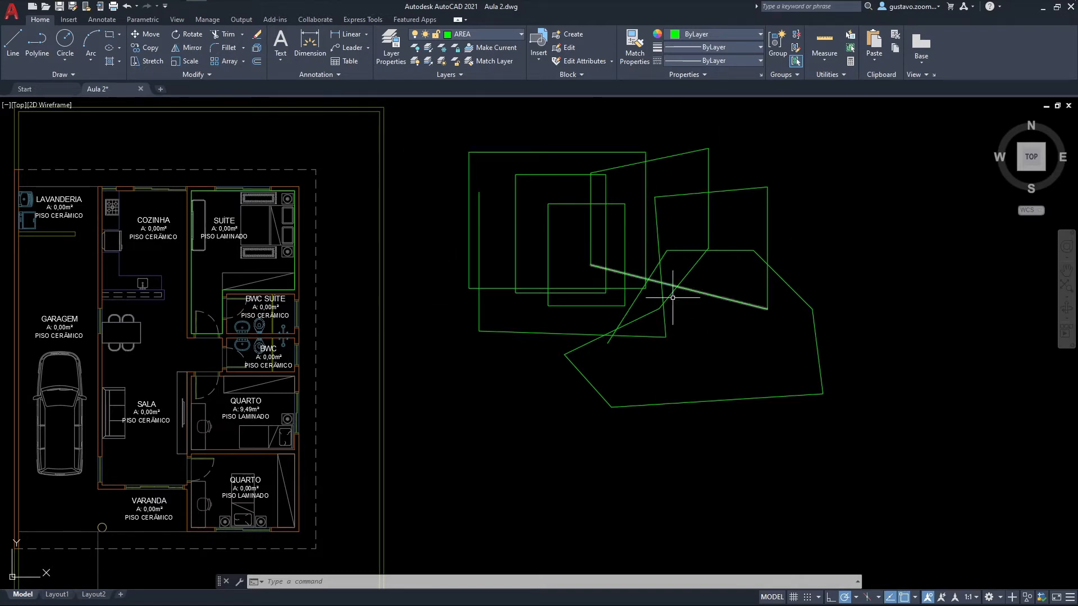
{"action": "left_click", "coordinate": [467, 36]}
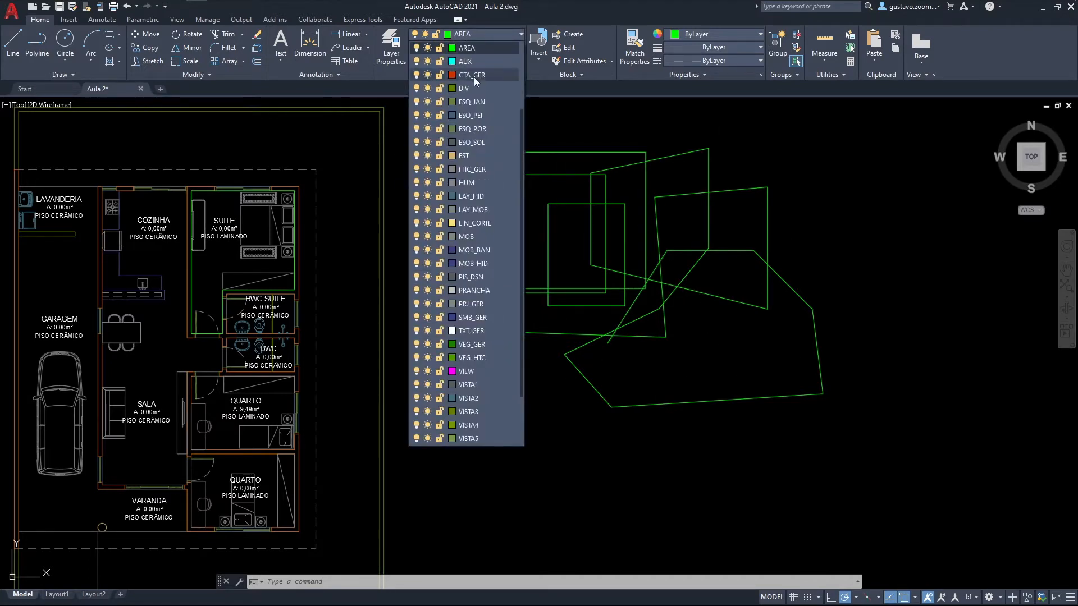
{"action": "key", "text": "Escape"}
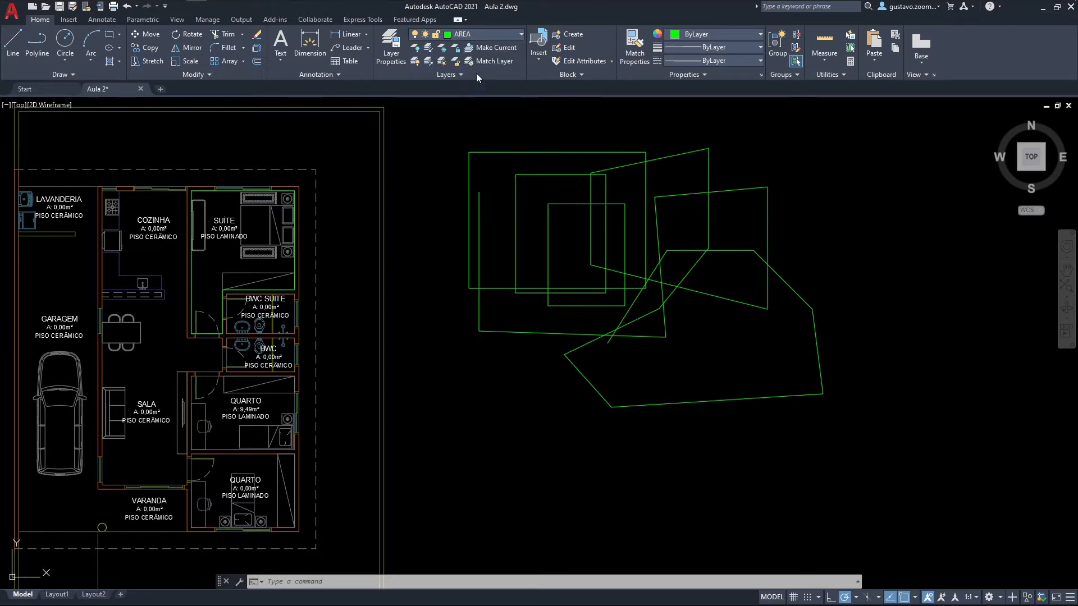
{"action": "left_click", "coordinate": [481, 38]}
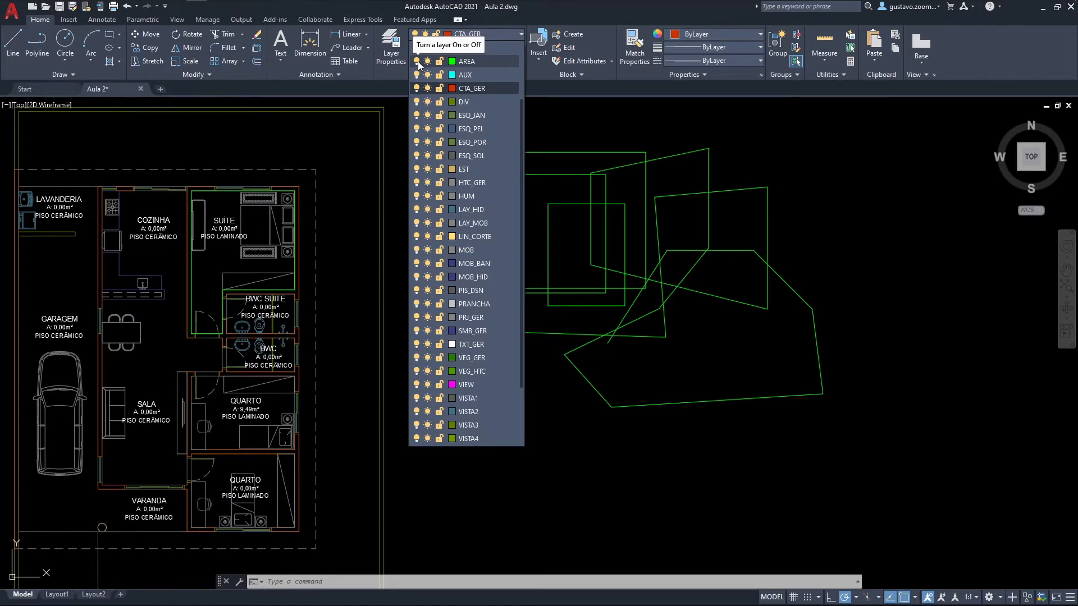
{"action": "left_click", "coordinate": [484, 90]}
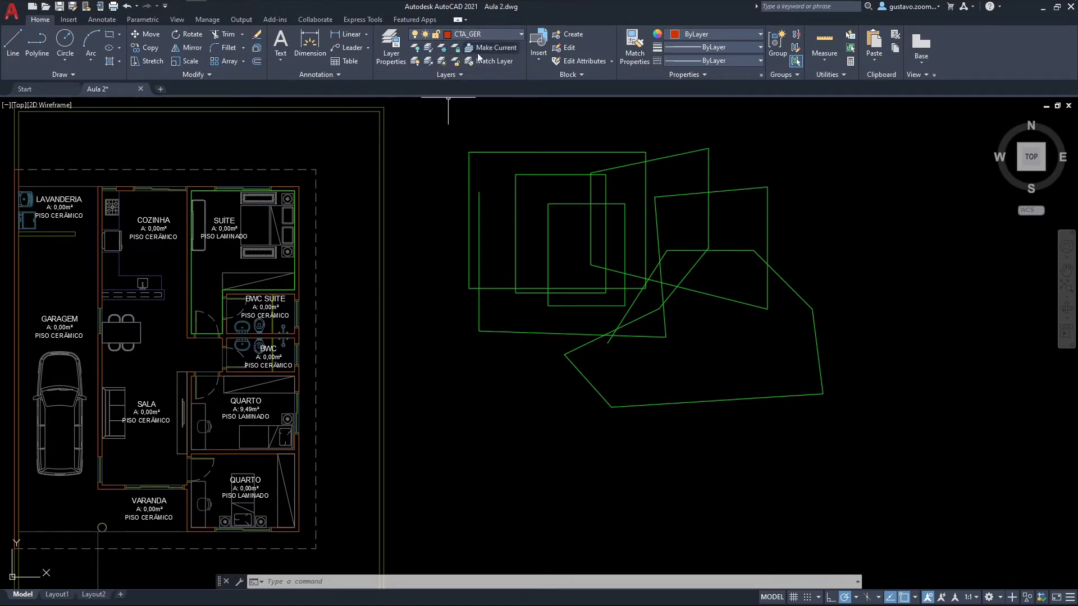
Draw an open chain of seven line segments on the CTA_GER layer beside the green test shapes.
{"action": "middle_click_drag", "start_coordinate": [505, 174], "coordinate": [344, 198]}
{"action": "type", "text": "l"}
{"action": "key", "text": "Return"}
{"action": "left_click", "coordinate": [690, 242]}
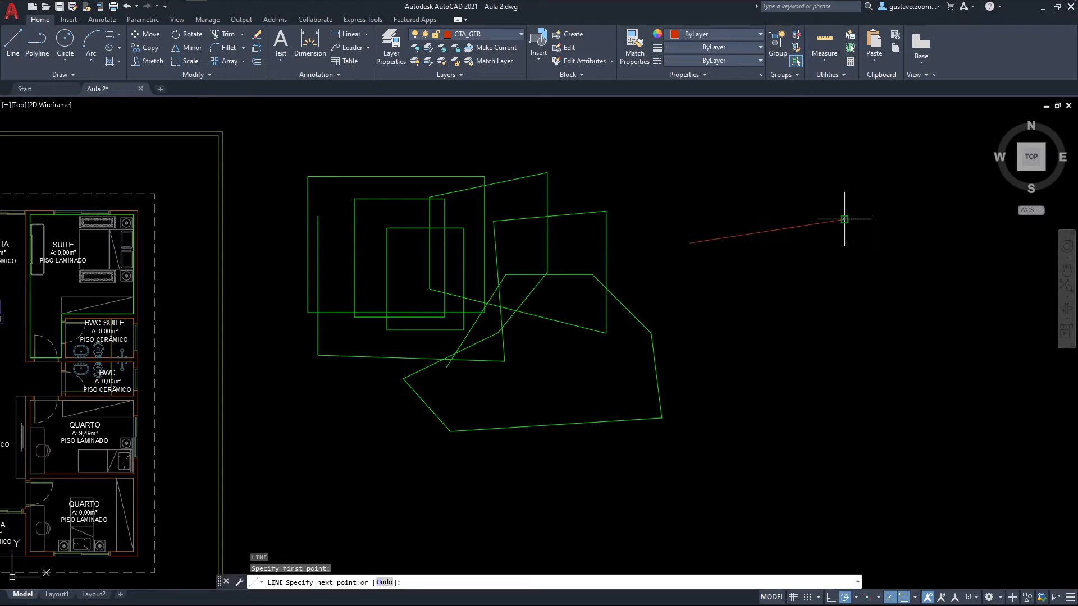
{"action": "left_click", "coordinate": [844, 220]}
{"action": "left_click", "coordinate": [844, 305]}
{"action": "left_click", "coordinate": [901, 305]}
{"action": "left_click", "coordinate": [885, 375]}
{"action": "left_click", "coordinate": [777, 366]}
{"action": "left_click", "coordinate": [783, 279]}
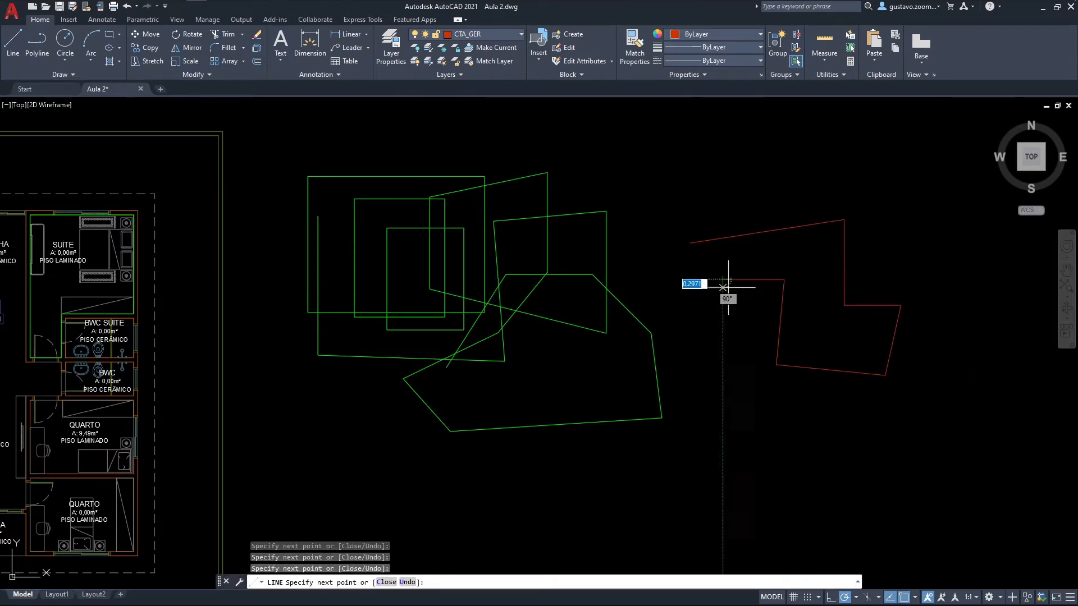
{"action": "left_click", "coordinate": [722, 280]}
{"action": "key", "text": "Escape"}
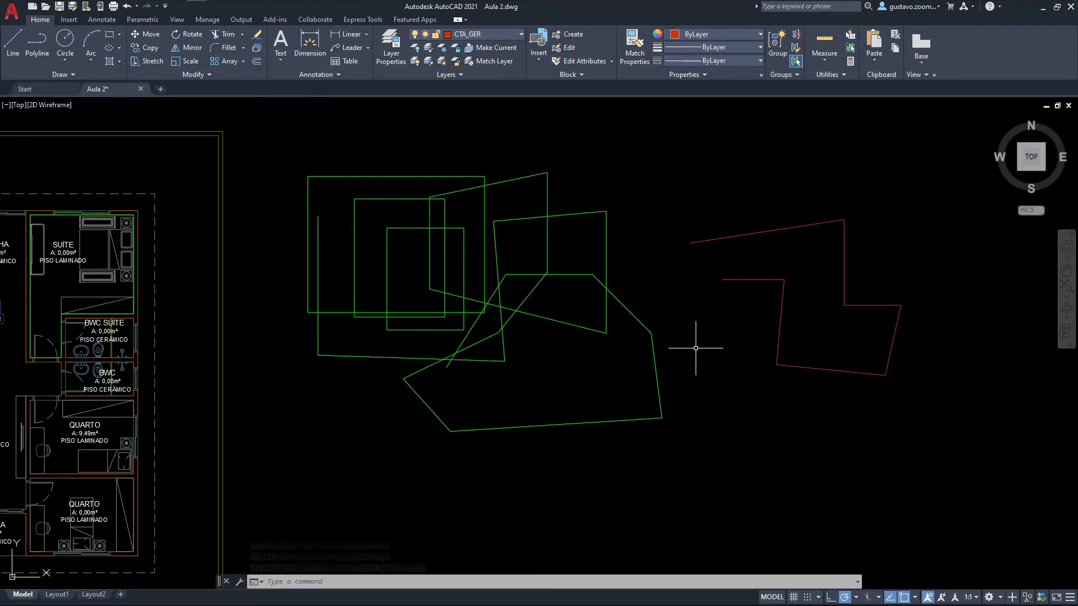
Erase all the test lines and rectangles beside the floor plan.
{"action": "left_click", "coordinate": [948, 477]}
{"action": "left_click", "coordinate": [296, 128]}
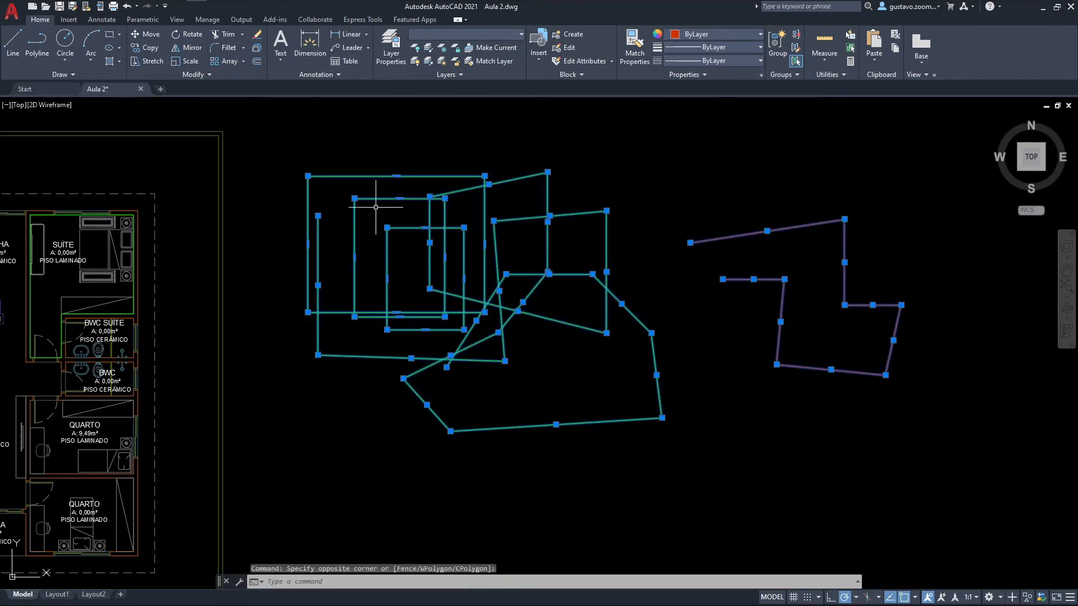
{"action": "key", "text": "Delete"}
Return to the floor plan's SUÍTE and COZINHA and make AREA the current layer again.
{"action": "middle_click_drag", "start_coordinate": [368, 302], "coordinate": [828, 275]}
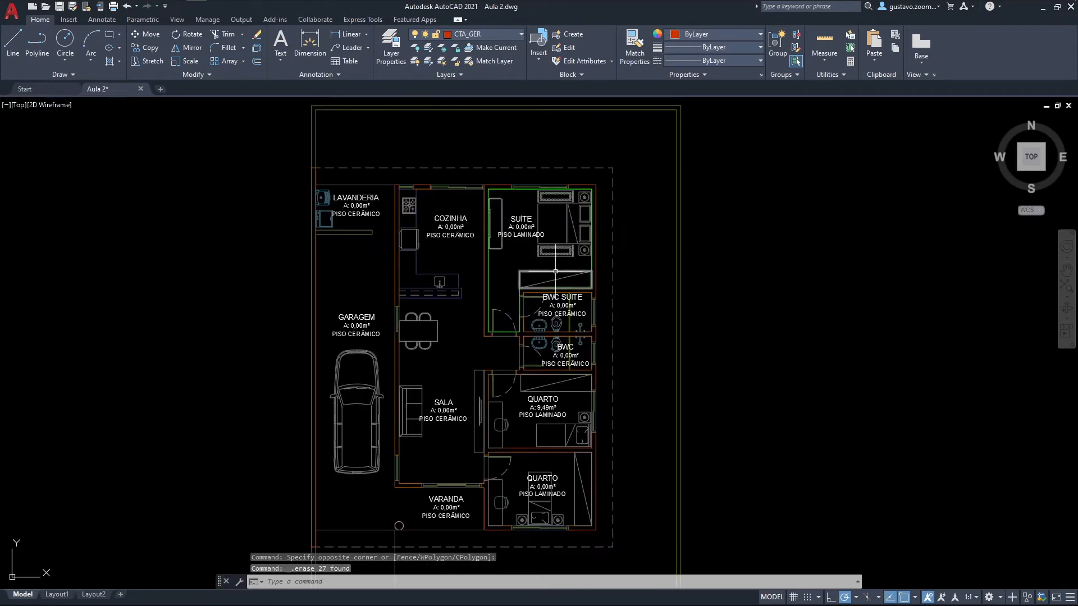
{"action": "scroll", "coordinate": [559, 272], "scroll_direction": "up", "scroll_amount": 2}
{"action": "middle_click_drag", "start_coordinate": [555, 248], "coordinate": [624, 384]}
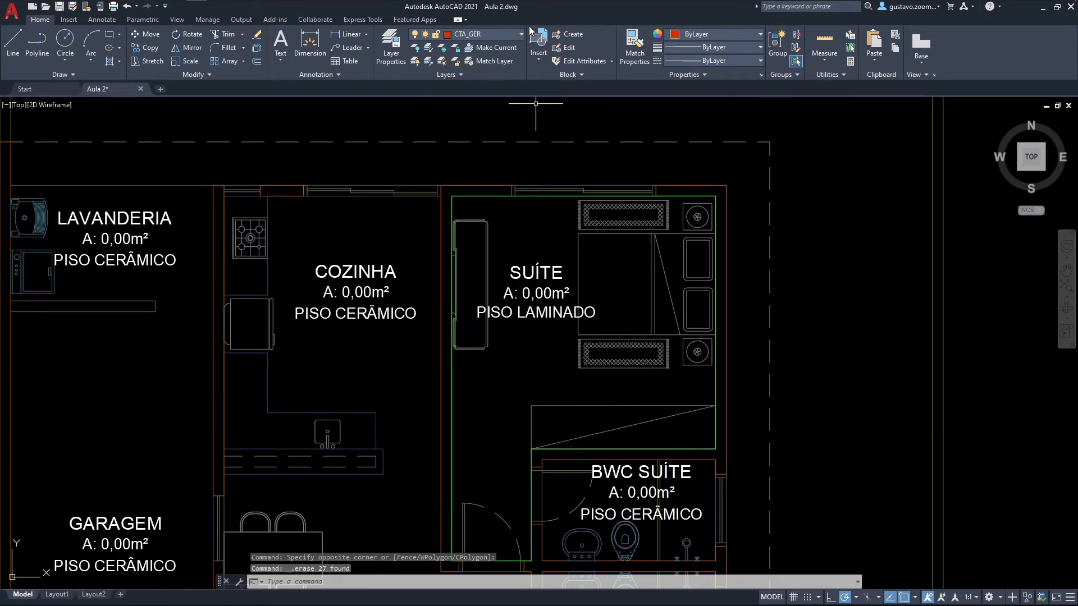
{"action": "left_click", "coordinate": [507, 34]}
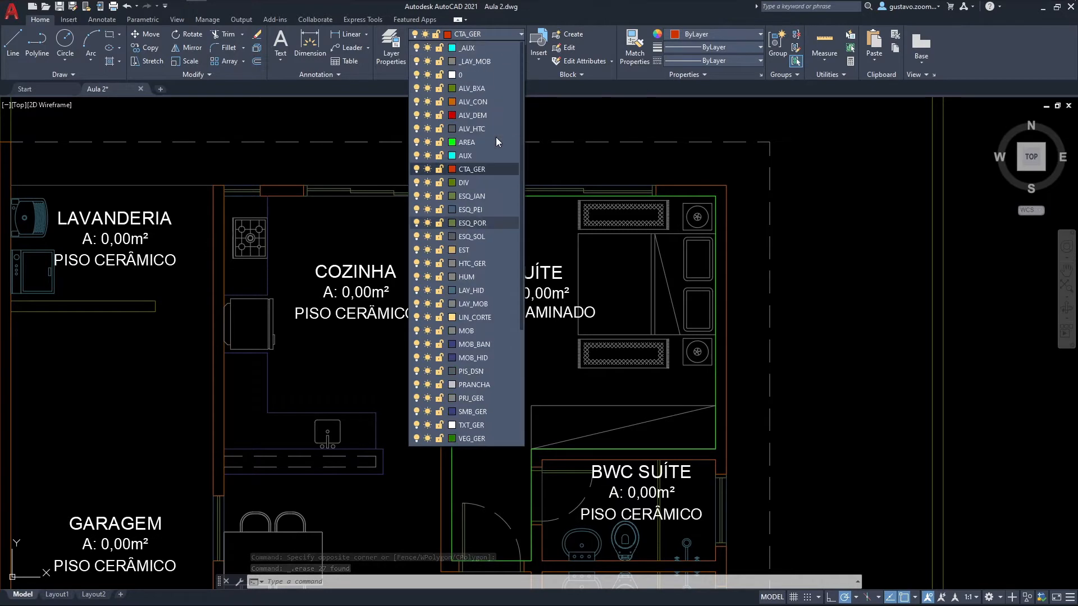
{"action": "left_click", "coordinate": [484, 142]}
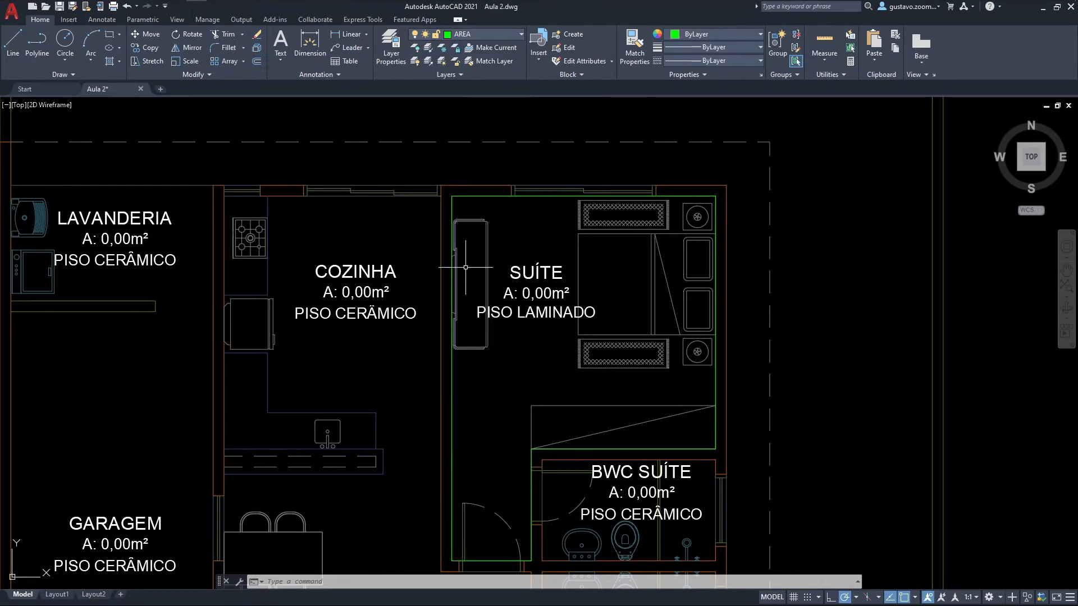
Draw a polyline from the COZINHA's upper-left corner down the wall and along the sink counter to its free end.
{"action": "middle_click_drag", "start_coordinate": [385, 379], "coordinate": [395, 360]}
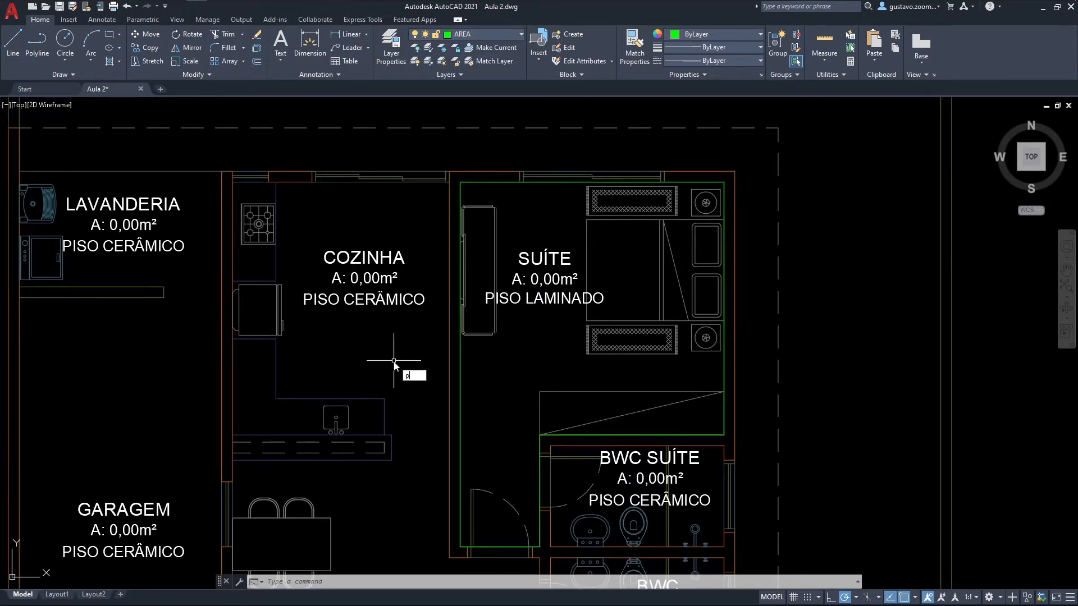
{"action": "type", "text": "l"}
{"action": "key", "text": "Return"}
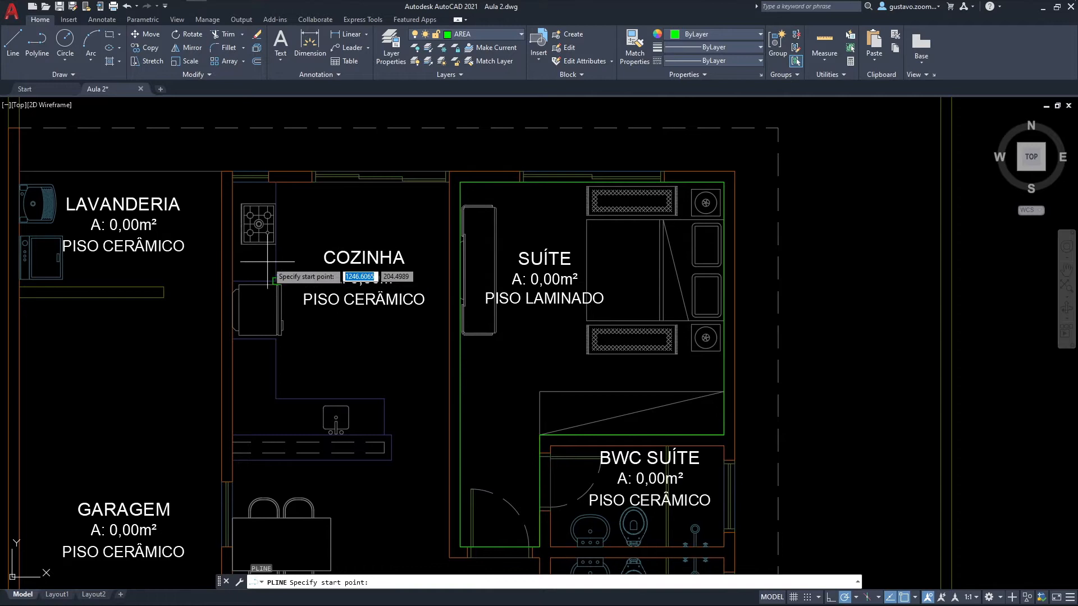
{"action": "left_click", "coordinate": [232, 181]}
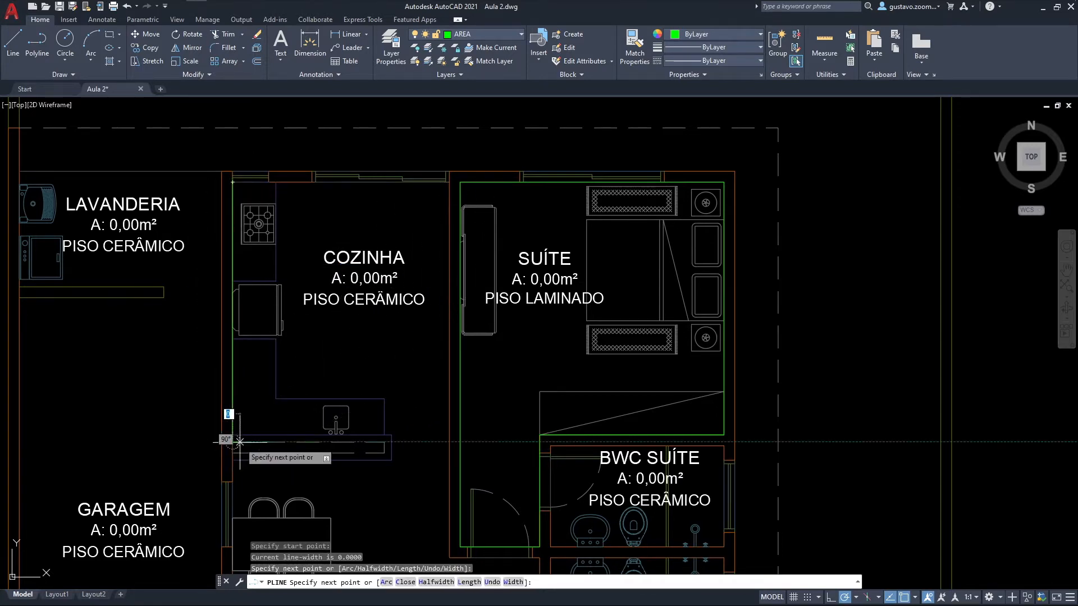
{"action": "left_click", "coordinate": [385, 442]}
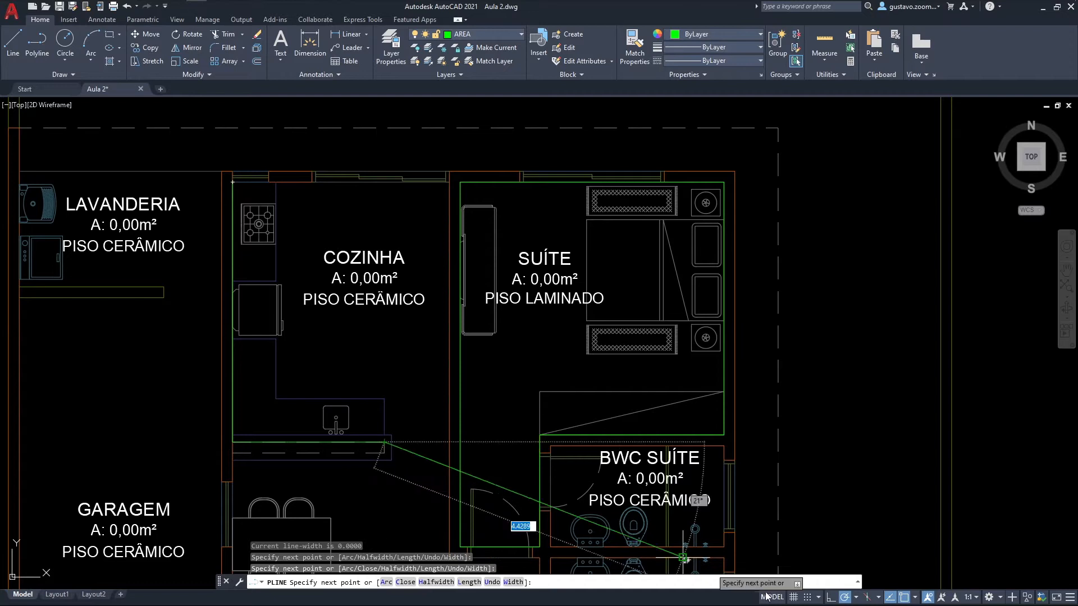
{"action": "key", "text": "Escape"}
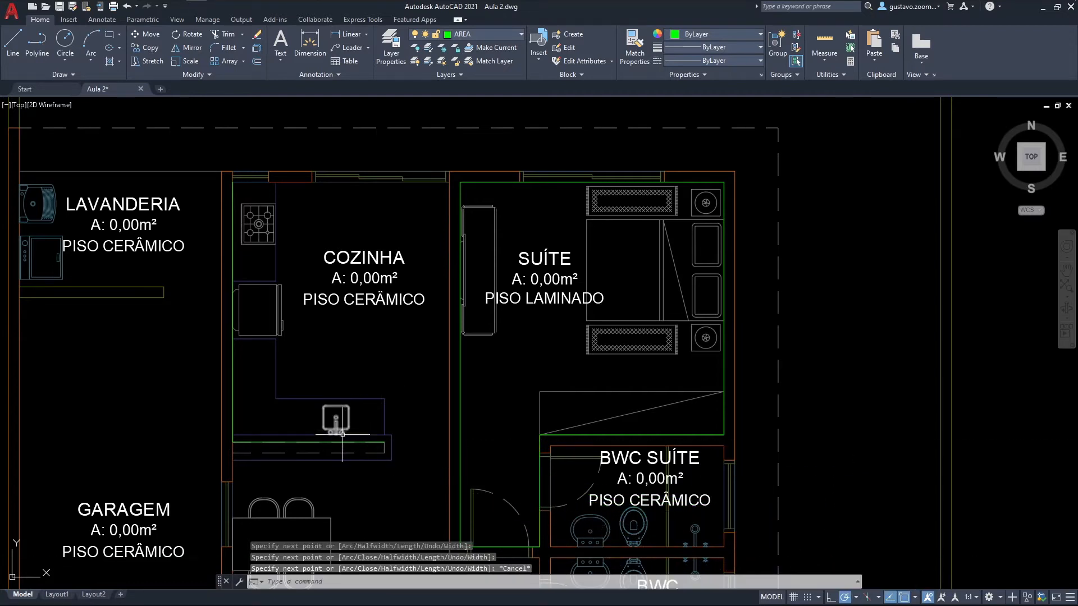
Erase the unfinished polyline in the COZINHA and enable all object snap modes in the drafting settings.
{"action": "left_click", "coordinate": [344, 441]}
{"action": "key", "text": "Delete"}
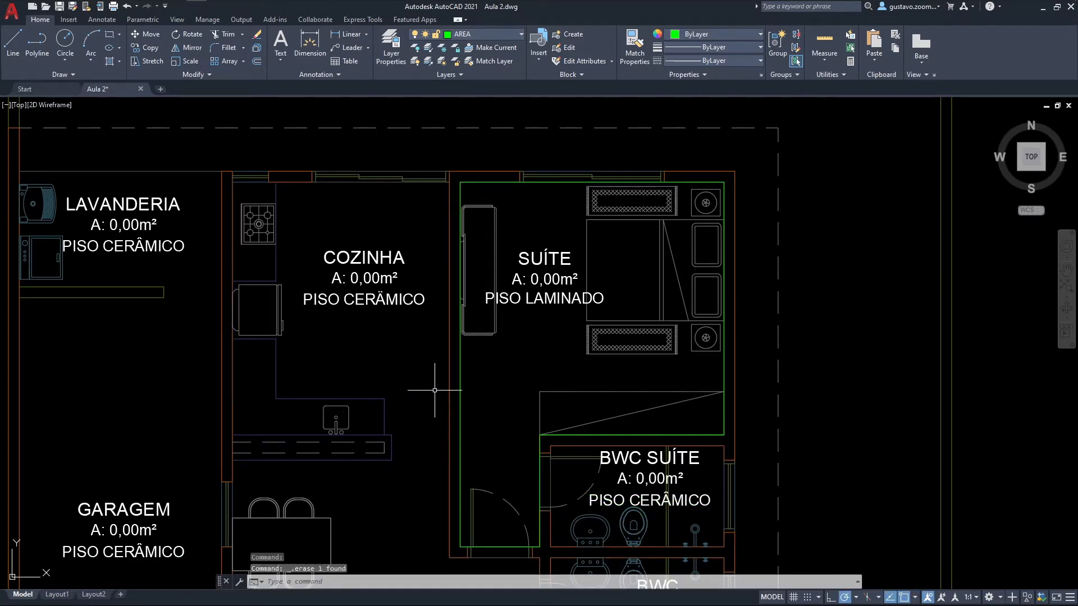
{"action": "key", "text": "Return"}
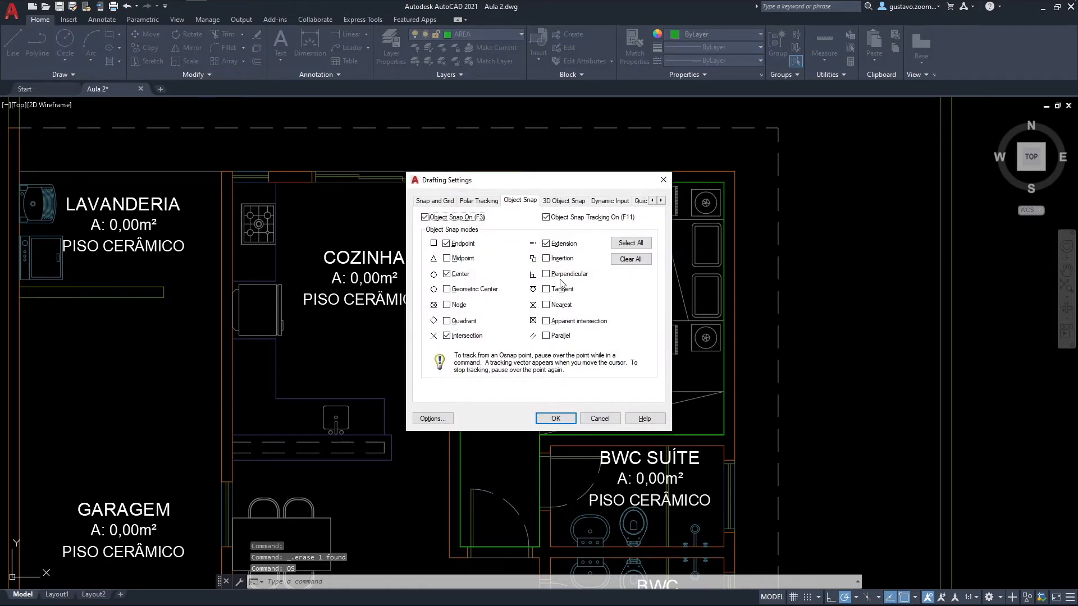
{"action": "left_click", "coordinate": [625, 245]}
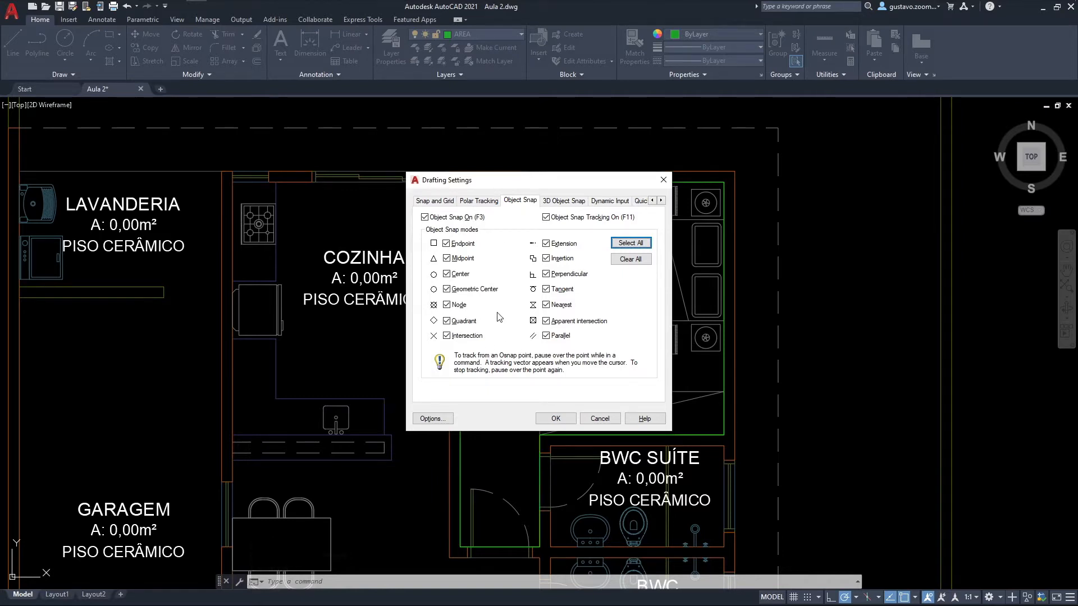
{"action": "left_click", "coordinate": [555, 420]}
Outline the COZINHA with a closed polyline that follows the walls, the sink counter's low wall and its free end.
{"action": "type", "text": "p"}
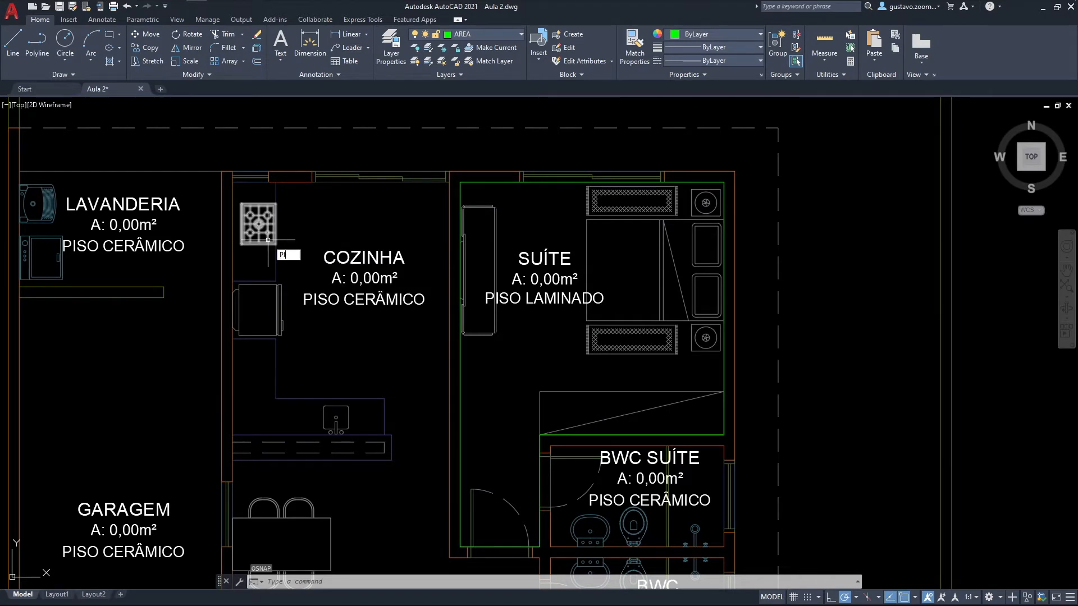
{"action": "type", "text": "l"}
{"action": "key", "text": "Return"}
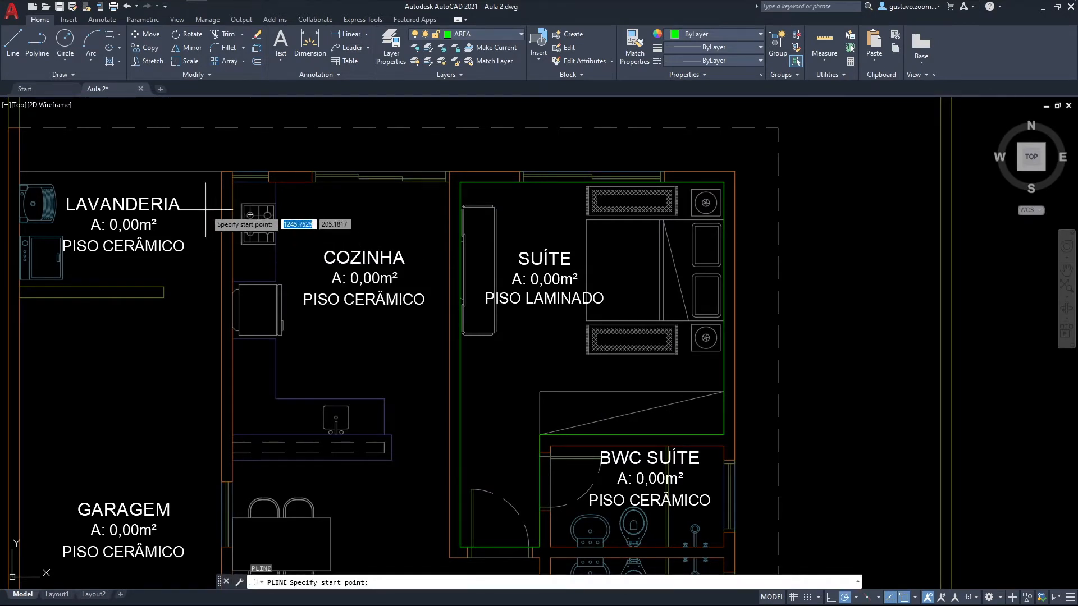
{"action": "left_click", "coordinate": [233, 442]}
{"action": "left_click", "coordinate": [233, 442]}
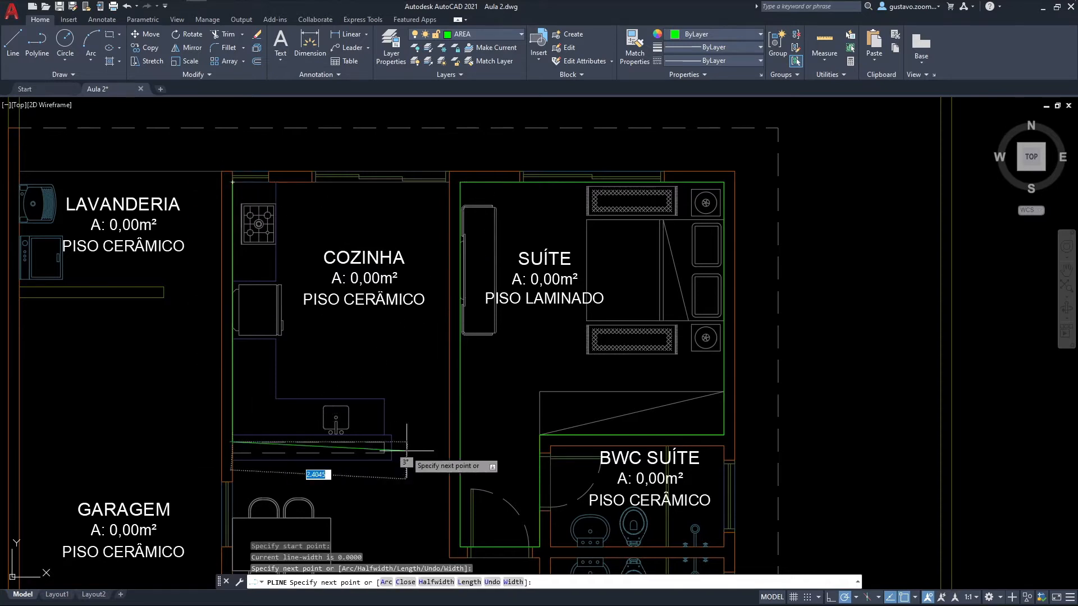
{"action": "left_click", "coordinate": [384, 442]}
{"action": "left_click", "coordinate": [384, 453]}
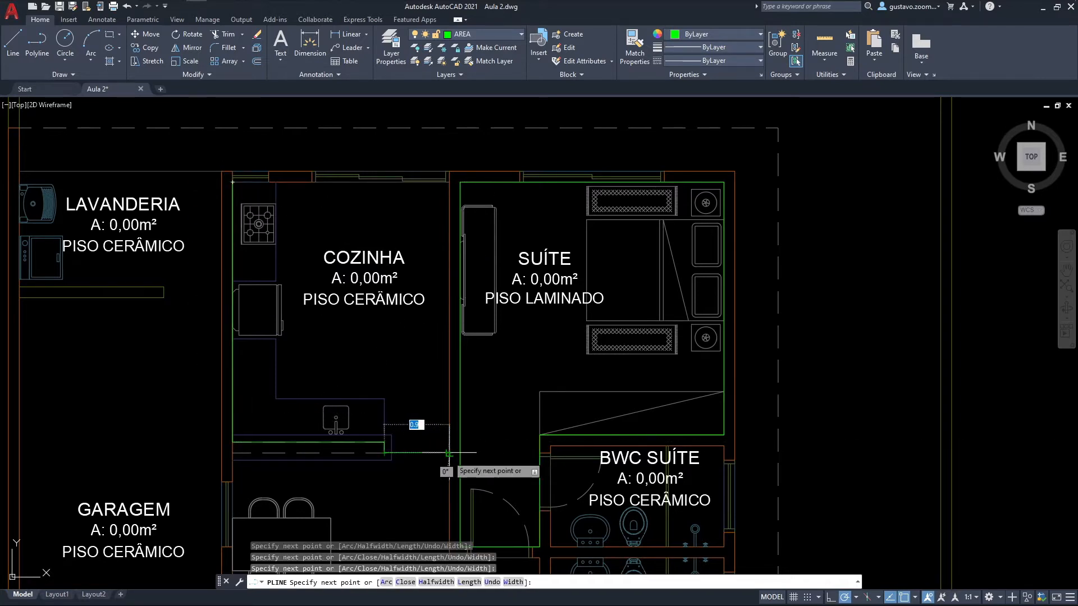
{"action": "type", "text": "c"}
{"action": "key", "text": "Return"}
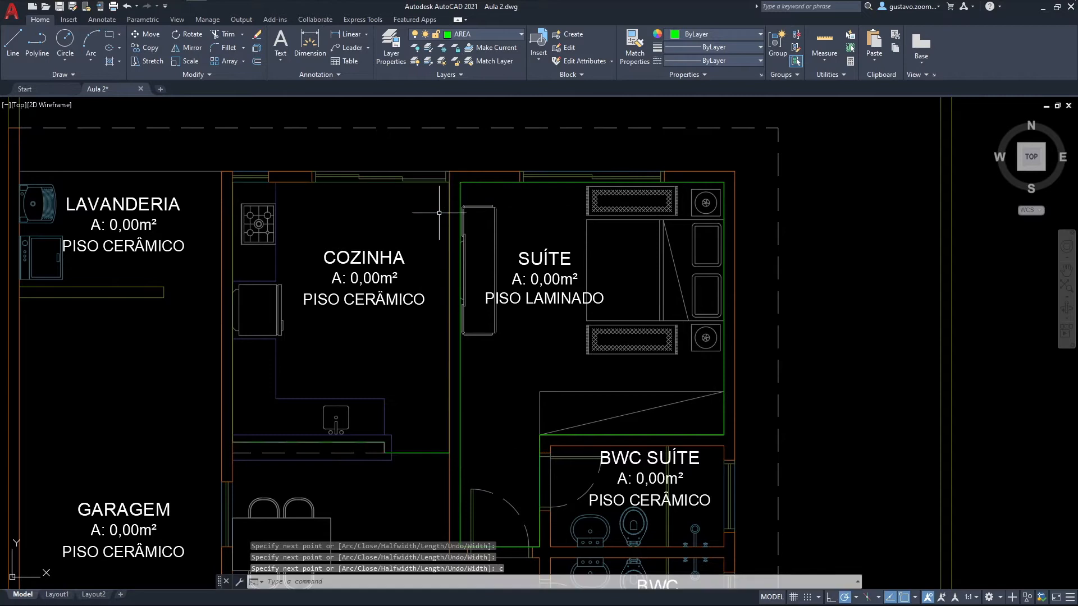
Draw a rectangle along the inner walls of the QUARTO labelled 9,49m², from its upper-left to its lower-right corner.
{"action": "middle_click_drag", "start_coordinate": [439, 213], "coordinate": [412, 135]}
{"action": "middle_click_drag", "start_coordinate": [589, 479], "coordinate": [339, 292]}
{"action": "mouse_move", "coordinate": [349, 368]}
{"action": "middle_mouse_down"}
{"action": "mouse_move", "coordinate": [387, 338]}
{"action": "mouse_move", "coordinate": [412, 235]}
{"action": "mouse_move", "coordinate": [399, 140]}
{"action": "middle_mouse_up"}
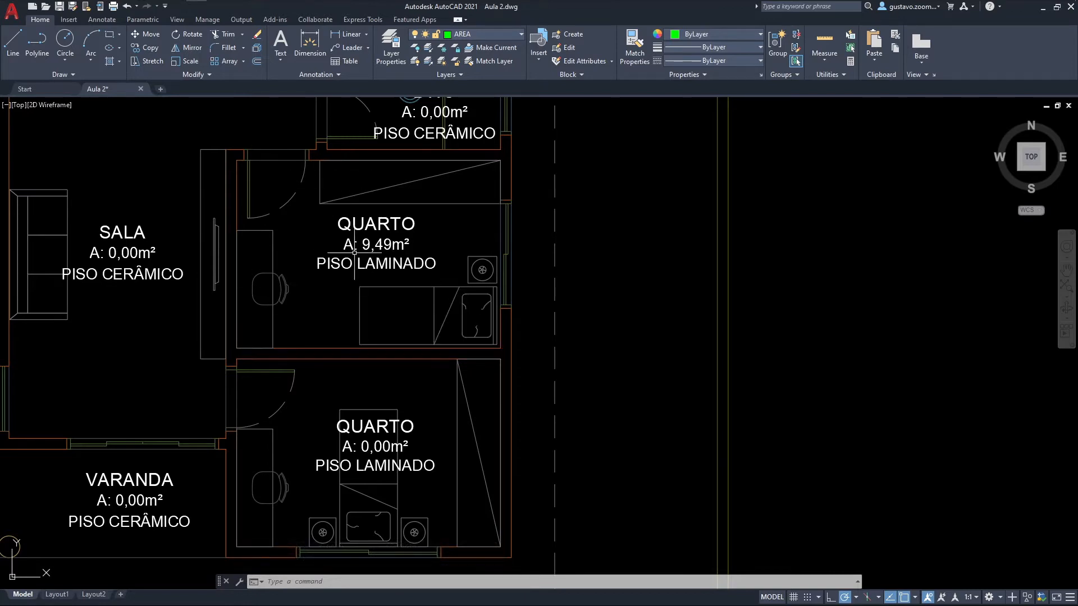
{"action": "scroll", "coordinate": [354, 253], "scroll_direction": "up", "scroll_amount": 5}
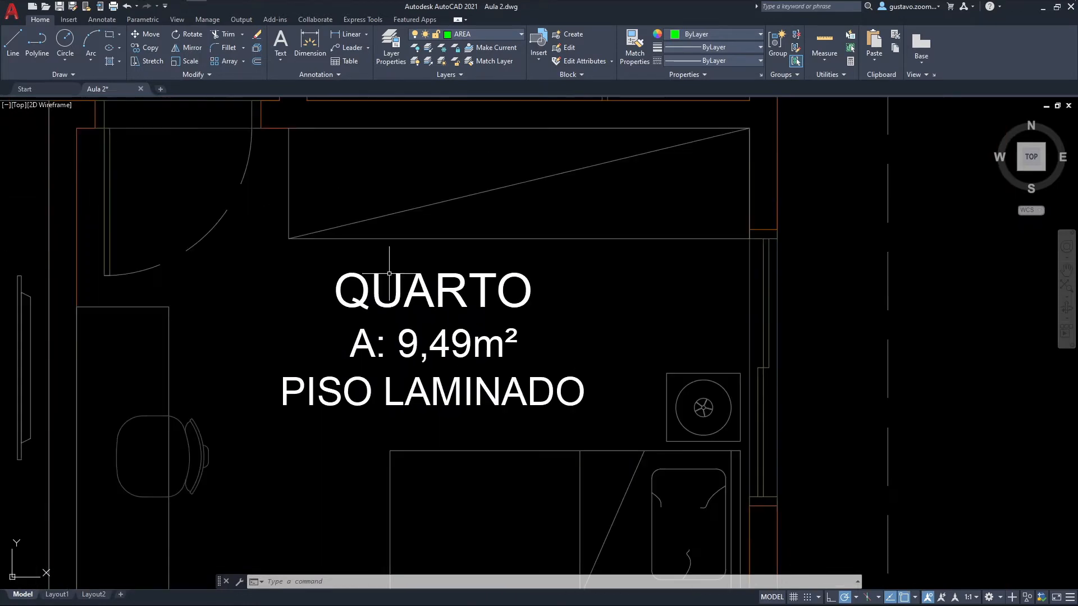
{"action": "scroll", "coordinate": [389, 274], "scroll_direction": "down", "scroll_amount": 2}
{"action": "middle_click_drag", "start_coordinate": [359, 292], "coordinate": [361, 271]}
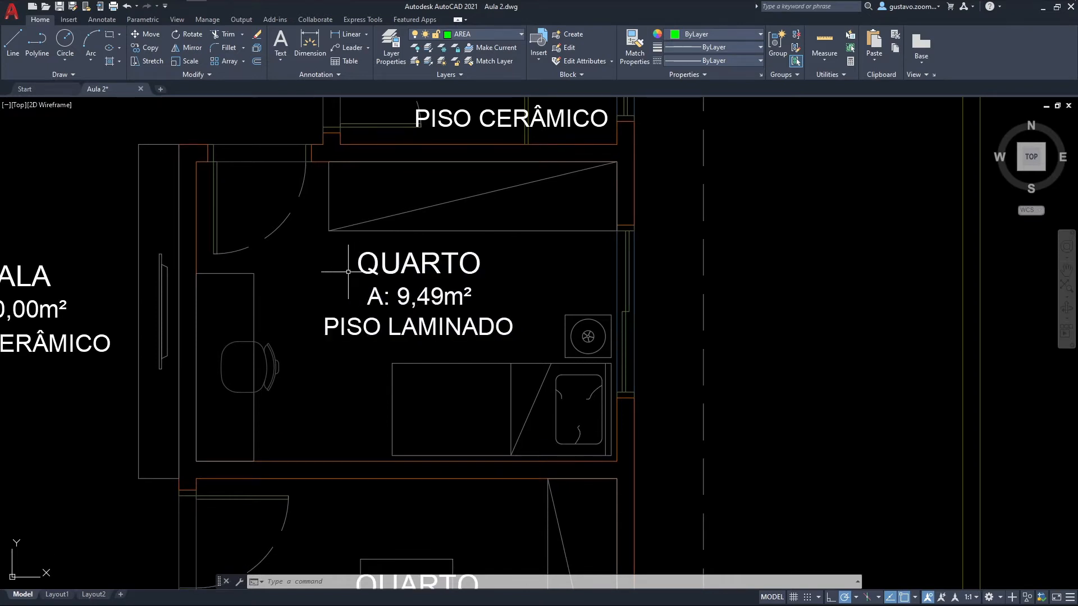
{"action": "type", "text": "ctang"}
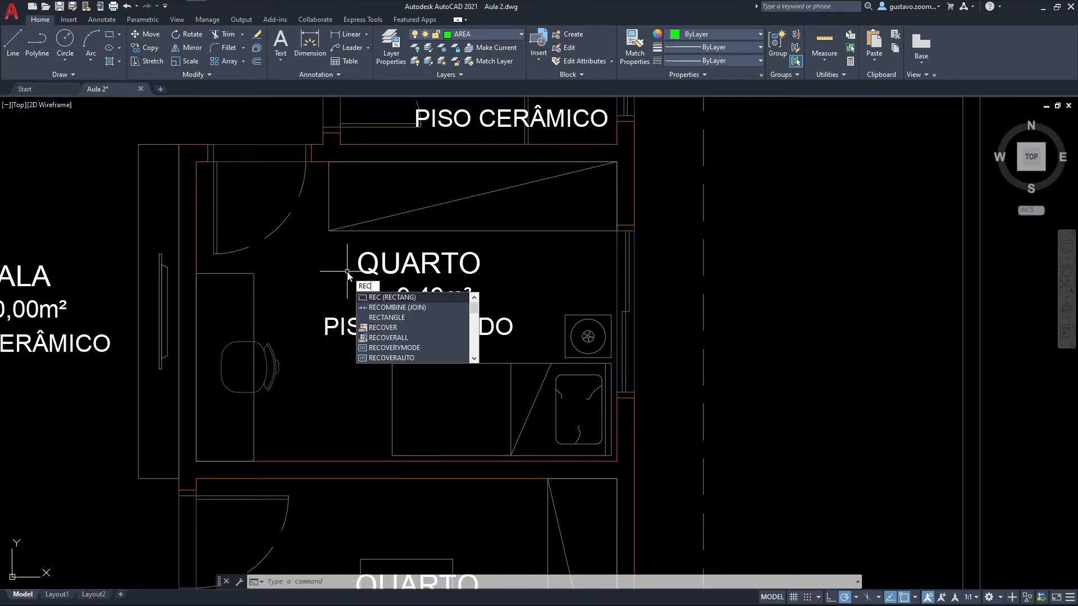
{"action": "key", "text": "Return"}
{"action": "left_click", "coordinate": [196, 167]}
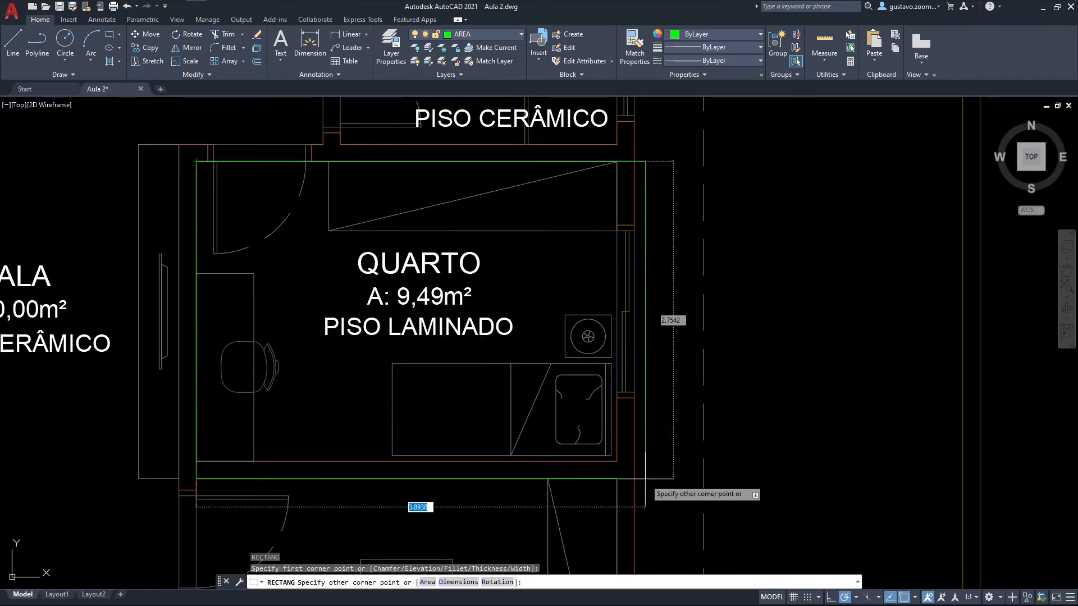
{"action": "left_click", "coordinate": [617, 461]}
Draw a rectangle along the inner walls of the lower QUARTO, between its upper-left and lower-right corners.
{"action": "middle_click_drag", "start_coordinate": [433, 409], "coordinate": [414, 331]}
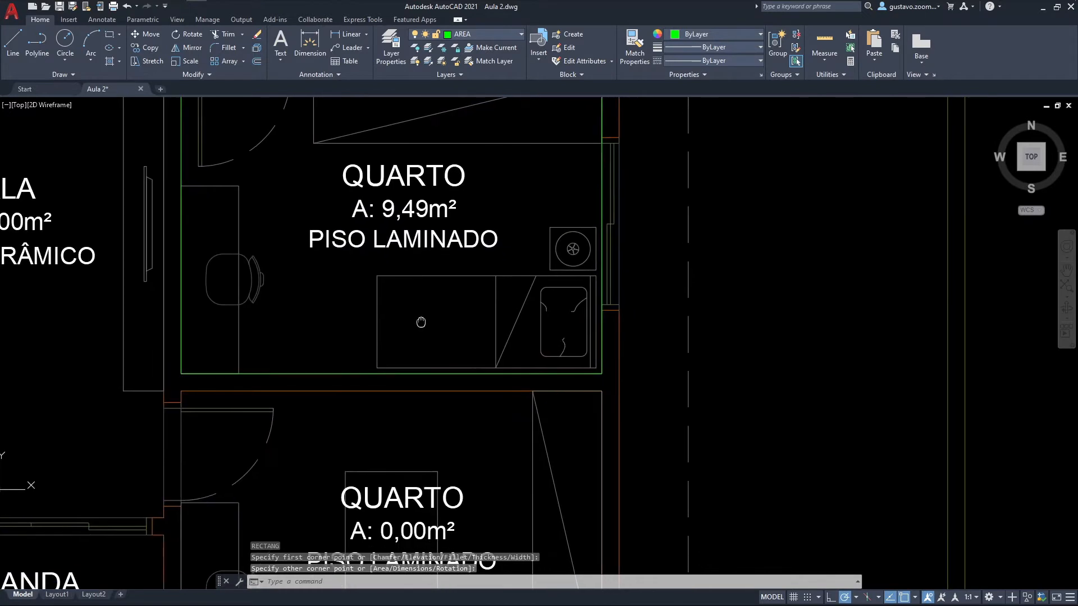
{"action": "scroll", "coordinate": [413, 329], "scroll_direction": "down", "scroll_amount": 2}
{"action": "middle_click_drag", "start_coordinate": [387, 406], "coordinate": [374, 337]}
{"action": "scroll", "coordinate": [289, 313], "scroll_direction": "up", "scroll_amount": 2}
{"action": "key", "text": "Return"}
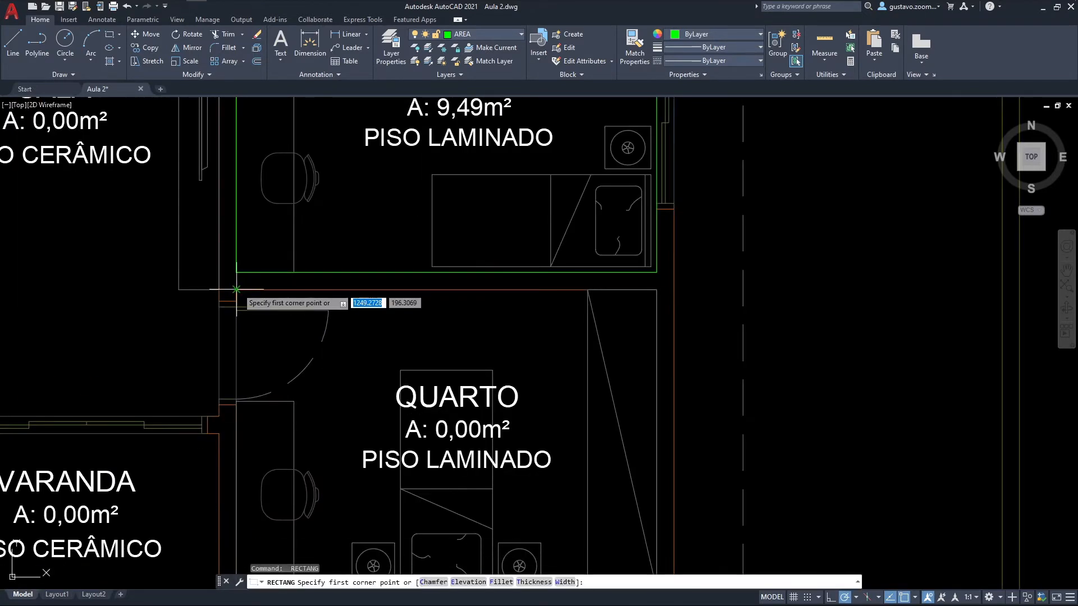
{"action": "left_click", "coordinate": [236, 290]}
{"action": "scroll", "coordinate": [236, 291], "scroll_direction": "up", "scroll_amount": 2}
{"action": "middle_click_drag", "start_coordinate": [561, 528], "coordinate": [345, 305]}
{"action": "scroll", "coordinate": [430, 354], "scroll_direction": "down", "scroll_amount": 2}
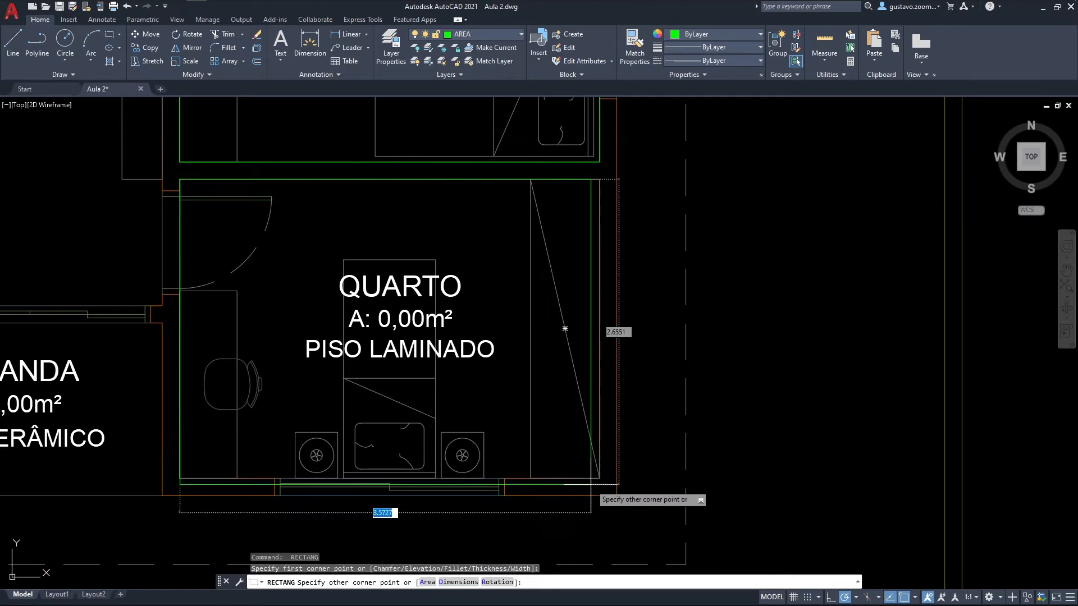
{"action": "left_click", "coordinate": [594, 473]}
Start the SALA's polyline at its lower-left corner, follow the VARANDA and QUARTO walls, and run along the hallway to the BWC wall.
{"action": "scroll", "coordinate": [562, 480], "scroll_direction": "down", "scroll_amount": 4}
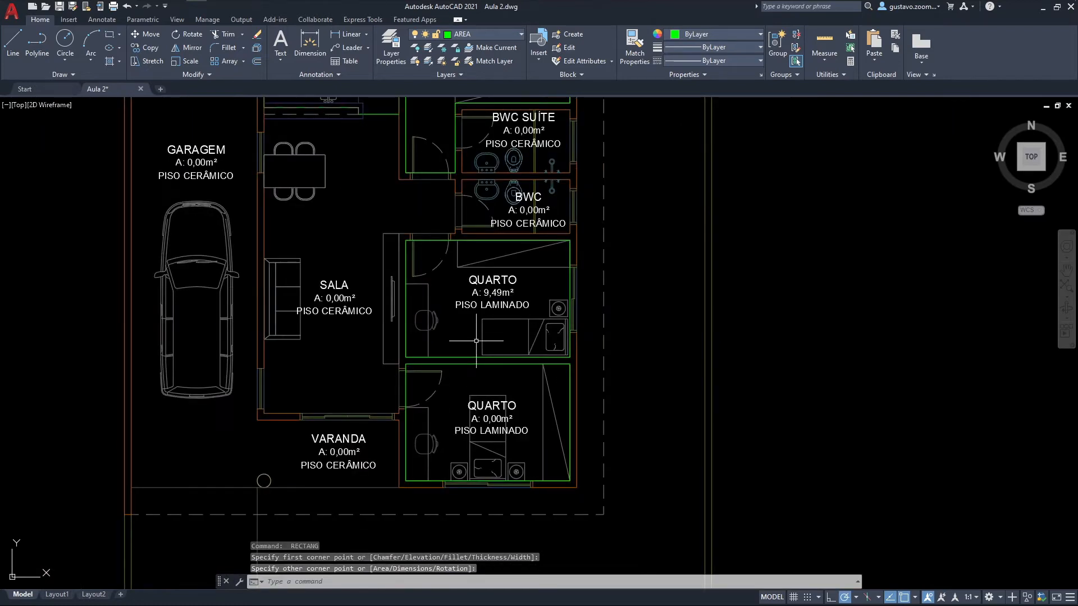
{"action": "middle_click_drag", "start_coordinate": [476, 341], "coordinate": [514, 432]}
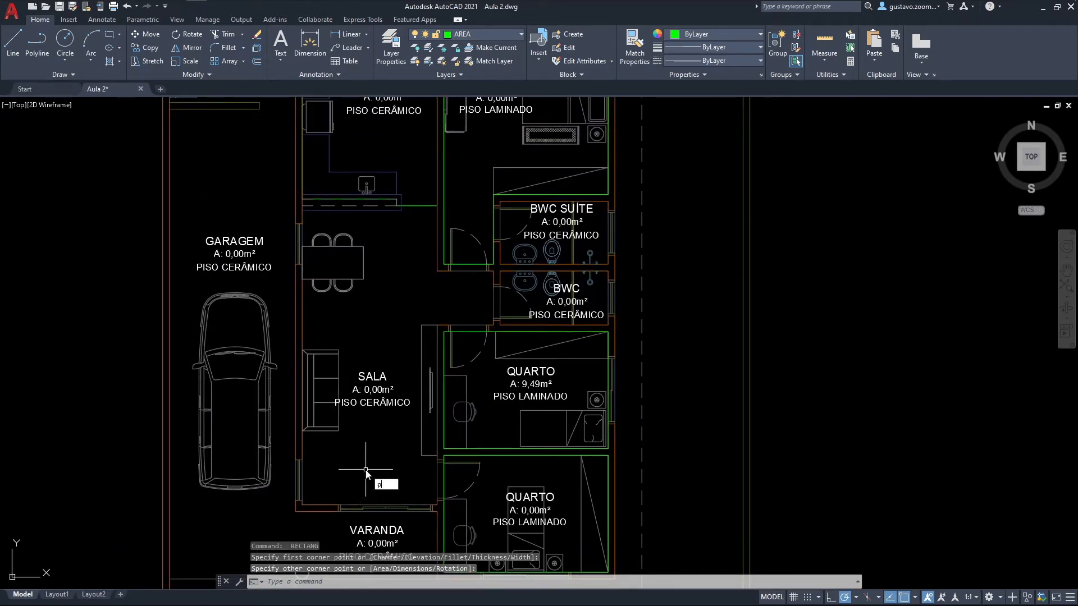
{"action": "type", "text": "l"}
{"action": "key", "text": "Return"}
{"action": "left_click", "coordinate": [302, 504]}
{"action": "scroll", "coordinate": [401, 499], "scroll_direction": "up", "scroll_amount": 2}
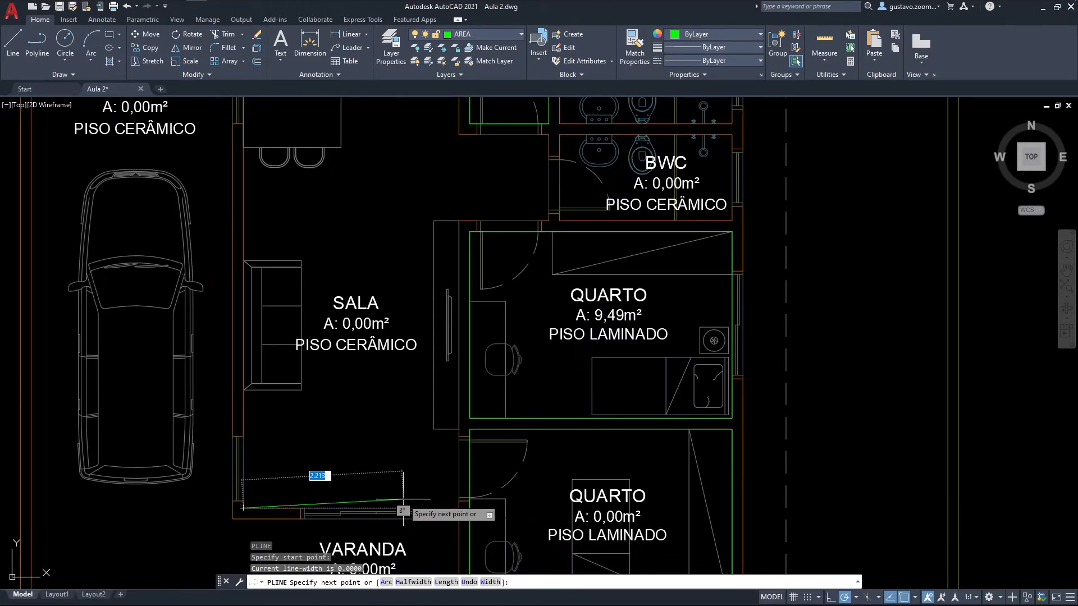
{"action": "left_click", "coordinate": [459, 507]}
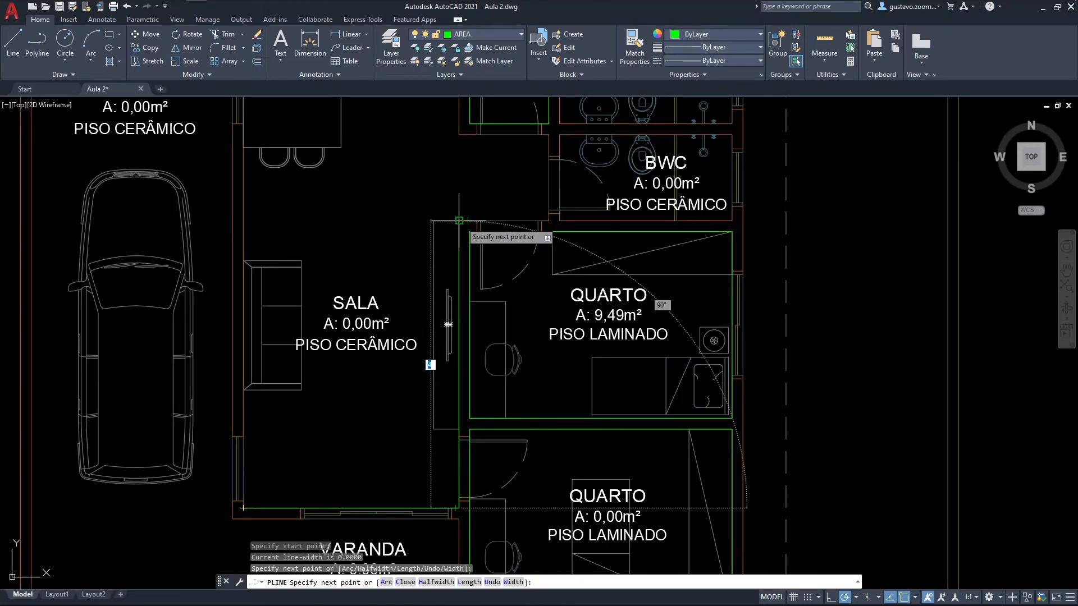
{"action": "left_click", "coordinate": [459, 220]}
{"action": "scroll", "coordinate": [521, 213], "scroll_direction": "up", "scroll_amount": 2}
{"action": "left_click", "coordinate": [564, 225]}
Continue the SALA's polyline around the hallway and SUÍTE wall to the COZINHA boundary and garage wall, and close it.
{"action": "middle_click_drag", "start_coordinate": [565, 226], "coordinate": [545, 432]}
{"action": "left_click", "coordinate": [544, 295]}
{"action": "left_click", "coordinate": [400, 295]}
{"action": "left_click", "coordinate": [400, 128]}
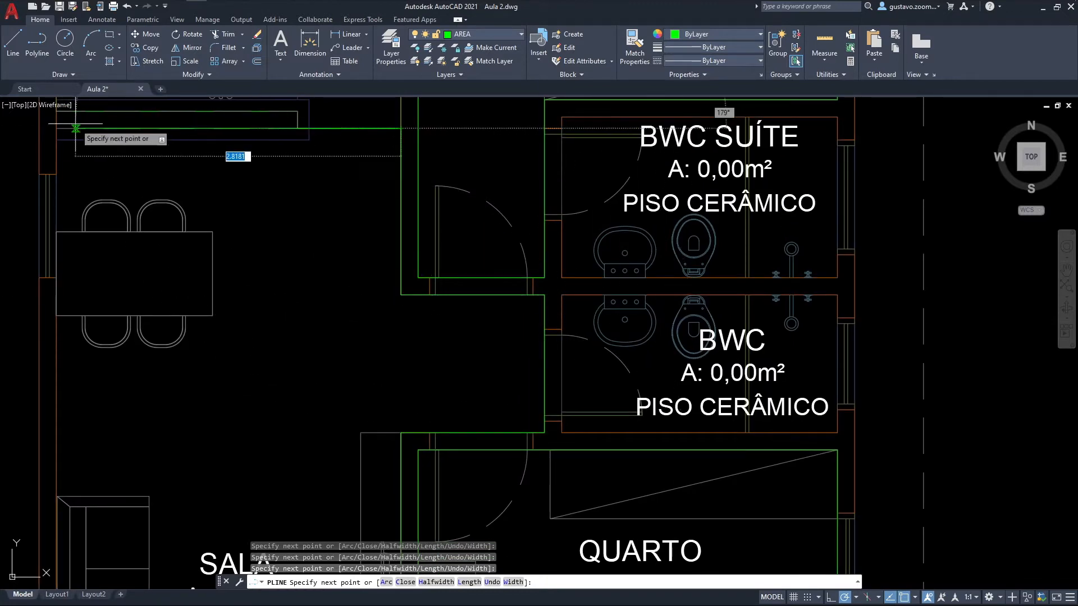
{"action": "left_click", "coordinate": [54, 131]}
{"action": "scroll", "coordinate": [61, 494], "scroll_direction": "down", "scroll_amount": 2}
{"action": "middle_click_drag", "start_coordinate": [61, 494], "coordinate": [140, 250]}
{"action": "scroll", "coordinate": [139, 255], "scroll_direction": "down", "scroll_amount": 3}
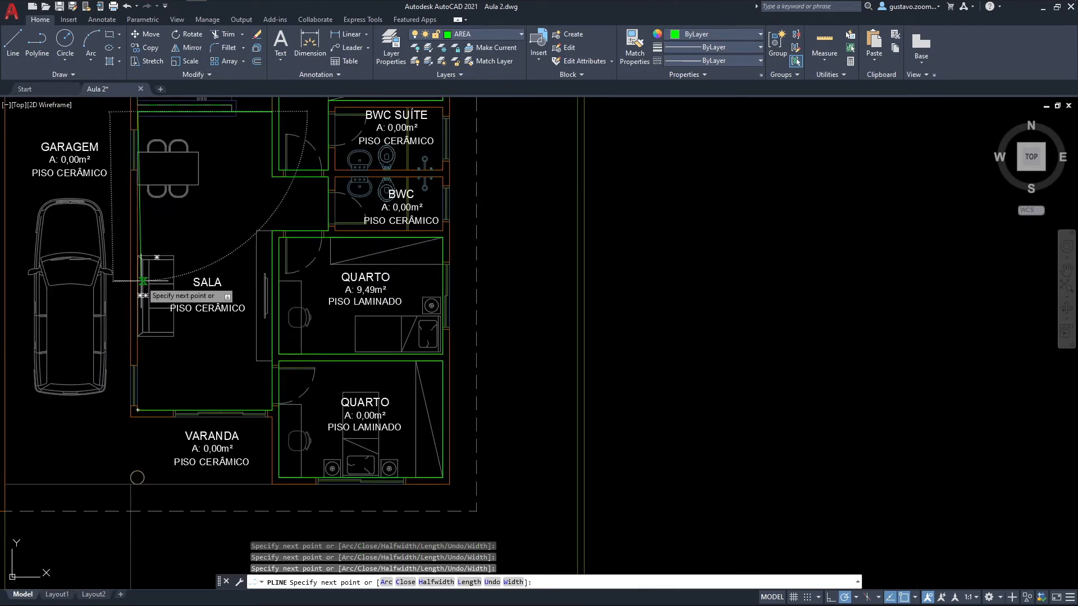
{"action": "type", "text": "c"}
{"action": "key", "text": "Return"}
Draw a rectangle along the inner walls of the BWC SUÍTE, from its lower-left to its upper-right corner.
{"action": "scroll", "coordinate": [199, 460], "scroll_direction": "up", "scroll_amount": 1}
{"action": "scroll", "coordinate": [284, 389], "scroll_direction": "up", "scroll_amount": 2}
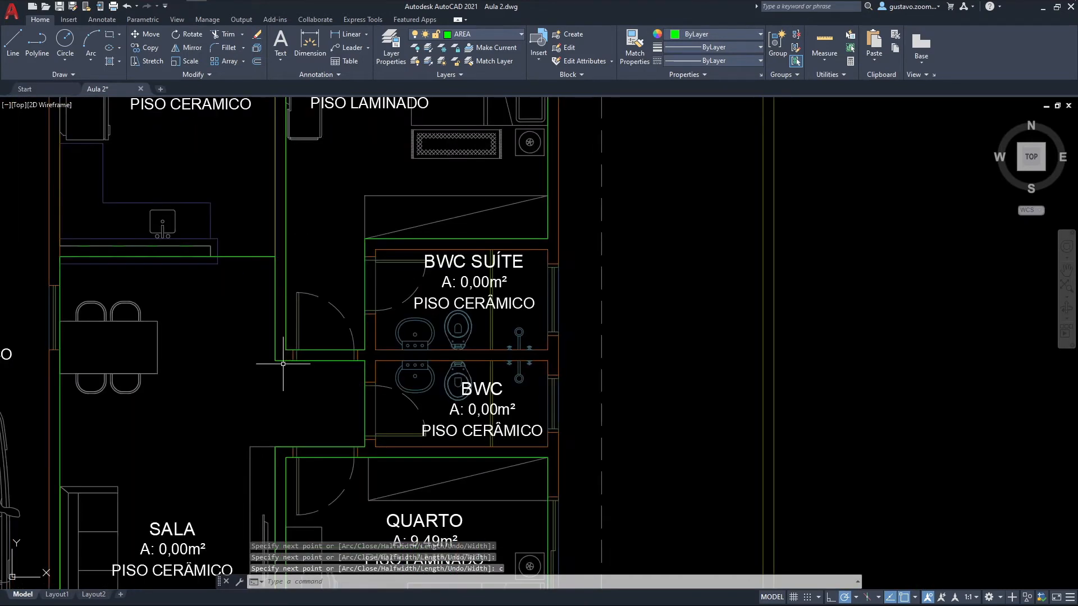
{"action": "middle_click_drag", "start_coordinate": [360, 402], "coordinate": [213, 401]}
{"action": "scroll", "coordinate": [309, 363], "scroll_direction": "up", "scroll_amount": 2}
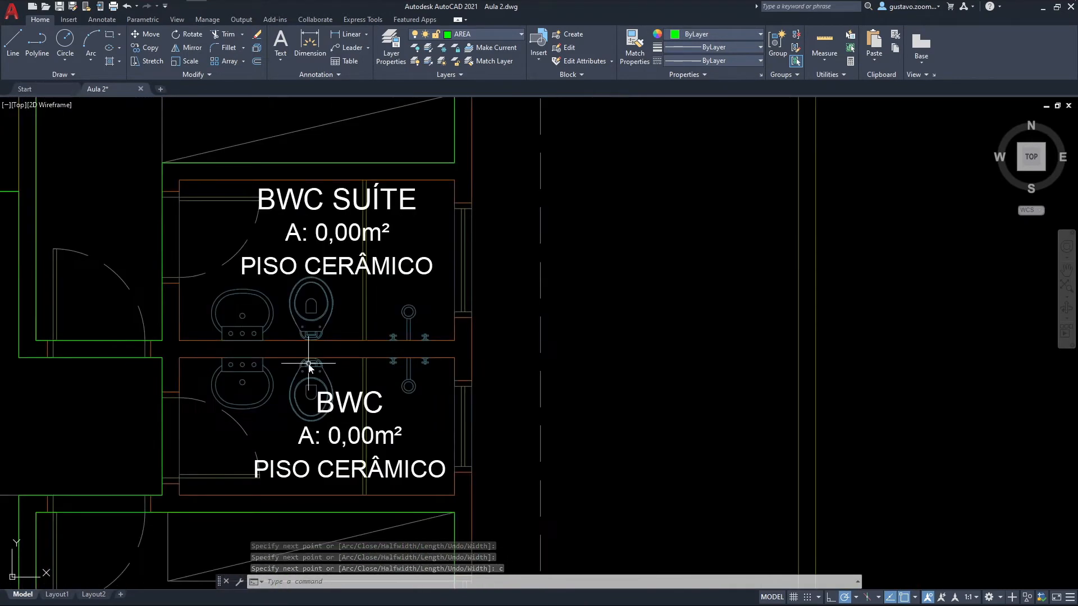
{"action": "type", "text": "rec"}
{"action": "key", "text": "Return"}
{"action": "left_click", "coordinate": [188, 342]}
{"action": "key", "text": "Escape"}
{"action": "key", "text": "Return"}
{"action": "left_click", "coordinate": [179, 341]}
{"action": "left_click", "coordinate": [454, 180]}
Draw a rectangle along the inner walls of the BWC, from its upper-right to its lower-left corner.
{"action": "key", "text": "Return"}
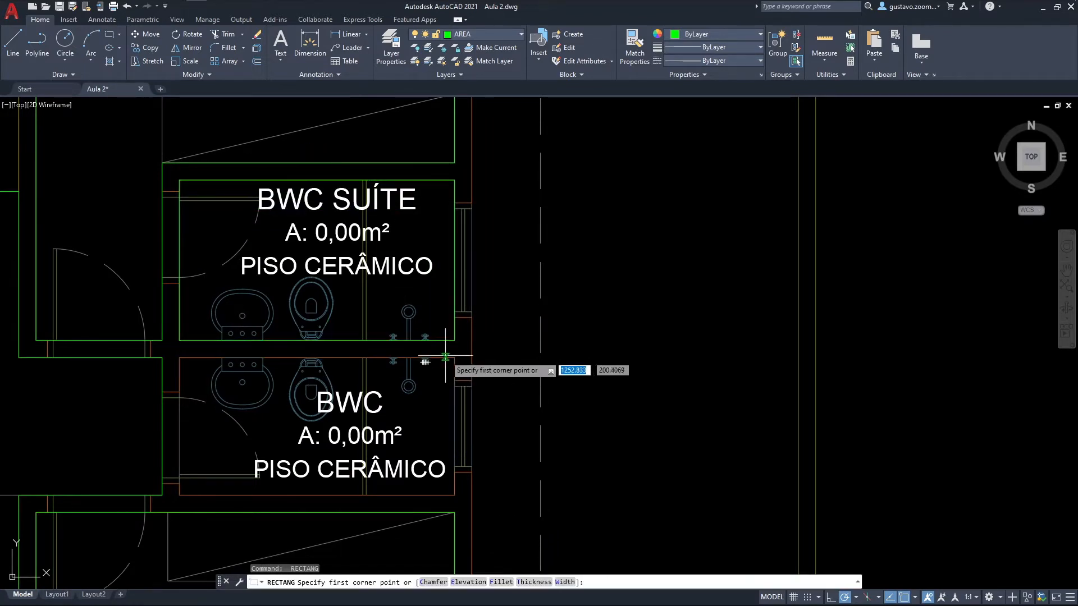
{"action": "left_click", "coordinate": [447, 357]}
{"action": "left_click", "coordinate": [180, 495]}
Outline the LAVANDERIA with a closed polyline that steps around the free end of the low wall beneath the washing machine.
{"action": "scroll", "coordinate": [196, 452], "scroll_direction": "down", "scroll_amount": 4}
{"action": "middle_click_drag", "start_coordinate": [209, 432], "coordinate": [650, 483]}
{"action": "scroll", "coordinate": [346, 225], "scroll_direction": "up", "scroll_amount": 2}
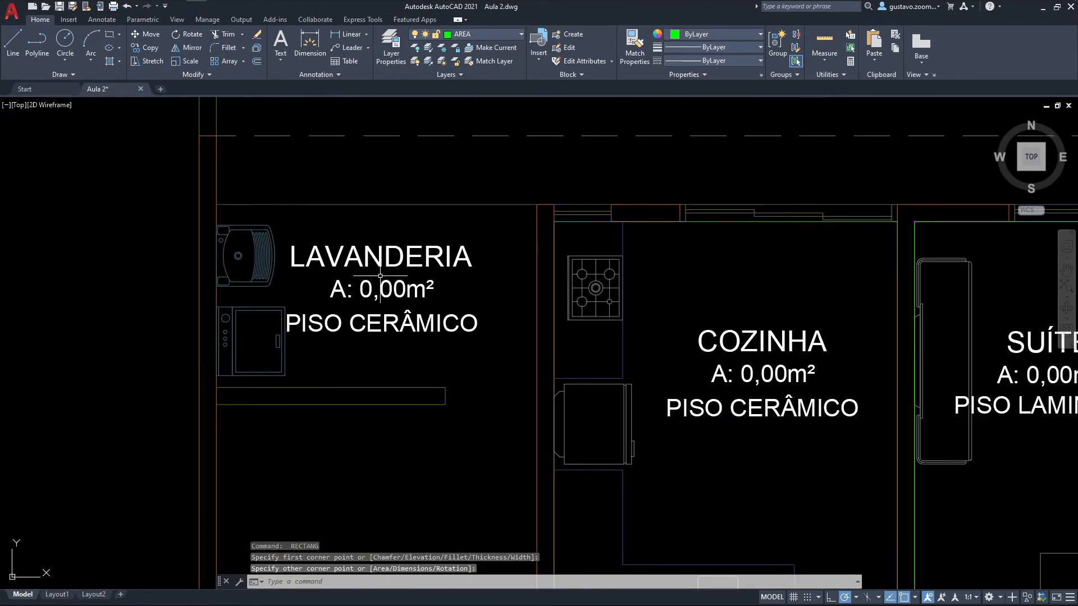
{"action": "type", "text": "pl"}
{"action": "key", "text": "Return"}
{"action": "left_click", "coordinate": [216, 205]}
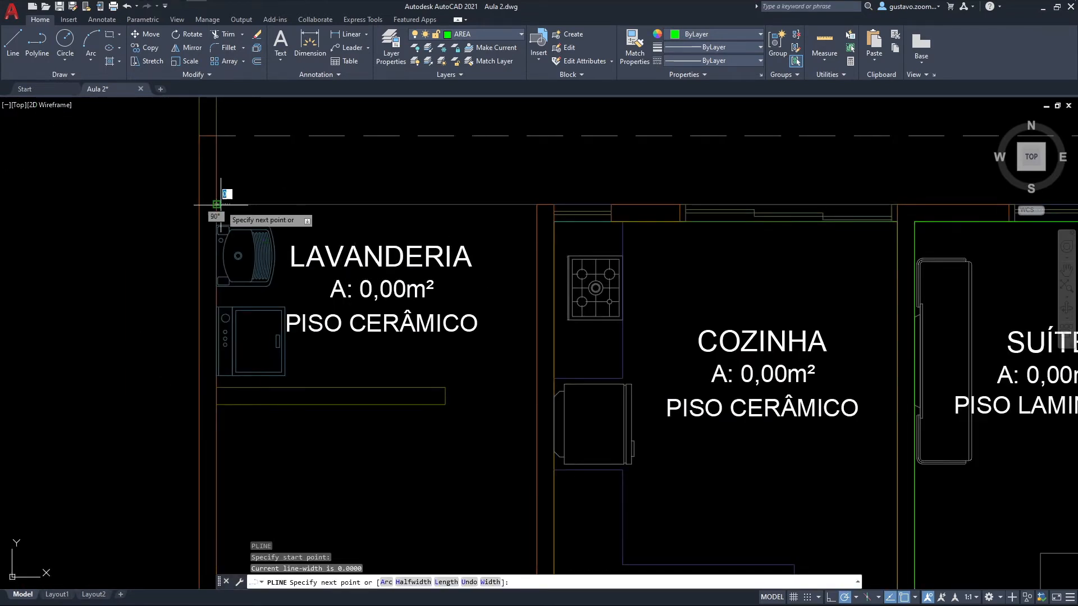
{"action": "left_click", "coordinate": [216, 387]}
{"action": "left_click", "coordinate": [445, 387]}
{"action": "left_click", "coordinate": [445, 405]}
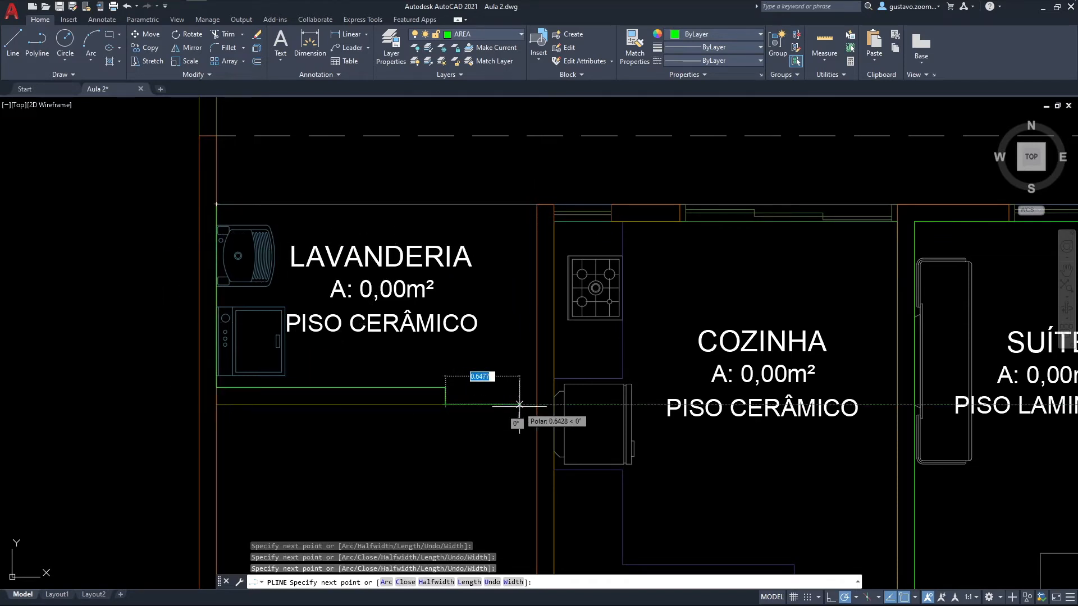
{"action": "left_click", "coordinate": [537, 404]}
{"action": "left_click", "coordinate": [535, 205]}
{"action": "type", "text": "c"}
{"action": "key", "text": "Return"}
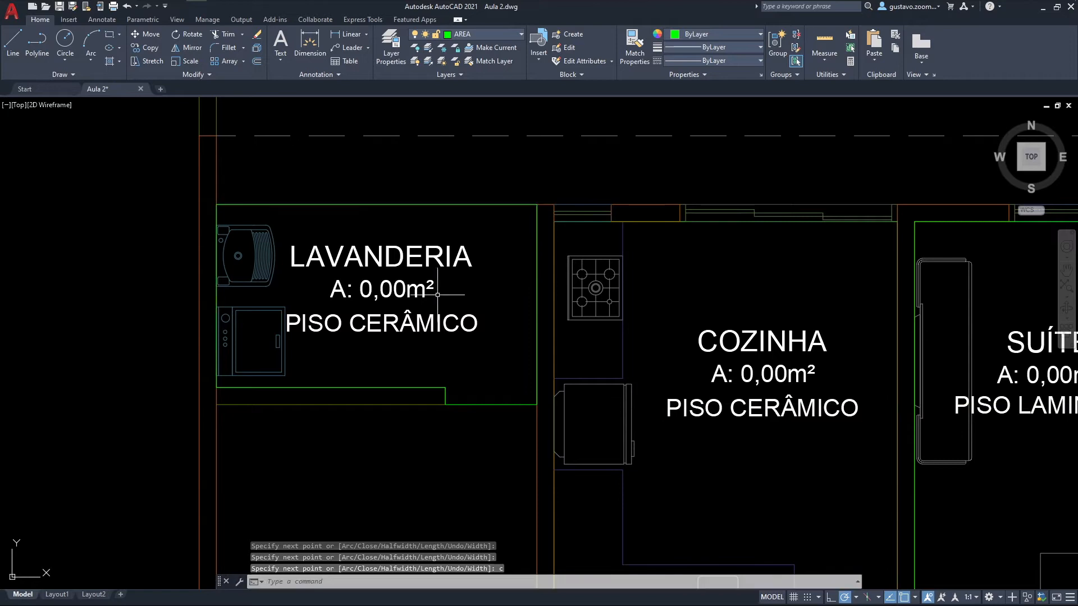
Measure the distance from the front edge line of the GARAGEM and VARANDA to the dashed roof line.
{"action": "middle_click_drag", "start_coordinate": [391, 420], "coordinate": [353, 135]}
{"action": "scroll", "coordinate": [354, 135], "scroll_direction": "down", "scroll_amount": 4}
{"action": "middle_click_drag", "start_coordinate": [395, 356], "coordinate": [409, 147]}
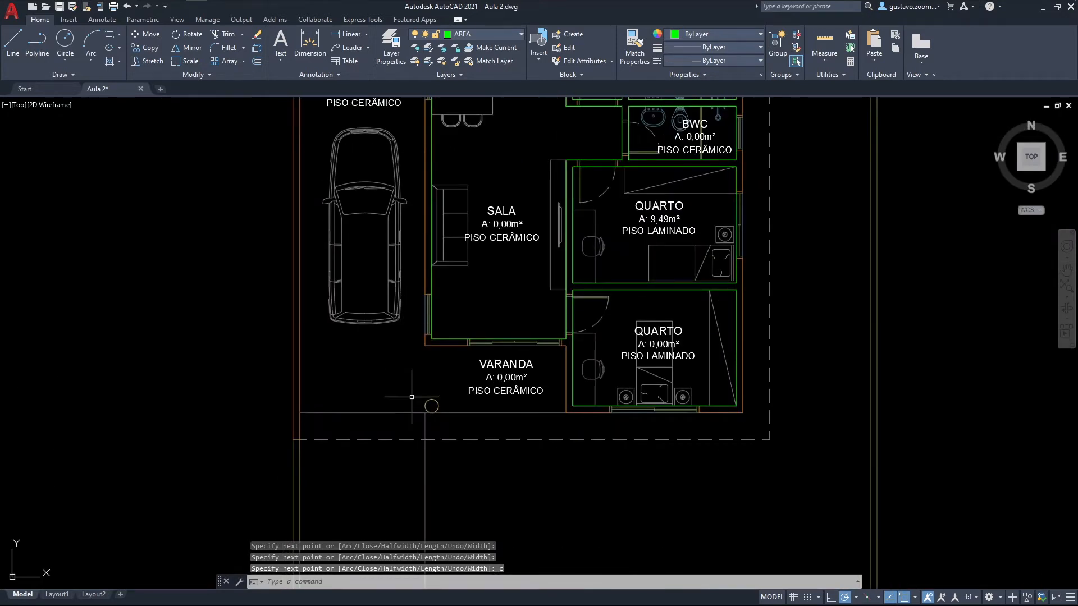
{"action": "scroll", "coordinate": [411, 397], "scroll_direction": "up", "scroll_amount": 2}
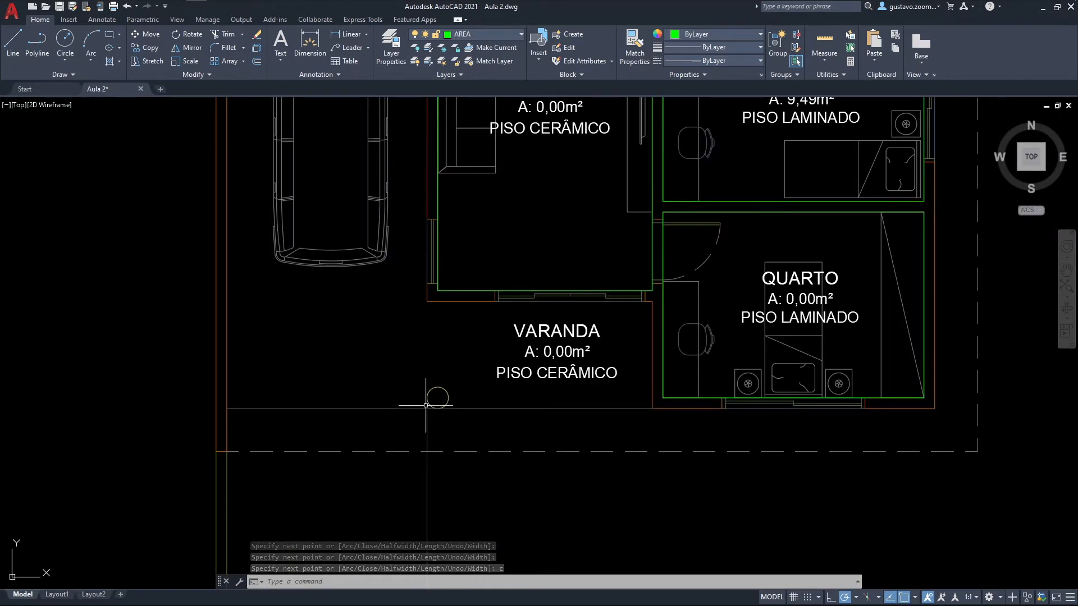
{"action": "type", "text": "d"}
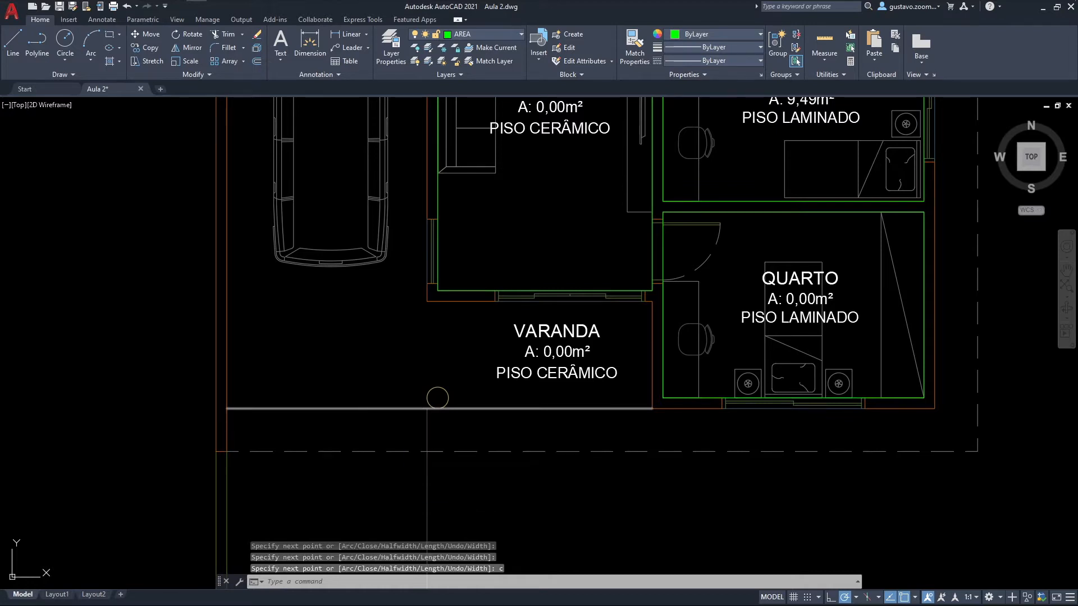
{"action": "type", "text": "ist"}
{"action": "key", "text": "Return"}
{"action": "left_click", "coordinate": [412, 408]}
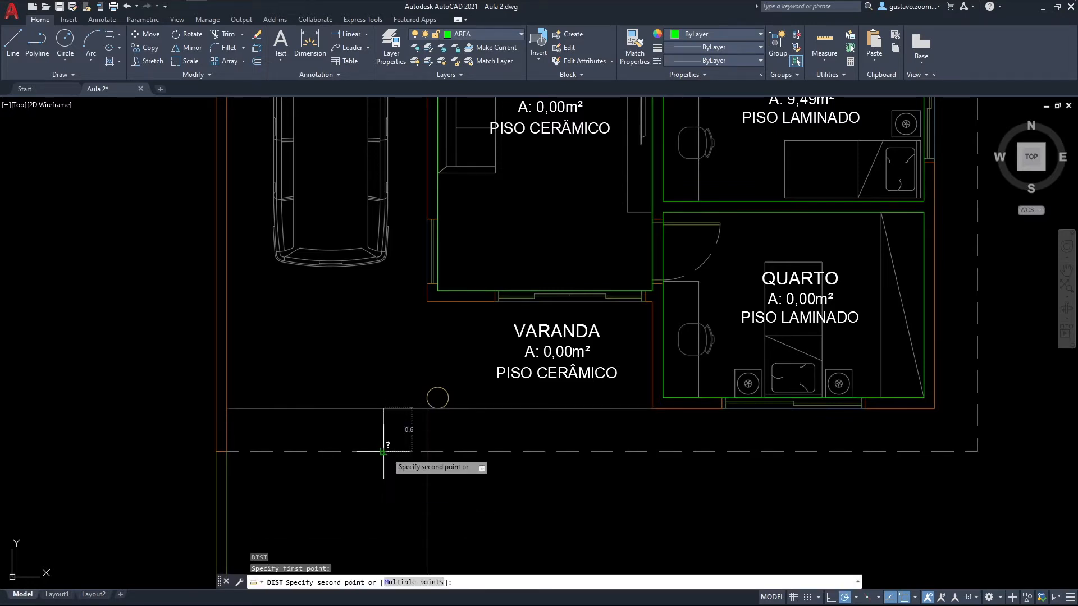
{"action": "key", "text": "Escape"}
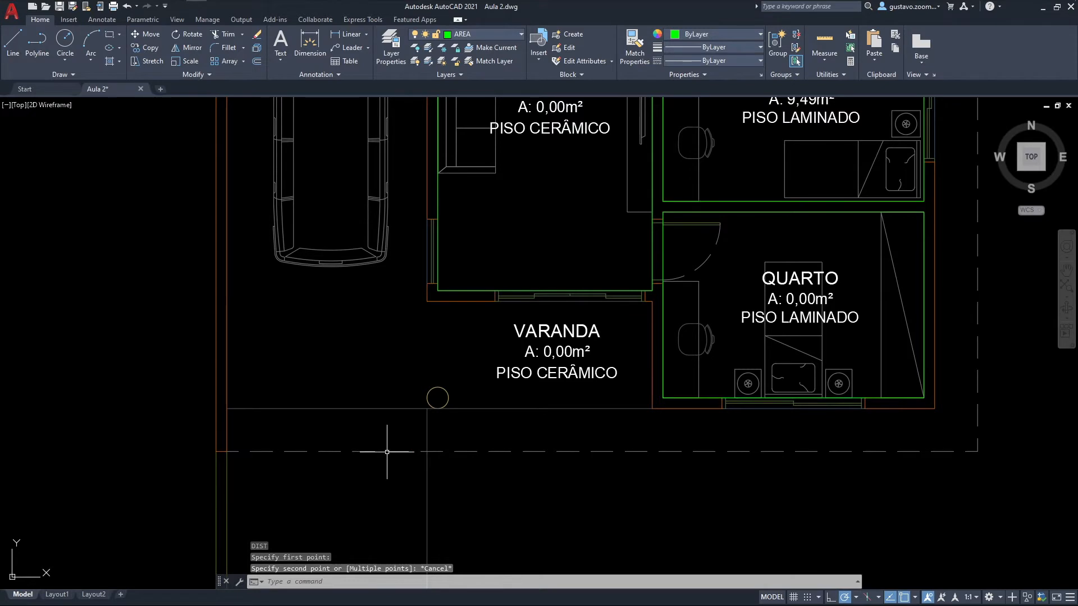
Draw a rectangle around the GARAGEM, from its lower-right corner beside the round column to its upper-left corner below the LAVANDERIA.
{"action": "key", "text": "Return"}
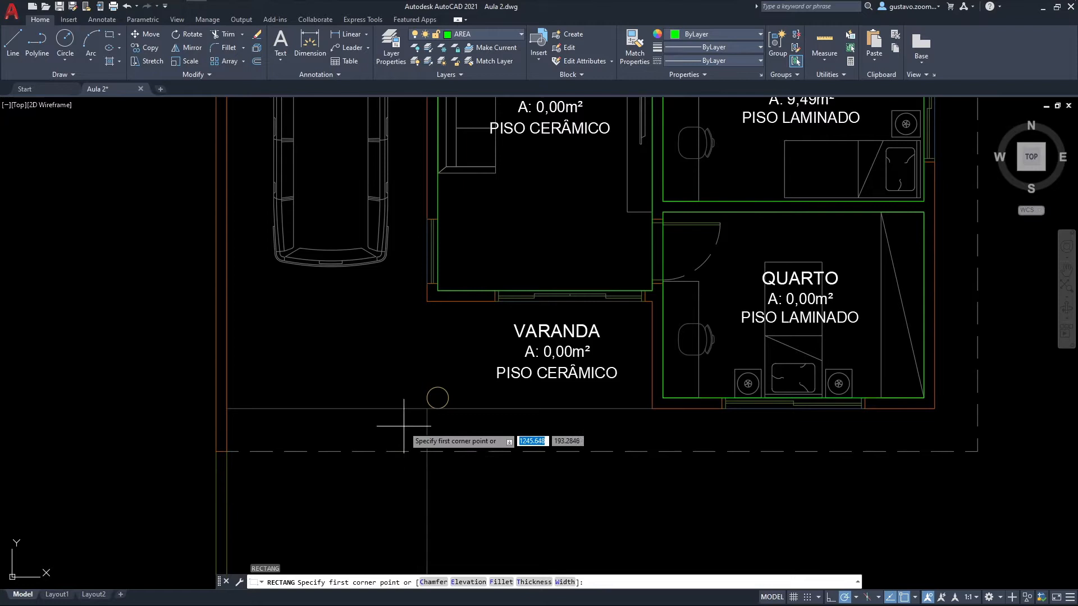
{"action": "left_click", "coordinate": [427, 408]}
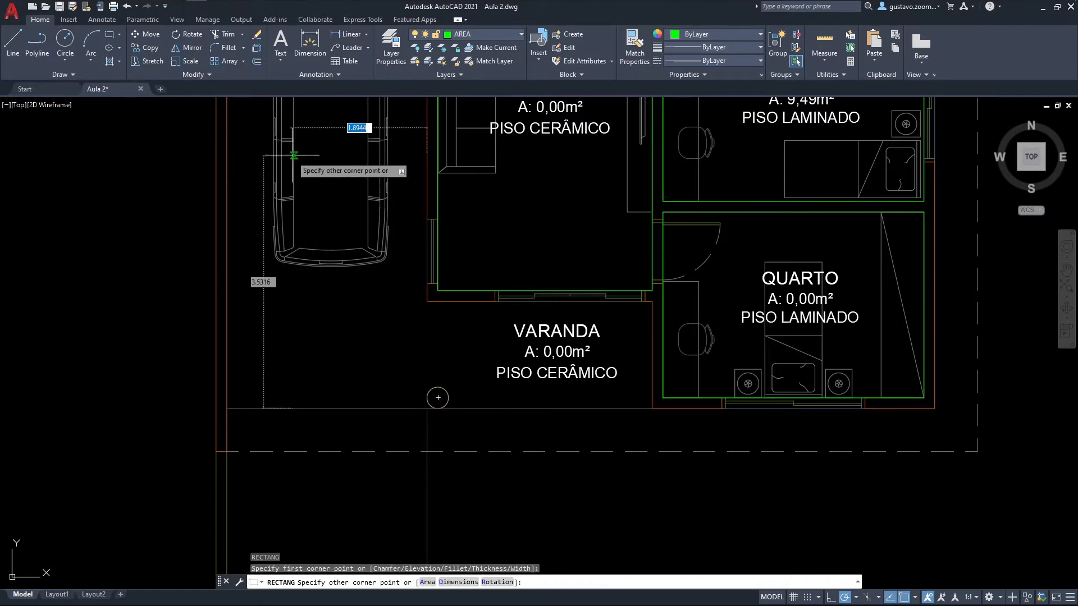
{"action": "middle_click_drag", "start_coordinate": [295, 141], "coordinate": [363, 354]}
{"action": "middle_click_drag", "start_coordinate": [321, 158], "coordinate": [324, 397]}
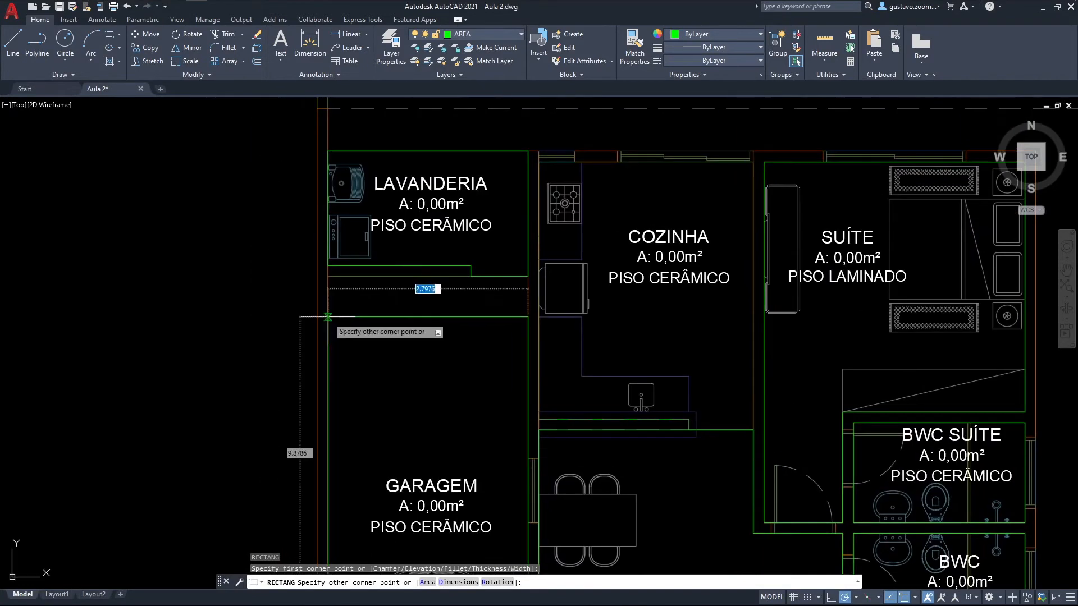
{"action": "key", "text": "Escape"}
Draw a rectangle around the VARANDA, from its lower-left corner at the round column to its upper-right wall corner.
{"action": "scroll", "coordinate": [356, 315], "scroll_direction": "down", "scroll_amount": 2}
{"action": "mouse_move", "coordinate": [427, 584]}
{"action": "middle_mouse_down"}
{"action": "mouse_move", "coordinate": [432, 381]}
{"action": "mouse_move", "coordinate": [388, 454]}
{"action": "middle_mouse_up"}
{"action": "scroll", "coordinate": [426, 393], "scroll_direction": "up", "scroll_amount": 3}
{"action": "key", "text": "space"}
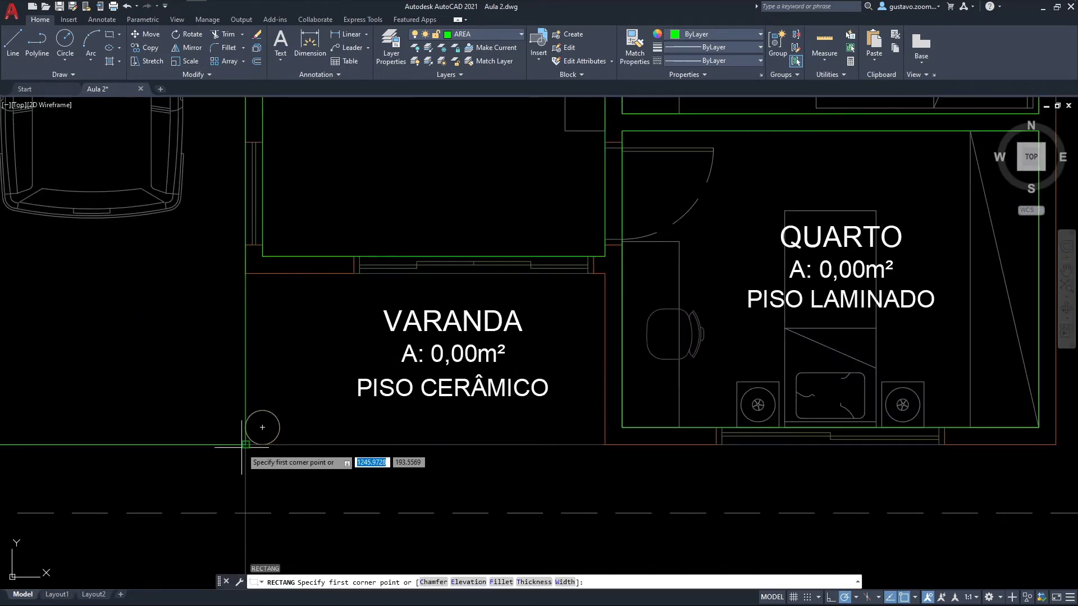
{"action": "left_click", "coordinate": [245, 444]}
{"action": "key", "text": "Escape"}
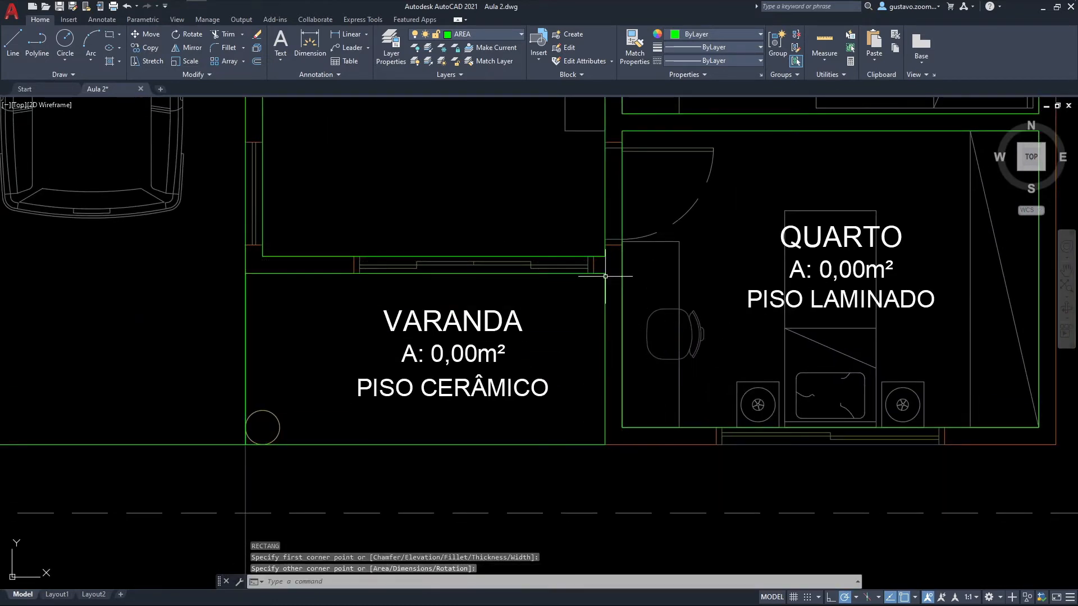
List the properties of the LAVANDERIA outline to read its area.
{"action": "scroll", "coordinate": [530, 299], "scroll_direction": "down", "scroll_amount": 3}
{"action": "scroll", "coordinate": [529, 299], "scroll_direction": "down", "scroll_amount": 2}
{"action": "middle_click_drag", "start_coordinate": [530, 298], "coordinate": [489, 381]}
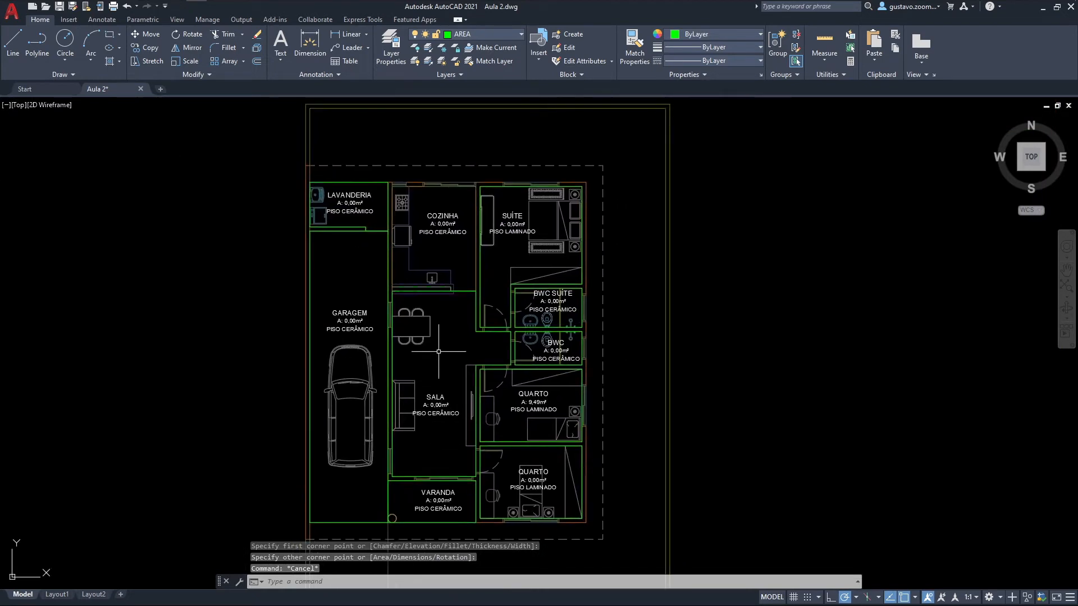
{"action": "scroll", "coordinate": [479, 298], "scroll_direction": "up", "scroll_amount": 2}
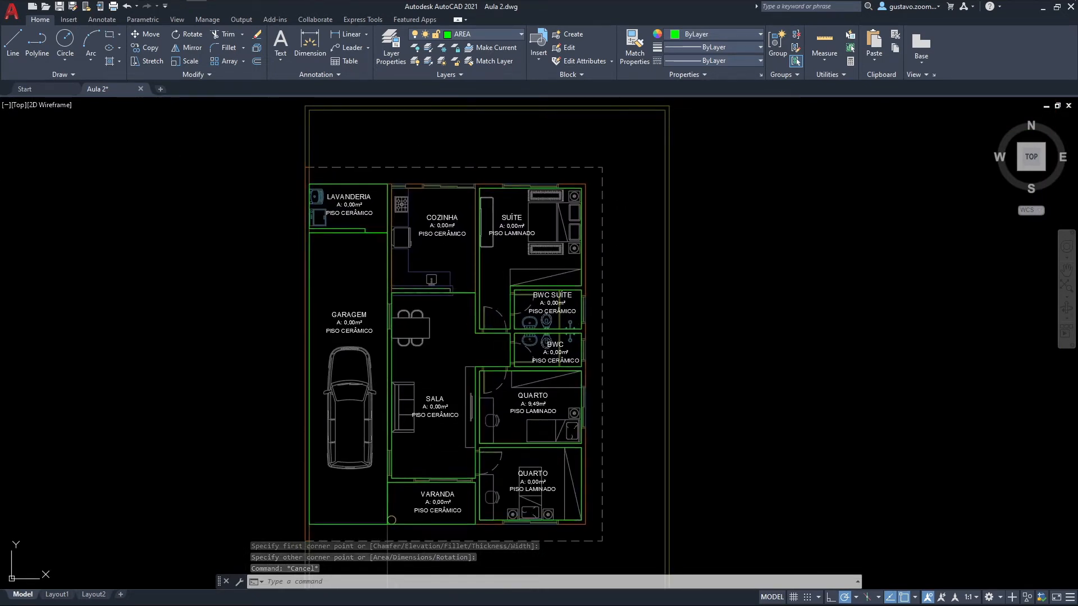
{"action": "scroll", "coordinate": [329, 243], "scroll_direction": "up", "scroll_amount": 4}
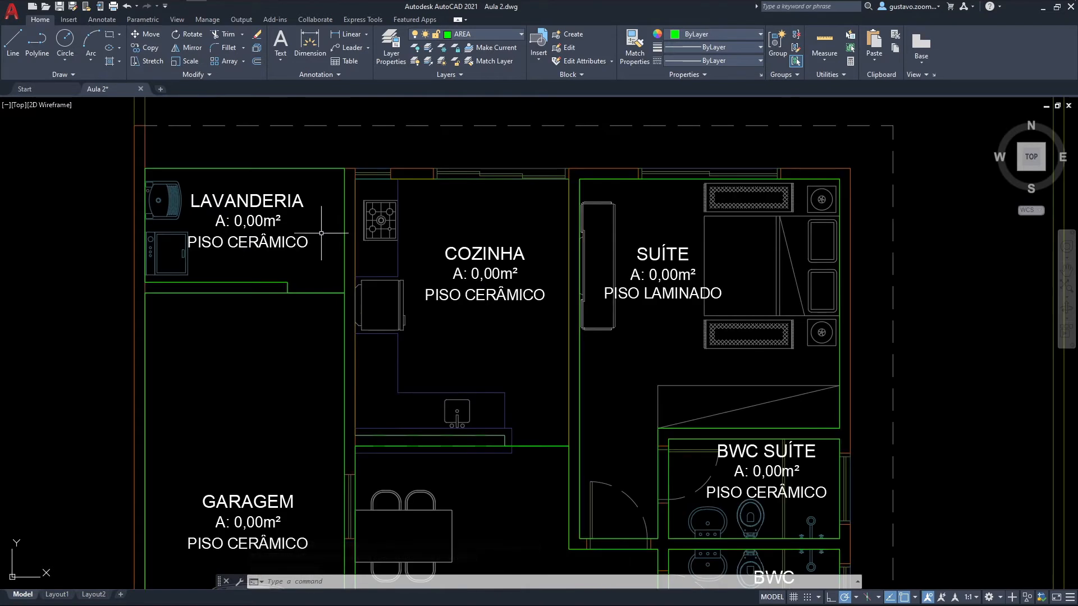
{"action": "middle_click_drag", "start_coordinate": [242, 170], "coordinate": [368, 258]}
{"action": "left_click", "coordinate": [368, 258]}
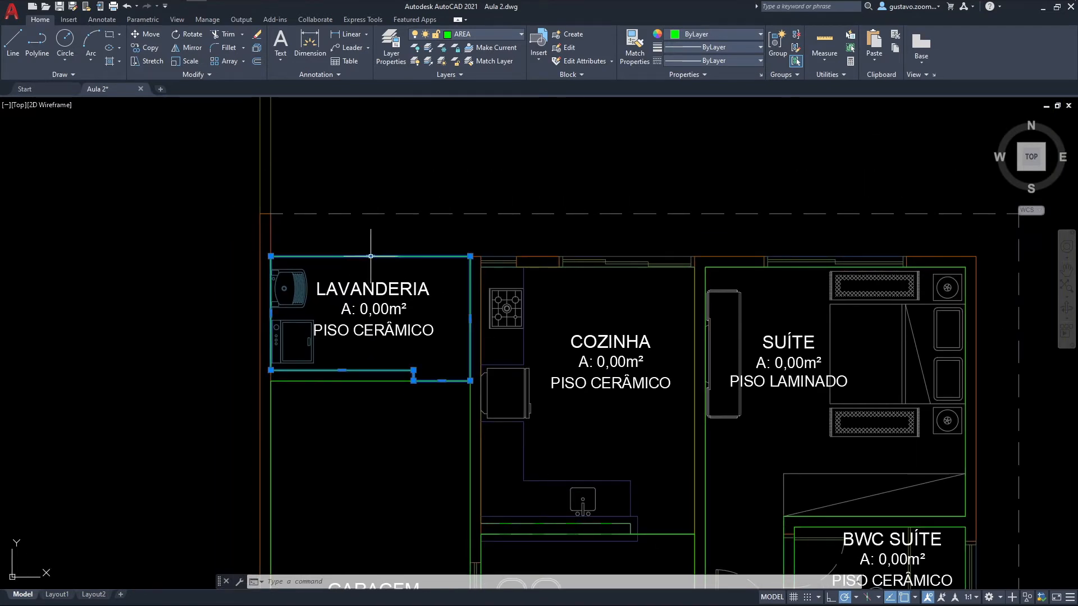
{"action": "key", "text": "Return"}
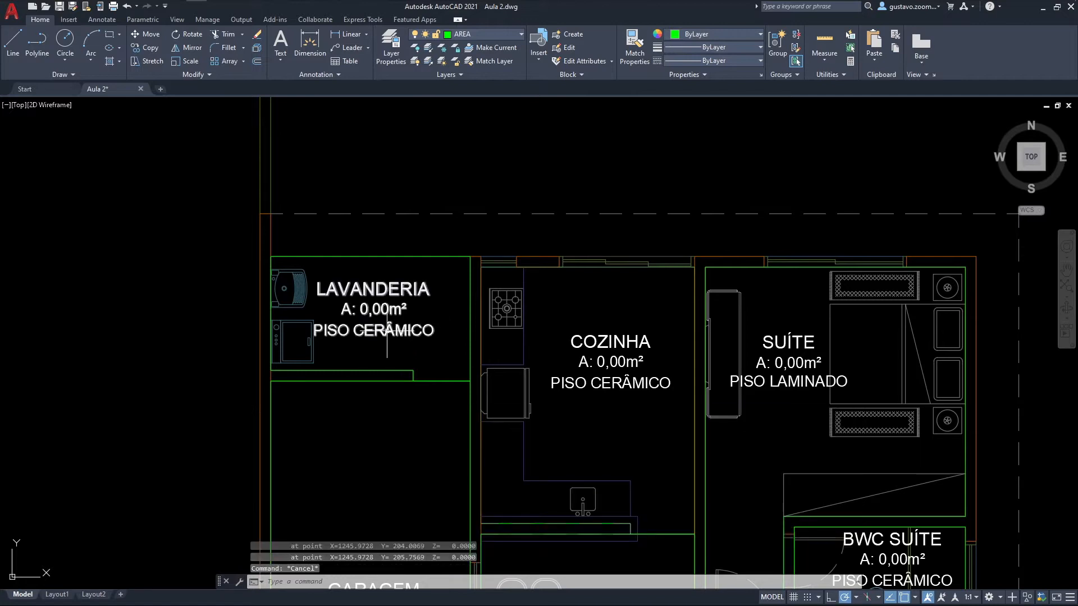
Set the area in the LAVANDERIA label to 4,60 m², with a comma as the decimal separator.
{"action": "double_click", "coordinate": [383, 310]}
{"action": "left_click_drag", "start_coordinate": [386, 309], "coordinate": [360, 309]}
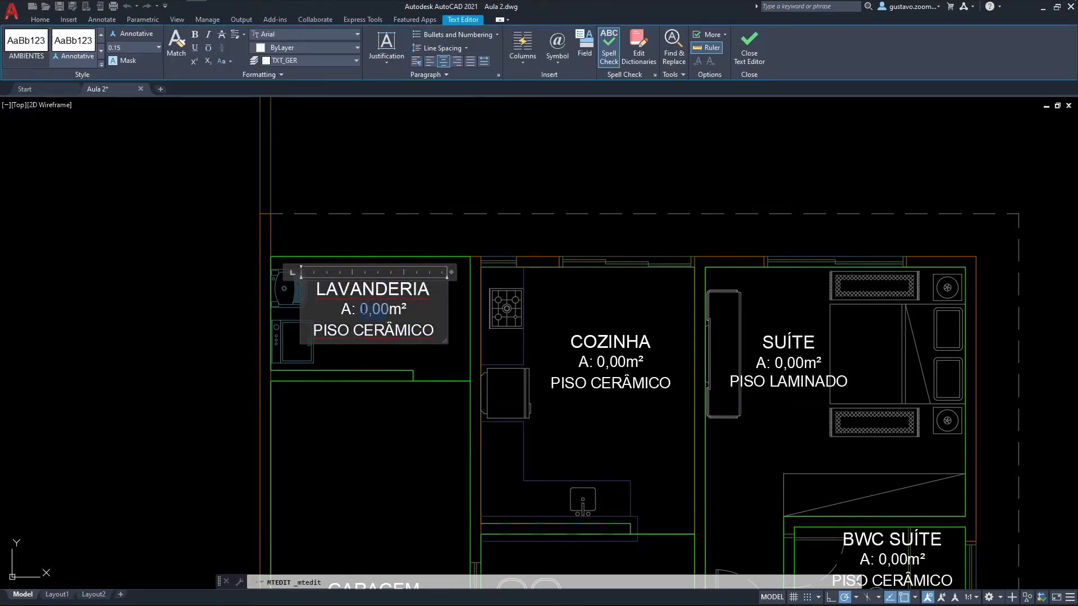
{"action": "type", "text": "4.60"}
{"action": "key", "text": "Left"}
{"action": "key", "text": "Left"}
{"action": "key", "text": "BackSpace"}
{"action": "type", "text": ","}
{"action": "left_click", "coordinate": [364, 235]}
{"action": "key", "text": "Escape"}
List the properties of the GARAGEM rectangle and copy its area value without the trailing zeros.
{"action": "middle_click_drag", "start_coordinate": [409, 410], "coordinate": [404, 287]}
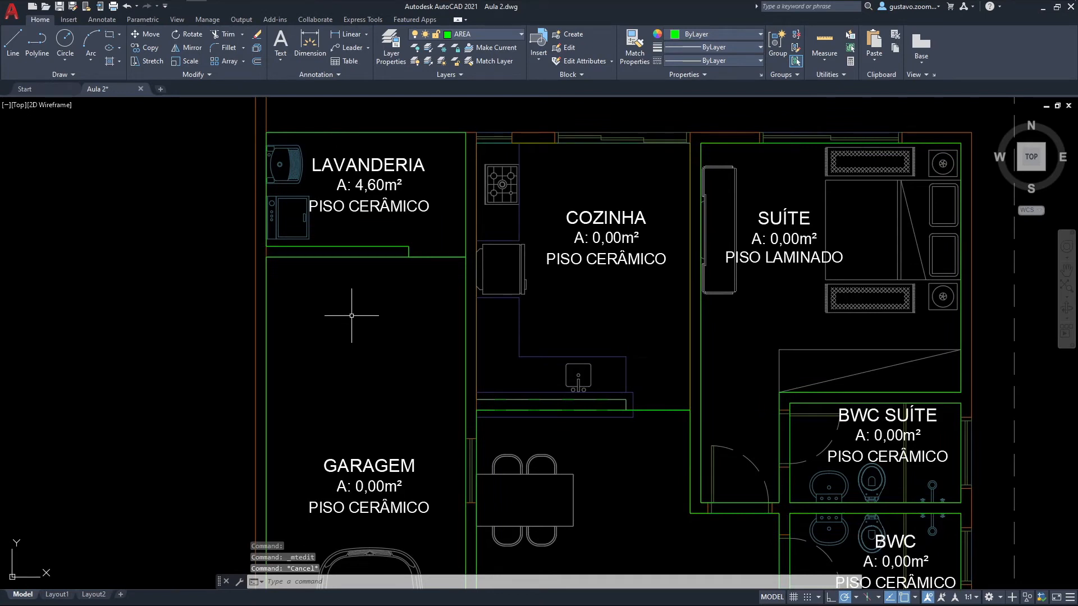
{"action": "middle_click_drag", "start_coordinate": [365, 456], "coordinate": [366, 421]}
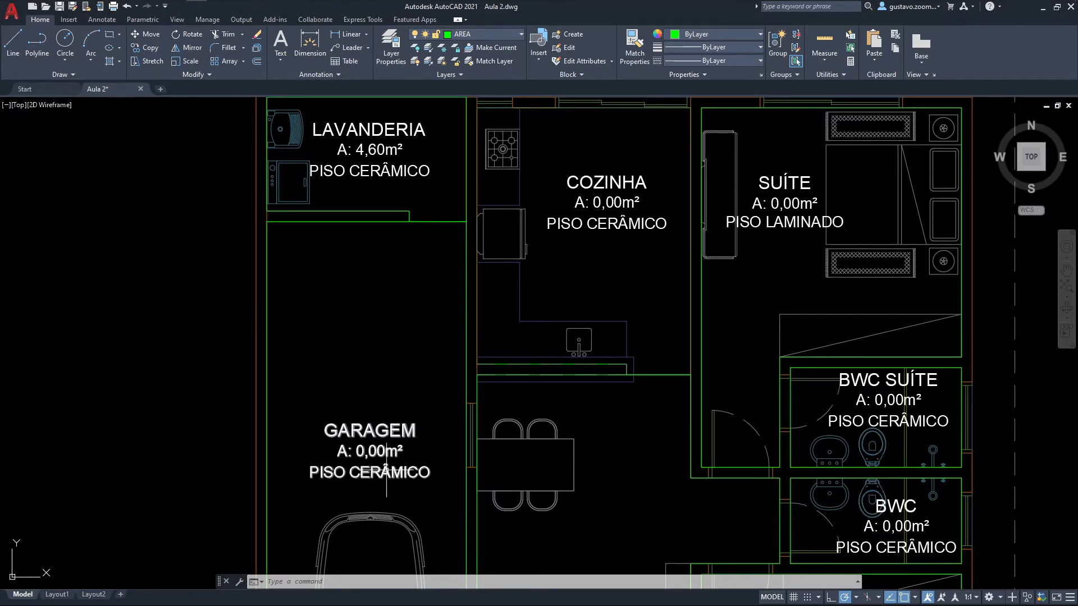
{"action": "middle_click_drag", "start_coordinate": [375, 460], "coordinate": [376, 421]}
{"action": "type", "text": "li"}
{"action": "key", "text": "Return"}
{"action": "left_click", "coordinate": [469, 440]}
{"action": "key", "text": "Return"}
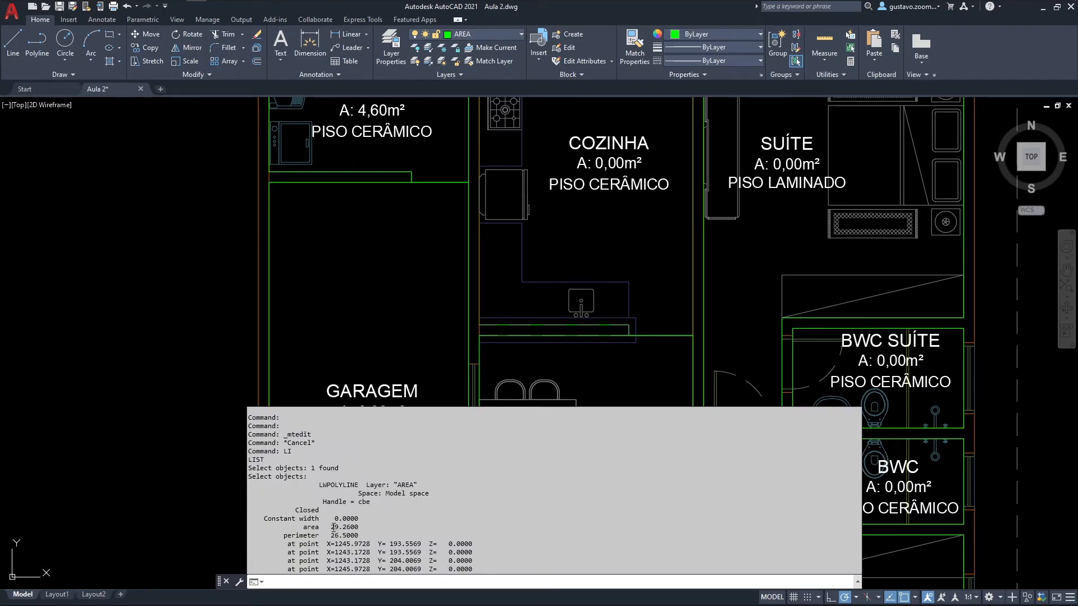
{"action": "left_click_drag", "start_coordinate": [331, 526], "coordinate": [352, 527]}
{"action": "key", "text": "ctrl+c"}
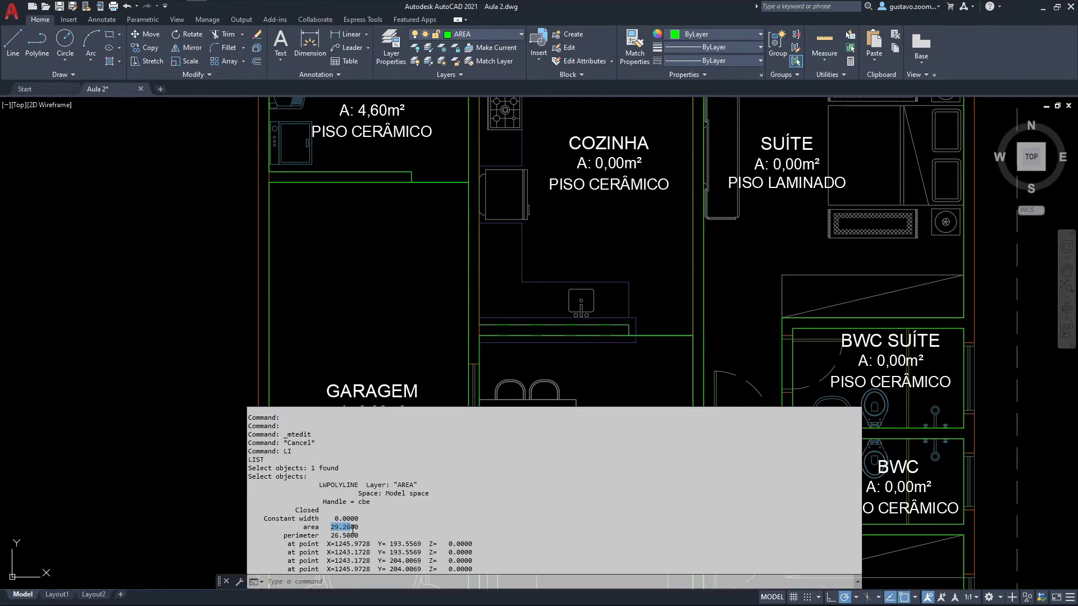
Replace the area in the GARAGEM label with the copied value, written as 29,26 m² with a decimal comma.
{"action": "left_click", "coordinate": [379, 395]}
{"action": "double_click", "coordinate": [378, 411]}
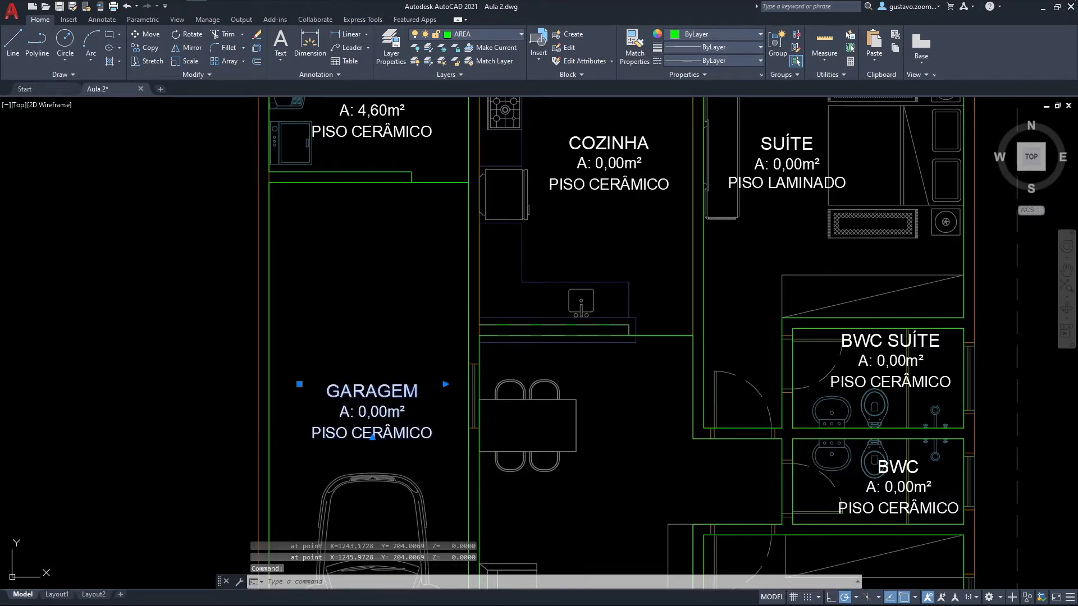
{"action": "left_click_drag", "start_coordinate": [379, 413], "coordinate": [356, 413]}
{"action": "key", "text": "ctrl+v"}
{"action": "left_click", "coordinate": [375, 414]}
{"action": "key", "text": "BackSpace"}
{"action": "type", "text": ","}
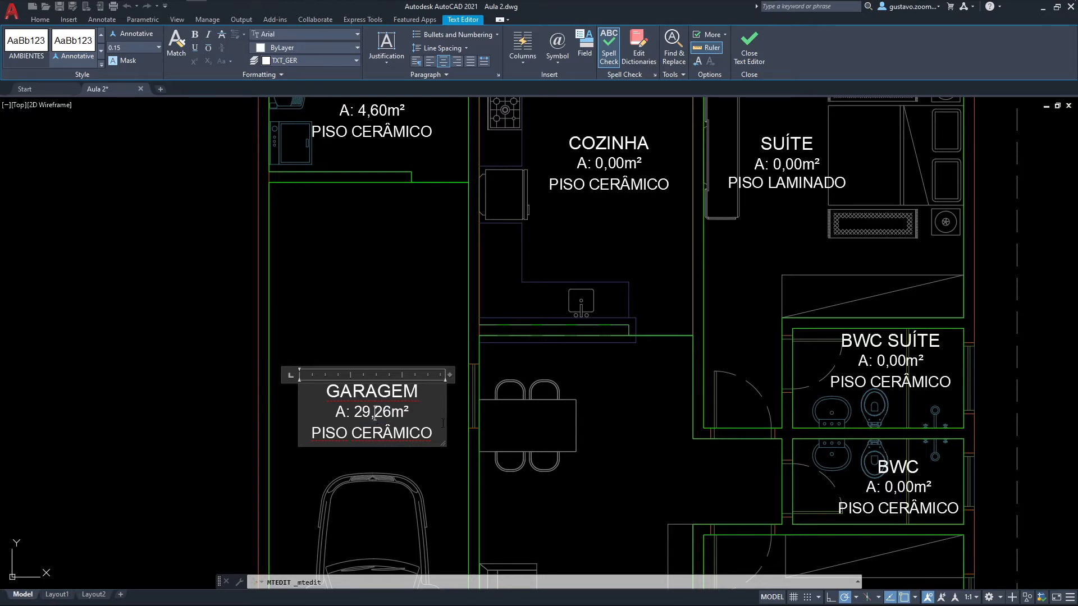
{"action": "left_click", "coordinate": [248, 276]}
List the properties of the COZINHA outline to read its area.
{"action": "middle_click_drag", "start_coordinate": [433, 465], "coordinate": [394, 429]}
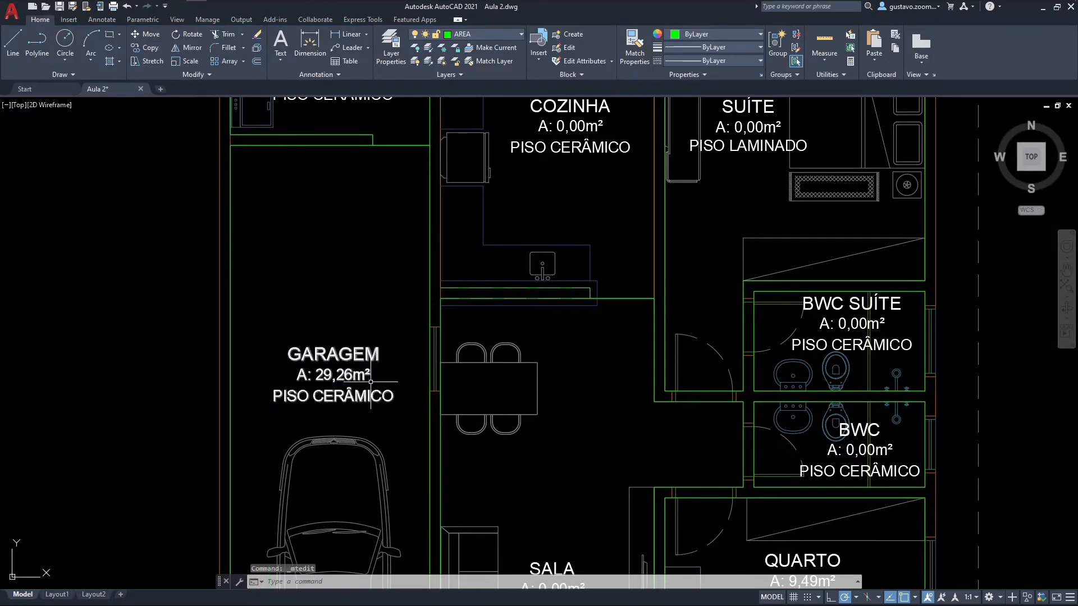
{"action": "middle_click_drag", "start_coordinate": [617, 130], "coordinate": [468, 322]}
{"action": "scroll", "coordinate": [468, 322], "scroll_direction": "up", "scroll_amount": 2}
{"action": "scroll", "coordinate": [468, 322], "scroll_direction": "up", "scroll_amount": 2}
{"action": "type", "text": "li"}
{"action": "key", "text": "Return"}
{"action": "scroll", "coordinate": [568, 341], "scroll_direction": "down", "scroll_amount": 2}
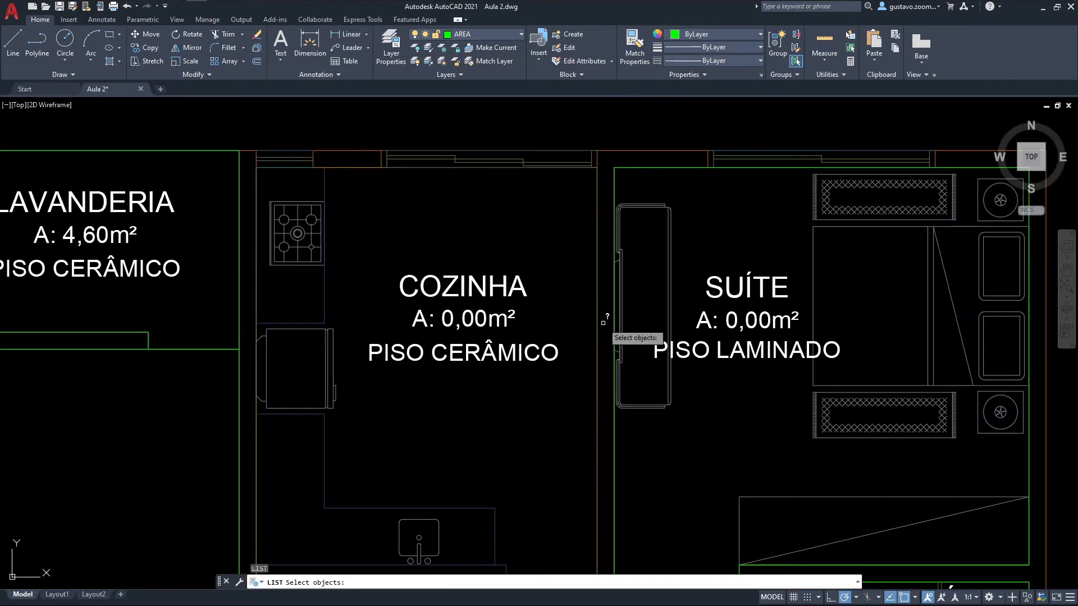
{"action": "left_click", "coordinate": [598, 320]}
{"action": "key", "text": "Return"}
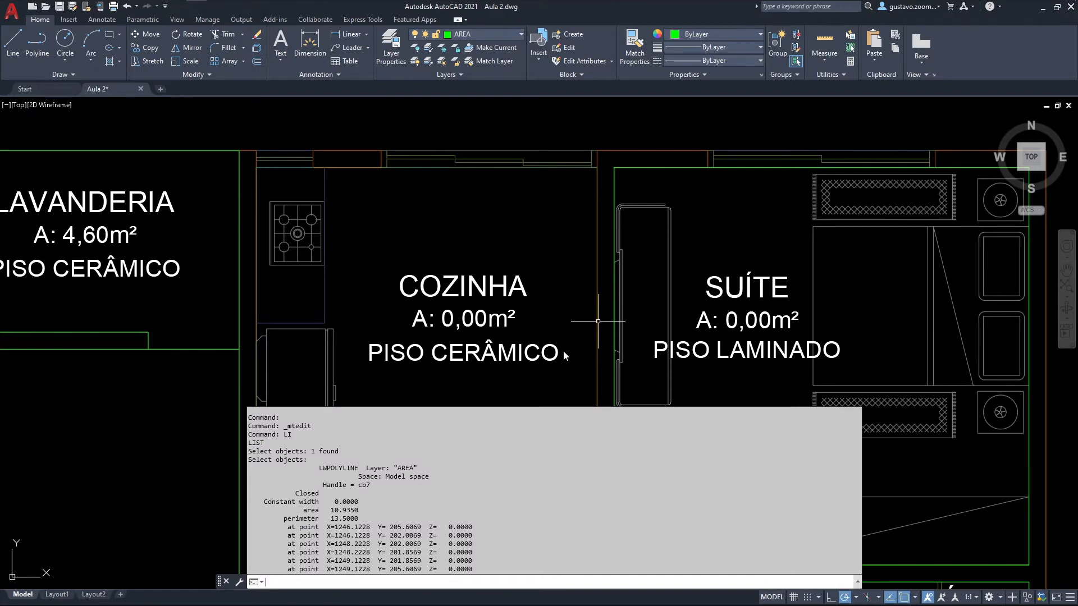
Examine the decimals of the COZINHA area in the listing to decide how to round it to two places.
{"action": "left_click_drag", "start_coordinate": [331, 511], "coordinate": [356, 510]}
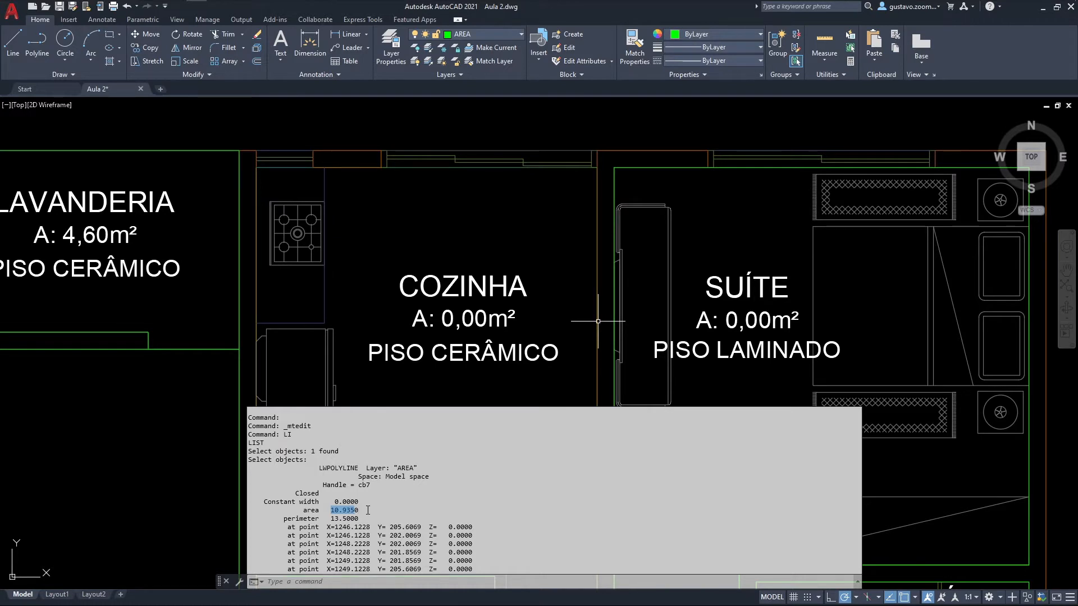
{"action": "left_click", "coordinate": [355, 514]}
{"action": "left_click_drag", "start_coordinate": [352, 511], "coordinate": [332, 513]}
{"action": "left_click", "coordinate": [360, 509]}
{"action": "left_click_drag", "start_coordinate": [350, 510], "coordinate": [358, 510]}
{"action": "left_click", "coordinate": [353, 512]}
{"action": "left_click", "coordinate": [356, 512]}
{"action": "left_click_drag", "start_coordinate": [343, 510], "coordinate": [355, 511]}
Set the area in the COZINHA label to 10,94 m².
{"action": "double_click", "coordinate": [448, 321]}
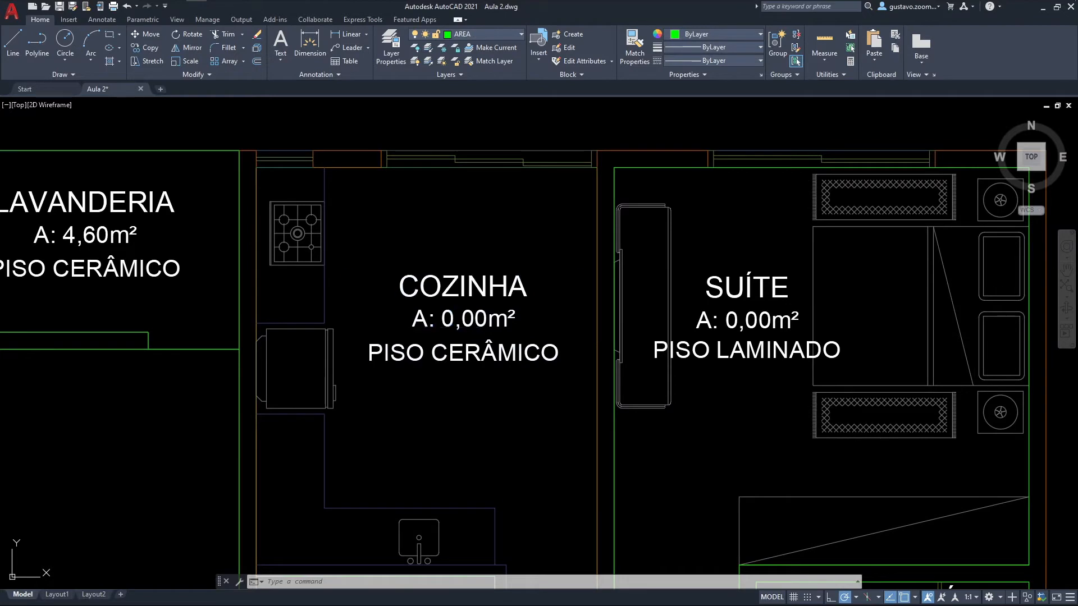
{"action": "left_click_drag", "start_coordinate": [442, 319], "coordinate": [489, 312]}
{"action": "type", "text": "10,94"}
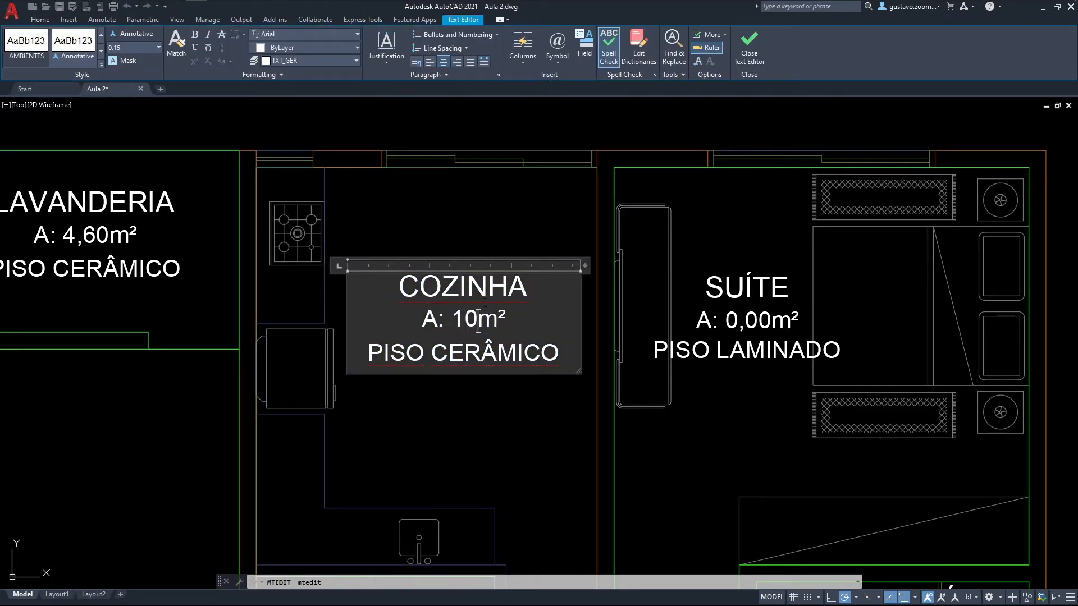
{"action": "left_click", "coordinate": [578, 414]}
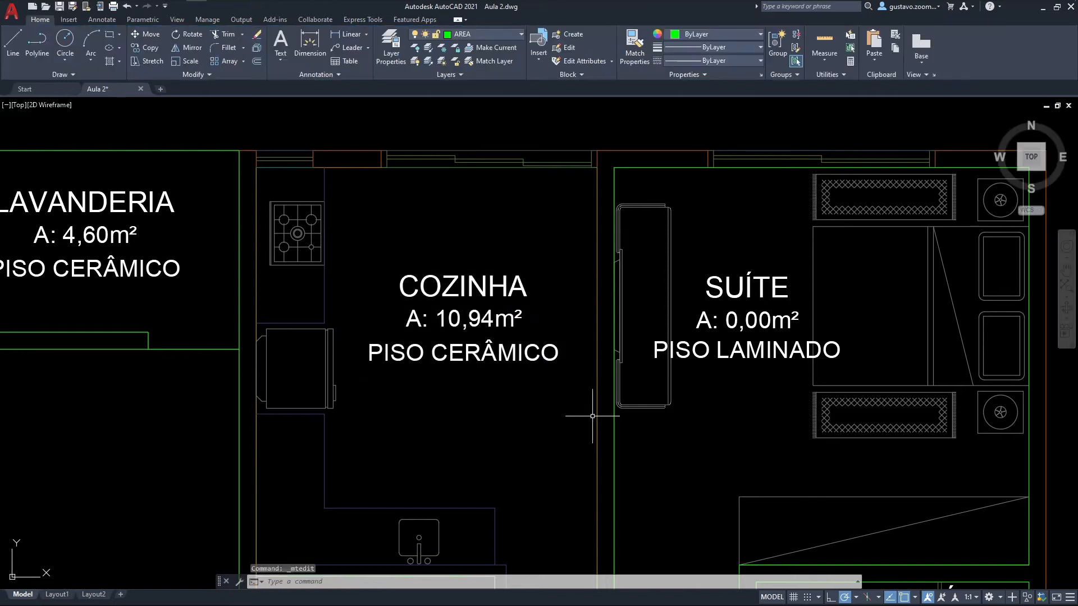
List the properties of the SUÍTE outline to read its area.
{"action": "middle_click_drag", "start_coordinate": [578, 414], "coordinate": [357, 409]}
{"action": "type", "text": "li"}
{"action": "key", "text": "Return"}
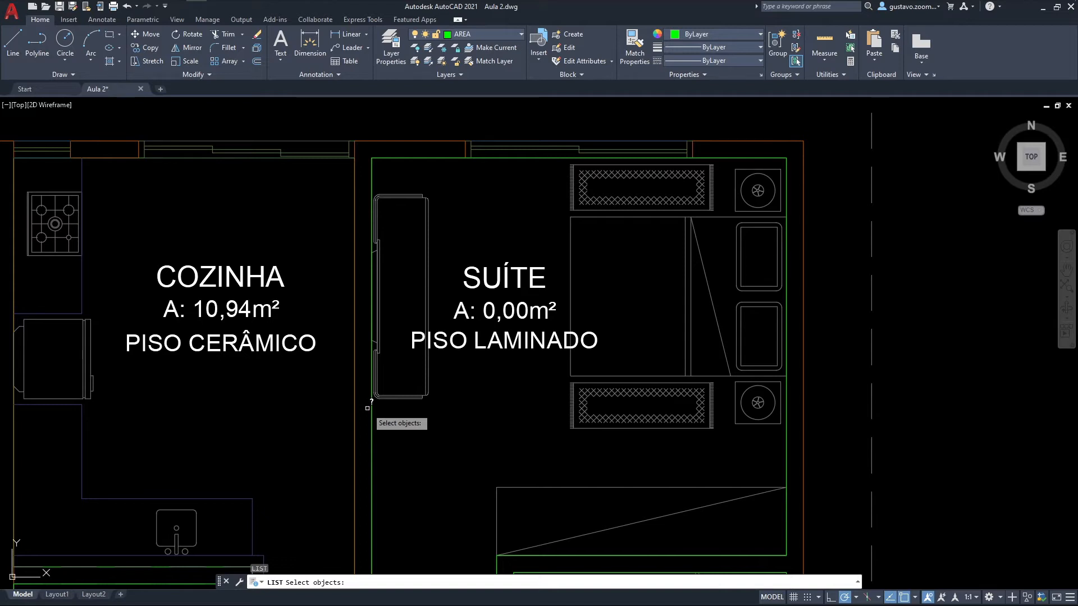
{"action": "left_click", "coordinate": [371, 405]}
{"action": "key", "text": "Return"}
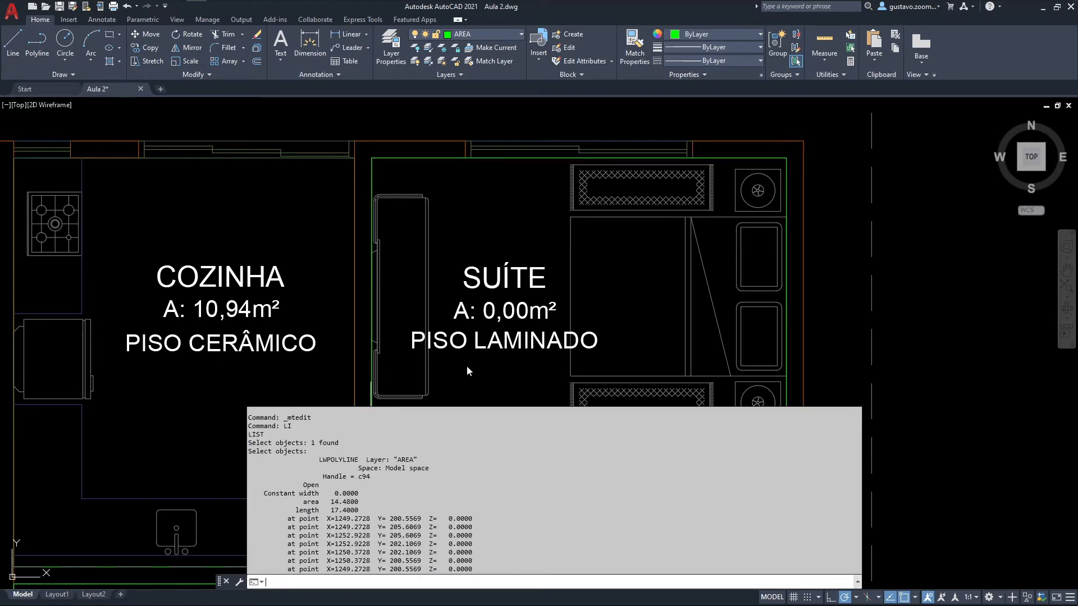
Set the area in the SUÍTE label to 14,48 m².
{"action": "double_click", "coordinate": [523, 337]}
{"action": "left_click_drag", "start_coordinate": [528, 311], "coordinate": [484, 311]}
{"action": "type", "text": "14,48"}
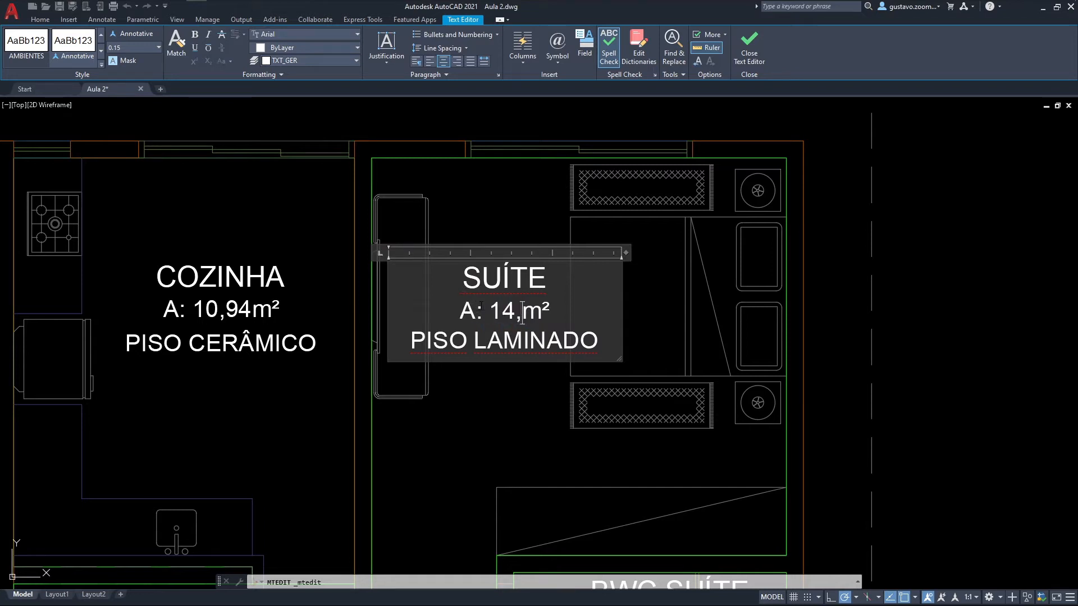
{"action": "left_click", "coordinate": [567, 412]}
List the properties of the BWC SUÍTE rectangle to read its area.
{"action": "middle_click_drag", "start_coordinate": [524, 561], "coordinate": [468, 329]}
{"action": "type", "text": "list"}
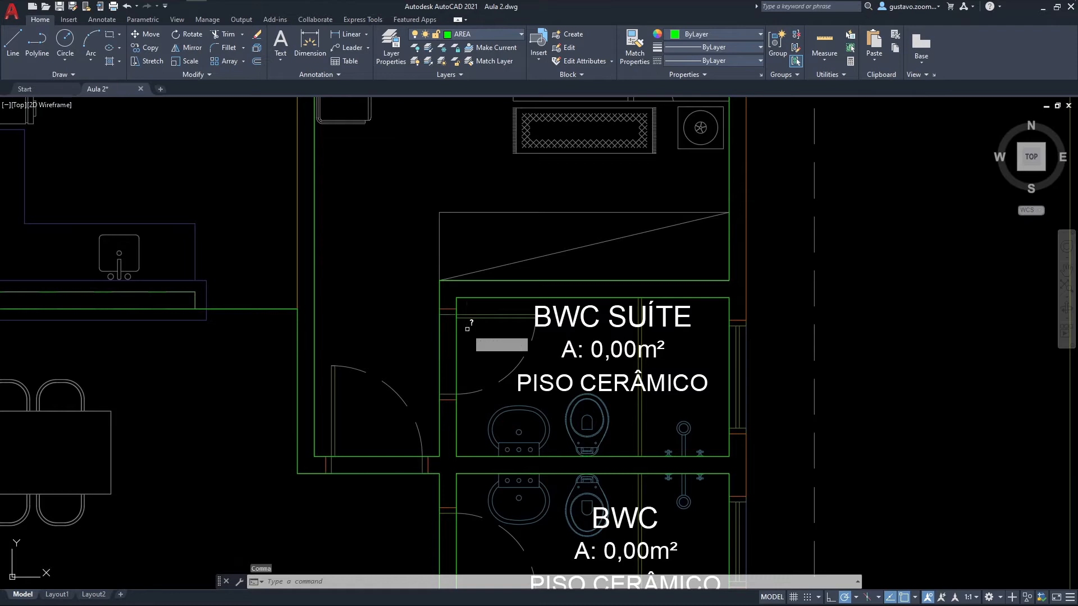
{"action": "key", "text": "Return"}
{"action": "left_click", "coordinate": [458, 336]}
{"action": "left_click", "coordinate": [458, 337]}
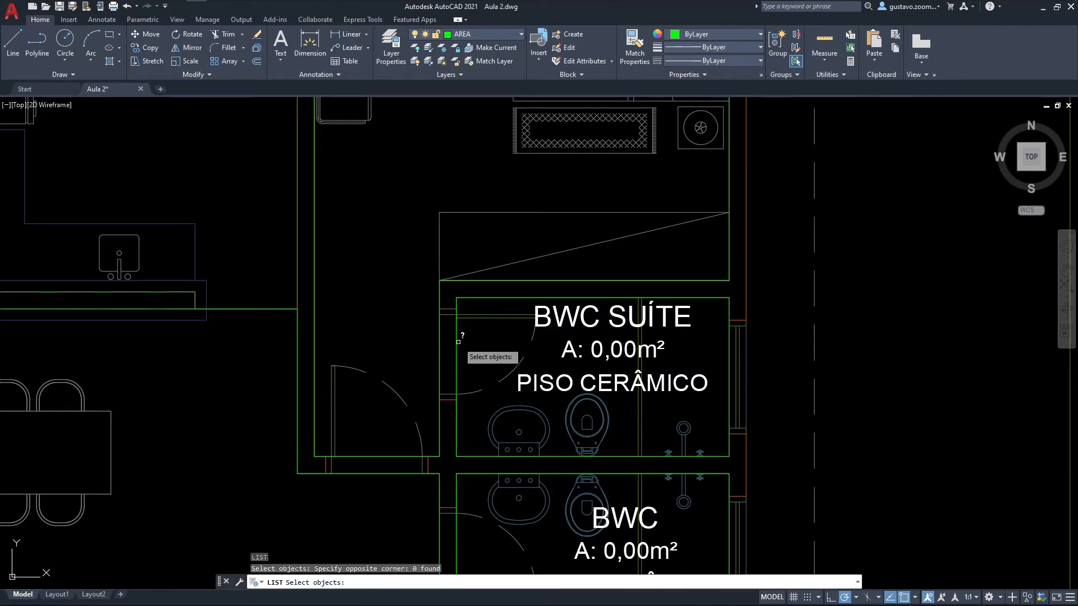
{"action": "left_click", "coordinate": [458, 341]}
{"action": "key", "text": "Return"}
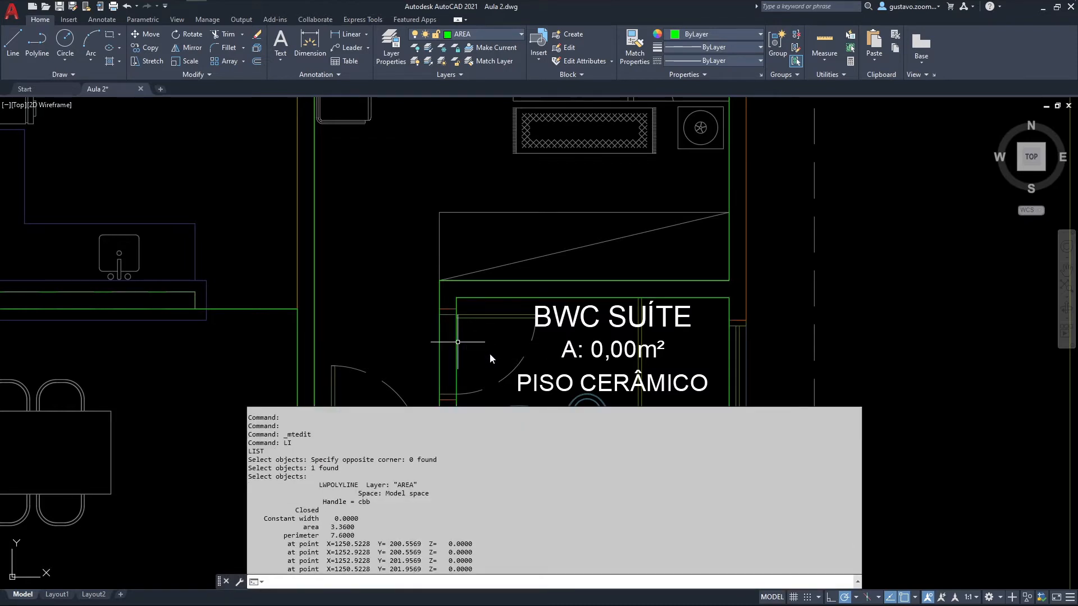
{"action": "key", "text": "Escape"}
Set the area in the BWC SUÍTE label to 3,36 m².
{"action": "left_click", "coordinate": [609, 348]}
{"action": "key", "text": "Escape"}
{"action": "double_click", "coordinate": [612, 350]}
{"action": "left_click_drag", "start_coordinate": [591, 350], "coordinate": [634, 350]}
{"action": "type", "text": "3,36"}
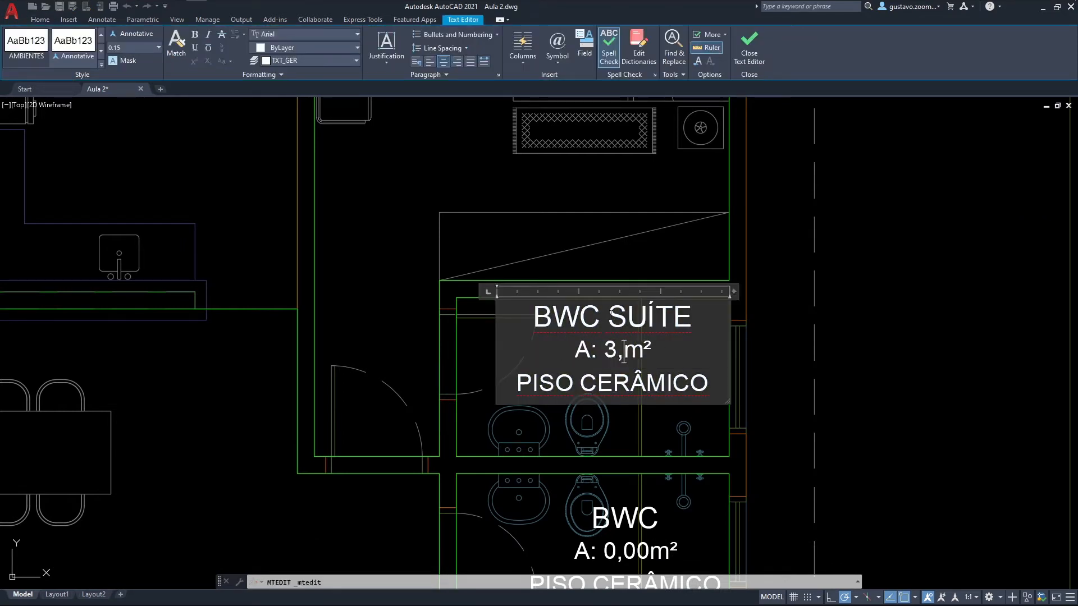
{"action": "left_click", "coordinate": [397, 192]}
List the properties of the BWC rectangle to read its area.
{"action": "scroll", "coordinate": [494, 365], "scroll_direction": "down", "scroll_amount": 3}
{"action": "scroll", "coordinate": [474, 384], "scroll_direction": "up", "scroll_amount": 5}
{"action": "type", "text": "LI"}
{"action": "key", "text": "Return"}
{"action": "left_click", "coordinate": [515, 354]}
{"action": "key", "text": "Return"}
{"action": "key", "text": "Escape"}
{"action": "key", "text": "Escape"}
Set the area in the BWC label to 2,88 m².
{"action": "double_click", "coordinate": [655, 490]}
{"action": "left_click_drag", "start_coordinate": [603, 480], "coordinate": [674, 478]}
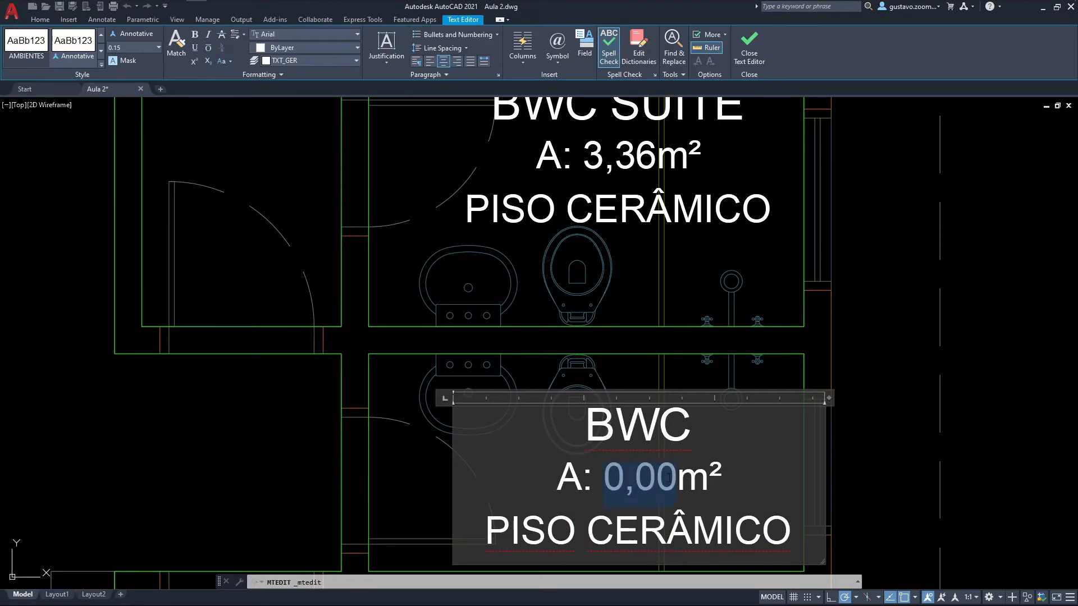
{"action": "type", "text": "2,88"}
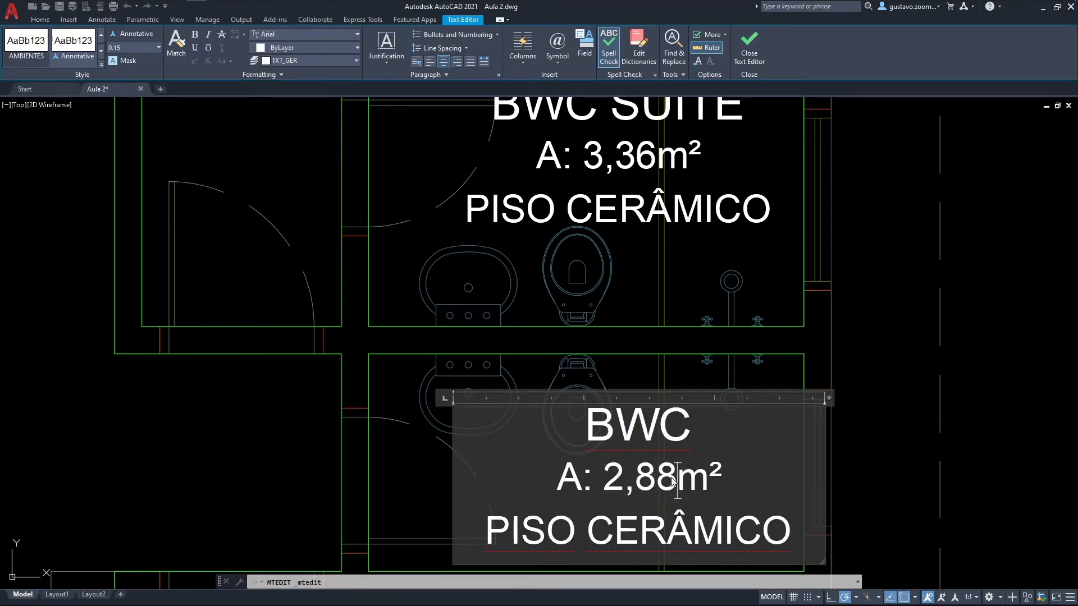
{"action": "left_click", "coordinate": [721, 308]}
List the properties of the outline of the QUARTO directly below the BWC to check its area.
{"action": "scroll", "coordinate": [705, 320], "scroll_direction": "down", "scroll_amount": 4}
{"action": "mouse_move", "coordinate": [601, 372]}
{"action": "middle_mouse_down"}
{"action": "mouse_move", "coordinate": [595, 273]}
{"action": "mouse_move", "coordinate": [540, 188]}
{"action": "middle_mouse_up"}
{"action": "type", "text": "list"}
{"action": "key", "text": "Return"}
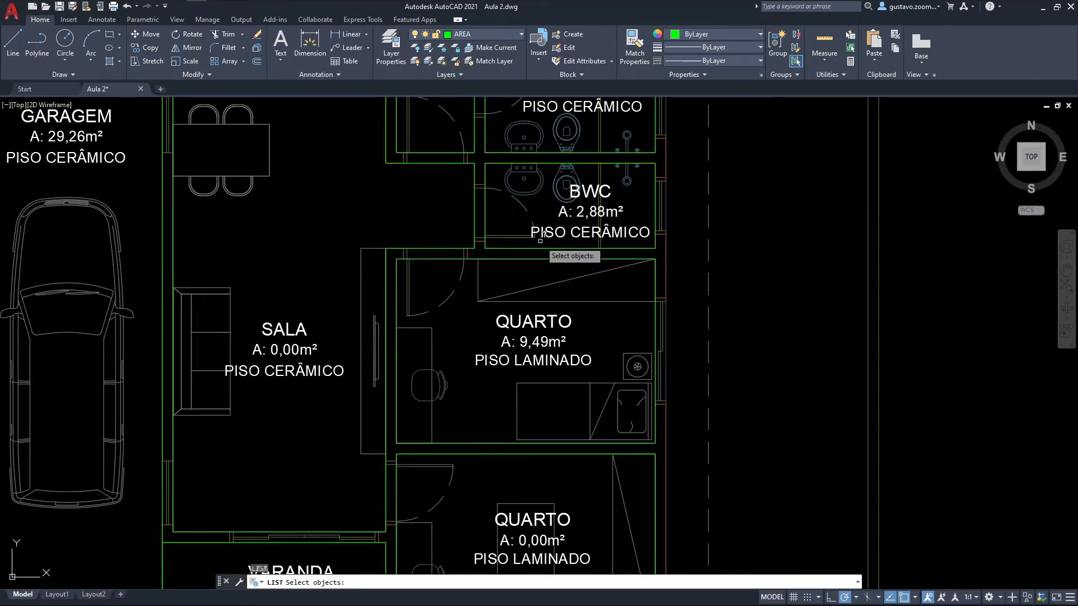
{"action": "left_click", "coordinate": [540, 260]}
{"action": "left_click", "coordinate": [537, 259]}
{"action": "left_click", "coordinate": [535, 259]}
{"action": "key", "text": "Return"}
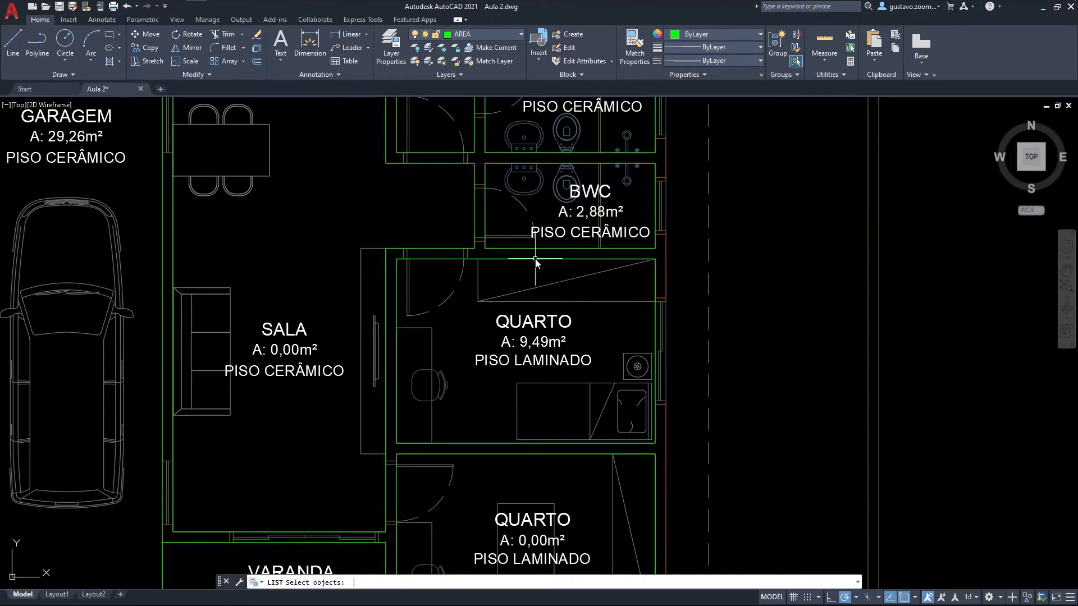
List the properties of the outline of the lower QUARTO to read its area.
{"action": "middle_click_drag", "start_coordinate": [530, 275], "coordinate": [523, 144]}
{"action": "key", "text": "Return"}
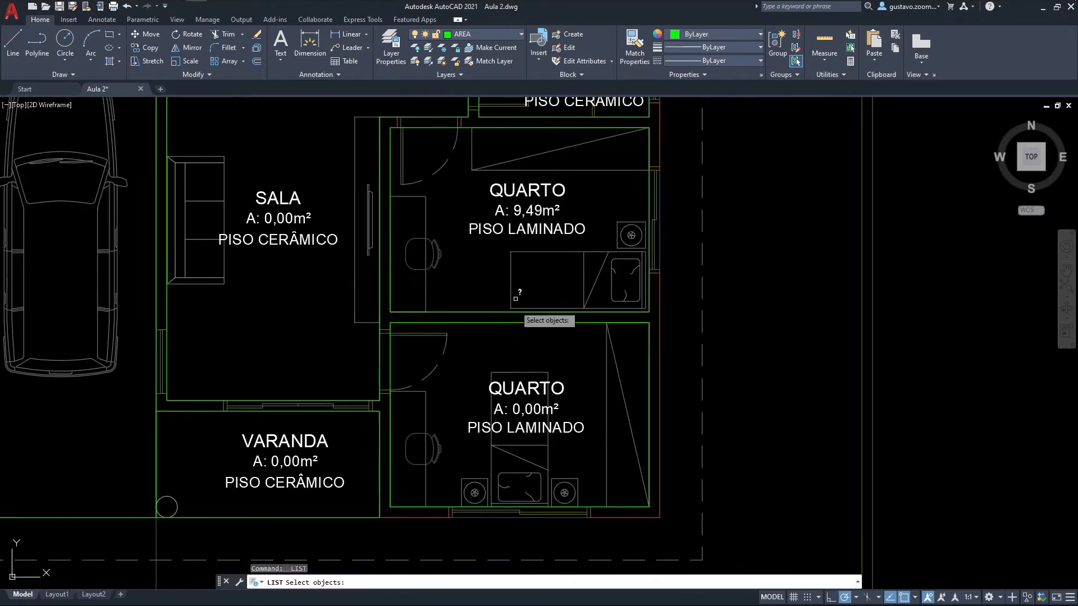
{"action": "left_click", "coordinate": [510, 321]}
{"action": "key", "text": "Return"}
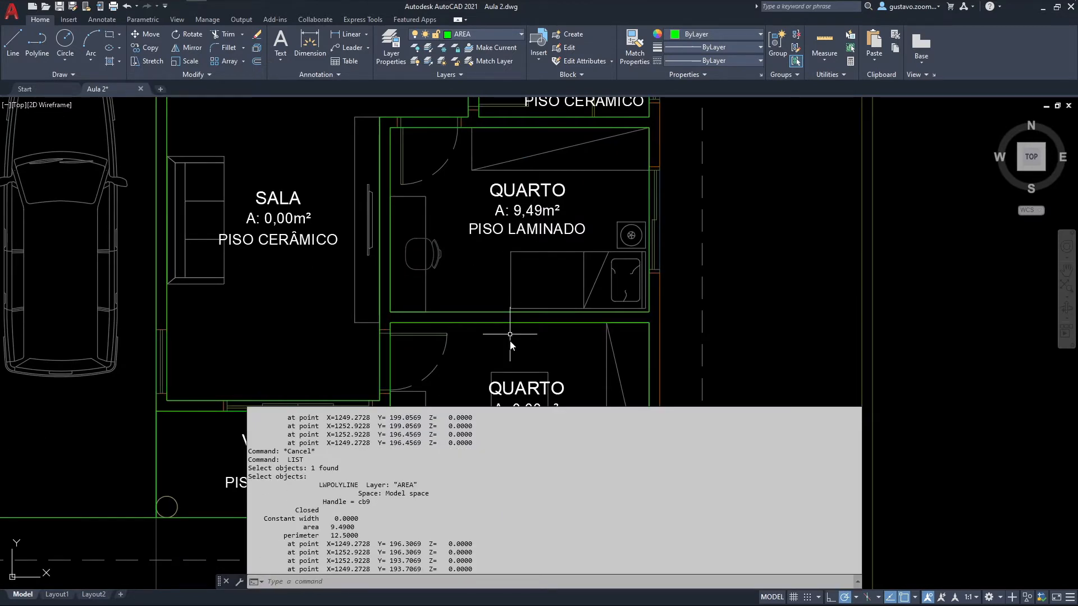
{"action": "key", "text": "Escape"}
Set the area in the lower QUARTO label to 9,49 m².
{"action": "double_click", "coordinate": [521, 403]}
{"action": "left_click_drag", "start_coordinate": [512, 411], "coordinate": [543, 413]}
{"action": "type", "text": "9,49"}
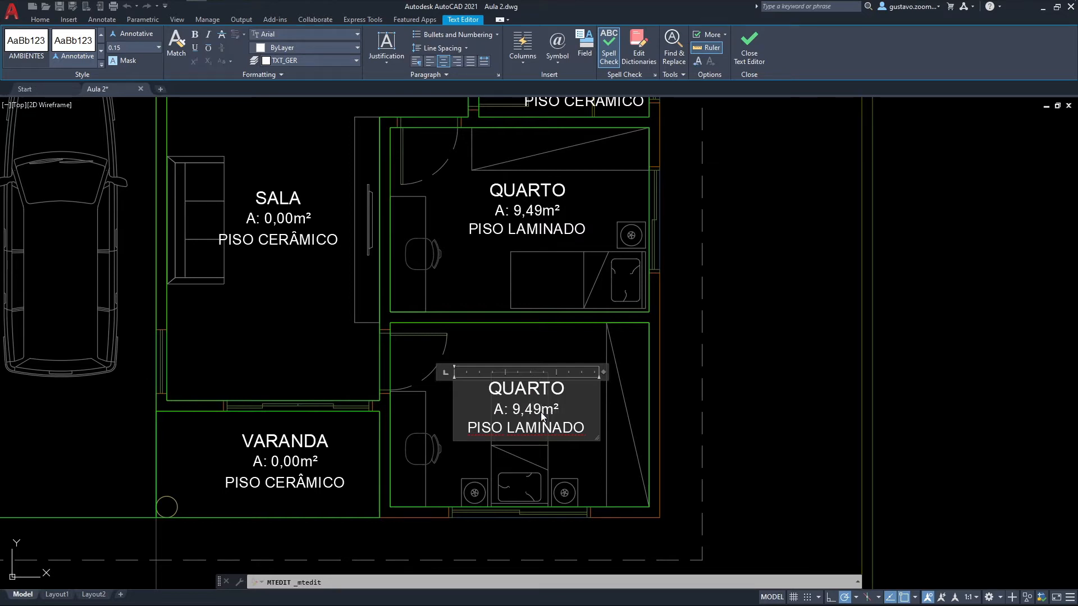
{"action": "left_click", "coordinate": [482, 311]}
List the properties of the SALA outline to read its area.
{"action": "middle_click_drag", "start_coordinate": [406, 268], "coordinate": [437, 351]}
{"action": "type", "text": "li"}
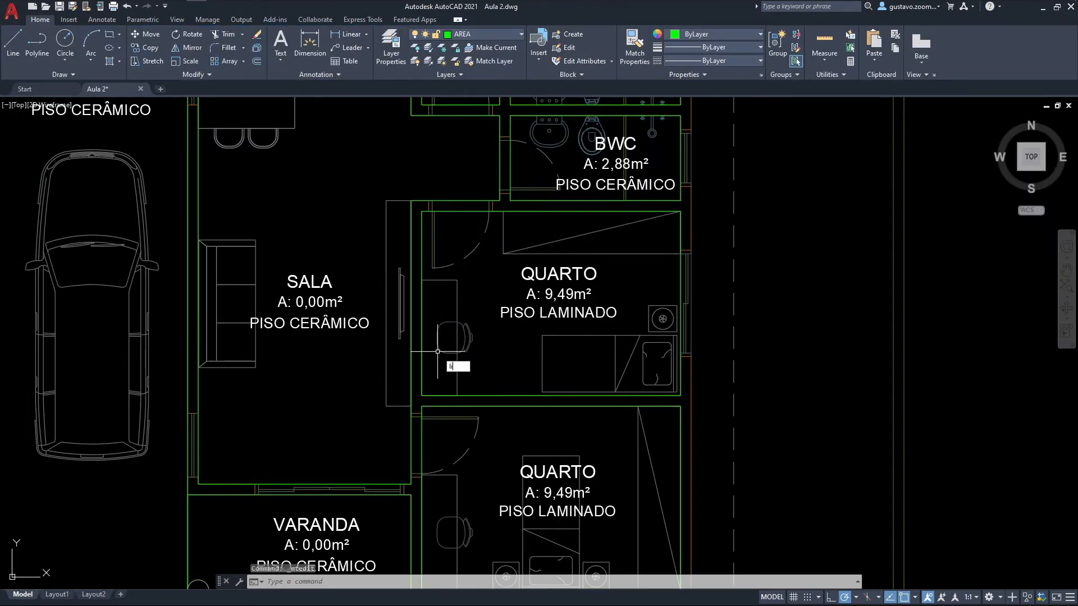
{"action": "key", "text": "Return"}
{"action": "left_click", "coordinate": [412, 344]}
{"action": "key", "text": "Return"}
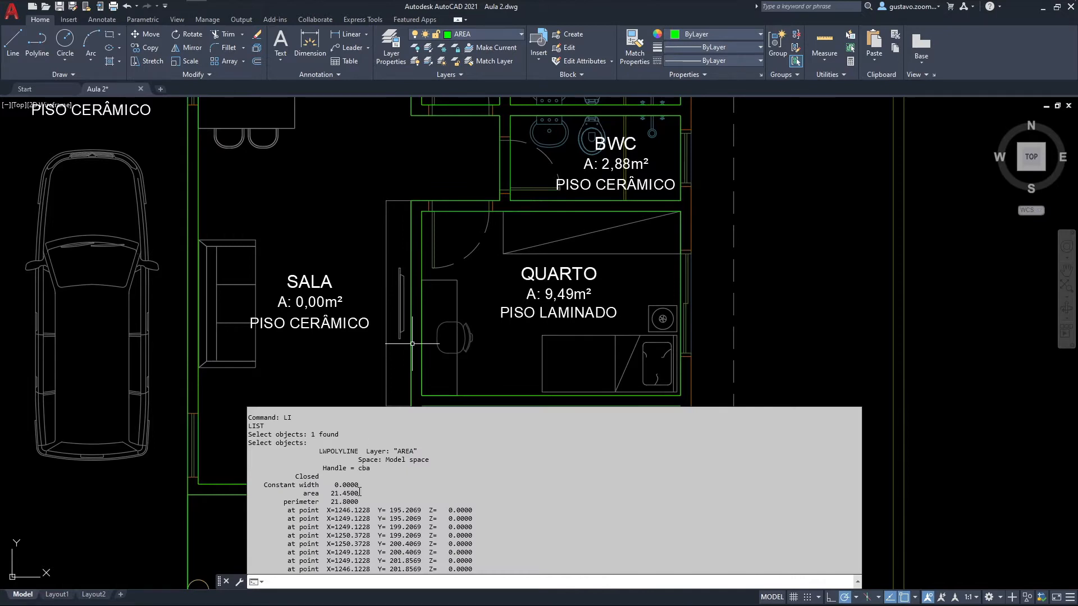
Set the area in the SALA label to 21,45 m².
{"action": "double_click", "coordinate": [303, 303]}
{"action": "left_click_drag", "start_coordinate": [295, 302], "coordinate": [326, 303]}
{"action": "type", "text": "21,45"}
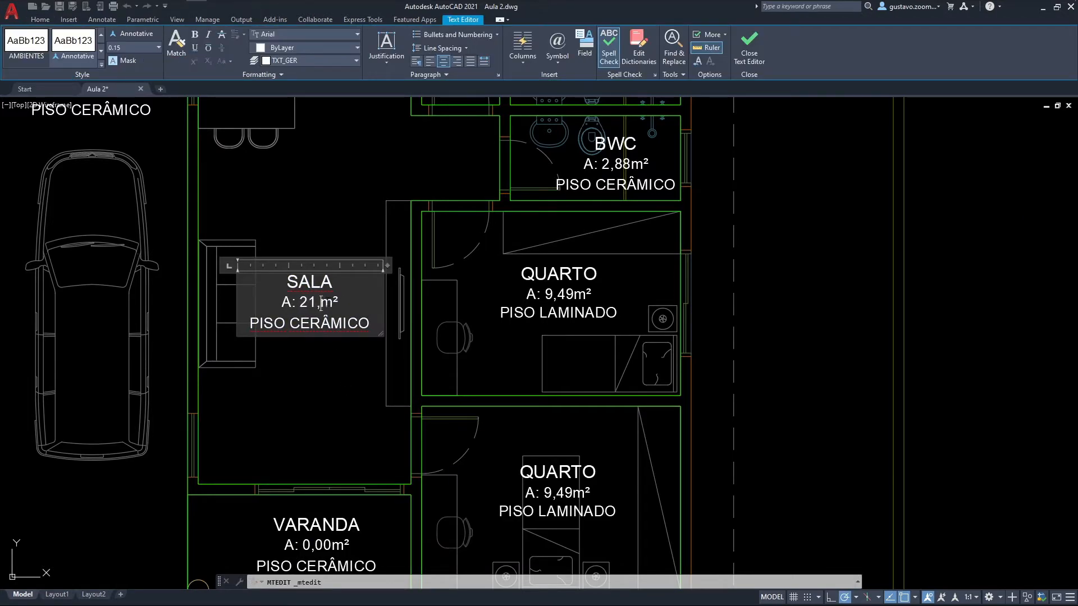
{"action": "left_click", "coordinate": [332, 225]}
List the properties of the VARANDA outline to read its area.
{"action": "mouse_move", "coordinate": [346, 224]}
{"action": "middle_mouse_down"}
{"action": "mouse_move", "coordinate": [388, 310]}
{"action": "mouse_move", "coordinate": [442, 385]}
{"action": "mouse_move", "coordinate": [425, 420]}
{"action": "mouse_move", "coordinate": [403, 189]}
{"action": "middle_mouse_up"}
{"action": "scroll", "coordinate": [412, 351], "scroll_direction": "down", "scroll_amount": 2}
{"action": "scroll", "coordinate": [399, 360], "scroll_direction": "up", "scroll_amount": 4}
{"action": "middle_click_drag", "start_coordinate": [415, 374], "coordinate": [523, 317]}
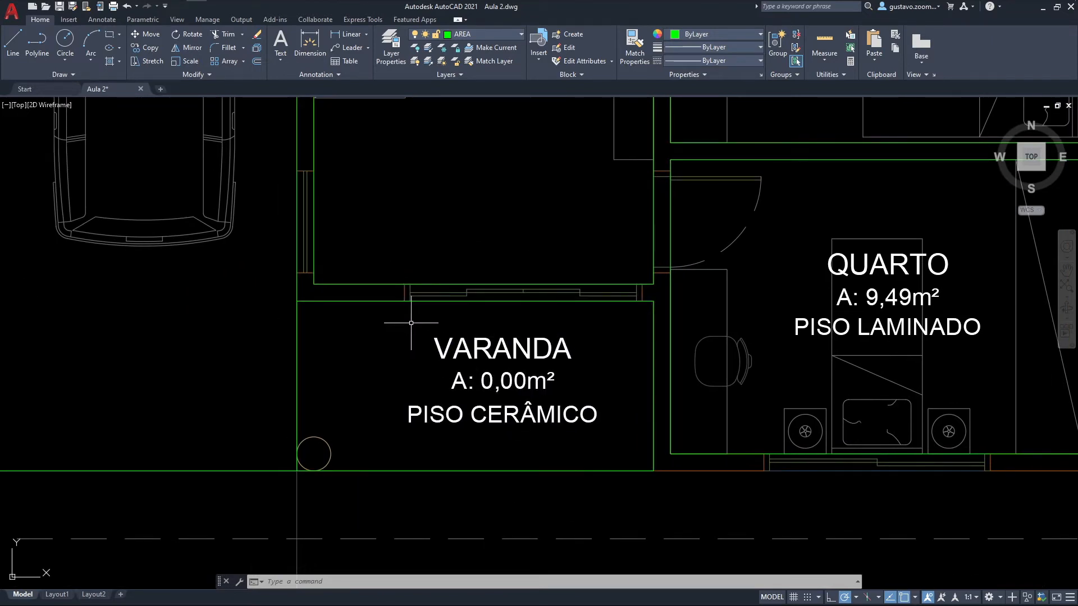
{"action": "left_click", "coordinate": [385, 300]}
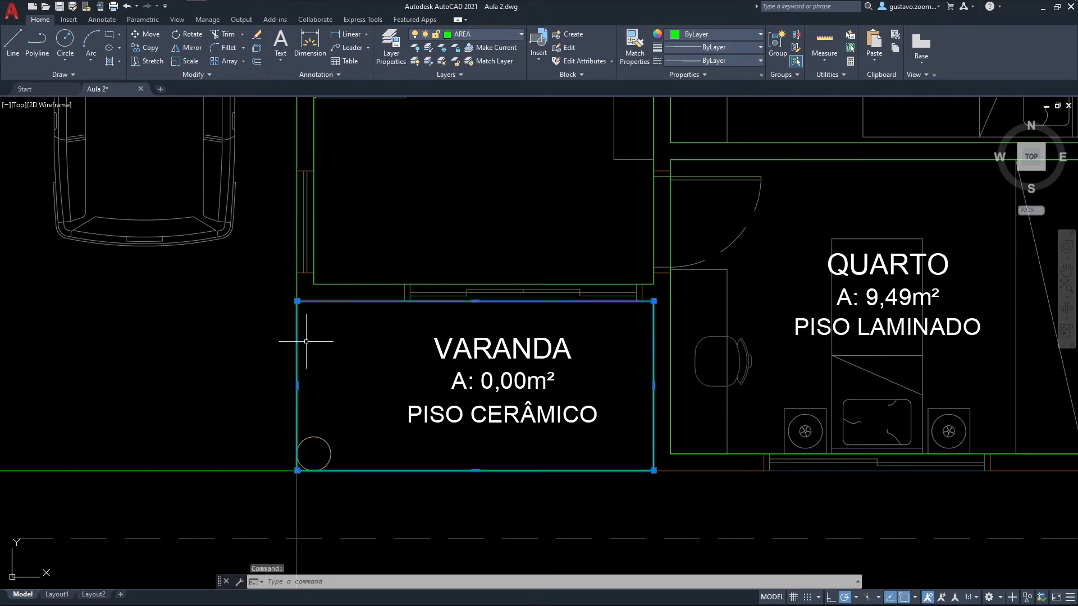
{"action": "type", "text": "LI"}
{"action": "key", "text": "Return"}
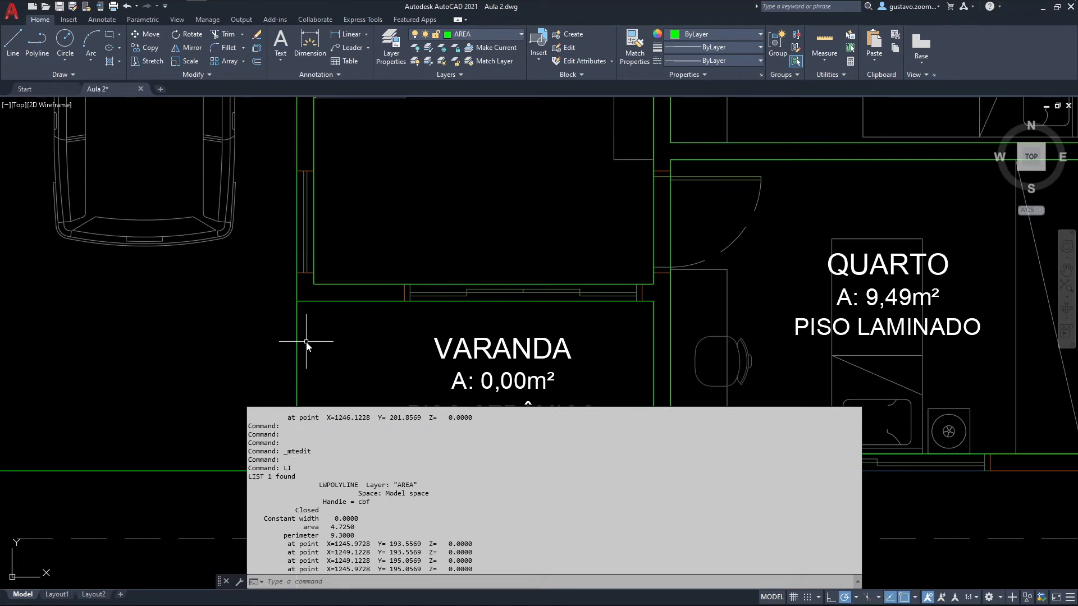
{"action": "key", "text": "Escape"}
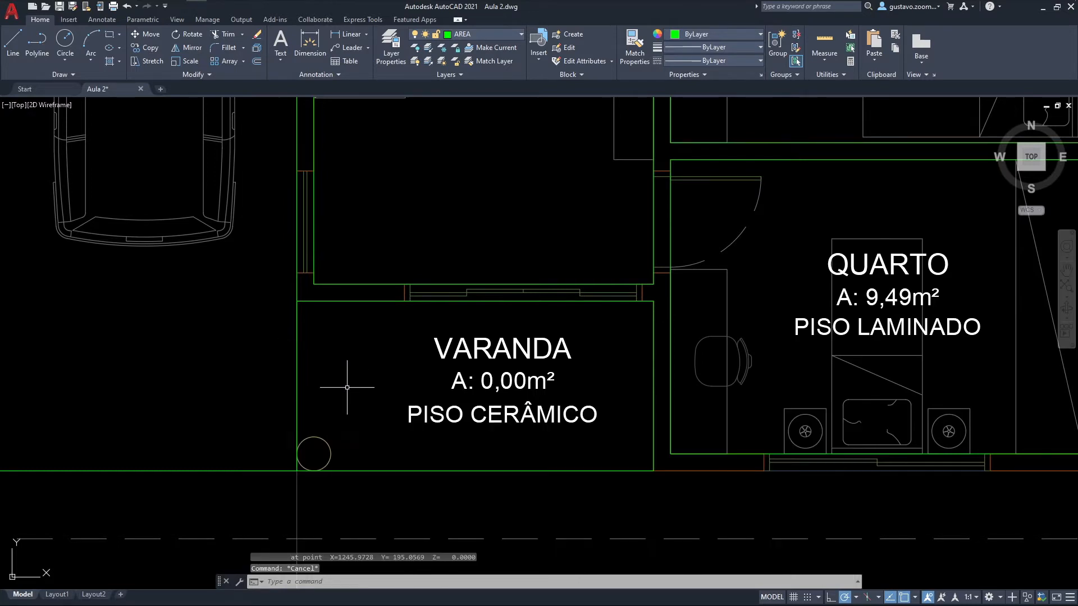
{"action": "left_click", "coordinate": [323, 438]}
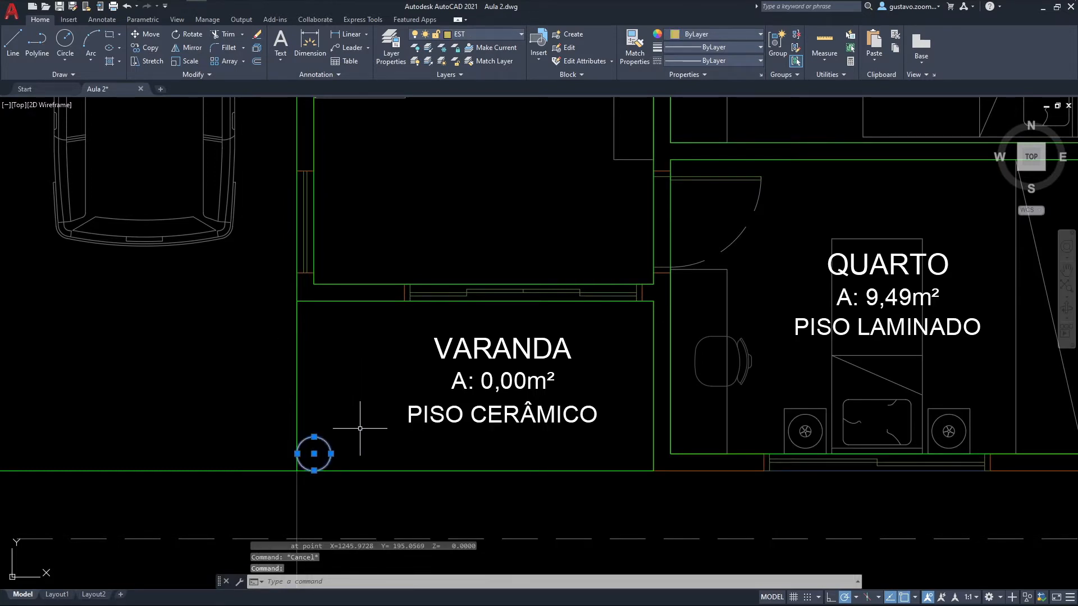
{"action": "middle_click_drag", "start_coordinate": [403, 443], "coordinate": [385, 404]}
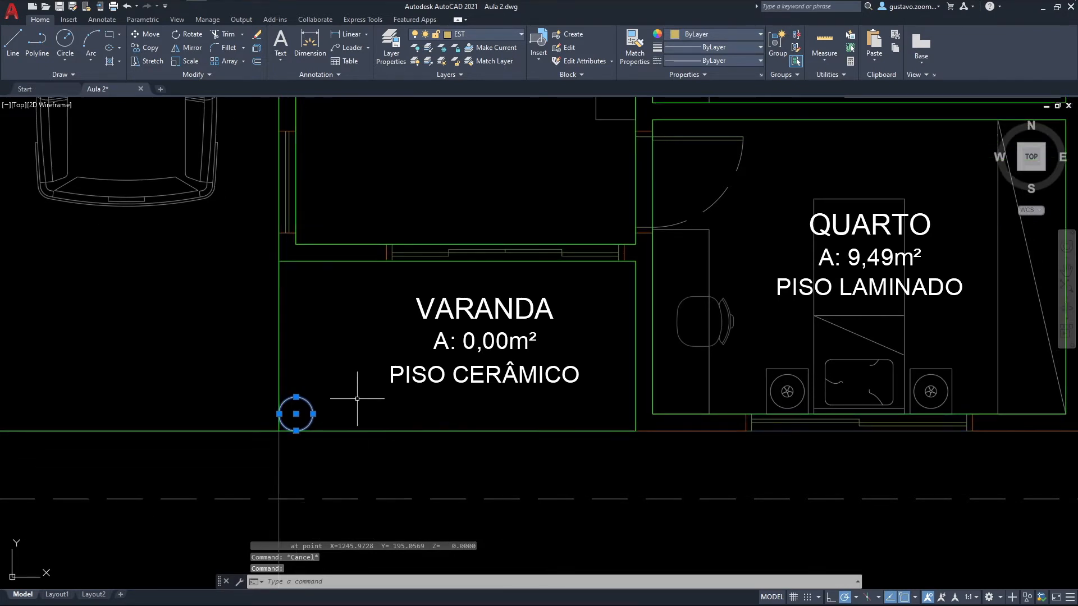
{"action": "key", "text": "Escape"}
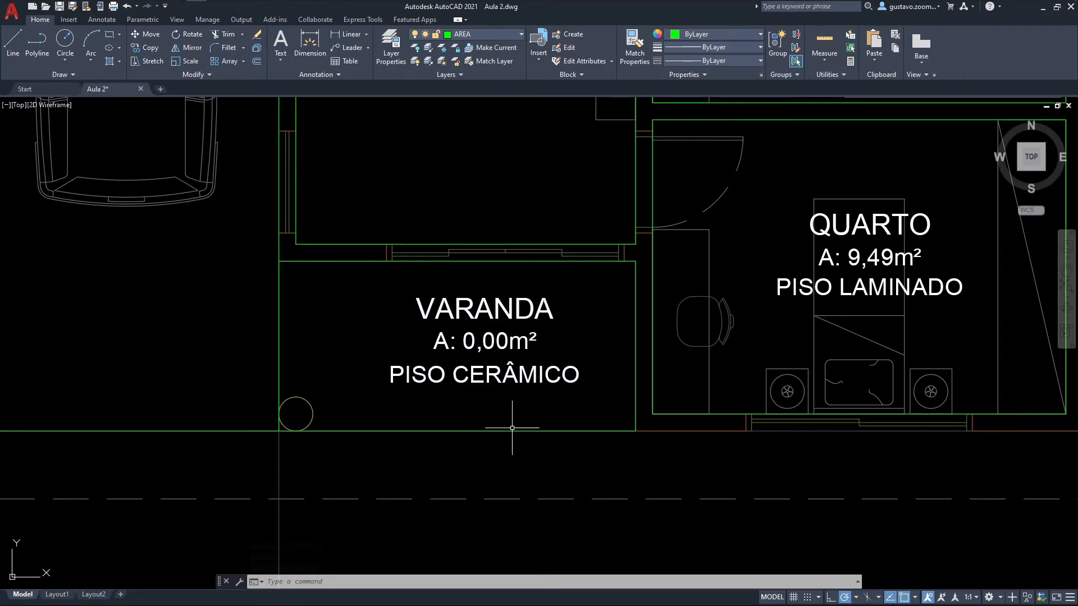
List the VARANDA outline's properties again to check its gross area.
{"action": "middle_click_drag", "start_coordinate": [522, 393], "coordinate": [588, 400]}
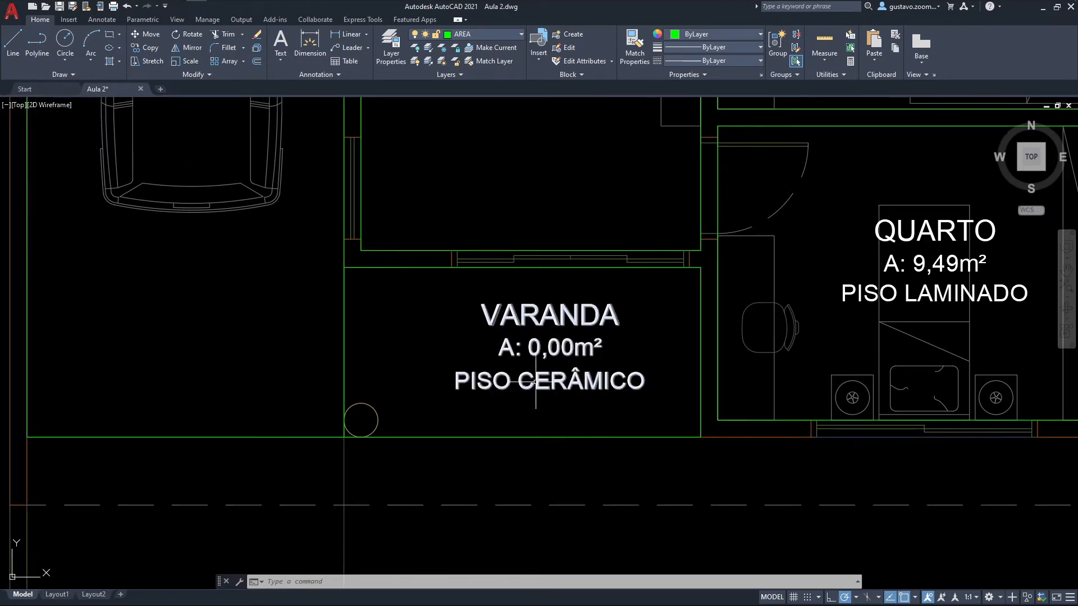
{"action": "left_click", "coordinate": [520, 436]}
{"action": "type", "text": "LI"}
{"action": "key", "text": "Return"}
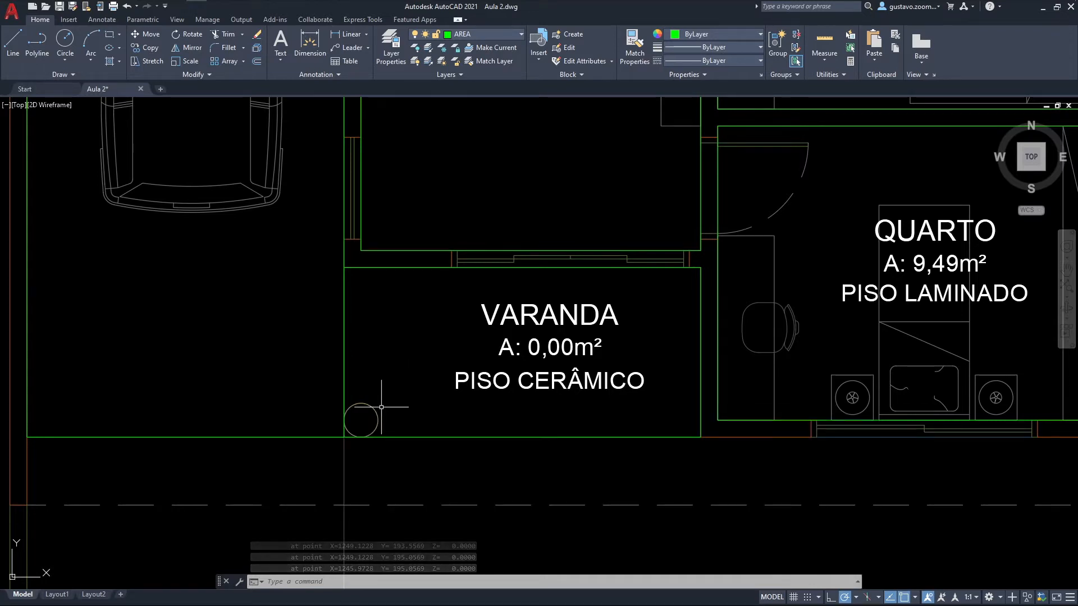
List the properties of the circle in the VARANDA's lower-left corner to read its area.
{"action": "left_click", "coordinate": [375, 409]}
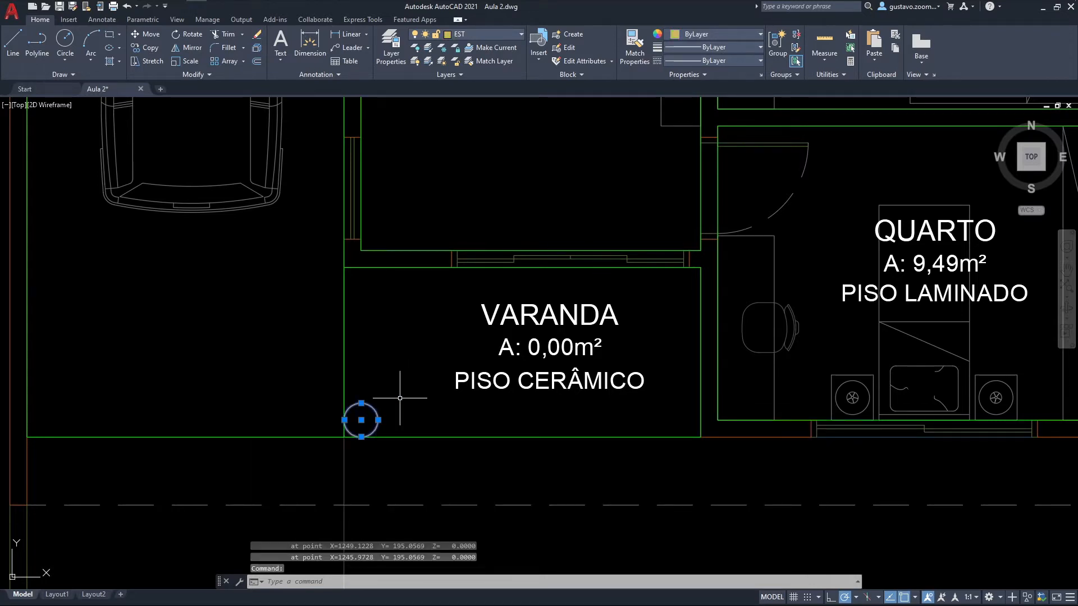
{"action": "type", "text": "LI"}
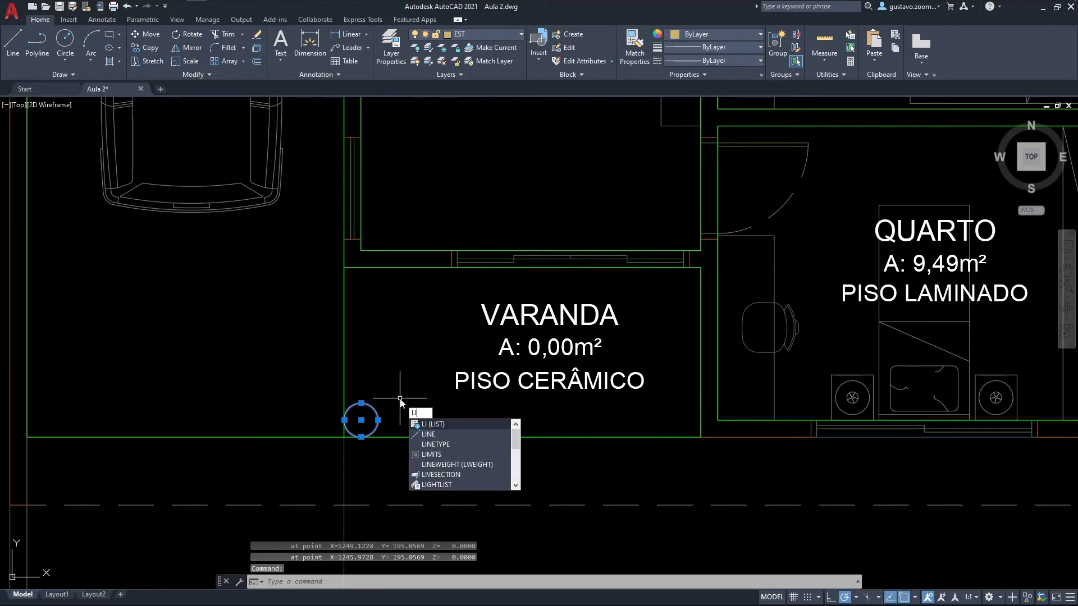
{"action": "key", "text": "Return"}
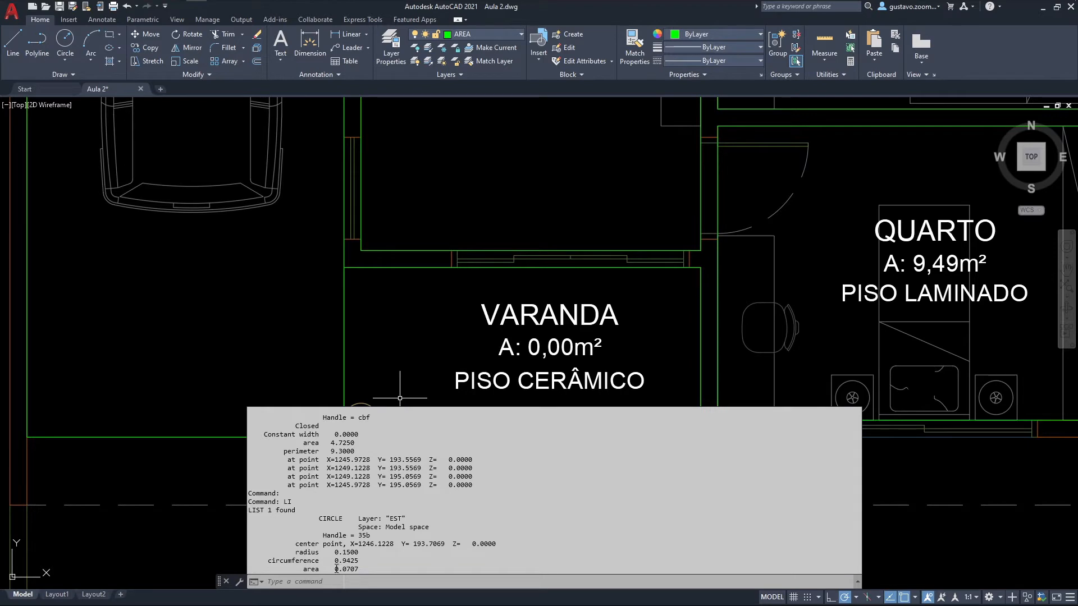
{"action": "left_click_drag", "start_coordinate": [342, 569], "coordinate": [360, 569]}
{"action": "left_click", "coordinate": [406, 330]}
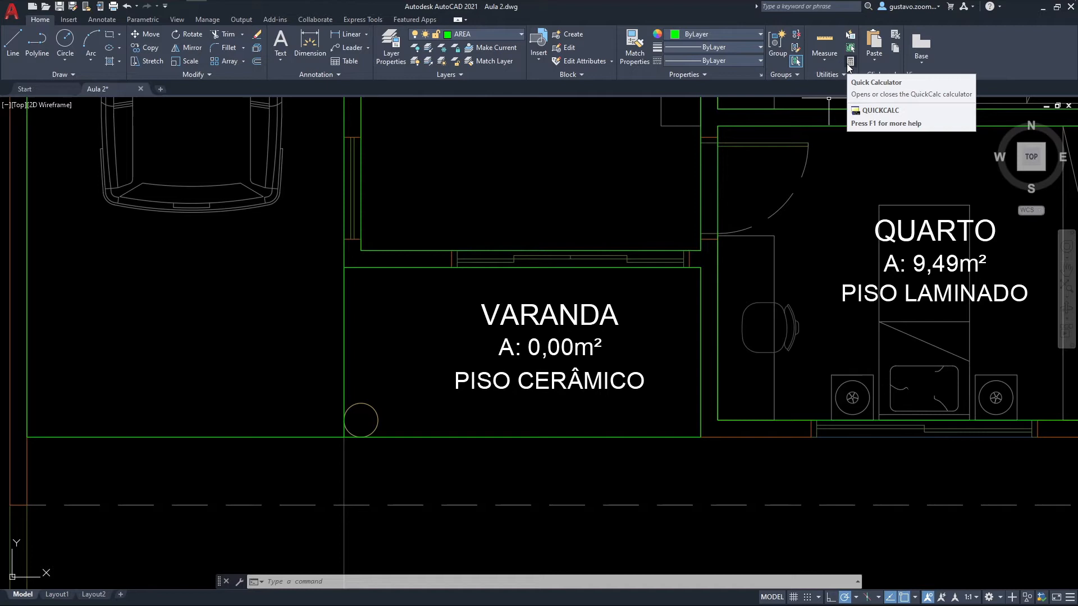
Open the quick calculator beside the VARANDA and list the VARANDA outline's properties to read its area.
{"action": "left_click", "coordinate": [850, 63]}
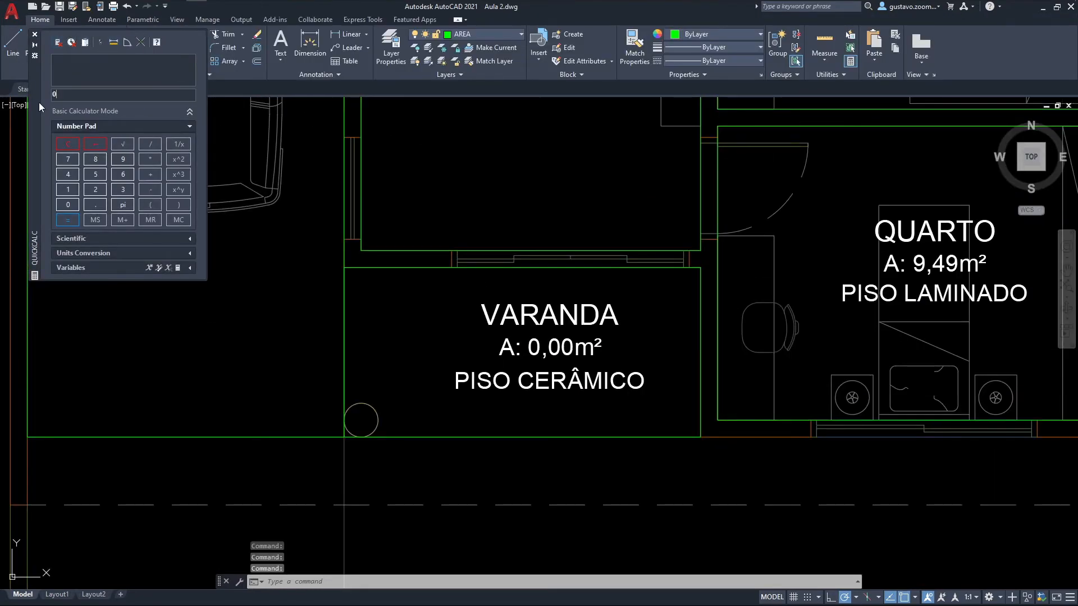
{"action": "left_click_drag", "start_coordinate": [39, 102], "coordinate": [58, 270]}
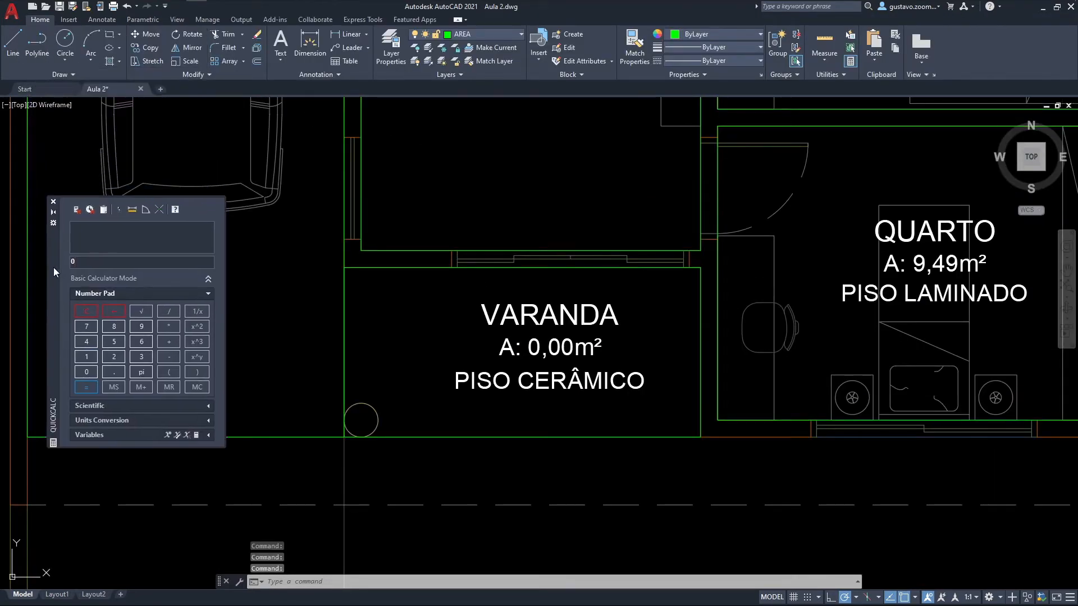
{"action": "left_click", "coordinate": [436, 270]}
{"action": "type", "text": "LI"}
{"action": "key", "text": "Return"}
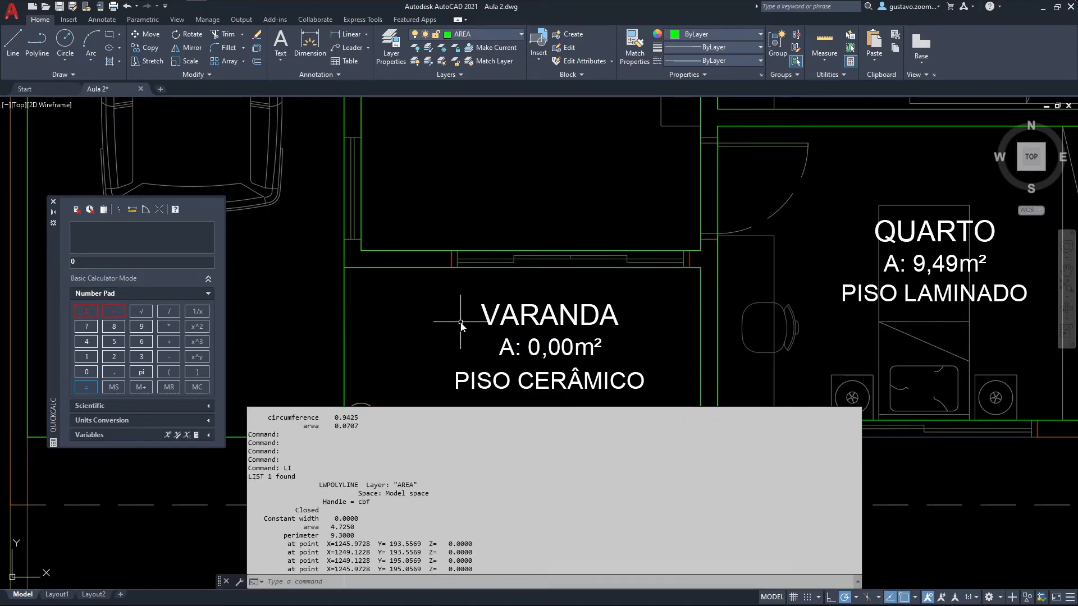
Calculate the VARANDA area of 4.725 minus the circle's area in the quick calculator, and close the calculator.
{"action": "left_click", "coordinate": [130, 264]}
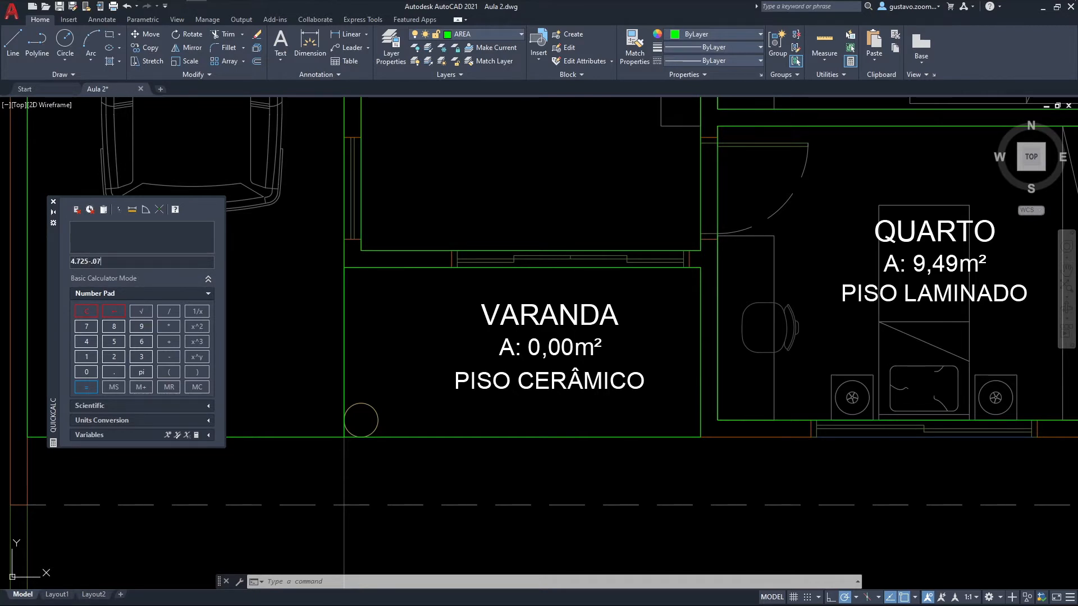
{"action": "key", "text": "Return"}
{"action": "left_click", "coordinate": [53, 202]}
Set the area in the VARANDA label to 4,65 m².
{"action": "left_click", "coordinate": [536, 347]}
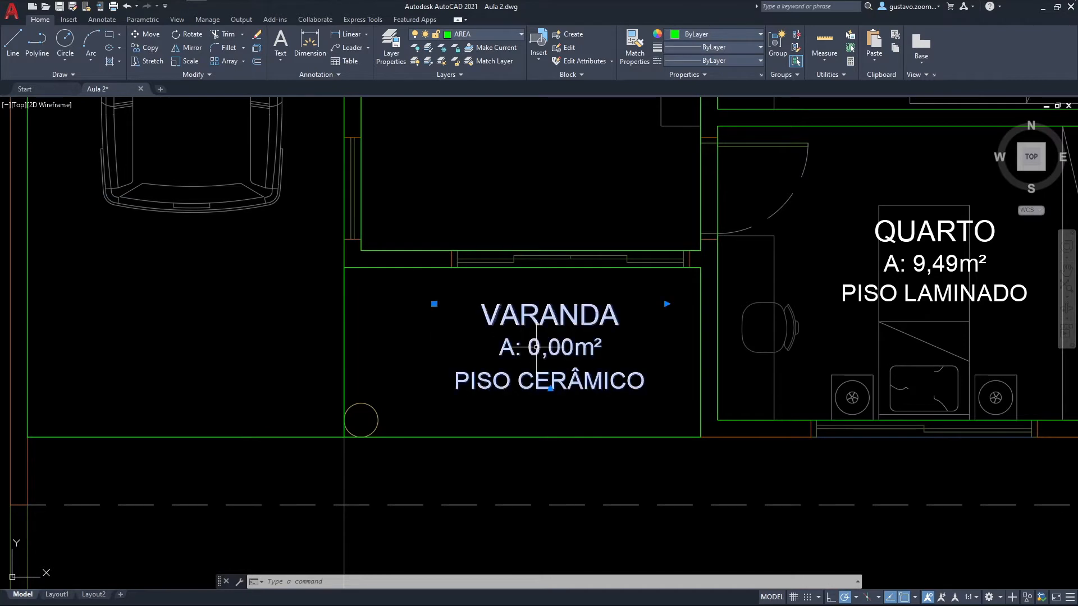
{"action": "double_click", "coordinate": [536, 347]}
{"action": "left_click_drag", "start_coordinate": [543, 351], "coordinate": [573, 348]}
{"action": "type", "text": "4,65"}
{"action": "left_click", "coordinate": [531, 169]}
{"action": "scroll", "coordinate": [426, 301], "scroll_direction": "down", "scroll_amount": 4}
{"action": "scroll", "coordinate": [458, 372], "scroll_direction": "up", "scroll_amount": 4}
{"action": "scroll", "coordinate": [458, 372], "scroll_direction": "down", "scroll_amount": 4}
{"action": "scroll", "coordinate": [506, 359], "scroll_direction": "up", "scroll_amount": 3}
{"action": "scroll", "coordinate": [583, 339], "scroll_direction": "down", "scroll_amount": 2}
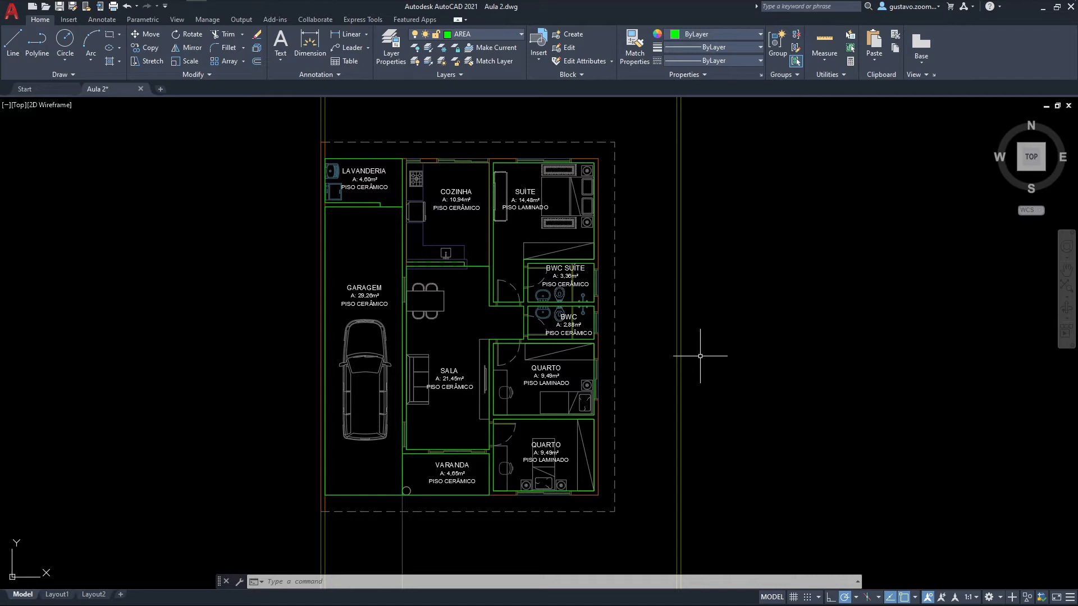
{"action": "middle_click_drag", "start_coordinate": [679, 360], "coordinate": [432, 303]}
{"action": "type", "text": "R"}
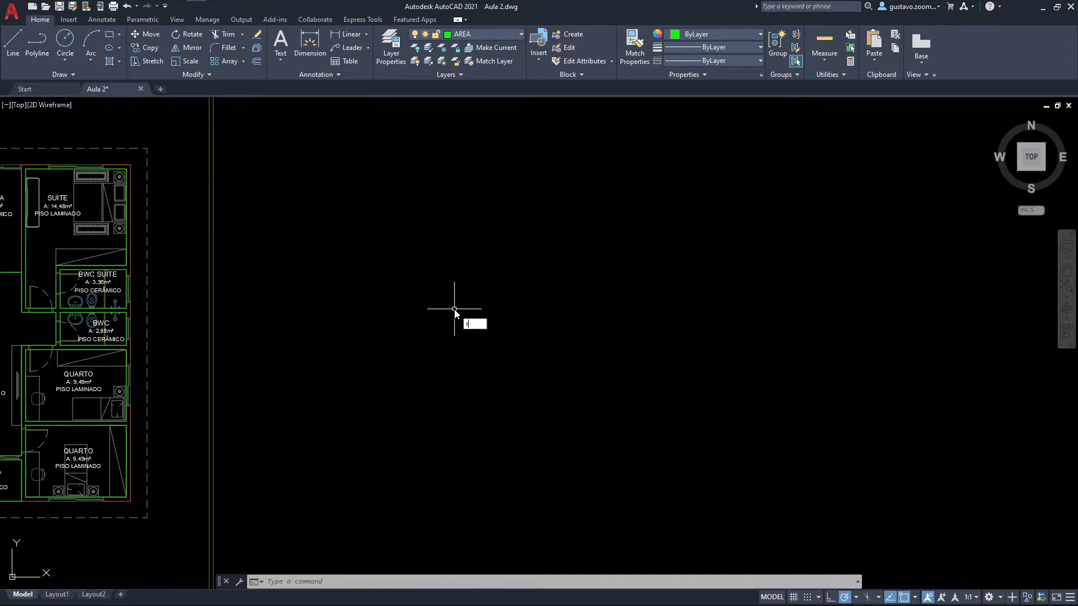
{"action": "key", "text": "Return"}
{"action": "left_click", "coordinate": [395, 229]}
{"action": "key", "text": "Escape"}
{"action": "type", "text": "ec"}
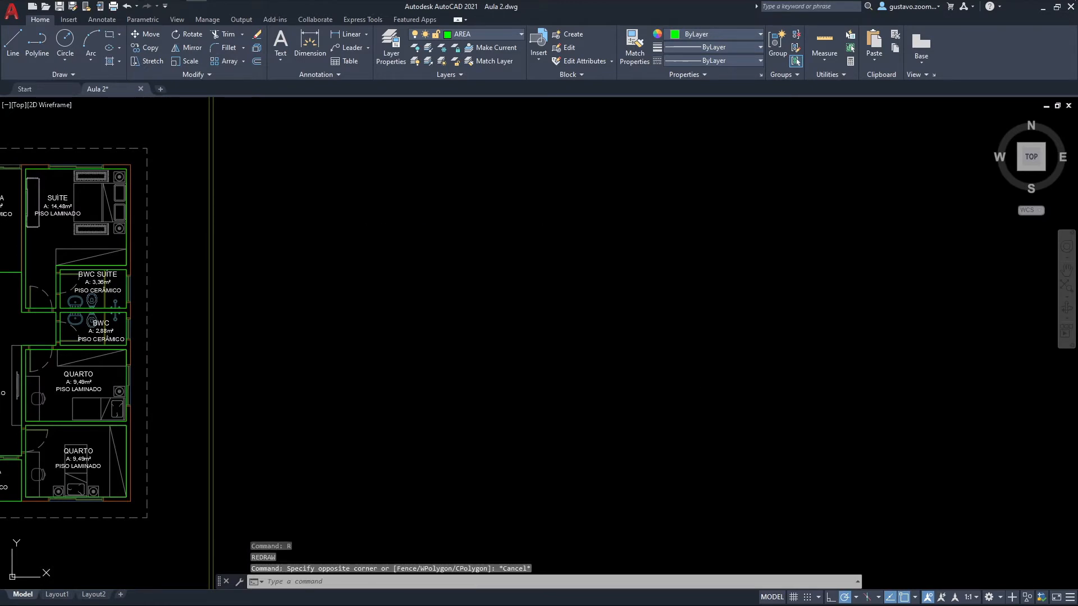
{"action": "key", "text": "Return"}
{"action": "left_click", "coordinate": [404, 239]}
{"action": "key", "text": "Escape"}
{"action": "key", "text": "Escape"}
Draw a freehand rectangle in the empty space to the right of the floor plan.
{"action": "type", "text": "rec"}
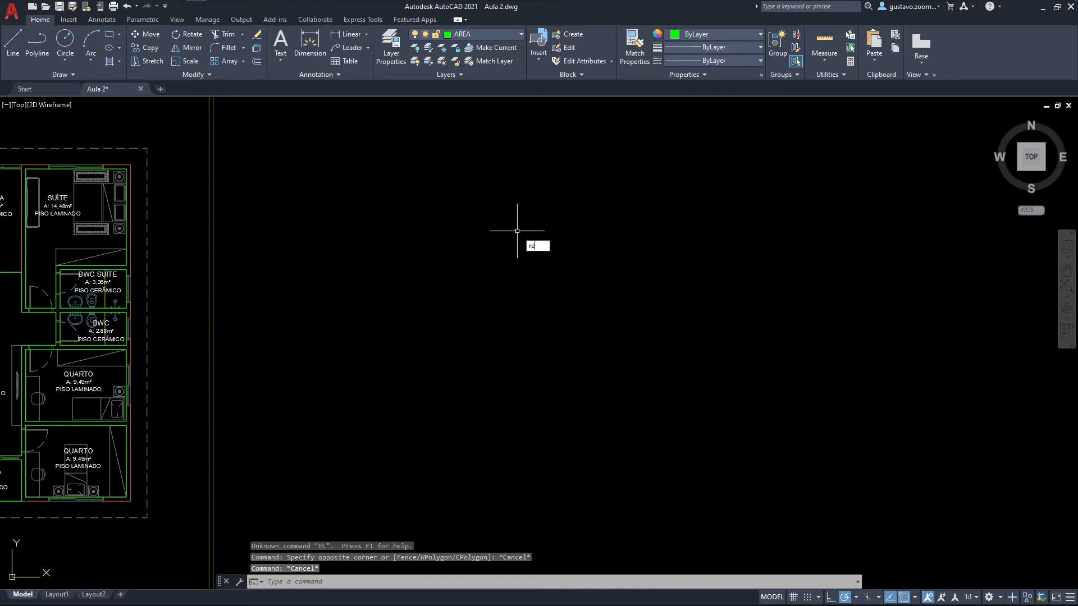
{"action": "key", "text": "Return"}
{"action": "left_click", "coordinate": [418, 204]}
{"action": "left_click", "coordinate": [649, 412]}
Draw a circle with a radius of about 3.4 centred on the rectangle's upper-right corner.
{"action": "middle_click_drag", "start_coordinate": [643, 397], "coordinate": [541, 434]}
{"action": "type", "text": "c"}
{"action": "key", "text": "Return"}
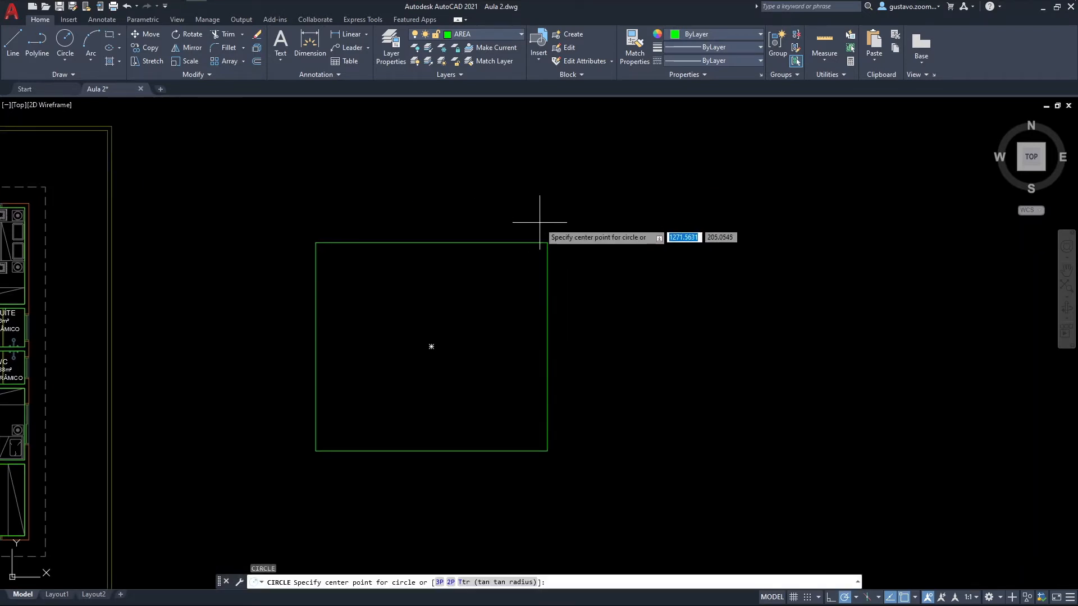
{"action": "left_click", "coordinate": [548, 242]}
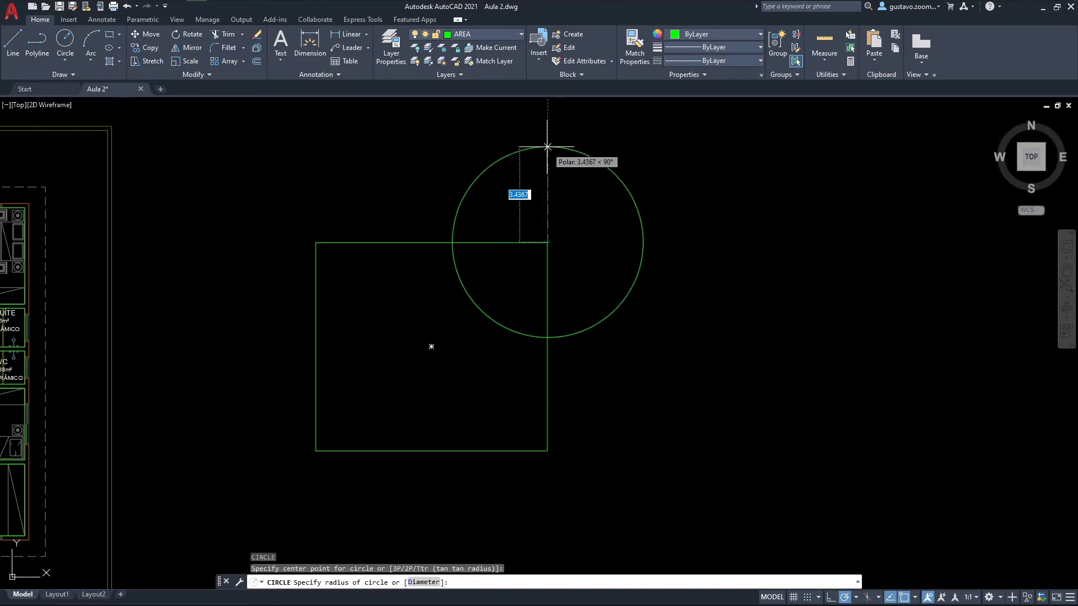
{"action": "left_click", "coordinate": [547, 145]}
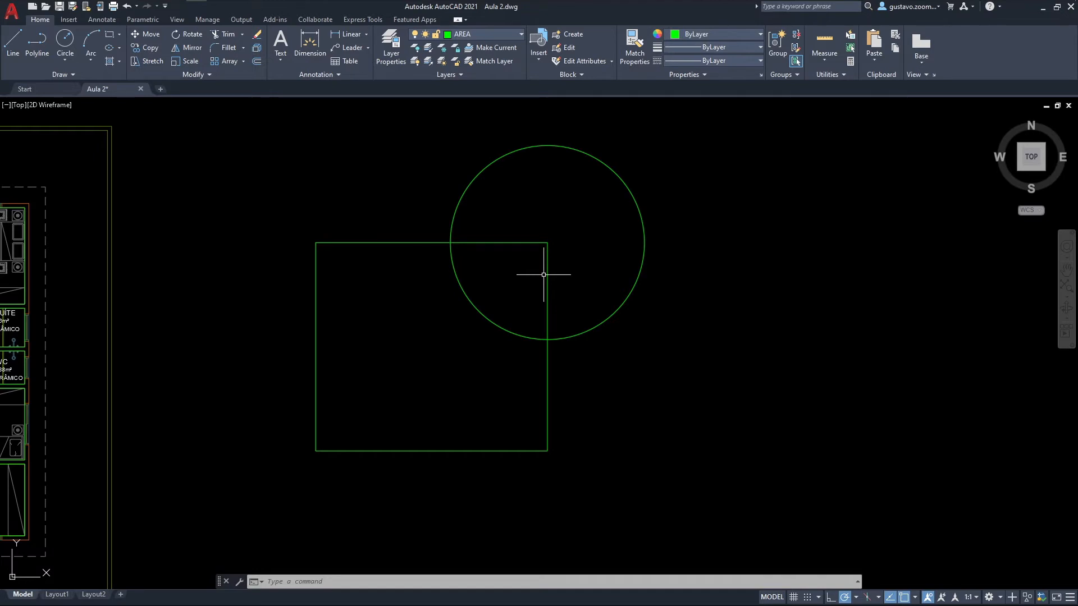
Trim the rectangle edges inside the circle and the arc inside the rectangle, leaving only their combined outer contour.
{"action": "middle_click_drag", "start_coordinate": [543, 275], "coordinate": [481, 328]}
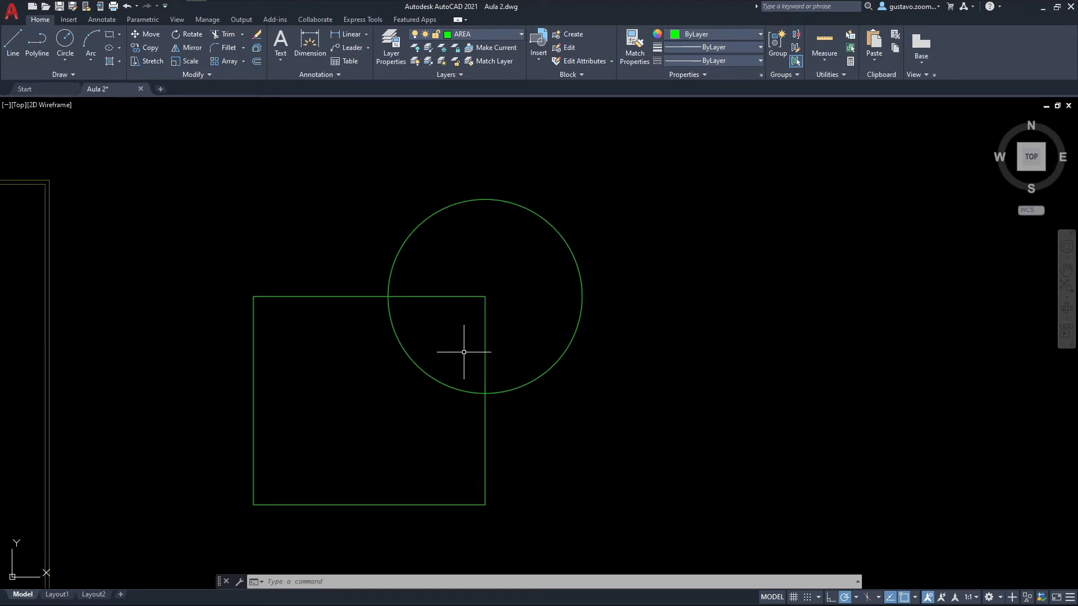
{"action": "type", "text": "tr"}
{"action": "key", "text": "Return"}
{"action": "left_click", "coordinate": [456, 297]}
{"action": "left_click", "coordinate": [396, 327]}
{"action": "left_click", "coordinate": [484, 324]}
{"action": "key", "text": "Escape"}
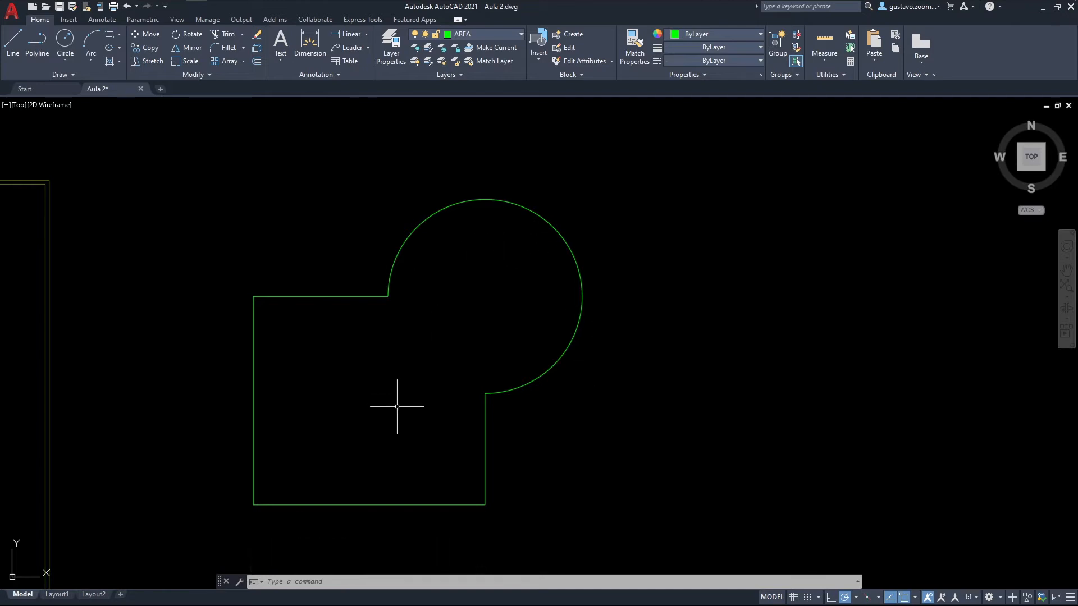
Move the combined rectangle-and-arc contour to the ALV_CON layer.
{"action": "scroll", "coordinate": [617, 449], "scroll_direction": "down", "scroll_amount": 2}
{"action": "left_click", "coordinate": [698, 513]}
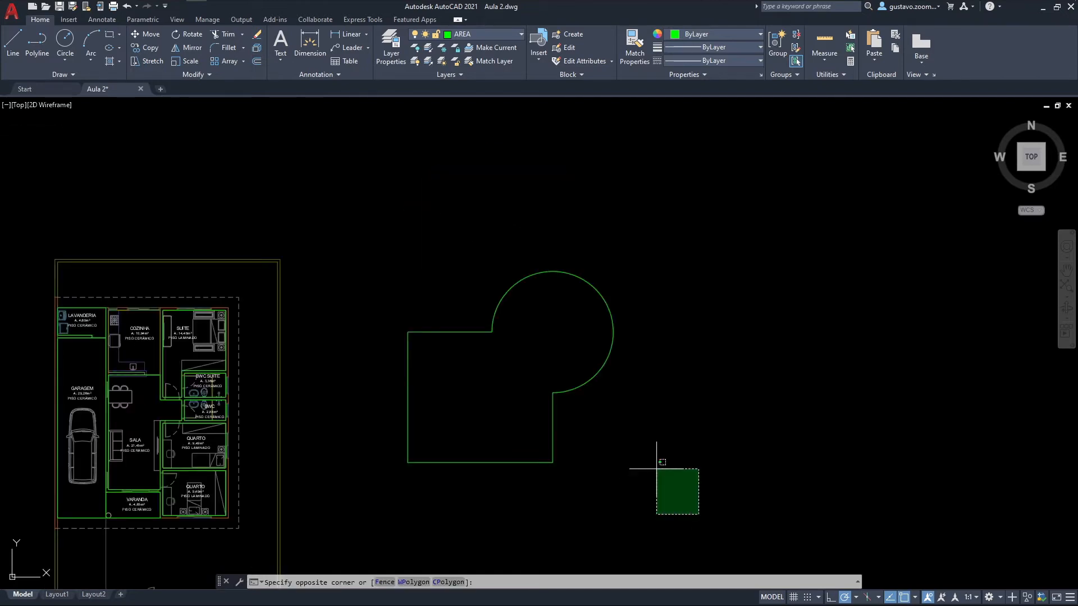
{"action": "left_click", "coordinate": [405, 240]}
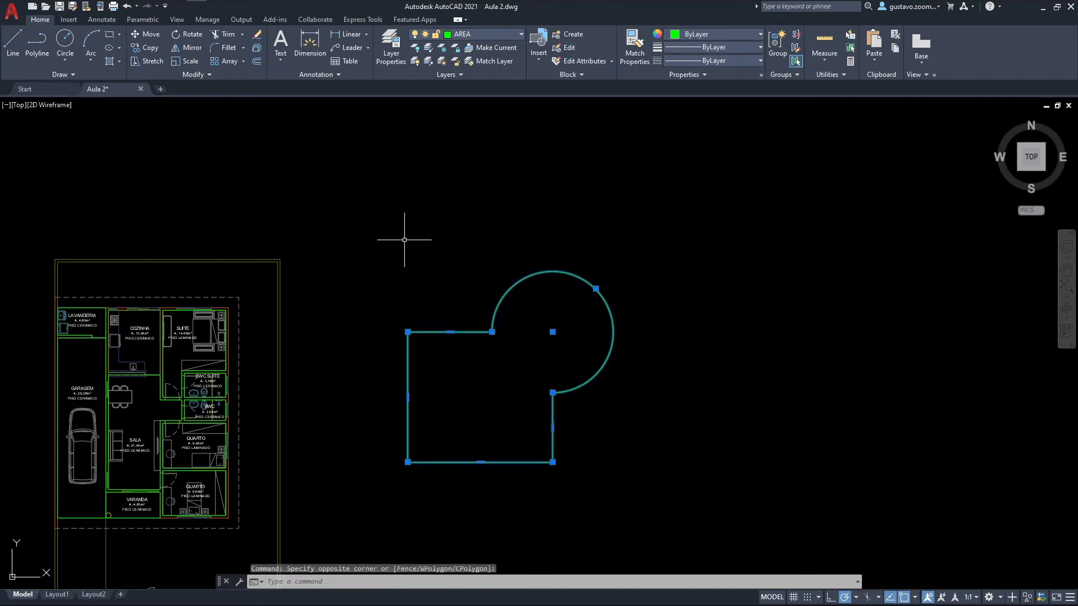
{"action": "left_click", "coordinate": [492, 32]}
{"action": "scroll", "coordinate": [484, 151], "scroll_direction": "up", "scroll_amount": 2}
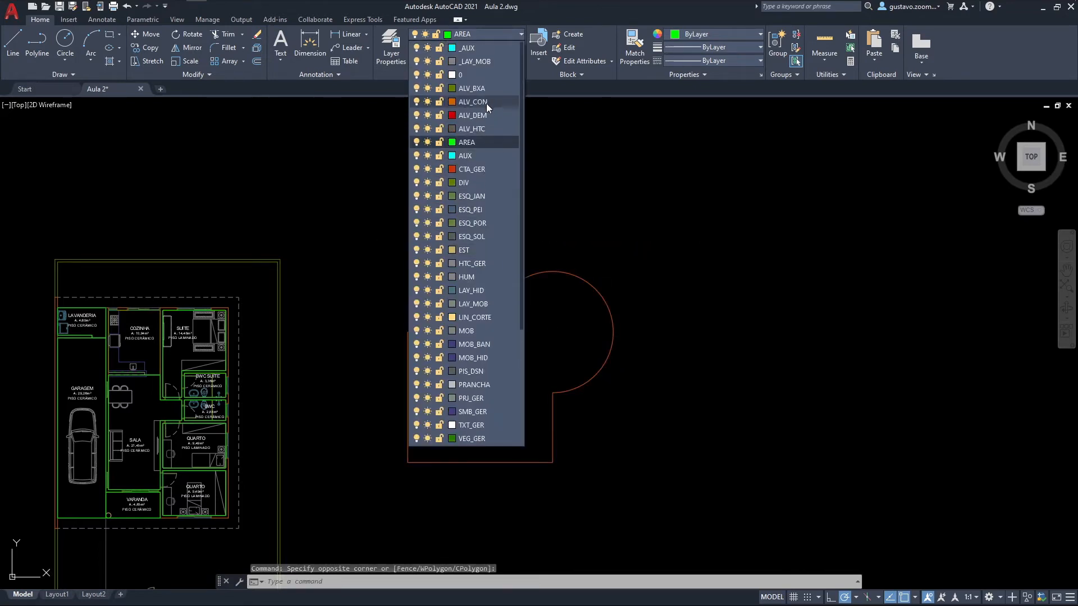
{"action": "left_click", "coordinate": [486, 103]}
{"action": "scroll", "coordinate": [518, 307], "scroll_direction": "up", "scroll_amount": 5}
{"action": "key", "text": "Escape"}
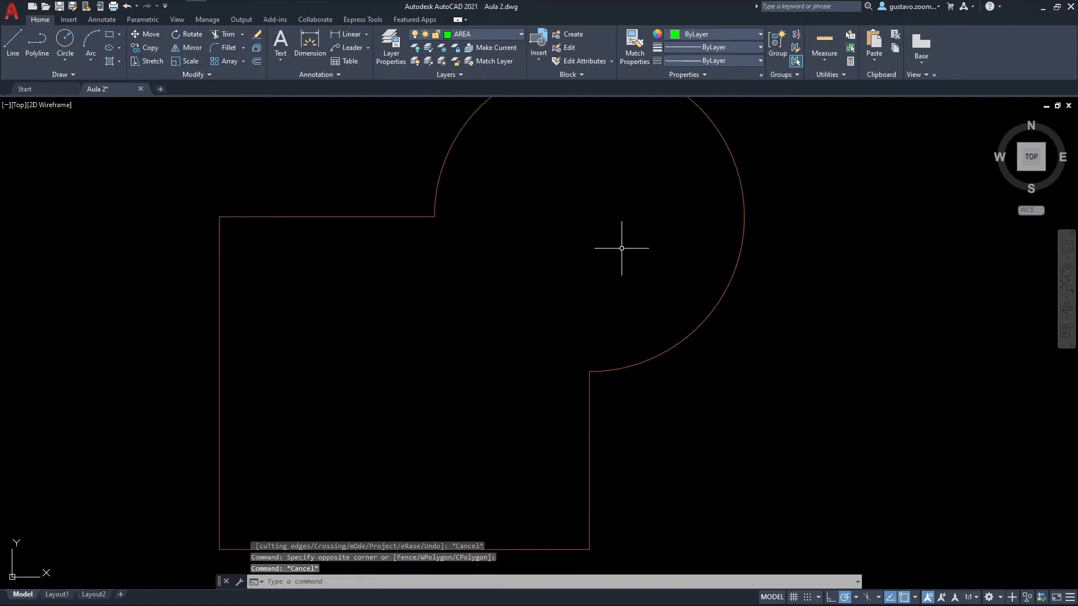
Start an area measurement at the contour's lower-left corner, continuing through its lower-right corner to the arc's lower endpoint.
{"action": "scroll", "coordinate": [621, 248], "scroll_direction": "down", "scroll_amount": 2}
{"action": "middle_click_drag", "start_coordinate": [587, 318], "coordinate": [590, 337]}
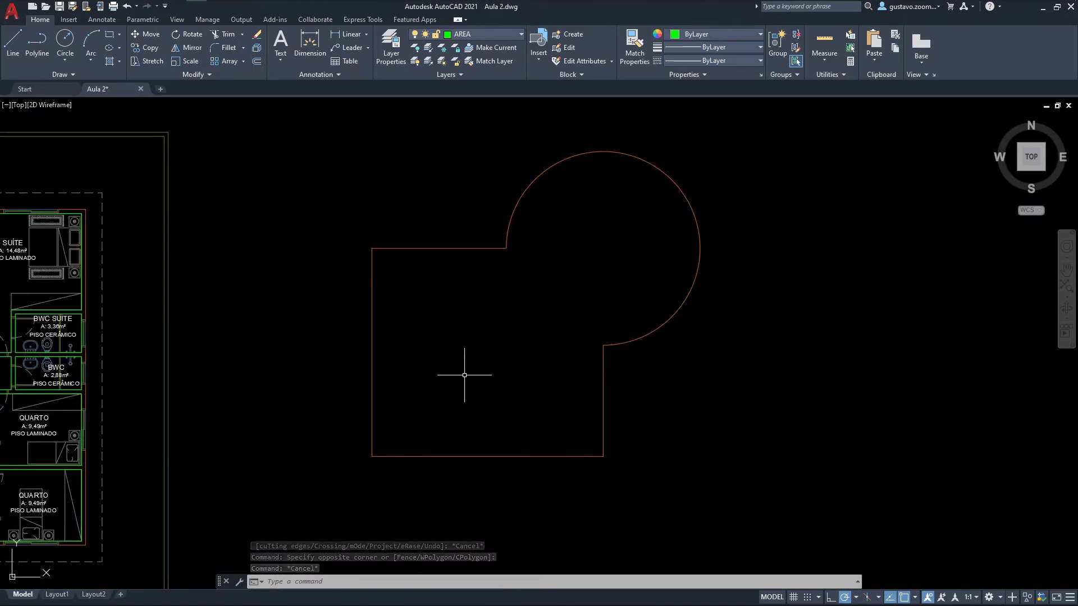
{"action": "type", "text": "area"}
{"action": "key", "text": "Return"}
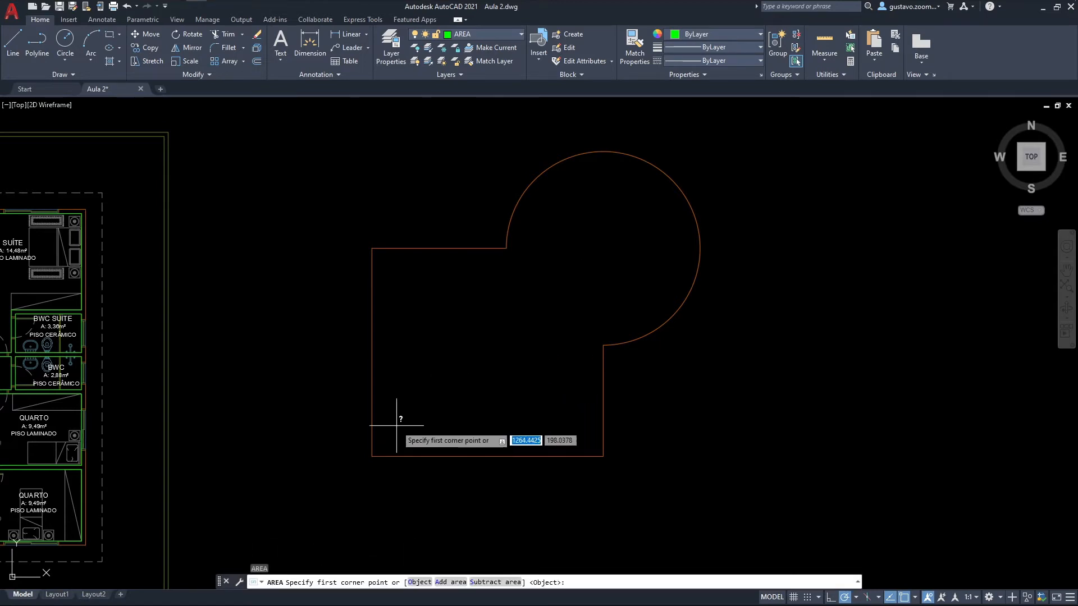
{"action": "left_click", "coordinate": [372, 456]}
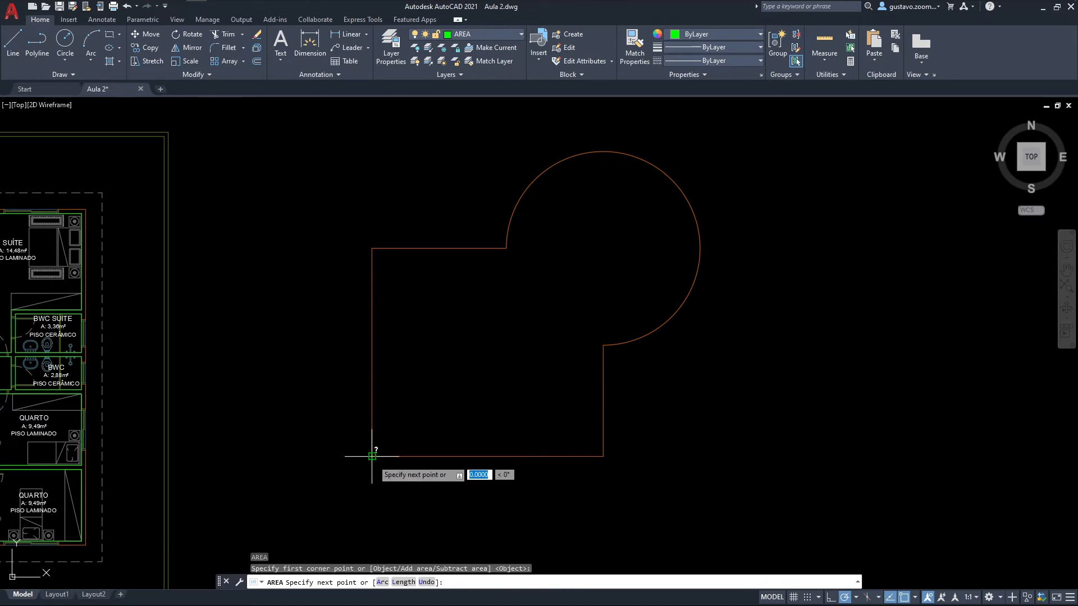
{"action": "left_click", "coordinate": [603, 456]}
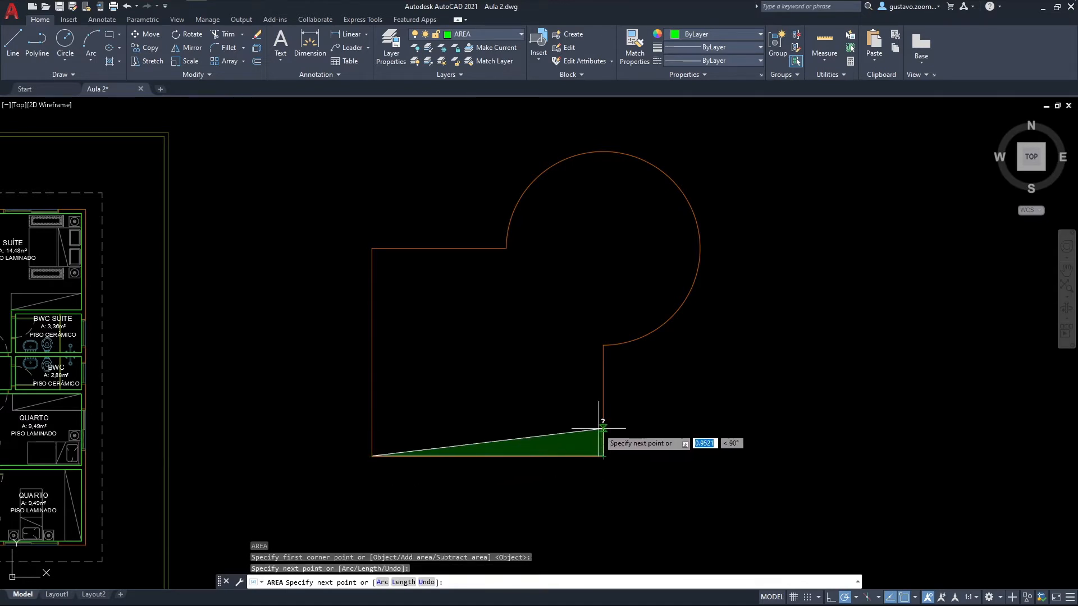
{"action": "left_click", "coordinate": [603, 345]}
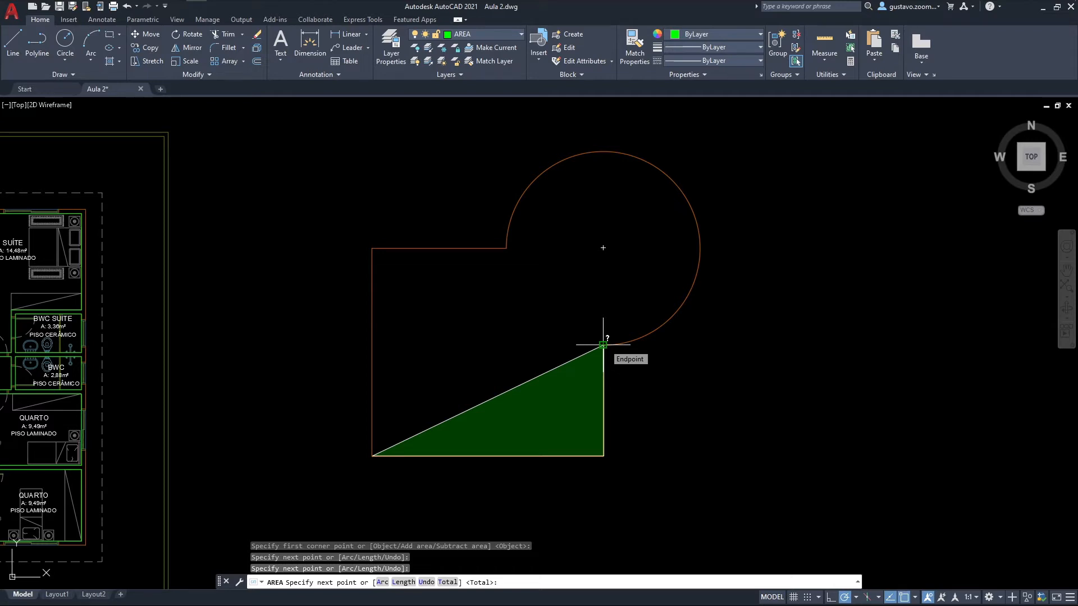
Try to follow the arc in the area measurement with closely spaced points, inspect their fit, and cancel the measurement.
{"action": "scroll", "coordinate": [603, 345], "scroll_direction": "up", "scroll_amount": 5}
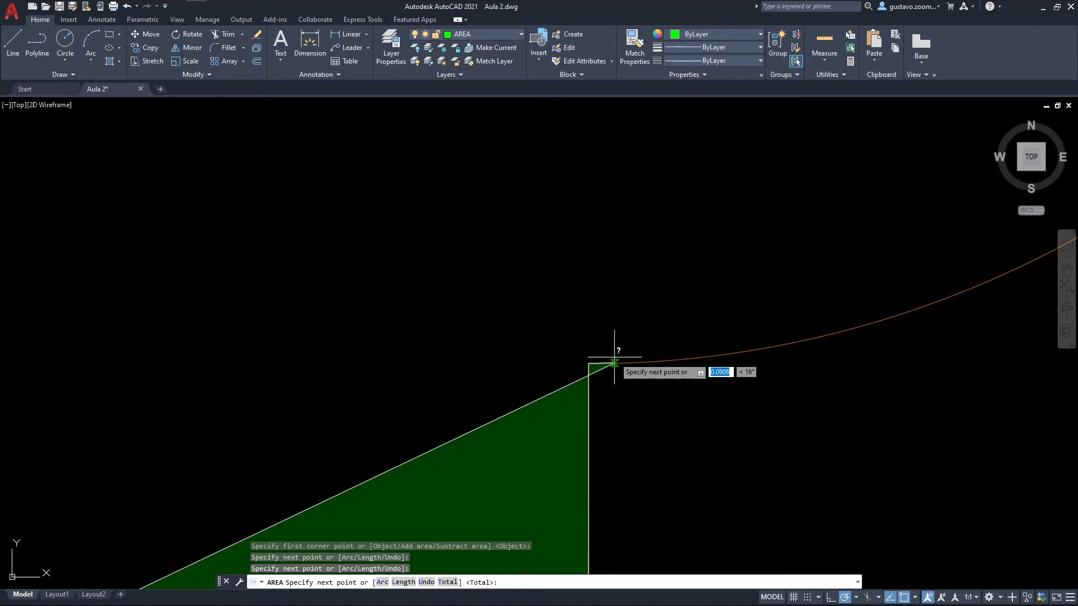
{"action": "left_click", "coordinate": [604, 345]}
{"action": "left_click", "coordinate": [656, 360]}
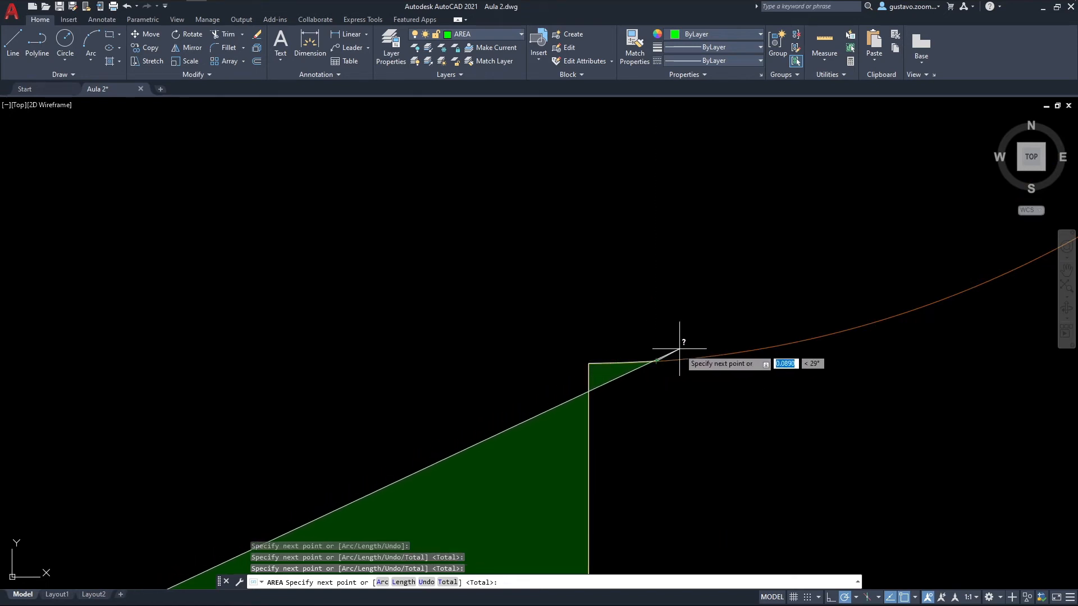
{"action": "left_click", "coordinate": [691, 359]}
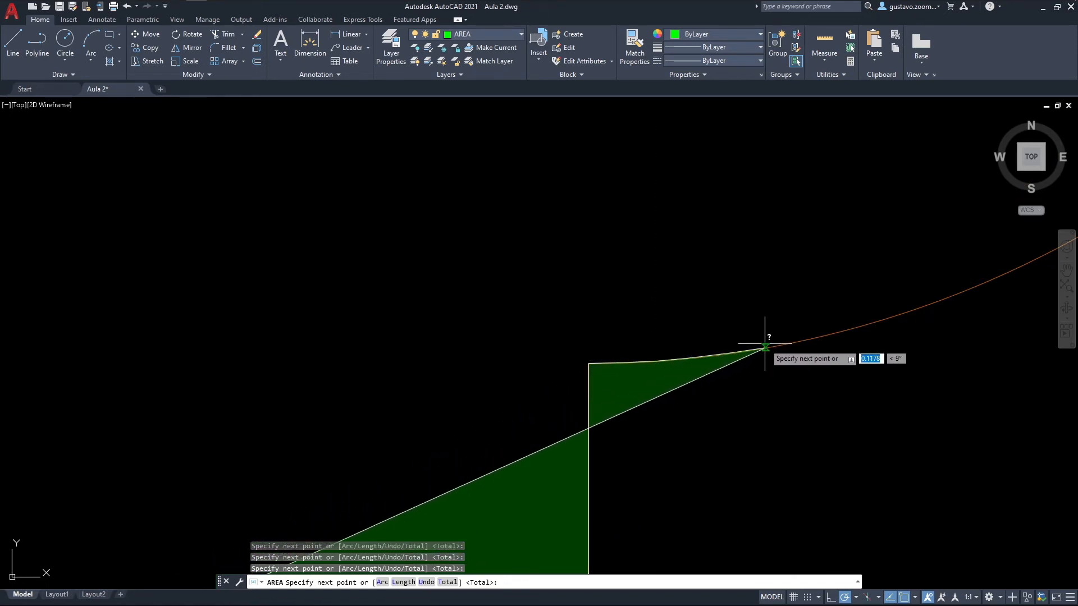
{"action": "left_click", "coordinate": [797, 341]}
{"action": "scroll", "coordinate": [789, 339], "scroll_direction": "up", "scroll_amount": 8}
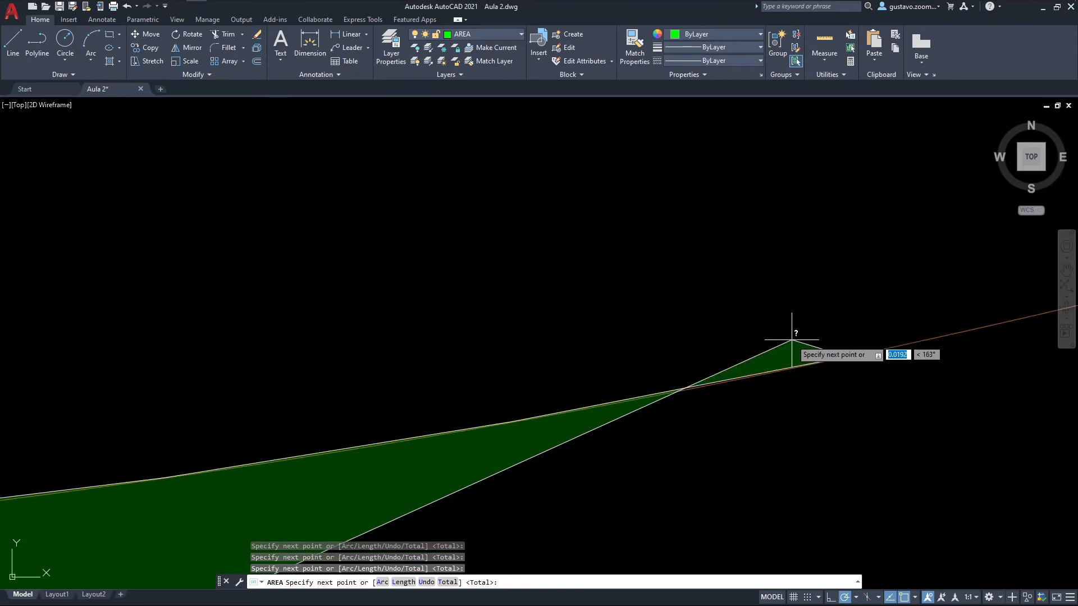
{"action": "scroll", "coordinate": [415, 316], "scroll_direction": "up", "scroll_amount": 5}
{"action": "middle_click_drag", "start_coordinate": [440, 313], "coordinate": [236, 116]}
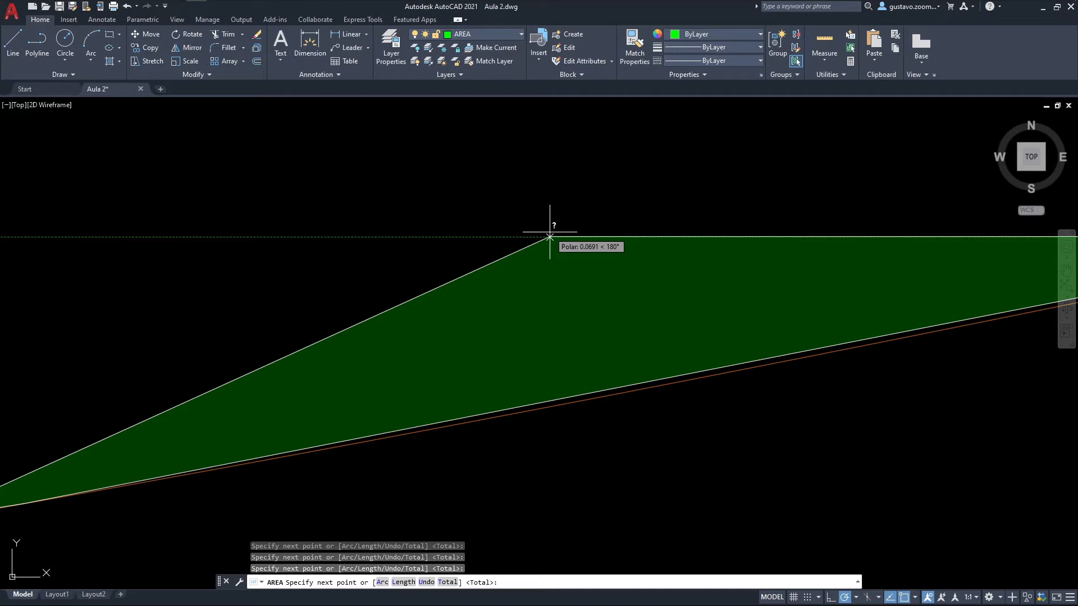
{"action": "scroll", "coordinate": [550, 236], "scroll_direction": "down", "scroll_amount": 6}
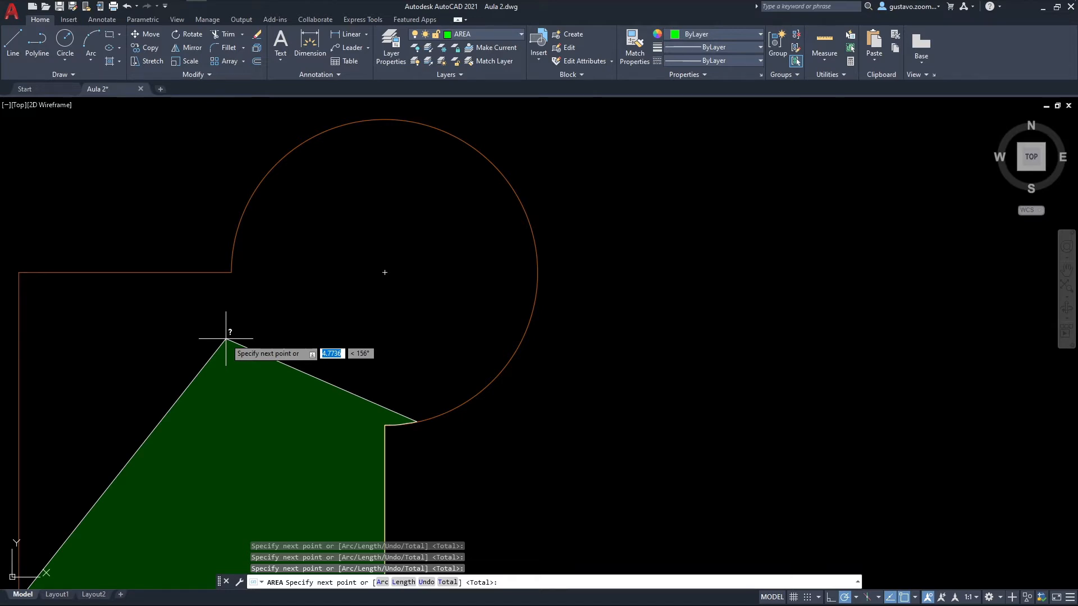
{"action": "key", "text": "Escape"}
Try to trace the contour with a polyline from the rectangle's upper-left corner, using short straight segments along the arc.
{"action": "type", "text": "pl"}
{"action": "key", "text": "Return"}
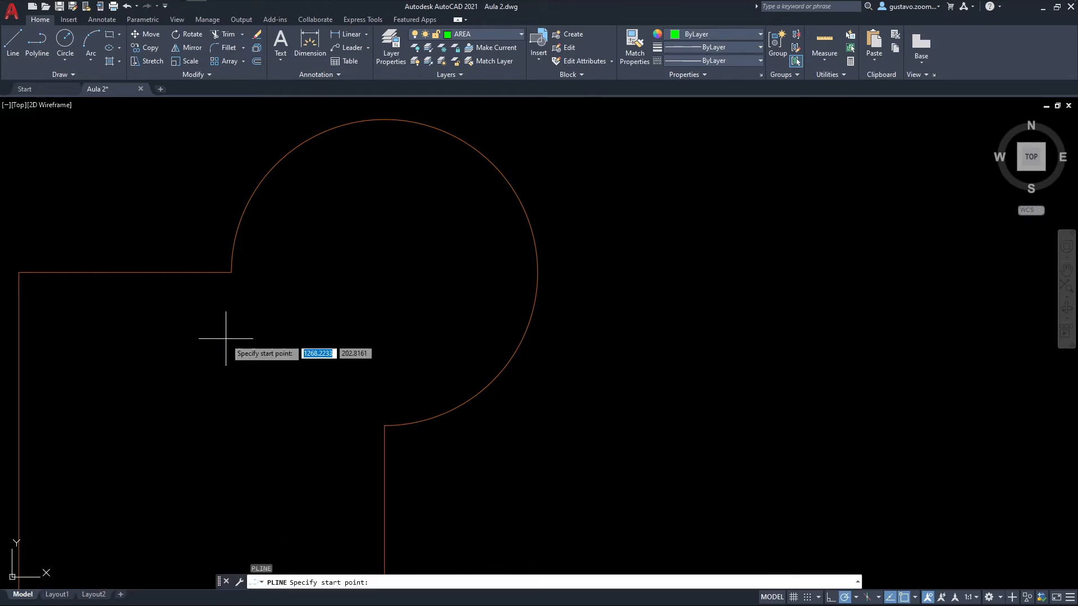
{"action": "left_click", "coordinate": [18, 272]}
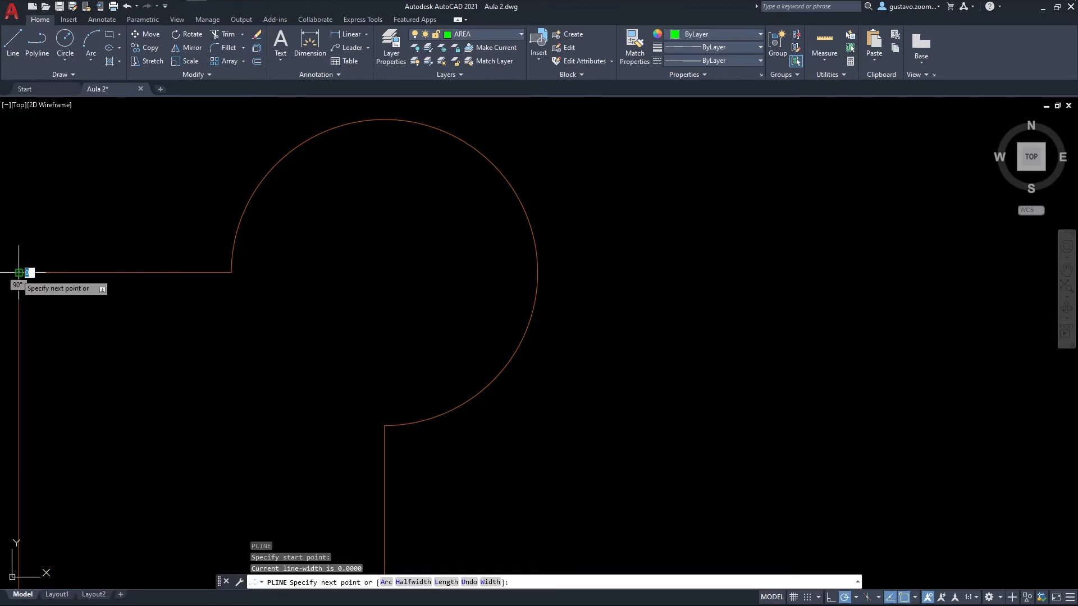
{"action": "left_click", "coordinate": [225, 272]}
{"action": "scroll", "coordinate": [228, 258], "scroll_direction": "up", "scroll_amount": 5}
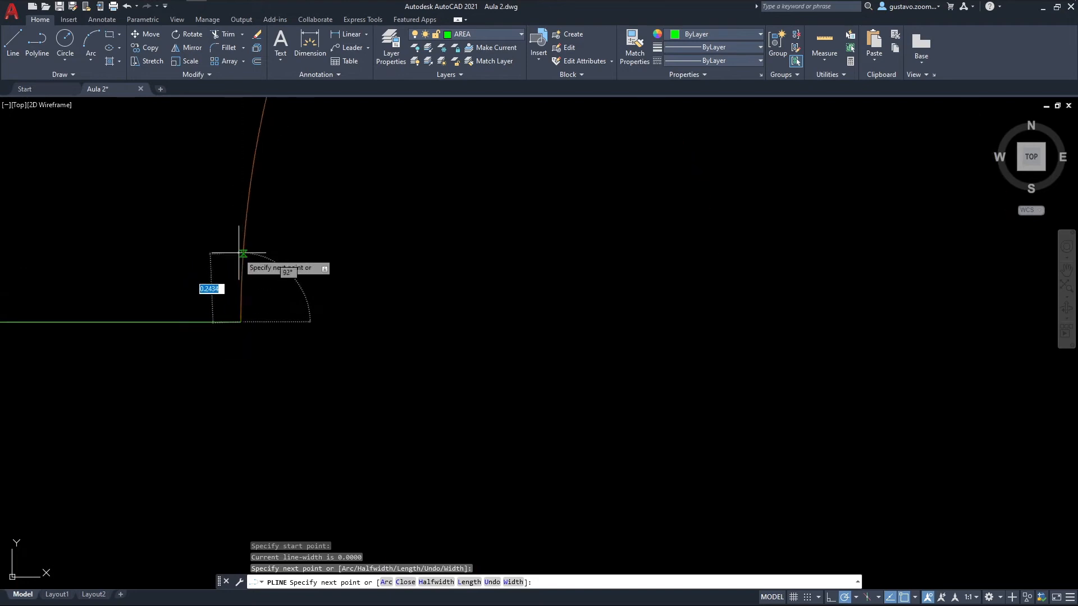
{"action": "left_click", "coordinate": [252, 187]}
{"action": "left_click", "coordinate": [261, 144]}
{"action": "scroll", "coordinate": [262, 147], "scroll_direction": "up", "scroll_amount": 8}
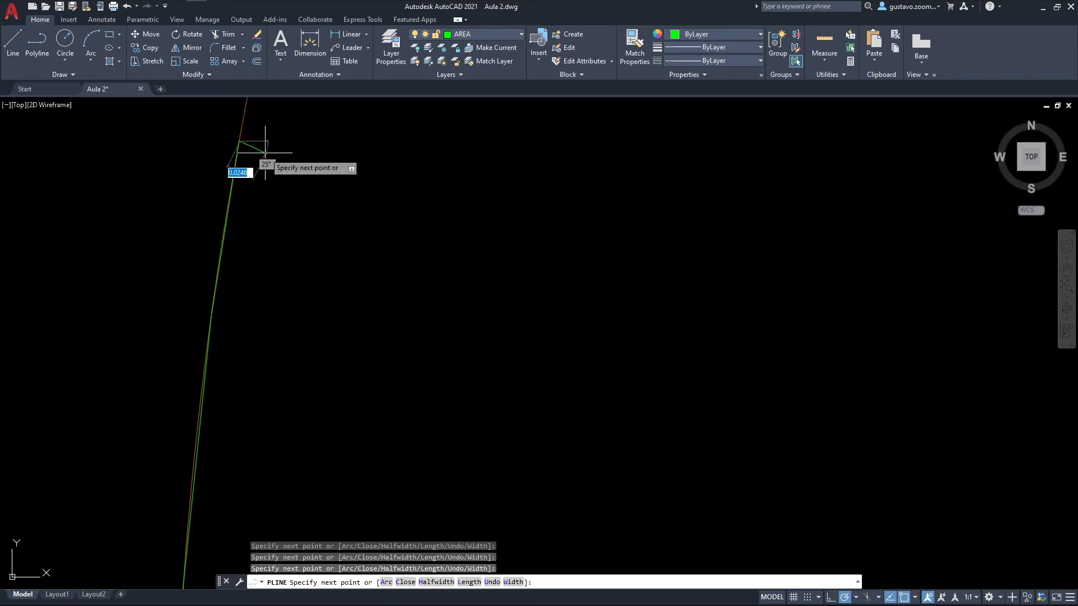
{"action": "scroll", "coordinate": [250, 370], "scroll_direction": "up", "scroll_amount": 5}
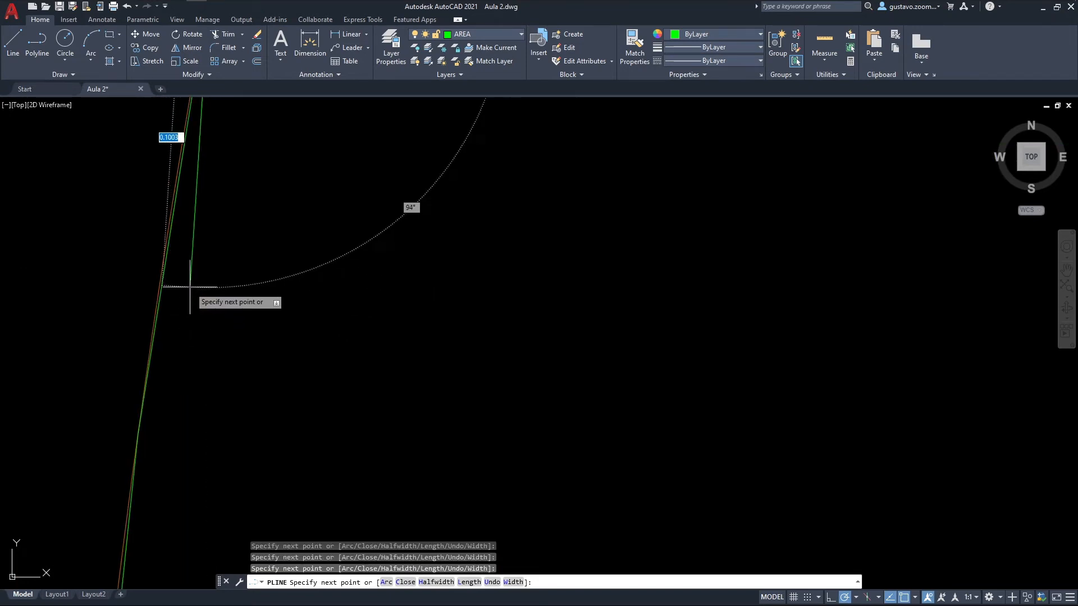
{"action": "scroll", "coordinate": [175, 256], "scroll_direction": "up", "scroll_amount": 4}
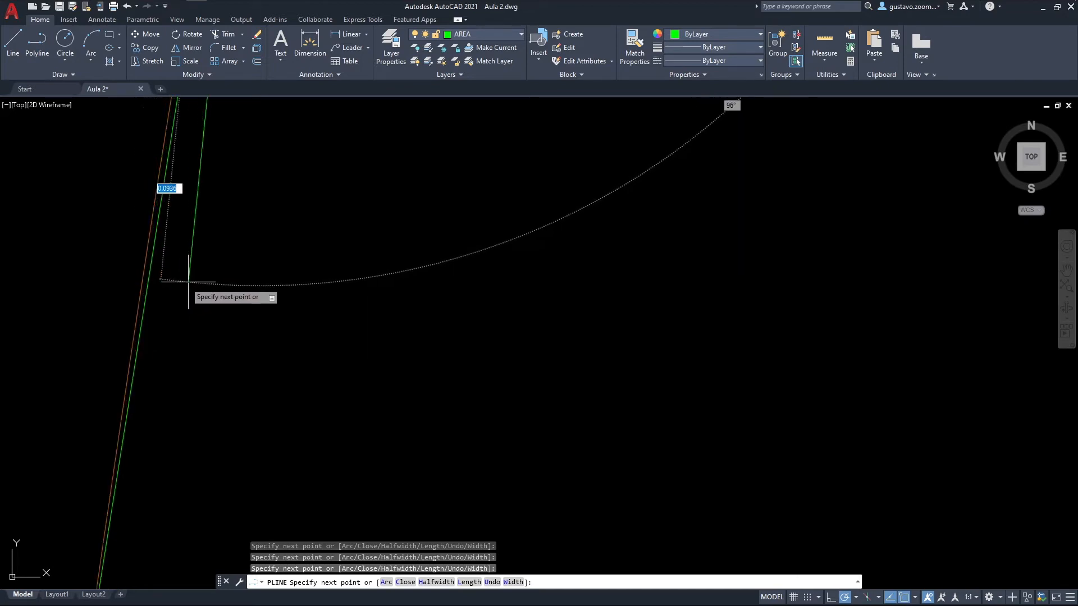
{"action": "key", "text": "Escape"}
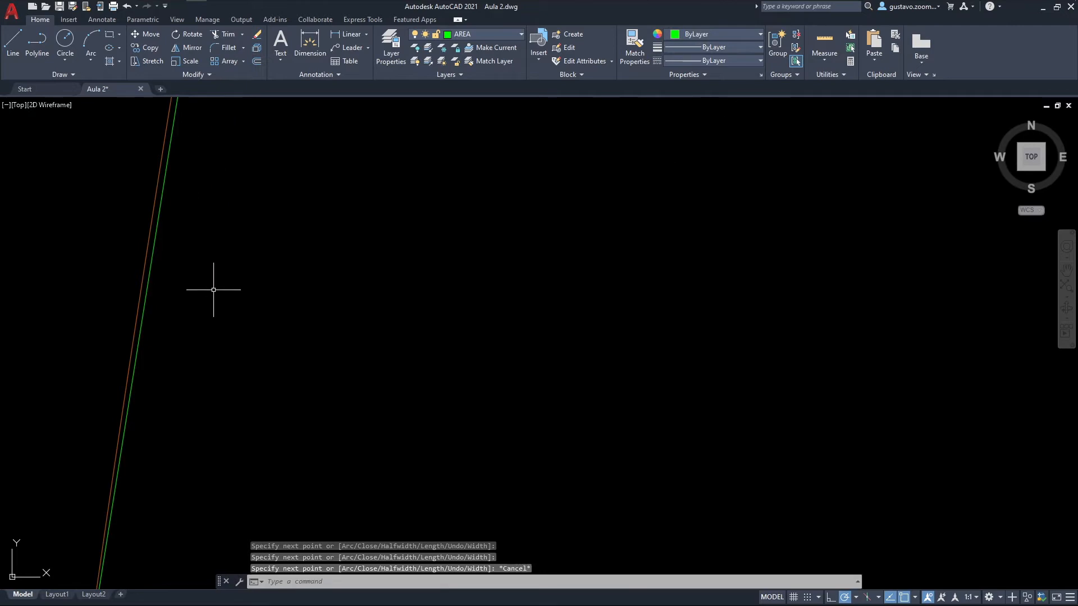
Delete the partial polyline traced over the contour.
{"action": "left_click", "coordinate": [162, 219]}
{"action": "left_click", "coordinate": [156, 224]}
{"action": "key", "text": "Delete"}
Offset the arc and the rectangle outline outward by 0.15 to form double wall lines.
{"action": "scroll", "coordinate": [386, 233], "scroll_direction": "down", "scroll_amount": 5}
{"action": "scroll", "coordinate": [385, 231], "scroll_direction": "down", "scroll_amount": 6}
{"action": "scroll", "coordinate": [404, 239], "scroll_direction": "up", "scroll_amount": 4}
{"action": "scroll", "coordinate": [424, 244], "scroll_direction": "down", "scroll_amount": 2}
{"action": "middle_click_drag", "start_coordinate": [456, 237], "coordinate": [431, 293]}
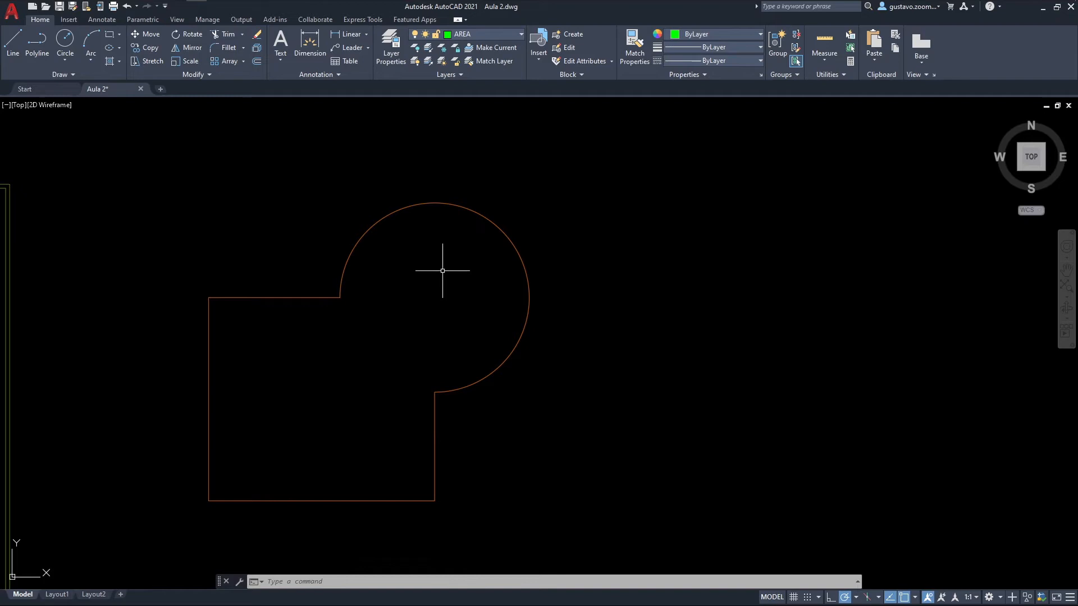
{"action": "middle_click_drag", "start_coordinate": [442, 271], "coordinate": [432, 285]}
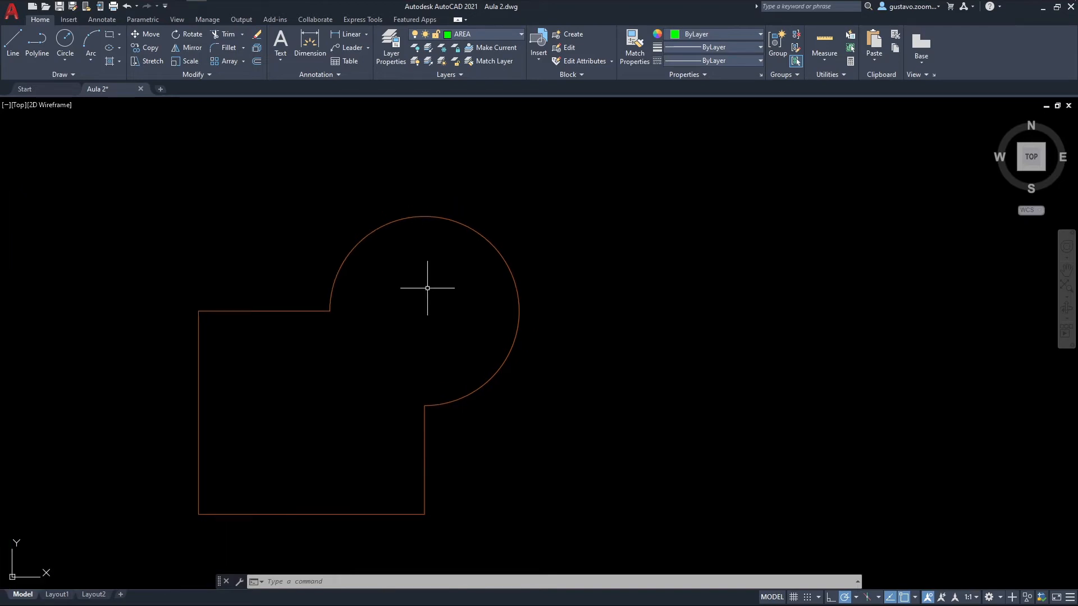
{"action": "type", "text": "o"}
{"action": "key", "text": "Return"}
{"action": "type", "text": ".15"}
{"action": "key", "text": "Return"}
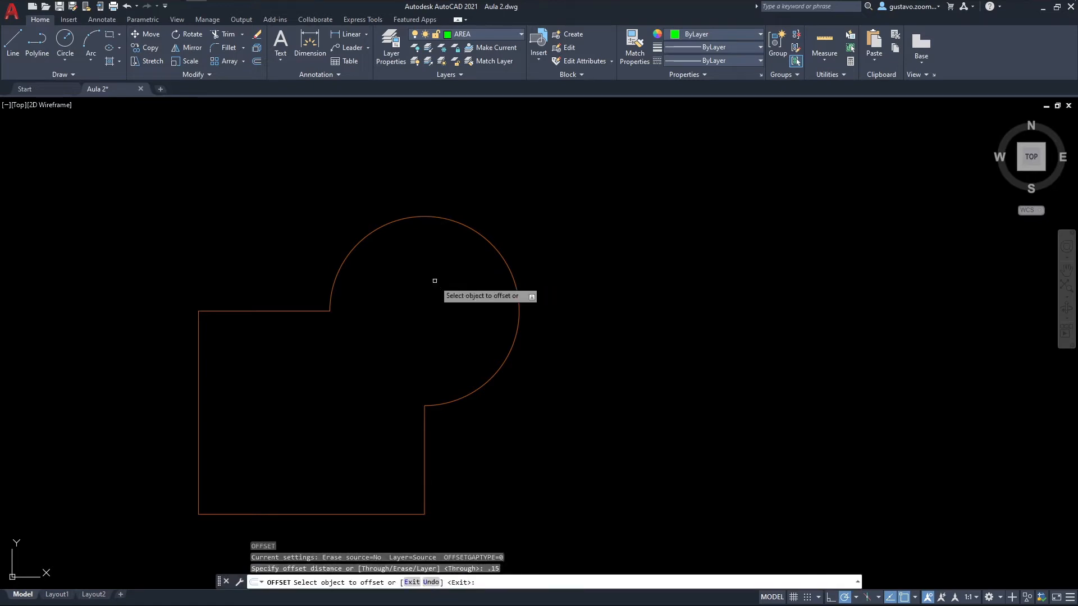
{"action": "left_click", "coordinate": [435, 216]}
{"action": "left_click", "coordinate": [440, 185]}
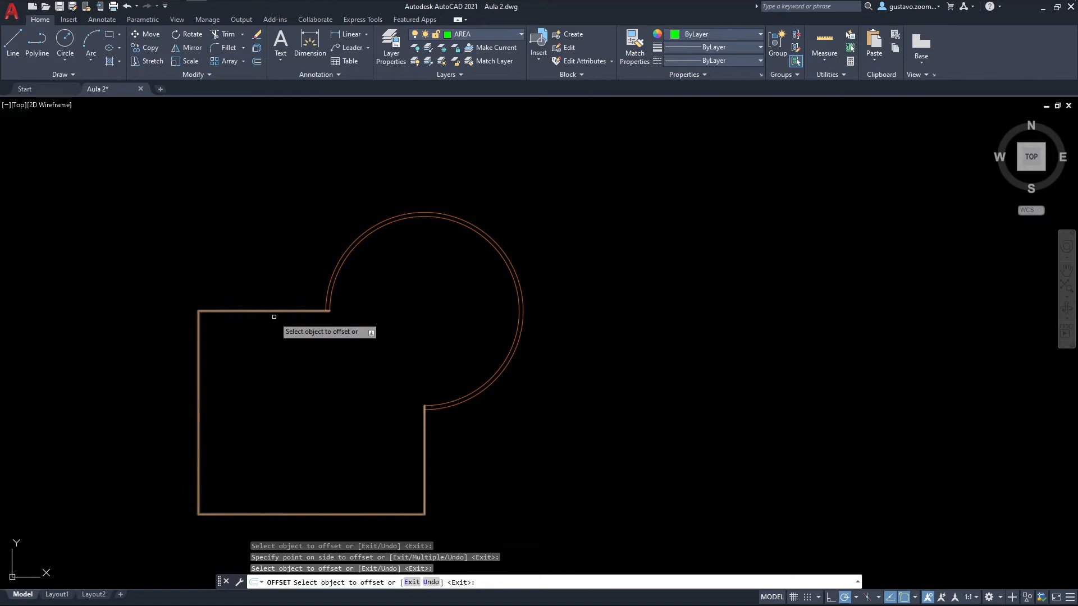
{"action": "left_click", "coordinate": [274, 309]}
{"action": "left_click", "coordinate": [284, 271]}
{"action": "key", "text": "Escape"}
Draw two short vertical lines across the bottom wall near its left end as the sides of an opening.
{"action": "scroll", "coordinate": [298, 440], "scroll_direction": "up", "scroll_amount": 4}
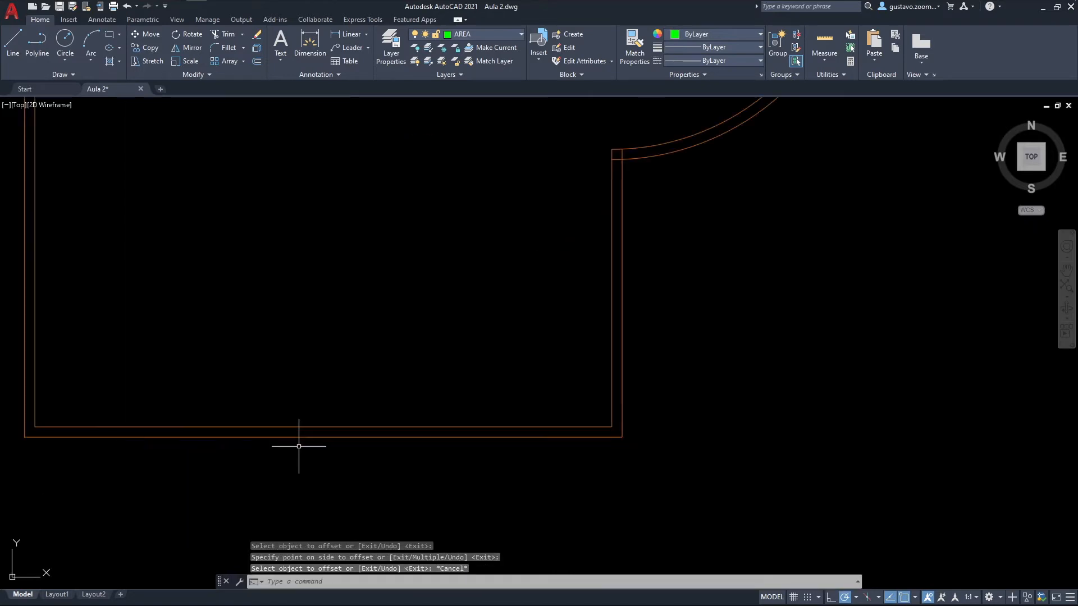
{"action": "type", "text": "l"}
{"action": "key", "text": "Return"}
{"action": "left_click", "coordinate": [139, 431]}
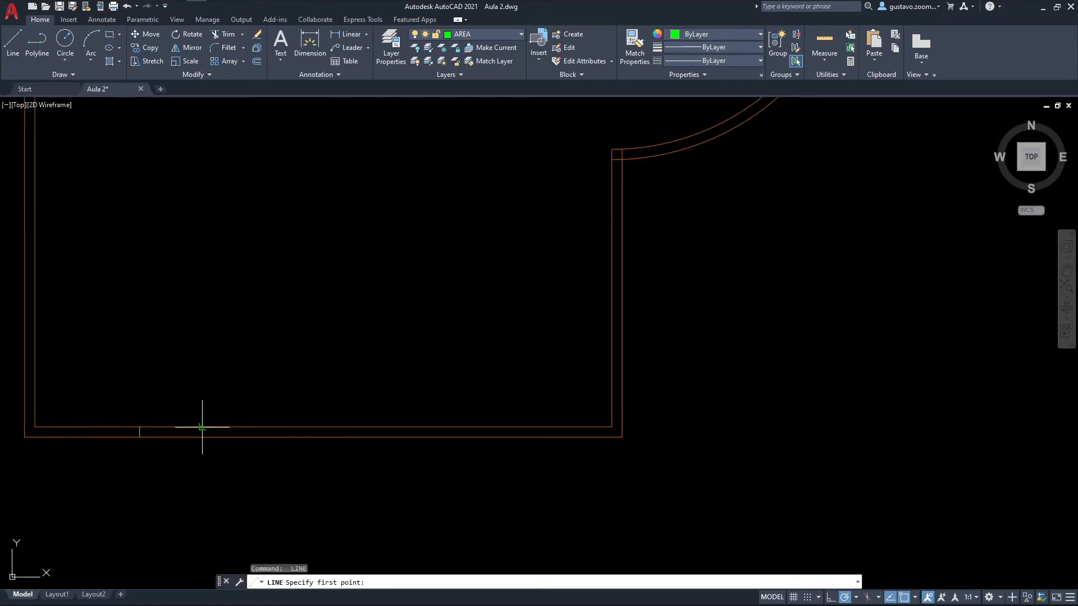
{"action": "key", "text": "Escape"}
Trim both bottom wall lines between the two short vertical lines to create the opening.
{"action": "left_click", "coordinate": [188, 420]}
{"action": "left_click", "coordinate": [178, 440]}
{"action": "type", "text": "tr"}
{"action": "key", "text": "Return"}
{"action": "key", "text": "Escape"}
{"action": "key", "text": "Escape"}
{"action": "type", "text": "tr"}
{"action": "key", "text": "Return"}
{"action": "left_click", "coordinate": [184, 411]}
{"action": "left_click", "coordinate": [174, 452]}
{"action": "key", "text": "Escape"}
Match the properties of the opening's short end lines to those of the wall line.
{"action": "type", "text": "ma"}
{"action": "key", "text": "Return"}
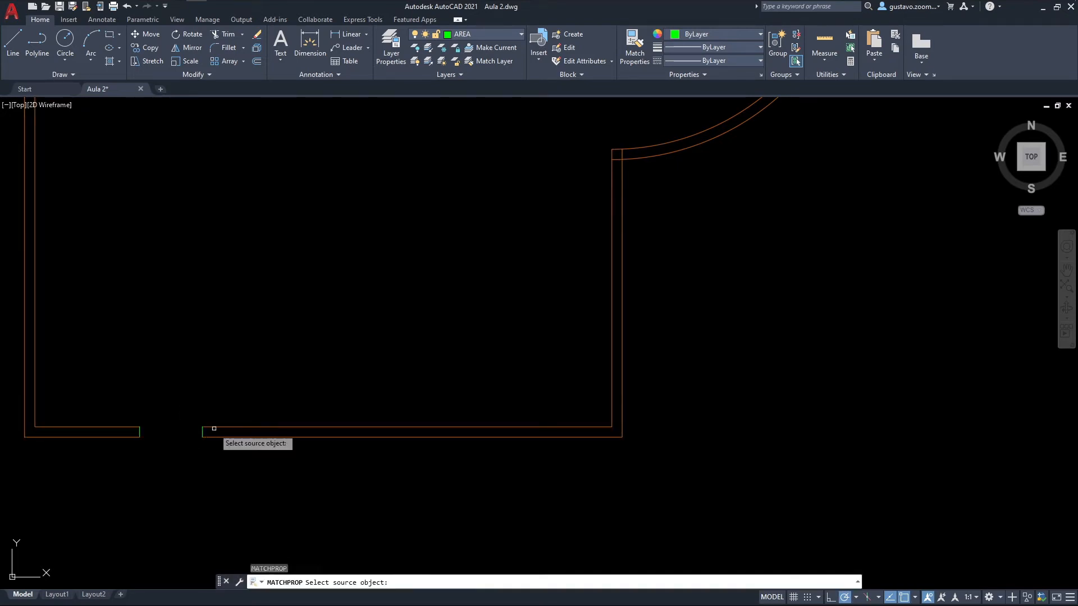
{"action": "left_click", "coordinate": [214, 427]}
{"action": "left_click", "coordinate": [212, 414]}
{"action": "key", "text": "Escape"}
Draw a line across the bottom wall's opening between the inner corners of its two ends.
{"action": "scroll", "coordinate": [211, 445], "scroll_direction": "down", "scroll_amount": 4}
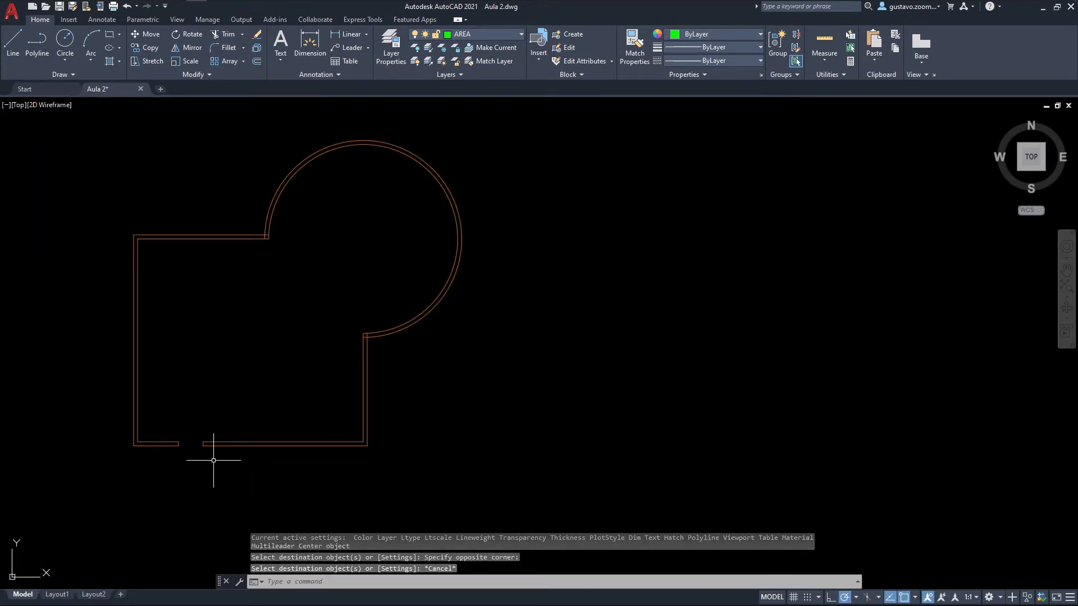
{"action": "middle_click_drag", "start_coordinate": [217, 447], "coordinate": [292, 451]}
{"action": "scroll", "coordinate": [297, 394], "scroll_direction": "up", "scroll_amount": 2}
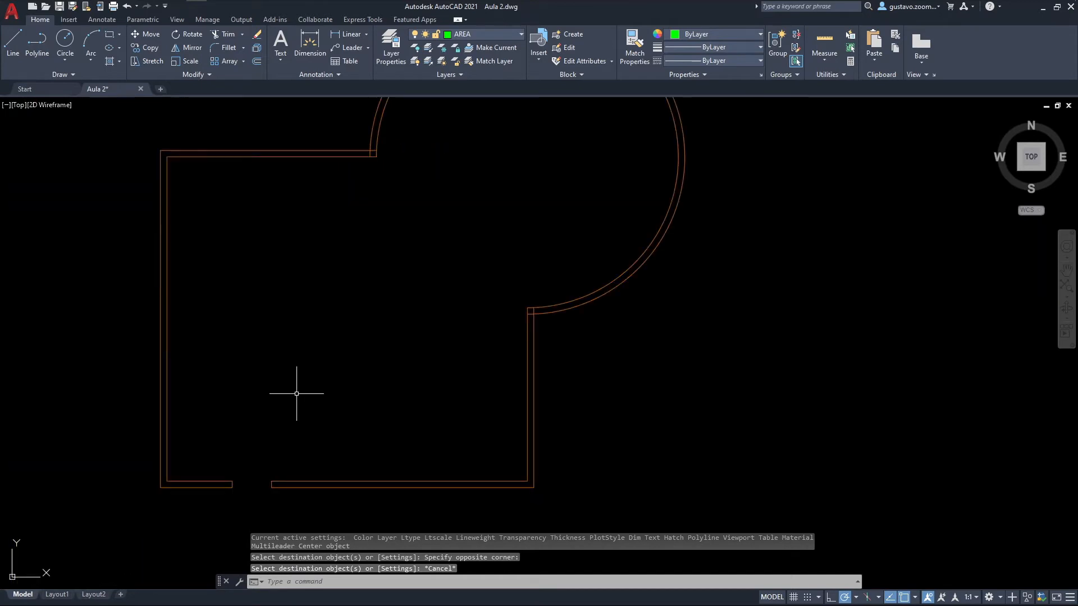
{"action": "scroll", "coordinate": [297, 394], "scroll_direction": "down", "scroll_amount": 2}
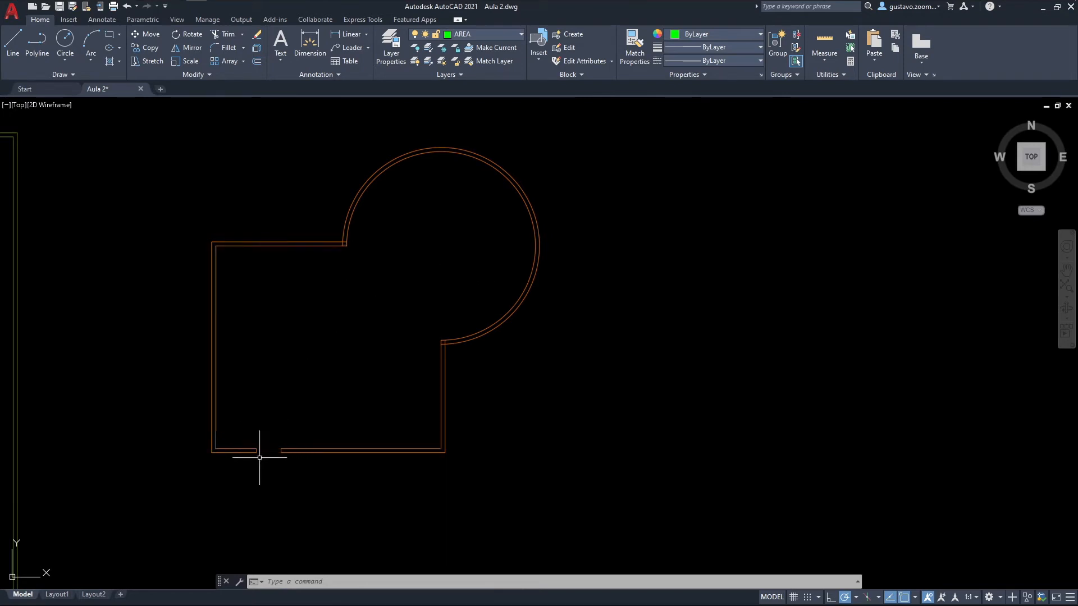
{"action": "scroll", "coordinate": [290, 459], "scroll_direction": "up", "scroll_amount": 6}
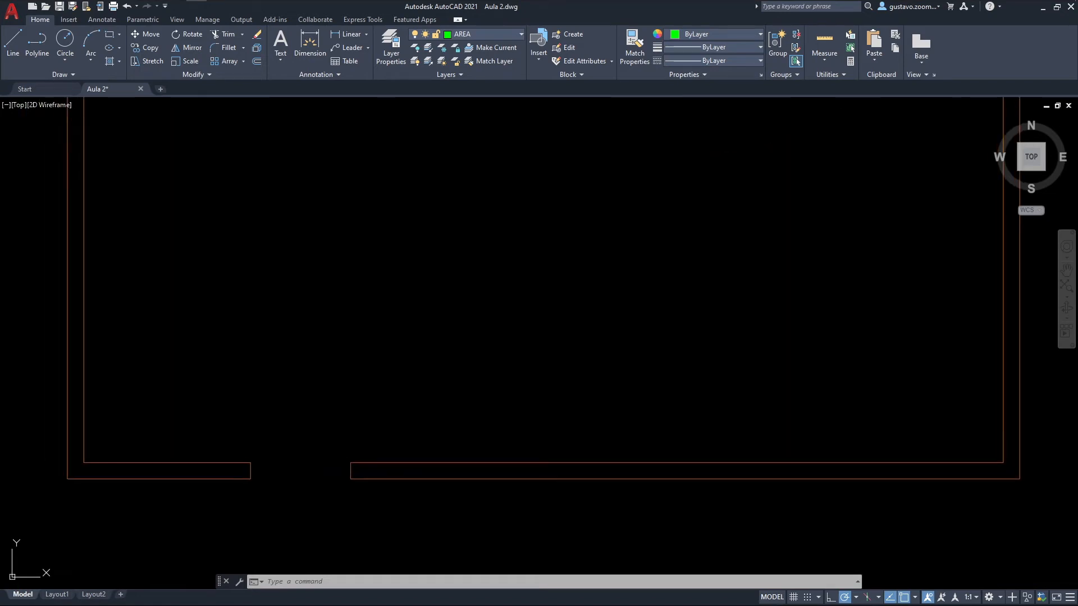
{"action": "type", "text": "l"}
{"action": "key", "text": "Return"}
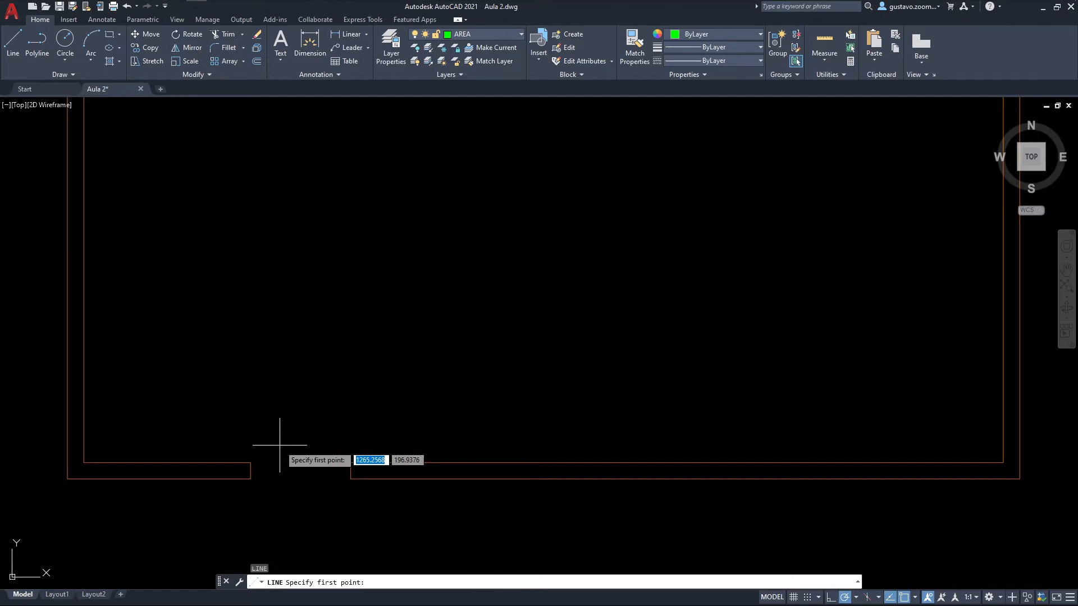
{"action": "left_click", "coordinate": [250, 463]}
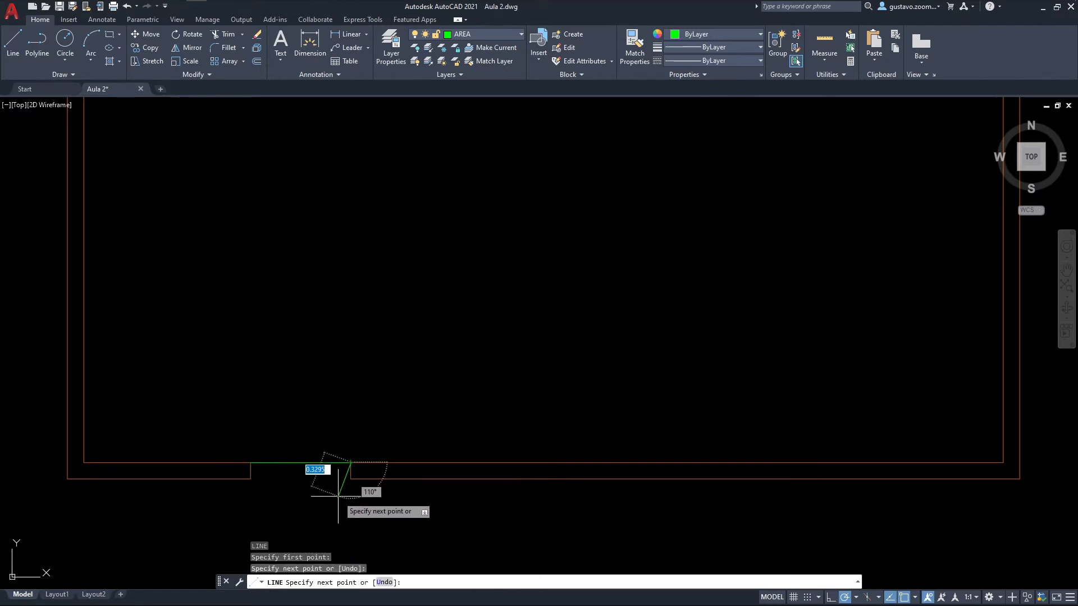
Finish the line that closes off the bottom wall's opening.
{"action": "key", "text": "Escape"}
{"action": "scroll", "coordinate": [332, 489], "scroll_direction": "down", "scroll_amount": 5}
{"action": "middle_click_drag", "start_coordinate": [330, 486], "coordinate": [230, 478]}
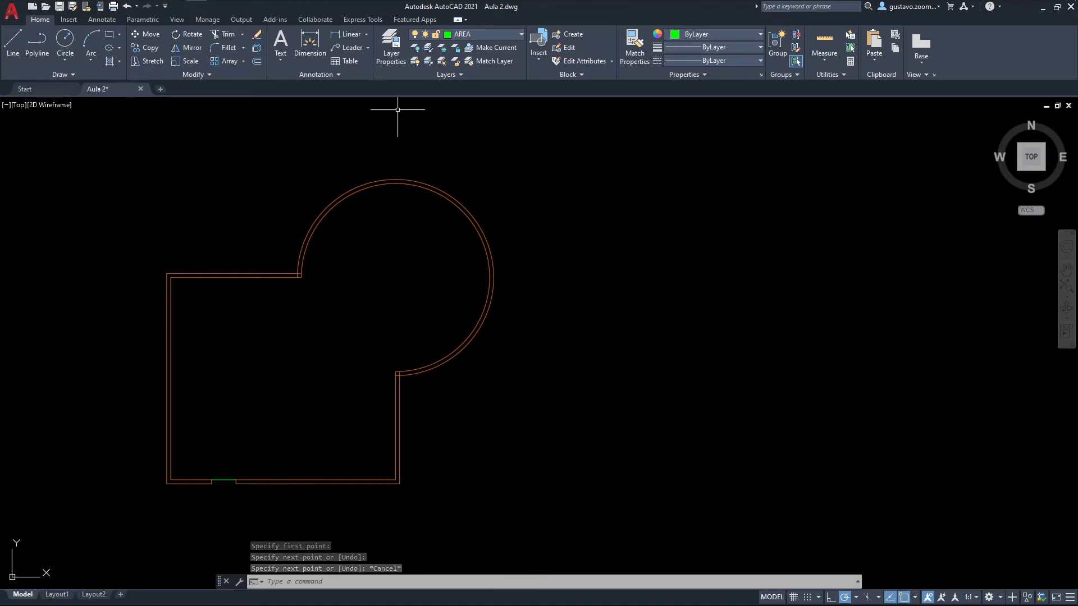
{"action": "mouse_move", "coordinate": [353, 370]}
{"action": "middle_mouse_down"}
{"action": "mouse_move", "coordinate": [411, 380]}
{"action": "mouse_move", "coordinate": [418, 365]}
{"action": "mouse_move", "coordinate": [537, 367]}
{"action": "middle_mouse_up"}
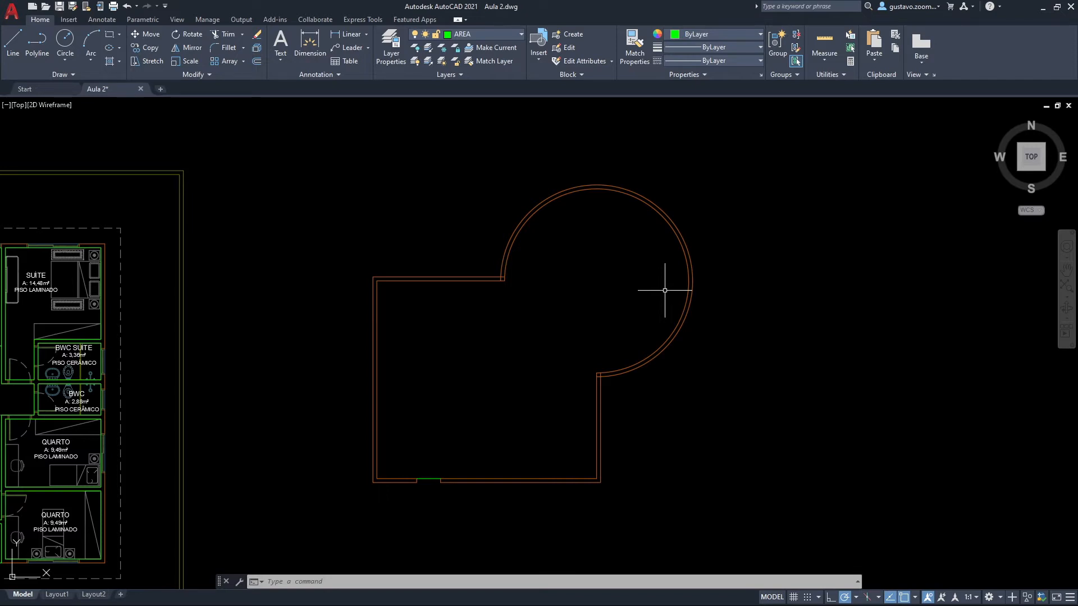
{"action": "left_click", "coordinate": [119, 63]}
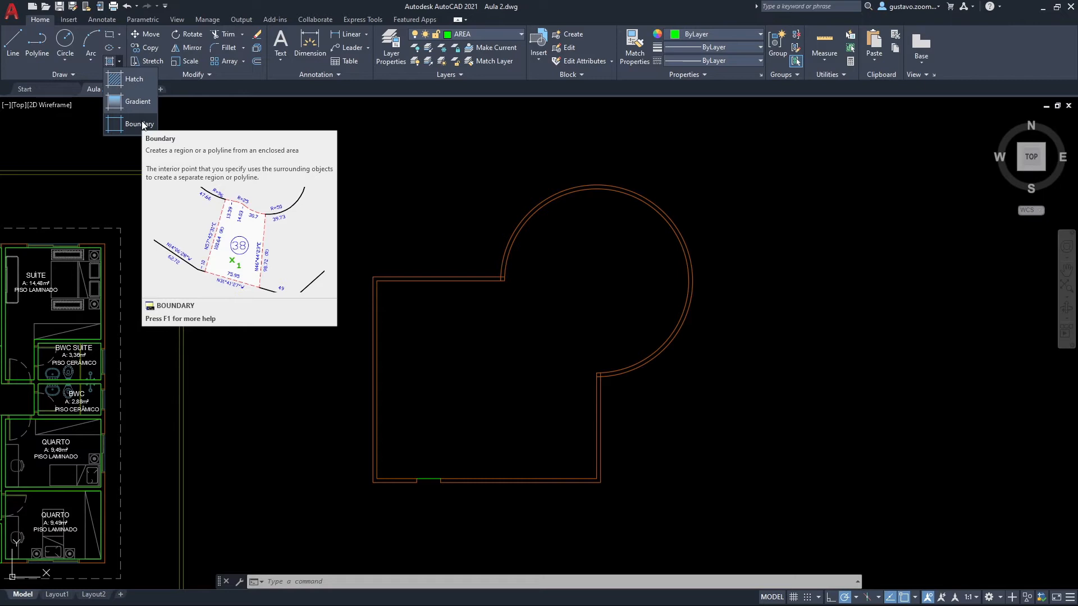
{"action": "scroll", "coordinate": [502, 261], "scroll_direction": "down", "scroll_amount": 3}
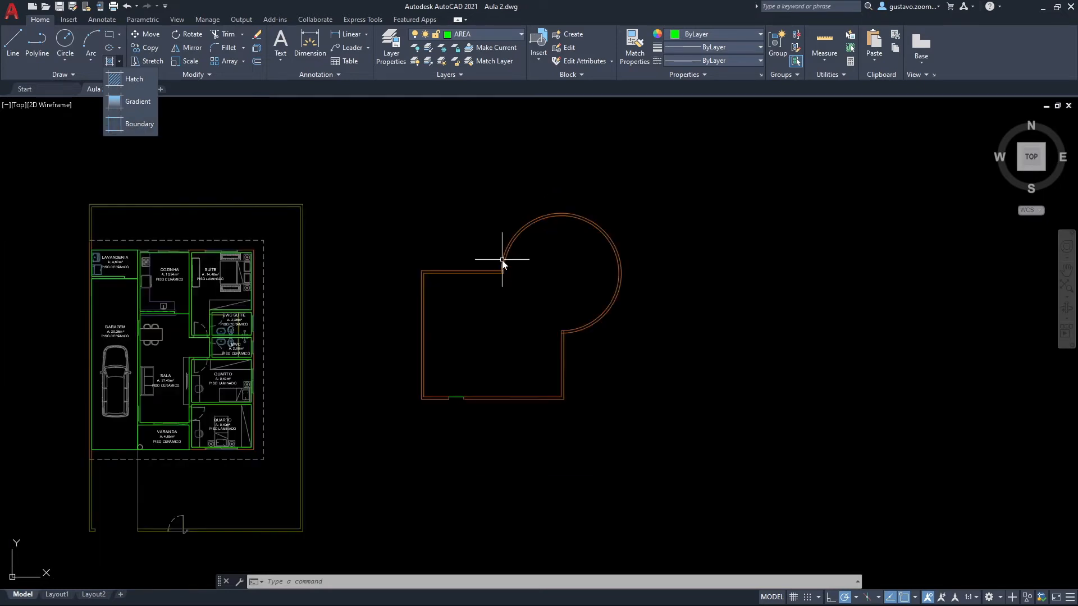
{"action": "scroll", "coordinate": [502, 260], "scroll_direction": "up", "scroll_amount": 3}
{"action": "key", "text": "Escape"}
Create a polyline boundary from an internal point inside the irregular walled shape.
{"action": "type", "text": "BO"}
{"action": "key", "text": "Return"}
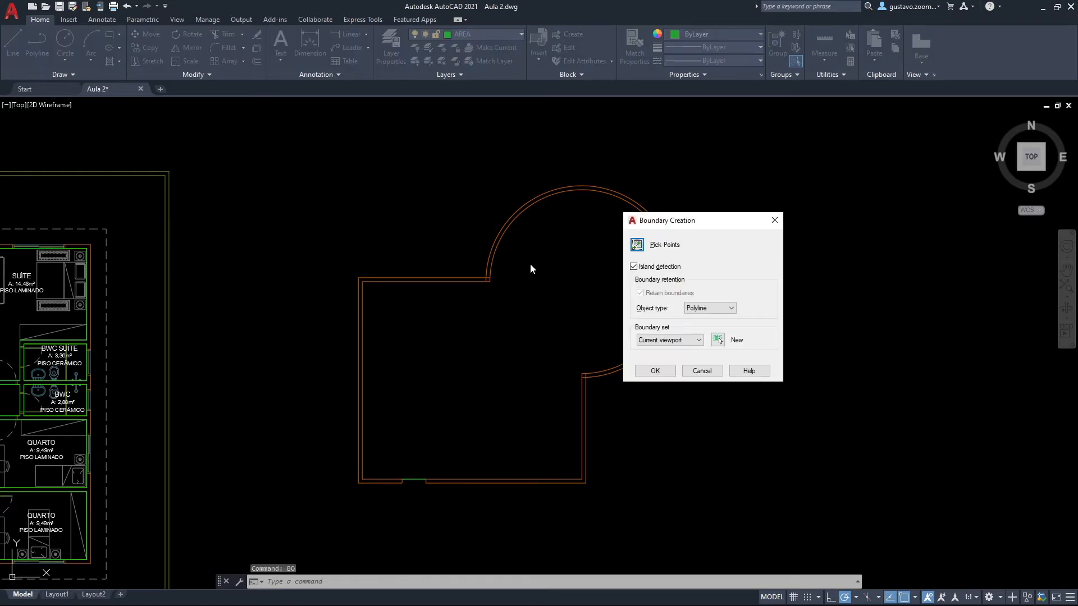
{"action": "left_click_drag", "start_coordinate": [667, 221], "coordinate": [768, 214]}
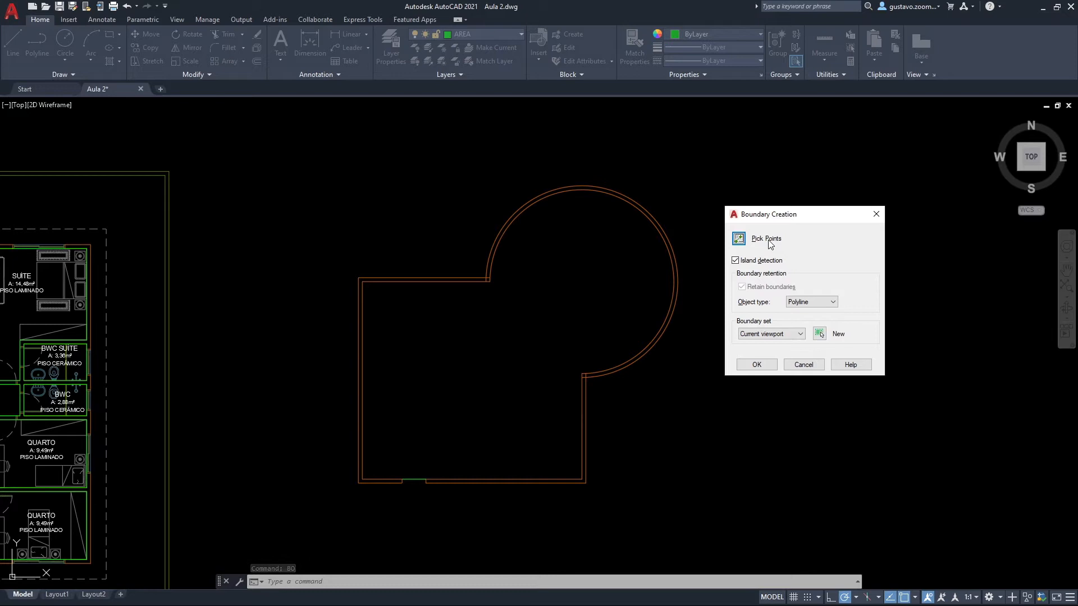
{"action": "left_click", "coordinate": [740, 239]}
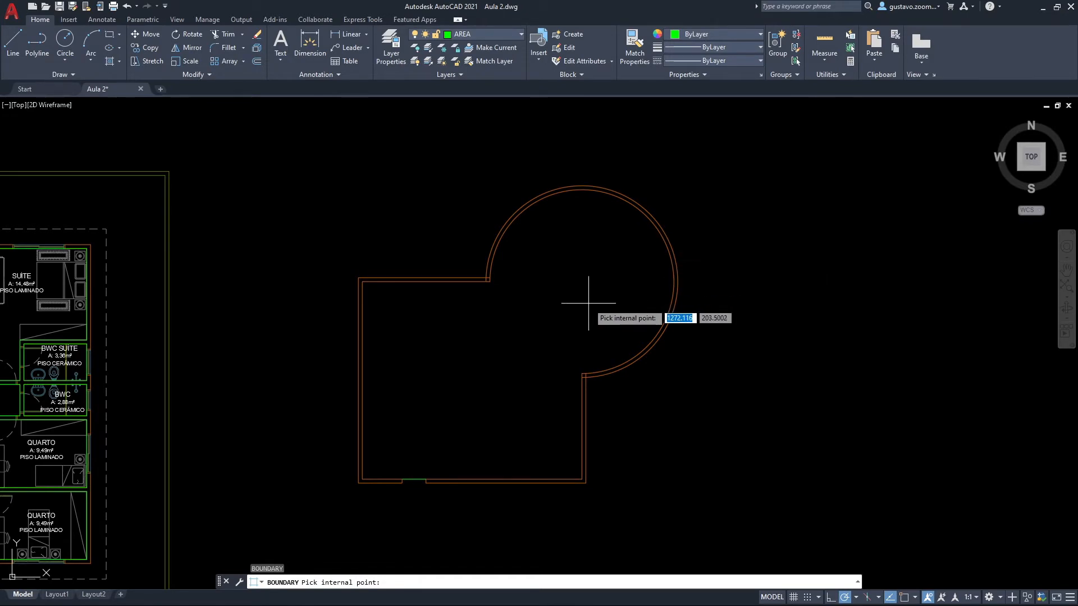
{"action": "left_click", "coordinate": [522, 326]}
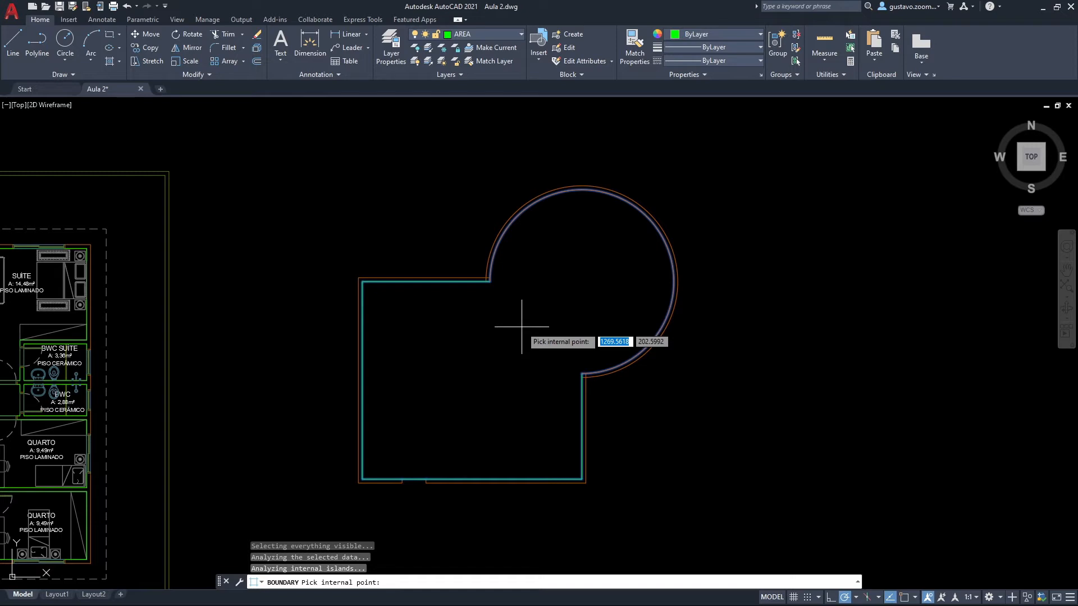
{"action": "key", "text": "Return"}
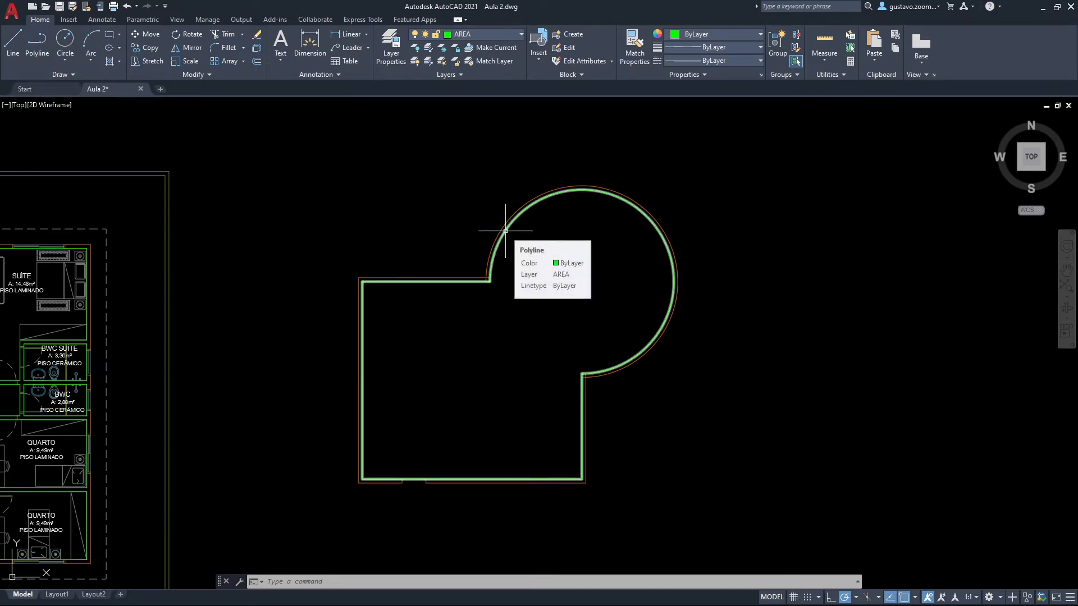
List the boundary polyline's properties for its area and perimeter, and examine how its curved side follows the inner wall.
{"action": "left_click", "coordinate": [505, 230]}
{"action": "type", "text": "li"}
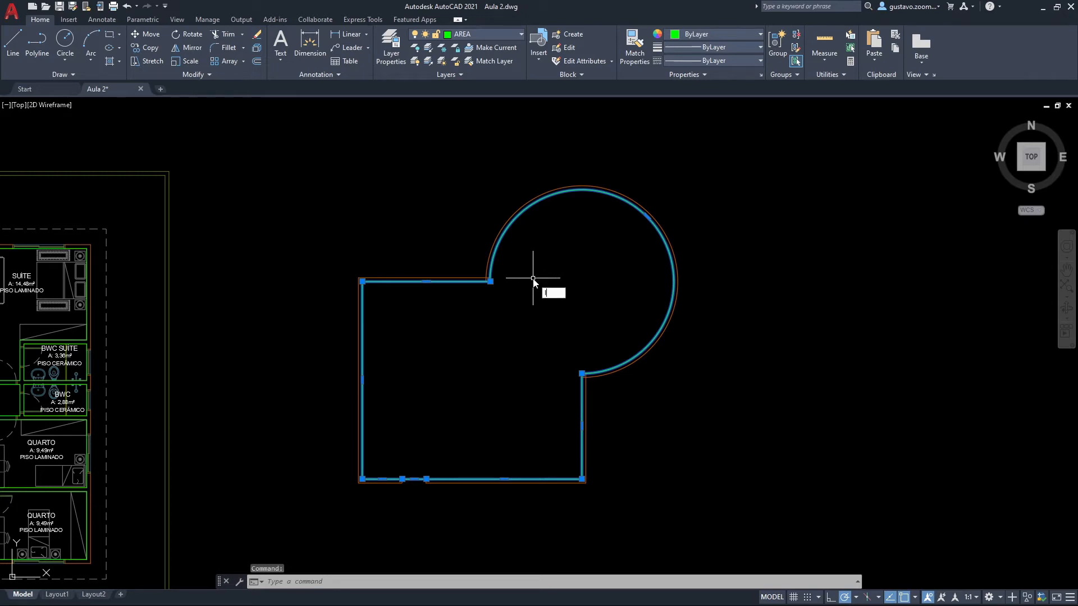
{"action": "key", "text": "Return"}
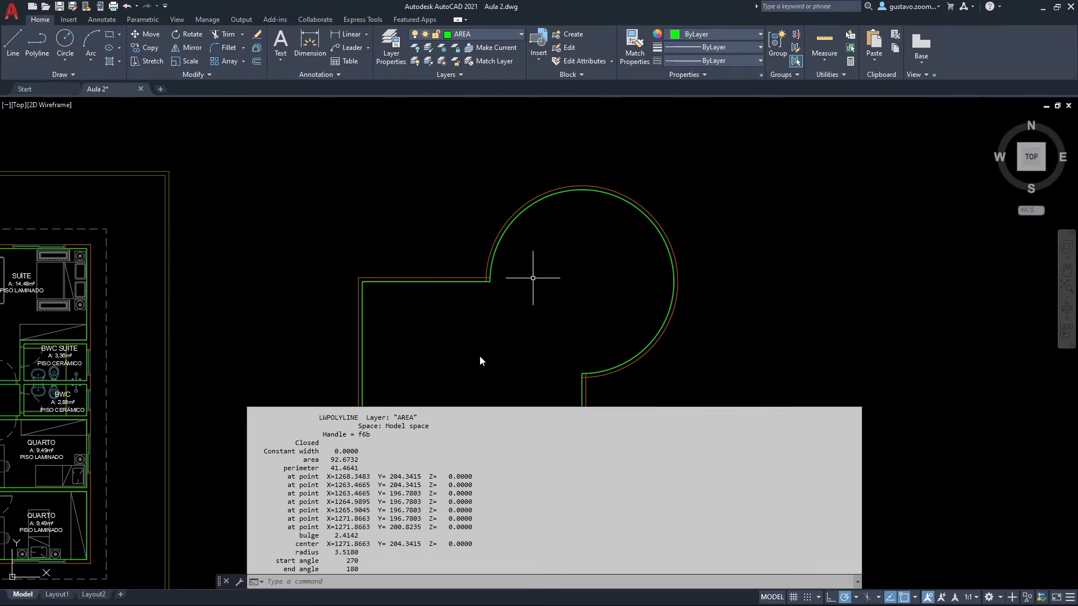
{"action": "scroll", "coordinate": [488, 315], "scroll_direction": "up", "scroll_amount": 10}
{"action": "scroll", "coordinate": [458, 281], "scroll_direction": "up", "scroll_amount": 2}
{"action": "scroll", "coordinate": [457, 281], "scroll_direction": "up", "scroll_amount": 1}
{"action": "scroll", "coordinate": [457, 281], "scroll_direction": "down", "scroll_amount": 2}
{"action": "scroll", "coordinate": [457, 281], "scroll_direction": "up", "scroll_amount": 2}
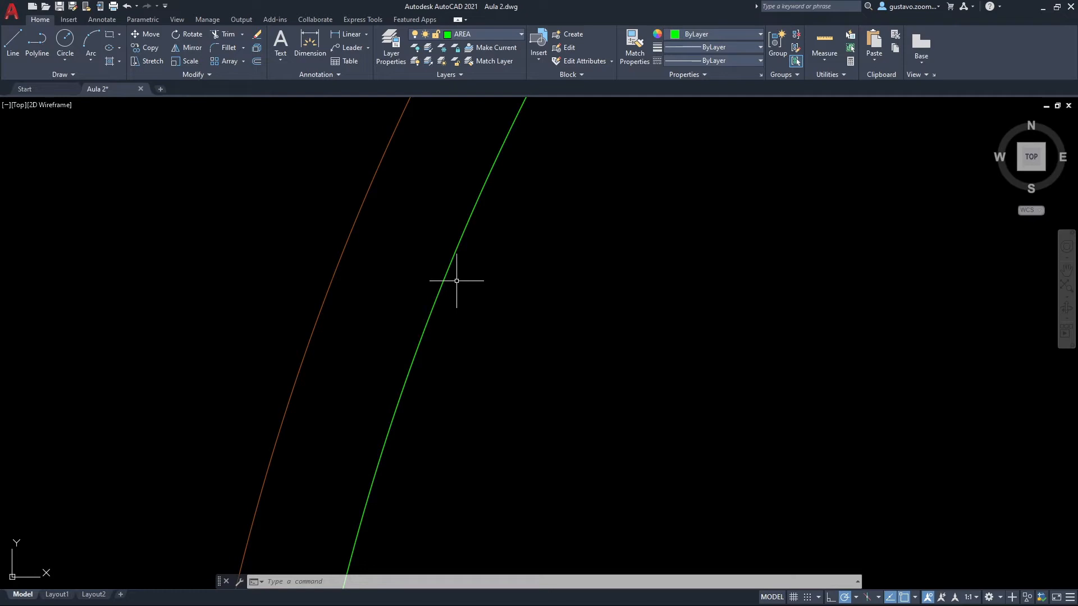
{"action": "scroll", "coordinate": [459, 280], "scroll_direction": "down", "scroll_amount": 2}
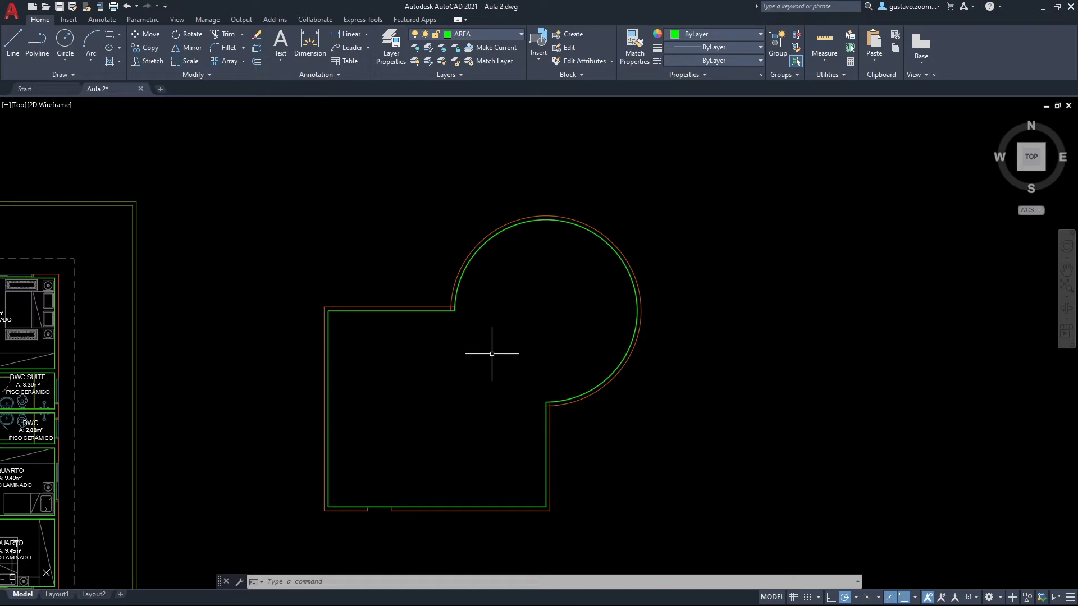
Delete the boundary polyline inside the irregular walled shape.
{"action": "left_click", "coordinate": [571, 370]}
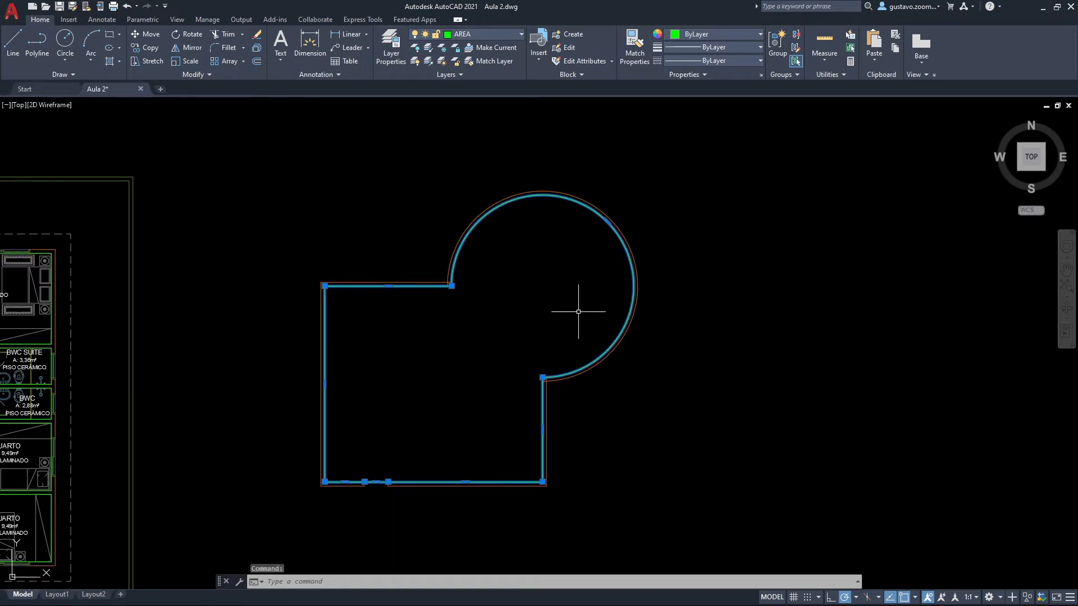
{"action": "key", "text": "Delete"}
{"action": "middle_click_drag", "start_coordinate": [894, 291], "coordinate": [874, 286]}
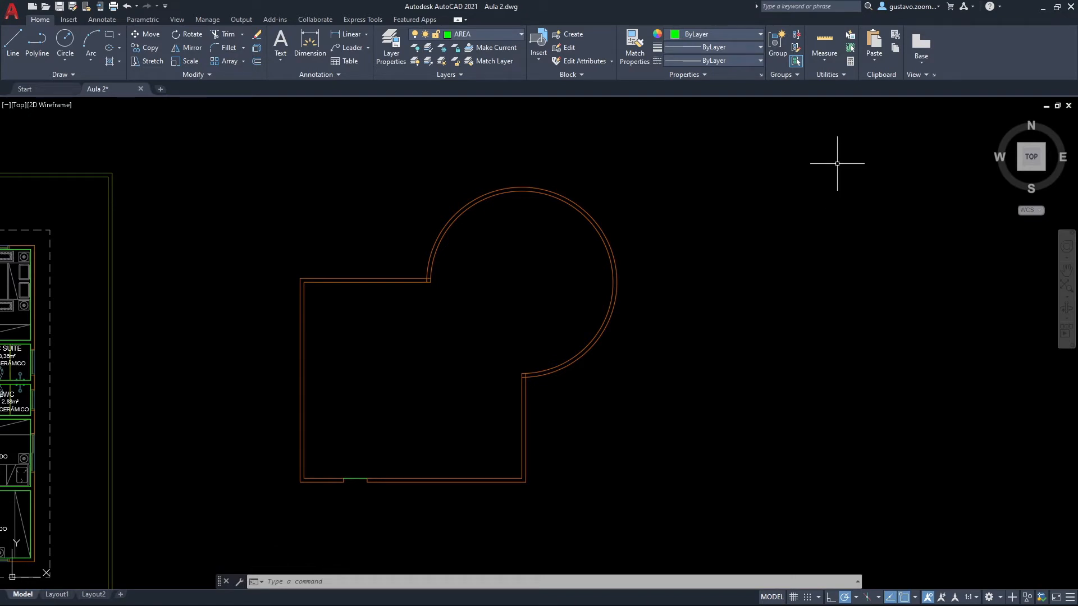
Quick-measure the dimensions of the suite, the hallway door area and the living room in the floor plan.
{"action": "left_click", "coordinate": [826, 59]}
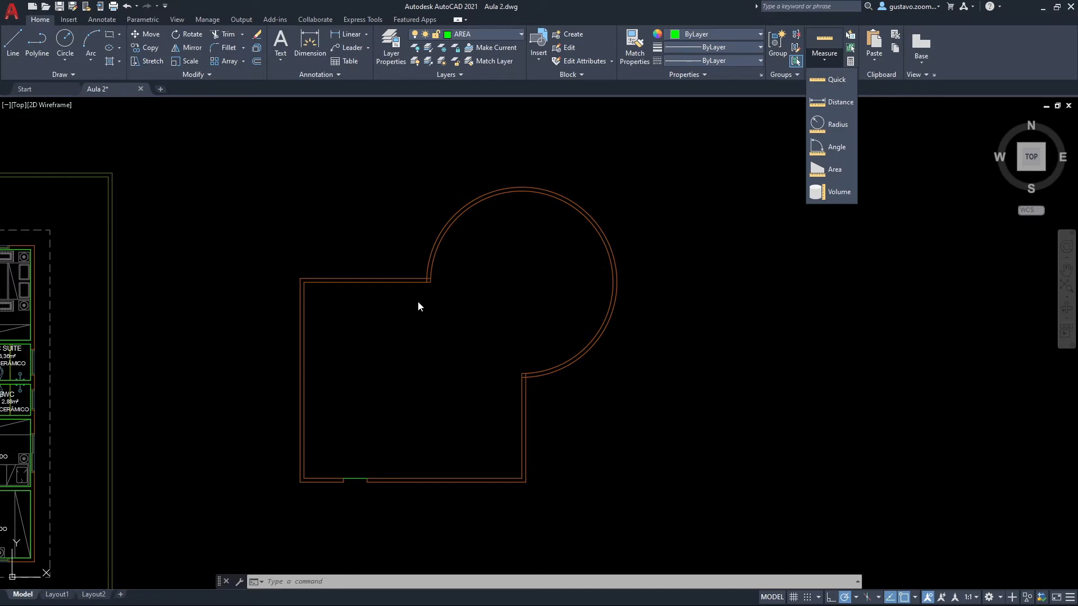
{"action": "key", "text": "Escape"}
{"action": "middle_click_drag", "start_coordinate": [167, 315], "coordinate": [482, 315]}
{"action": "scroll", "coordinate": [308, 293], "scroll_direction": "up", "scroll_amount": 5}
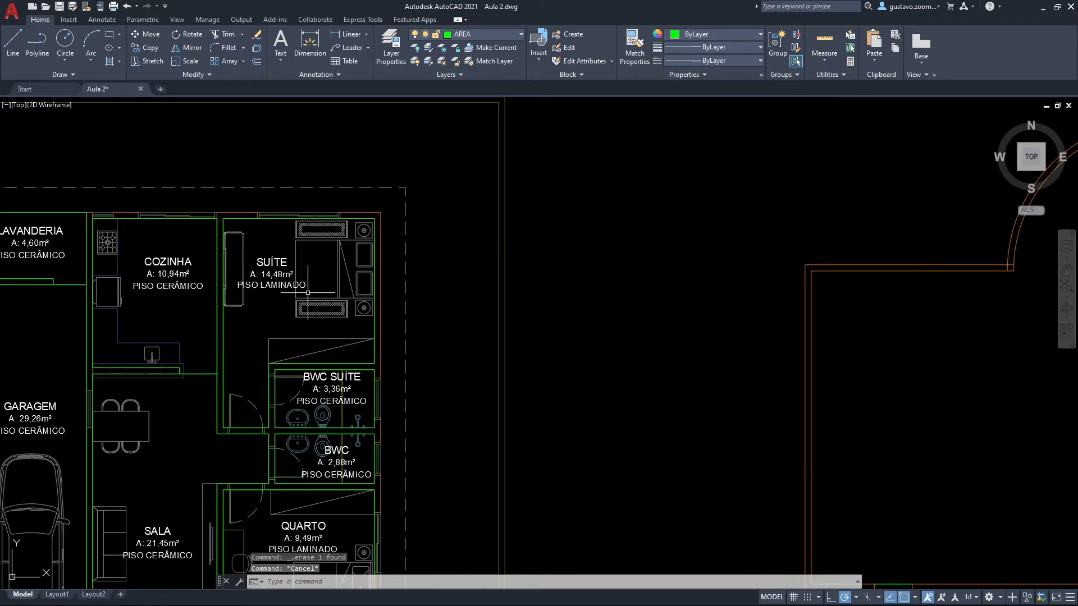
{"action": "type", "text": "mea"}
{"action": "key", "text": "Return"}
{"action": "middle_click_drag", "start_coordinate": [221, 292], "coordinate": [390, 318]}
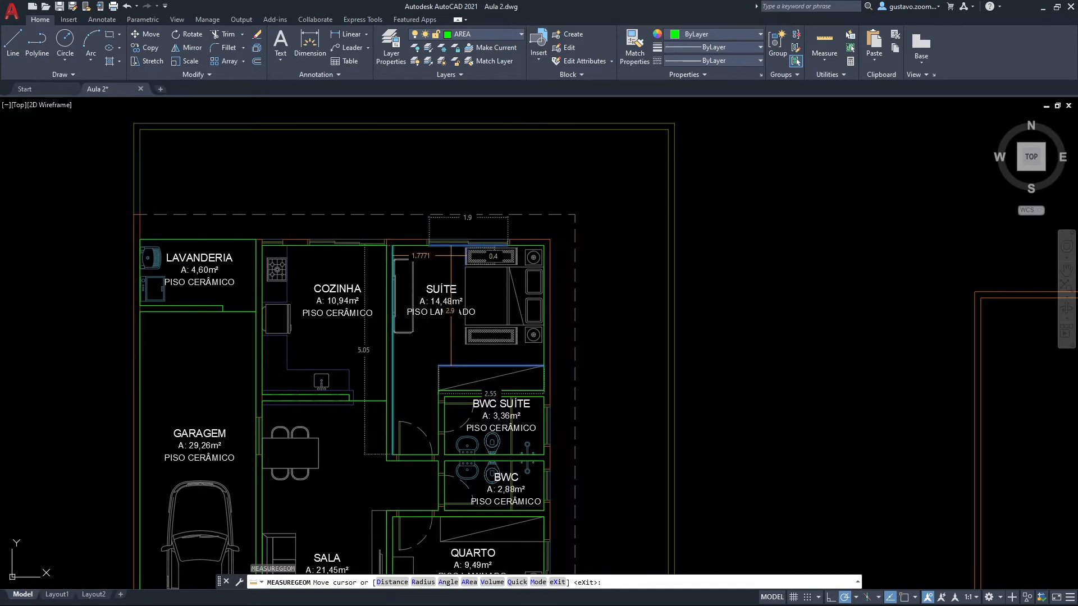
{"action": "middle_click_drag", "start_coordinate": [451, 255], "coordinate": [380, 151]}
{"action": "middle_click_drag", "start_coordinate": [346, 306], "coordinate": [338, 247]}
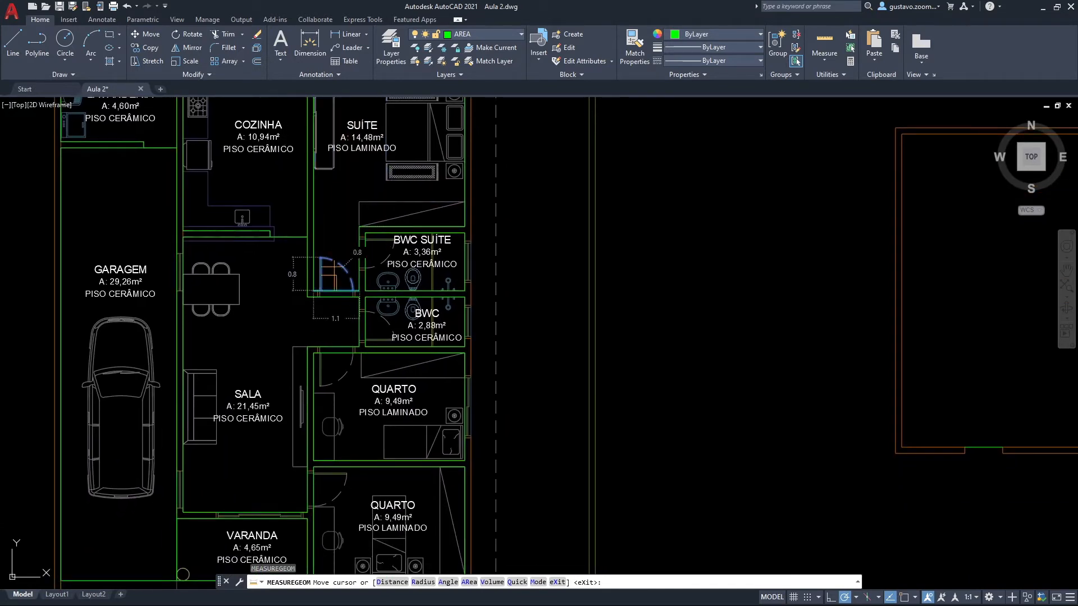
{"action": "middle_click_drag", "start_coordinate": [322, 292], "coordinate": [298, 211]}
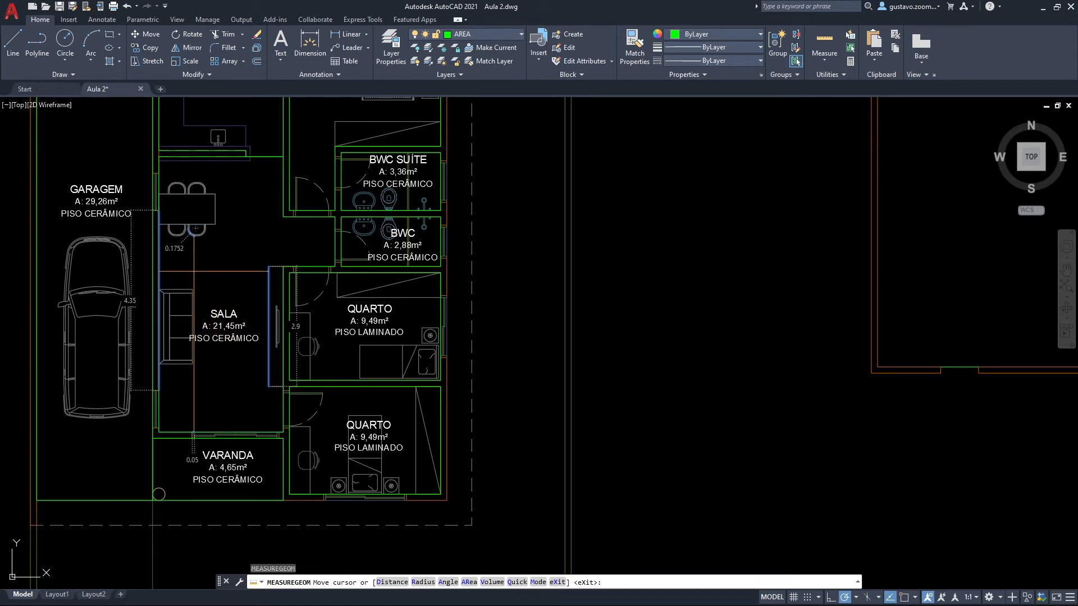
Measure the interior dimensions and enclosed area of the irregular walled shape with quick measuring.
{"action": "scroll", "coordinate": [194, 271], "scroll_direction": "down", "scroll_amount": 5}
{"action": "middle_click_drag", "start_coordinate": [592, 220], "coordinate": [475, 265]}
{"action": "scroll", "coordinate": [474, 265], "scroll_direction": "up", "scroll_amount": 3}
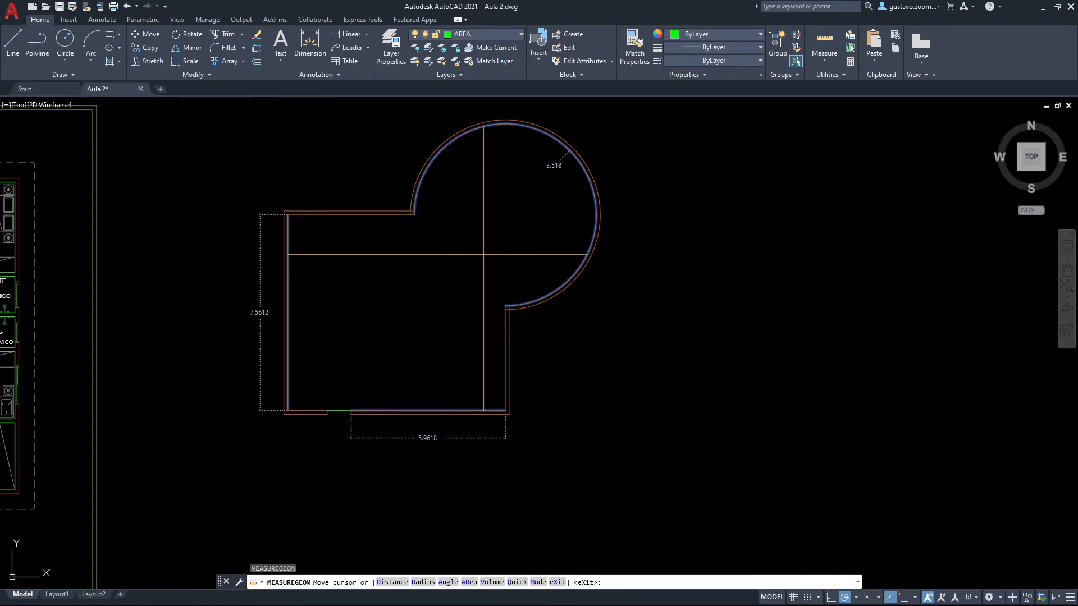
{"action": "left_click", "coordinate": [425, 276]}
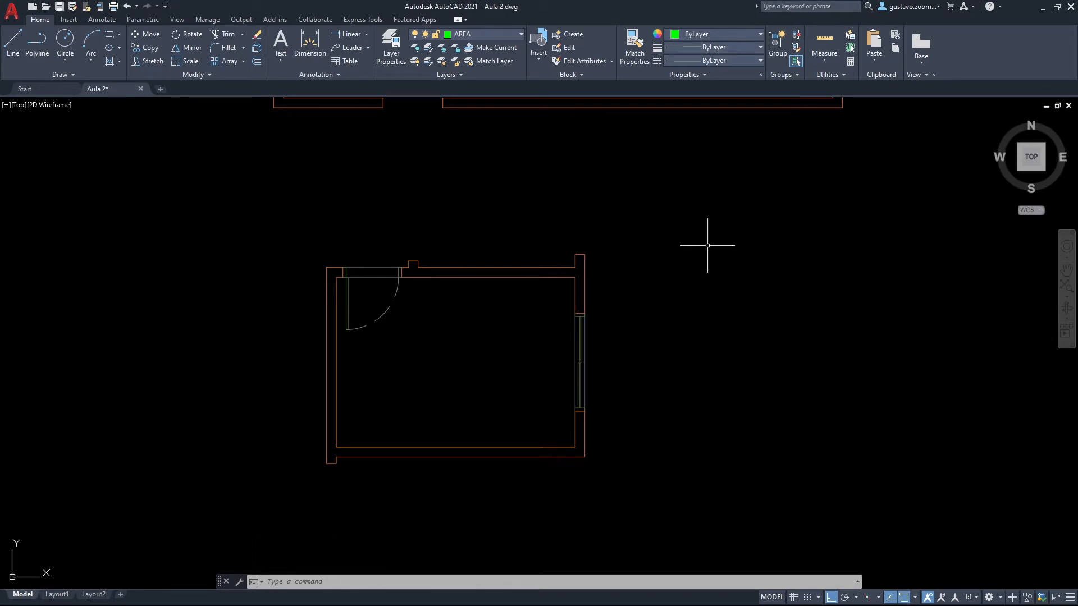
Quick-measure the small separate room's total area, adding the door swing and door leaf regions to the main floor area.
{"action": "middle_click_drag", "start_coordinate": [589, 318], "coordinate": [625, 304]}
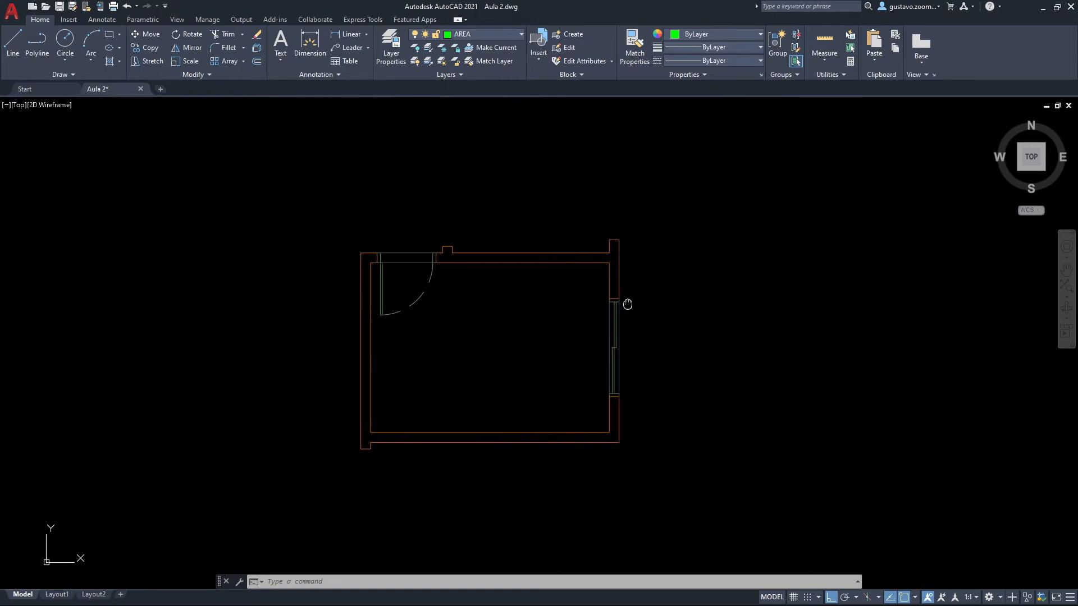
{"action": "scroll", "coordinate": [548, 336], "scroll_direction": "up", "scroll_amount": 3}
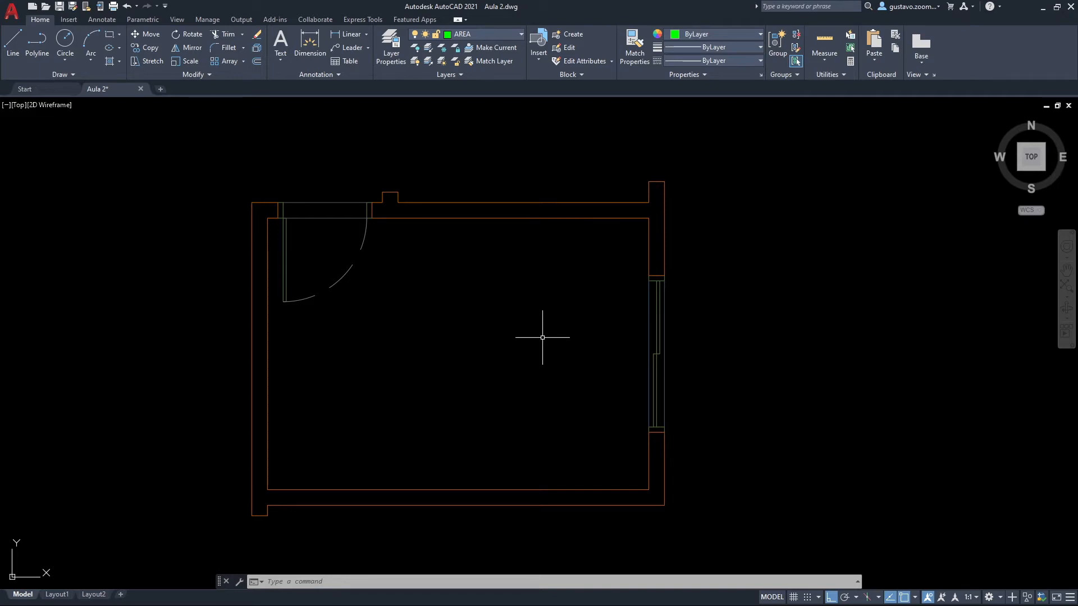
{"action": "type", "text": "mea"}
{"action": "key", "text": "Return"}
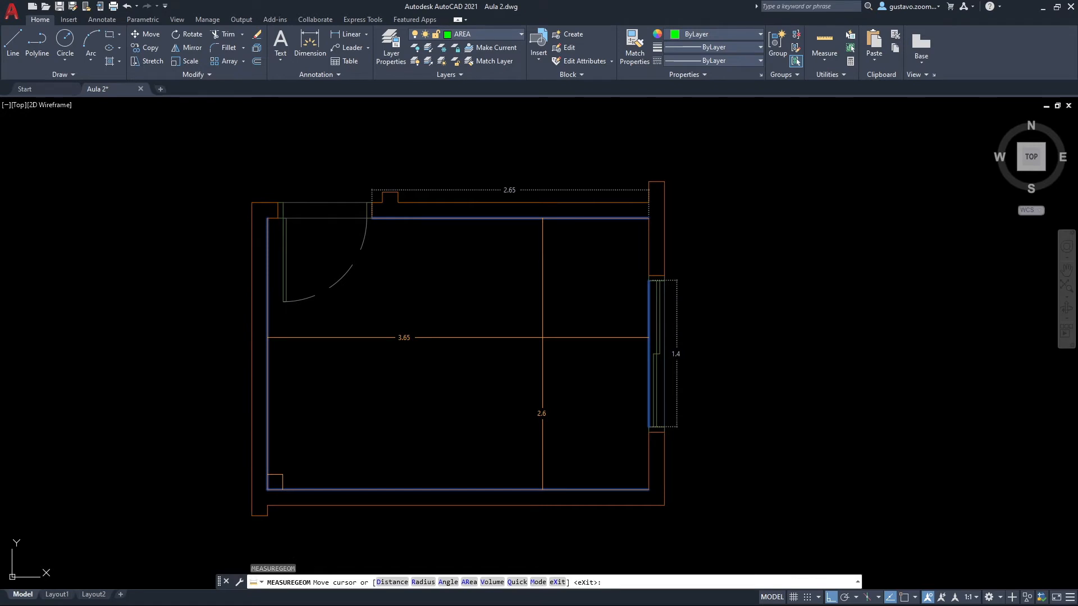
{"action": "left_click", "coordinate": [542, 337]}
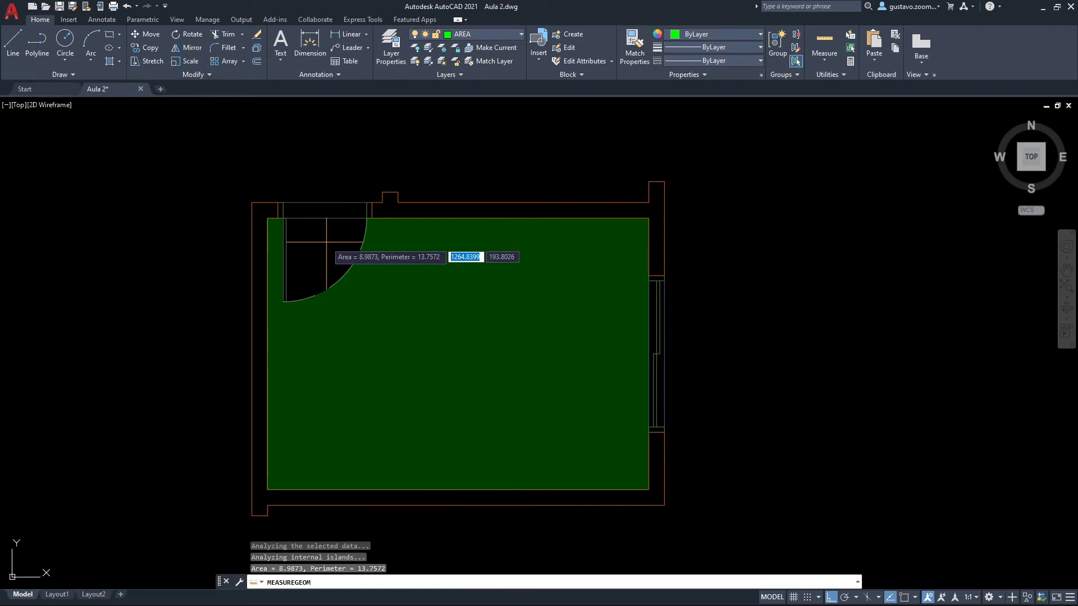
{"action": "left_click", "coordinate": [326, 242], "text": "shift"}
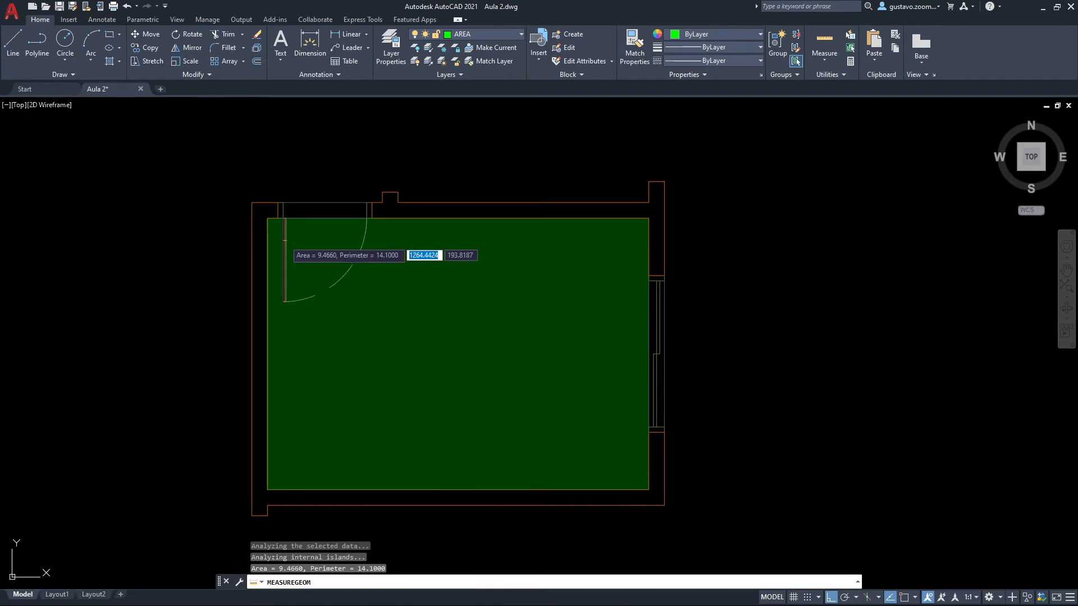
{"action": "left_click", "coordinate": [284, 253], "text": "shift"}
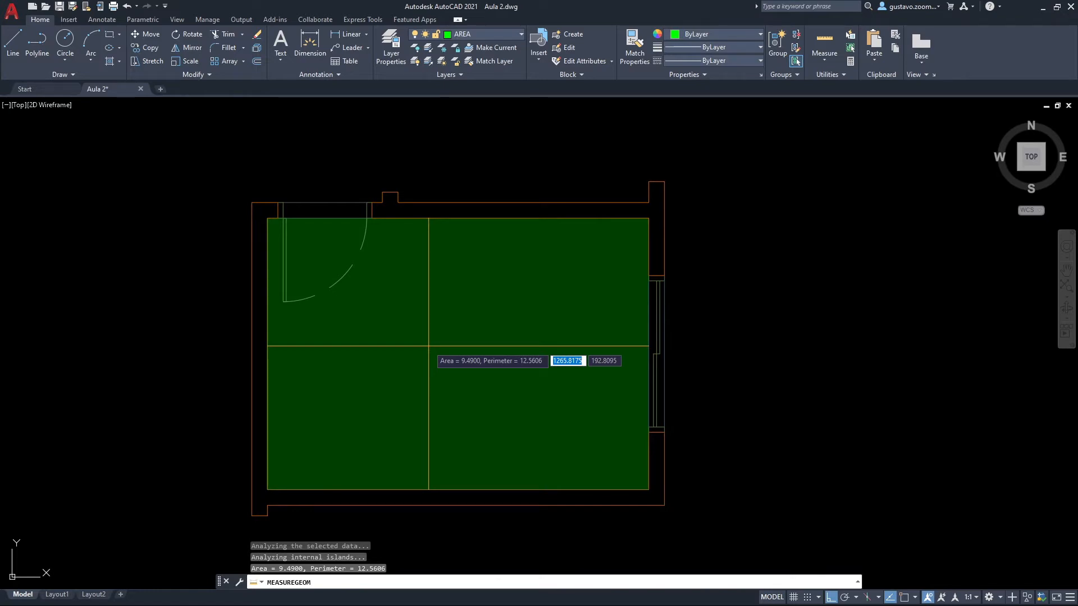
{"action": "key", "text": "Escape"}
Erase the irregular walled shape and the small separate room beside the floor plan.
{"action": "scroll", "coordinate": [445, 354], "scroll_direction": "down", "scroll_amount": 8}
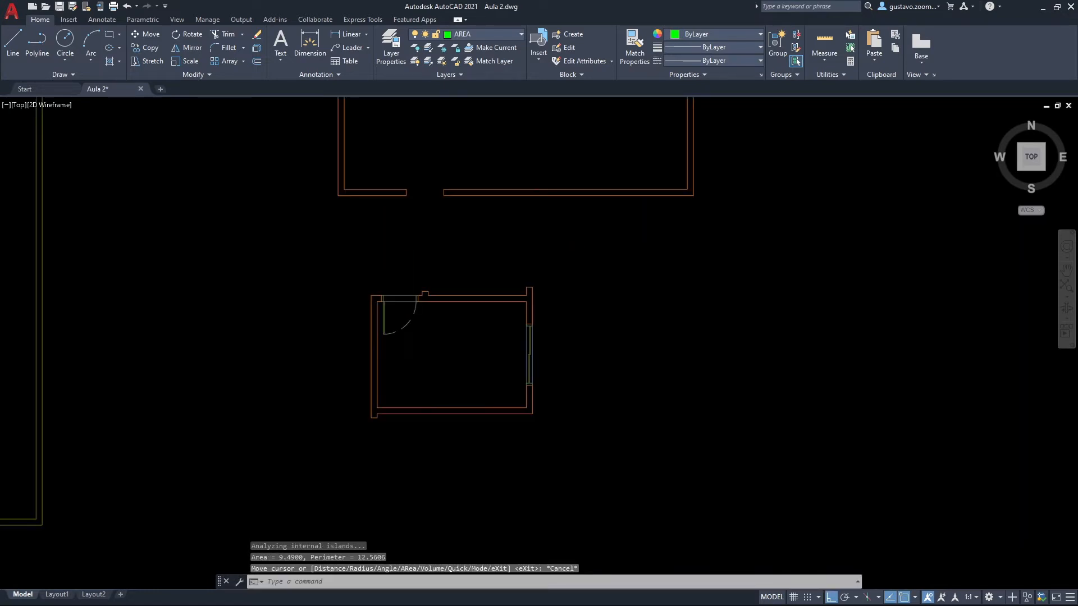
{"action": "middle_click_drag", "start_coordinate": [532, 366], "coordinate": [571, 373]}
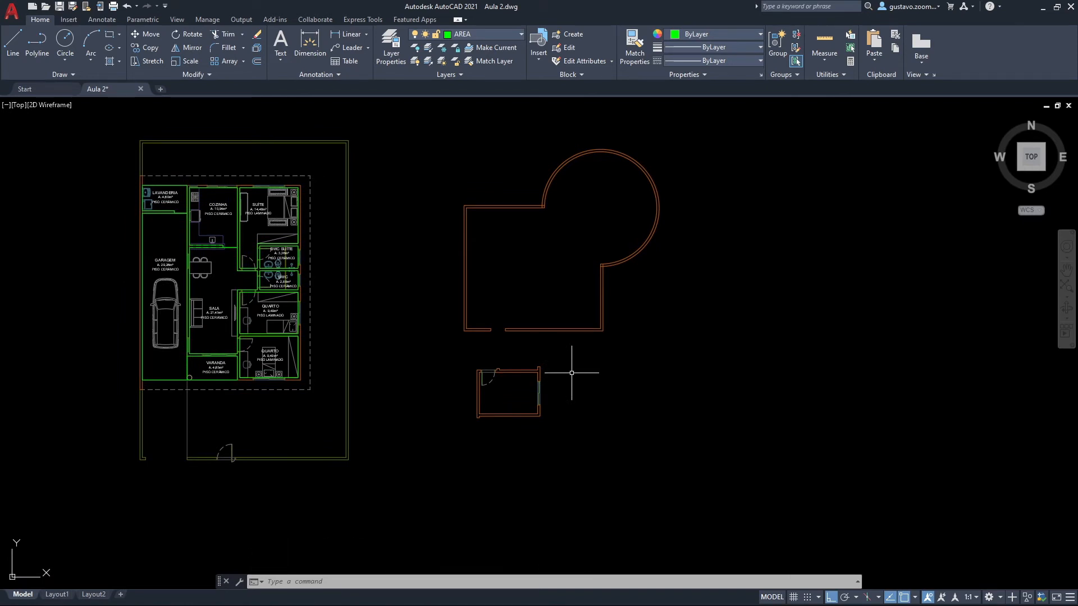
{"action": "left_click", "coordinate": [716, 456]}
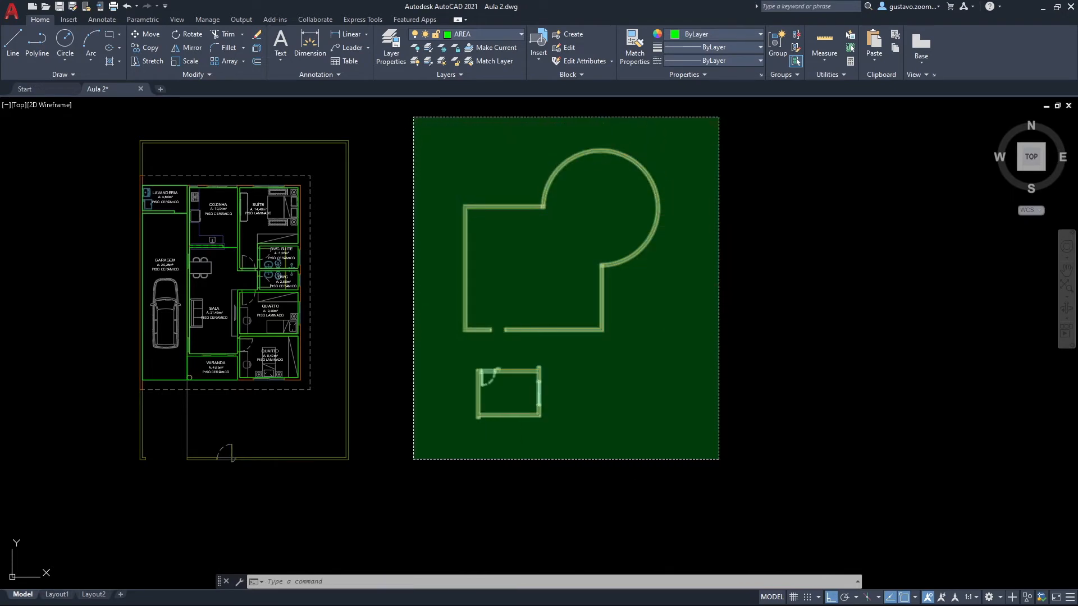
{"action": "left_click", "coordinate": [414, 117]}
{"action": "key", "text": "Delete"}
Make CTA_GER the current layer.
{"action": "scroll", "coordinate": [313, 270], "scroll_direction": "up", "scroll_amount": 3}
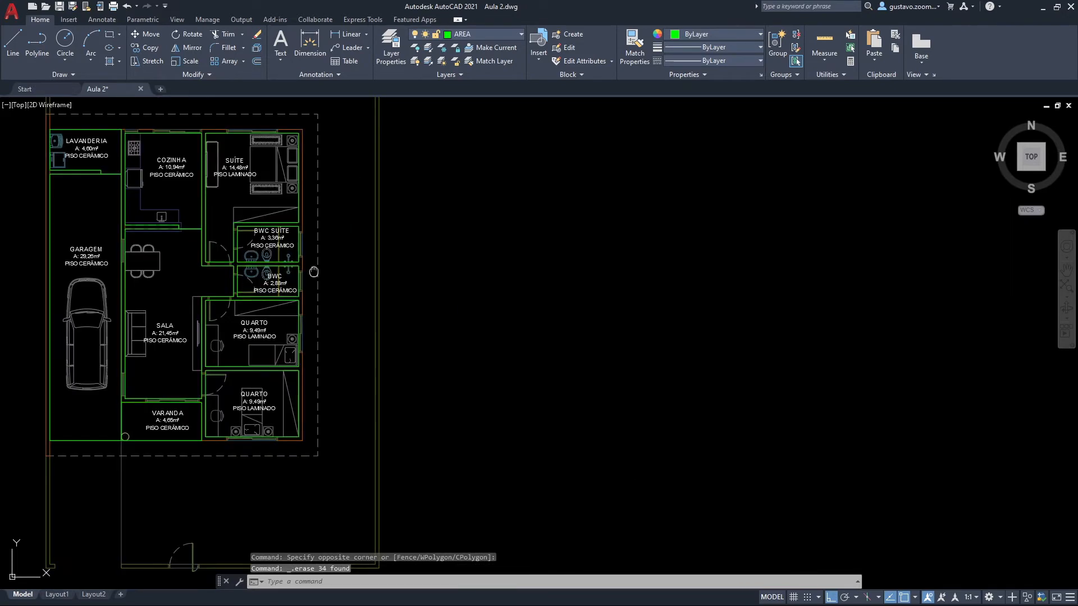
{"action": "middle_click_drag", "start_coordinate": [211, 169], "coordinate": [303, 170]}
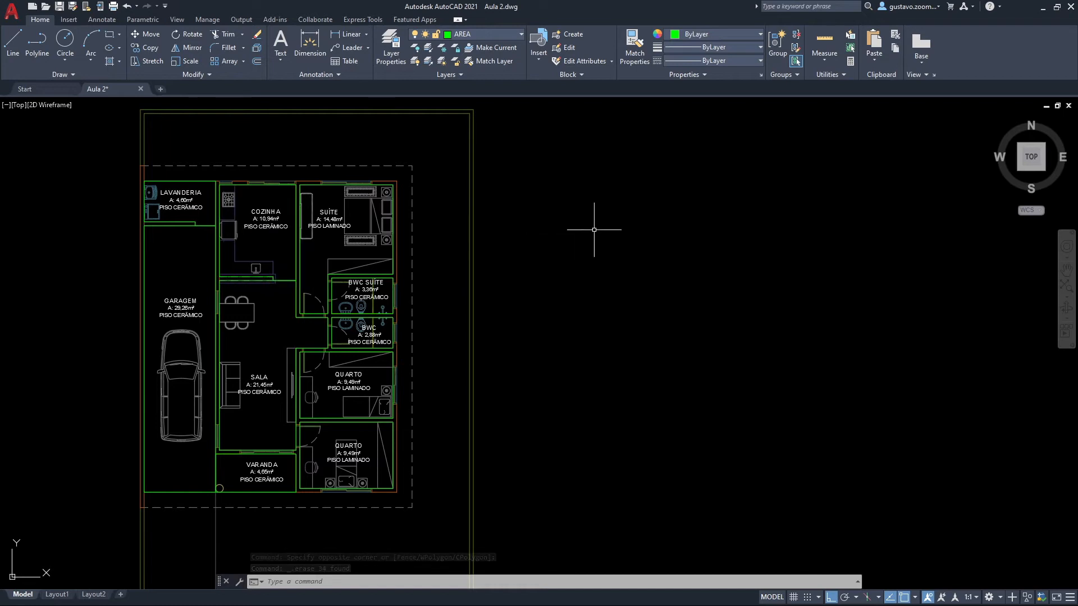
{"action": "left_click", "coordinate": [504, 36]}
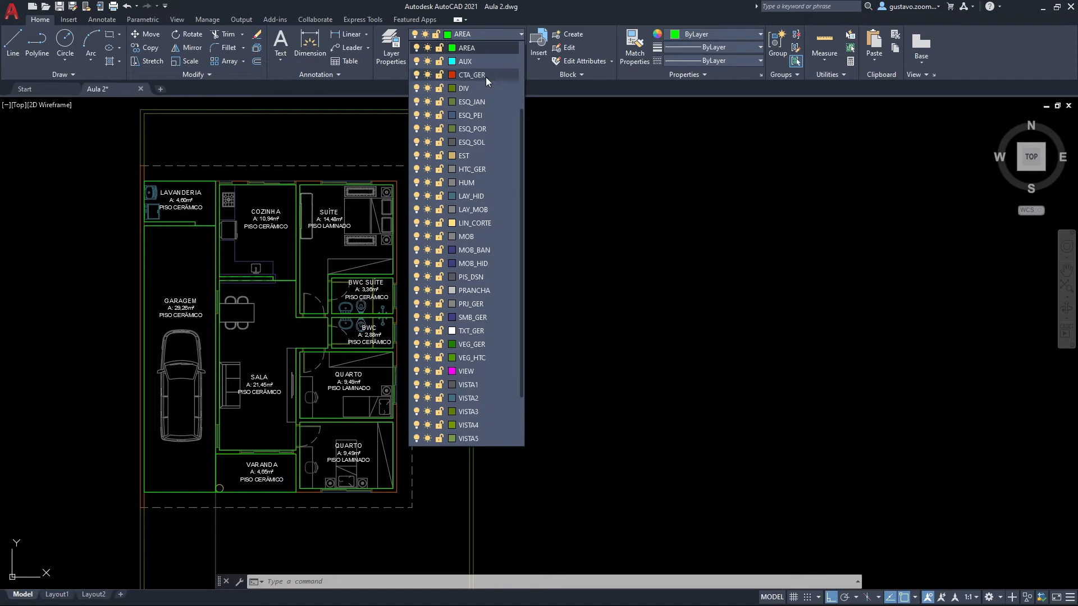
{"action": "left_click", "coordinate": [486, 75]}
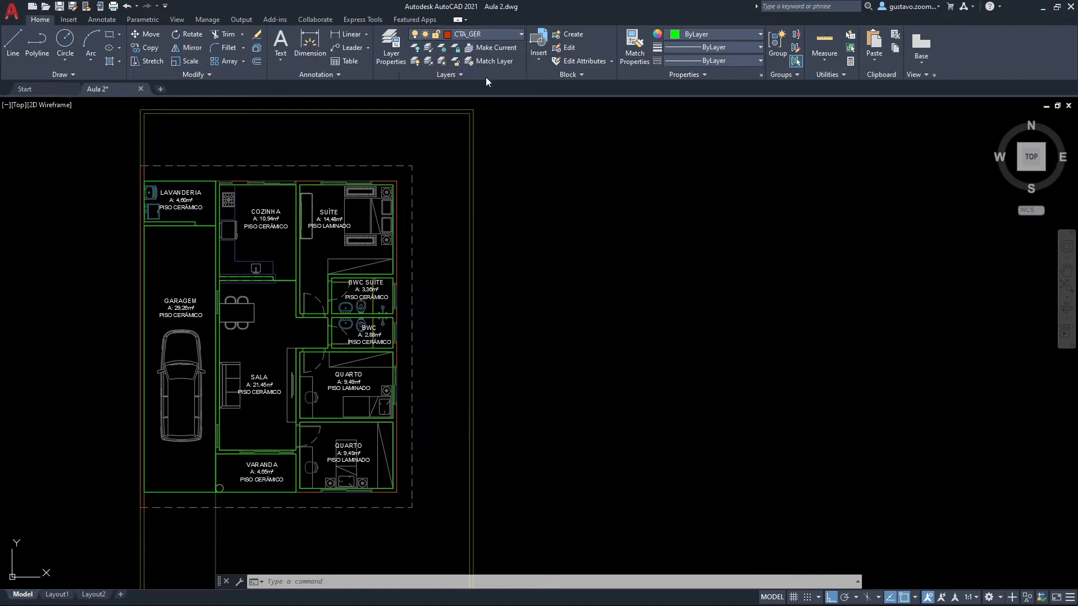
Turn off the AREA layer to hide the room area outlines, and save the drawing.
{"action": "left_click", "coordinate": [507, 35]}
{"action": "scroll", "coordinate": [483, 144], "scroll_direction": "up", "scroll_amount": 2}
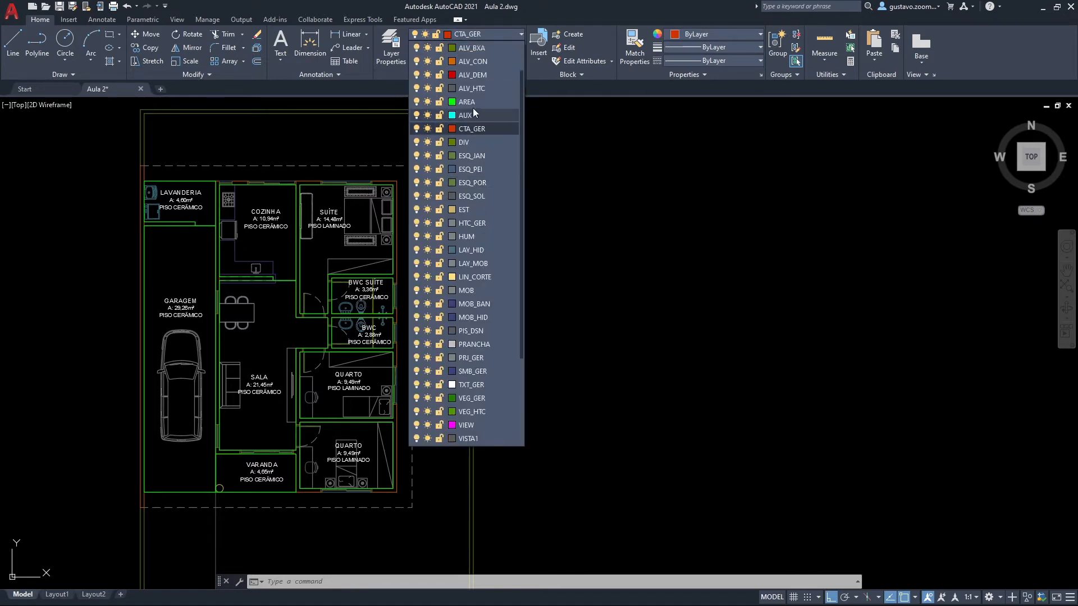
{"action": "left_click", "coordinate": [417, 102]}
{"action": "middle_click_drag", "start_coordinate": [615, 376], "coordinate": [722, 346]}
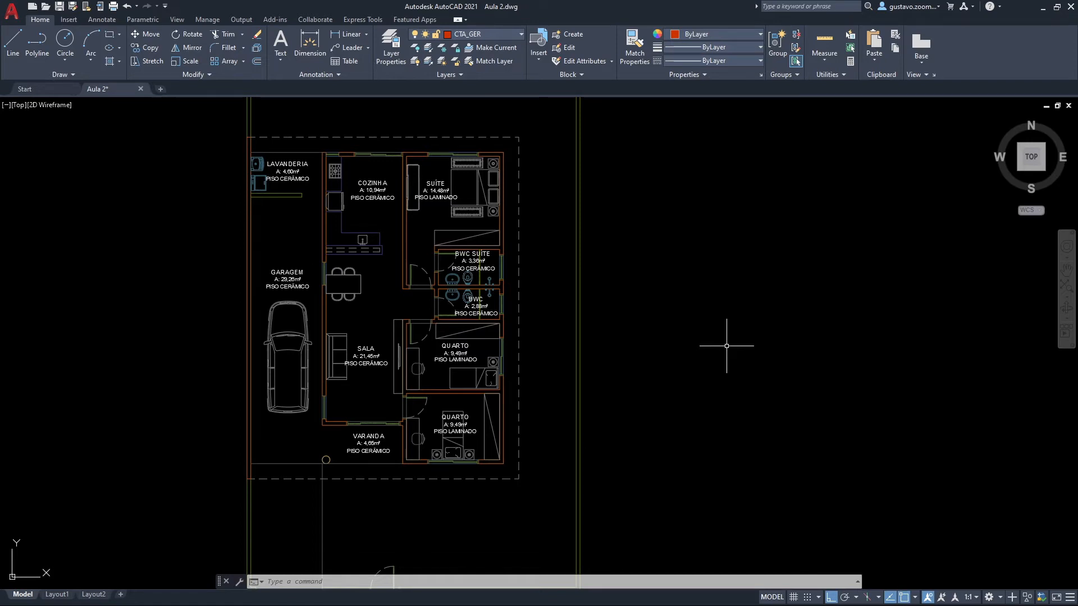
{"action": "middle_click_drag", "start_coordinate": [531, 296], "coordinate": [567, 325]}
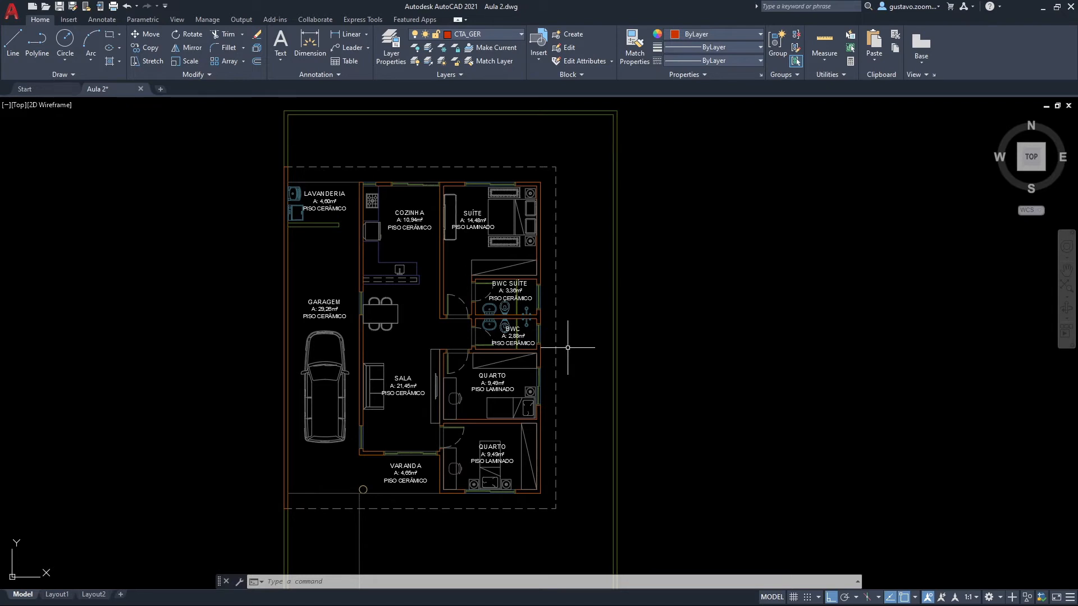
{"action": "scroll", "coordinate": [404, 283], "scroll_direction": "up", "scroll_amount": 5}
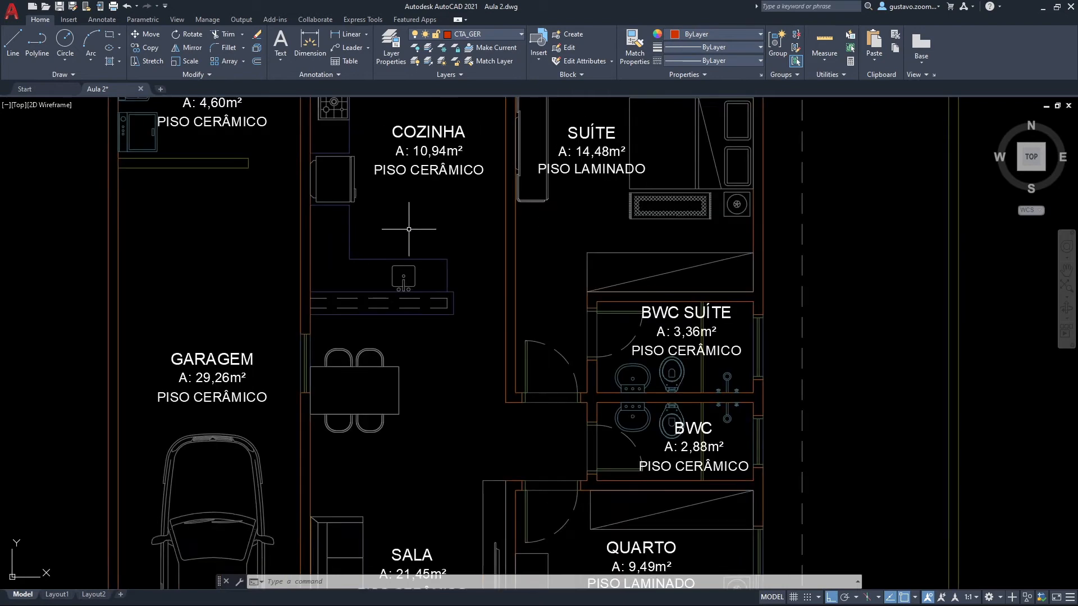
{"action": "middle_click_drag", "start_coordinate": [405, 257], "coordinate": [374, 295]}
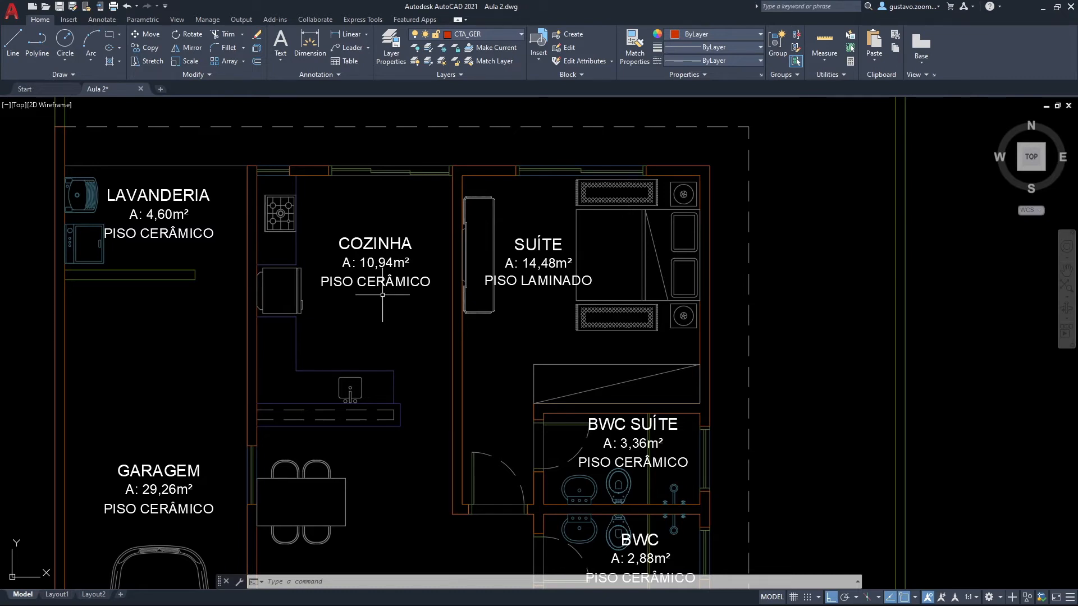
{"action": "left_click", "coordinate": [59, 8]}
{"action": "type", "text": "h"}
{"action": "key", "text": "Return"}
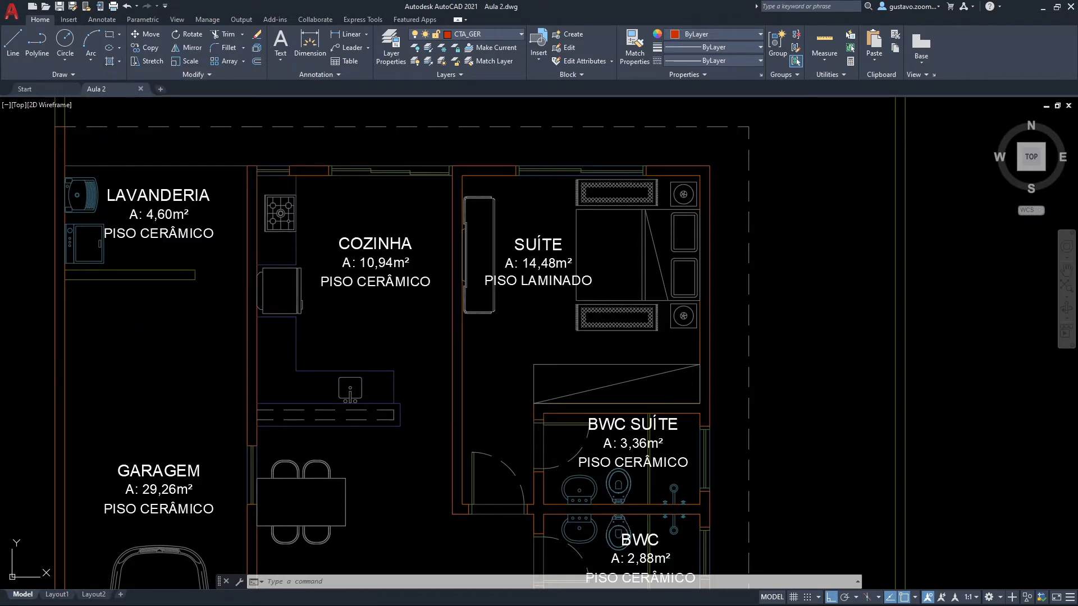
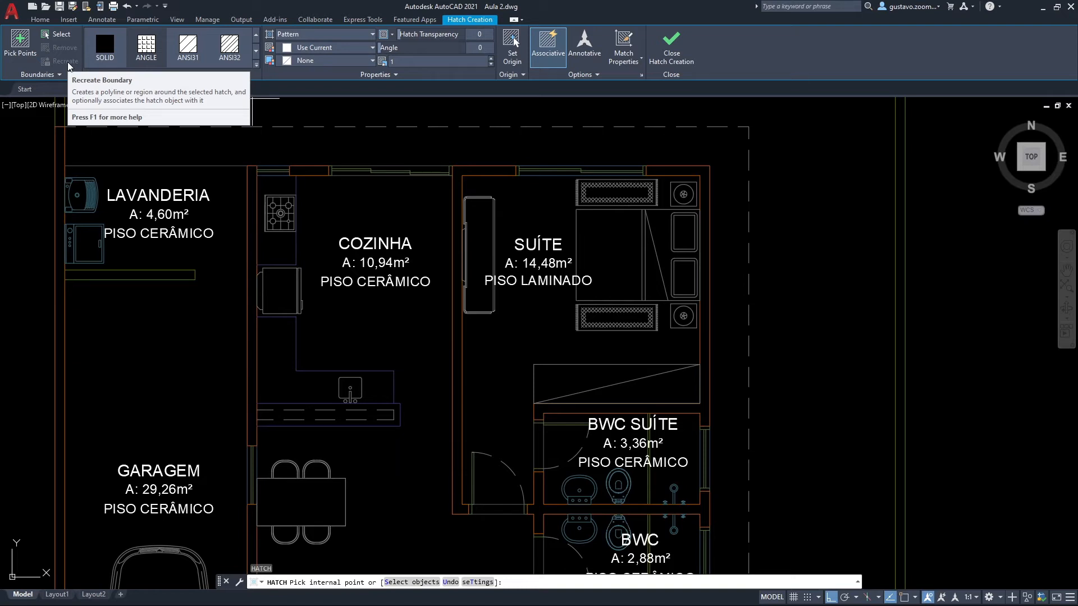
{"action": "key", "text": "Escape"}
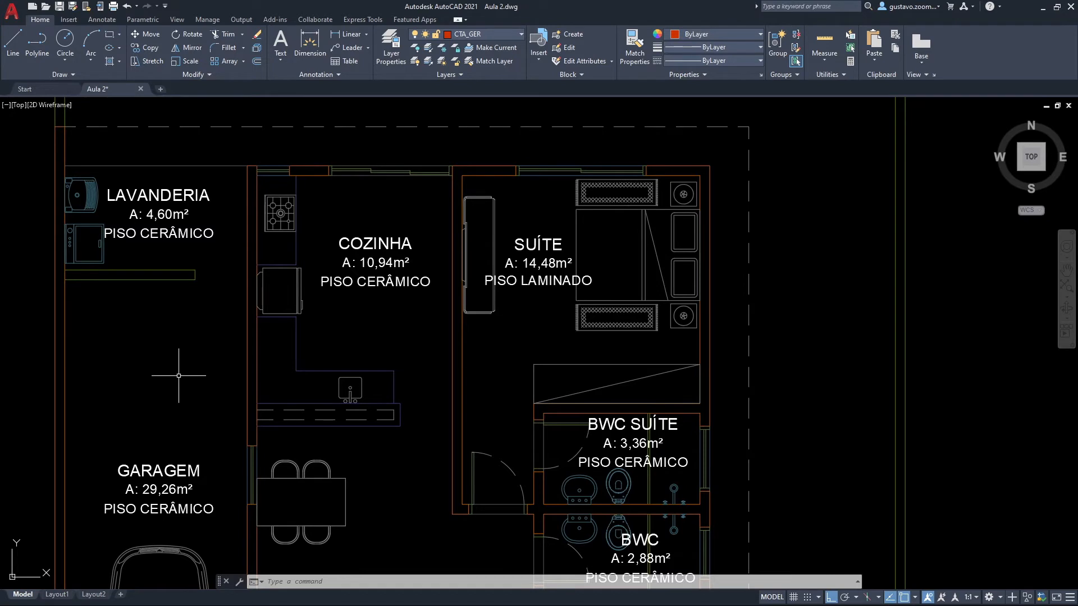
Set the HPDLGMODE system variable to 1.
{"action": "type", "text": "HPD"}
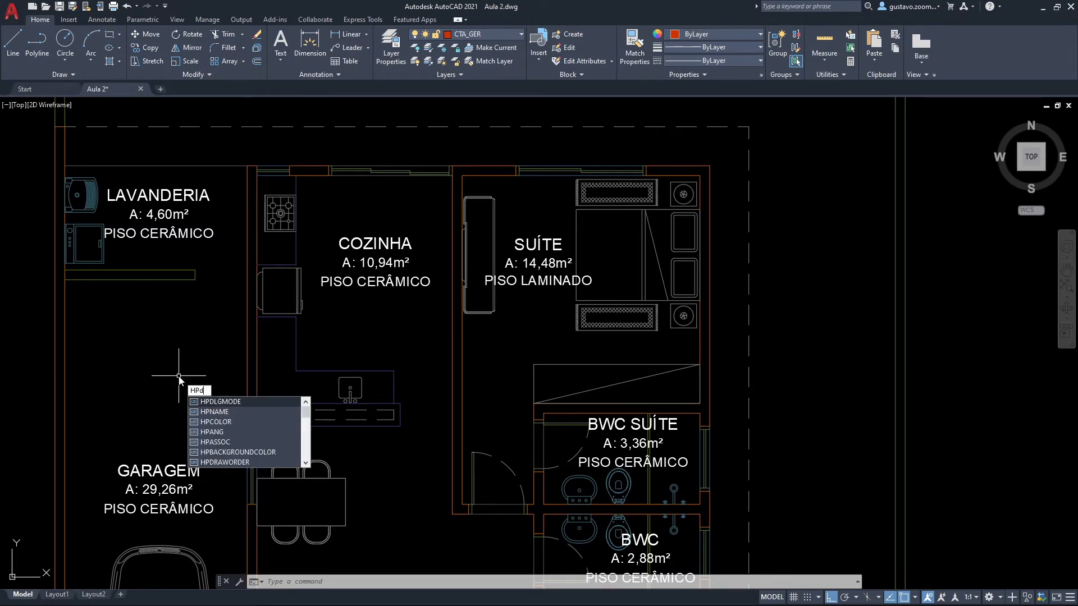
{"action": "type", "text": "LG"}
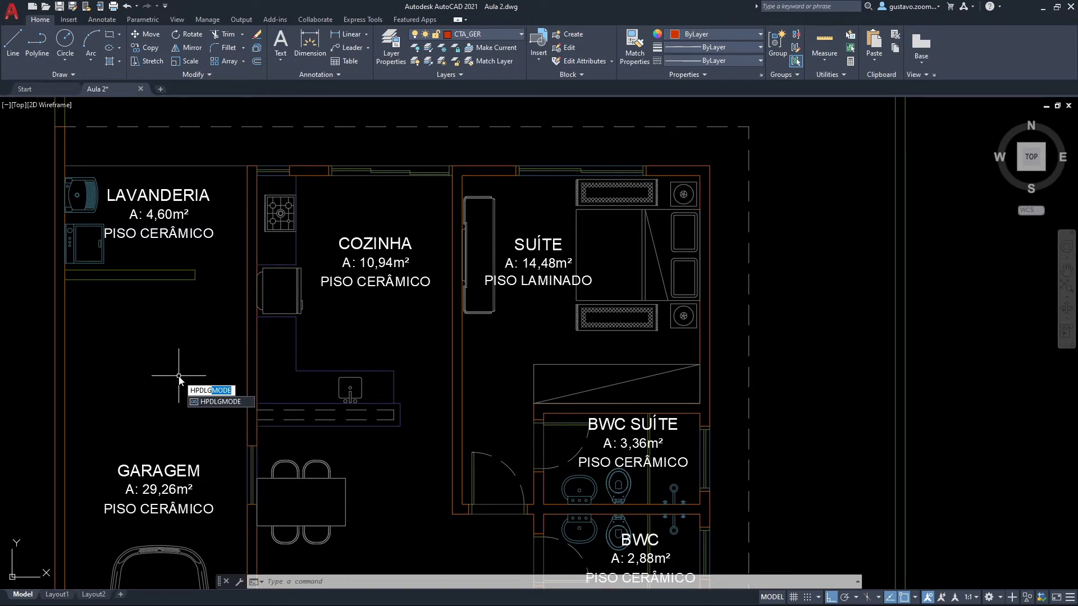
{"action": "key", "text": "Return"}
{"action": "key", "text": "Return"}
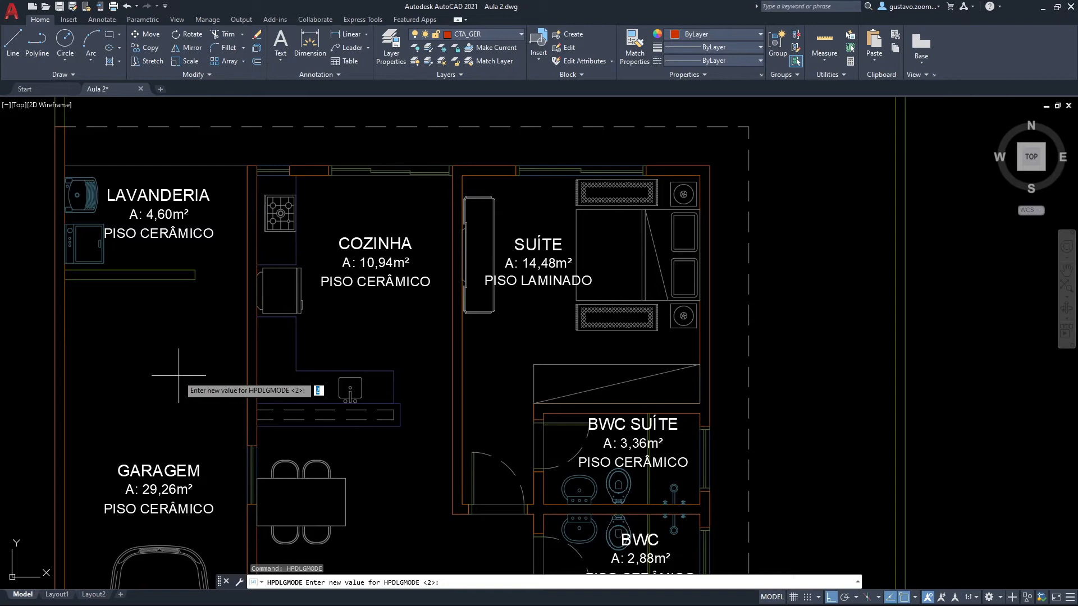
{"action": "type", "text": "1"}
{"action": "key", "text": "Return"}
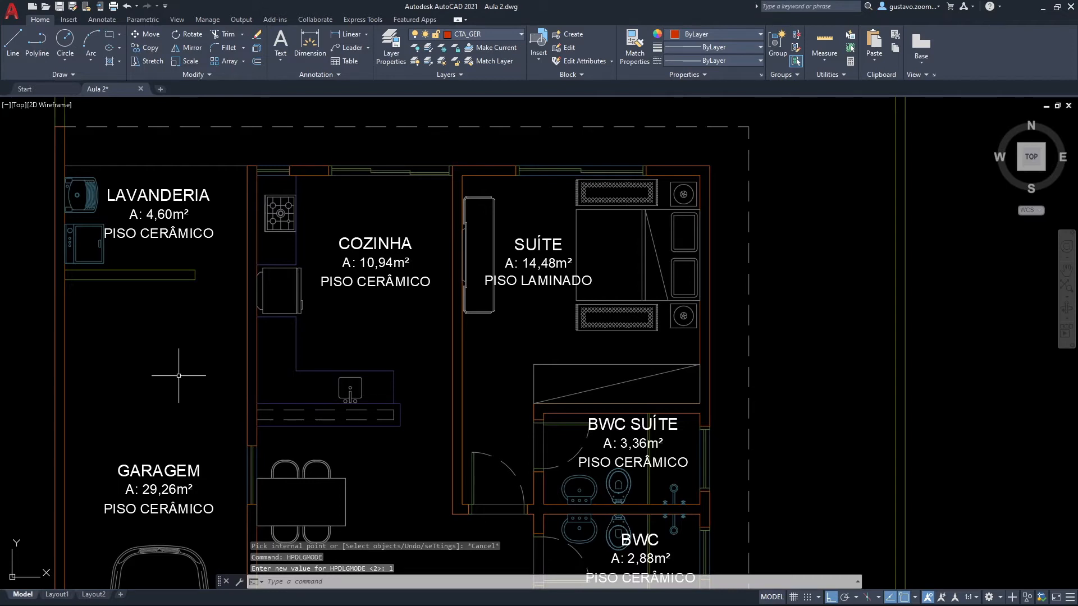
Start the Hatch command and expand the Hatch and Gradient dialog to show its island and boundary options.
{"action": "type", "text": "H"}
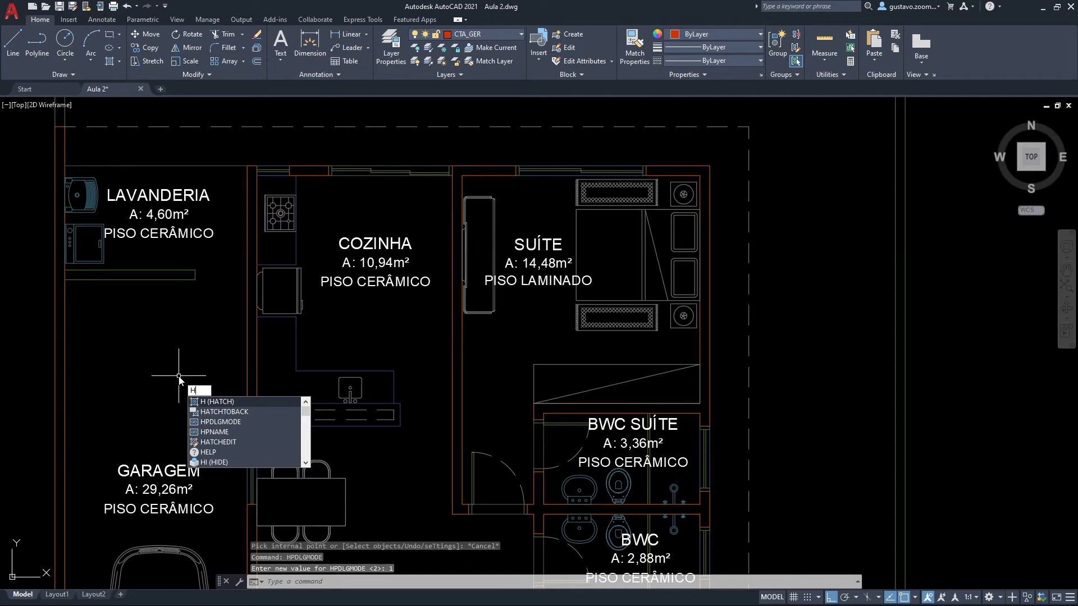
{"action": "key", "text": "Return"}
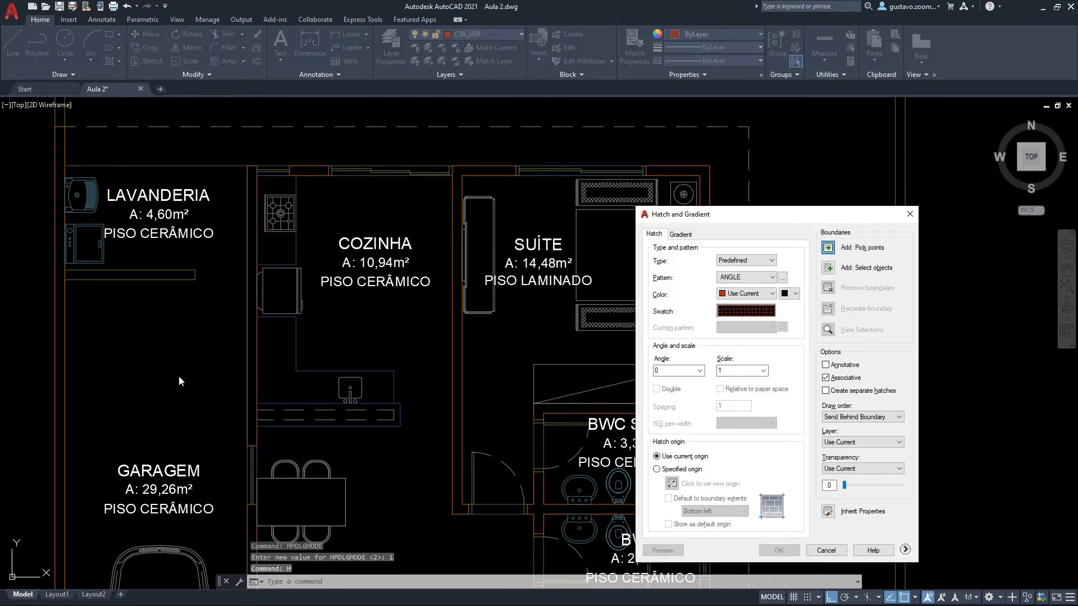
{"action": "mouse_move", "coordinate": [719, 215]}
{"action": "left_mouse_down"}
{"action": "mouse_move", "coordinate": [496, 171]}
{"action": "mouse_move", "coordinate": [313, 162]}
{"action": "left_mouse_up"}
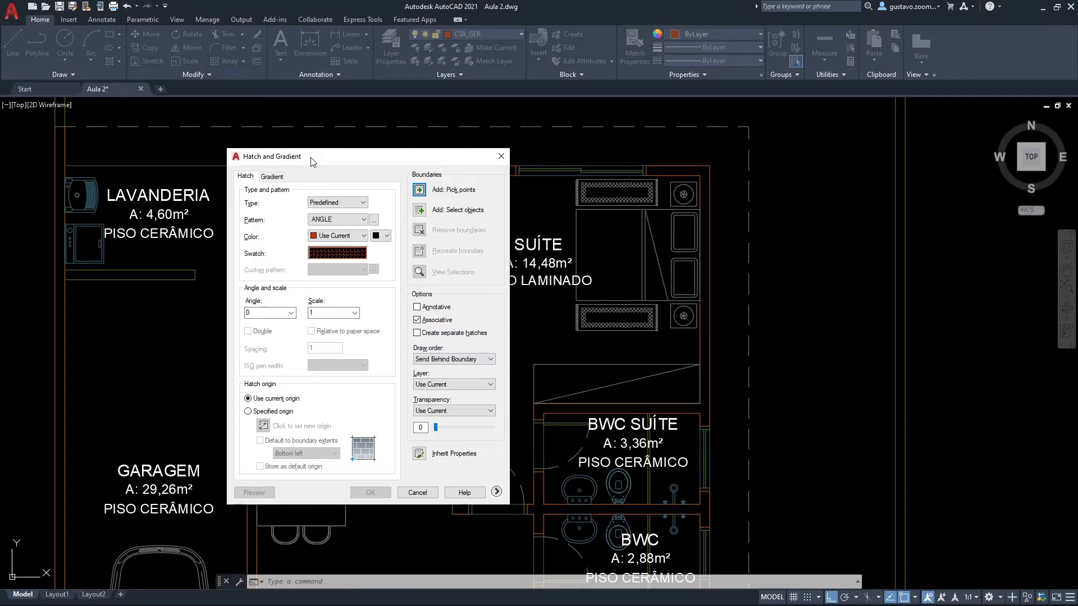
{"action": "left_click_drag", "start_coordinate": [312, 162], "coordinate": [221, 130]}
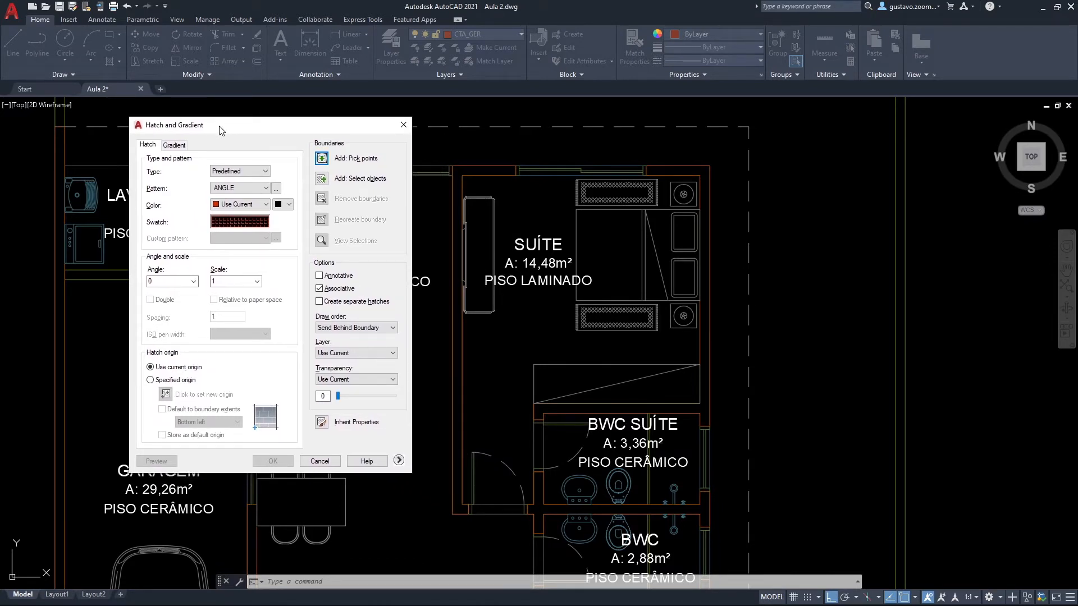
{"action": "left_click", "coordinate": [401, 462]}
{"action": "left_click_drag", "start_coordinate": [432, 131], "coordinate": [514, 162]}
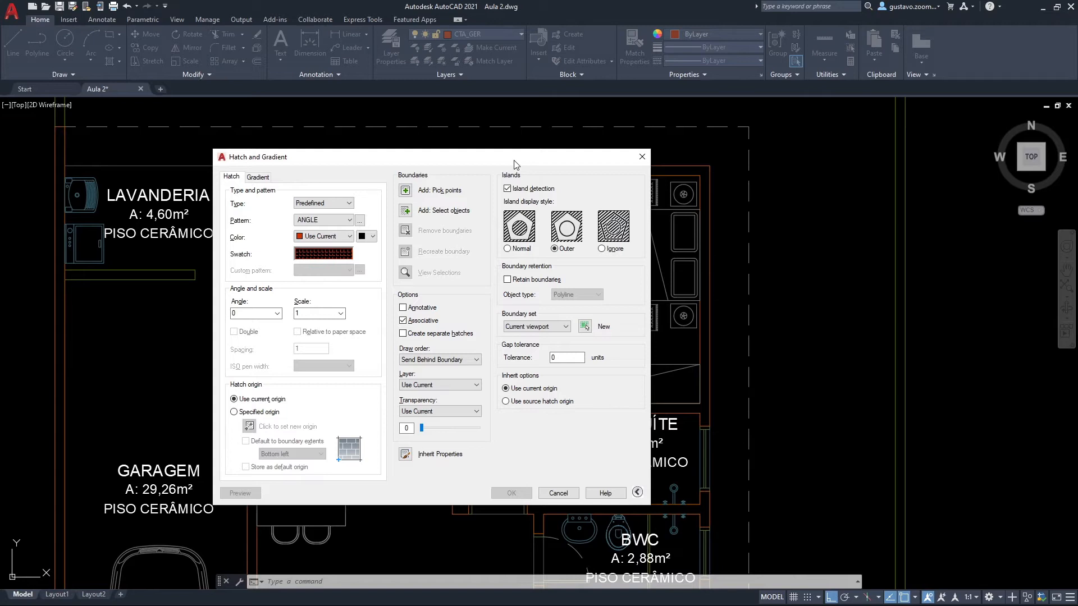
Review the available hatch types and the list of predefined pattern names.
{"action": "left_click", "coordinate": [344, 204]}
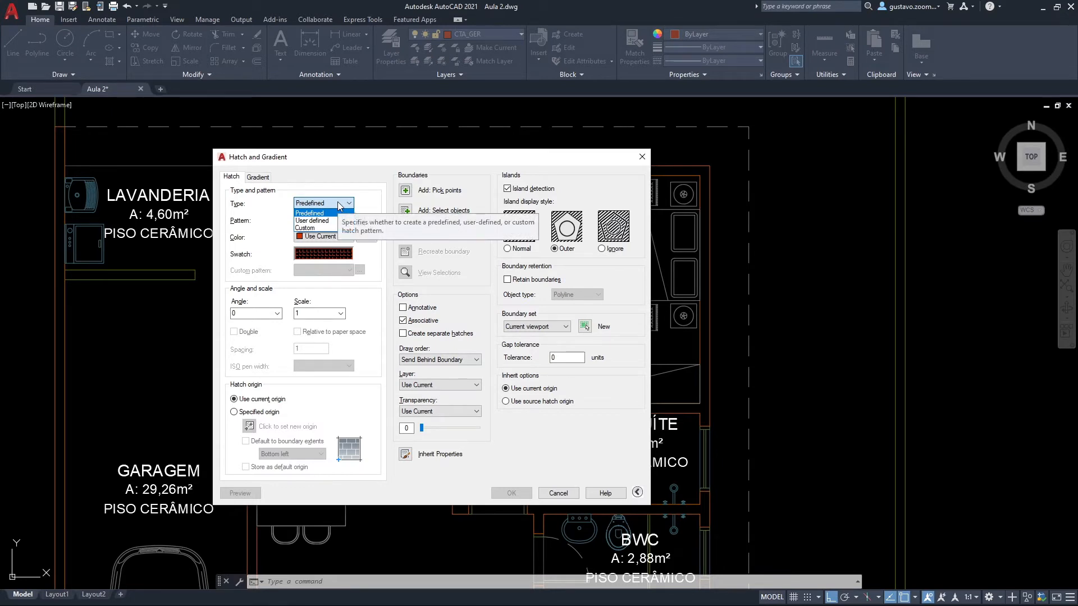
{"action": "left_click", "coordinate": [339, 204]}
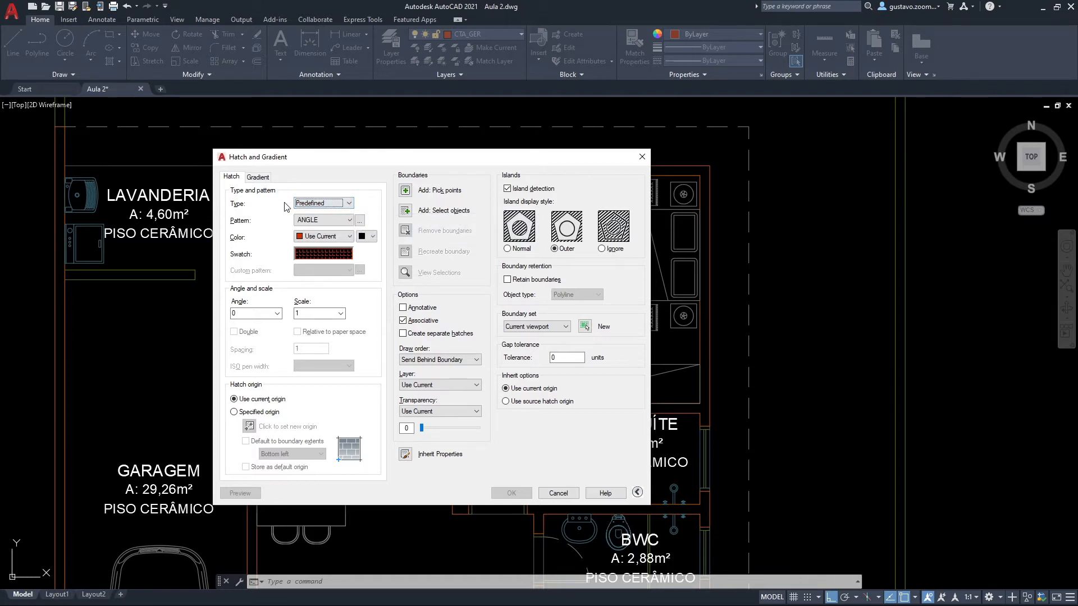
{"action": "left_click", "coordinate": [331, 221]}
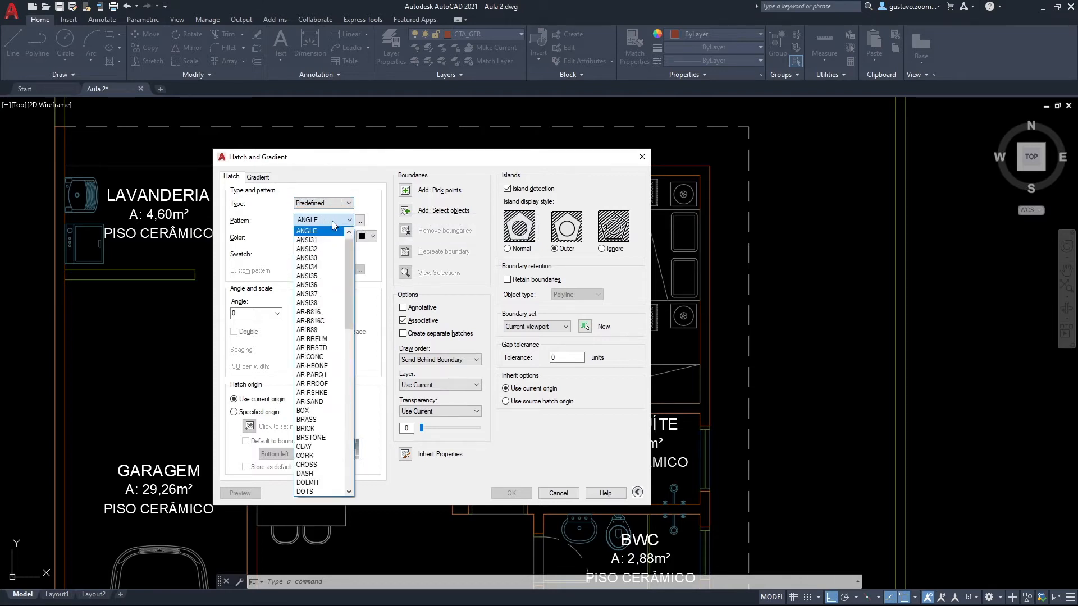
{"action": "scroll", "coordinate": [332, 300], "scroll_direction": "down", "scroll_amount": 5}
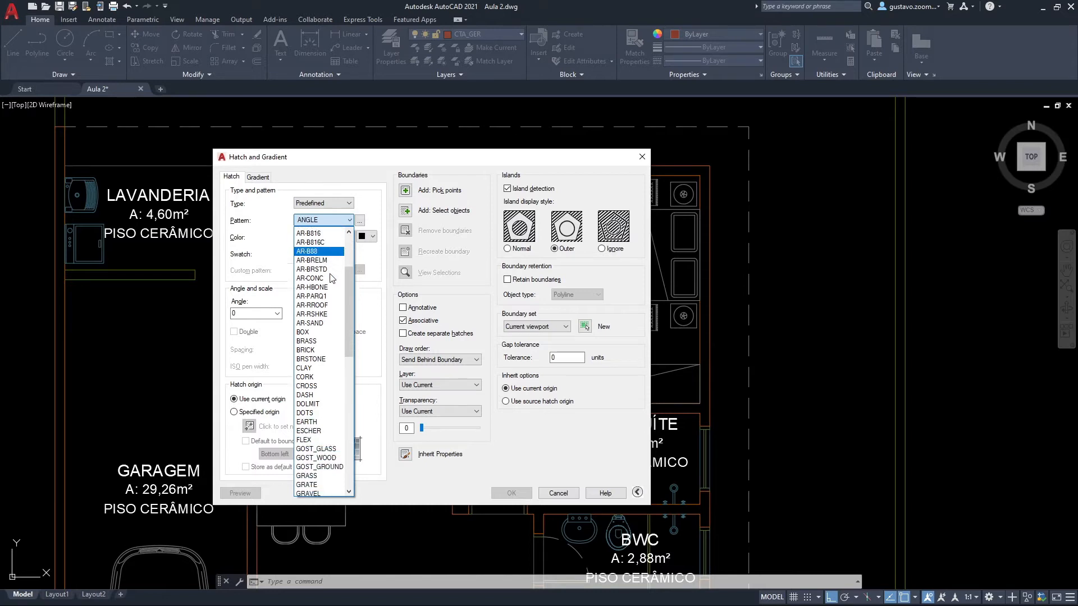
{"action": "scroll", "coordinate": [323, 405], "scroll_direction": "down", "scroll_amount": 6}
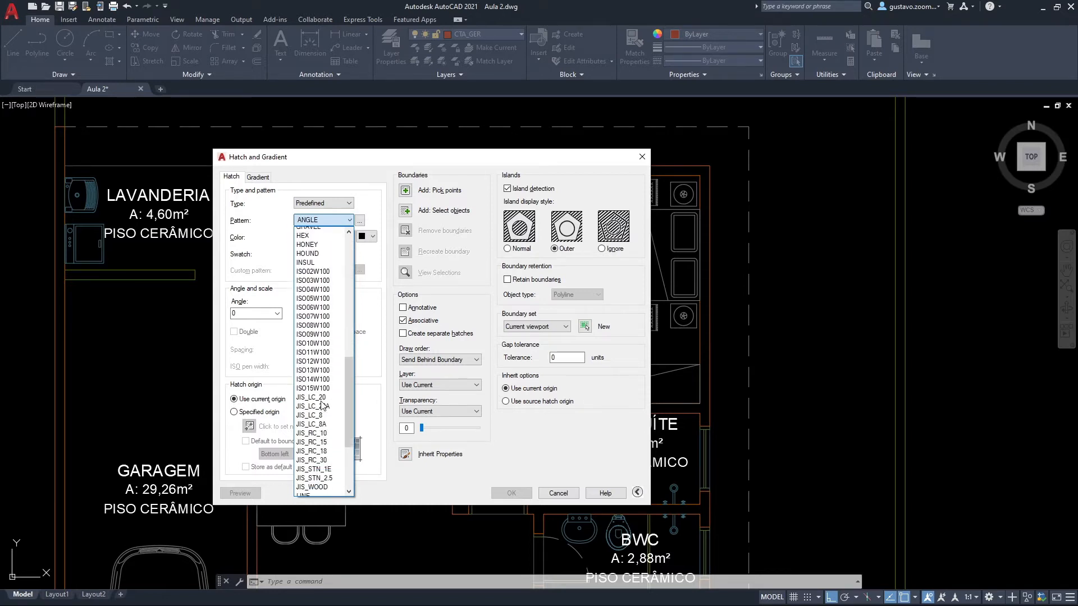
{"action": "scroll", "coordinate": [323, 404], "scroll_direction": "up", "scroll_amount": 10}
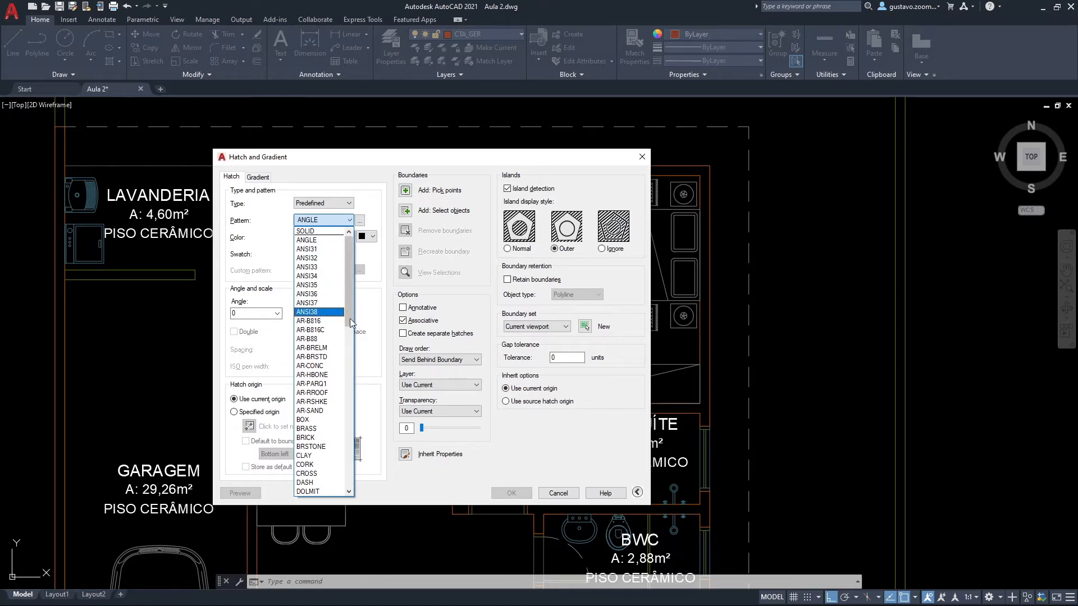
{"action": "left_click", "coordinate": [372, 222]}
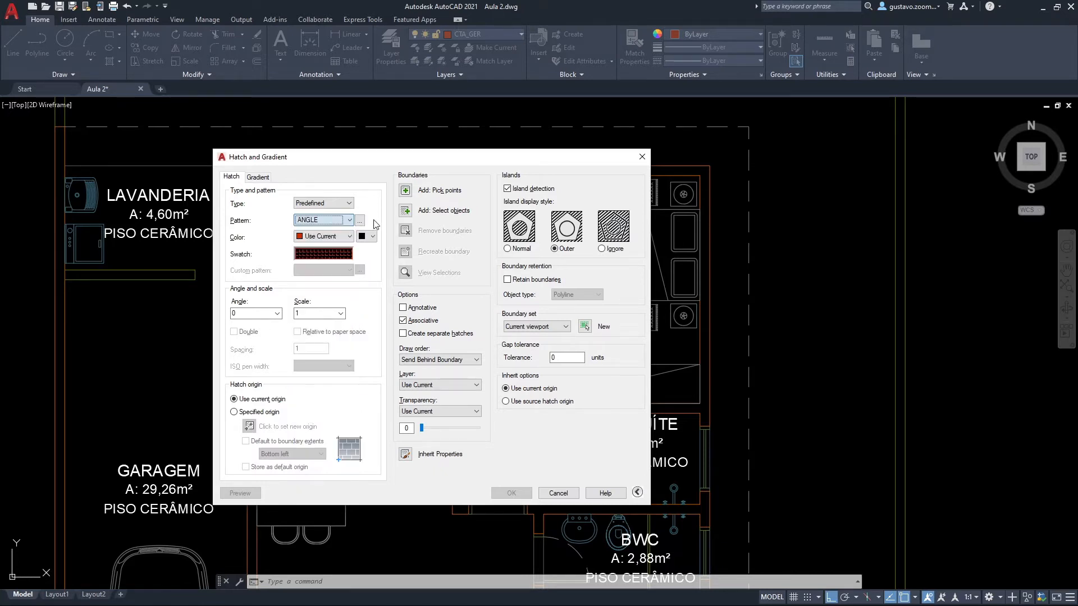
Choose the SOLID hatch pattern and assign the new hatch to the ALV_HTC layer.
{"action": "left_click", "coordinate": [362, 221]}
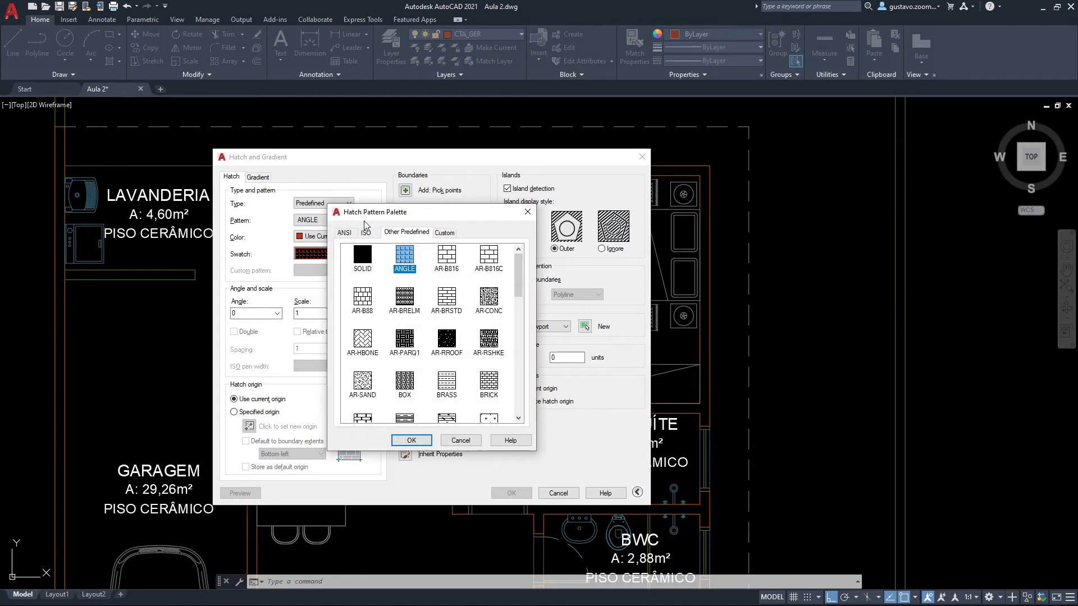
{"action": "mouse_move", "coordinate": [520, 267]}
{"action": "left_mouse_down"}
{"action": "mouse_move", "coordinate": [525, 353]}
{"action": "mouse_move", "coordinate": [521, 263]}
{"action": "left_mouse_up"}
{"action": "left_click", "coordinate": [363, 266]}
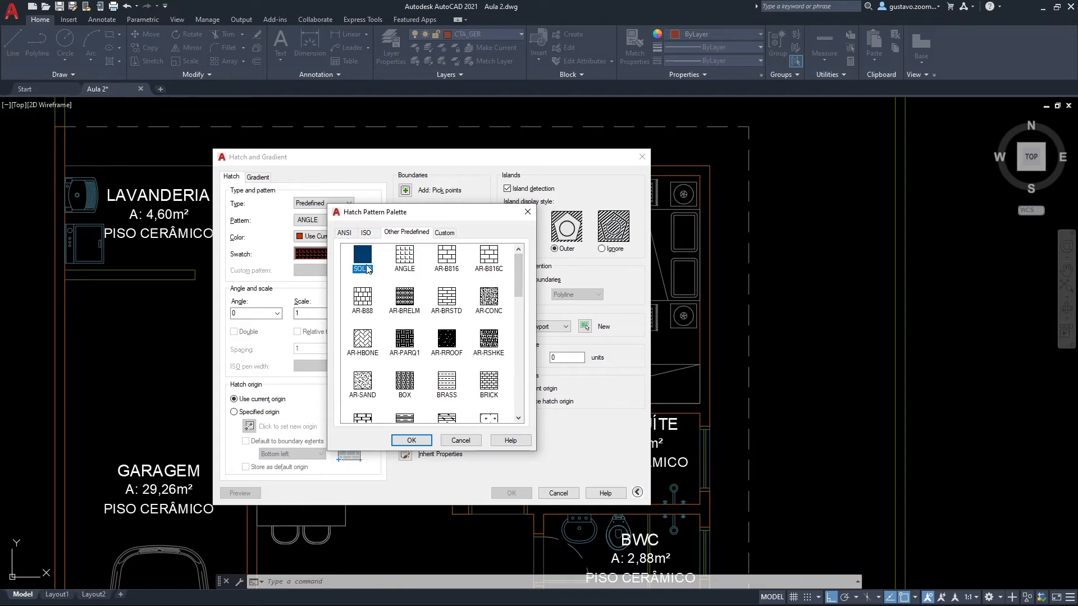
{"action": "left_click", "coordinate": [408, 440]}
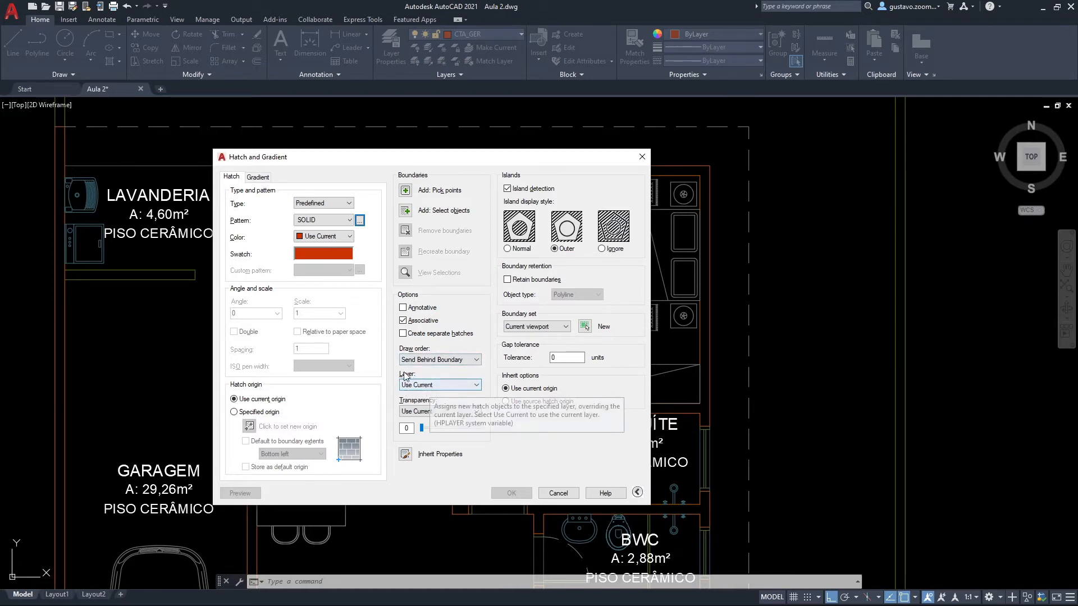
{"action": "left_click", "coordinate": [439, 386]}
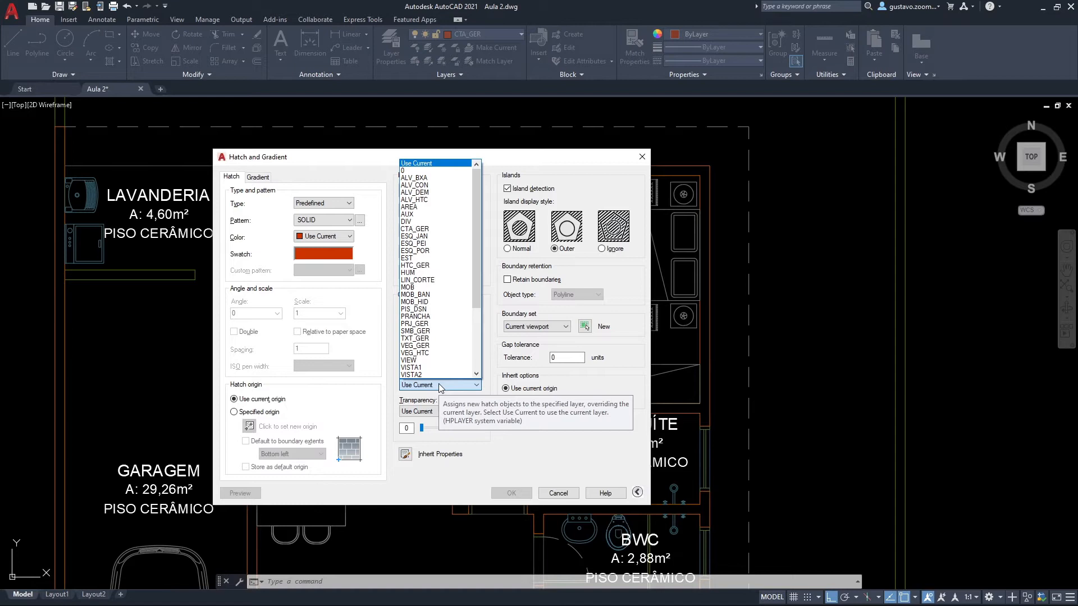
{"action": "left_click", "coordinate": [416, 200]}
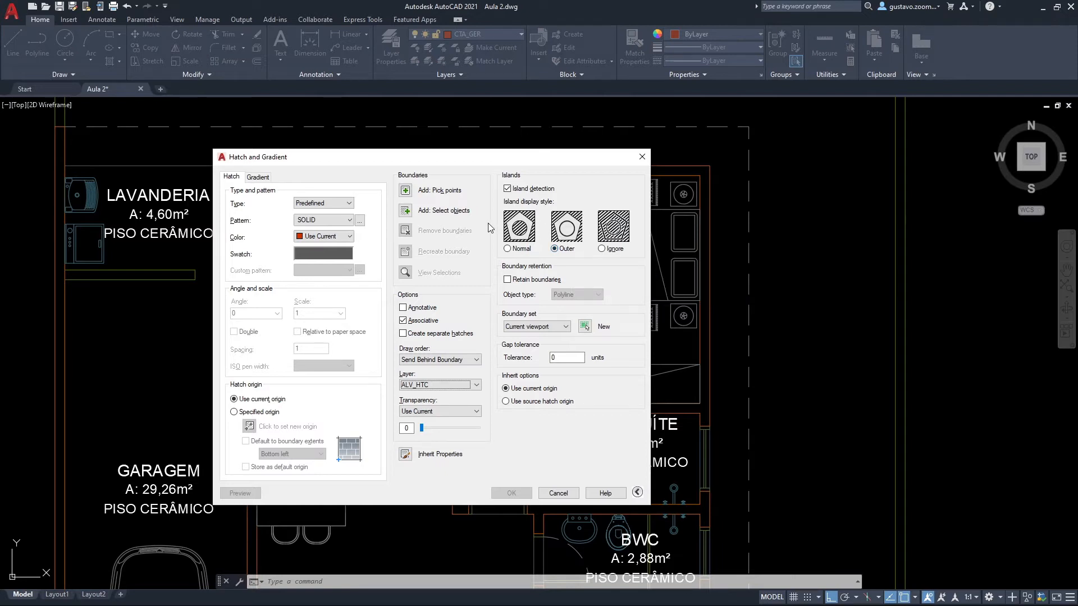
Fill the walls around the COZINHA and SUÍTE, including the wall shared with BWC SUÍTE, with the solid hatch.
{"action": "left_click", "coordinate": [405, 191]}
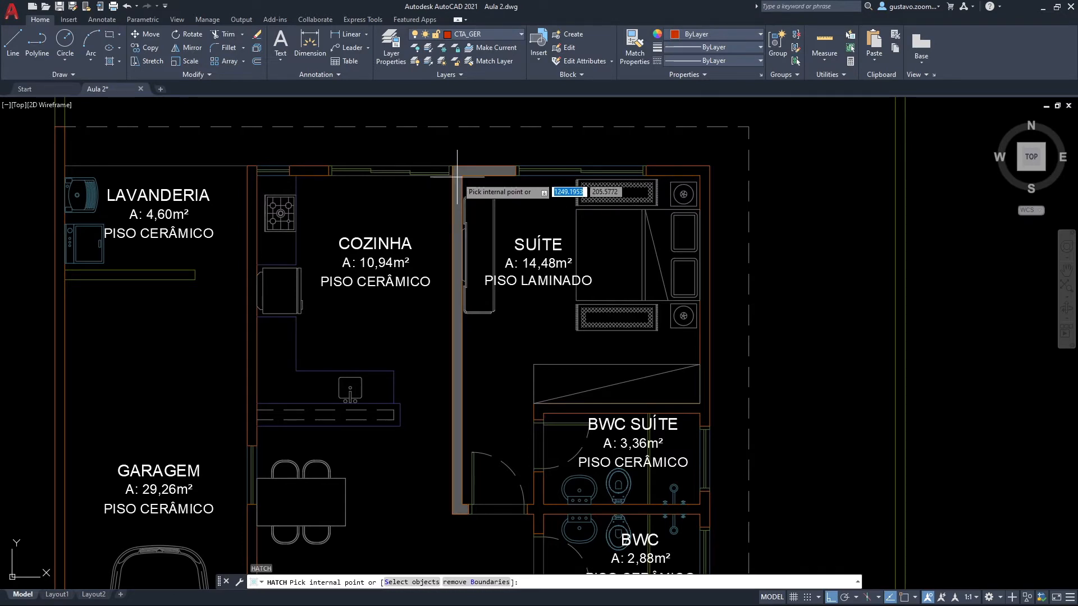
{"action": "left_click", "coordinate": [458, 169]}
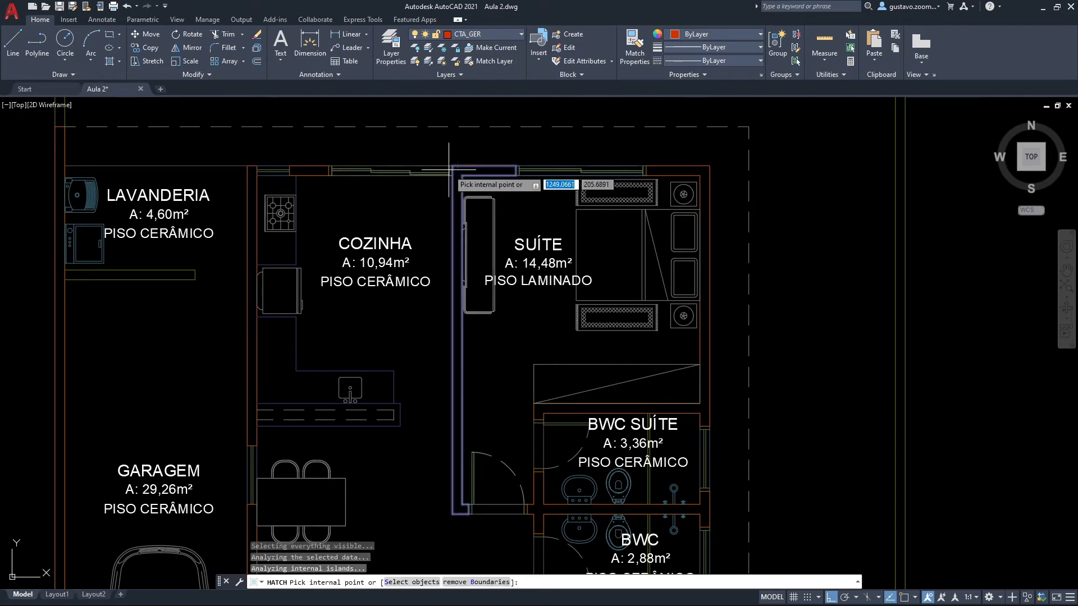
{"action": "left_click", "coordinate": [319, 168]}
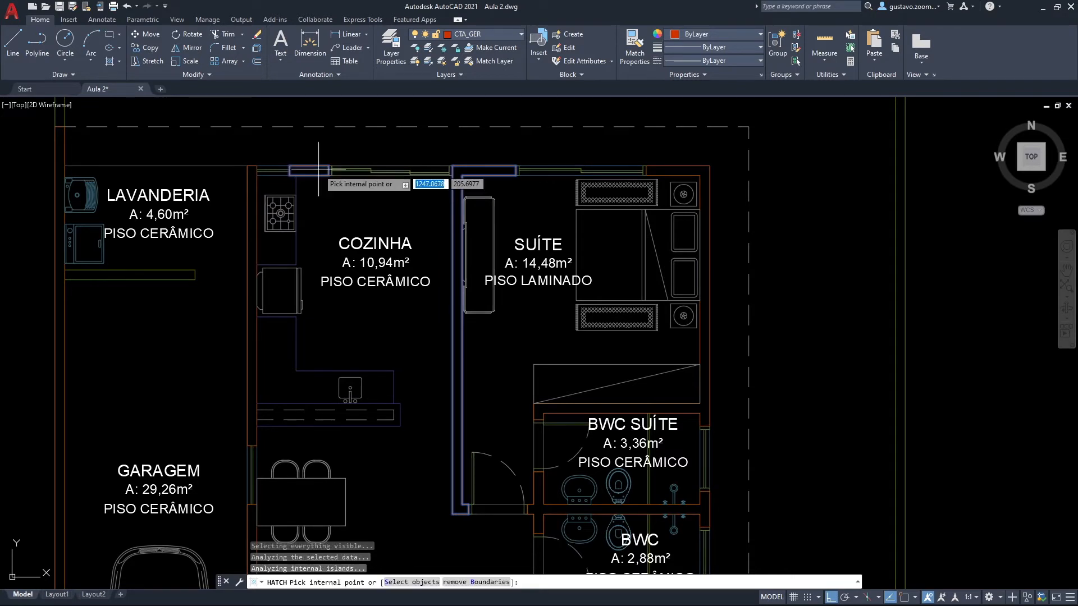
{"action": "left_click", "coordinate": [252, 183]}
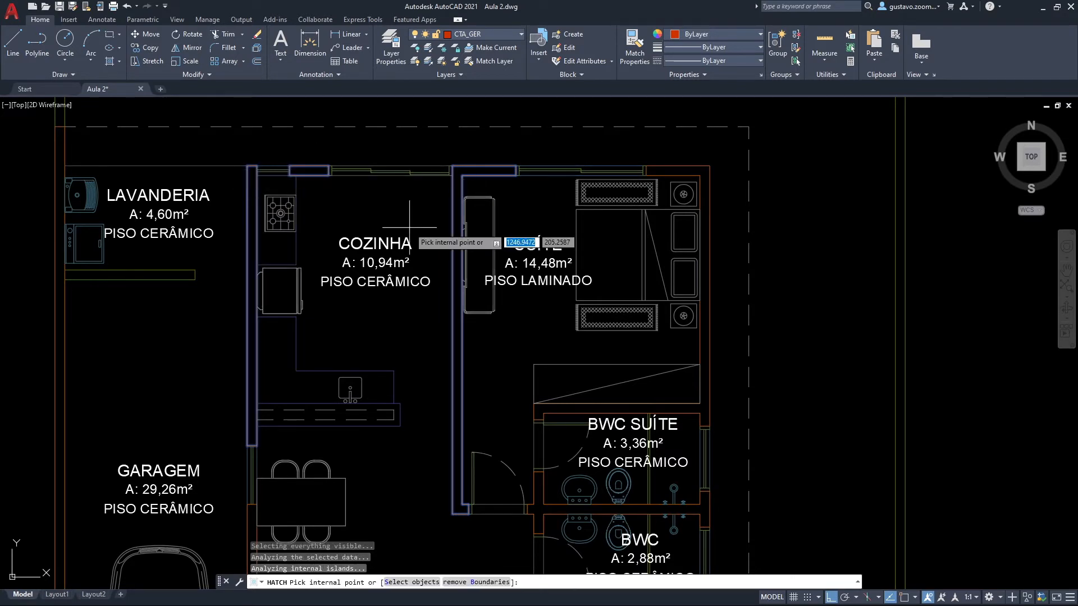
{"action": "left_click", "coordinate": [707, 331]}
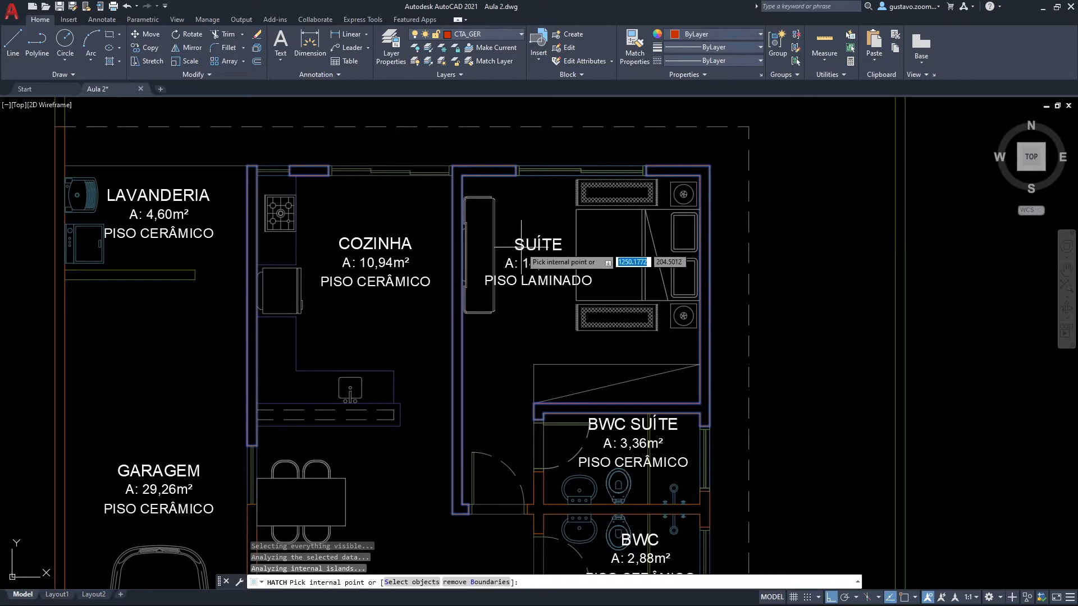
{"action": "scroll", "coordinate": [477, 278], "scroll_direction": "down", "scroll_amount": 2}
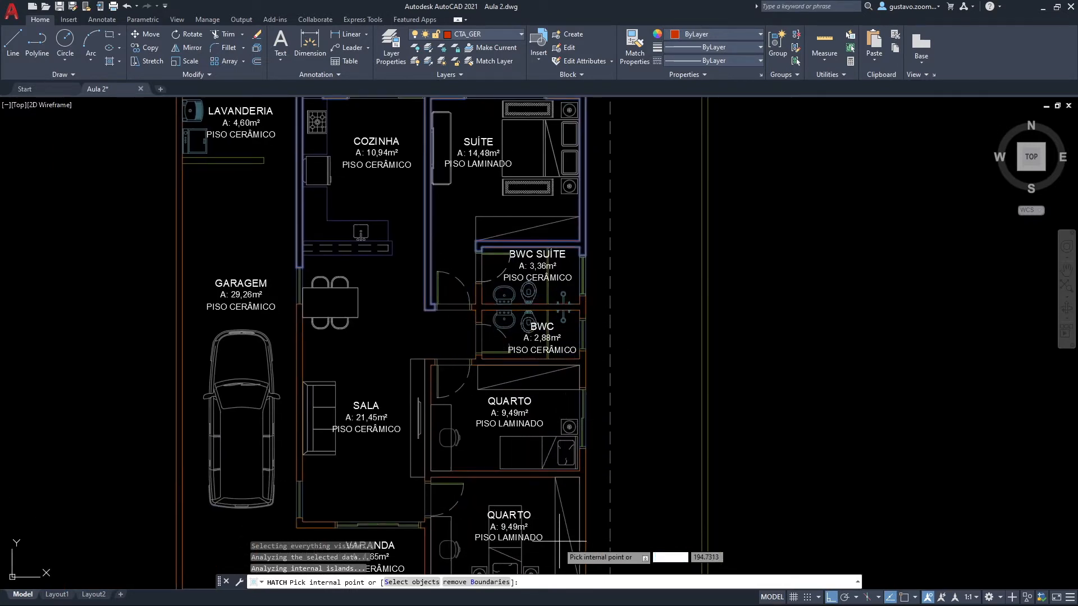
{"action": "middle_click_drag", "start_coordinate": [361, 298], "coordinate": [333, 416]}
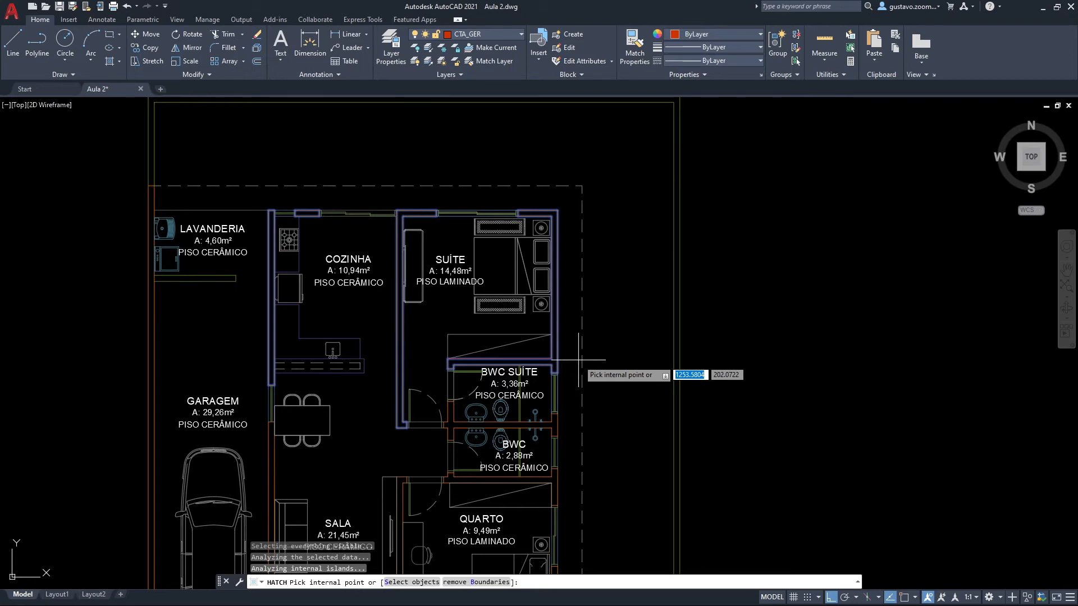
{"action": "key", "text": "Return"}
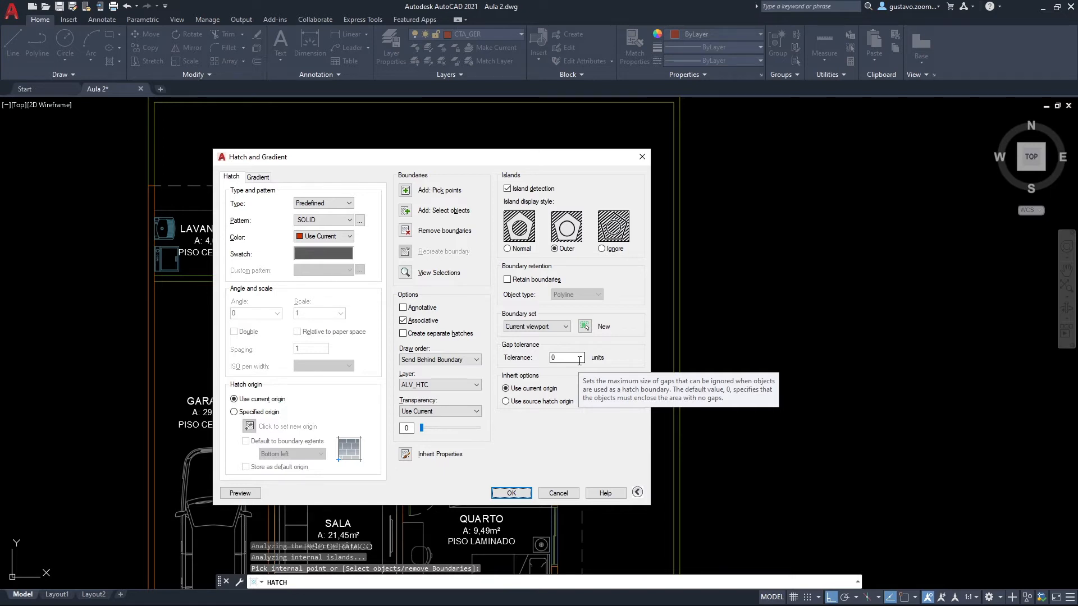
{"action": "left_click", "coordinate": [511, 493]}
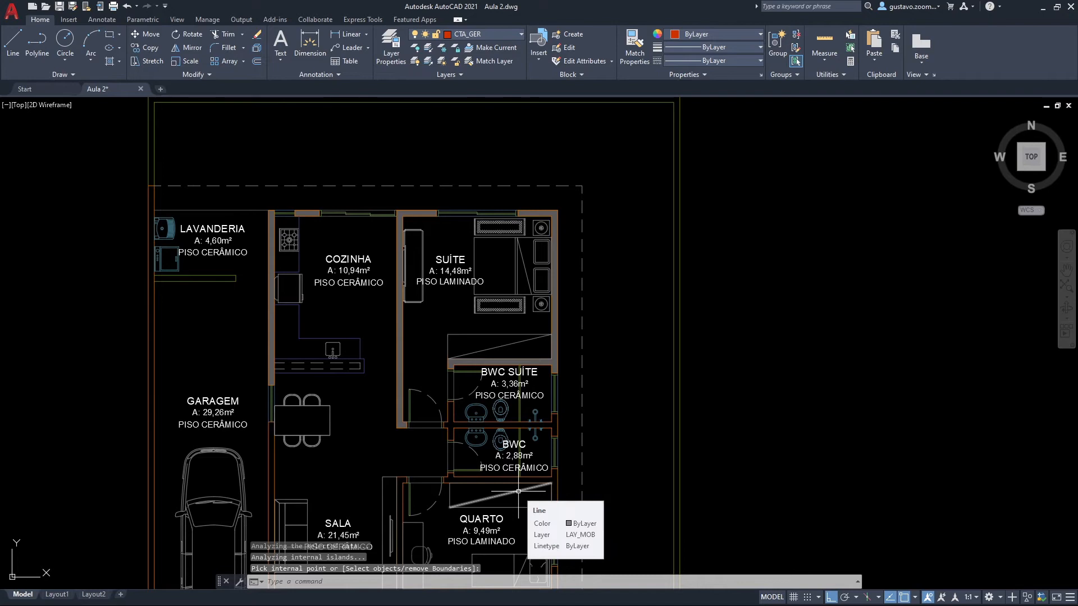
Start another solid hatch on the ALV_HTC layer and pick inside the walls above and below the BWC.
{"action": "scroll", "coordinate": [463, 335], "scroll_direction": "up", "scroll_amount": 2}
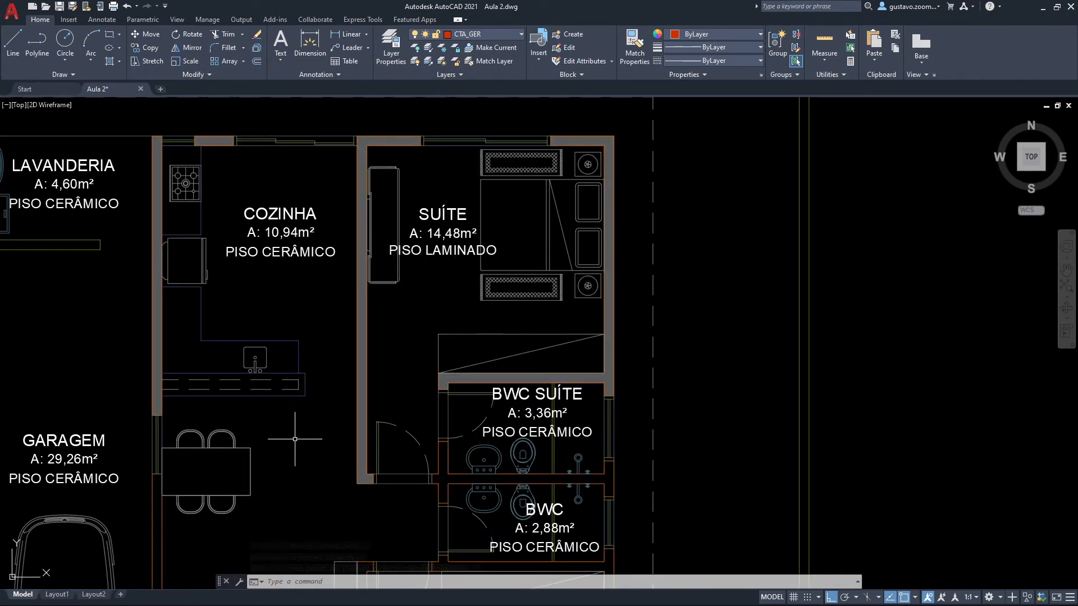
{"action": "middle_click_drag", "start_coordinate": [451, 490], "coordinate": [306, 386]}
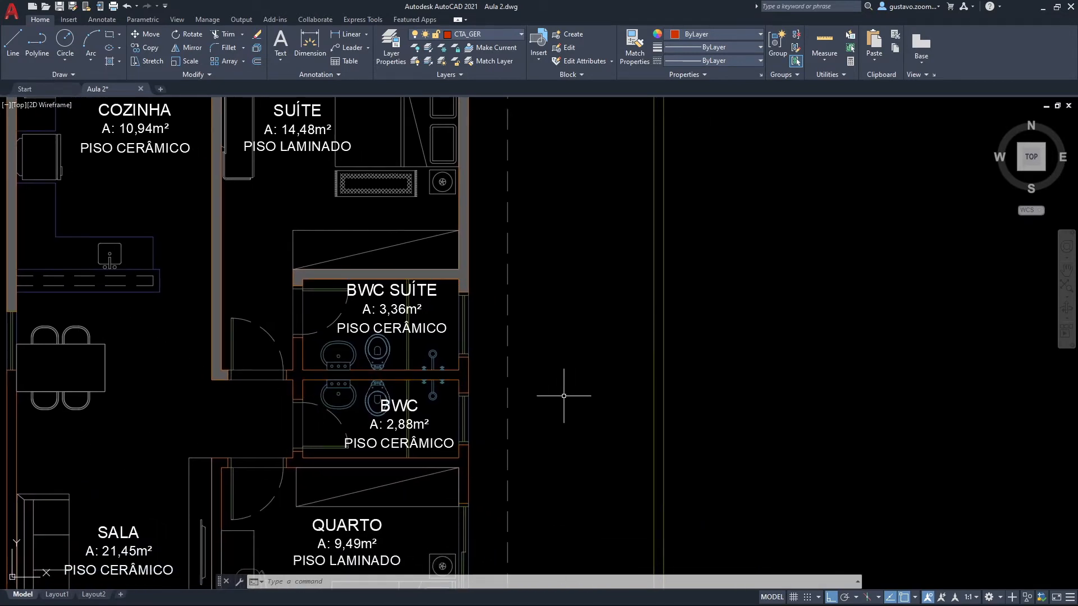
{"action": "middle_click_drag", "start_coordinate": [558, 391], "coordinate": [599, 356]}
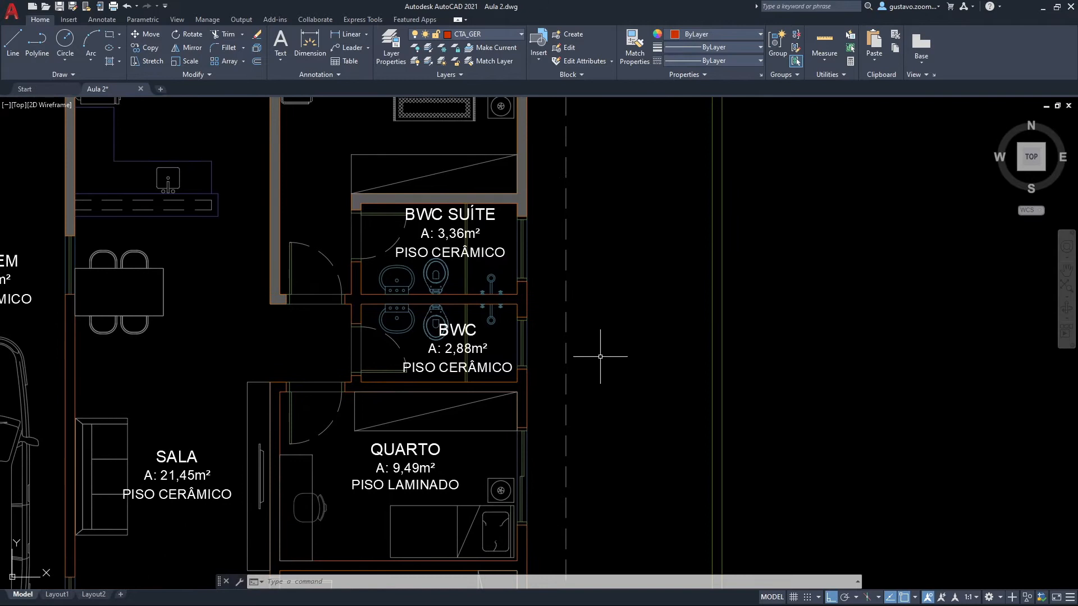
{"action": "type", "text": "h"}
{"action": "key", "text": "Return"}
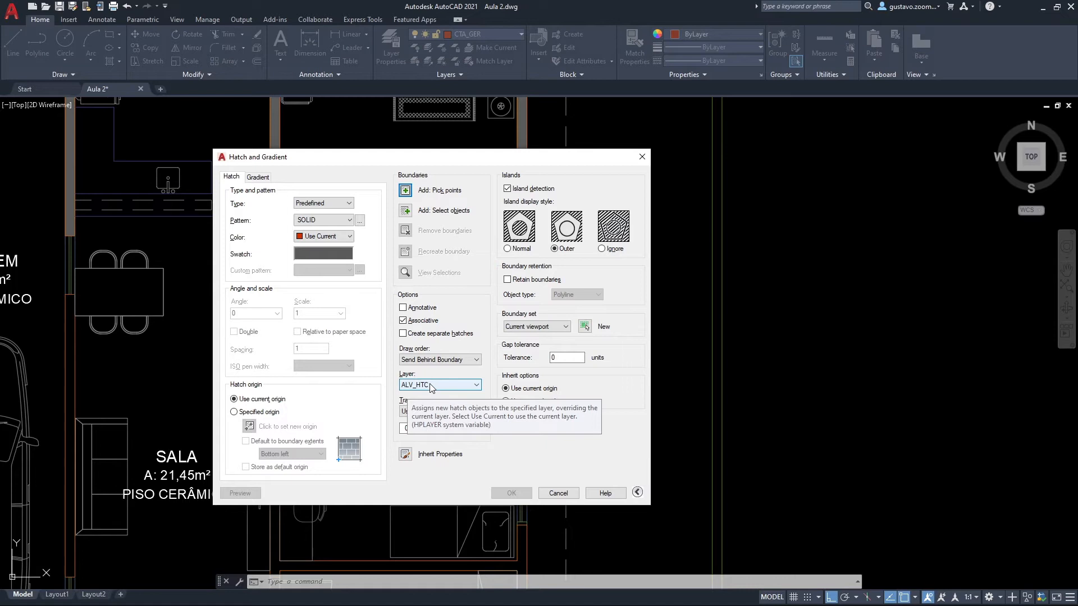
{"action": "left_click", "coordinate": [406, 192]}
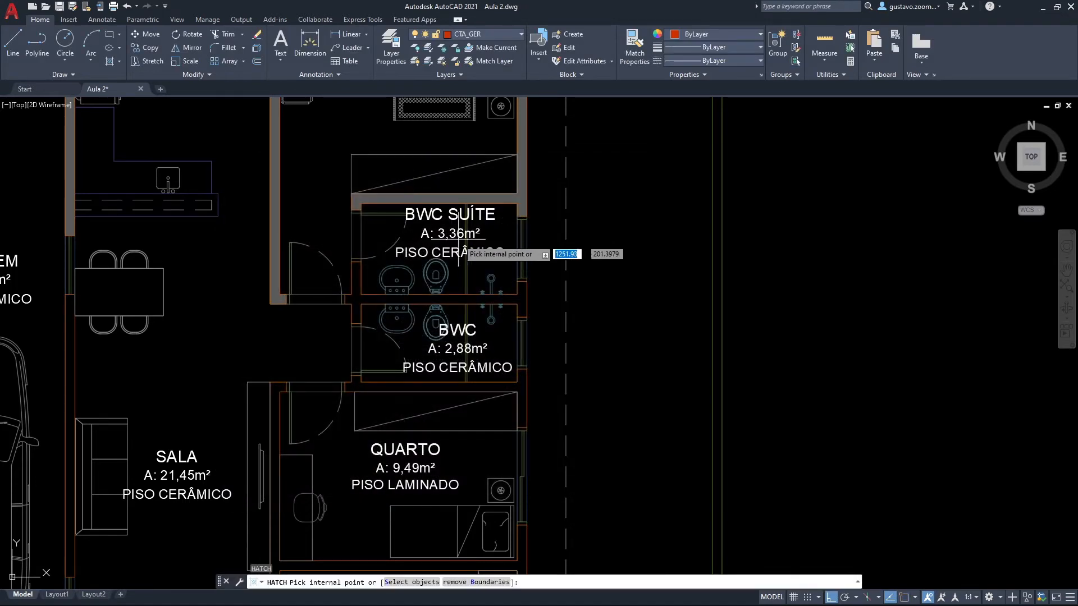
{"action": "left_click", "coordinate": [515, 300]}
{"action": "left_click", "coordinate": [521, 381]}
{"action": "middle_click_drag", "start_coordinate": [303, 340], "coordinate": [274, 256]}
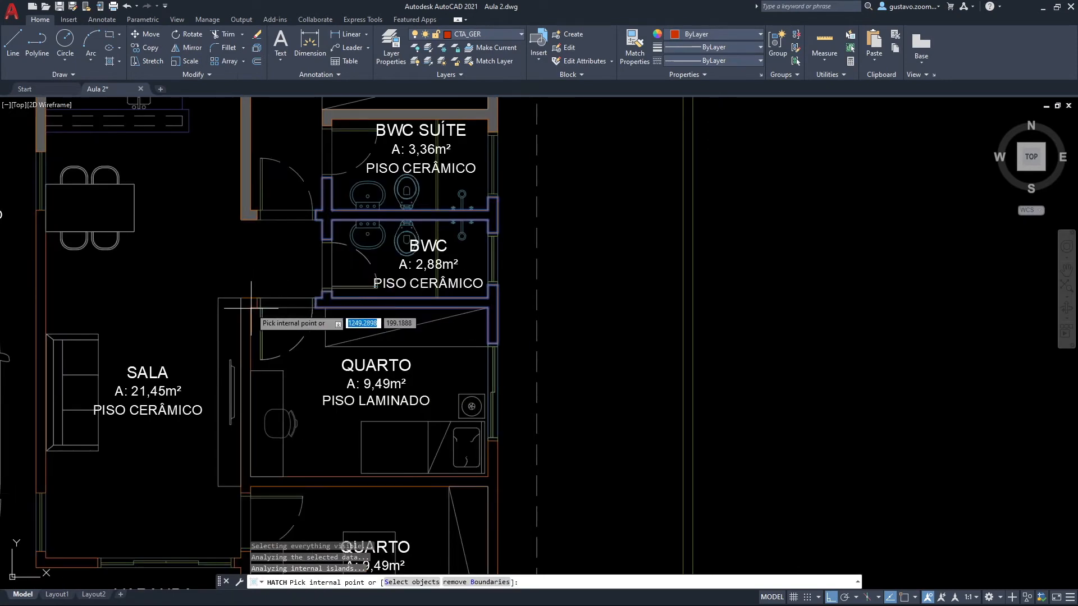
Add the remaining walls around the two QUARTO rooms and the SALA to the hatch boundaries and finish picking points.
{"action": "left_click", "coordinate": [246, 307]}
{"action": "middle_click_drag", "start_coordinate": [246, 307], "coordinate": [263, 183]}
{"action": "left_click", "coordinate": [263, 390]}
{"action": "left_click", "coordinate": [107, 374]}
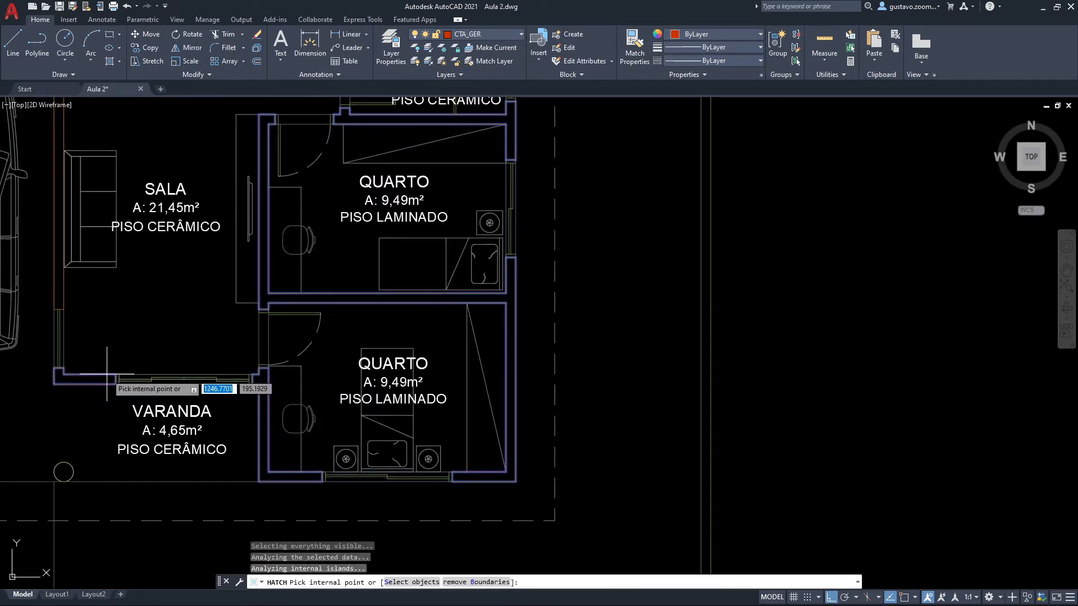
{"action": "mouse_move", "coordinate": [149, 311]}
{"action": "middle_mouse_down"}
{"action": "mouse_move", "coordinate": [258, 350]}
{"action": "mouse_move", "coordinate": [259, 438]}
{"action": "middle_mouse_up"}
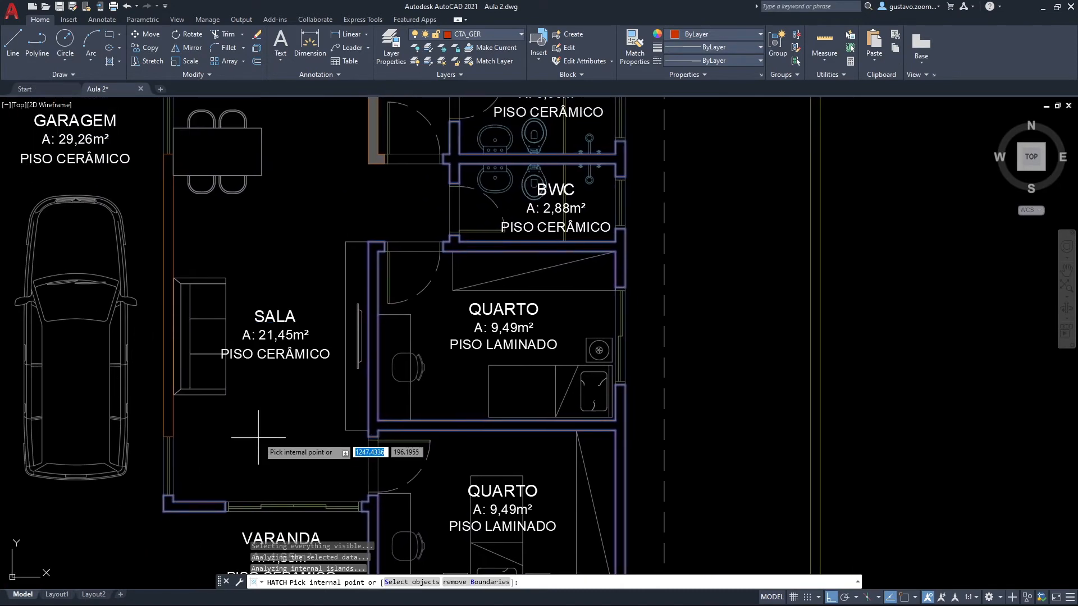
{"action": "left_click", "coordinate": [167, 388]}
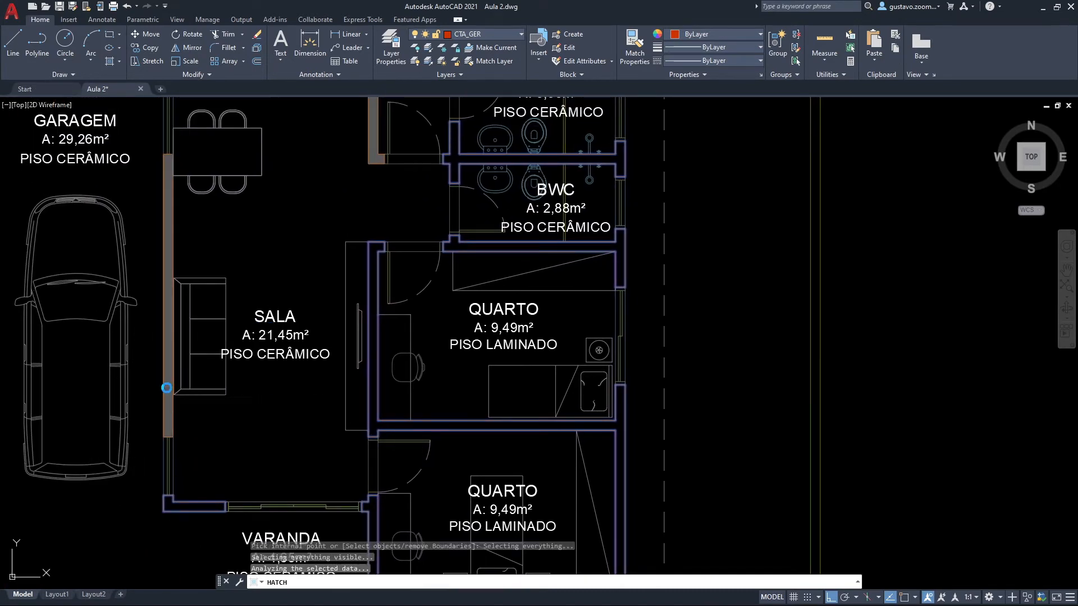
{"action": "key", "text": "Return"}
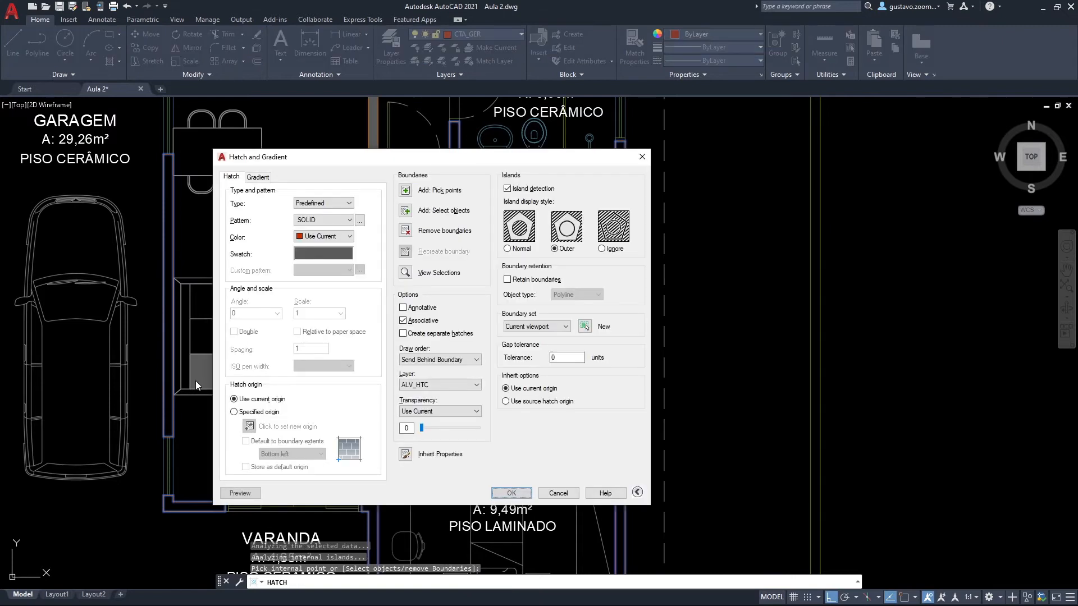
Apply the SOLID hatch on layer ALV_HTC, sent behind the boundary, to the picked house walls.
{"action": "key", "text": "Return"}
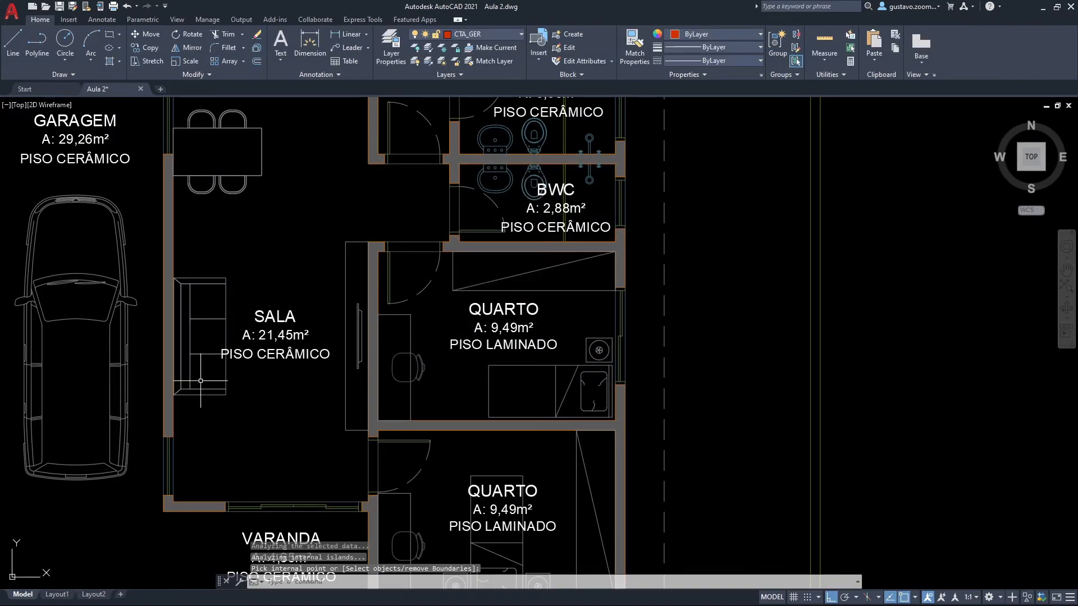
{"action": "scroll", "coordinate": [195, 380], "scroll_direction": "down", "scroll_amount": 4}
{"action": "middle_click_drag", "start_coordinate": [355, 356], "coordinate": [326, 467]}
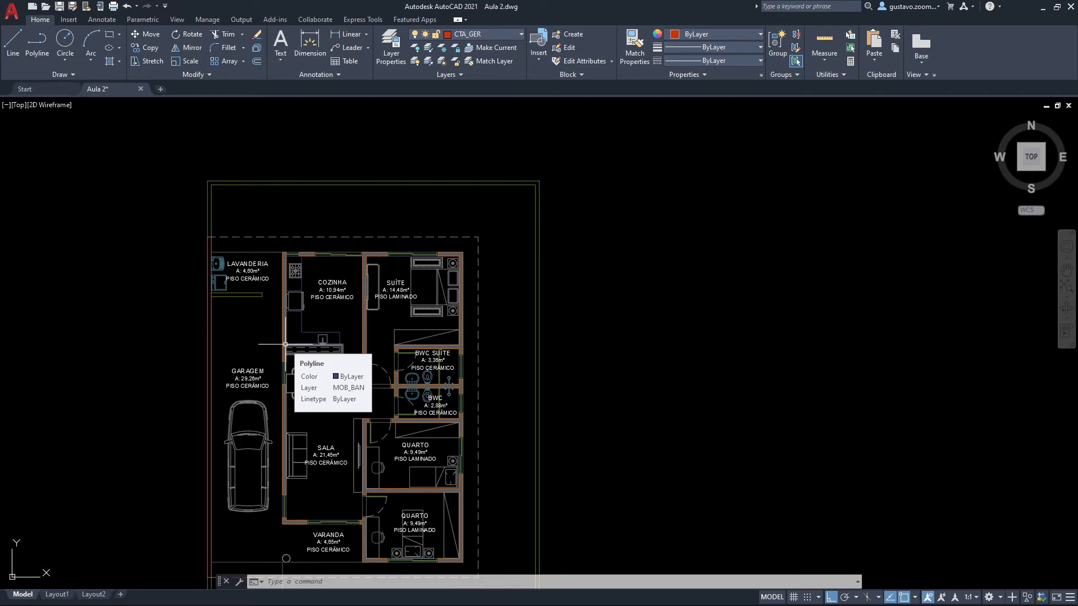
Examine the hatched house walls and the unhatched boundary wall around the plot.
{"action": "scroll", "coordinate": [242, 180], "scroll_direction": "up", "scroll_amount": 3}
{"action": "scroll", "coordinate": [184, 211], "scroll_direction": "up", "scroll_amount": 2}
{"action": "scroll", "coordinate": [174, 208], "scroll_direction": "down", "scroll_amount": 2}
{"action": "scroll", "coordinate": [183, 210], "scroll_direction": "up", "scroll_amount": 2}
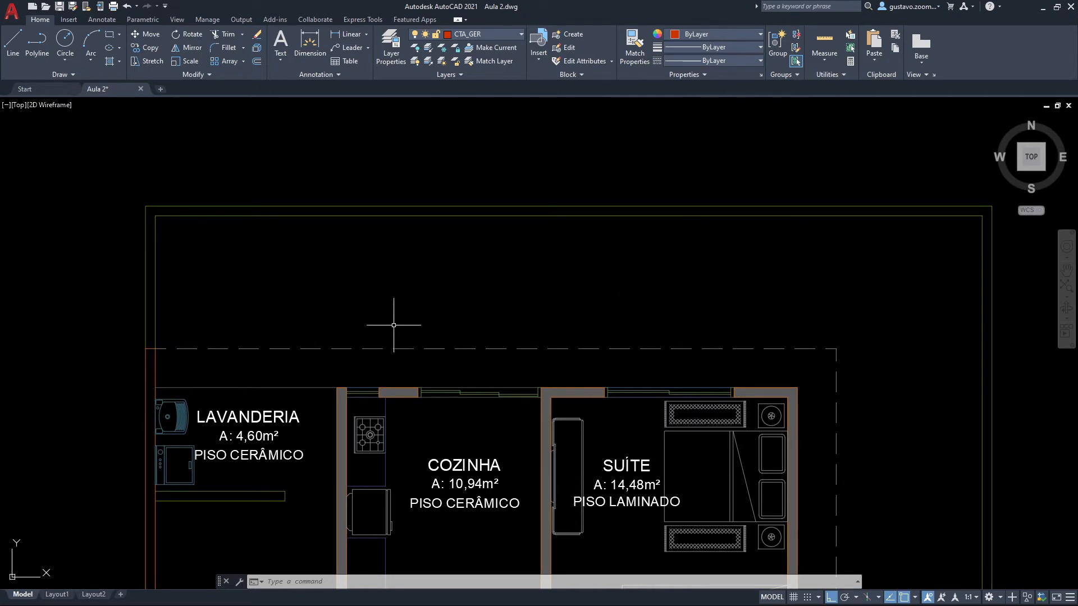
{"action": "scroll", "coordinate": [258, 193], "scroll_direction": "down", "scroll_amount": 4}
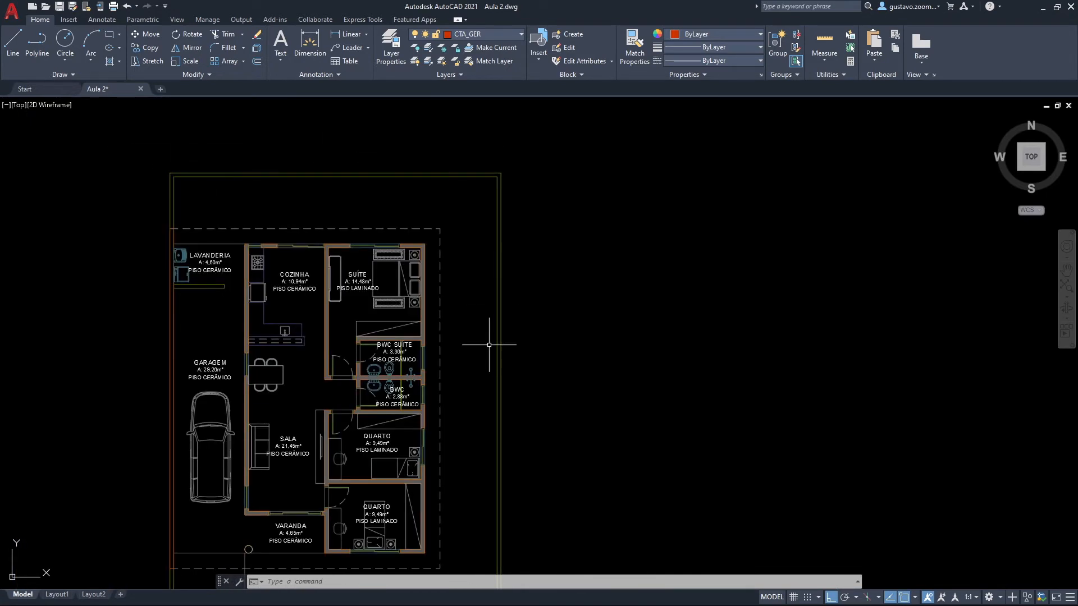
{"action": "middle_click_drag", "start_coordinate": [484, 333], "coordinate": [484, 158]}
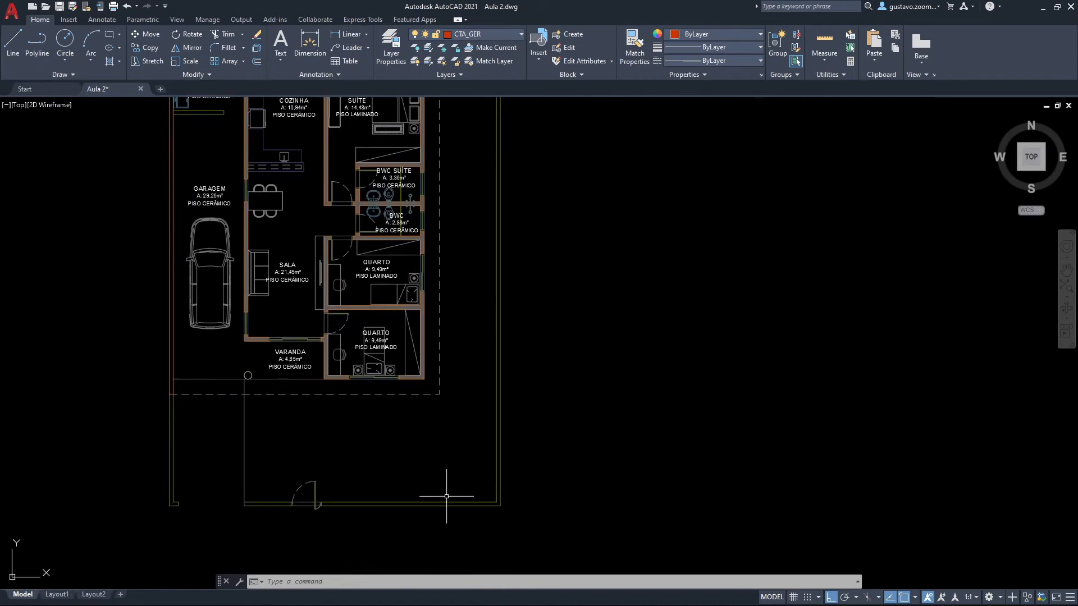
{"action": "middle_click_drag", "start_coordinate": [401, 324], "coordinate": [473, 564]}
Try to hatch the plot's boundary wall with the SOLID pattern from a point inside its upper-left corner.
{"action": "scroll", "coordinate": [264, 250], "scroll_direction": "up", "scroll_amount": 3}
{"action": "scroll", "coordinate": [264, 249], "scroll_direction": "up", "scroll_amount": 2}
{"action": "mouse_move", "coordinate": [264, 243]}
{"action": "middle_mouse_down"}
{"action": "mouse_move", "coordinate": [353, 250]}
{"action": "mouse_move", "coordinate": [320, 238]}
{"action": "middle_mouse_up"}
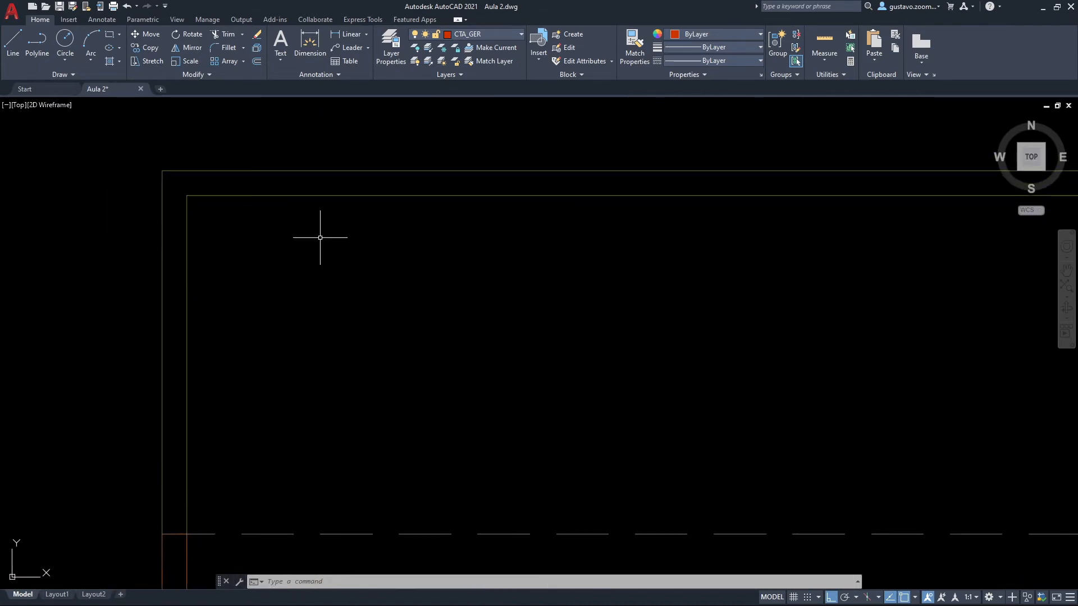
{"action": "type", "text": "h"}
{"action": "key", "text": "Return"}
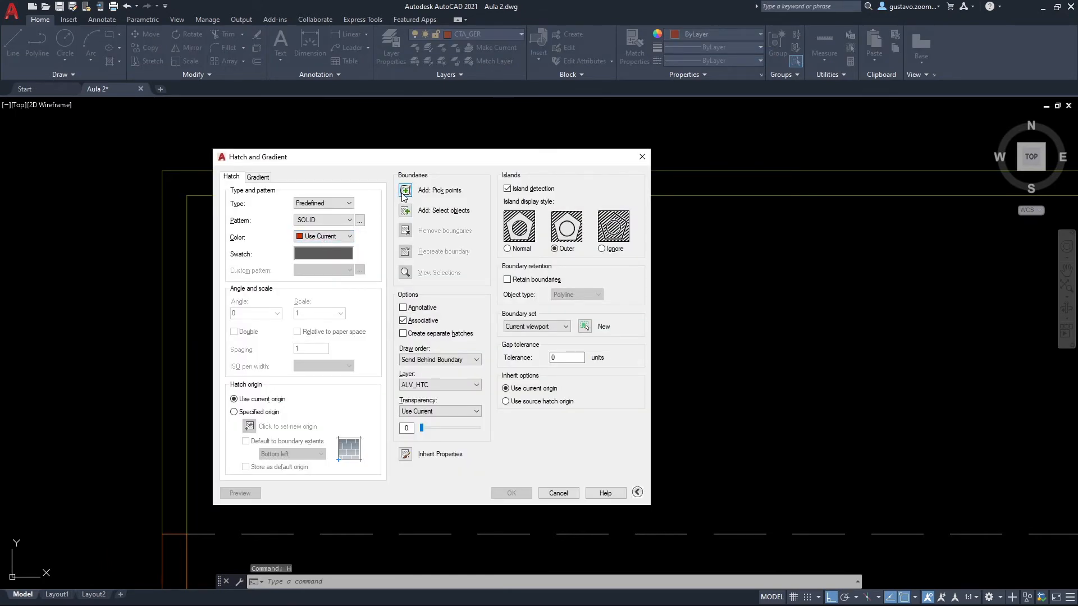
{"action": "left_click", "coordinate": [405, 191]}
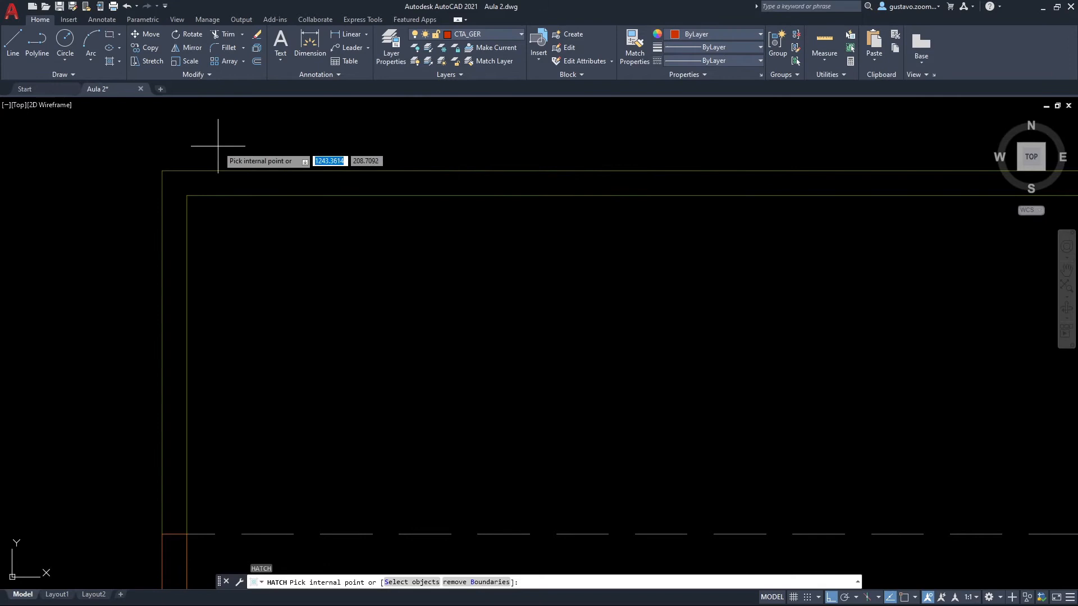
{"action": "left_click", "coordinate": [191, 181]}
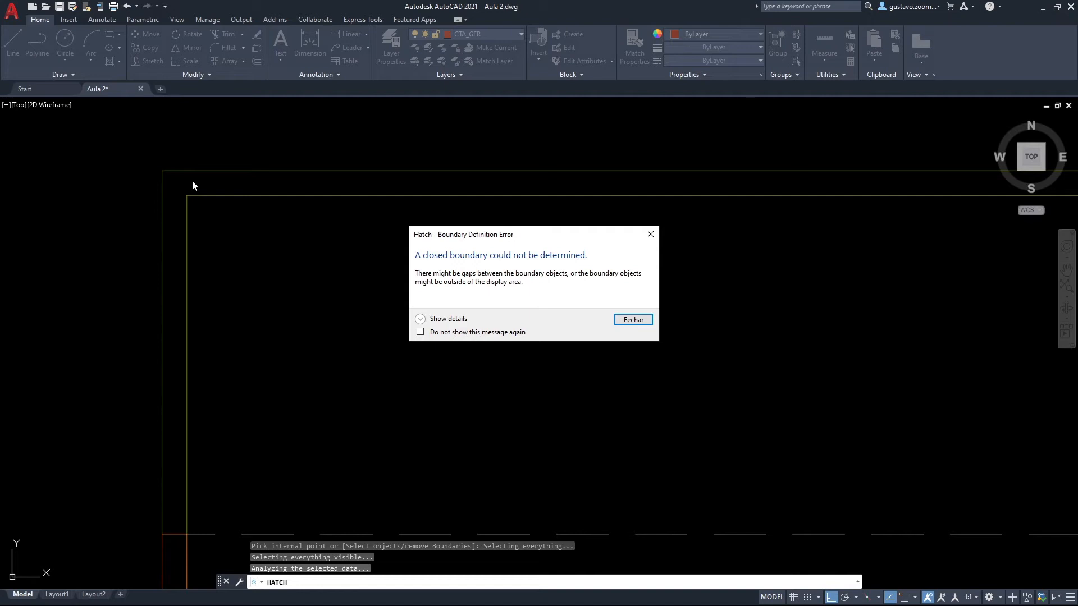
{"action": "left_click", "coordinate": [632, 320]}
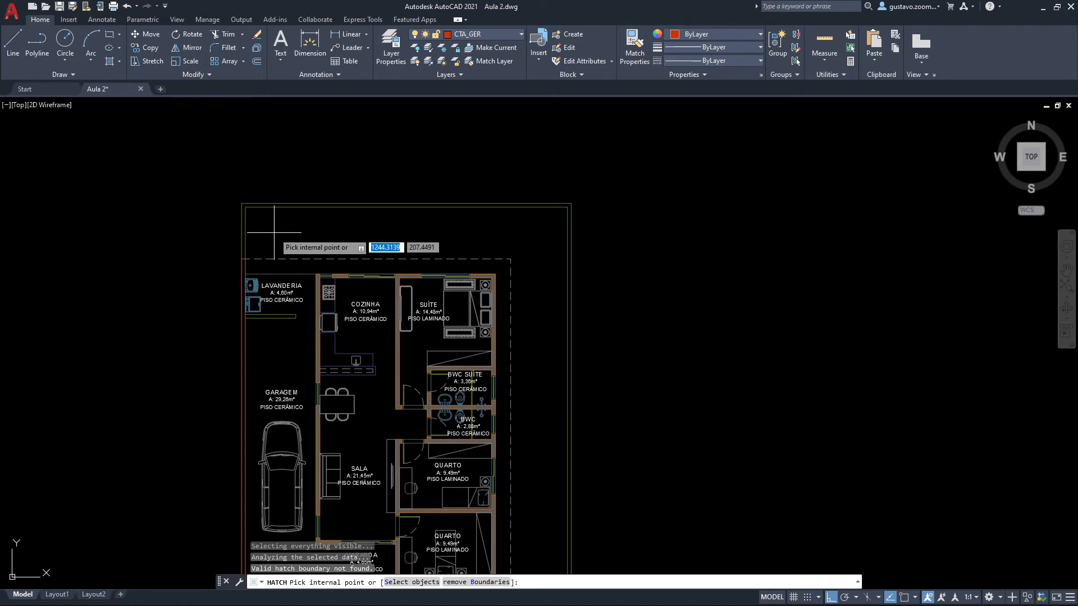
{"action": "key", "text": "Escape"}
{"action": "scroll", "coordinate": [219, 194], "scroll_direction": "up", "scroll_amount": 10}
{"action": "key", "text": "Escape"}
Shorten the inner line of the boundary wall beside the laundry, leaving a small gap above the dashed line.
{"action": "middle_click_drag", "start_coordinate": [653, 371], "coordinate": [249, 171]}
{"action": "scroll", "coordinate": [242, 180], "scroll_direction": "down", "scroll_amount": 4}
{"action": "scroll", "coordinate": [236, 419], "scroll_direction": "up", "scroll_amount": 3}
{"action": "scroll", "coordinate": [236, 420], "scroll_direction": "up", "scroll_amount": 3}
{"action": "left_click", "coordinate": [228, 426]}
{"action": "left_click", "coordinate": [229, 465]}
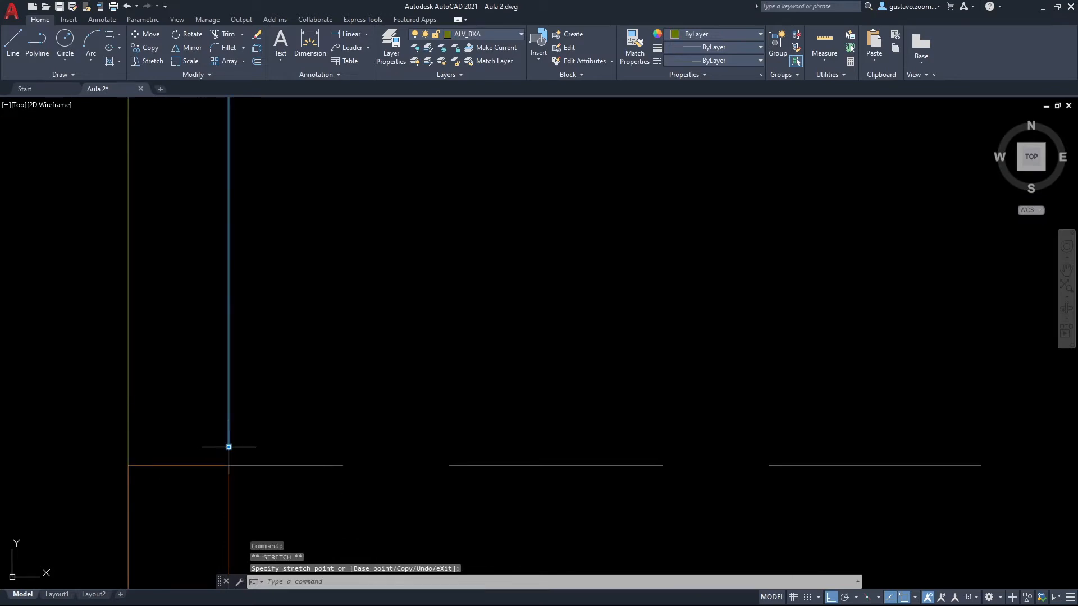
{"action": "scroll", "coordinate": [292, 437], "scroll_direction": "down", "scroll_amount": 5}
{"action": "key", "text": "Escape"}
{"action": "key", "text": "Escape"}
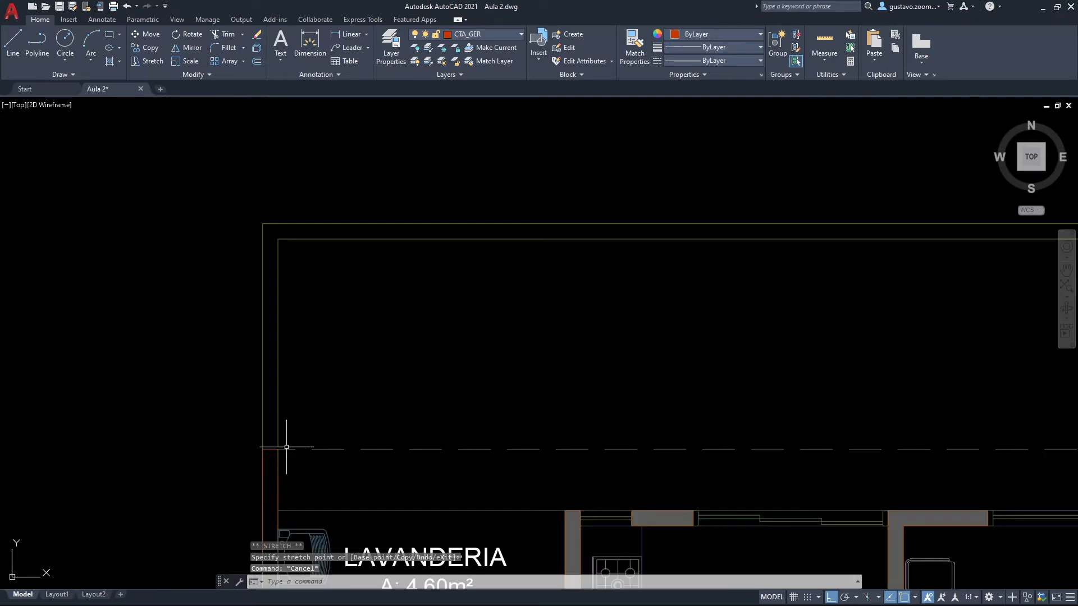
Stretch the inner boundary wall line's lower end back to the dashed line, closing the gap above the garage wall.
{"action": "scroll", "coordinate": [278, 447], "scroll_direction": "up", "scroll_amount": 4}
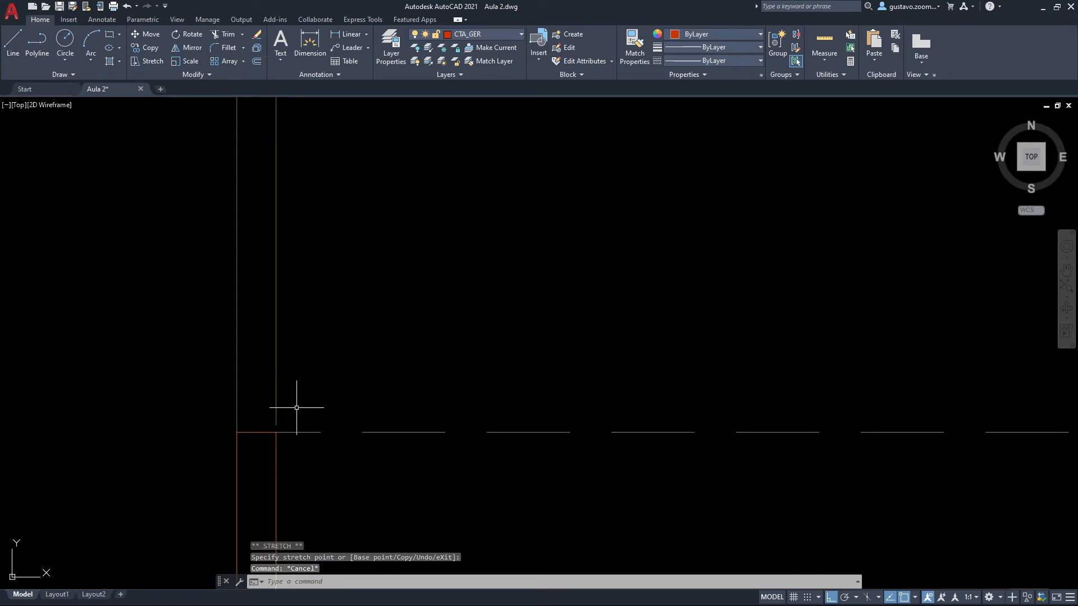
{"action": "middle_click_drag", "start_coordinate": [316, 326], "coordinate": [262, 363]}
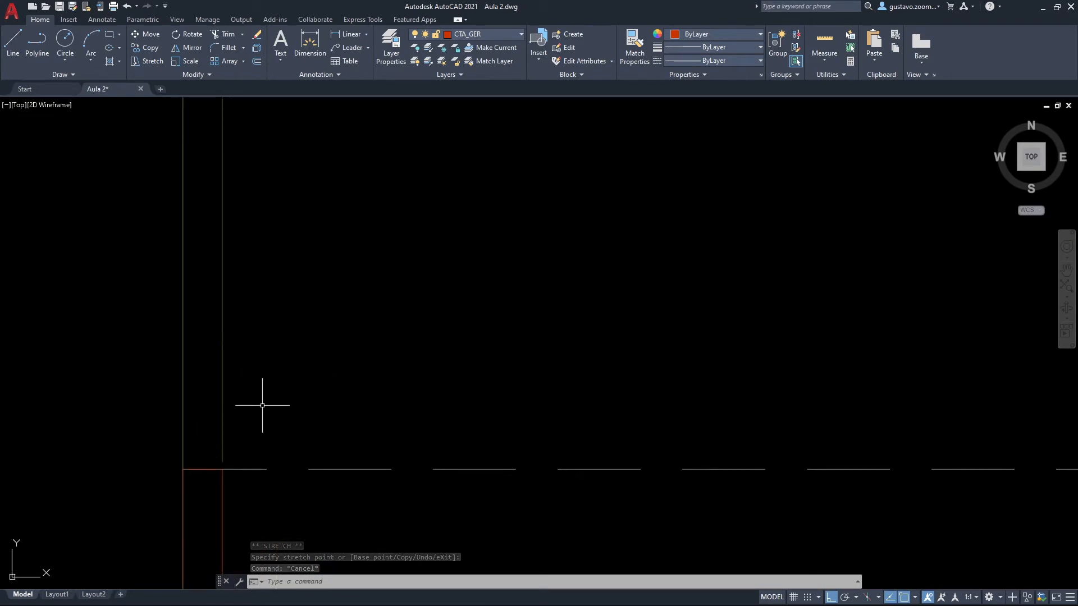
{"action": "scroll", "coordinate": [261, 401], "scroll_direction": "down", "scroll_amount": 2}
{"action": "scroll", "coordinate": [261, 400], "scroll_direction": "down", "scroll_amount": 2}
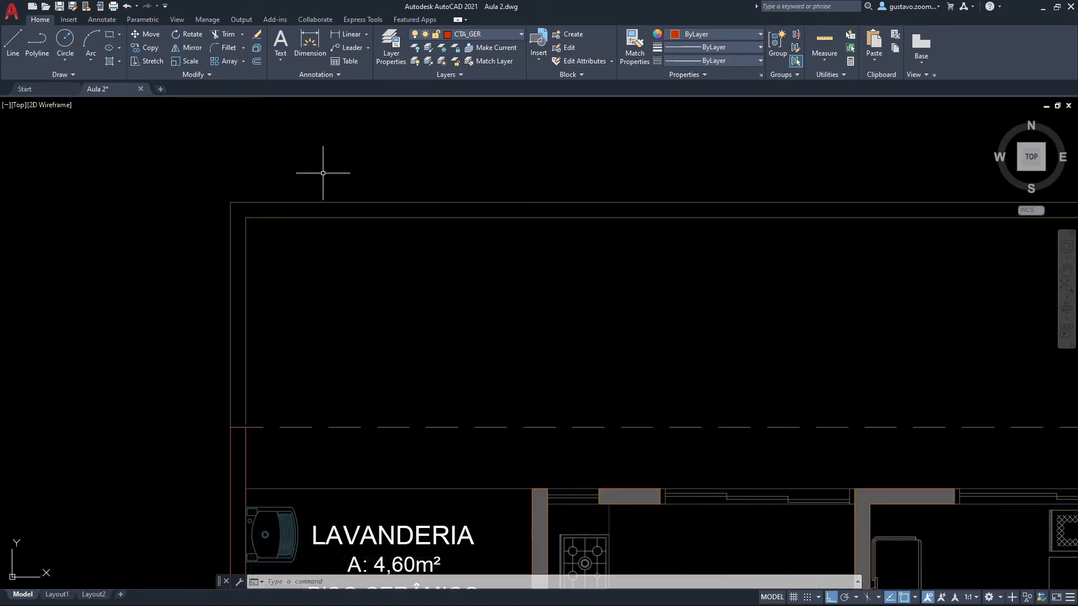
{"action": "scroll", "coordinate": [260, 211], "scroll_direction": "down", "scroll_amount": 4}
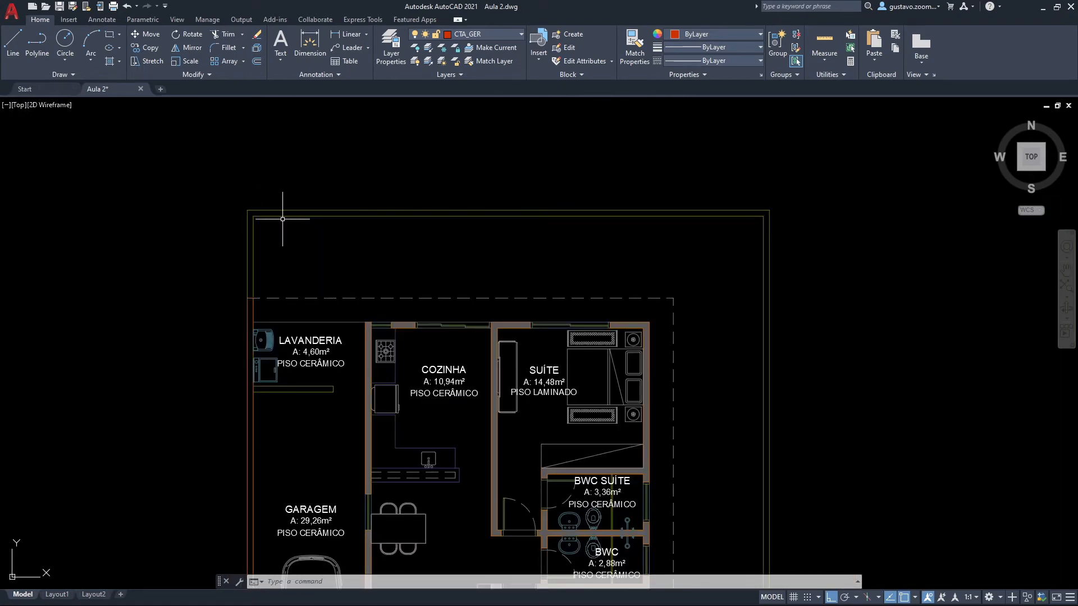
{"action": "scroll", "coordinate": [272, 272], "scroll_direction": "up", "scroll_amount": 8}
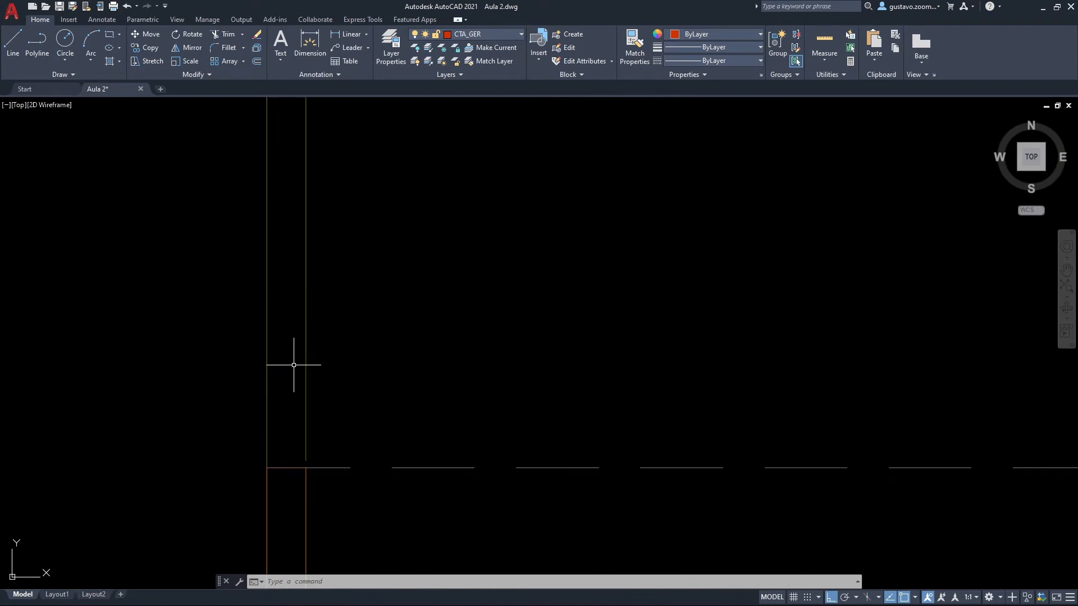
{"action": "left_click", "coordinate": [315, 420]}
{"action": "left_click", "coordinate": [303, 439]}
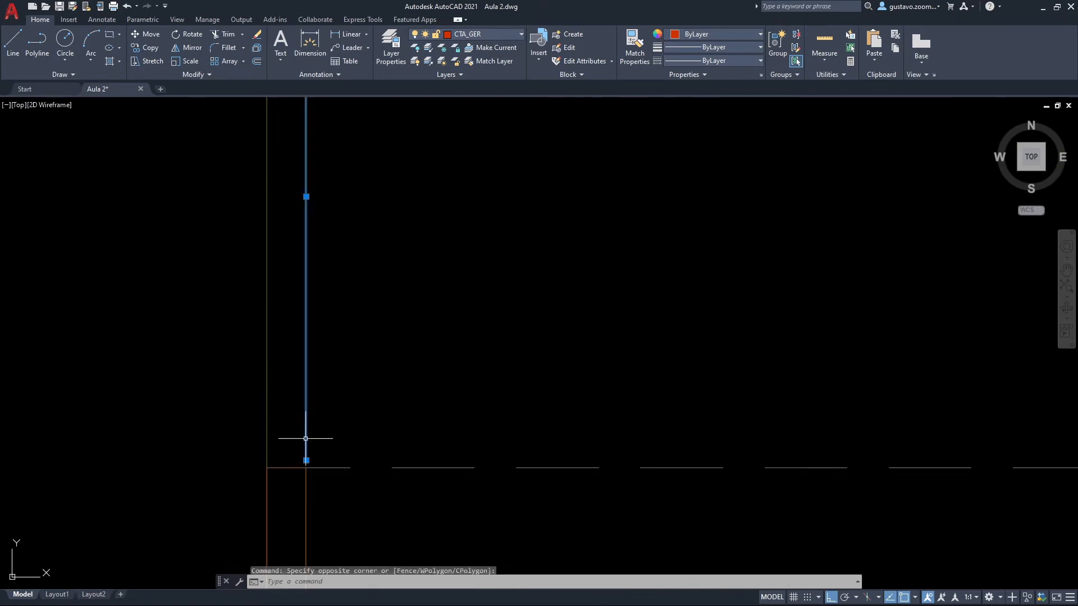
{"action": "left_click", "coordinate": [306, 467]}
{"action": "scroll", "coordinate": [328, 342], "scroll_direction": "down", "scroll_amount": 4}
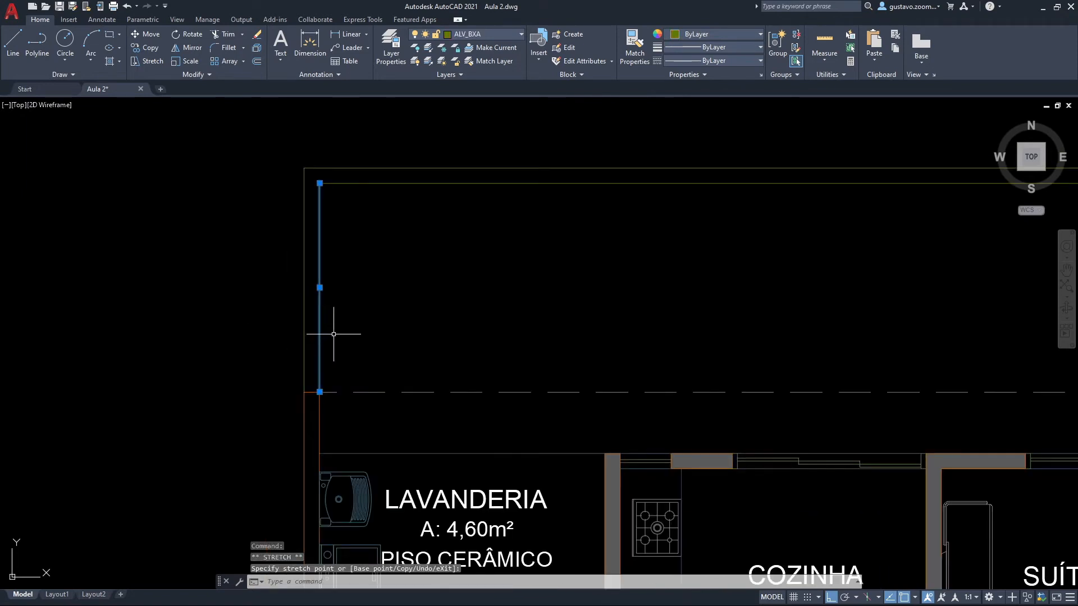
{"action": "key", "text": "Escape"}
{"action": "key", "text": "Escape"}
Hatch the plot's boundary wall with the SOLID pattern, picking a point inside it with the whole plan in view.
{"action": "scroll", "coordinate": [193, 248], "scroll_direction": "down", "scroll_amount": 3}
{"action": "scroll", "coordinate": [228, 200], "scroll_direction": "down", "scroll_amount": 1}
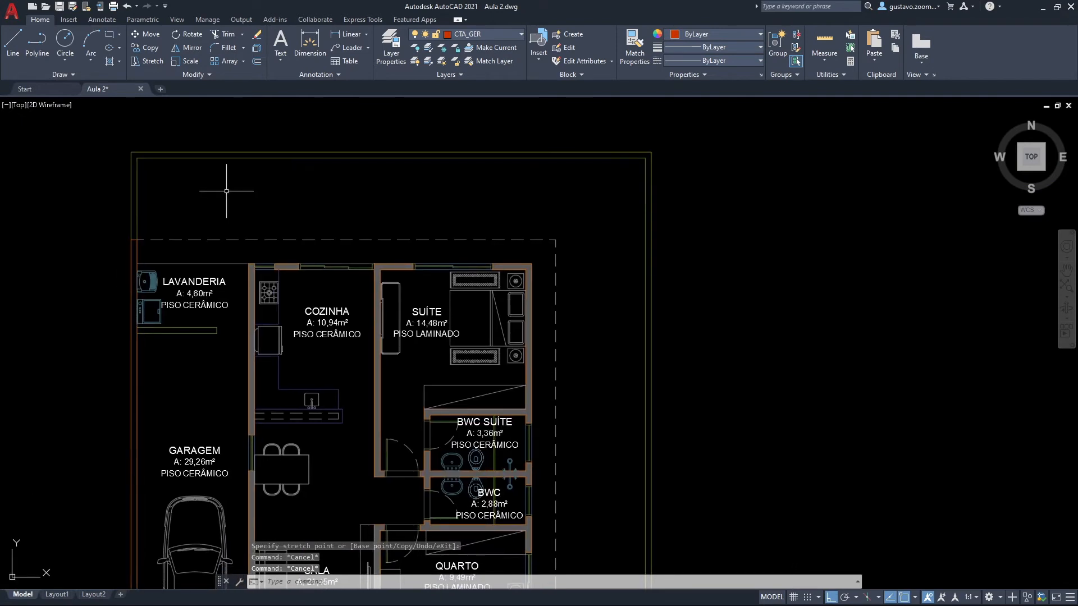
{"action": "scroll", "coordinate": [226, 191], "scroll_direction": "down", "scroll_amount": 2}
{"action": "middle_click_drag", "start_coordinate": [274, 254], "coordinate": [361, 247]}
{"action": "scroll", "coordinate": [360, 252], "scroll_direction": "up", "scroll_amount": 1}
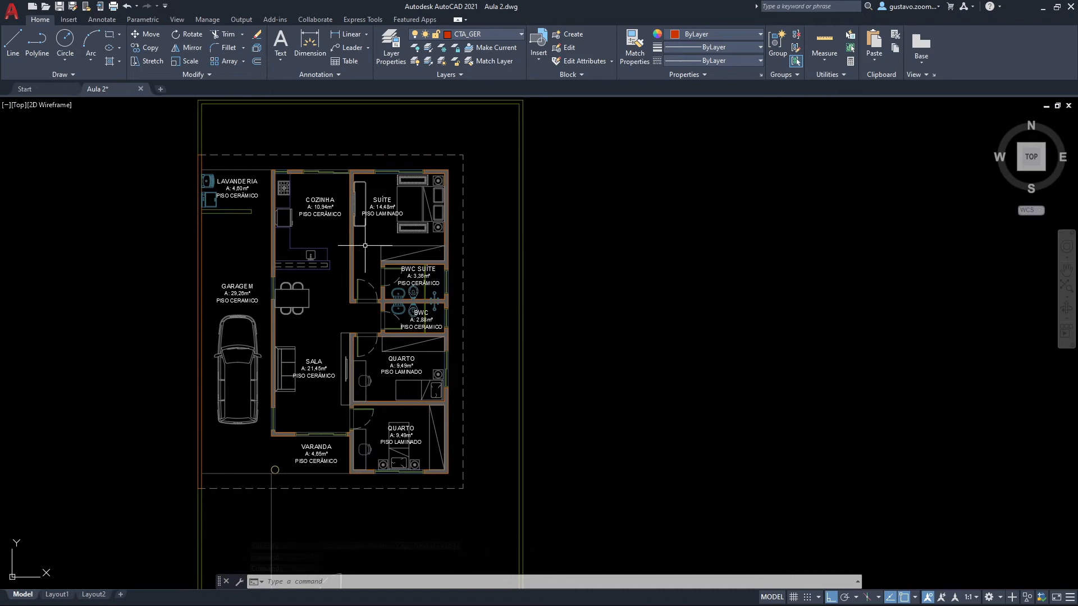
{"action": "scroll", "coordinate": [365, 245], "scroll_direction": "down", "scroll_amount": 3}
{"action": "scroll", "coordinate": [366, 246], "scroll_direction": "up", "scroll_amount": 3}
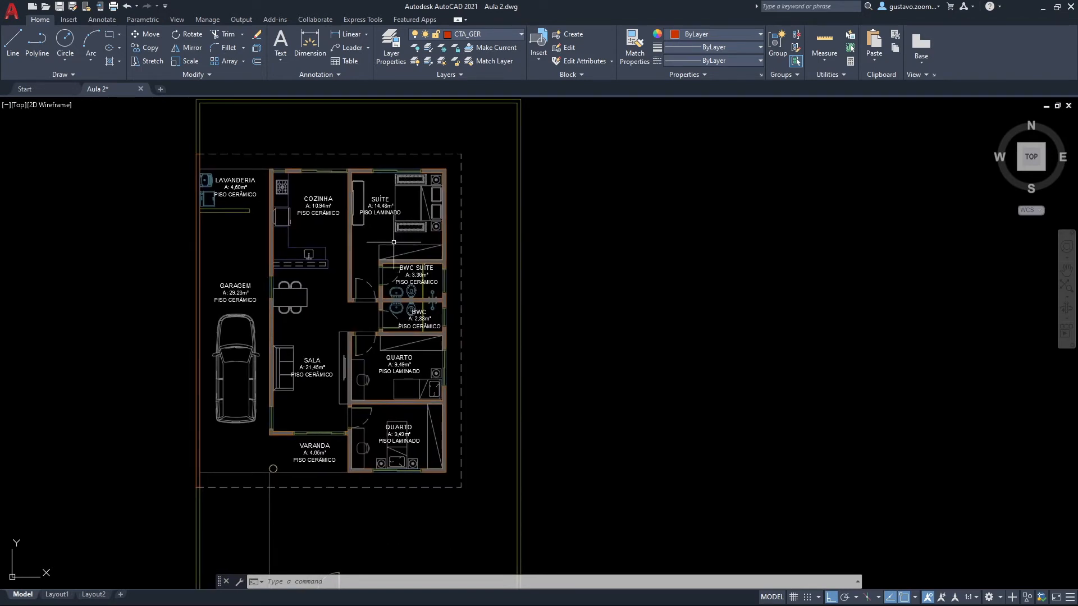
{"action": "scroll", "coordinate": [394, 241], "scroll_direction": "down", "scroll_amount": 2}
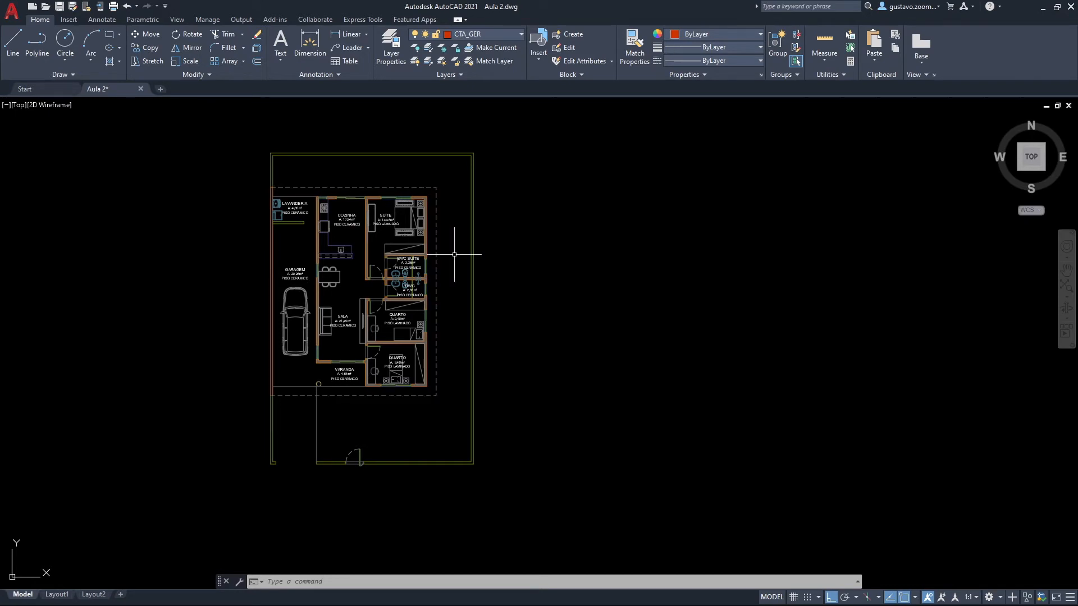
{"action": "type", "text": "h"}
{"action": "key", "text": "Return"}
{"action": "left_click", "coordinate": [405, 192]}
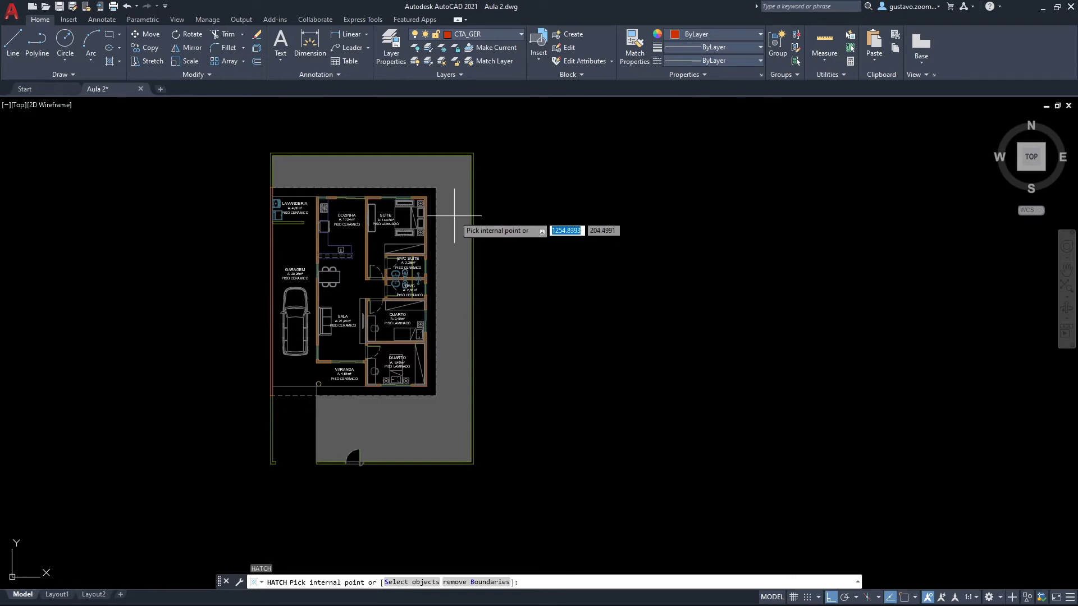
{"action": "left_click", "coordinate": [477, 191]}
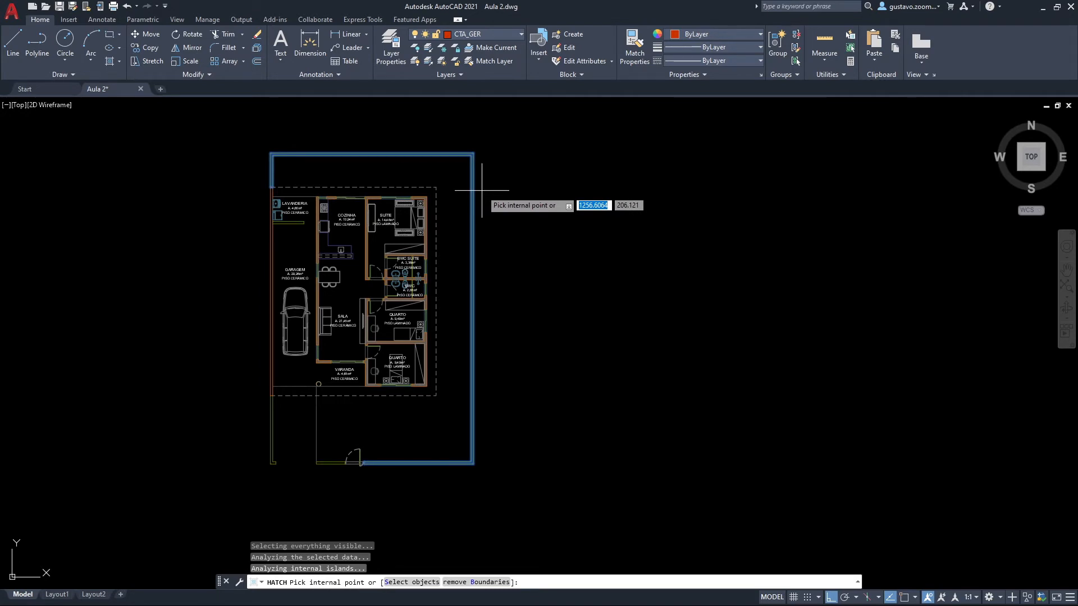
{"action": "key", "text": "Return"}
{"action": "key", "text": "Return"}
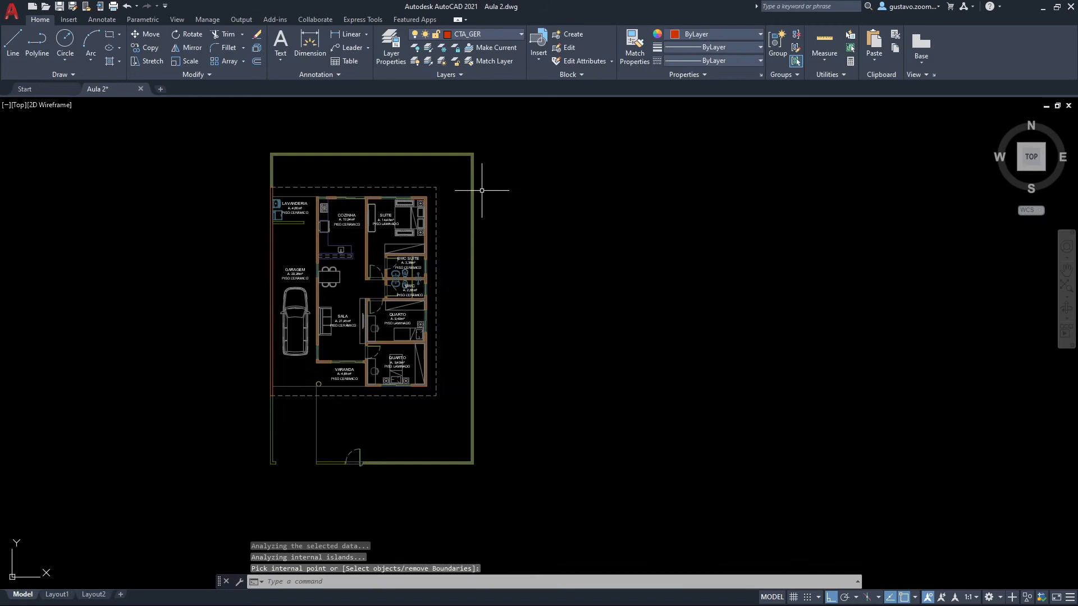
Delete the solid hatch from the plot's boundary wall.
{"action": "scroll", "coordinate": [491, 224], "scroll_direction": "up", "scroll_amount": 2}
{"action": "scroll", "coordinate": [477, 191], "scroll_direction": "up", "scroll_amount": 2}
{"action": "scroll", "coordinate": [458, 196], "scroll_direction": "down", "scroll_amount": 3}
{"action": "scroll", "coordinate": [288, 152], "scroll_direction": "up", "scroll_amount": 3}
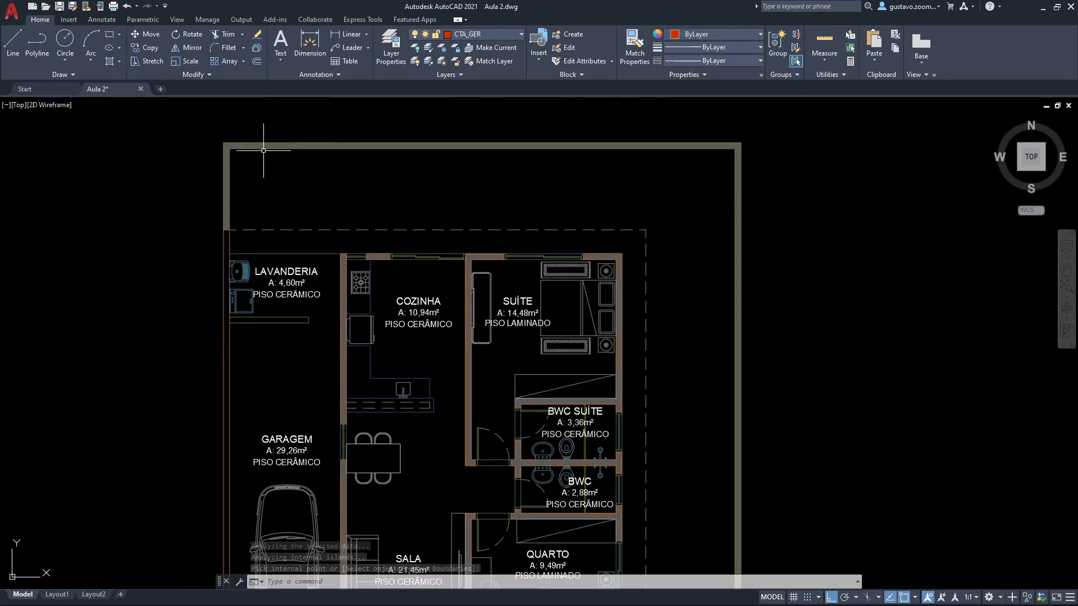
{"action": "scroll", "coordinate": [371, 179], "scroll_direction": "down", "scroll_amount": 3}
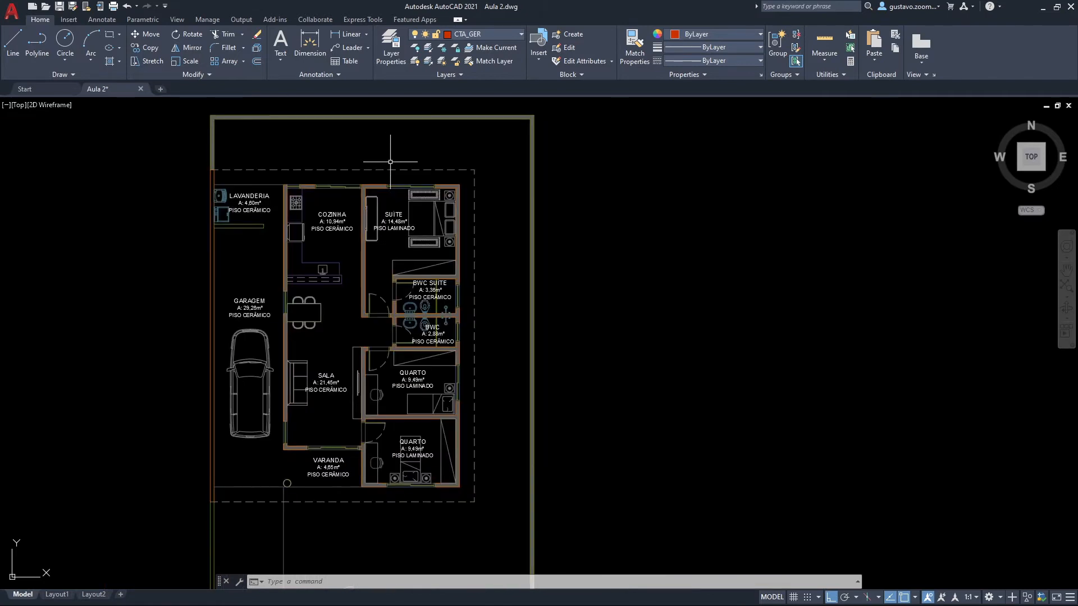
{"action": "scroll", "coordinate": [532, 201], "scroll_direction": "up", "scroll_amount": 2}
{"action": "left_click", "coordinate": [534, 200]}
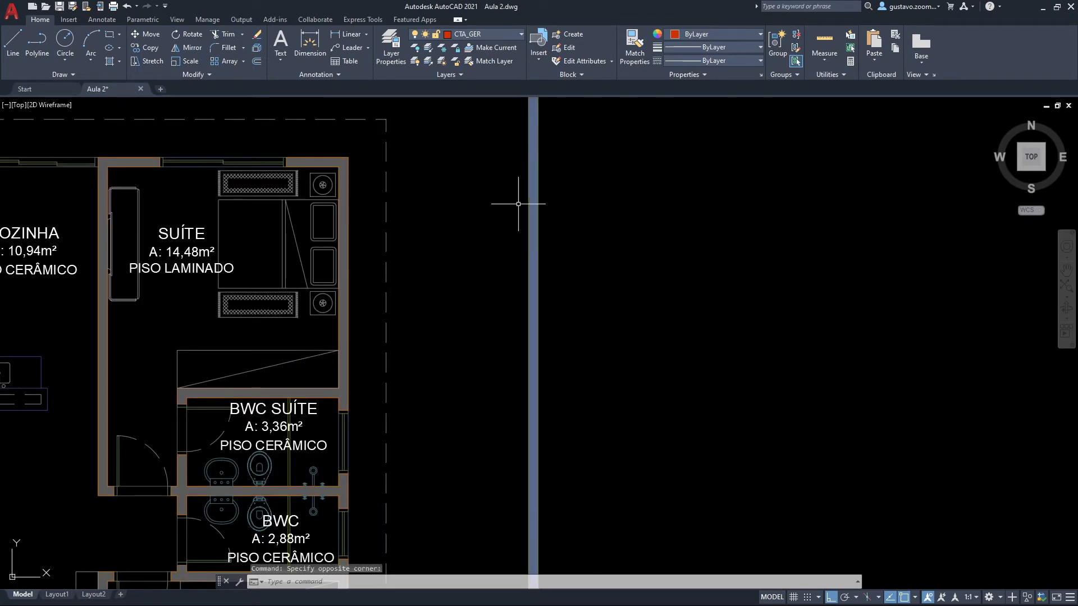
{"action": "middle_click_drag", "start_coordinate": [474, 205], "coordinate": [482, 280]}
{"action": "key", "text": "Delete"}
{"action": "scroll", "coordinate": [482, 277], "scroll_direction": "down", "scroll_amount": 4}
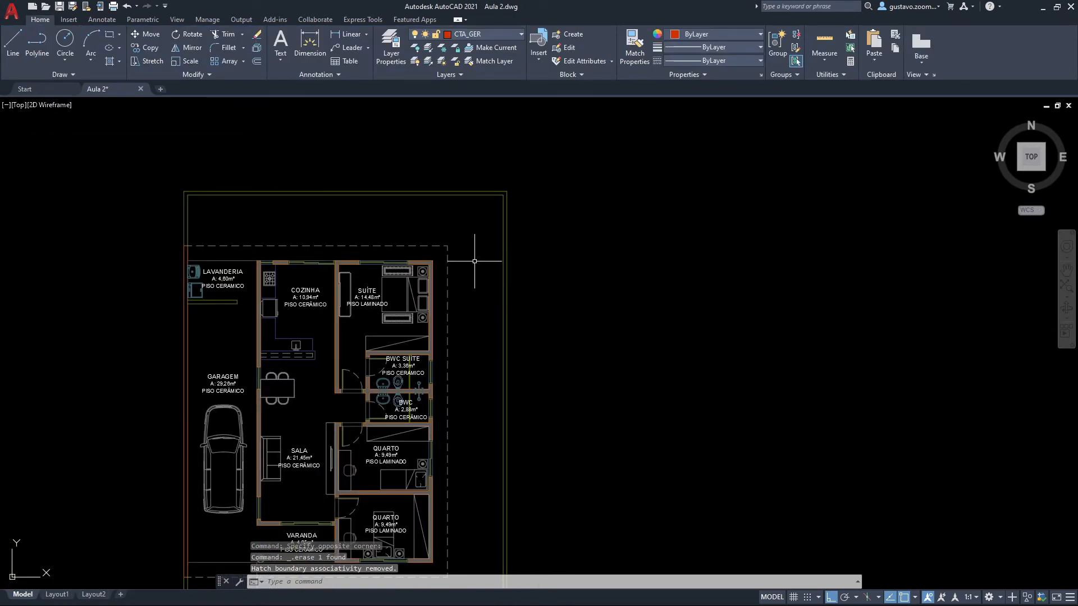
Make AUX the current layer.
{"action": "middle_click_drag", "start_coordinate": [472, 265], "coordinate": [451, 197]}
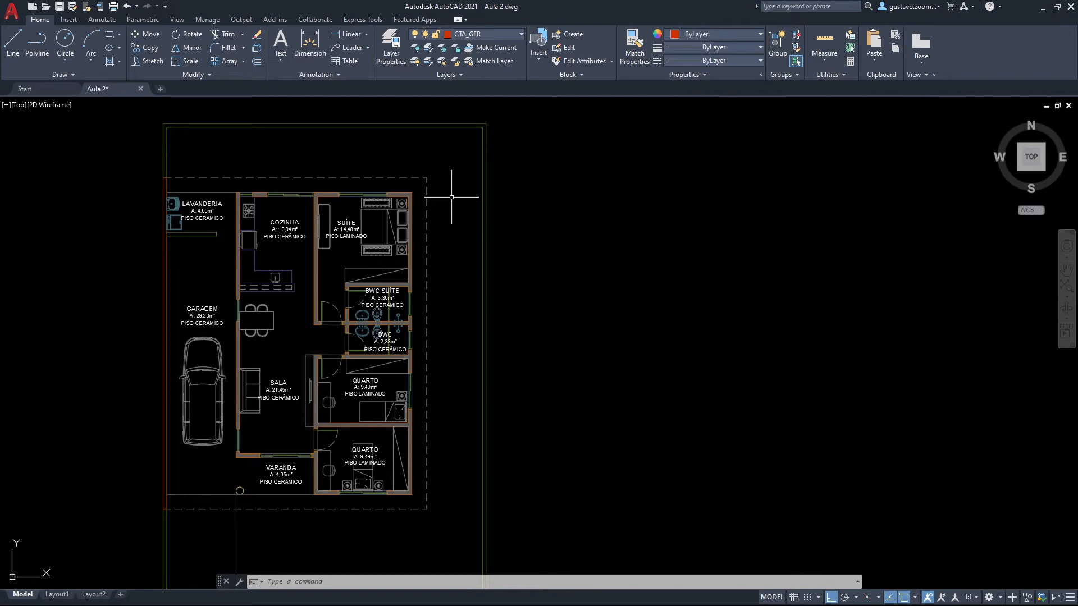
{"action": "middle_click_drag", "start_coordinate": [450, 223], "coordinate": [447, 270]}
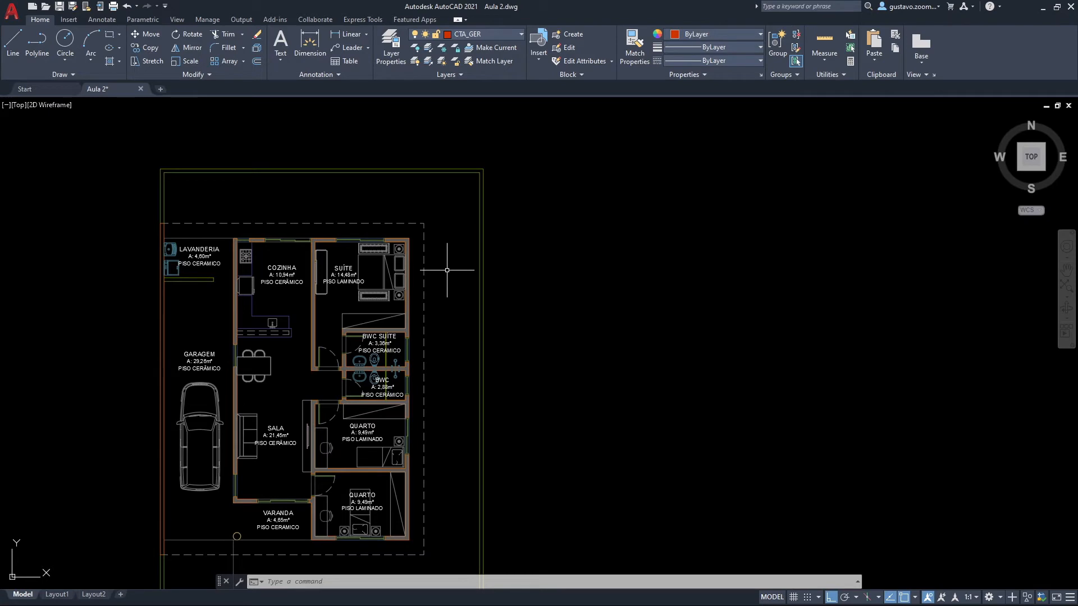
{"action": "scroll", "coordinate": [413, 224], "scroll_direction": "down", "scroll_amount": 2}
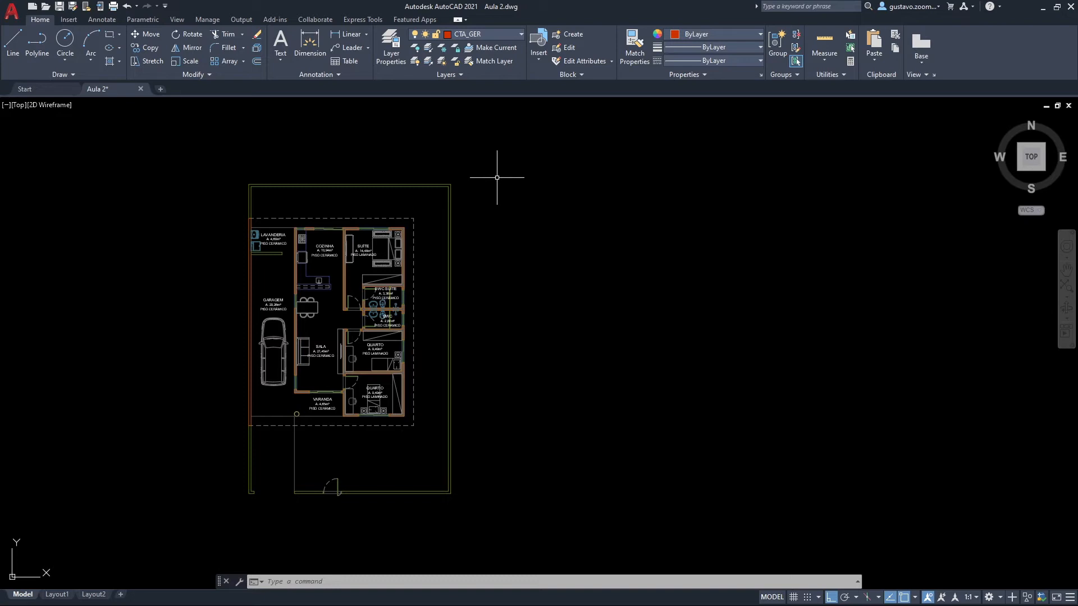
{"action": "left_click", "coordinate": [484, 35]}
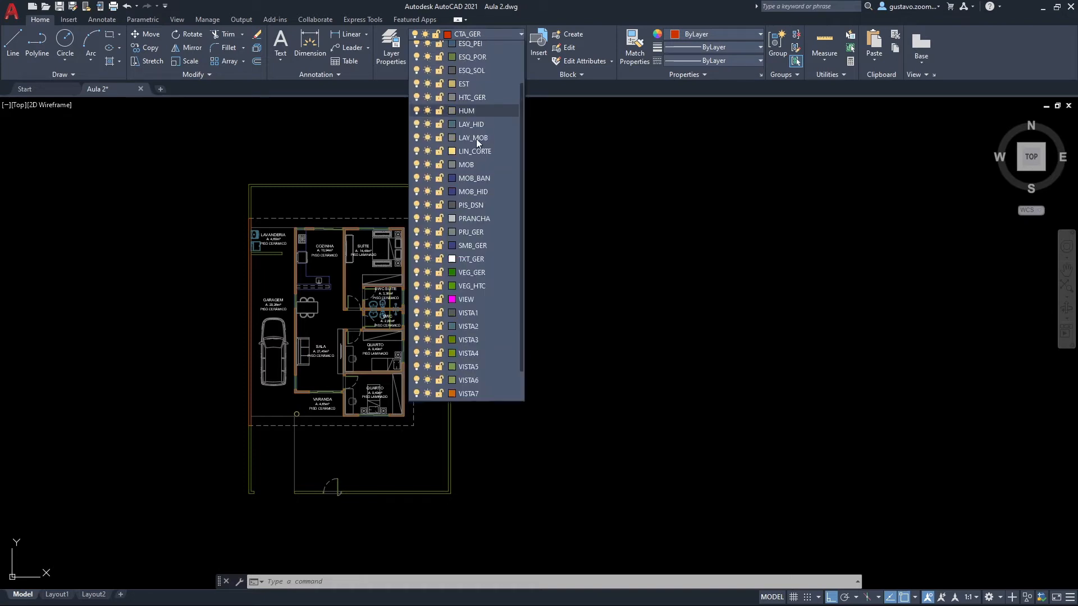
{"action": "left_click", "coordinate": [466, 115]}
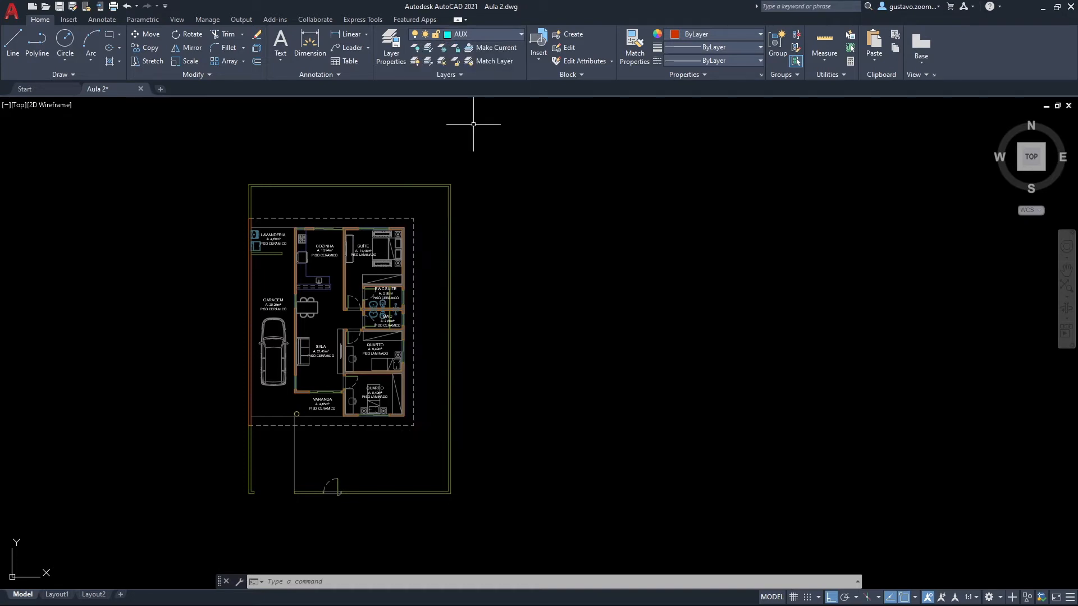
Draw two short horizontal auxiliary lines across the plot's right-hand boundary wall, one beside the suíte and one below the dashed outline.
{"action": "scroll", "coordinate": [459, 261], "scroll_direction": "up", "scroll_amount": 2}
{"action": "type", "text": "l"}
{"action": "key", "text": "Return"}
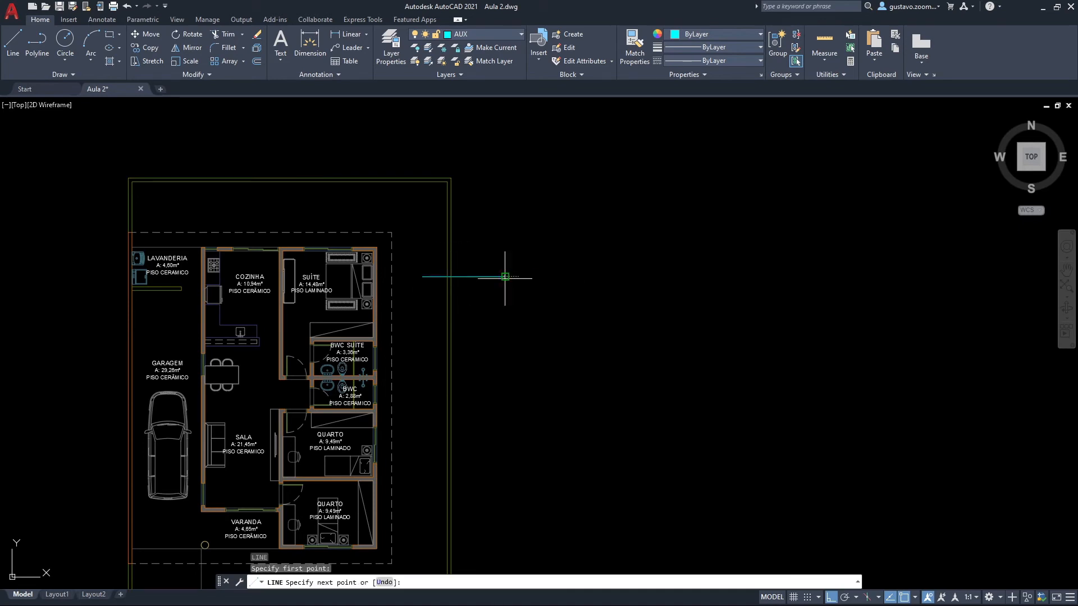
{"action": "middle_click_drag", "start_coordinate": [520, 378], "coordinate": [489, 192]}
{"action": "left_click", "coordinate": [371, 398]}
{"action": "left_click", "coordinate": [508, 413]}
{"action": "key", "text": "Escape"}
{"action": "middle_click_drag", "start_coordinate": [559, 204], "coordinate": [656, 383]}
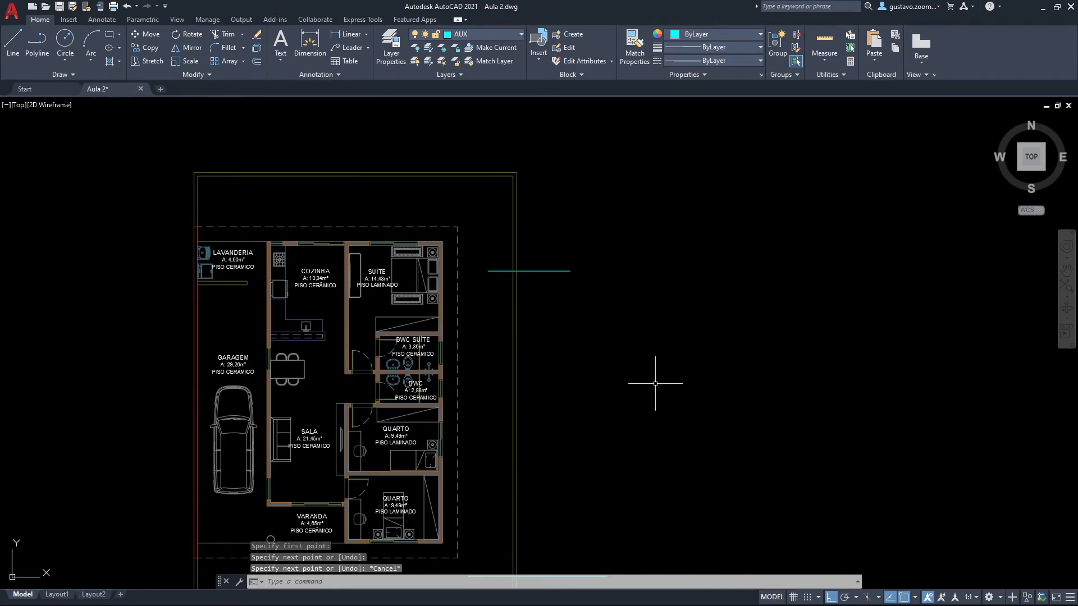
Start a SOLID hatch and pick the boundary wall section above the upper auxiliary line.
{"action": "scroll", "coordinate": [513, 262], "scroll_direction": "up", "scroll_amount": 2}
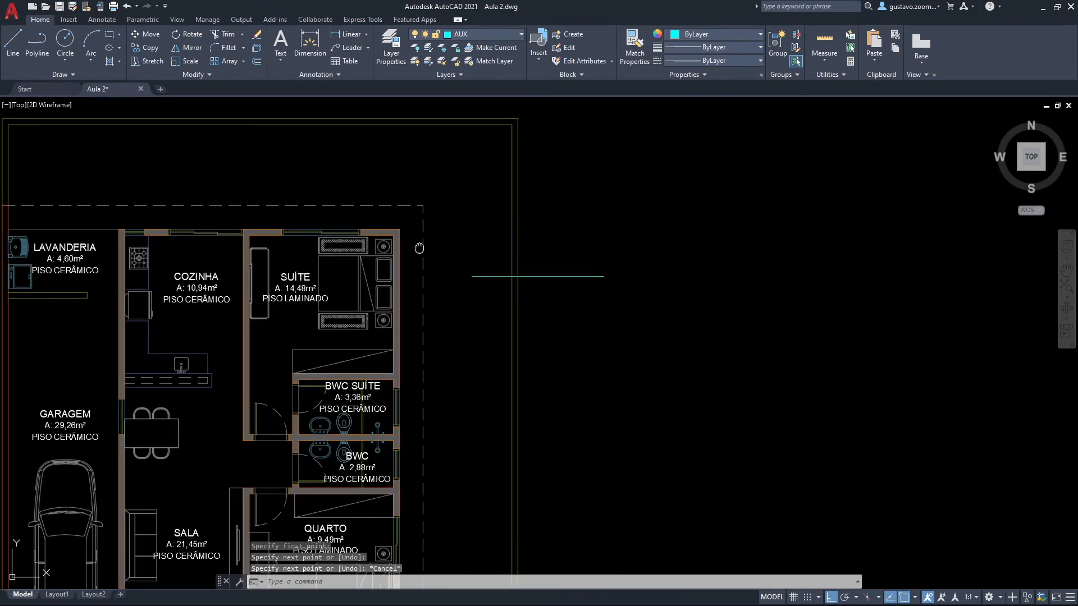
{"action": "middle_click_drag", "start_coordinate": [415, 249], "coordinate": [555, 286]}
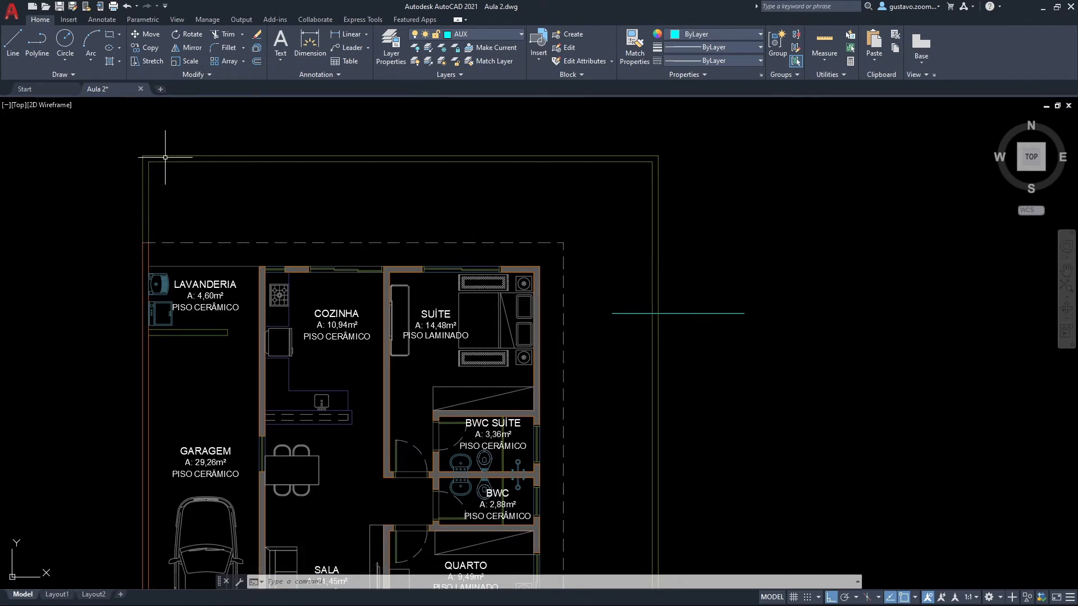
{"action": "middle_click_drag", "start_coordinate": [726, 463], "coordinate": [629, 237]}
{"action": "scroll", "coordinate": [592, 169], "scroll_direction": "down", "scroll_amount": 2}
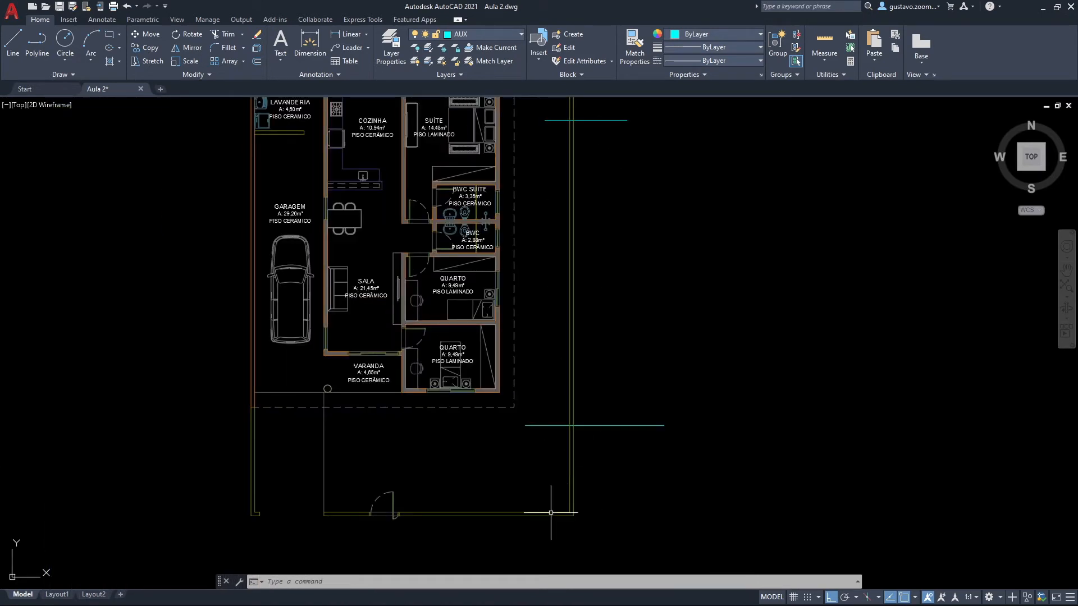
{"action": "middle_click_drag", "start_coordinate": [462, 379], "coordinate": [452, 498]}
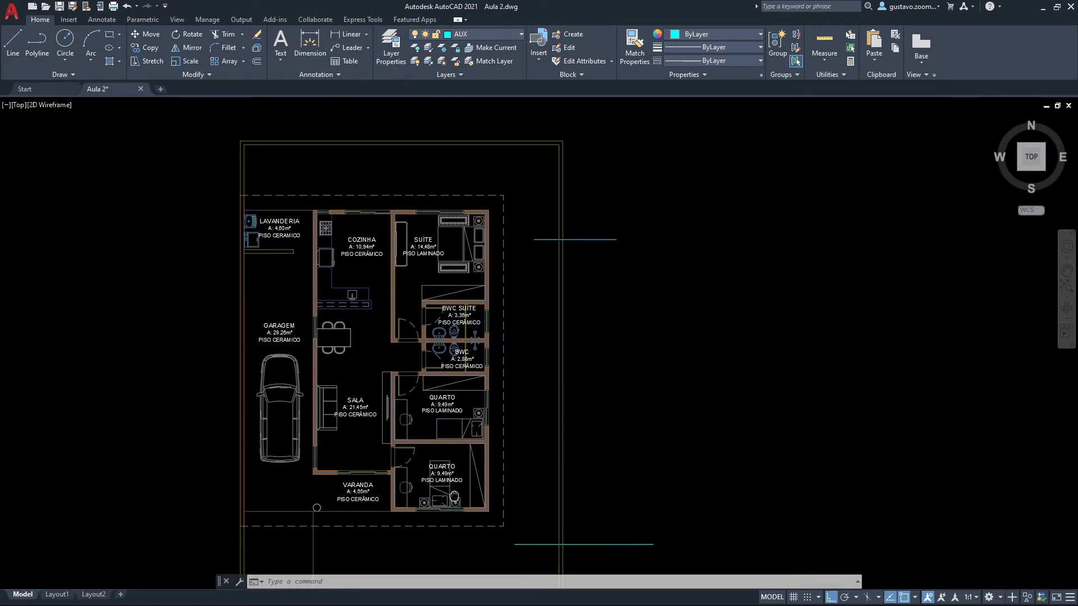
{"action": "middle_click_drag", "start_coordinate": [466, 116], "coordinate": [428, 170]}
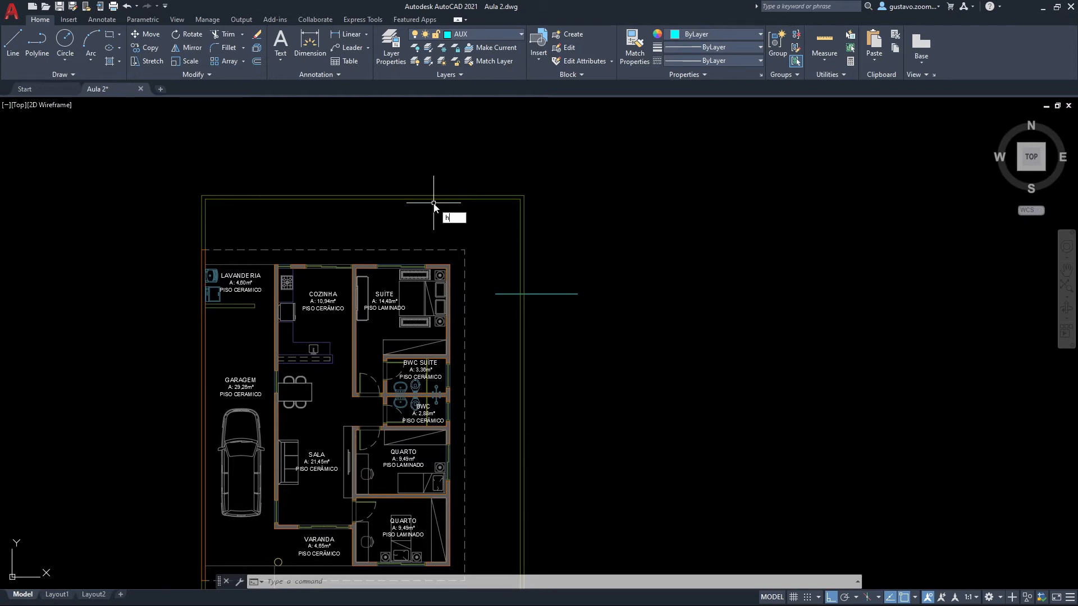
{"action": "key", "text": "Return"}
{"action": "left_click", "coordinate": [406, 192]}
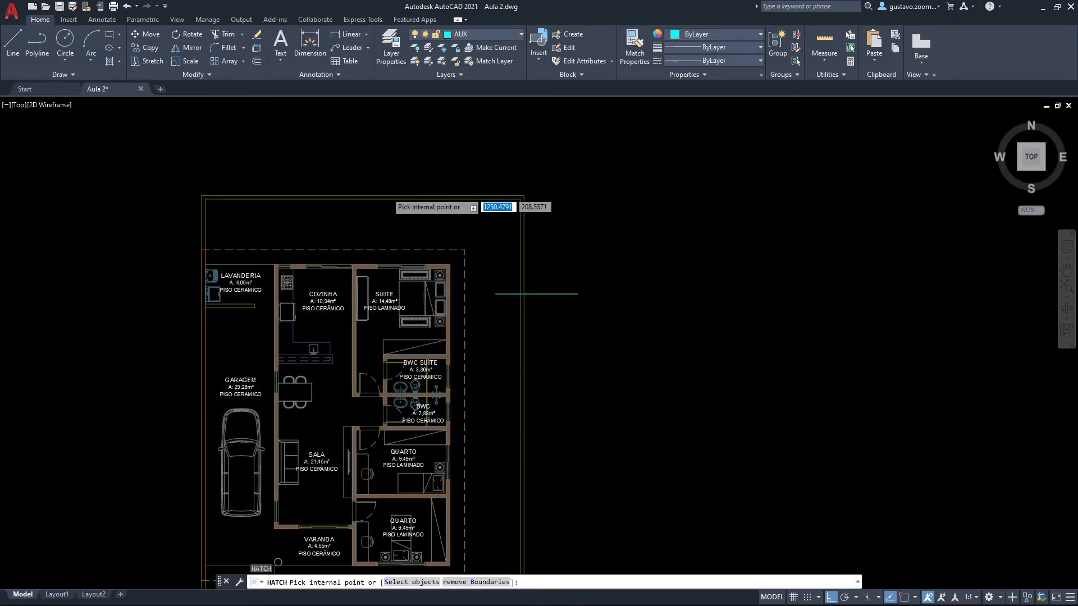
{"action": "scroll", "coordinate": [385, 185], "scroll_direction": "up", "scroll_amount": 3}
{"action": "scroll", "coordinate": [382, 201], "scroll_direction": "down", "scroll_amount": 1}
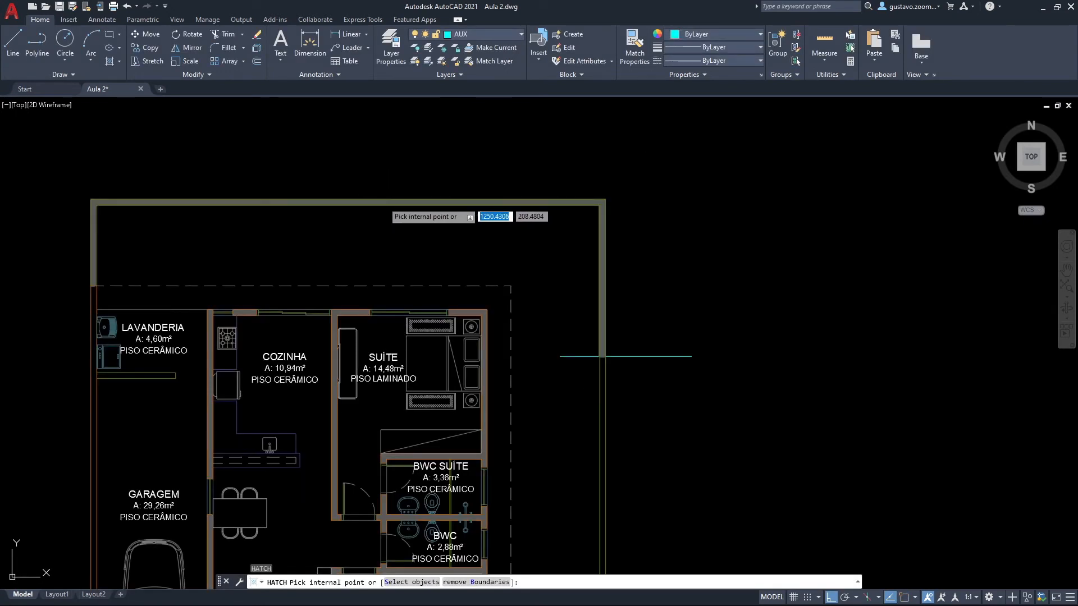
{"action": "left_click", "coordinate": [383, 201]}
Add the wall sections between and below the auxiliary lines to the selection and apply the SOLID hatch on layer ALV_HTC.
{"action": "mouse_move", "coordinate": [646, 417]}
{"action": "middle_mouse_down"}
{"action": "mouse_move", "coordinate": [542, 131]}
{"action": "mouse_move", "coordinate": [540, 141]}
{"action": "middle_mouse_up"}
{"action": "scroll", "coordinate": [525, 144], "scroll_direction": "down", "scroll_amount": 2}
{"action": "scroll", "coordinate": [512, 148], "scroll_direction": "up", "scroll_amount": 2}
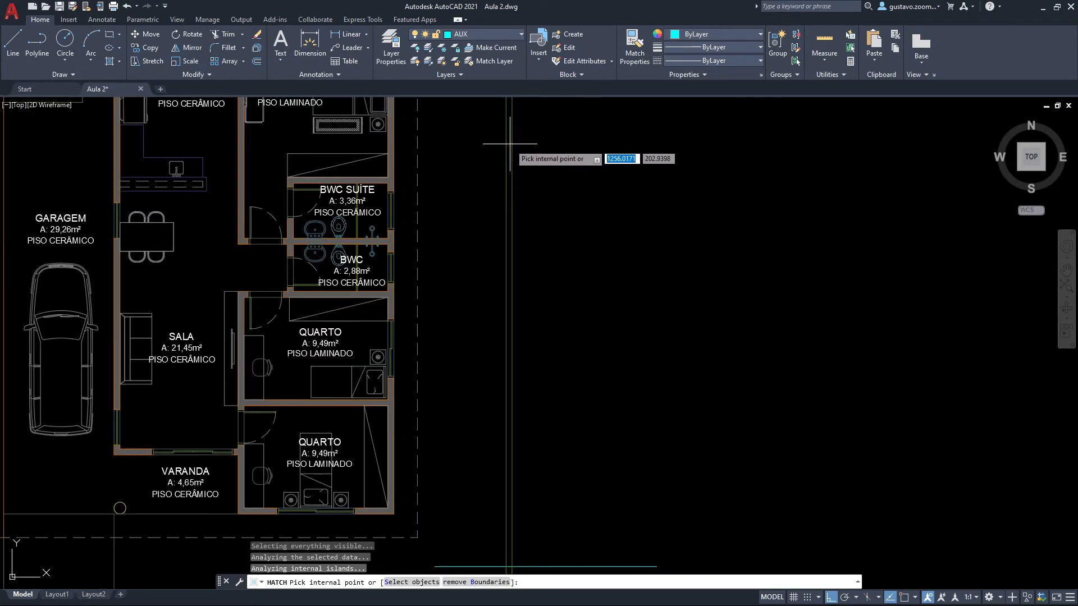
{"action": "scroll", "coordinate": [510, 144], "scroll_direction": "down", "scroll_amount": 2}
{"action": "left_click", "coordinate": [510, 143]}
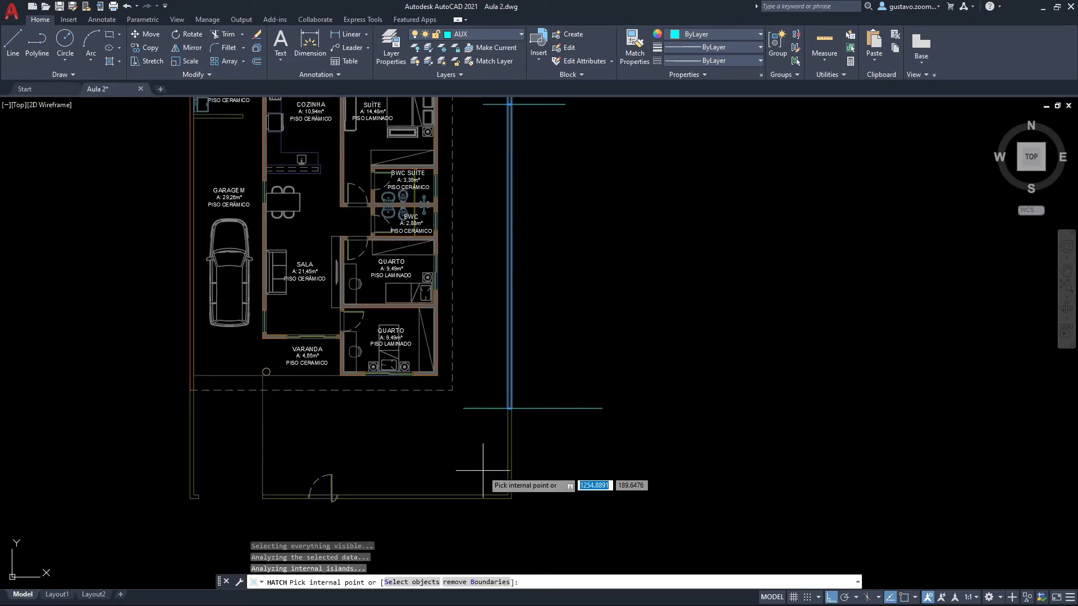
{"action": "left_click", "coordinate": [509, 456]}
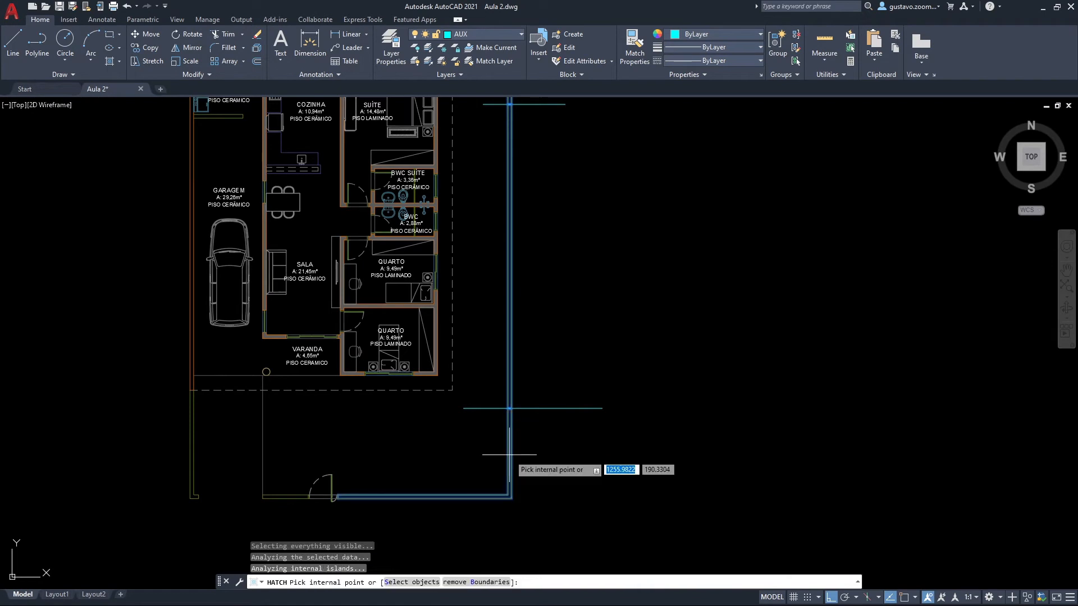
{"action": "key", "text": "Return"}
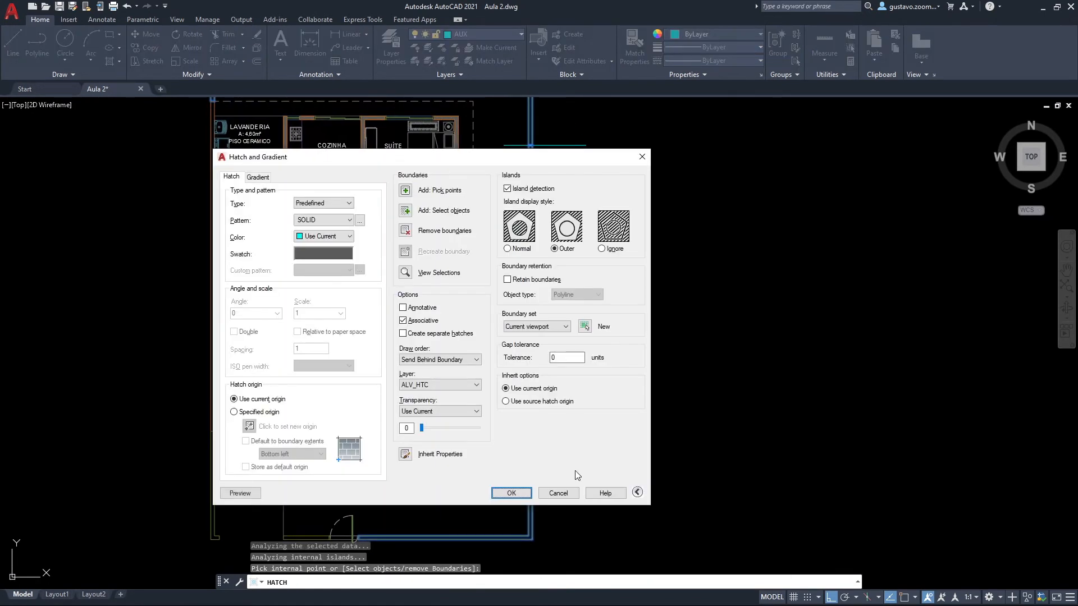
{"action": "key", "text": "Return"}
Delete both auxiliary lines crossing the plot's boundary wall.
{"action": "scroll", "coordinate": [613, 422], "scroll_direction": "down", "scroll_amount": 2}
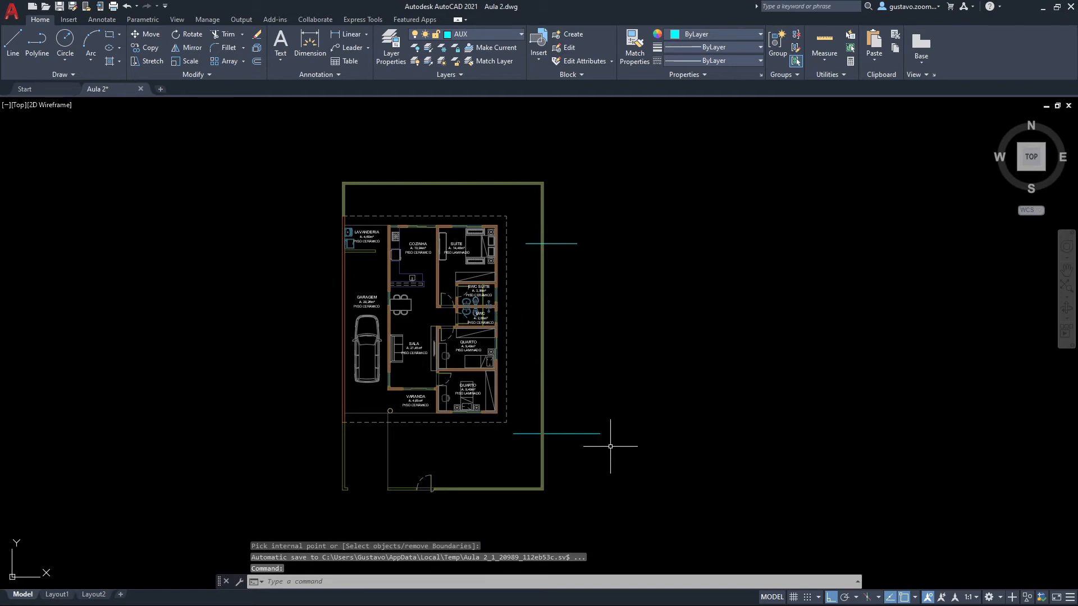
{"action": "left_click", "coordinate": [610, 446]}
{"action": "left_click", "coordinate": [566, 232]}
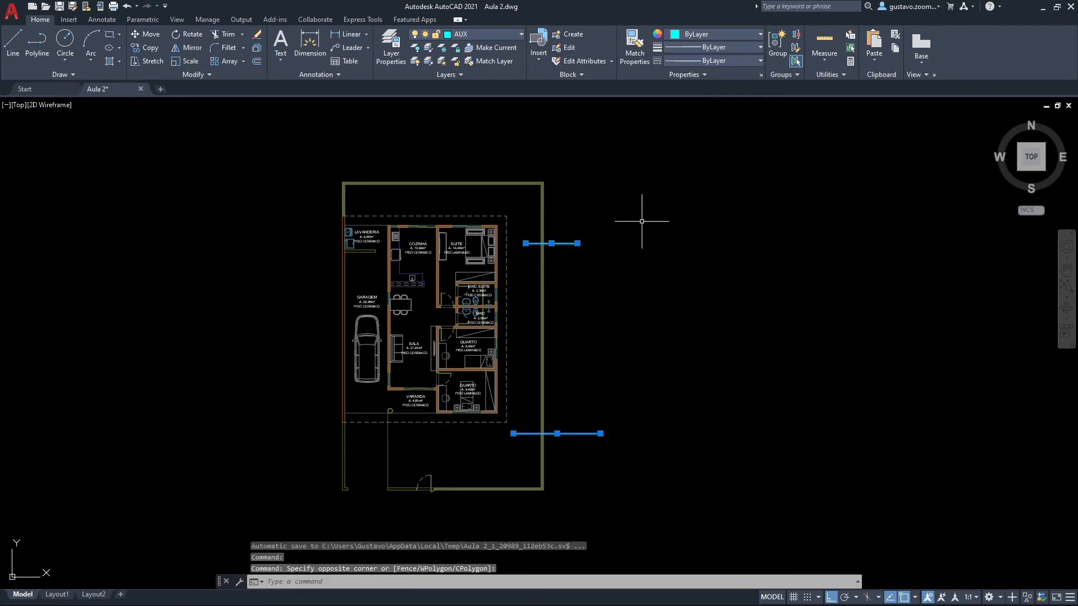
{"action": "key", "text": "Delete"}
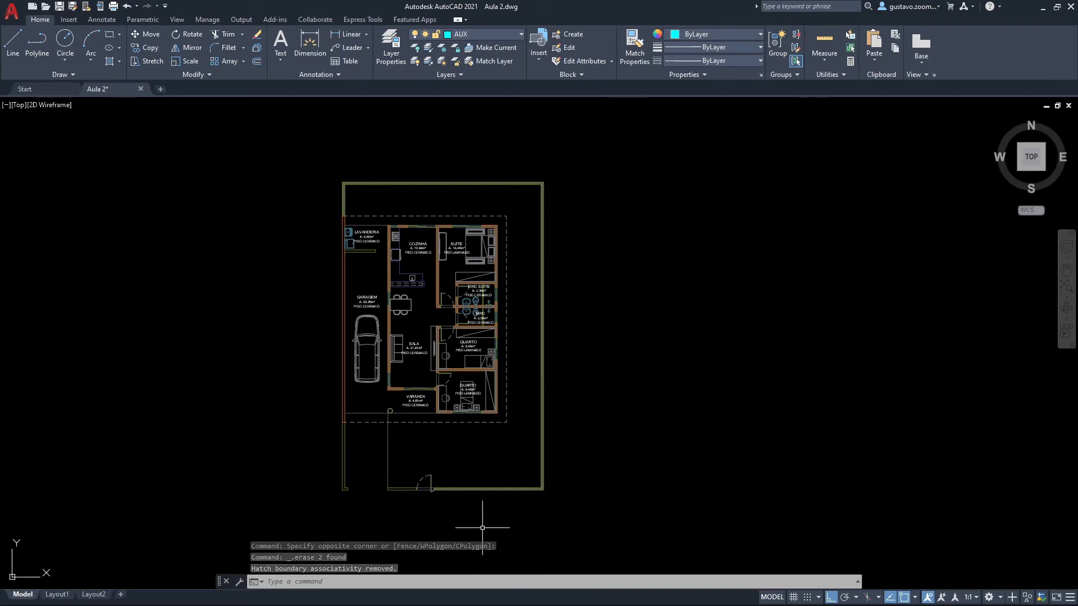
Inspect the hatched boundary wall near the entrance gate, and delete its solid hatch.
{"action": "scroll", "coordinate": [438, 490], "scroll_direction": "up", "scroll_amount": 4}
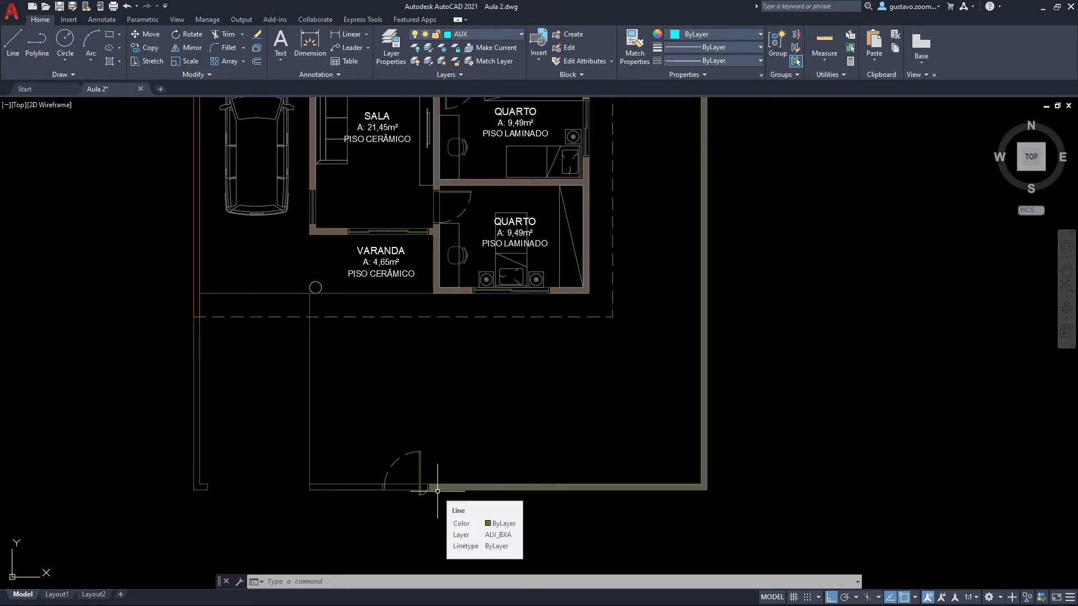
{"action": "scroll", "coordinate": [437, 491], "scroll_direction": "down", "scroll_amount": 4}
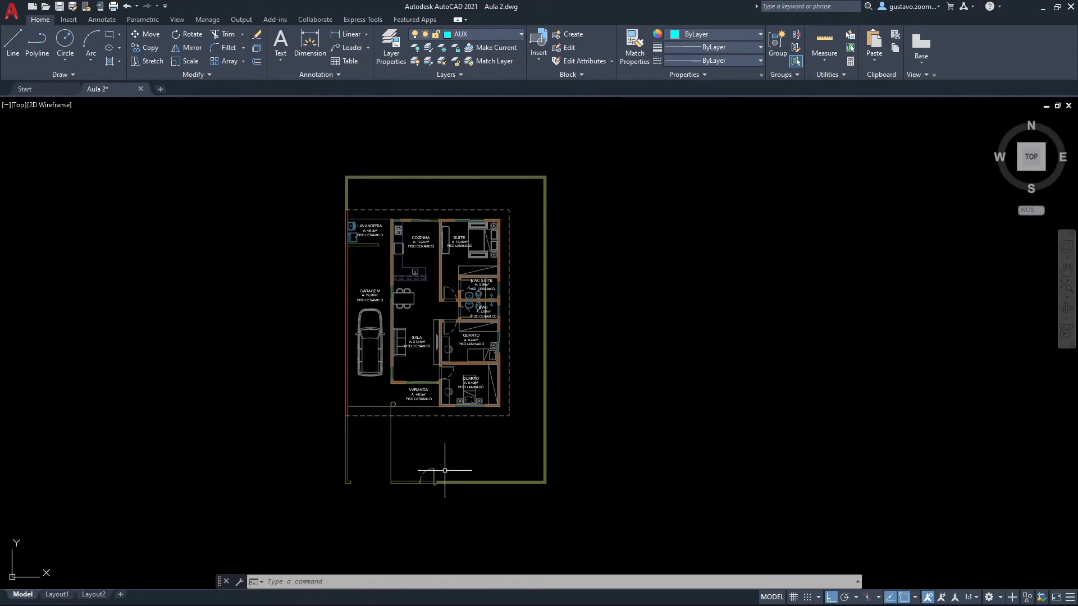
{"action": "scroll", "coordinate": [445, 470], "scroll_direction": "up", "scroll_amount": 5}
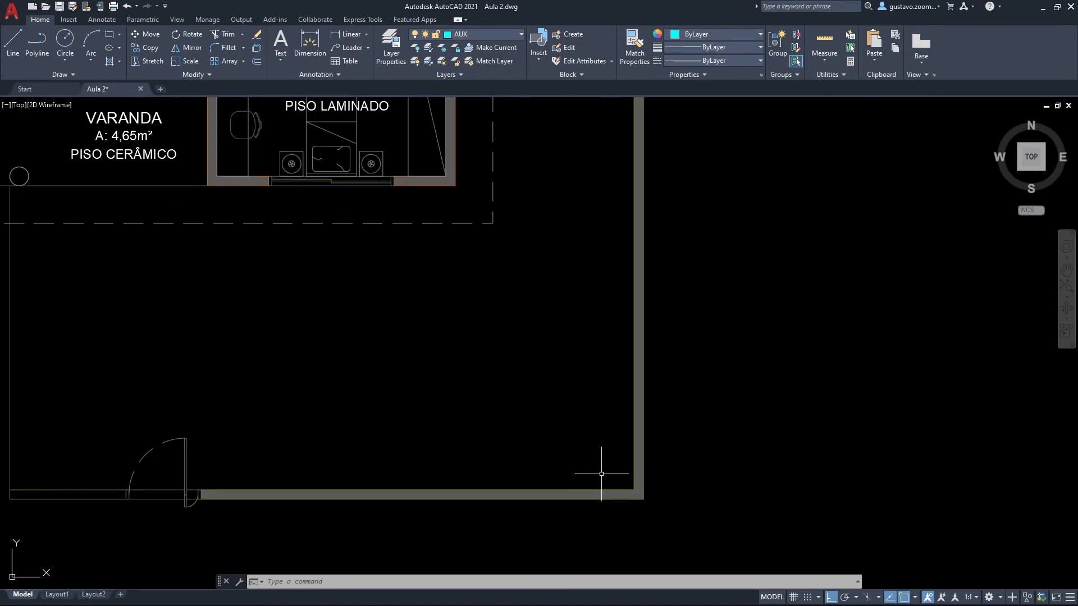
{"action": "left_click", "coordinate": [639, 473]}
{"action": "left_click", "coordinate": [871, 448]}
{"action": "key", "text": "Delete"}
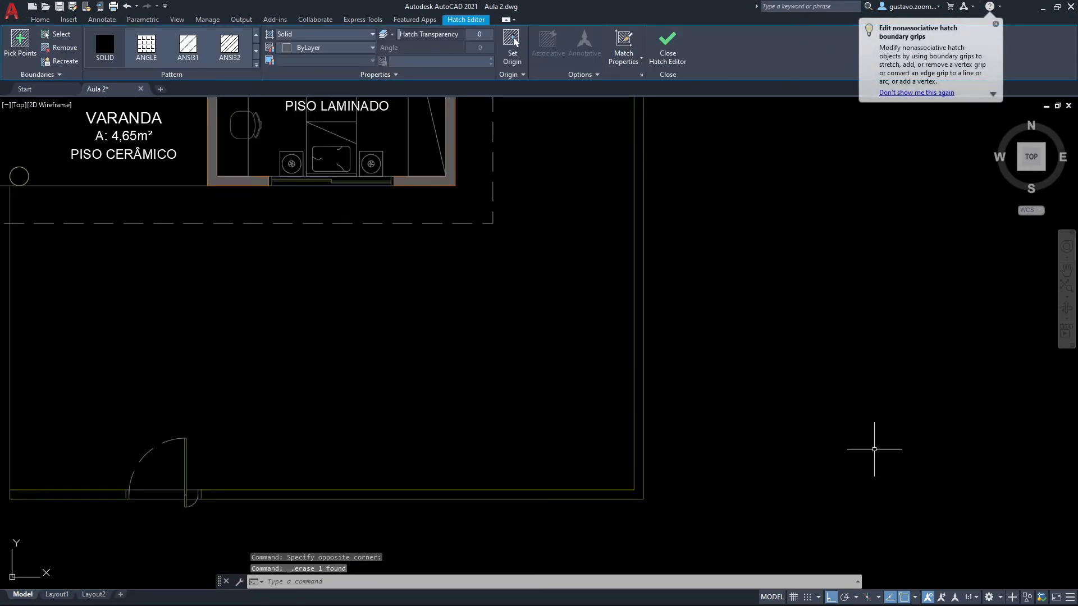
Hatch the tall outer wall beside the laundry and garage with the SOLID pattern.
{"action": "scroll", "coordinate": [871, 443], "scroll_direction": "down", "scroll_amount": 4}
{"action": "middle_click_drag", "start_coordinate": [514, 332], "coordinate": [464, 537]}
{"action": "middle_click_drag", "start_coordinate": [403, 442], "coordinate": [419, 386]}
{"action": "type", "text": "h"}
{"action": "key", "text": "Return"}
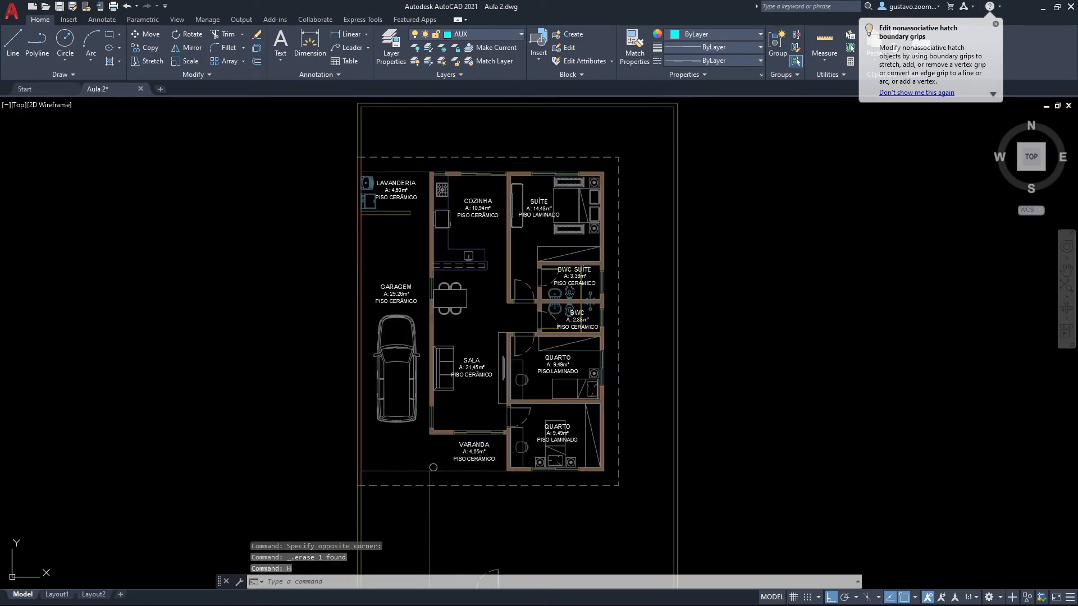
{"action": "left_click", "coordinate": [400, 191]}
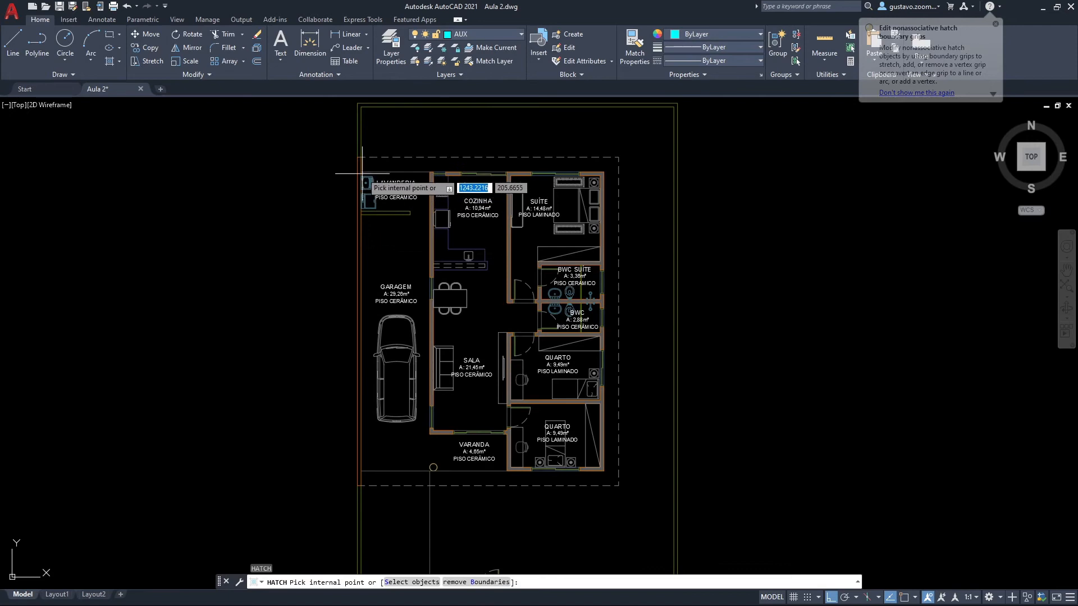
{"action": "left_click", "coordinate": [358, 168]}
{"action": "key", "text": "Return"}
{"action": "key", "text": "Return"}
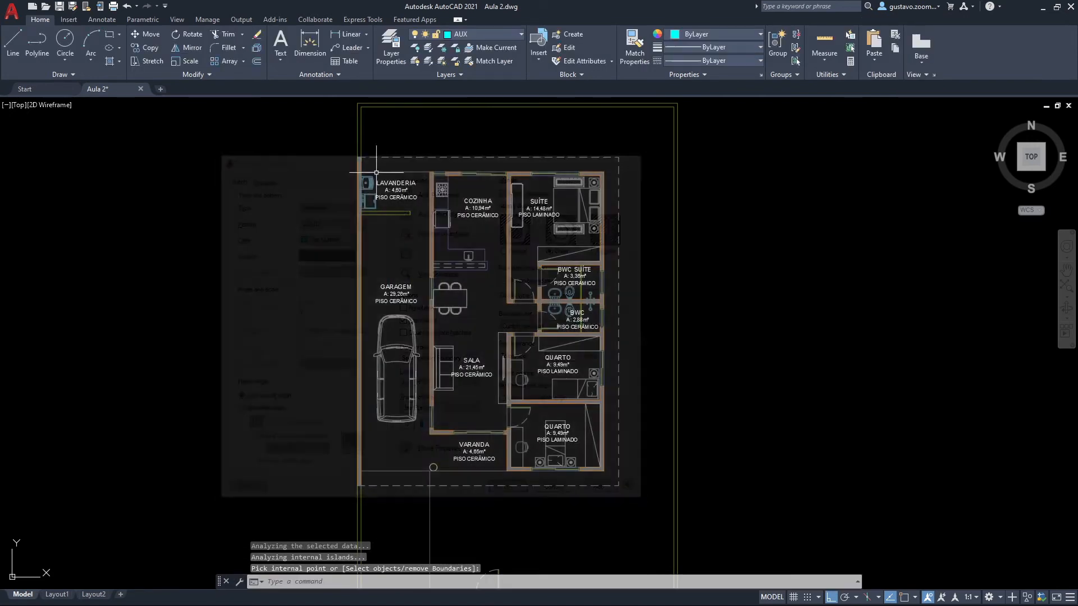
{"action": "middle_click_drag", "start_coordinate": [459, 285], "coordinate": [424, 275]}
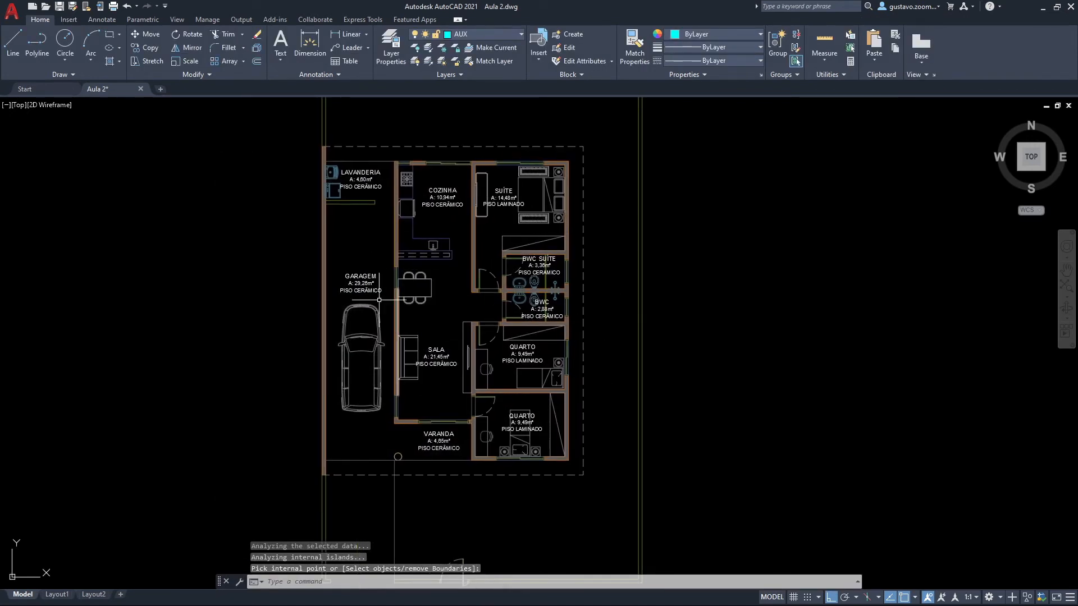
Set up a new hatch with the AR-CONC pattern, scale .001 and layer HTC_GER.
{"action": "middle_click_drag", "start_coordinate": [514, 327], "coordinate": [525, 339]}
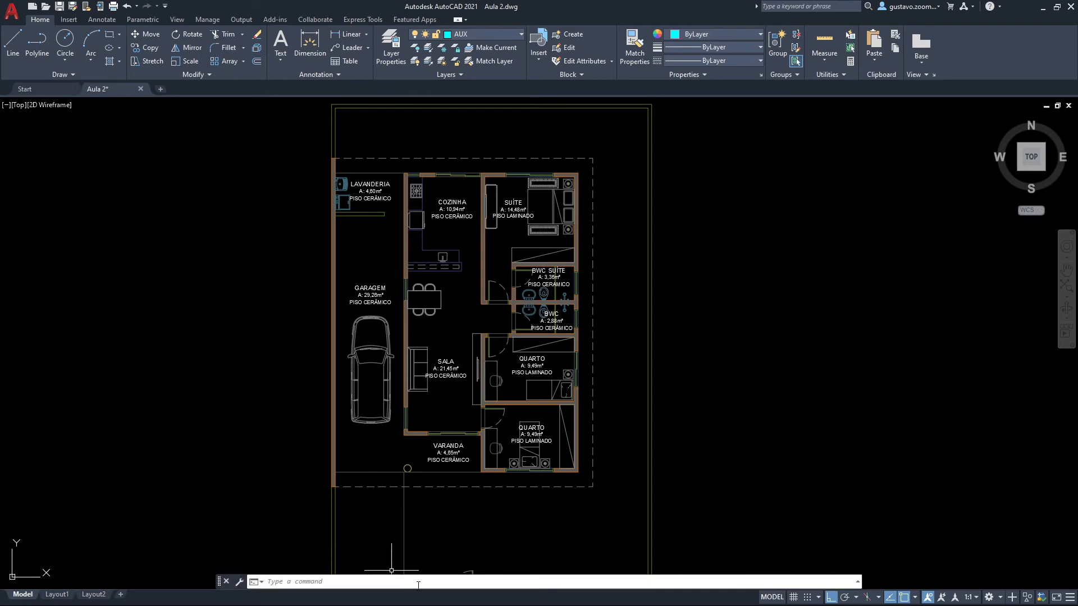
{"action": "scroll", "coordinate": [410, 475], "scroll_direction": "up", "scroll_amount": 7}
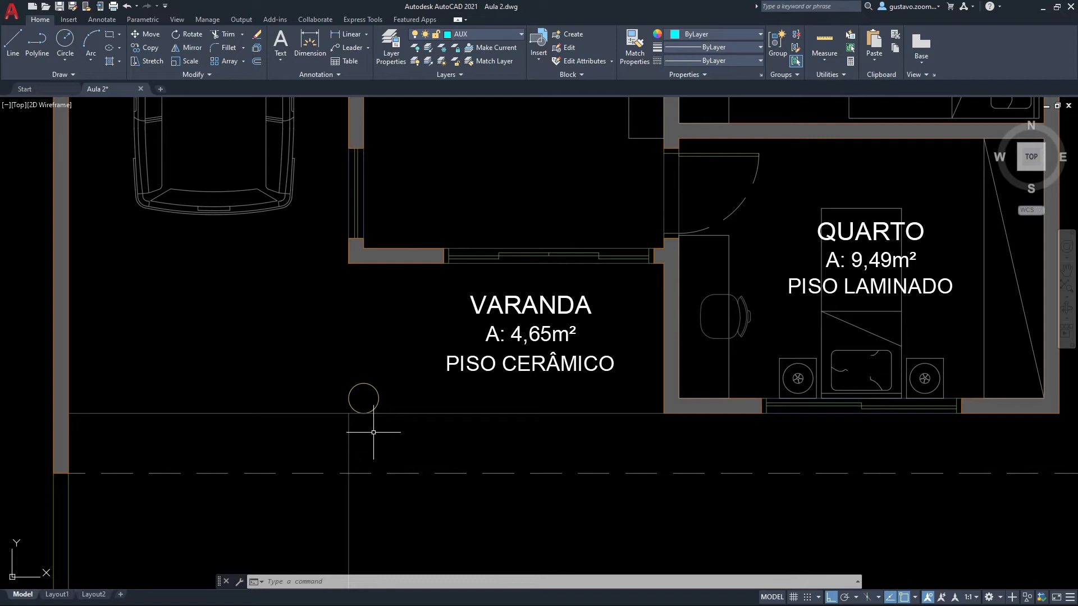
{"action": "type", "text": "h"}
{"action": "key", "text": "Return"}
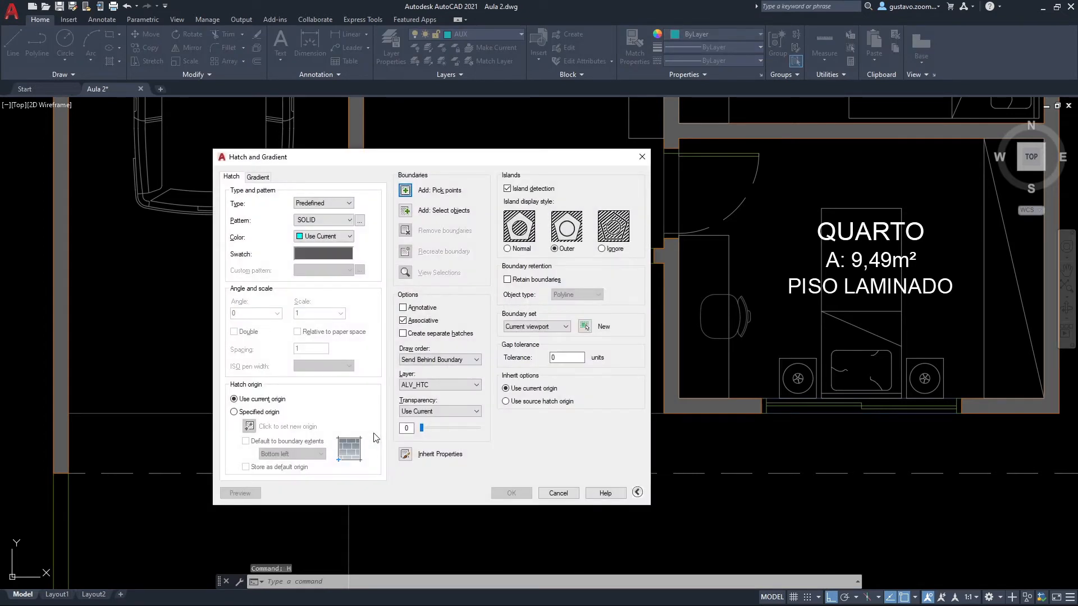
{"action": "left_click", "coordinate": [359, 220]}
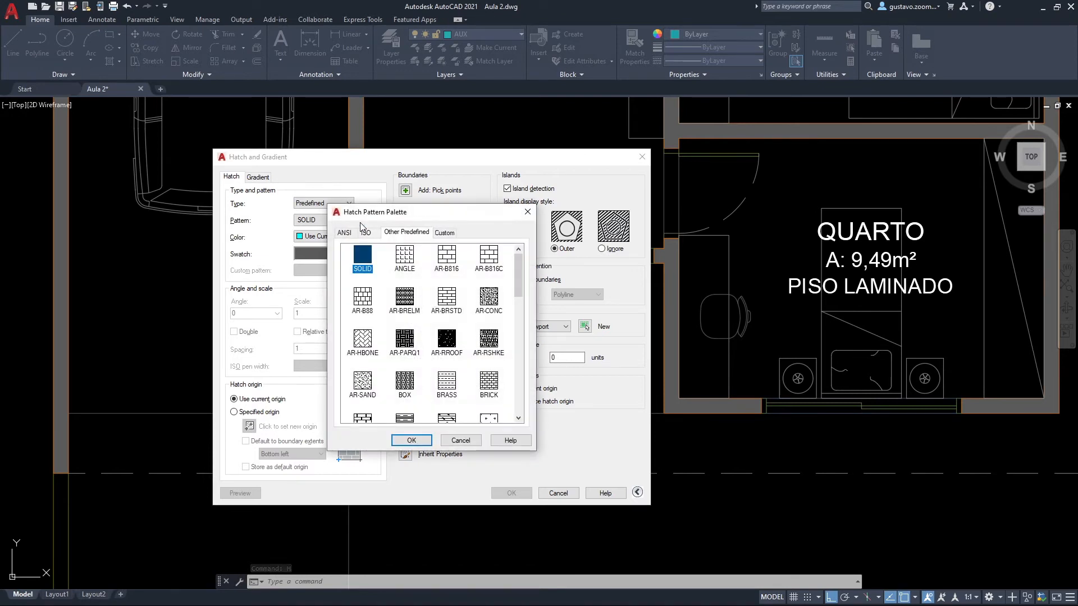
{"action": "left_click", "coordinate": [494, 303]}
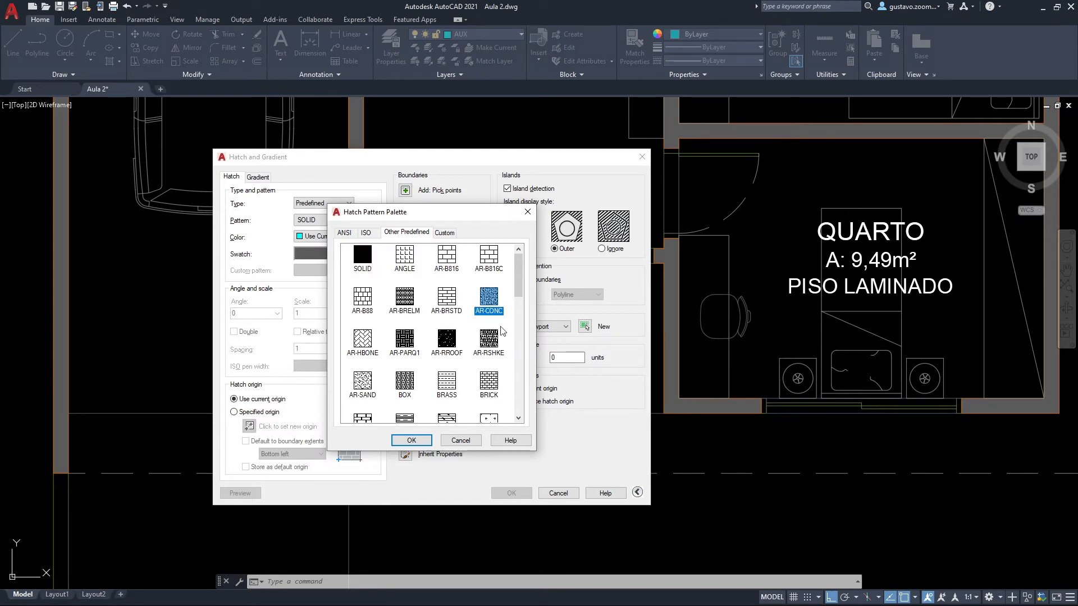
{"action": "left_click", "coordinate": [424, 441]}
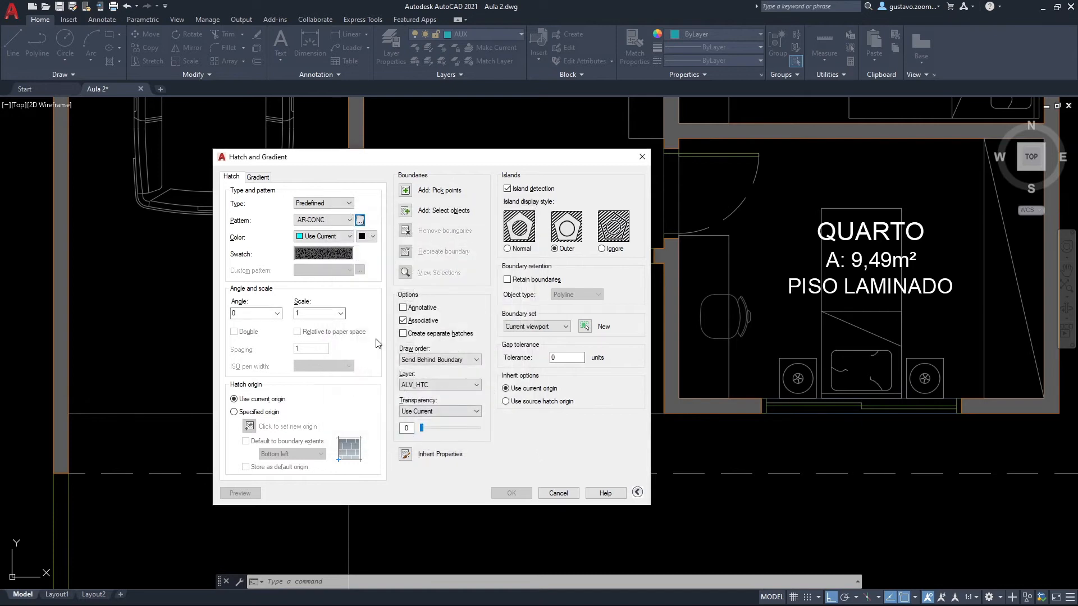
{"action": "left_click", "coordinate": [331, 313]}
{"action": "type", "text": ".001"}
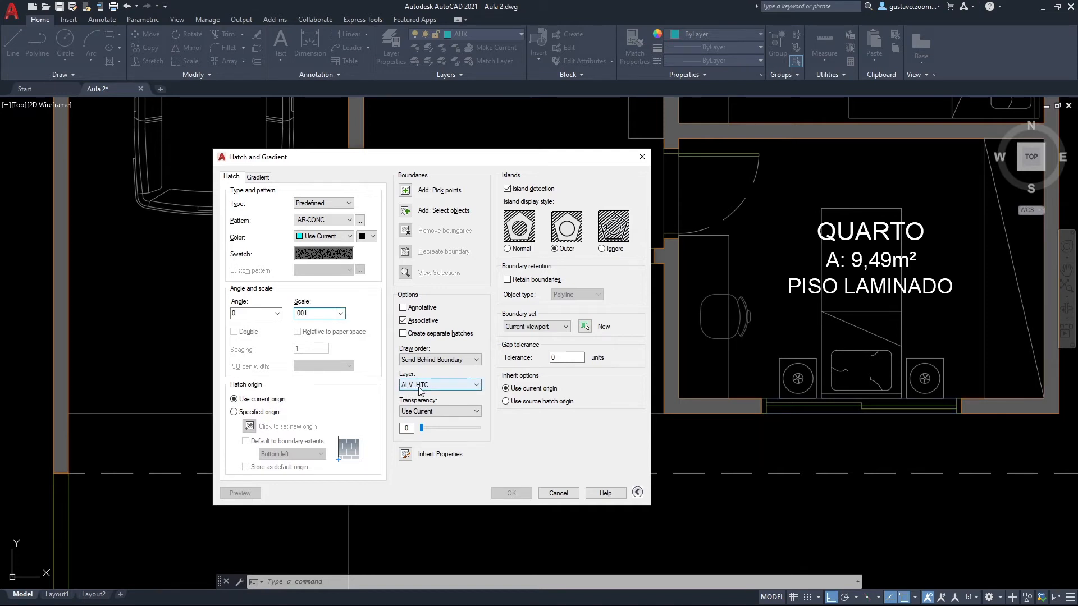
{"action": "left_click", "coordinate": [435, 386]}
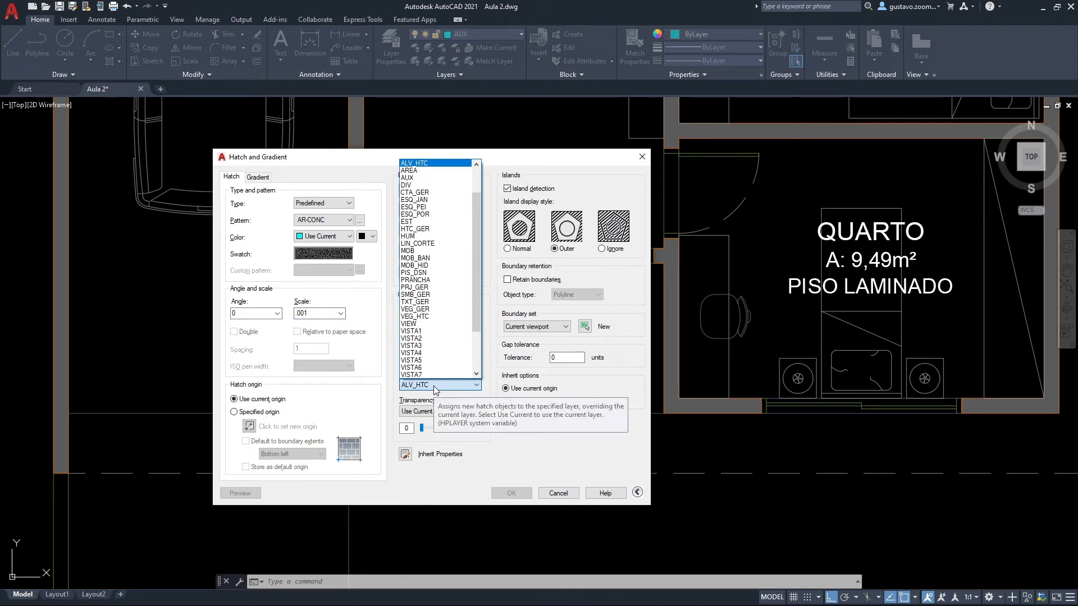
{"action": "left_click", "coordinate": [430, 230]}
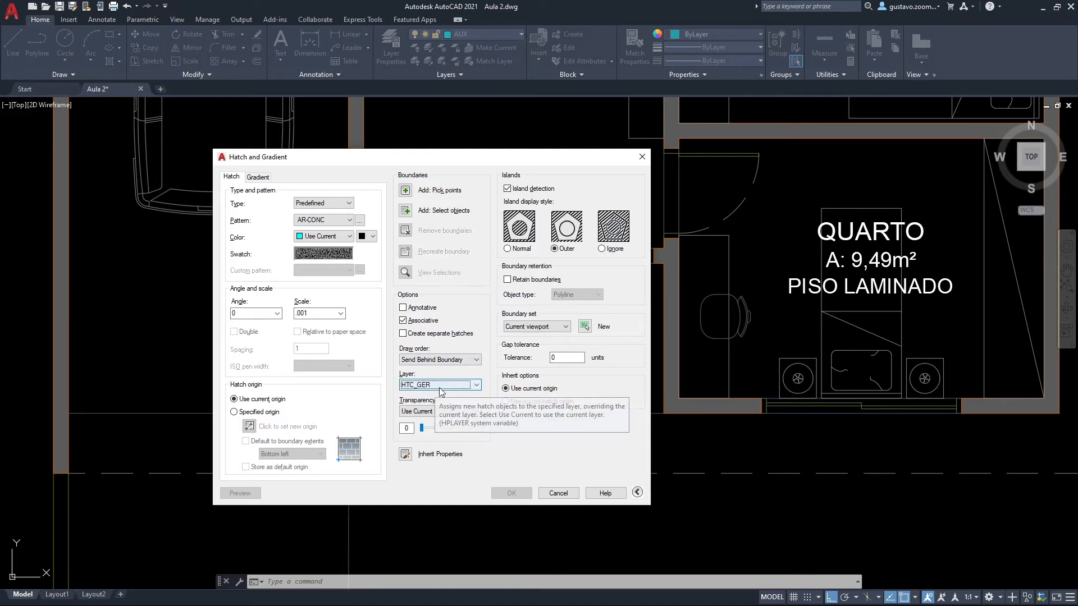
Fill the round column at the corner of the varanda with the AR-CONC hatch.
{"action": "left_click", "coordinate": [404, 191]}
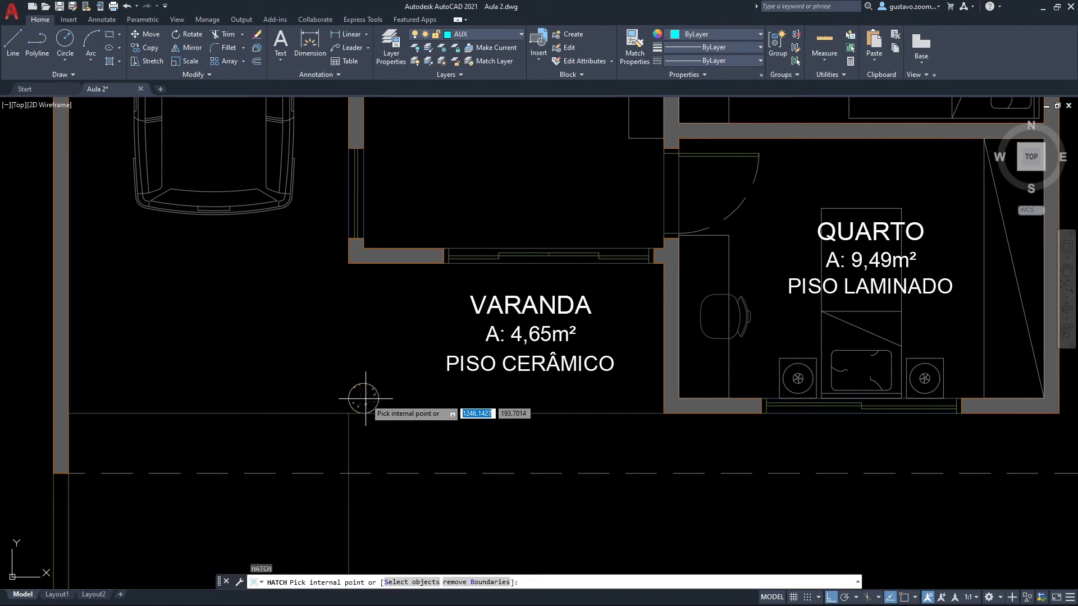
{"action": "left_click", "coordinate": [366, 398]}
{"action": "key", "text": "Return"}
{"action": "key", "text": "Return"}
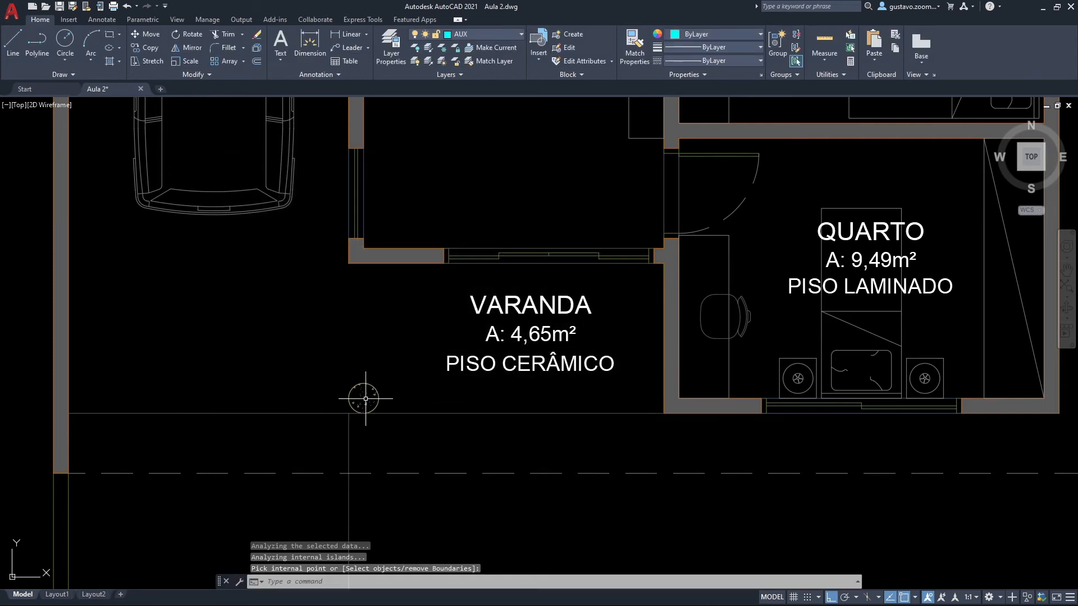
Examine the hatched round column up close, and look over the plan's rooms from the sala to the suíte.
{"action": "scroll", "coordinate": [365, 398], "scroll_direction": "up", "scroll_amount": 8}
{"action": "mouse_move", "coordinate": [362, 406]}
{"action": "middle_mouse_down"}
{"action": "mouse_move", "coordinate": [421, 336]}
{"action": "mouse_move", "coordinate": [438, 365]}
{"action": "middle_mouse_up"}
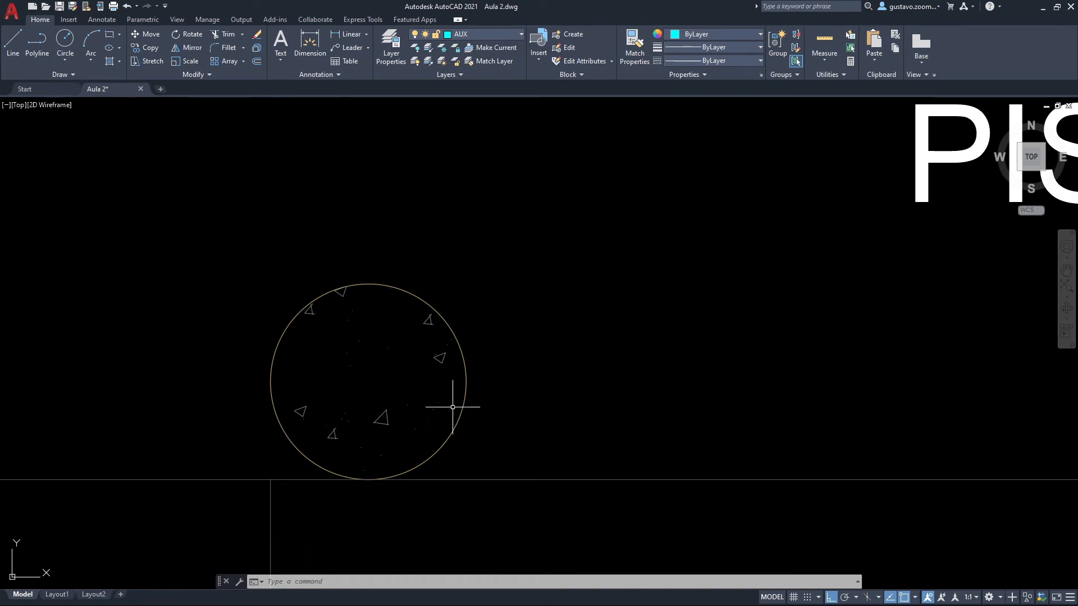
{"action": "scroll", "coordinate": [391, 384], "scroll_direction": "down", "scroll_amount": 10}
{"action": "scroll", "coordinate": [391, 386], "scroll_direction": "down", "scroll_amount": 3}
{"action": "scroll", "coordinate": [390, 386], "scroll_direction": "up", "scroll_amount": 8}
{"action": "scroll", "coordinate": [391, 386], "scroll_direction": "down", "scroll_amount": 5}
{"action": "middle_click_drag", "start_coordinate": [459, 241], "coordinate": [329, 353]}
{"action": "scroll", "coordinate": [330, 351], "scroll_direction": "down", "scroll_amount": 2}
{"action": "middle_click_drag", "start_coordinate": [352, 263], "coordinate": [300, 368]}
{"action": "middle_click_drag", "start_coordinate": [320, 305], "coordinate": [309, 371]}
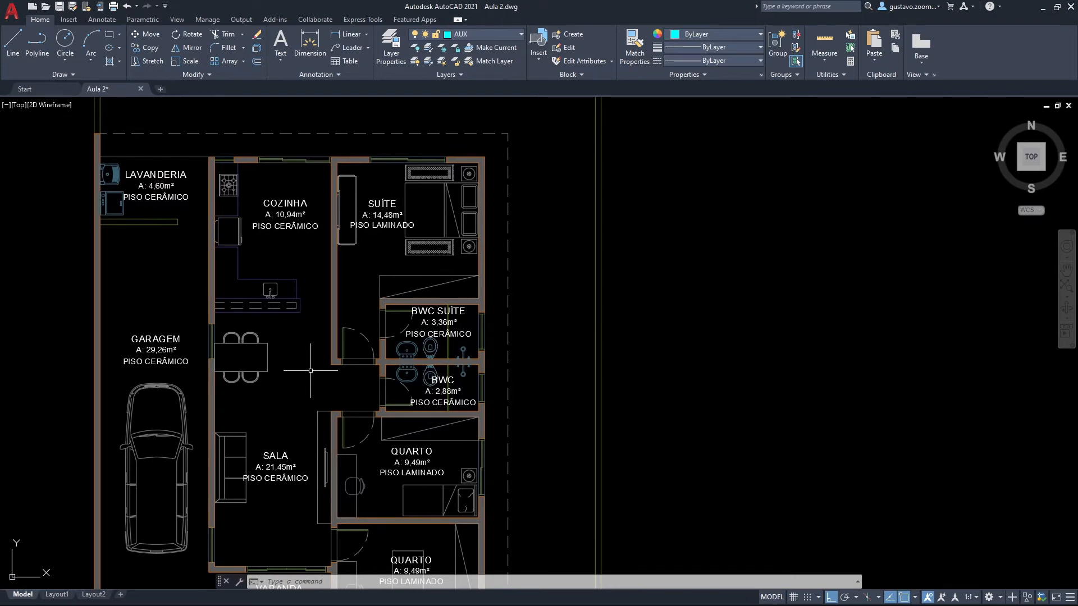
{"action": "scroll", "coordinate": [366, 282], "scroll_direction": "up", "scroll_amount": 4}
{"action": "scroll", "coordinate": [370, 281], "scroll_direction": "down", "scroll_amount": 2}
{"action": "middle_click_drag", "start_coordinate": [370, 281], "coordinate": [299, 353]}
{"action": "middle_click_drag", "start_coordinate": [346, 315], "coordinate": [337, 319]}
{"action": "scroll", "coordinate": [337, 319], "scroll_direction": "up", "scroll_amount": 2}
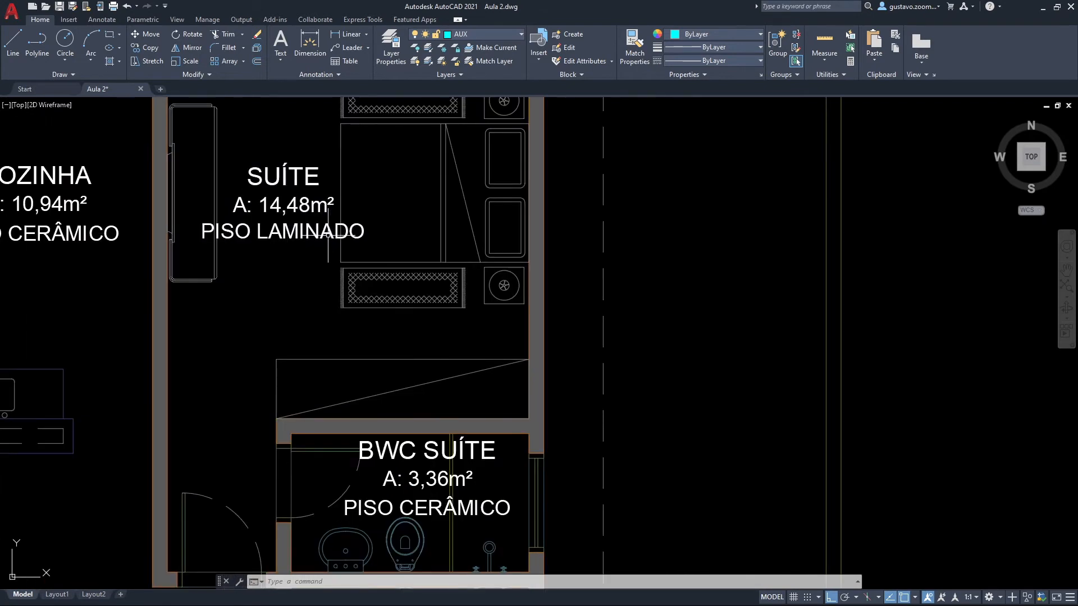
{"action": "scroll", "coordinate": [328, 236], "scroll_direction": "down", "scroll_amount": 2}
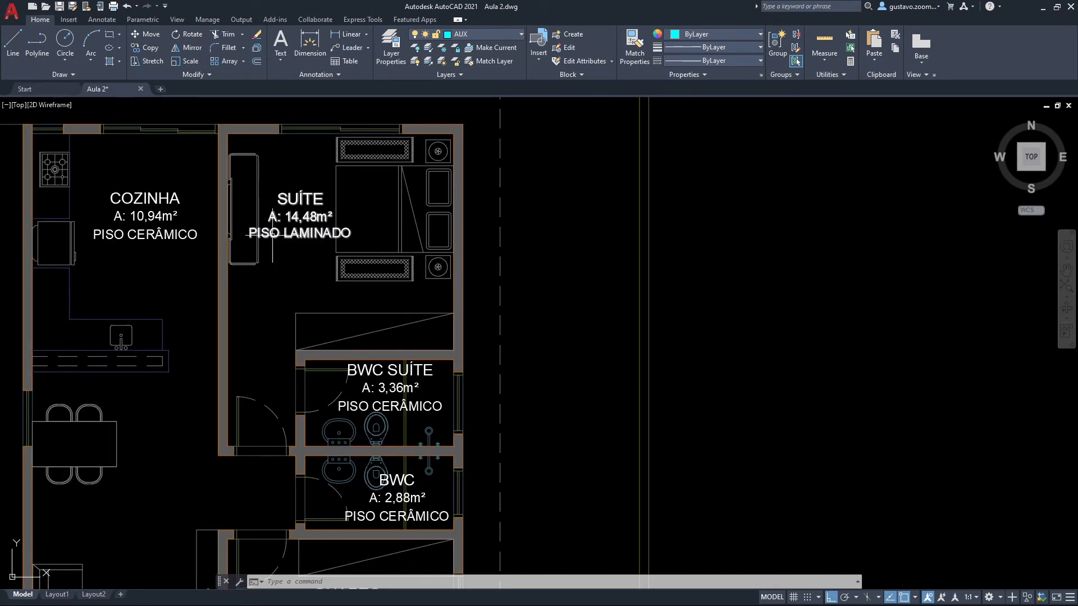
{"action": "scroll", "coordinate": [365, 236], "scroll_direction": "up", "scroll_amount": 2}
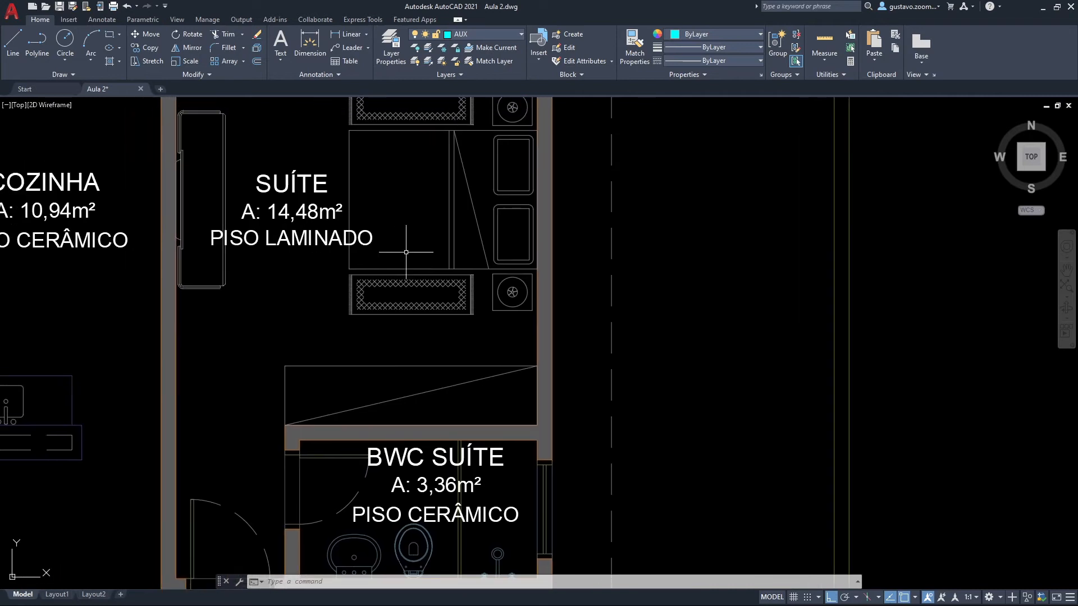
{"action": "scroll", "coordinate": [404, 247], "scroll_direction": "down", "scroll_amount": 2}
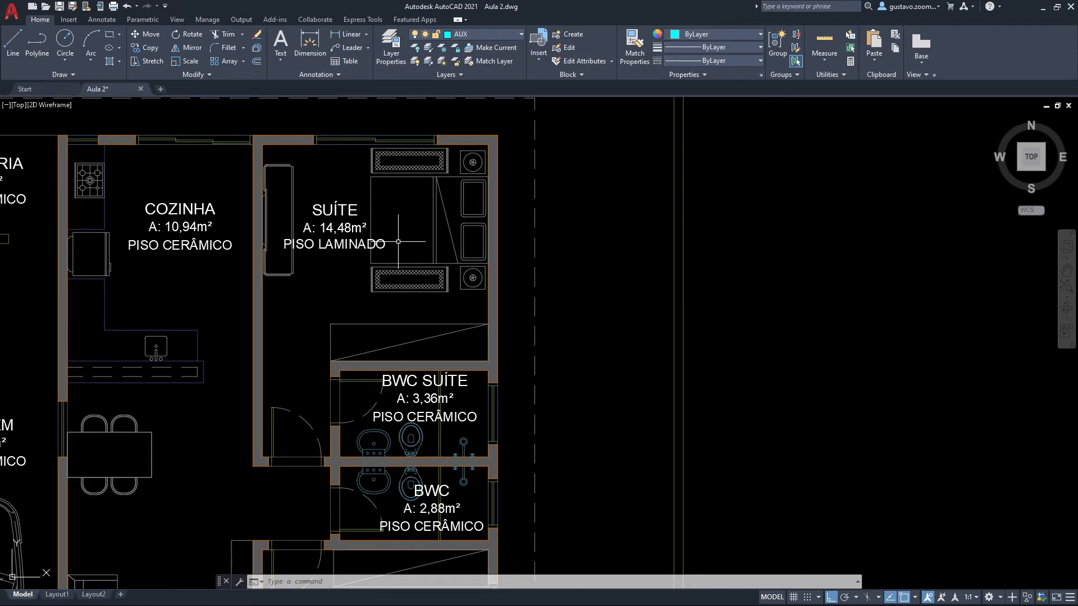
Set up a new hatch with the DOLMIT pattern at scale 0.001.
{"action": "type", "text": "h"}
{"action": "key", "text": "Return"}
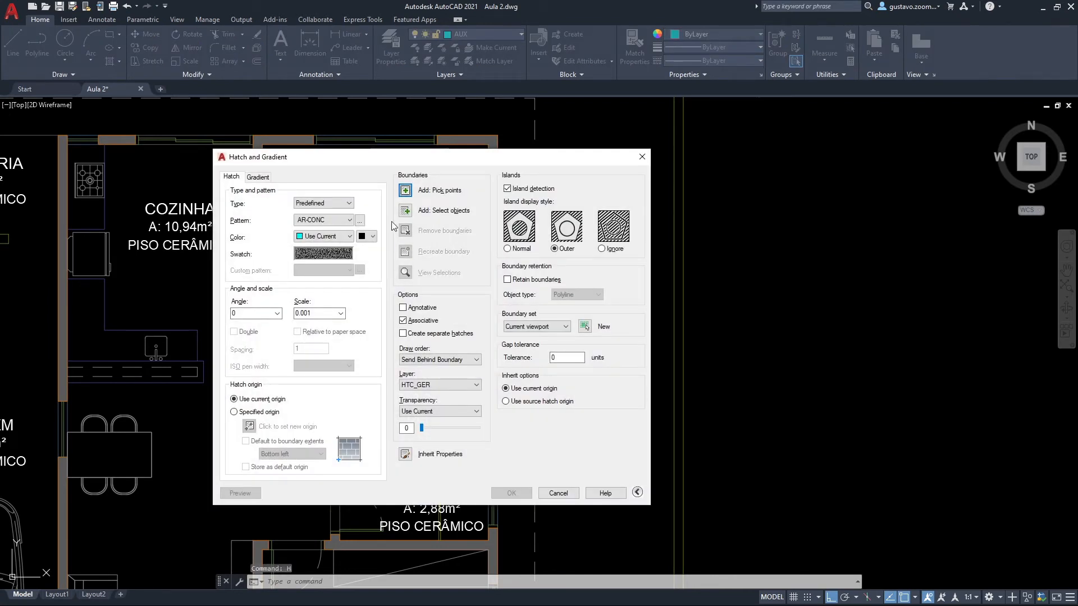
{"action": "left_click", "coordinate": [361, 220]}
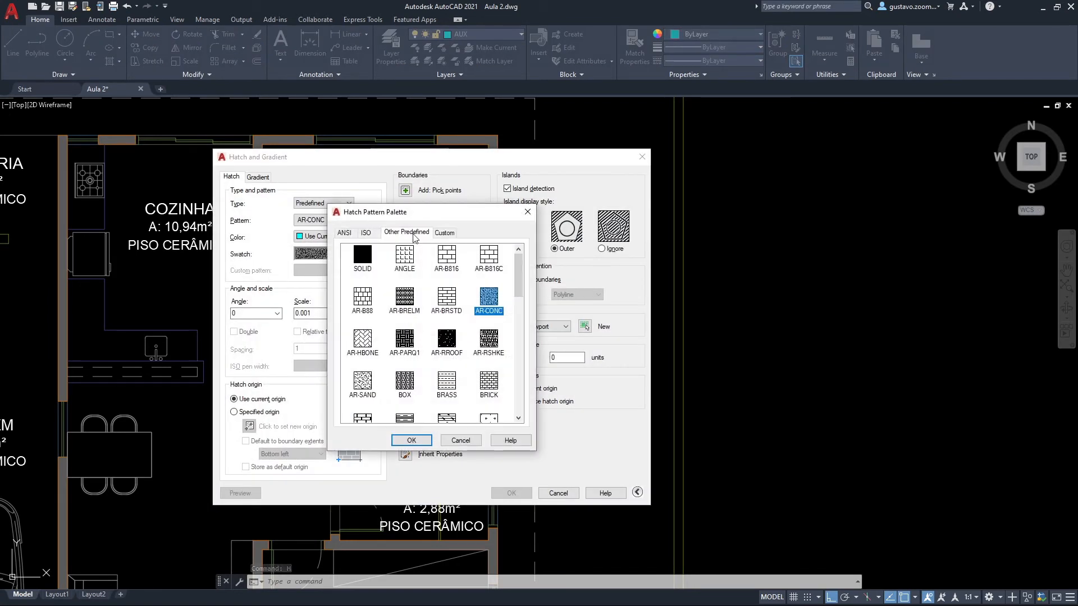
{"action": "mouse_move", "coordinate": [516, 267]}
{"action": "left_mouse_down"}
{"action": "mouse_move", "coordinate": [512, 325]}
{"action": "mouse_move", "coordinate": [518, 294]}
{"action": "left_mouse_up"}
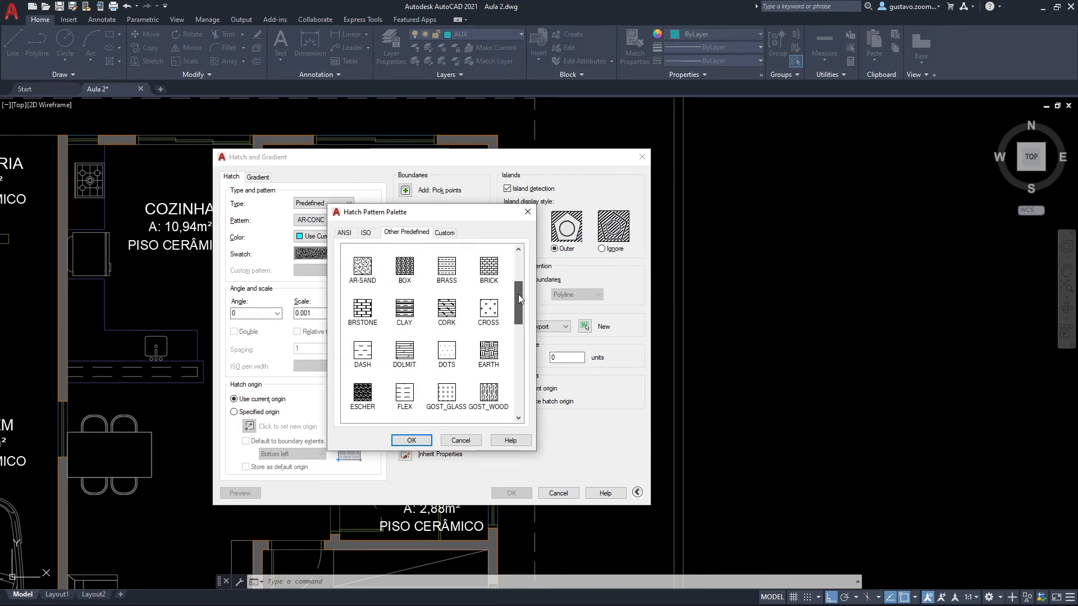
{"action": "left_click", "coordinate": [407, 351]}
{"action": "left_click", "coordinate": [412, 440]}
{"action": "left_click", "coordinate": [316, 315]}
{"action": "key", "text": "BackSpace"}
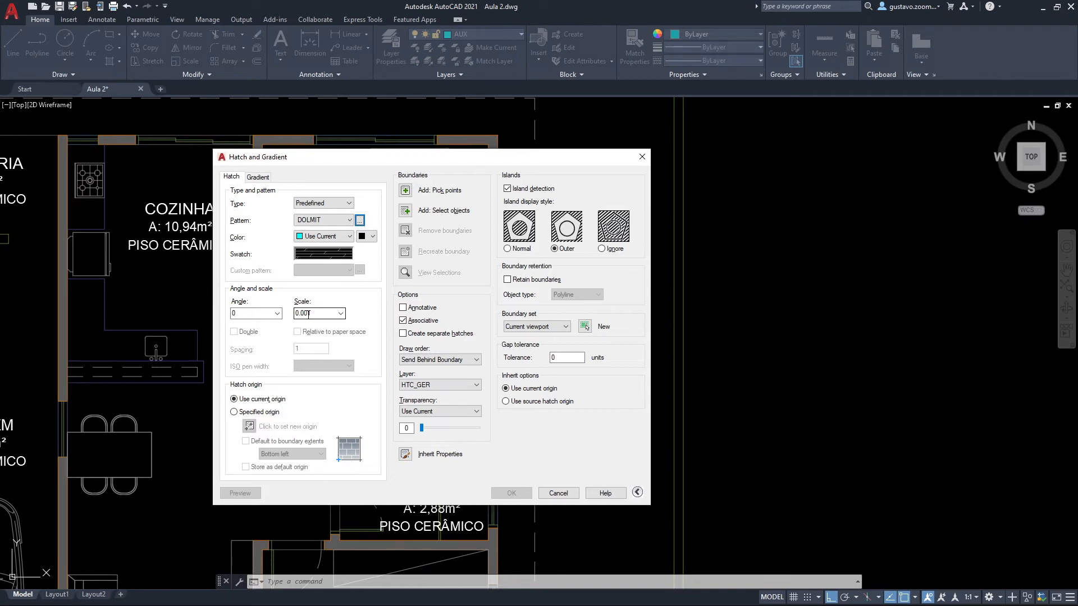
Fill the suíte's floor, including the area under the door swing, with the DOLMIT hatch.
{"action": "left_click", "coordinate": [405, 191]}
{"action": "left_click", "coordinate": [351, 178]}
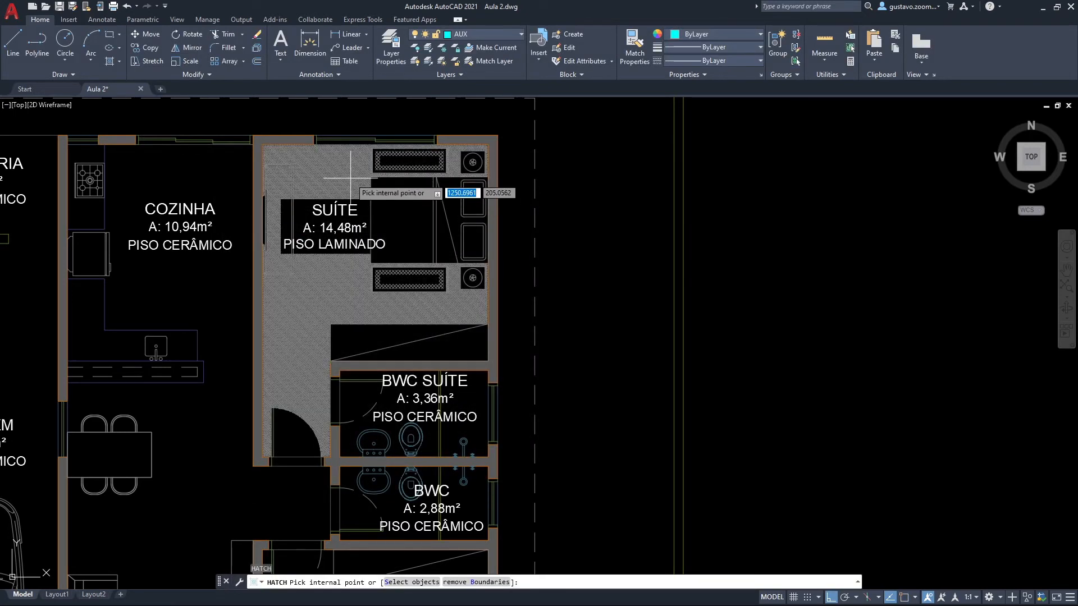
{"action": "left_click", "coordinate": [351, 178]}
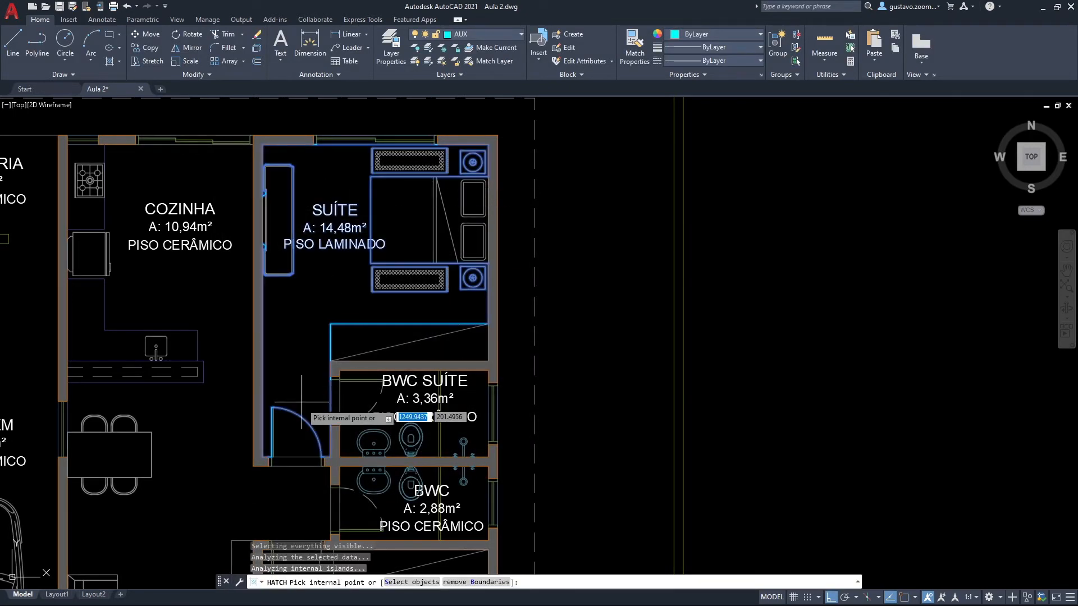
{"action": "left_click", "coordinate": [294, 349]}
{"action": "key", "text": "Return"}
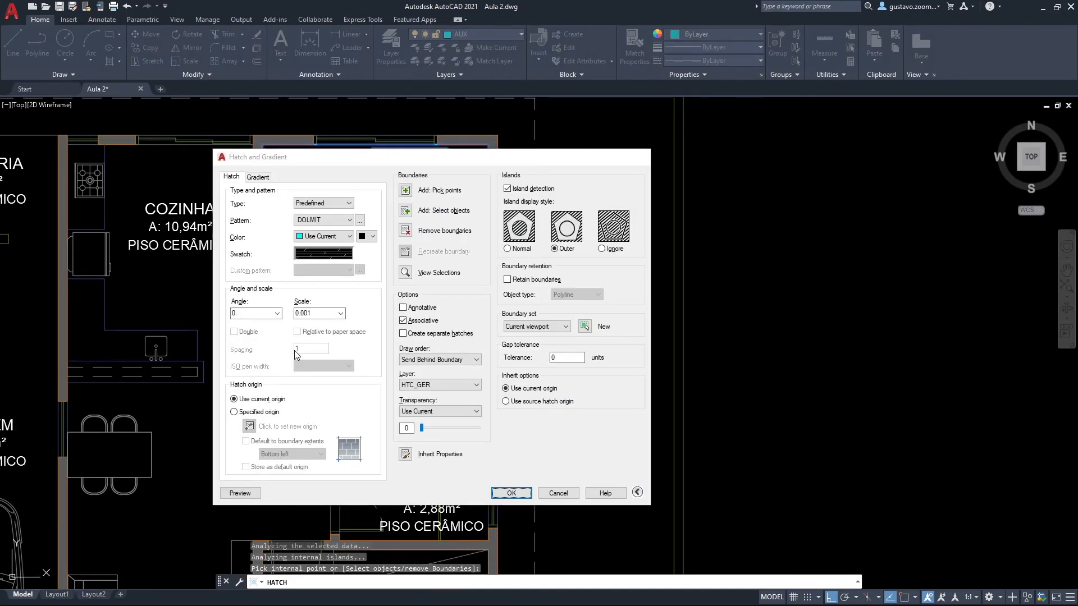
{"action": "key", "text": "Return"}
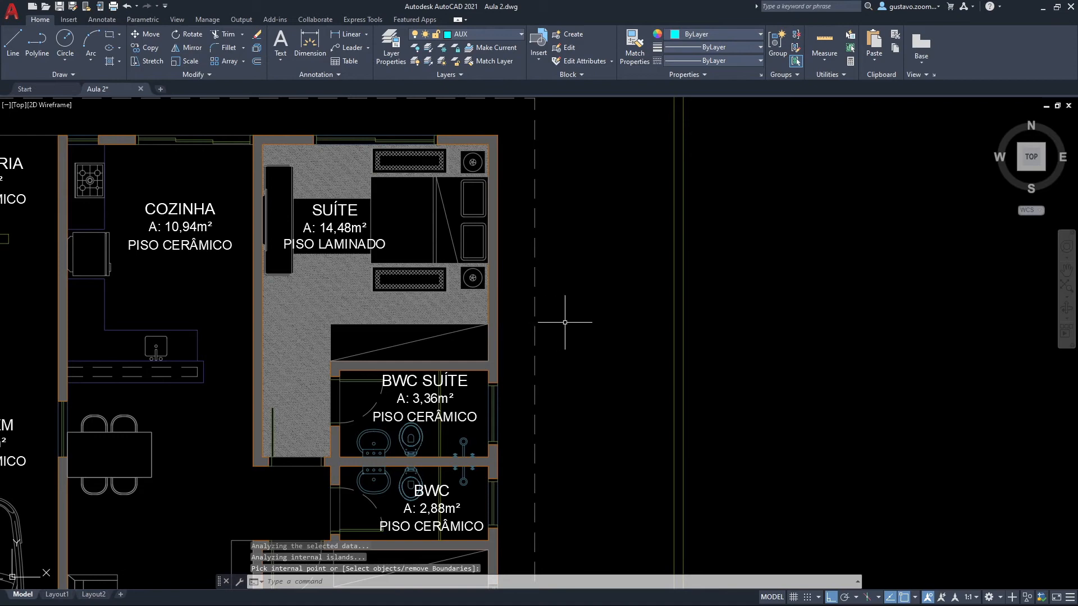
Try scales 0.03 and 0.01 on the suíte's floor hatch, and settle on a scale of 0.02.
{"action": "middle_click_drag", "start_coordinate": [566, 326], "coordinate": [563, 349]}
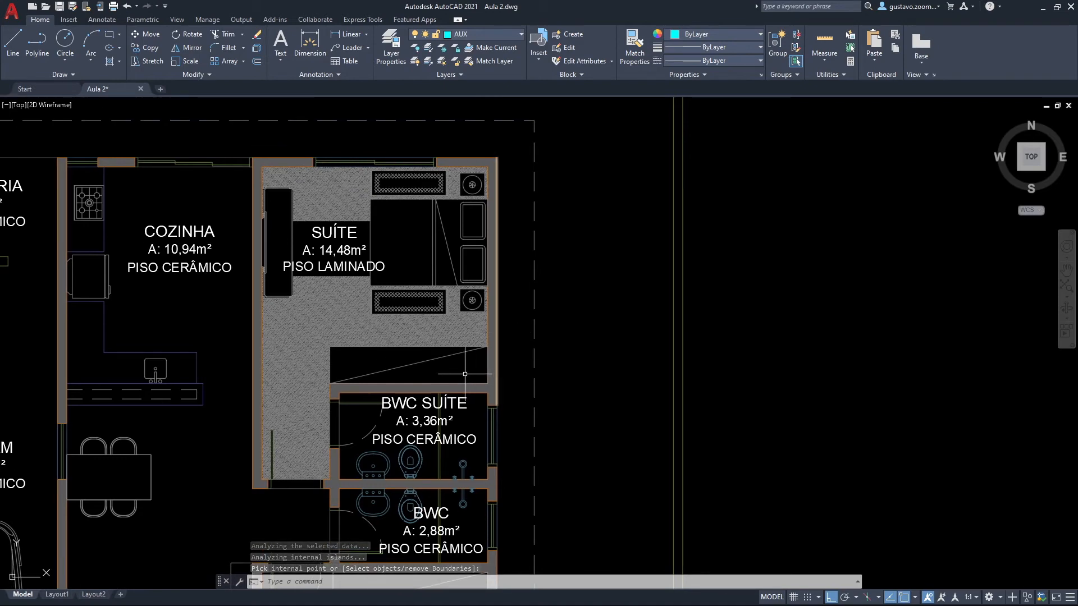
{"action": "scroll", "coordinate": [298, 318], "scroll_direction": "up", "scroll_amount": 4}
{"action": "scroll", "coordinate": [399, 363], "scroll_direction": "up", "scroll_amount": 10}
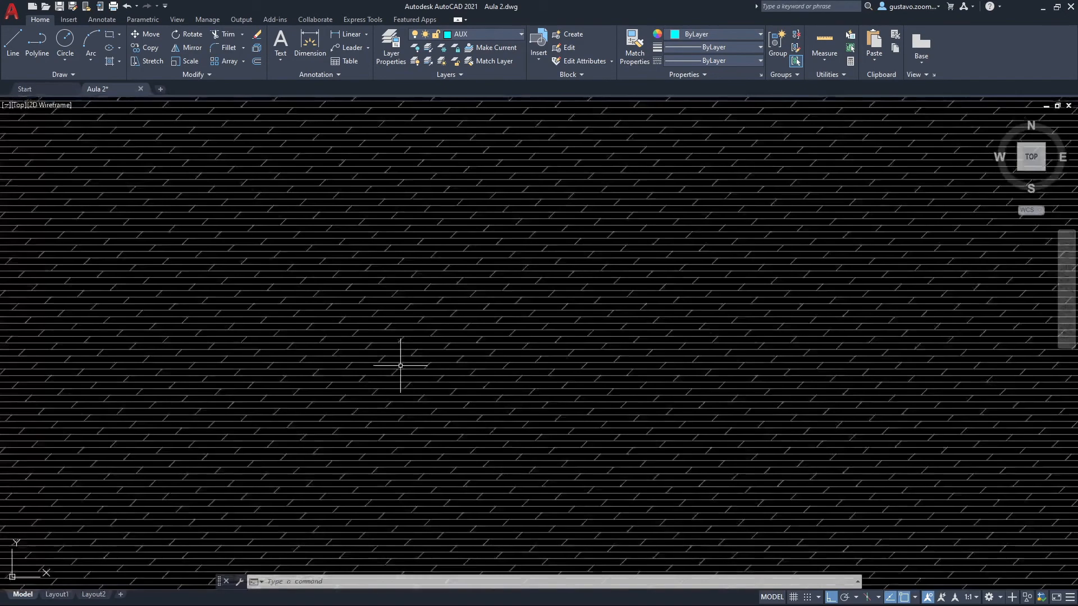
{"action": "scroll", "coordinate": [399, 365], "scroll_direction": "up", "scroll_amount": 2}
{"action": "scroll", "coordinate": [400, 359], "scroll_direction": "down", "scroll_amount": 10}
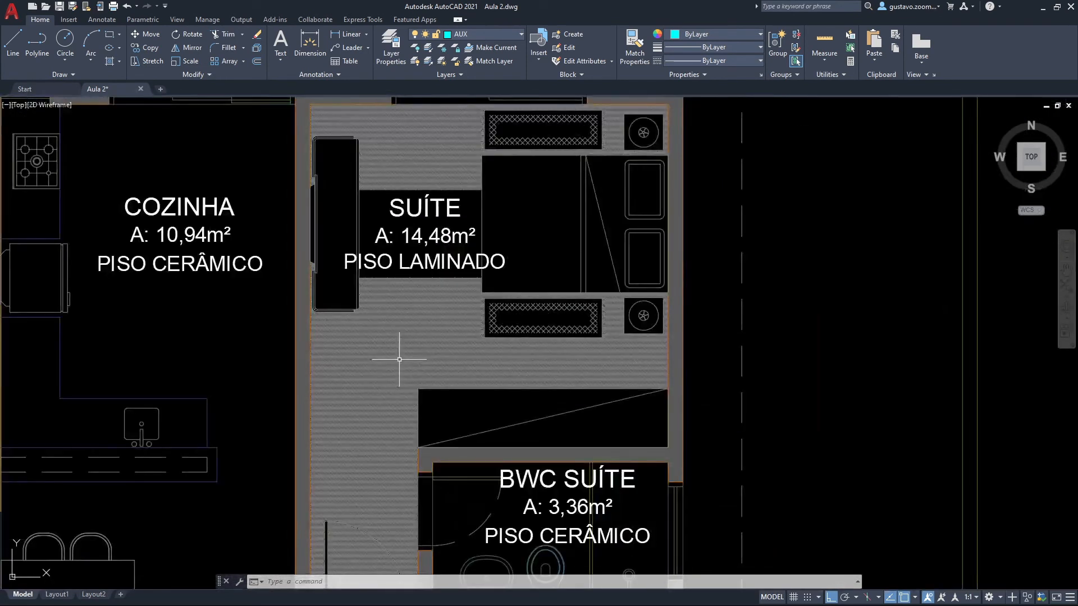
{"action": "mouse_move", "coordinate": [752, 402]}
{"action": "middle_mouse_down"}
{"action": "mouse_move", "coordinate": [692, 423]}
{"action": "mouse_move", "coordinate": [619, 353]}
{"action": "middle_mouse_up"}
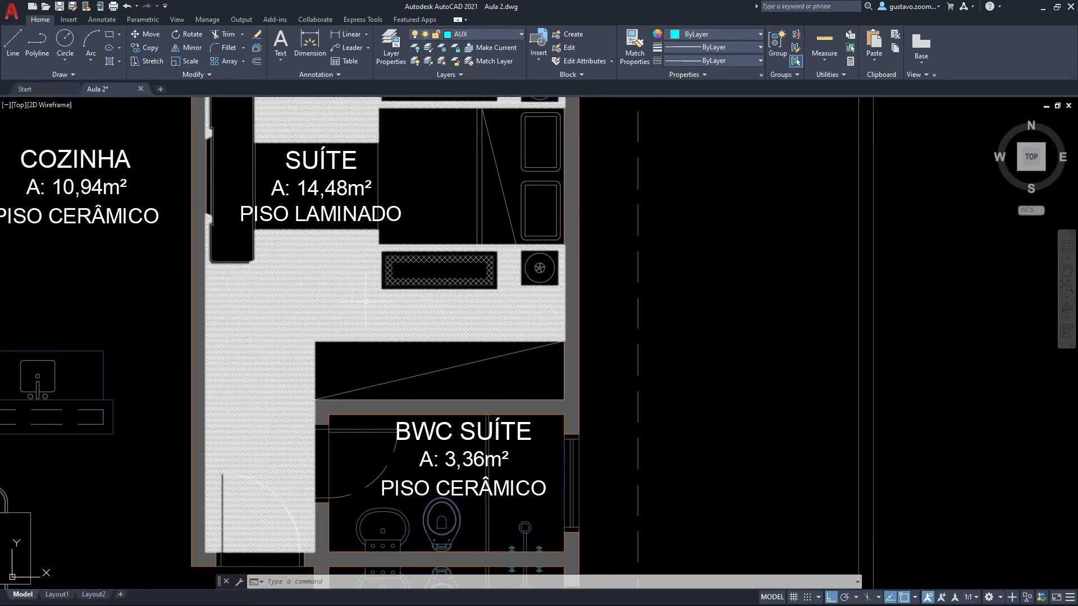
{"action": "left_click", "coordinate": [365, 301]}
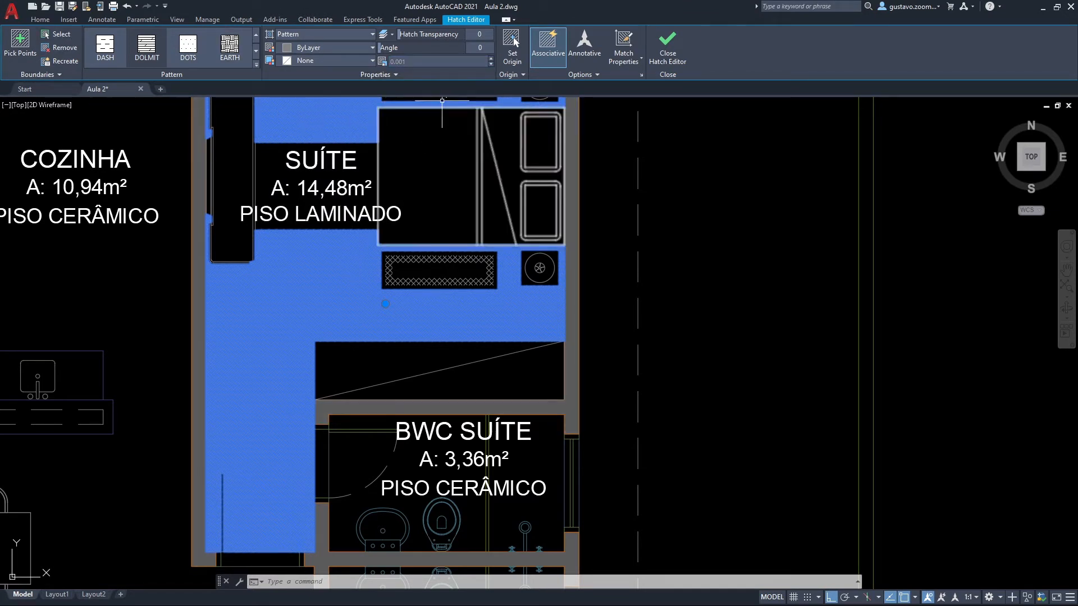
{"action": "middle_click_drag", "start_coordinate": [364, 223], "coordinate": [347, 243]}
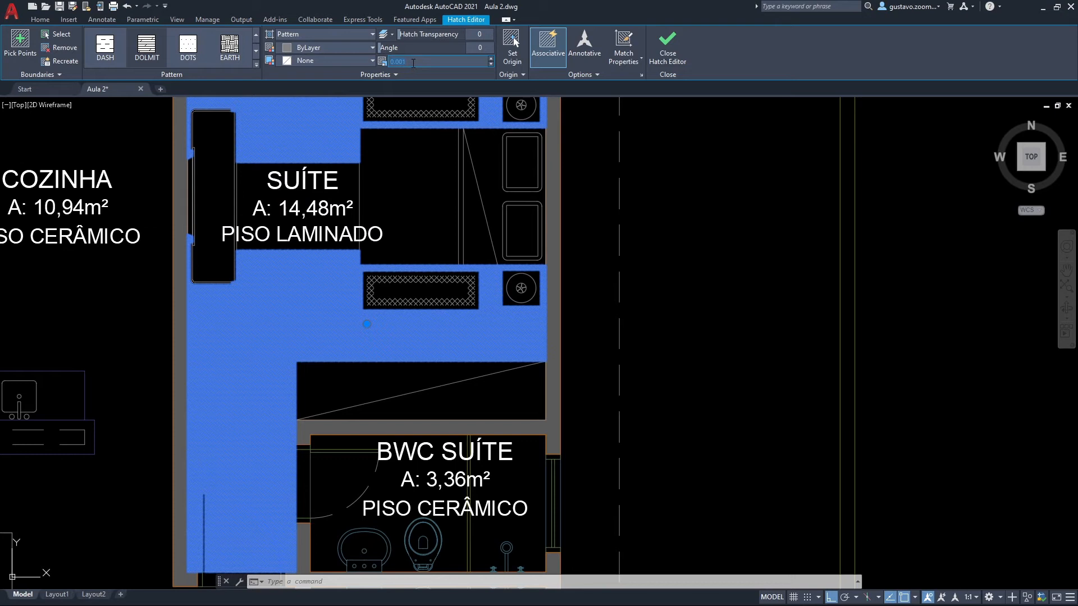
{"action": "type", "text": "0.03"}
{"action": "key", "text": "Return"}
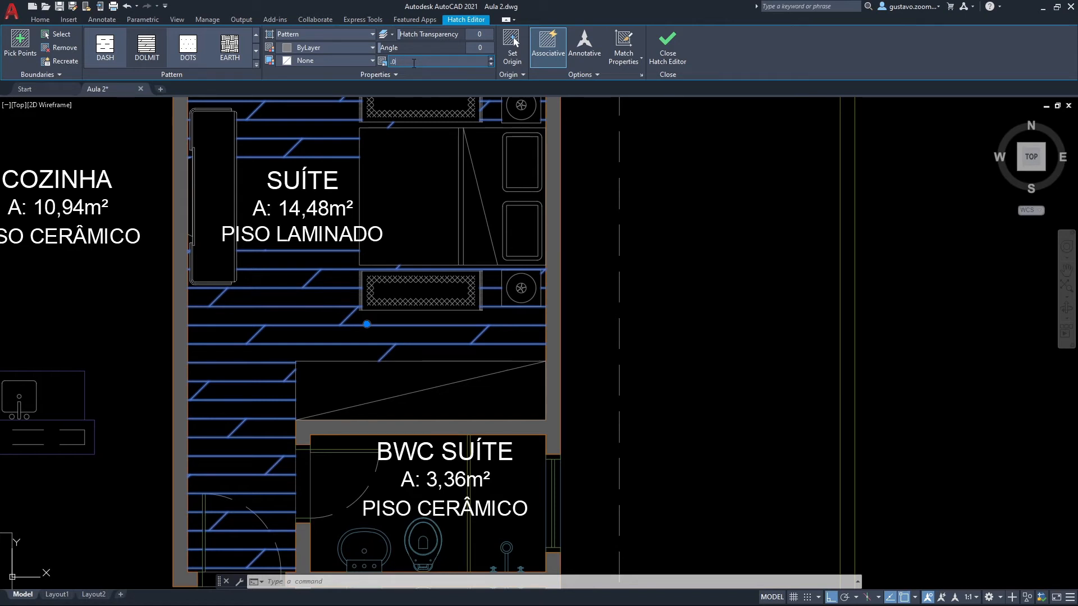
{"action": "type", "text": "1"}
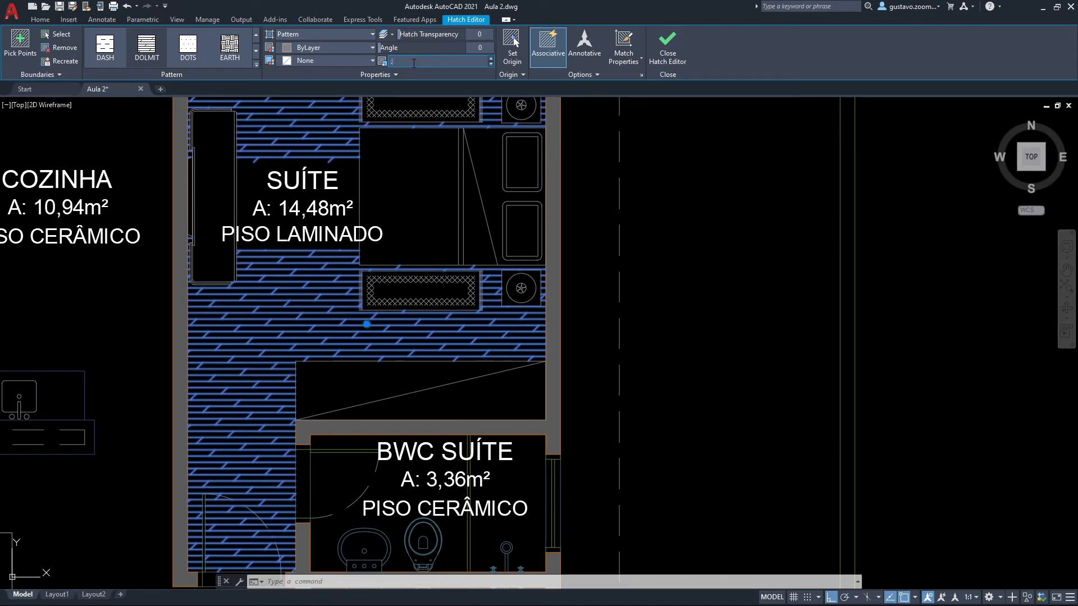
{"action": "key", "text": "Return"}
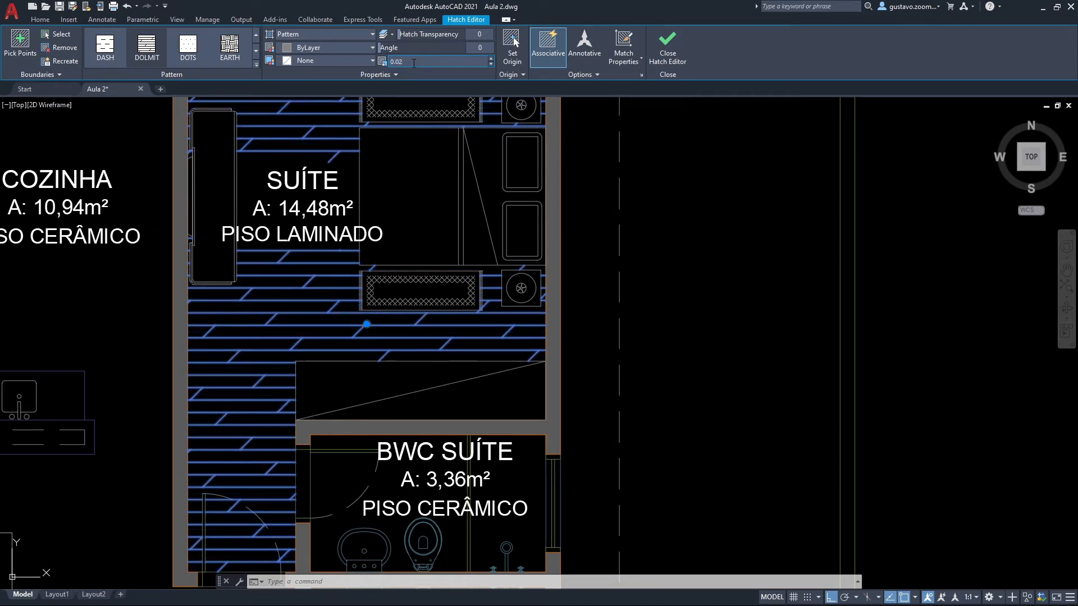
{"action": "key", "text": "Escape"}
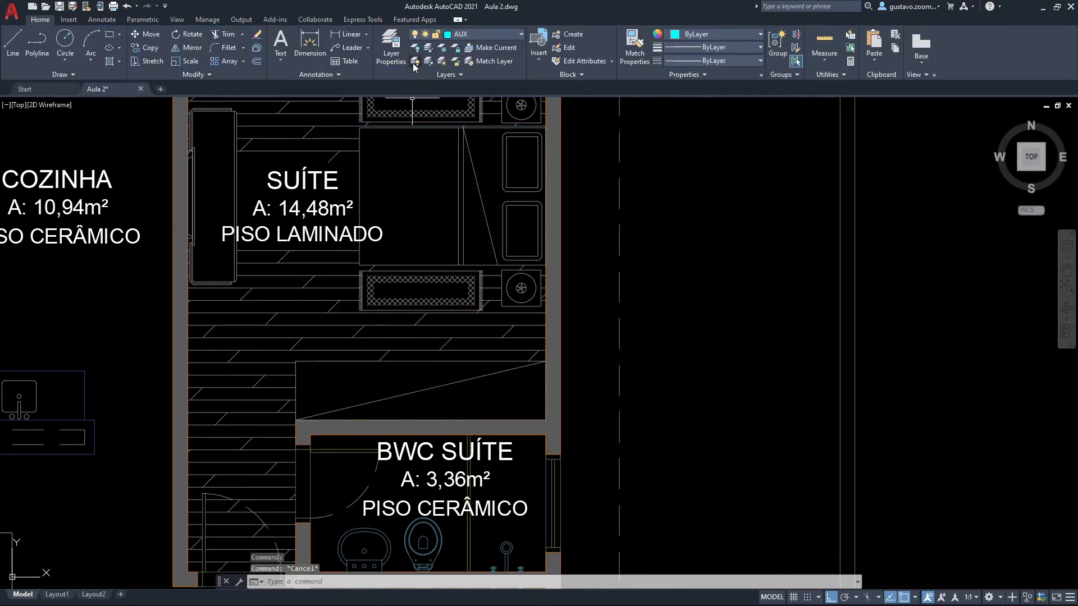
Set up another DOLMIT hatch with scale 0.02 and angle 90.
{"action": "scroll", "coordinate": [506, 281], "scroll_direction": "down", "scroll_amount": 2}
{"action": "middle_click_drag", "start_coordinate": [508, 284], "coordinate": [511, 311]}
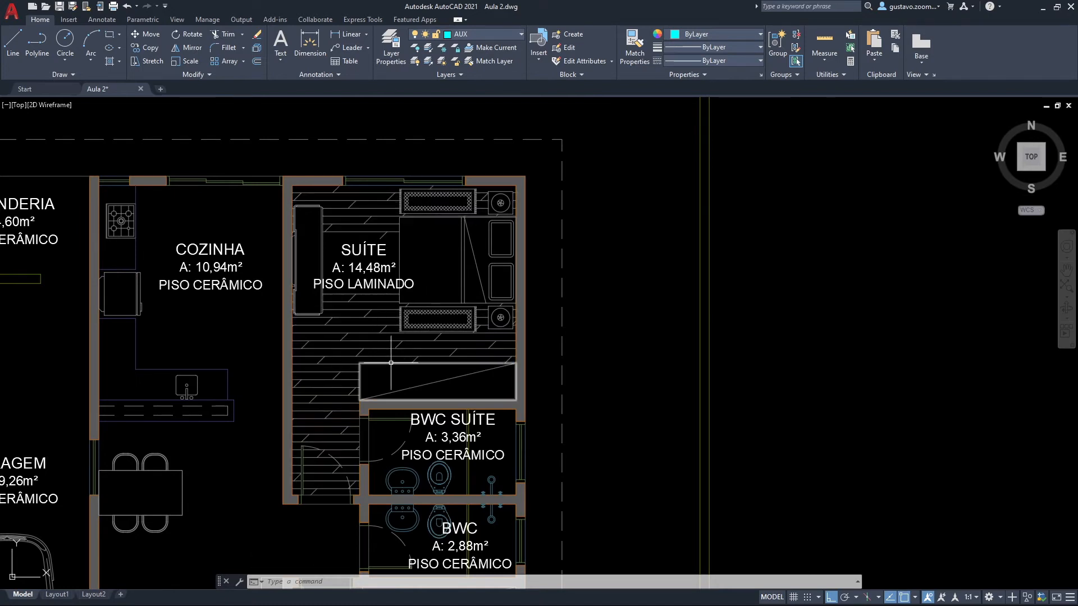
{"action": "middle_click_drag", "start_coordinate": [392, 562], "coordinate": [392, 283]}
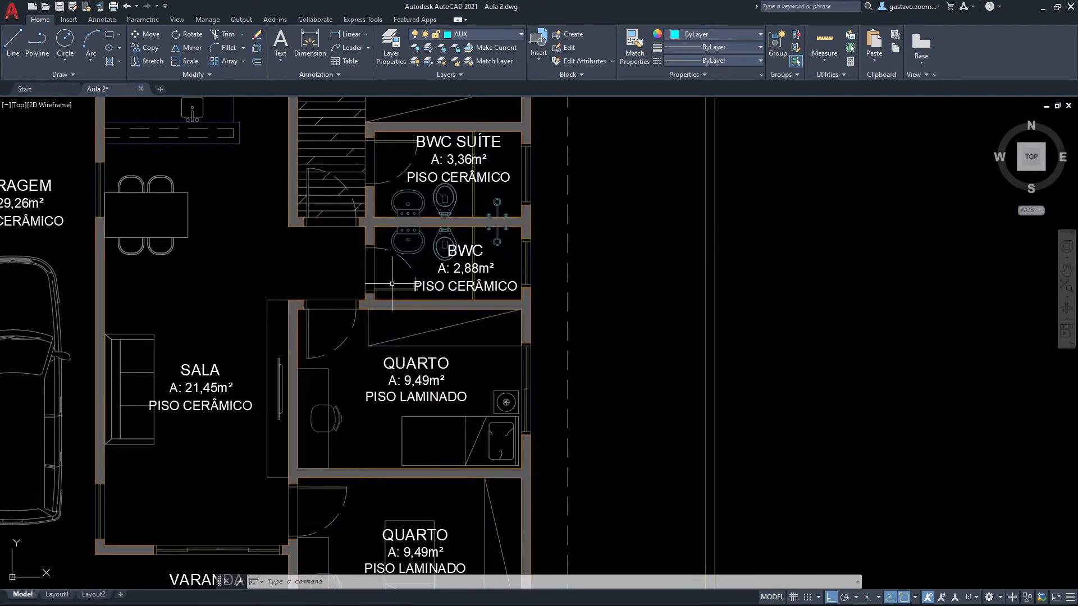
{"action": "mouse_move", "coordinate": [426, 364]}
{"action": "middle_mouse_down"}
{"action": "mouse_move", "coordinate": [380, 364]}
{"action": "mouse_move", "coordinate": [323, 407]}
{"action": "mouse_move", "coordinate": [249, 367]}
{"action": "mouse_move", "coordinate": [195, 436]}
{"action": "middle_mouse_up"}
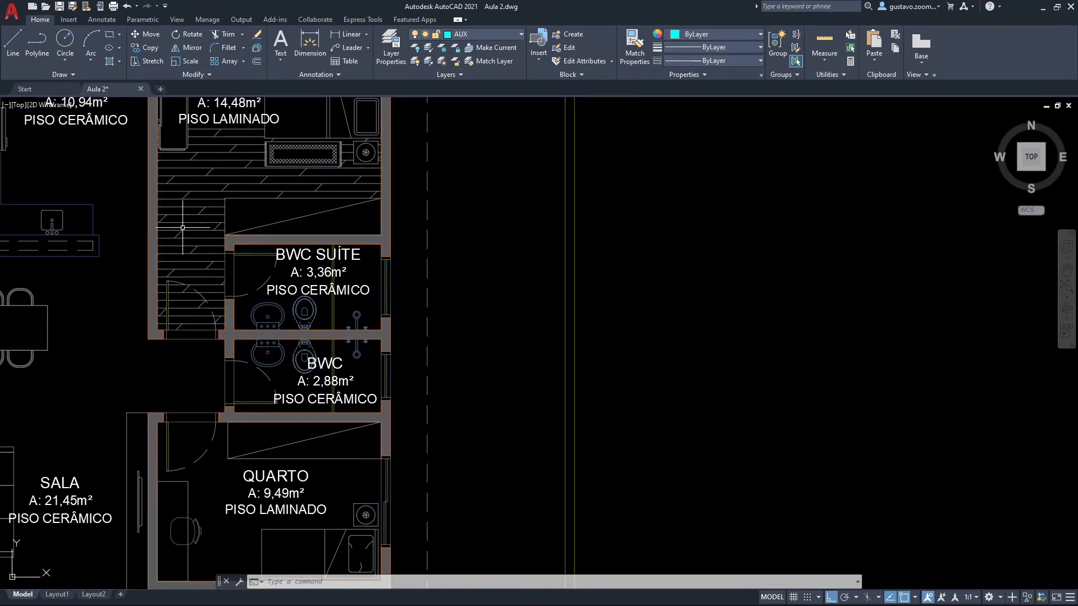
{"action": "middle_click_drag", "start_coordinate": [373, 399], "coordinate": [395, 328]}
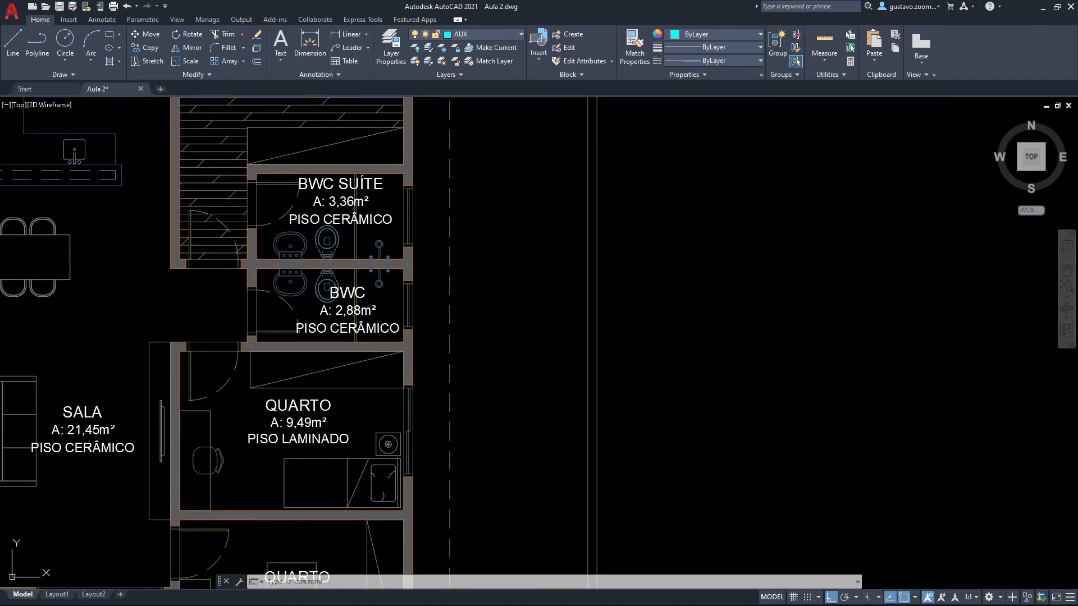
{"action": "type", "text": "h"}
{"action": "key", "text": "Return"}
{"action": "left_click", "coordinate": [303, 313]}
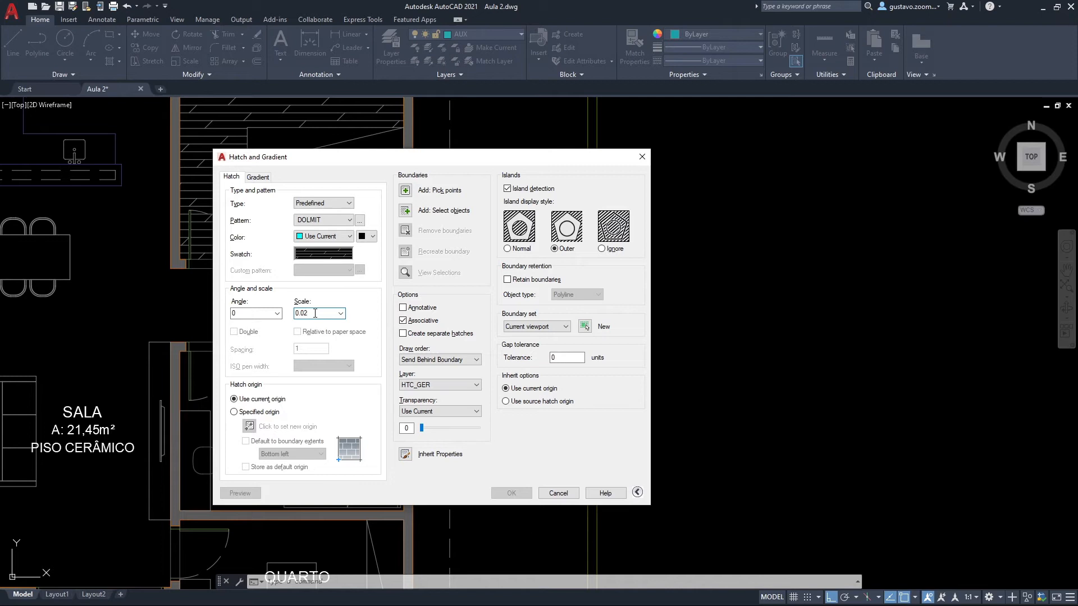
{"action": "left_click", "coordinate": [276, 313]}
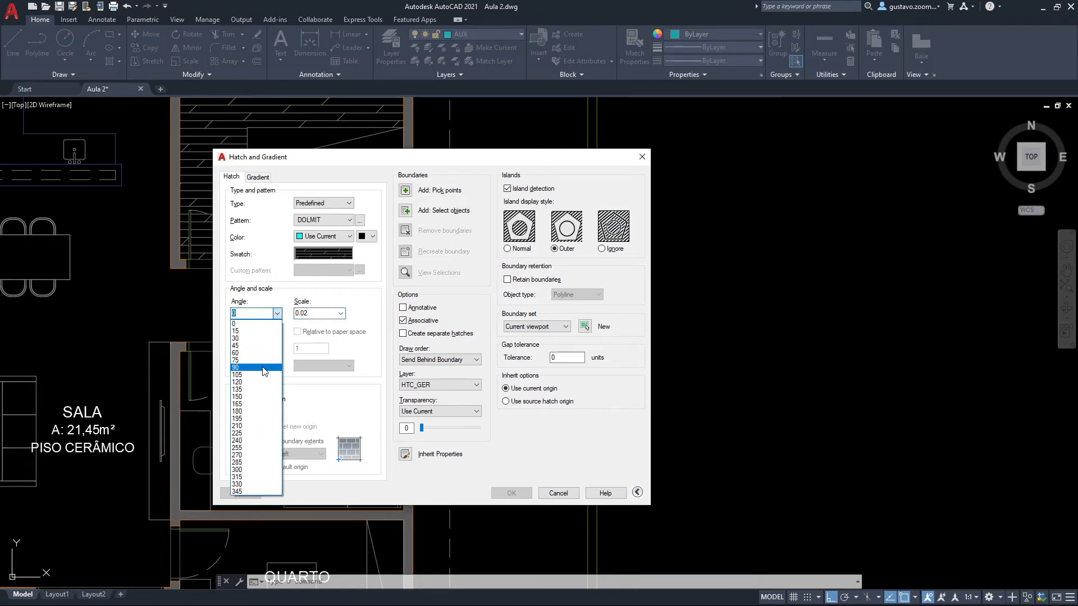
{"action": "left_click", "coordinate": [264, 368]}
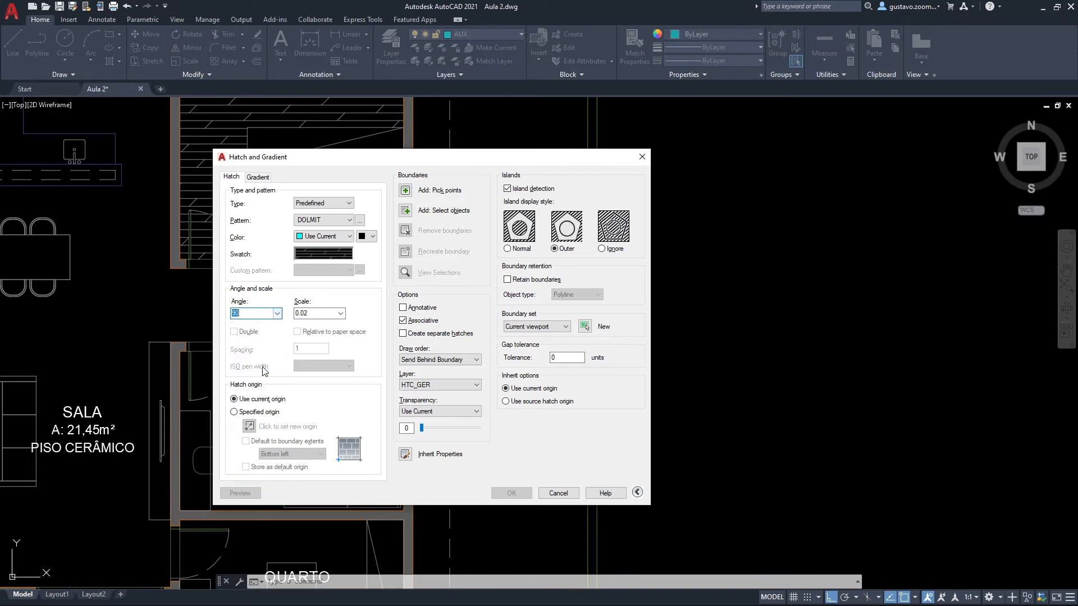
Fill the floor of the bedroom directly below the BWC, including the area under its door swing, with the DOLMIT hatch.
{"action": "left_click", "coordinate": [405, 192]}
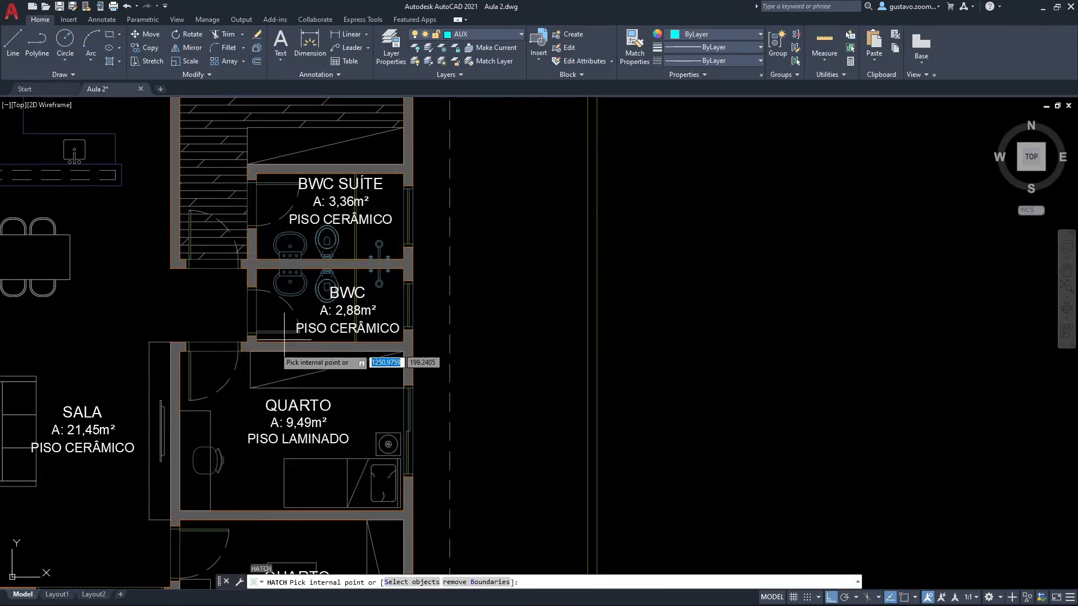
{"action": "left_click", "coordinate": [245, 418]}
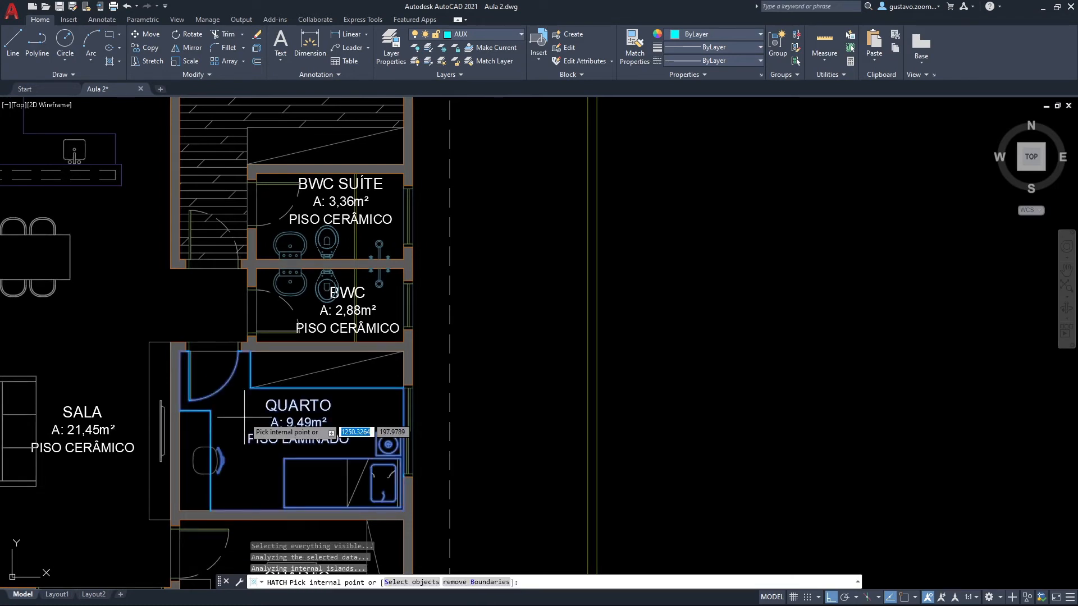
{"action": "scroll", "coordinate": [241, 416], "scroll_direction": "up", "scroll_amount": 2}
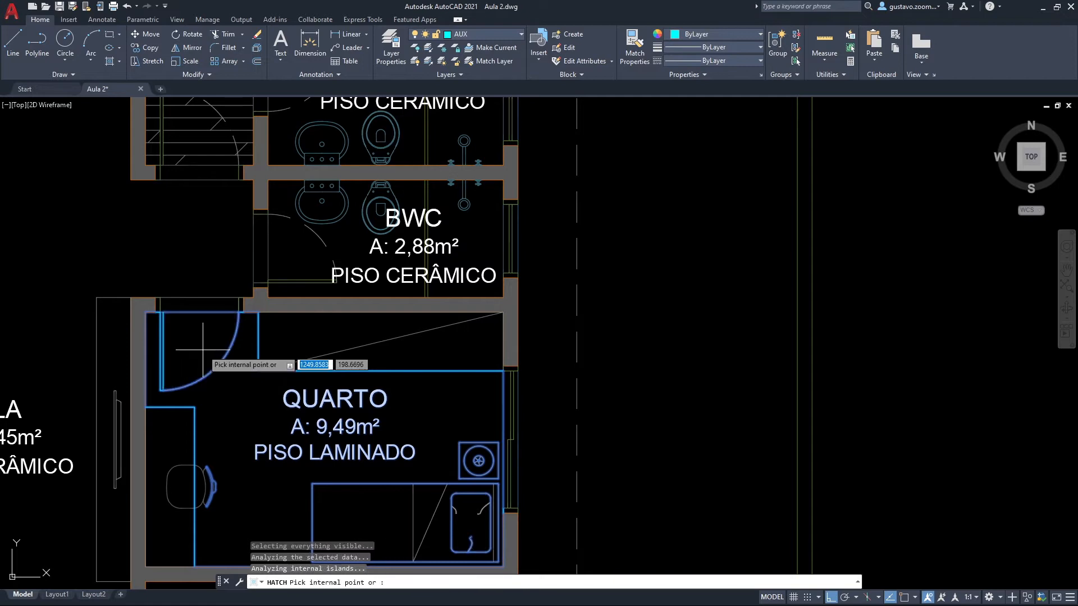
{"action": "key", "text": "Return"}
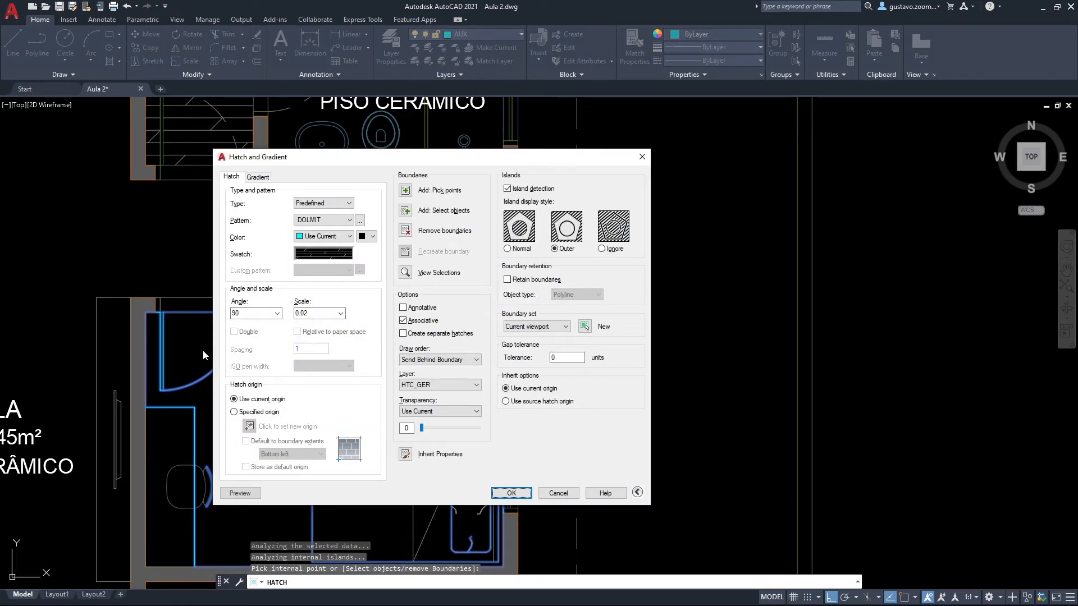
{"action": "key", "text": "Return"}
{"action": "scroll", "coordinate": [203, 350], "scroll_direction": "down", "scroll_amount": 3}
{"action": "mouse_move", "coordinate": [226, 435]}
{"action": "middle_mouse_down"}
{"action": "mouse_move", "coordinate": [310, 409]}
{"action": "mouse_move", "coordinate": [257, 465]}
{"action": "middle_mouse_up"}
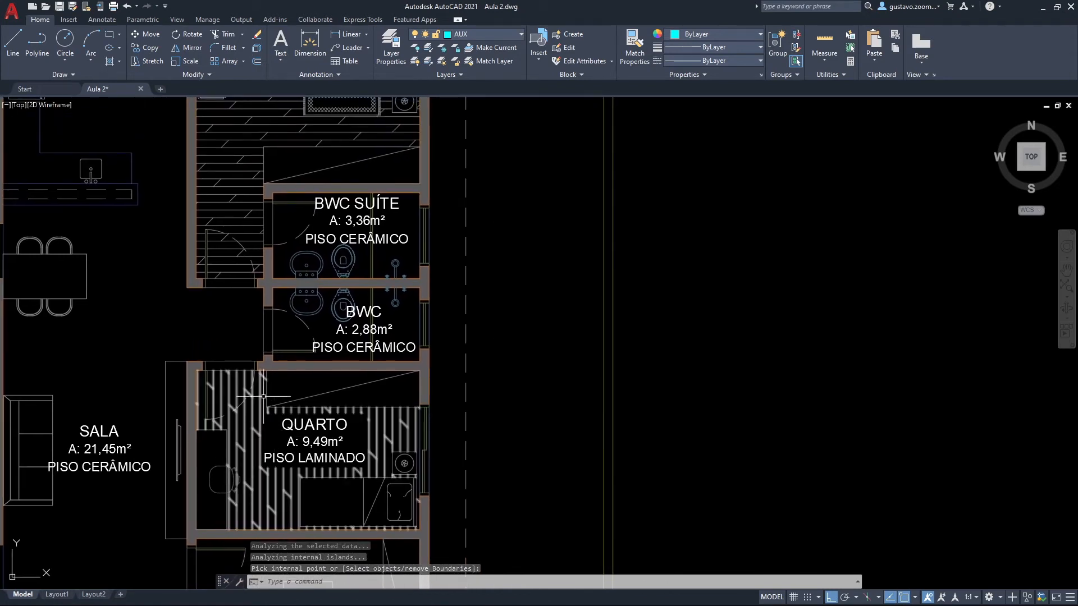
{"action": "key", "text": "Return"}
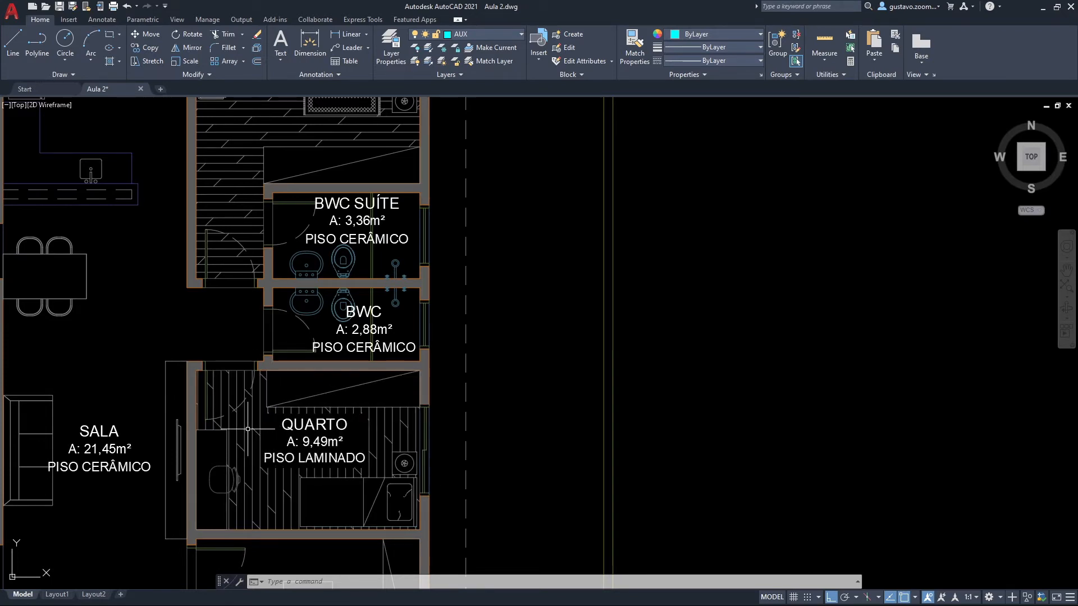
Set the angle of the floor hatch in the bedroom directly below the BWC to 0.
{"action": "mouse_move", "coordinate": [252, 428]}
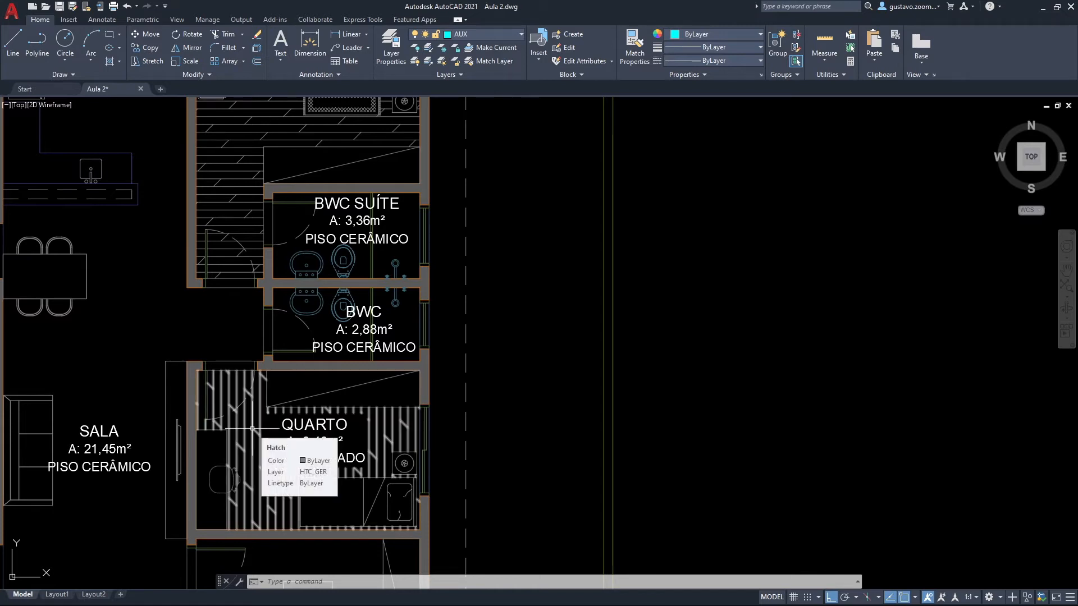
{"action": "left_click", "coordinate": [252, 429]}
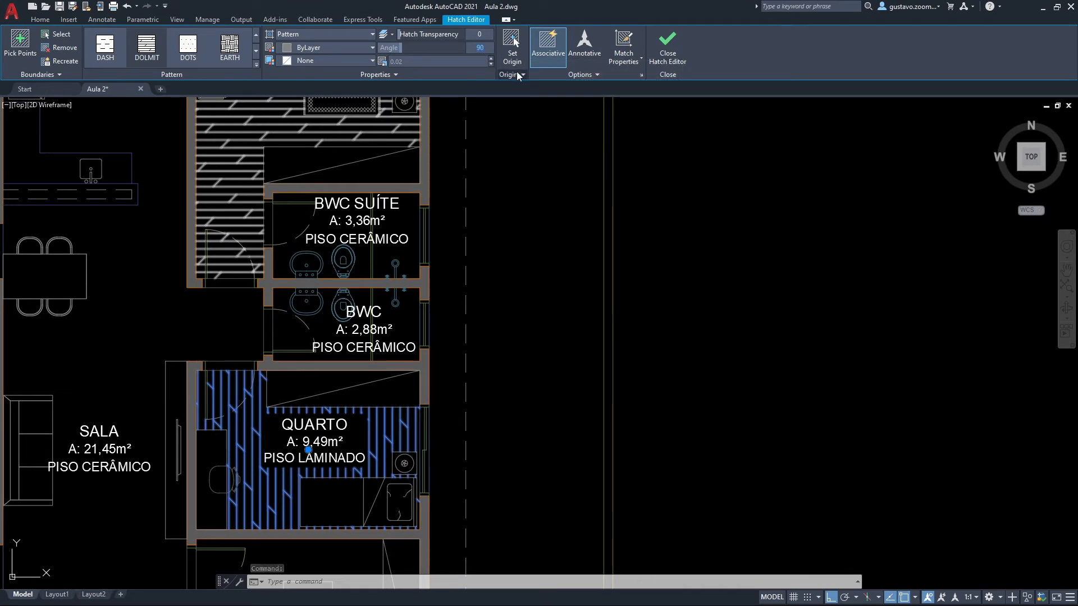
{"action": "key", "text": "Return"}
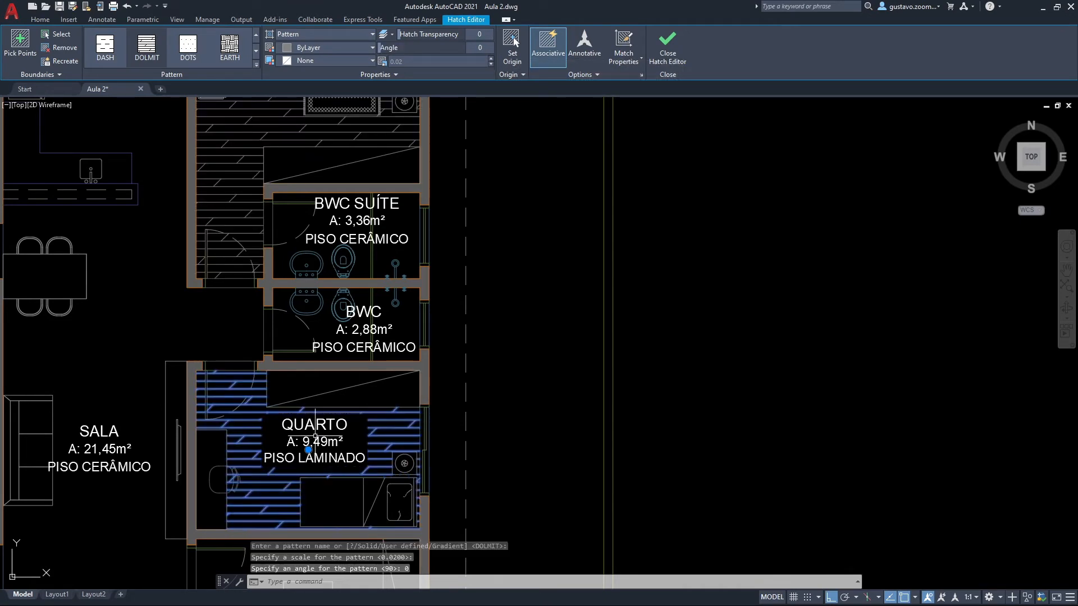
{"action": "middle_click_drag", "start_coordinate": [330, 435], "coordinate": [389, 385]}
{"action": "key", "text": "Escape"}
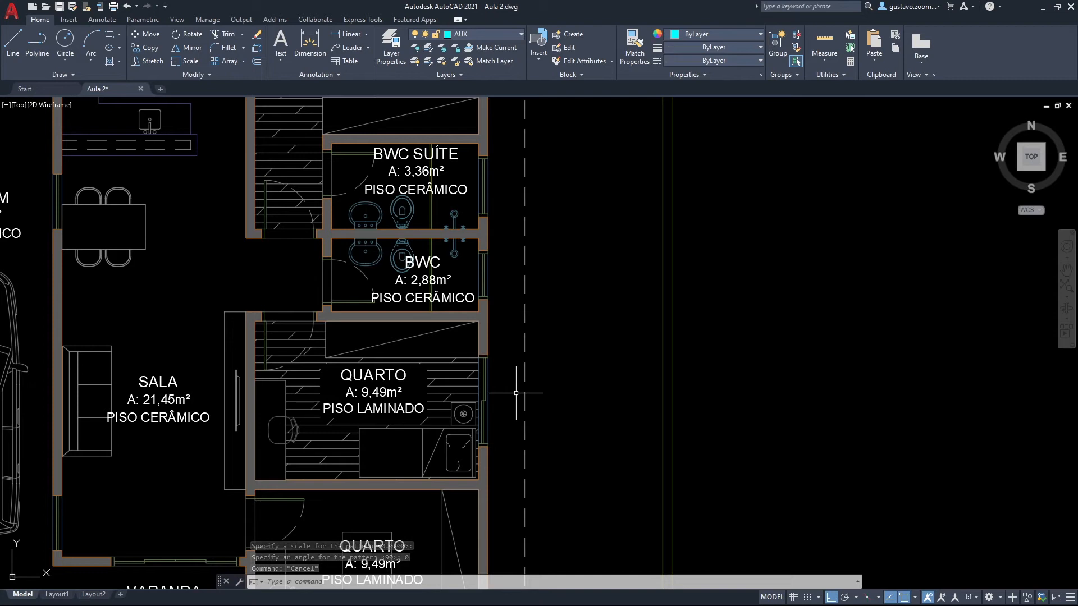
Fill the main floor area of the lower bedroom beside the varanda with the DOLMIT hatch.
{"action": "middle_click_drag", "start_coordinate": [617, 416], "coordinate": [640, 234]}
{"action": "scroll", "coordinate": [429, 336], "scroll_direction": "up", "scroll_amount": 2}
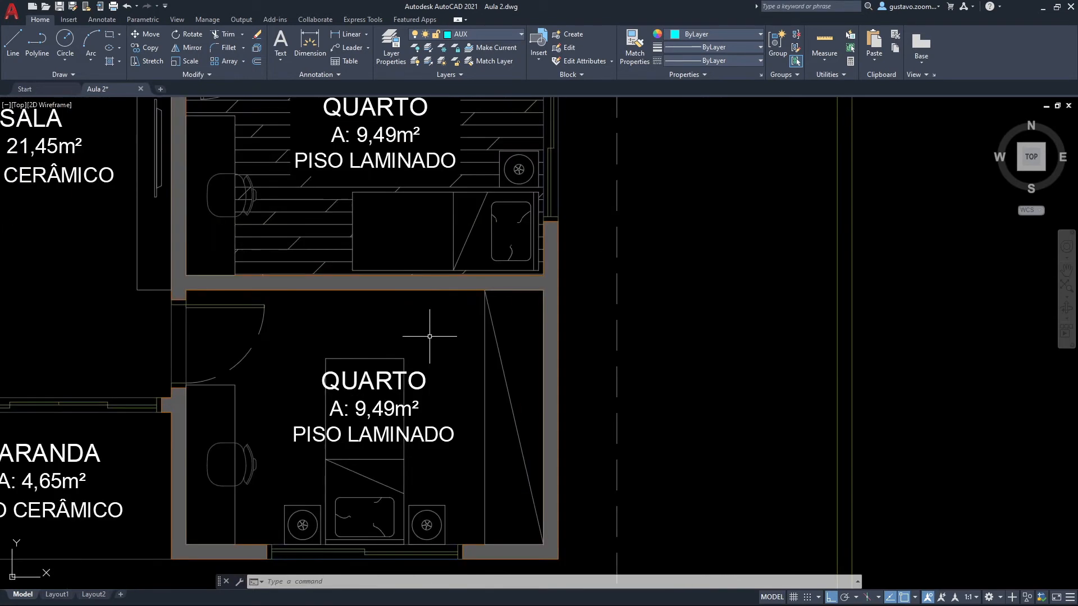
{"action": "middle_click_drag", "start_coordinate": [429, 336], "coordinate": [459, 293]}
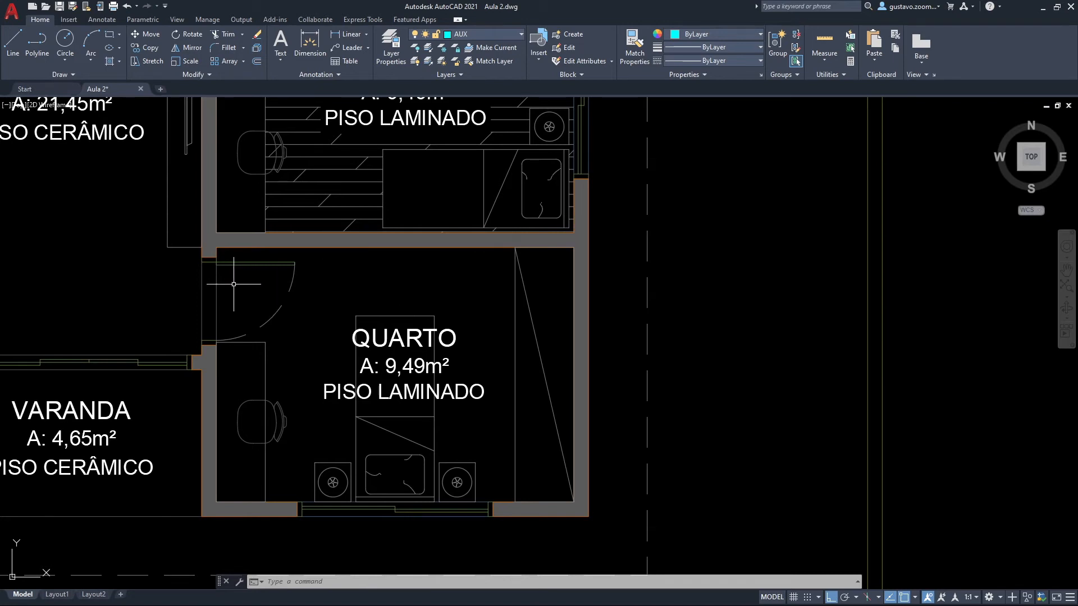
{"action": "key", "text": "Return"}
{"action": "left_click", "coordinate": [275, 313]}
{"action": "left_click", "coordinate": [256, 324]}
{"action": "left_click", "coordinate": [404, 191]}
{"action": "left_click", "coordinate": [348, 282]}
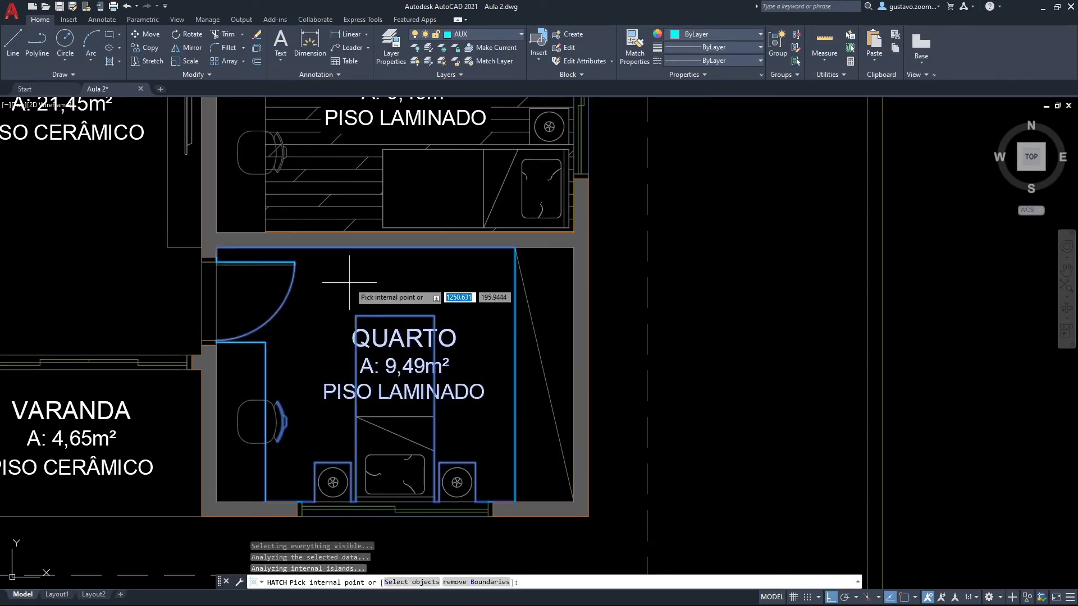
{"action": "key", "text": "Return"}
{"action": "key", "text": "Return"}
{"action": "middle_click_drag", "start_coordinate": [349, 282], "coordinate": [458, 289]}
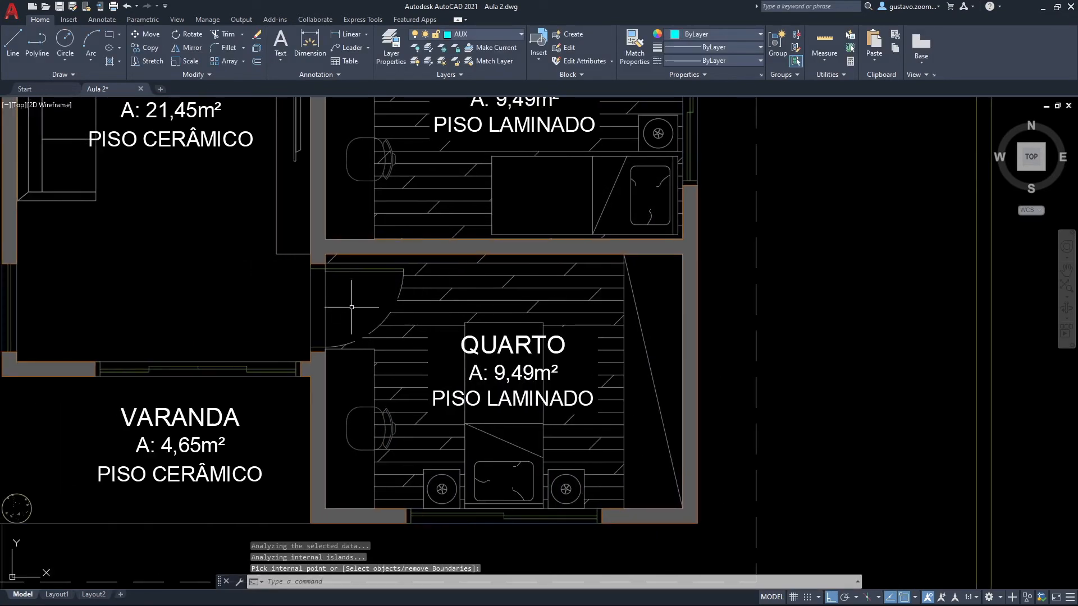
Add the area under the door swing to the lower bedroom's existing floor hatch.
{"action": "mouse_move", "coordinate": [392, 322]}
{"action": "middle_mouse_down"}
{"action": "mouse_move", "coordinate": [357, 341]}
{"action": "mouse_move", "coordinate": [399, 339]}
{"action": "middle_mouse_up"}
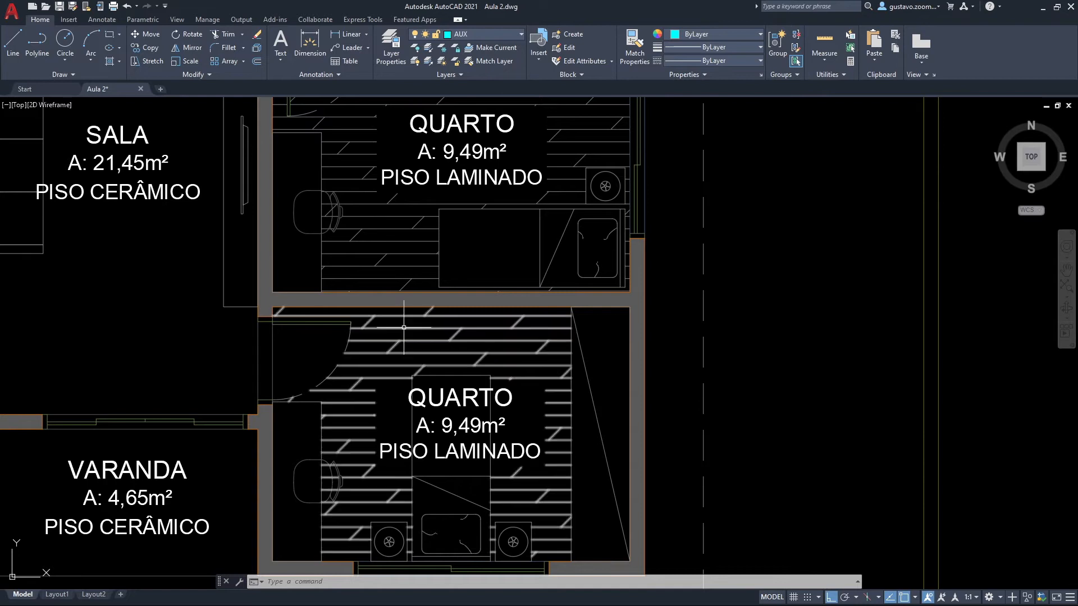
{"action": "left_click", "coordinate": [403, 326]}
{"action": "middle_click_drag", "start_coordinate": [605, 372], "coordinate": [586, 326]}
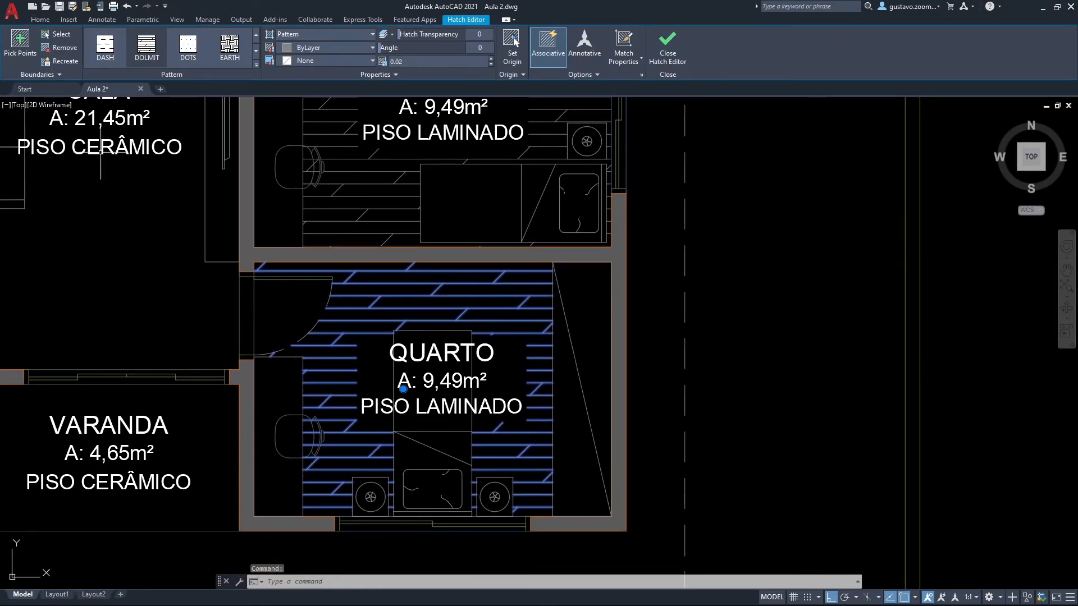
{"action": "left_click", "coordinate": [17, 56]}
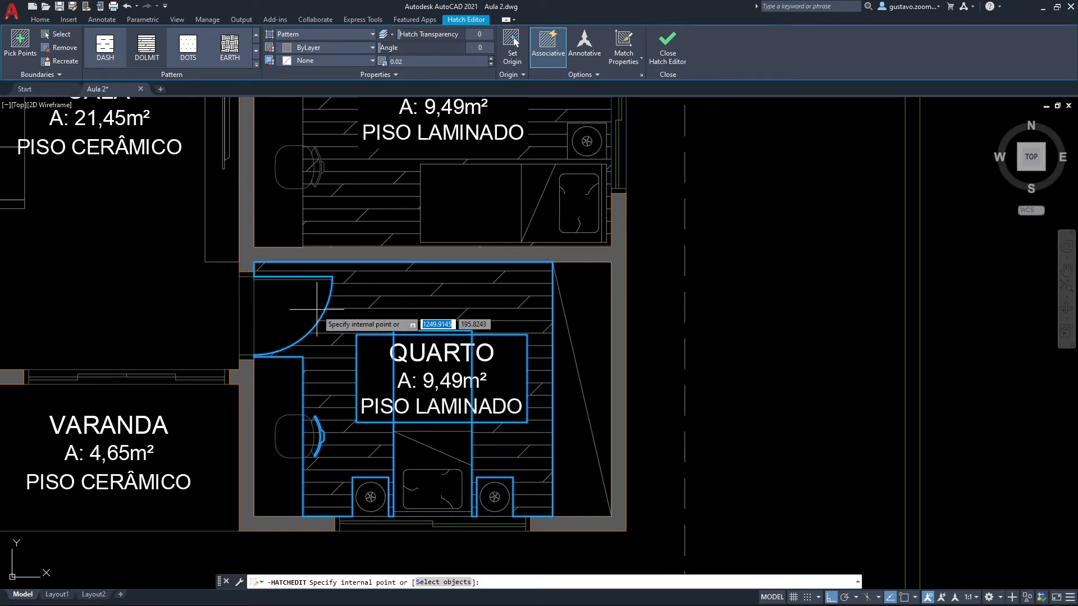
{"action": "left_click", "coordinate": [284, 302]}
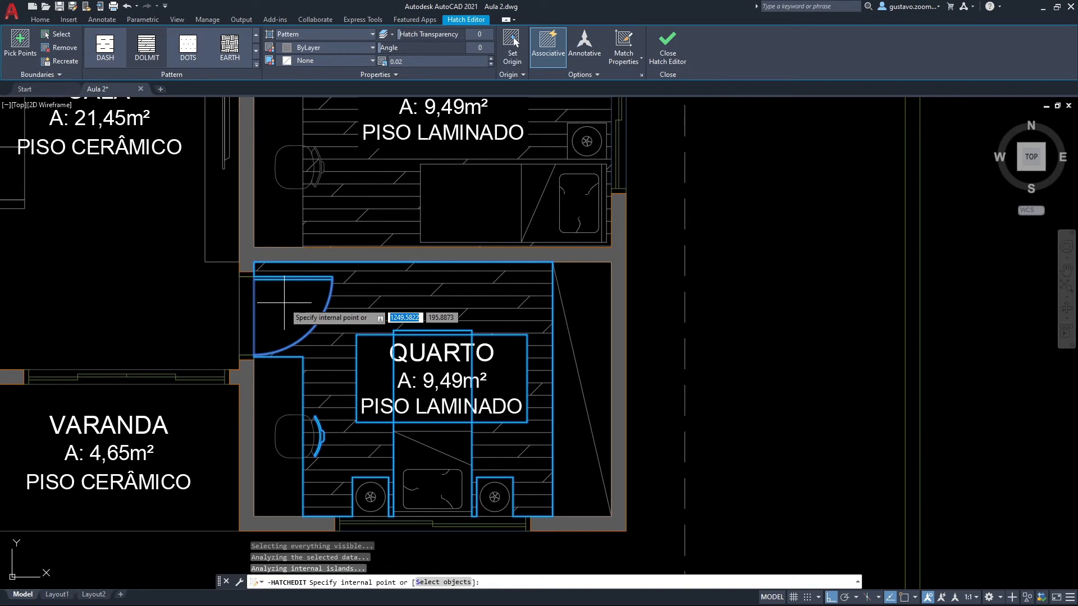
{"action": "key", "text": "Return"}
{"action": "key", "text": "Escape"}
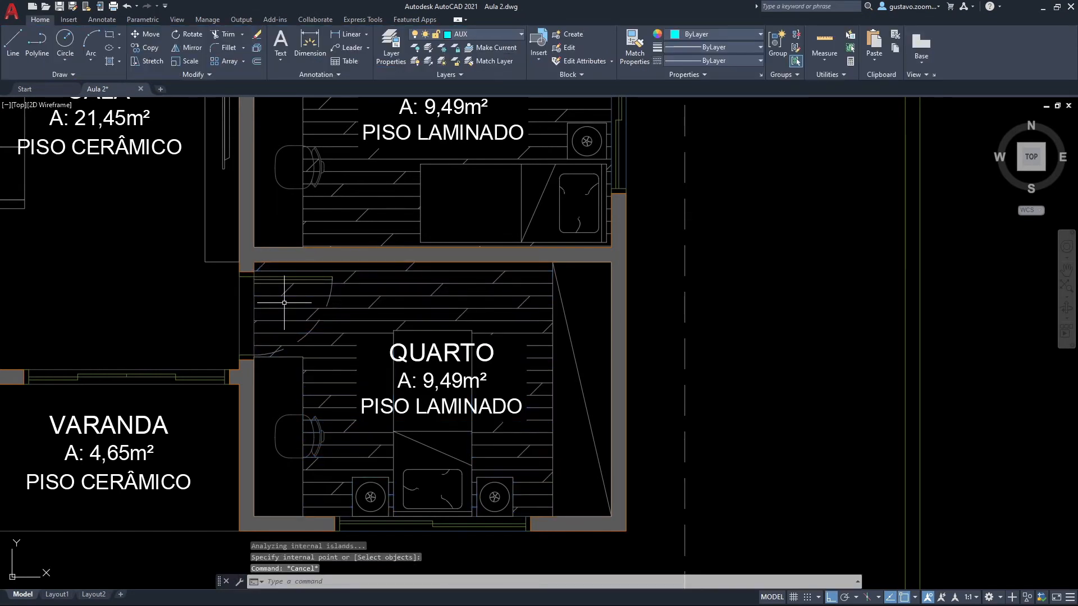
{"action": "left_click", "coordinate": [346, 310]}
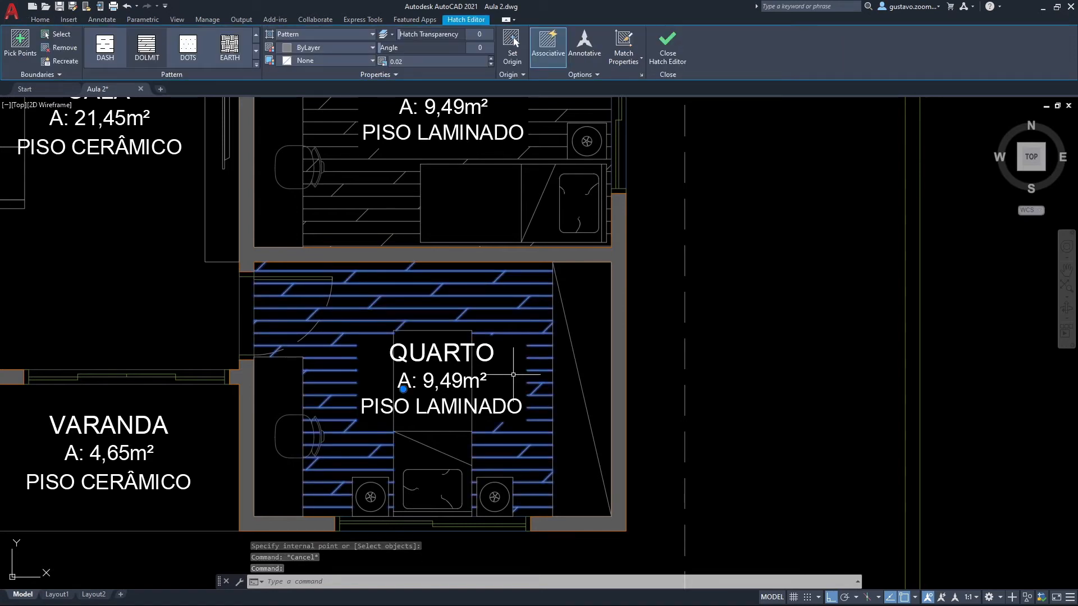
{"action": "key", "text": "Escape"}
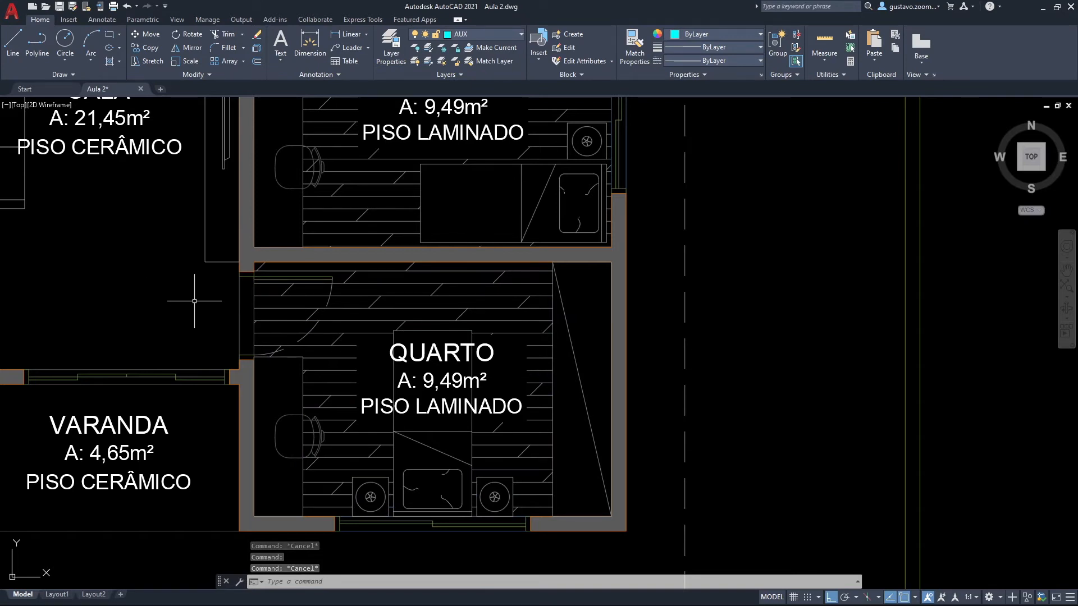
Set up a new hatch with the NET pattern for the ceramic floors.
{"action": "scroll", "coordinate": [345, 337], "scroll_direction": "down", "scroll_amount": 5}
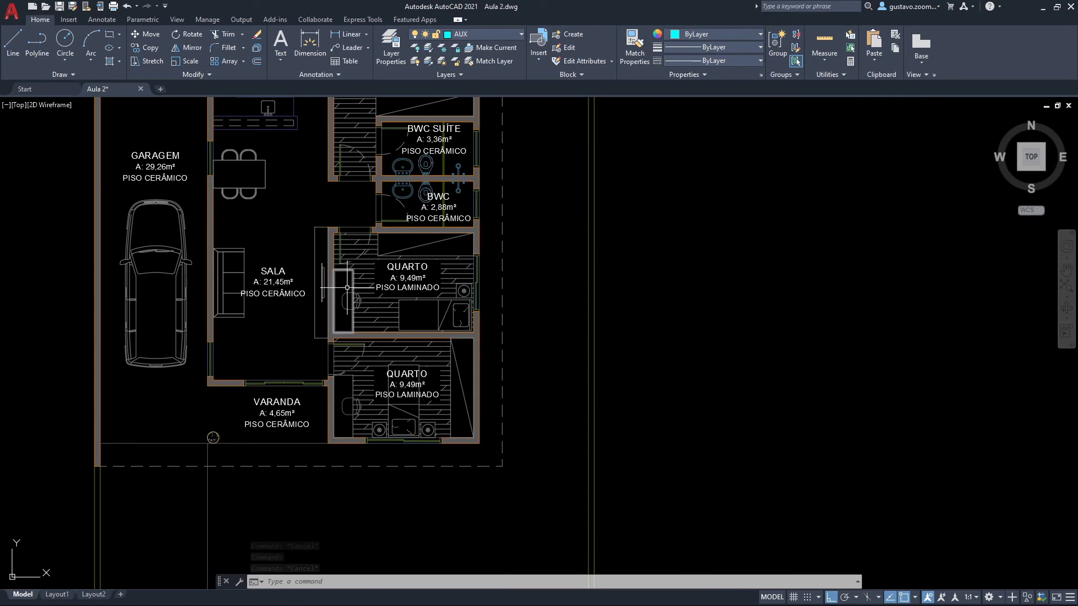
{"action": "middle_click_drag", "start_coordinate": [346, 269], "coordinate": [349, 337]}
{"action": "middle_click_drag", "start_coordinate": [397, 239], "coordinate": [408, 313]}
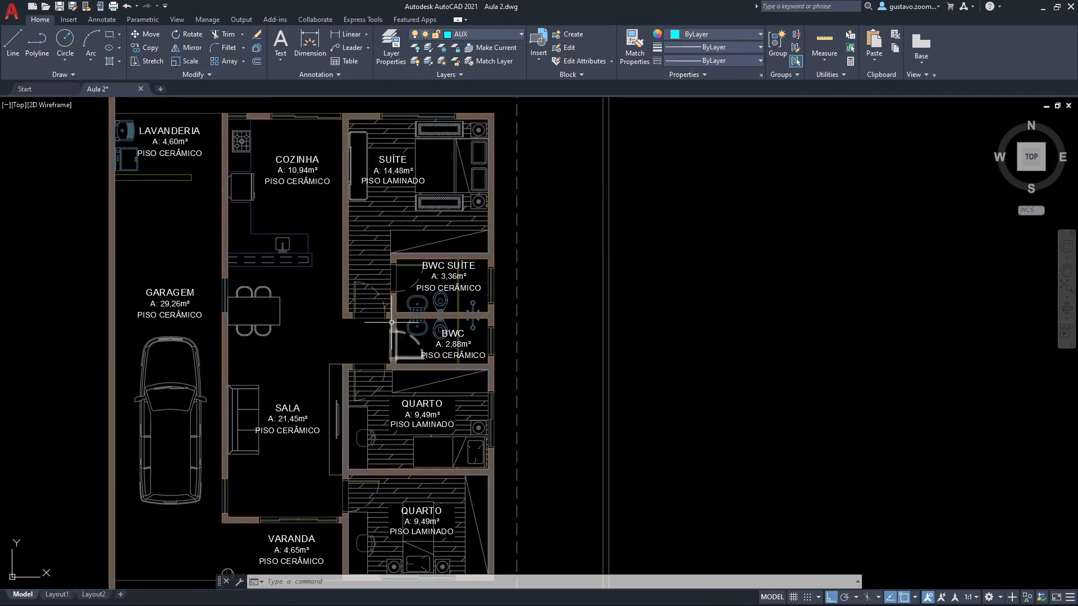
{"action": "middle_click_drag", "start_coordinate": [388, 369], "coordinate": [463, 348]}
{"action": "middle_click_drag", "start_coordinate": [438, 383], "coordinate": [462, 386]}
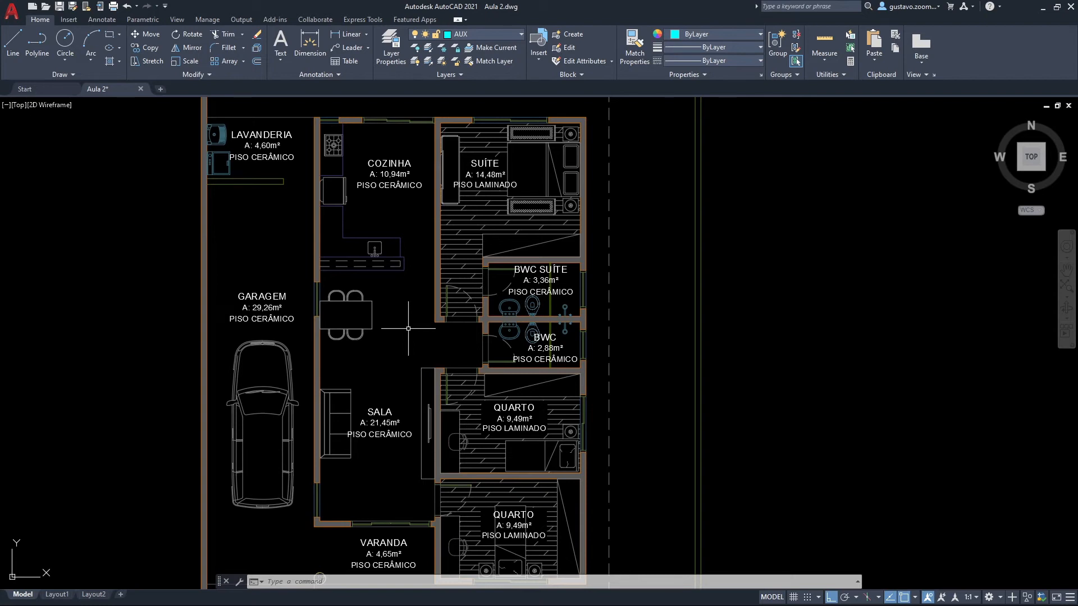
{"action": "type", "text": "h"}
{"action": "key", "text": "Return"}
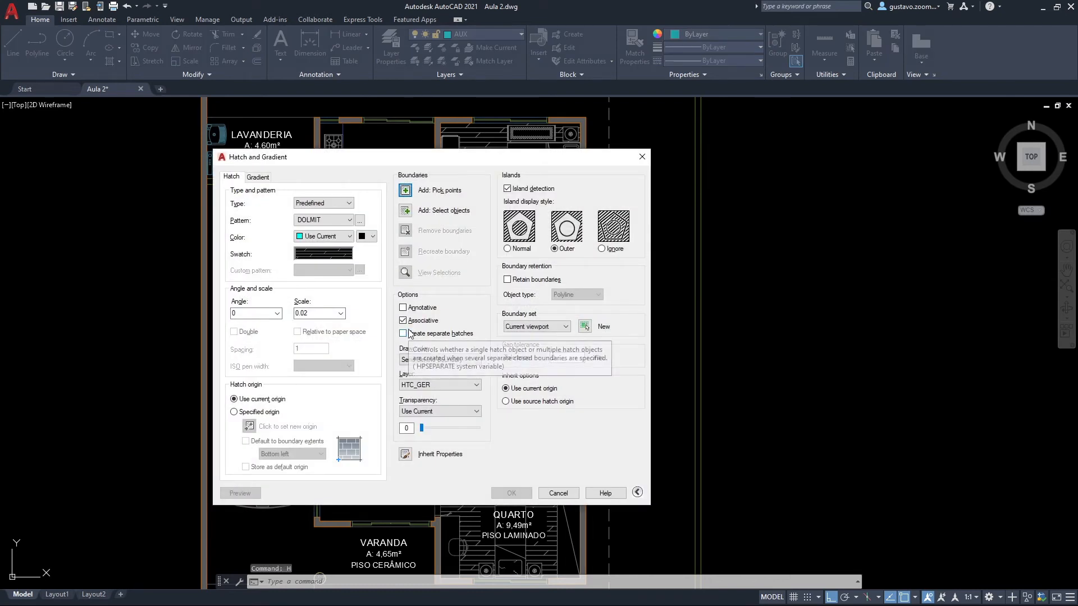
{"action": "left_click", "coordinate": [361, 221]}
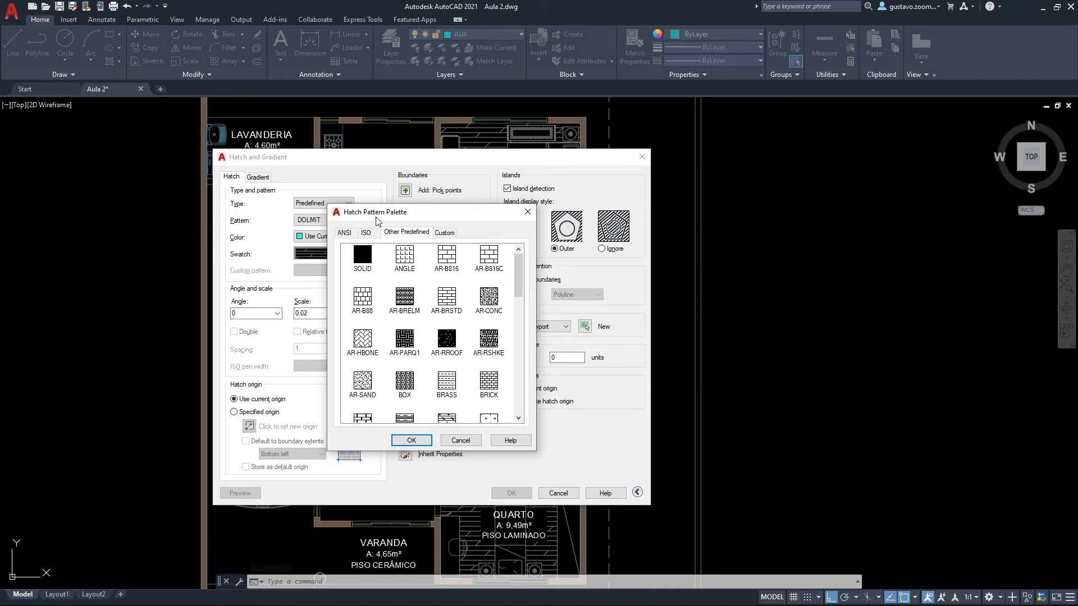
{"action": "left_click_drag", "start_coordinate": [387, 211], "coordinate": [459, 199]}
{"action": "left_click_drag", "start_coordinate": [592, 256], "coordinate": [594, 357]}
{"action": "left_click", "coordinate": [481, 362]}
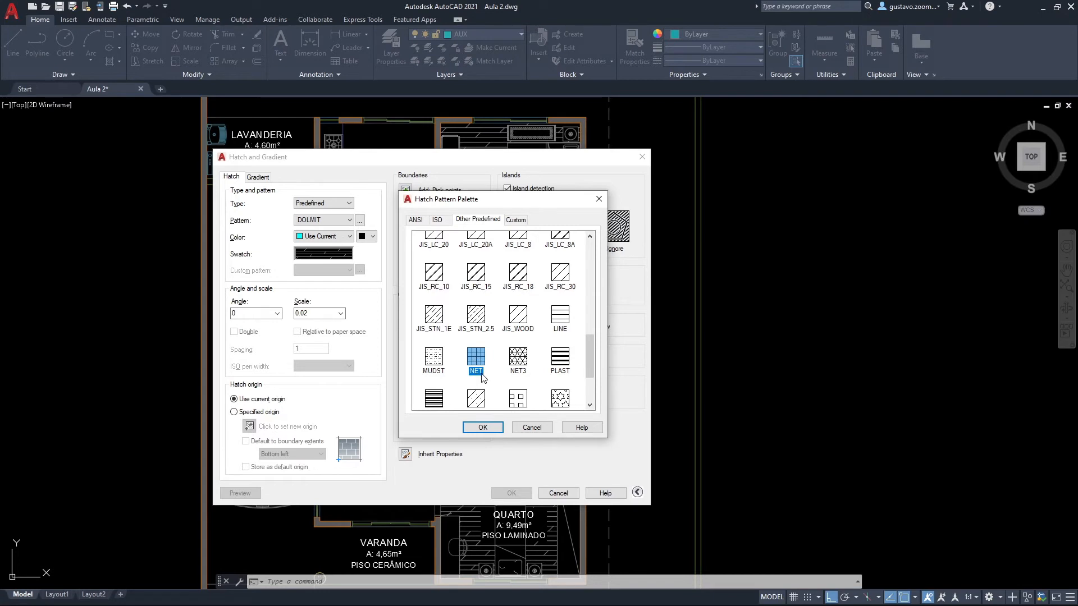
{"action": "left_click", "coordinate": [486, 427]}
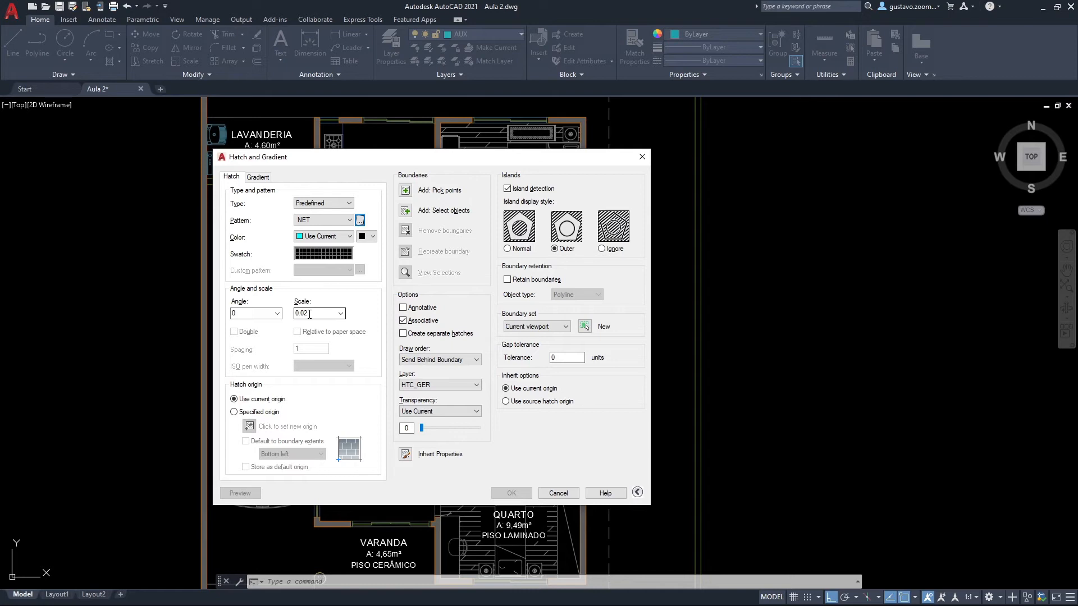
Fill the connected floor of the cozinha, sala and hallway with the NET hatch.
{"action": "left_click", "coordinate": [405, 190]}
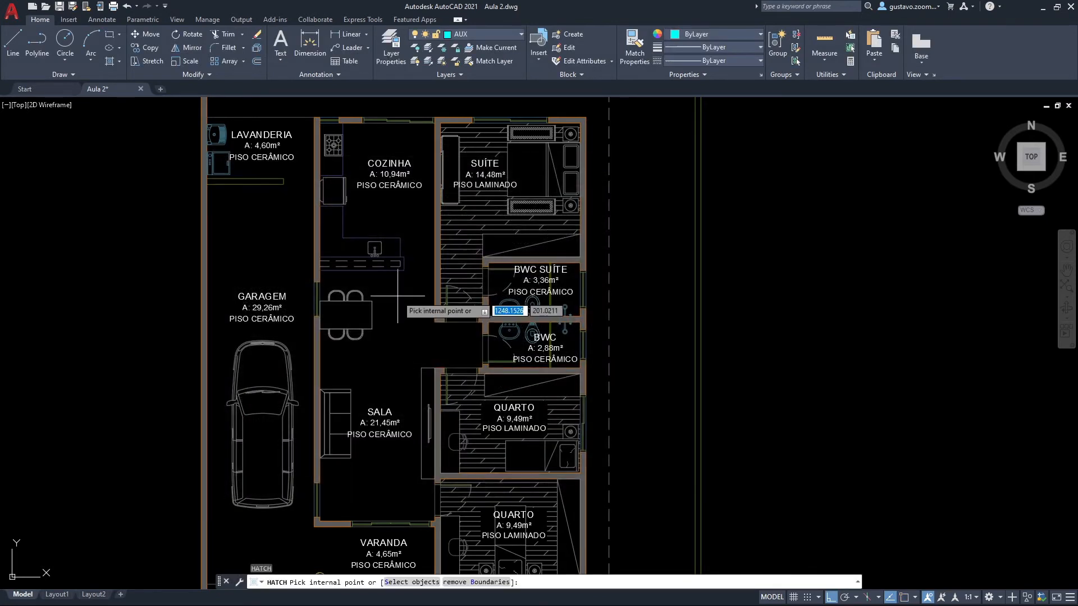
{"action": "left_click", "coordinate": [398, 224]}
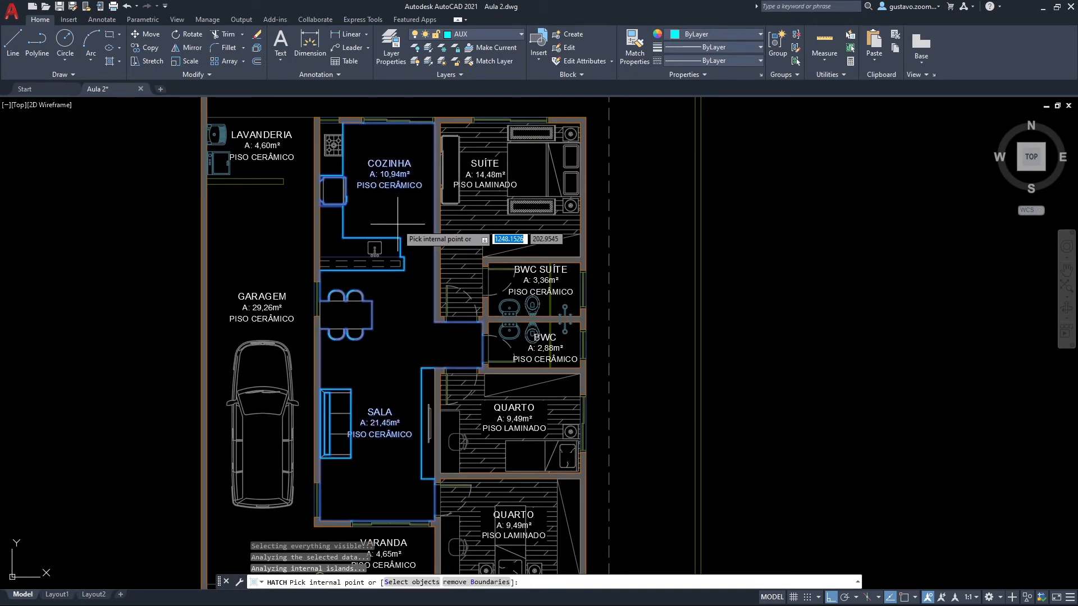
{"action": "key", "text": "Return"}
{"action": "key", "text": "Return"}
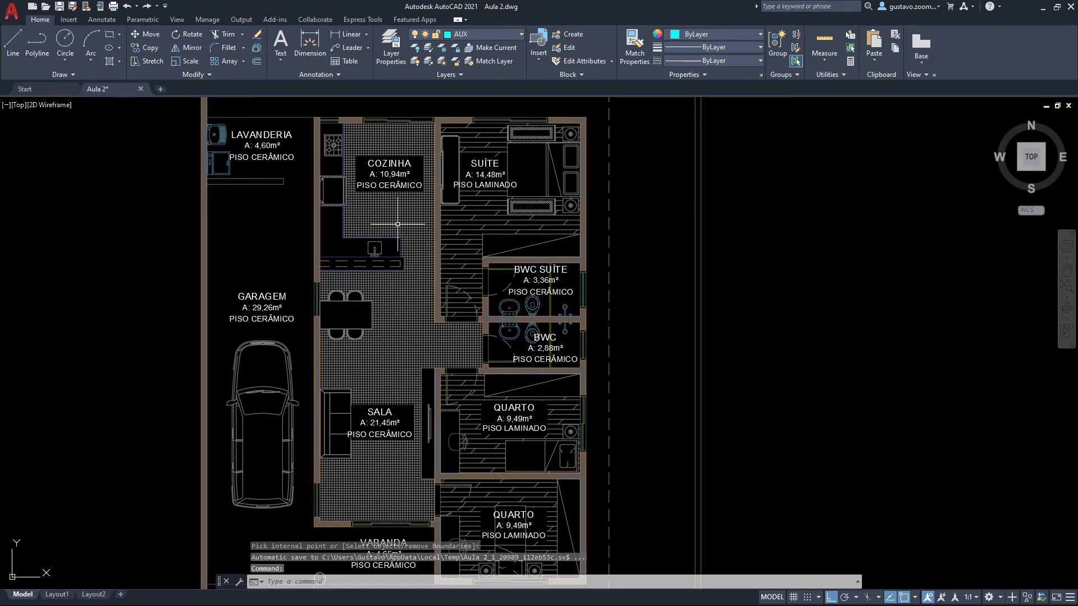
Set the scale of the cozinha and sala floor's NET hatch to 0.2.
{"action": "left_click", "coordinate": [398, 224]}
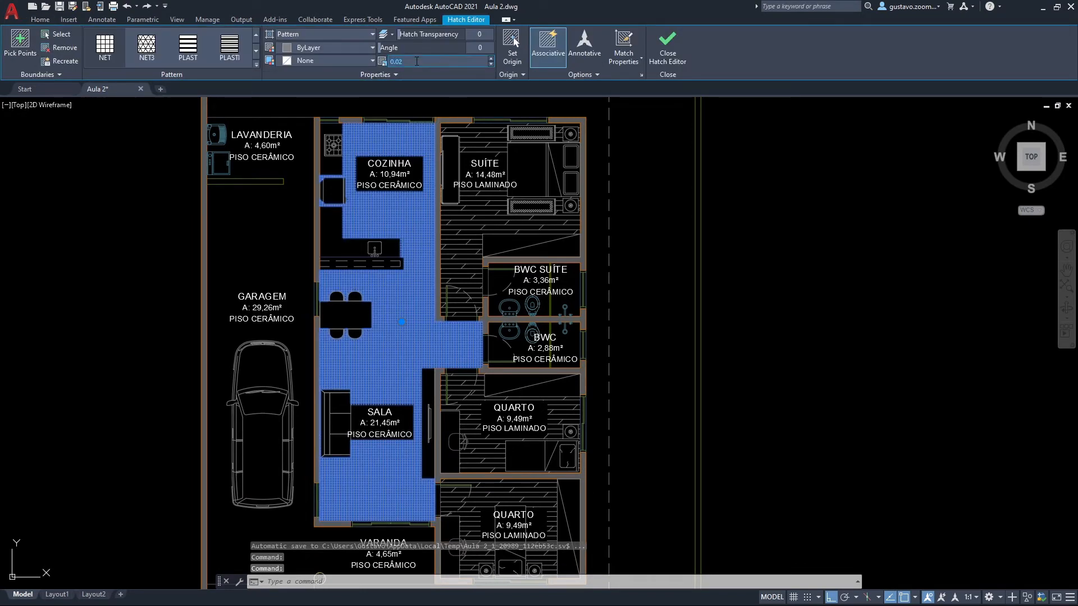
{"action": "type", "text": "0.2"}
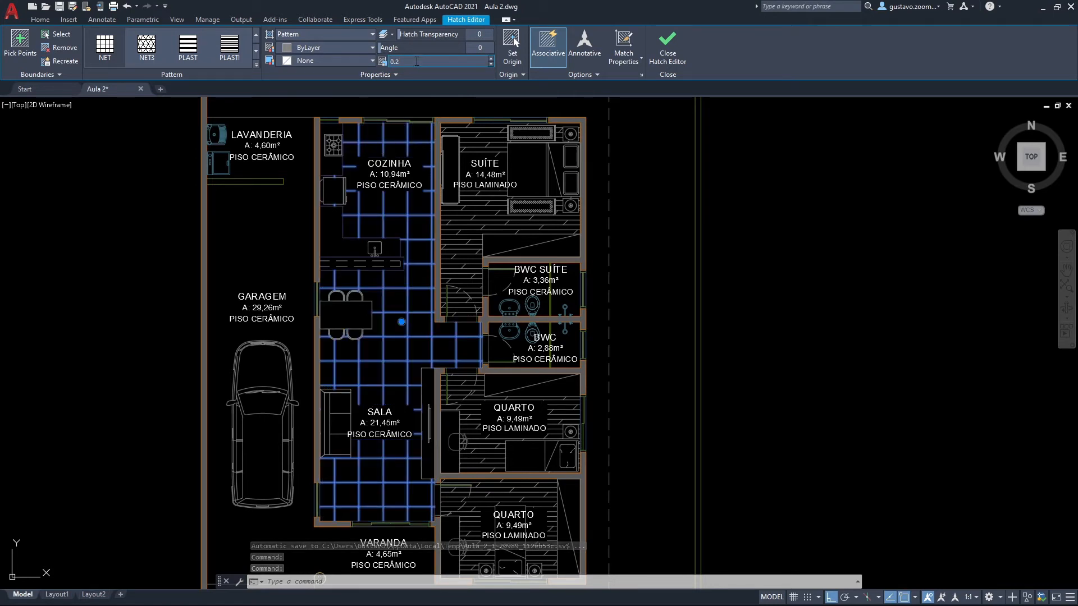
{"action": "key", "text": "Escape"}
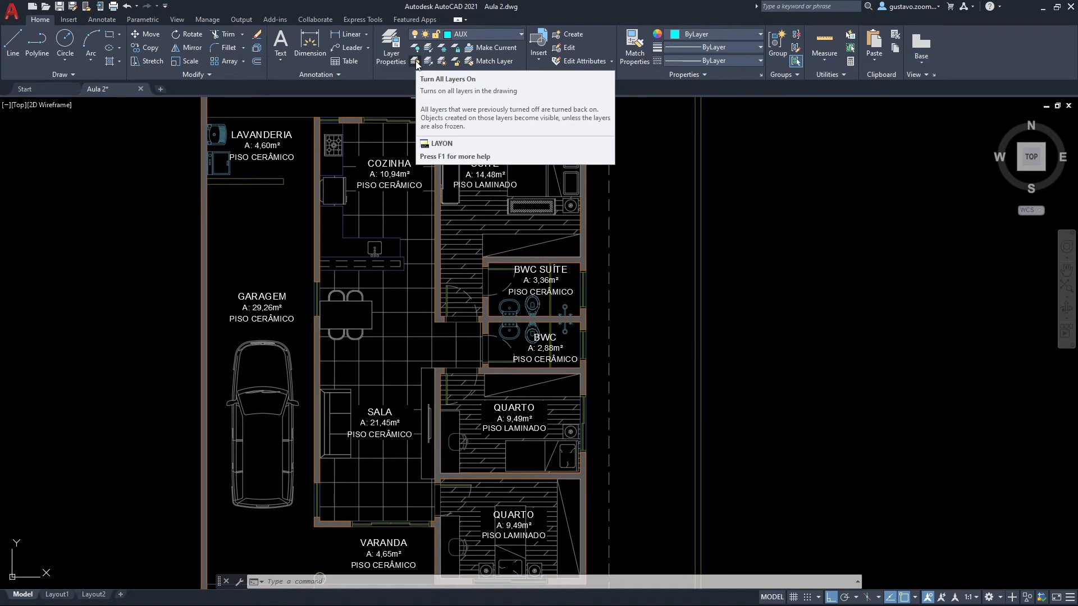
{"action": "scroll", "coordinate": [428, 337], "scroll_direction": "up", "scroll_amount": 2}
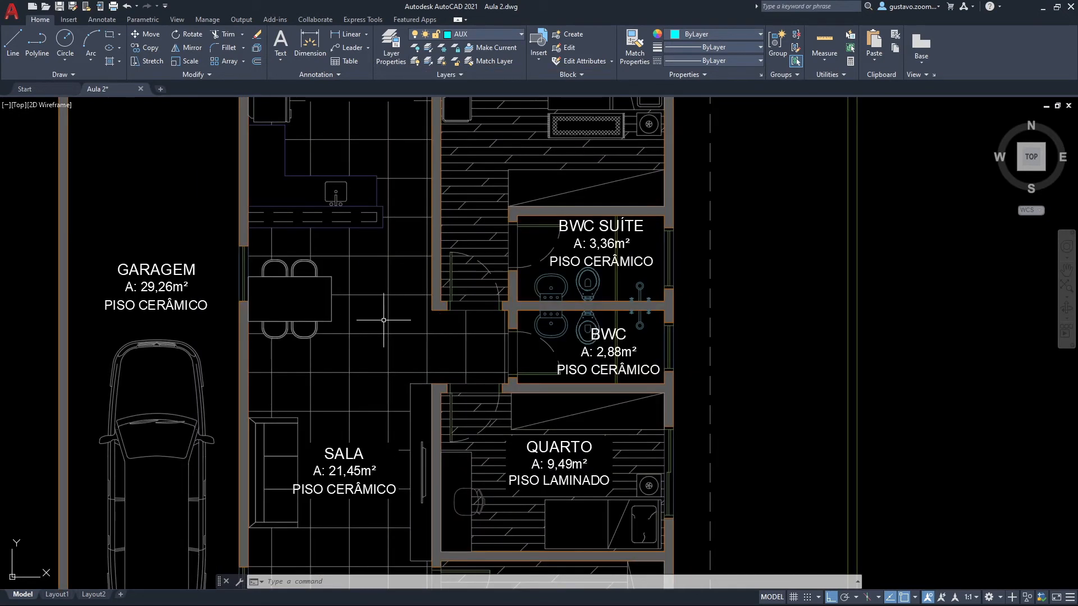
Measure the width of one NET floor tile in the open area between the dining table and the hallway.
{"action": "scroll", "coordinate": [397, 347], "scroll_direction": "up", "scroll_amount": 2}
{"action": "scroll", "coordinate": [397, 347], "scroll_direction": "up", "scroll_amount": 2}
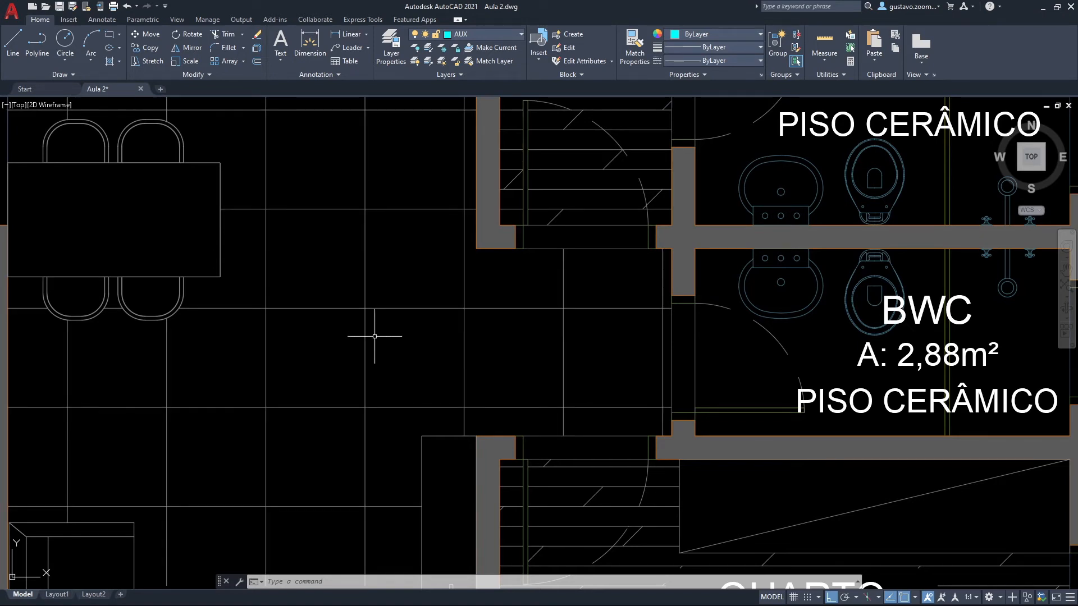
{"action": "middle_click_drag", "start_coordinate": [401, 361], "coordinate": [381, 381]}
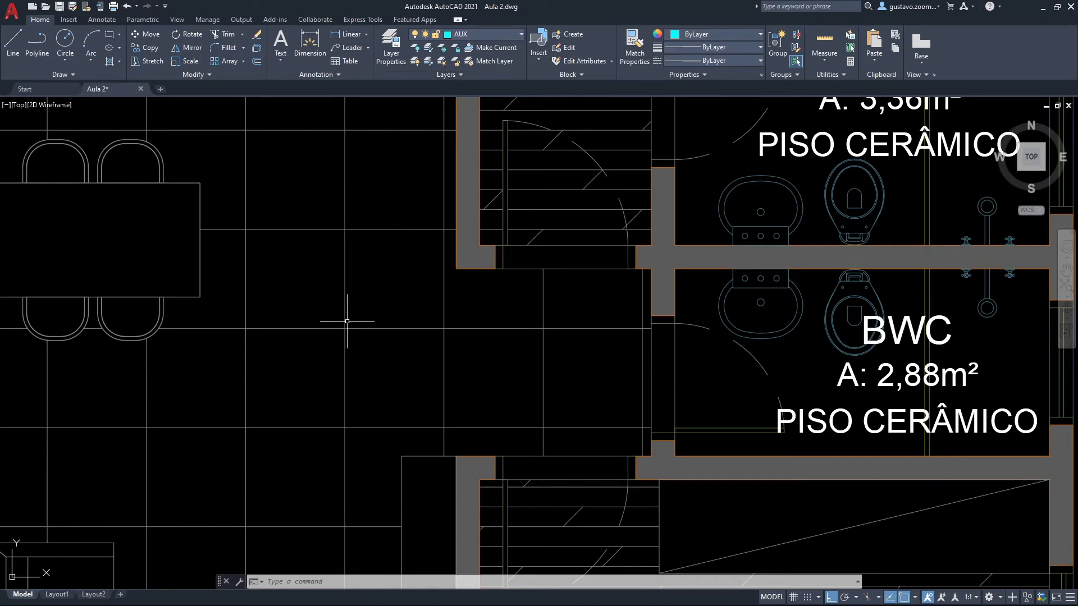
{"action": "type", "text": "d"}
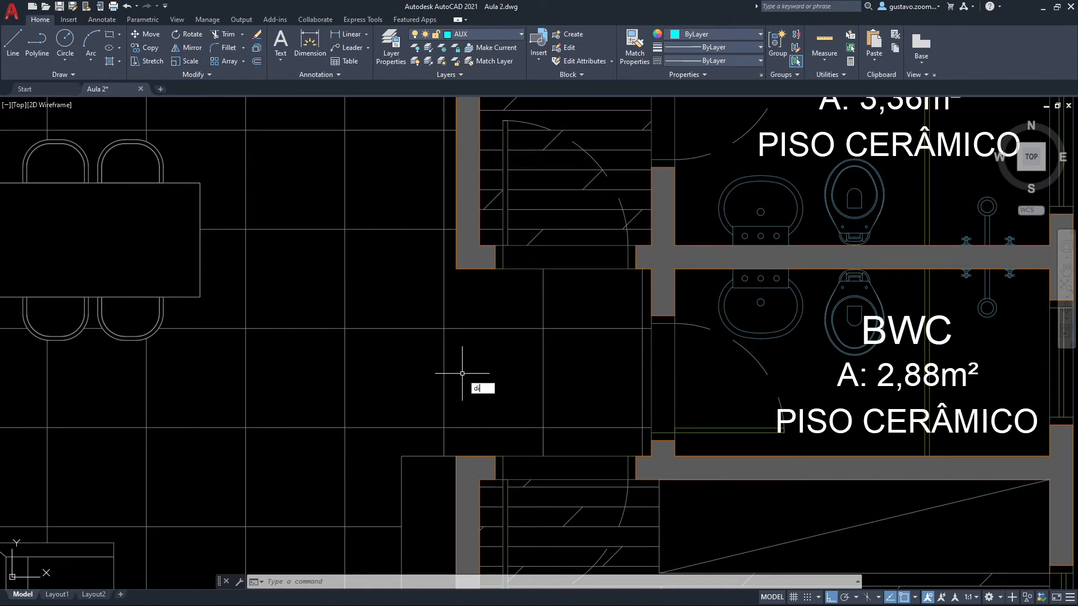
{"action": "type", "text": "i"}
{"action": "key", "text": "Return"}
{"action": "scroll", "coordinate": [363, 354], "scroll_direction": "up", "scroll_amount": 4}
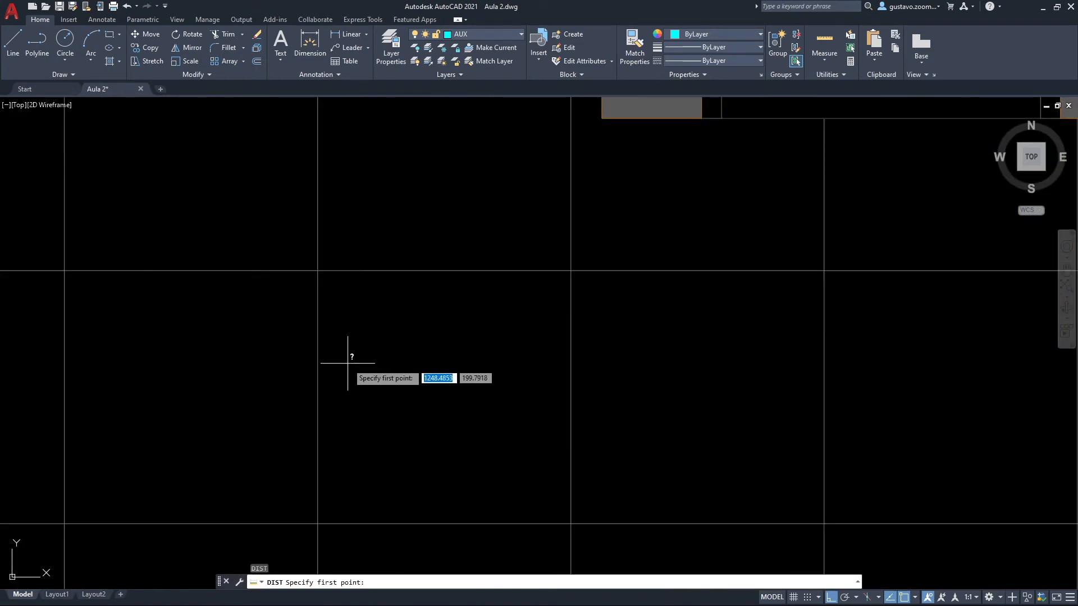
{"action": "left_click", "coordinate": [318, 338]}
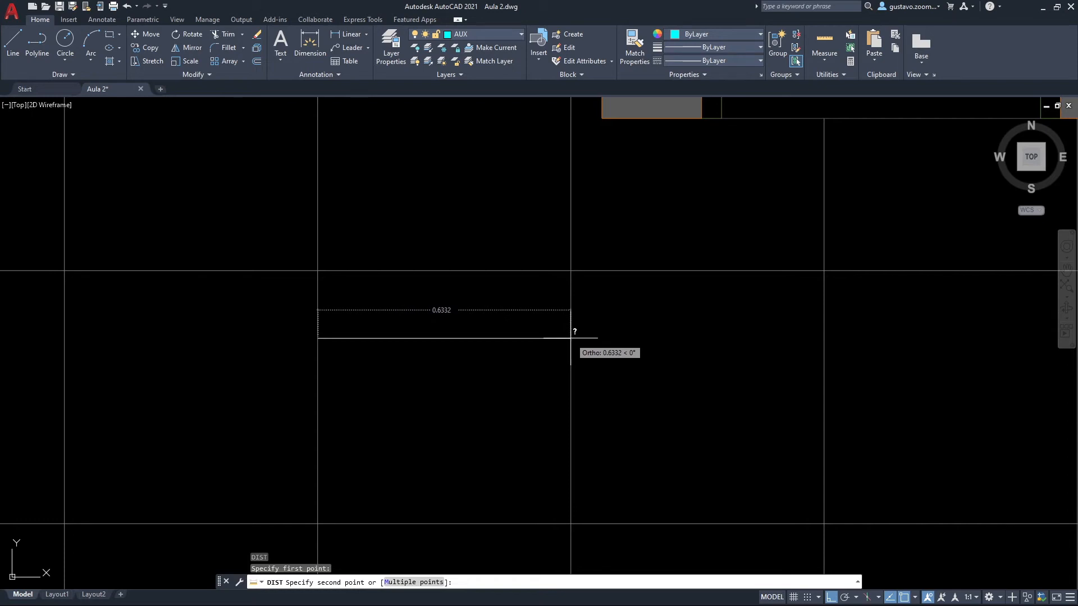
{"action": "scroll", "coordinate": [571, 338], "scroll_direction": "up", "scroll_amount": 2}
{"action": "scroll", "coordinate": [571, 338], "scroll_direction": "down", "scroll_amount": 4}
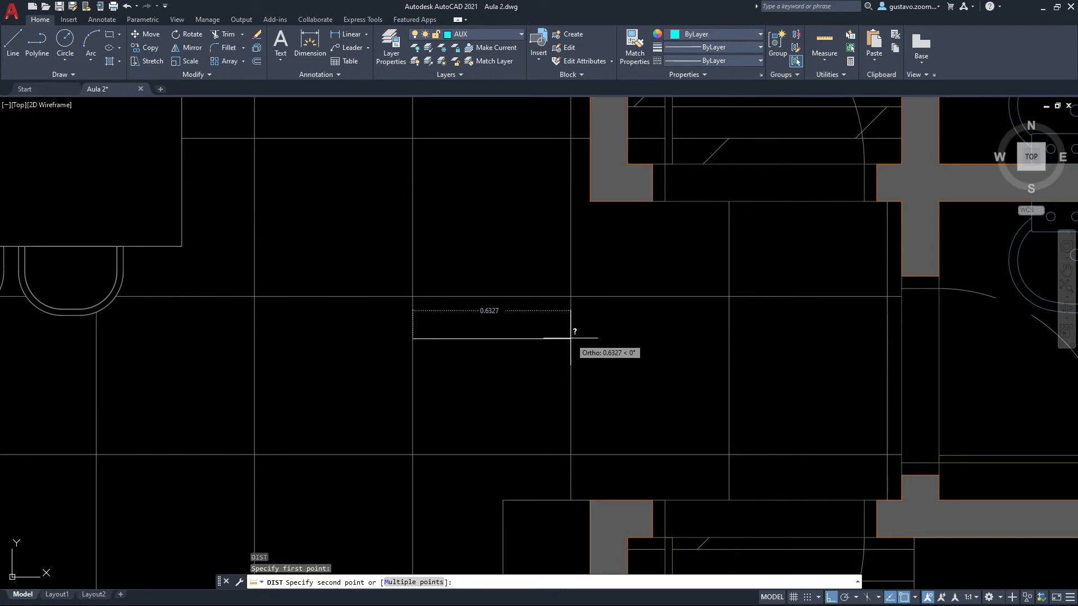
{"action": "key", "text": "Escape"}
Measure from the inner face of the wall between garagem and sala to the second vertical tile line.
{"action": "type", "text": "di"}
{"action": "key", "text": "Return"}
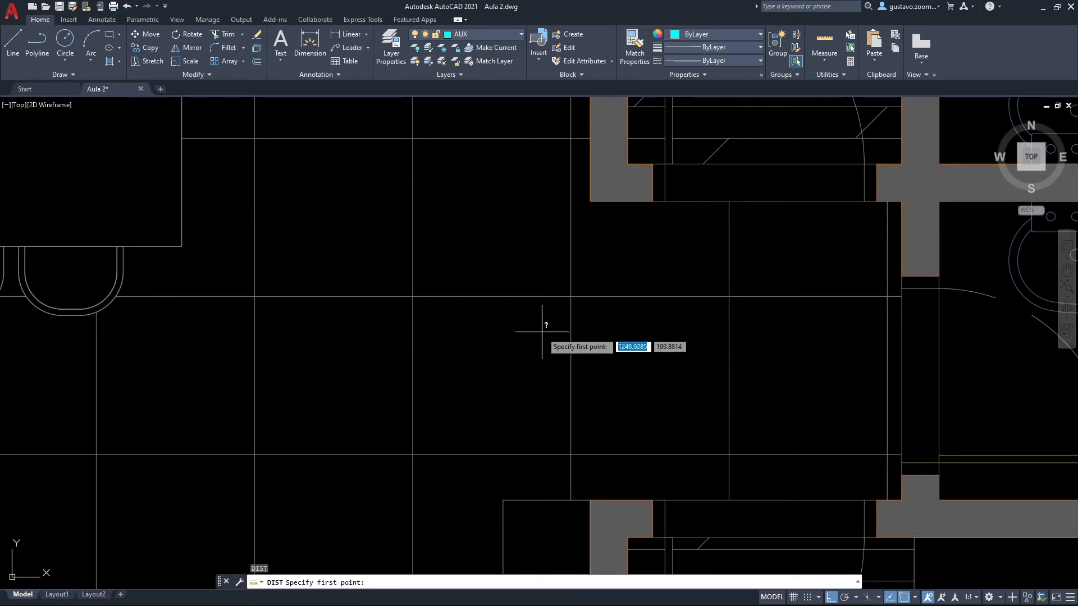
{"action": "middle_click_drag", "start_coordinate": [399, 382], "coordinate": [765, 299]}
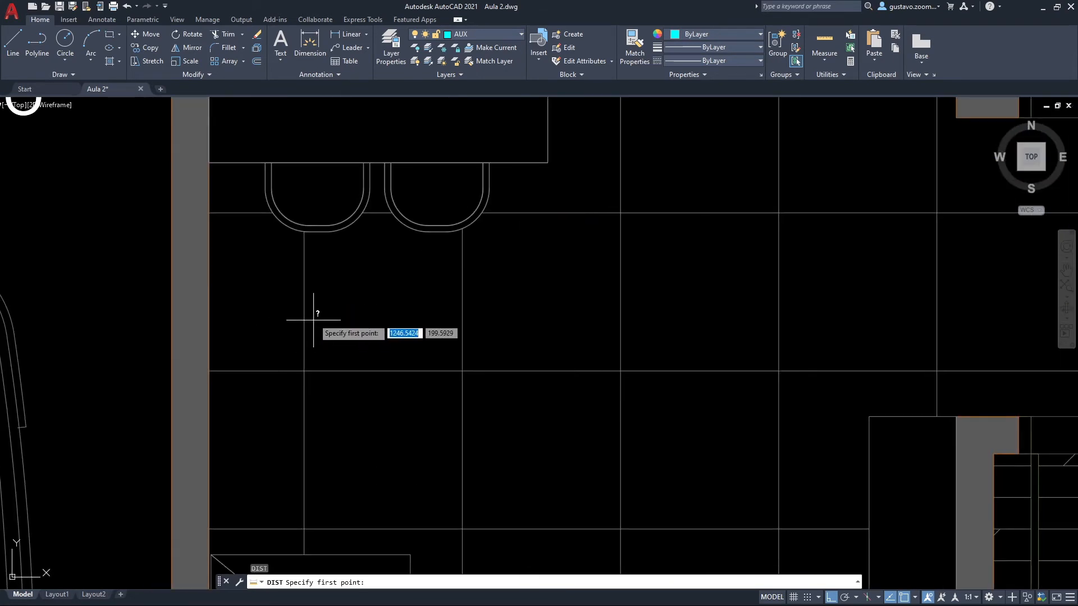
{"action": "middle_click_drag", "start_coordinate": [366, 306], "coordinate": [327, 261]}
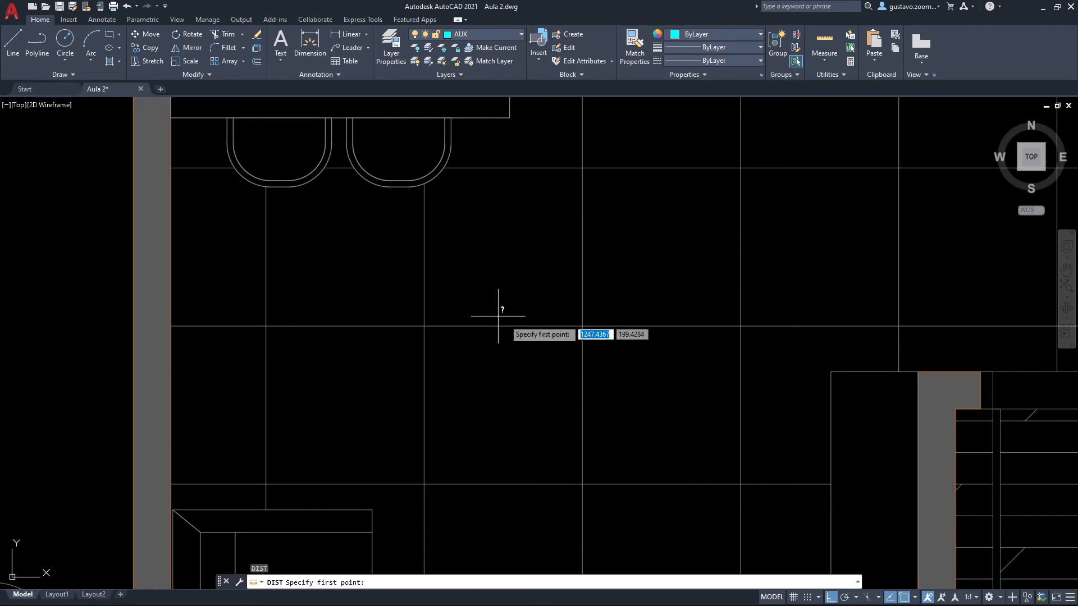
{"action": "left_click", "coordinate": [171, 396]}
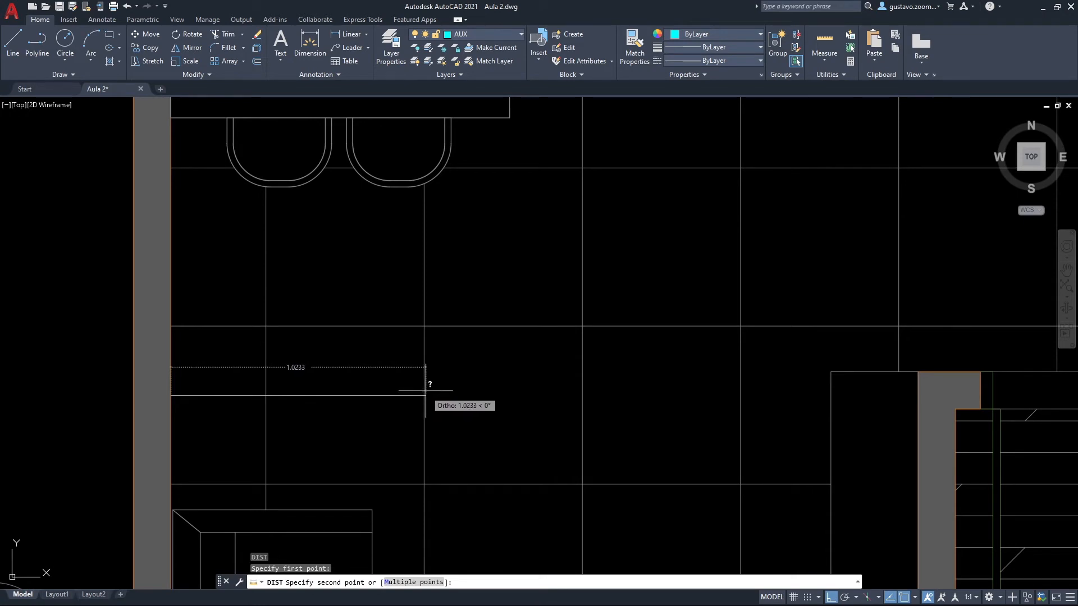
{"action": "key", "text": "Escape"}
Measure the width of a full floor tile between two neighbouring vertical grid lines in the sala.
{"action": "type", "text": "di"}
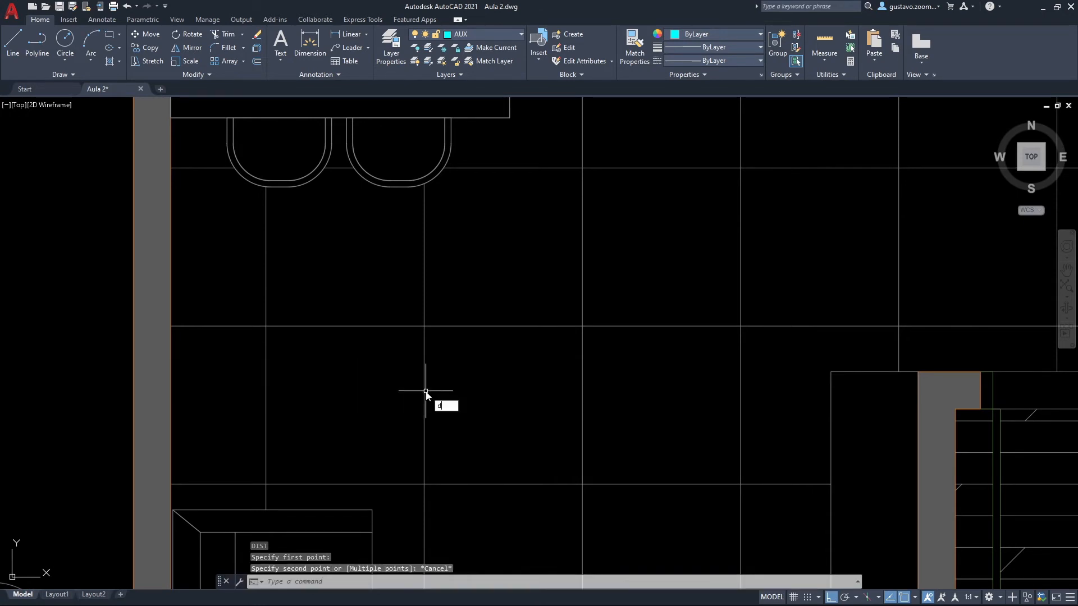
{"action": "key", "text": "Return"}
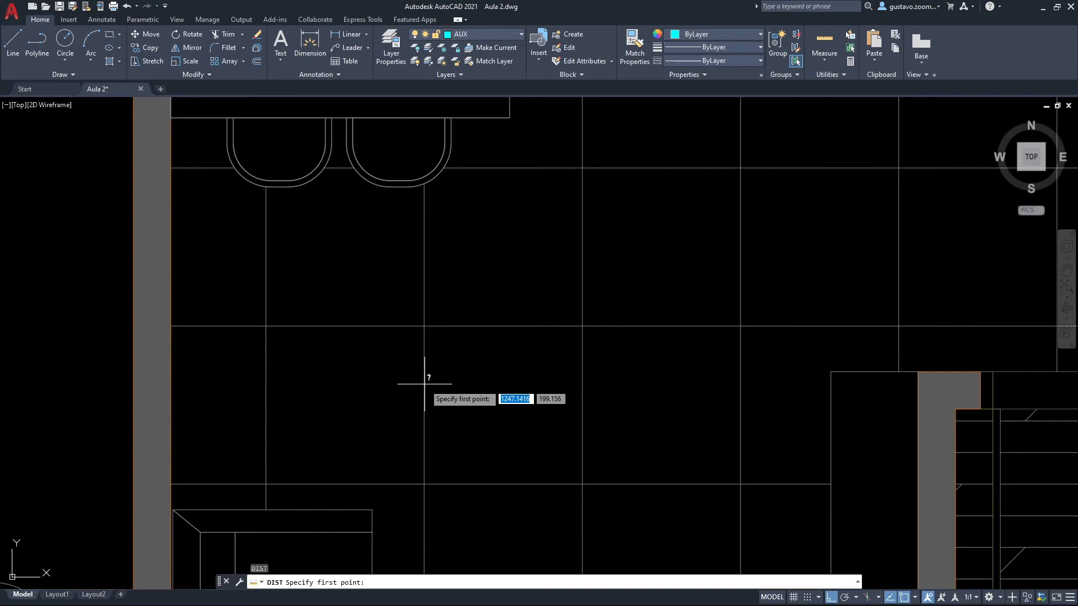
{"action": "left_click", "coordinate": [424, 384]}
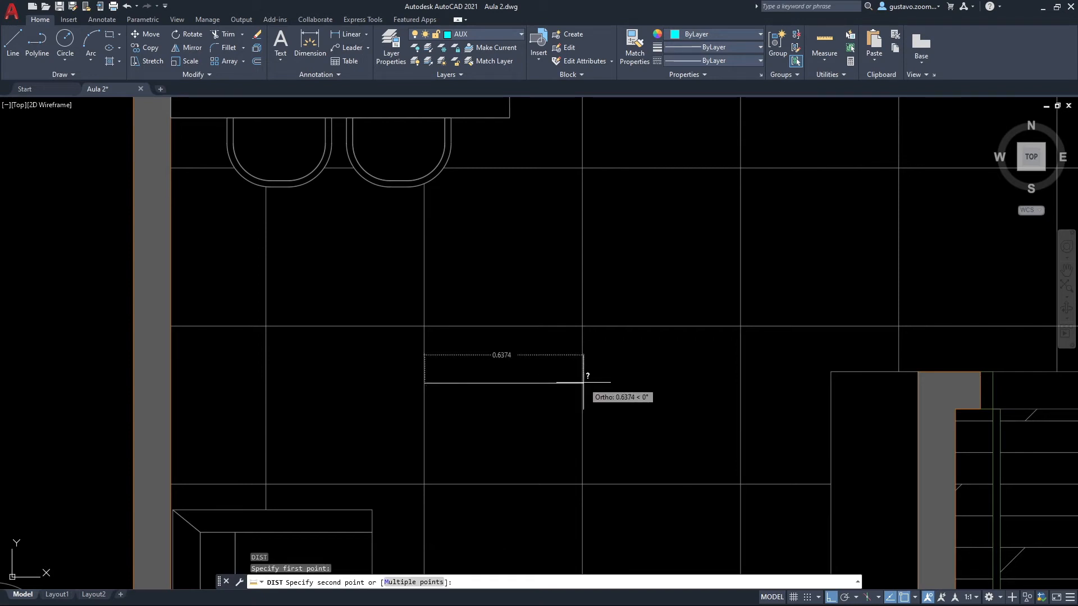
{"action": "key", "text": "Escape"}
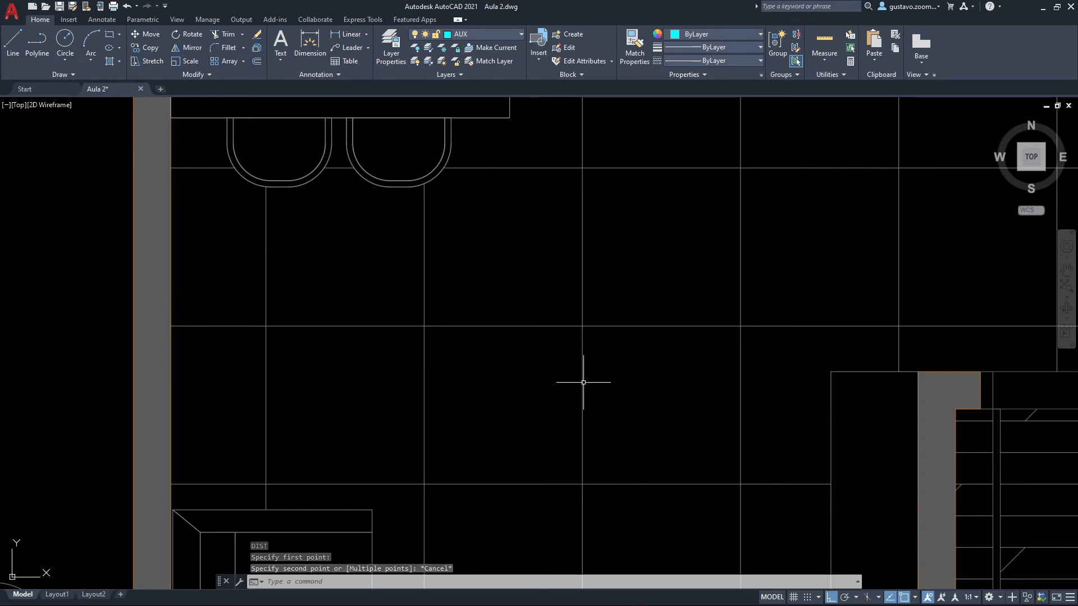
Examine how the NET tile grid meets the walls throughout the cozinha, hallway and sala.
{"action": "scroll", "coordinate": [583, 382], "scroll_direction": "down", "scroll_amount": 6}
{"action": "middle_click_drag", "start_coordinate": [519, 314], "coordinate": [412, 424]}
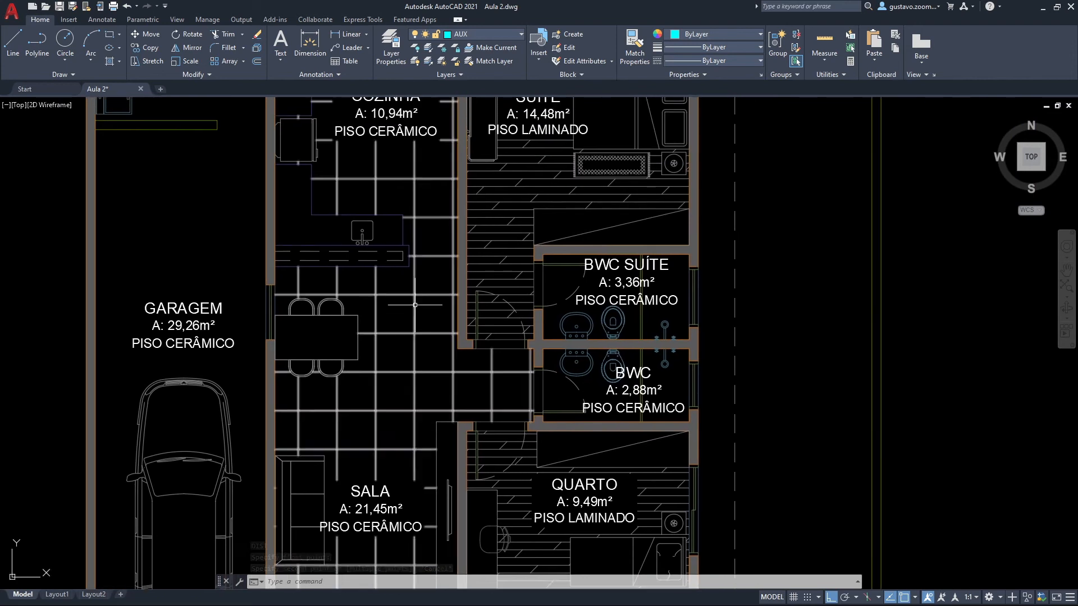
{"action": "middle_click_drag", "start_coordinate": [414, 153], "coordinate": [404, 310]}
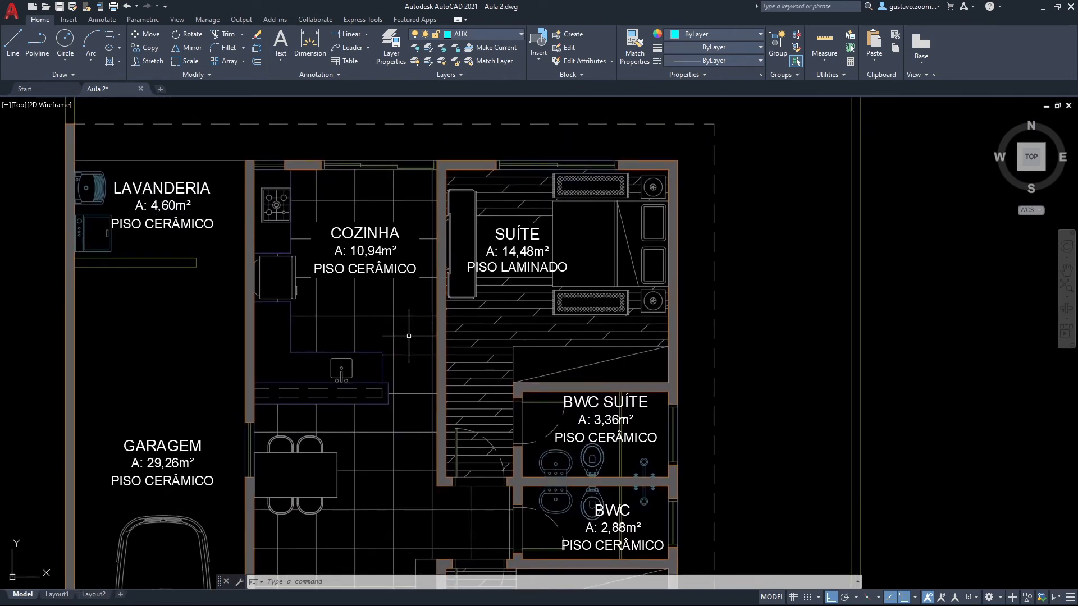
{"action": "scroll", "coordinate": [412, 320], "scroll_direction": "down", "scroll_amount": 2}
{"action": "middle_click_drag", "start_coordinate": [427, 339], "coordinate": [429, 271]}
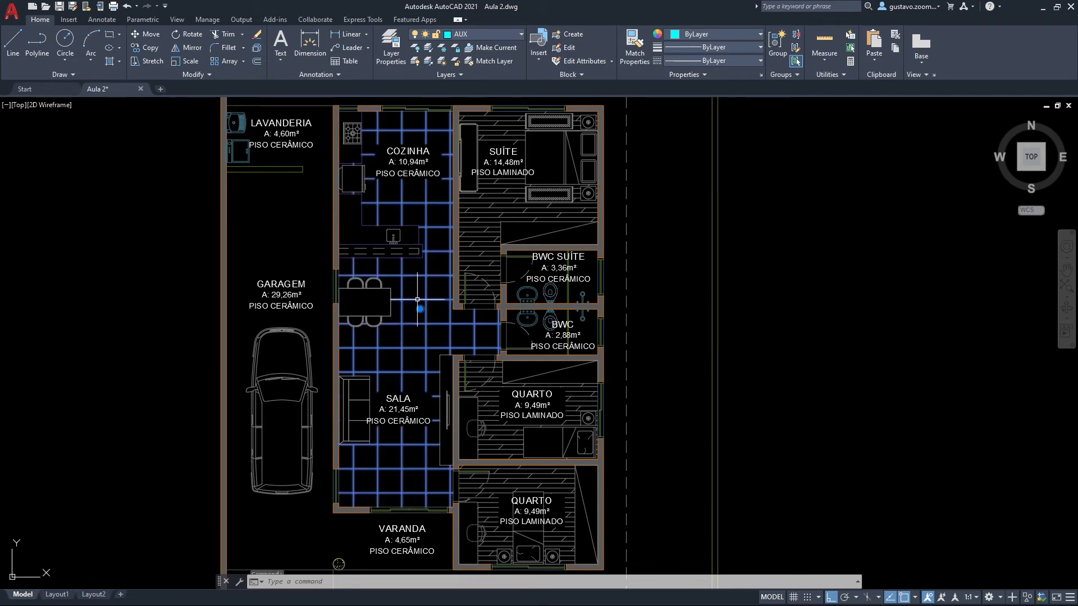
{"action": "left_click", "coordinate": [426, 283]}
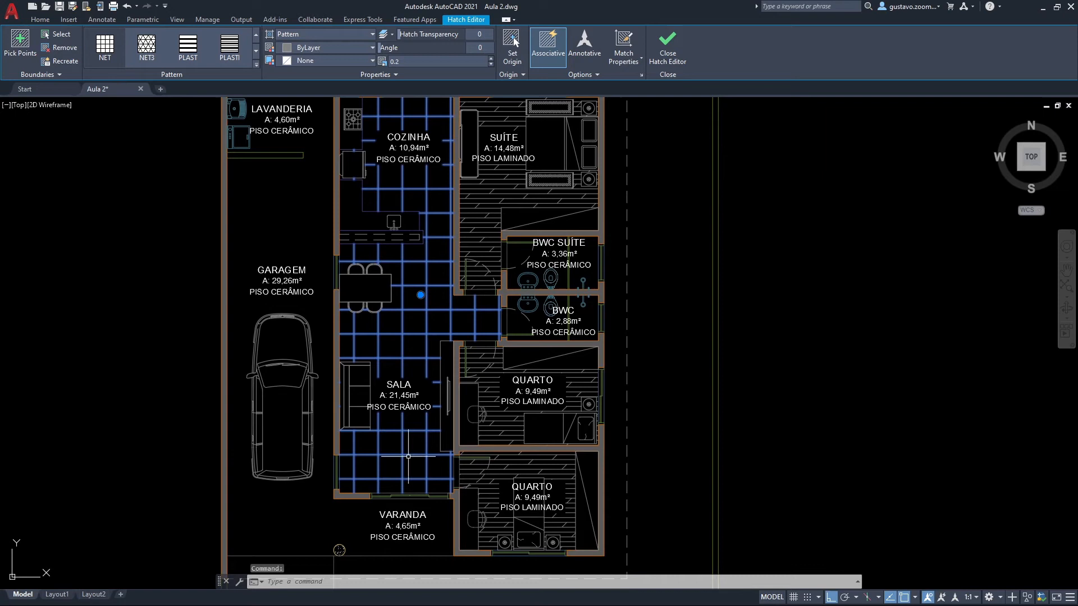
{"action": "key", "text": "Escape"}
{"action": "scroll", "coordinate": [408, 456], "scroll_direction": "up", "scroll_amount": 4}
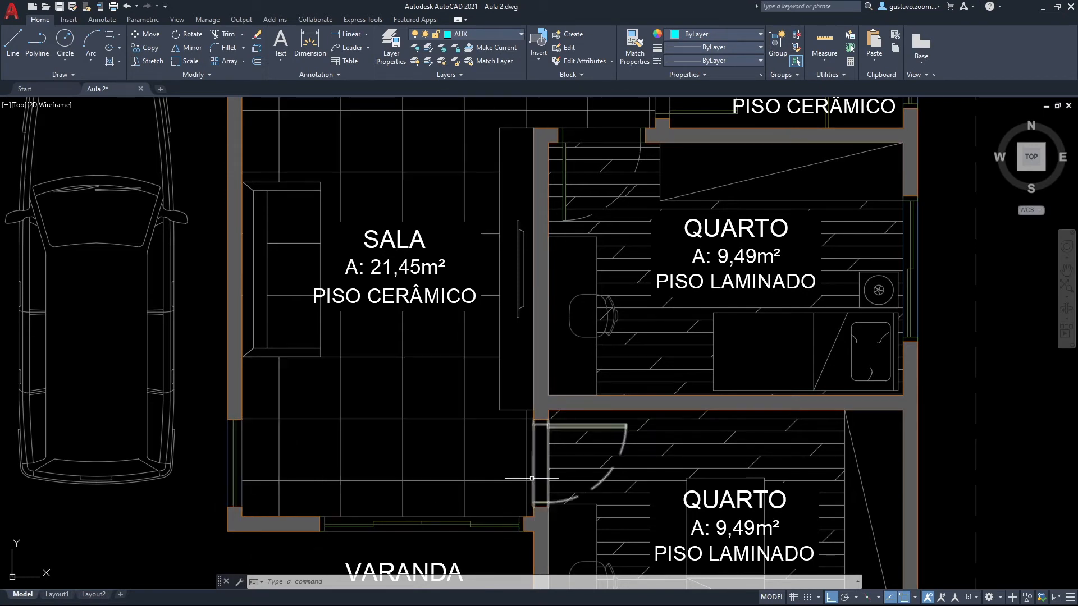
{"action": "middle_click_drag", "start_coordinate": [269, 281], "coordinate": [282, 525]}
{"action": "middle_click_drag", "start_coordinate": [301, 252], "coordinate": [284, 522]}
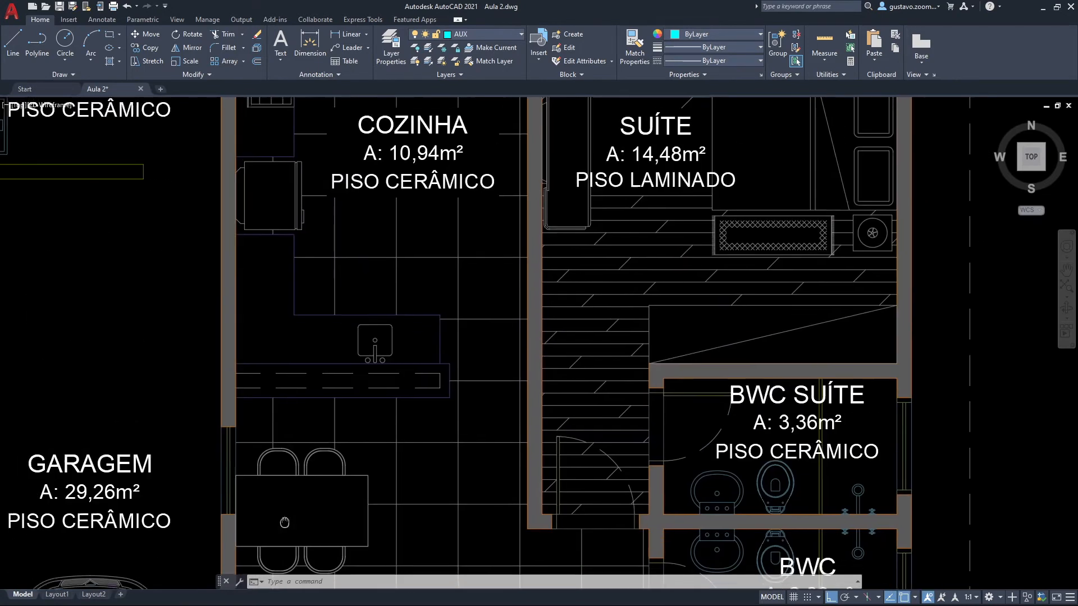
{"action": "middle_click_drag", "start_coordinate": [279, 225], "coordinate": [259, 454]}
{"action": "mouse_move", "coordinate": [497, 427]}
{"action": "middle_mouse_down"}
{"action": "mouse_move", "coordinate": [515, 185]}
{"action": "mouse_move", "coordinate": [523, 413]}
{"action": "mouse_move", "coordinate": [491, 232]}
{"action": "middle_mouse_up"}
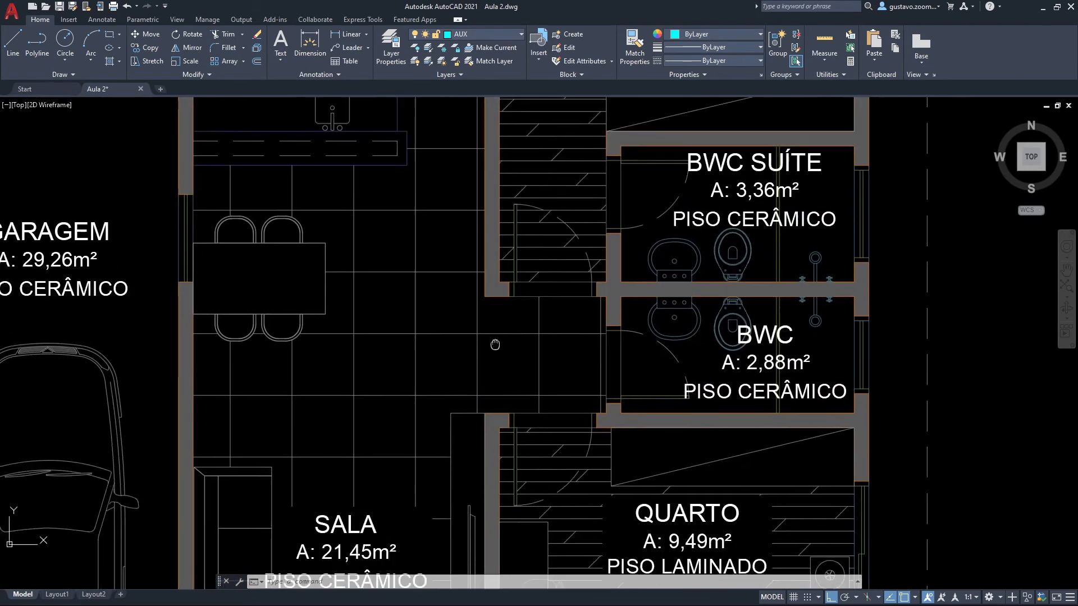
{"action": "middle_click_drag", "start_coordinate": [502, 355], "coordinate": [488, 234]}
{"action": "middle_click_drag", "start_coordinate": [346, 308], "coordinate": [392, 212]}
{"action": "middle_click_drag", "start_coordinate": [291, 439], "coordinate": [300, 254]}
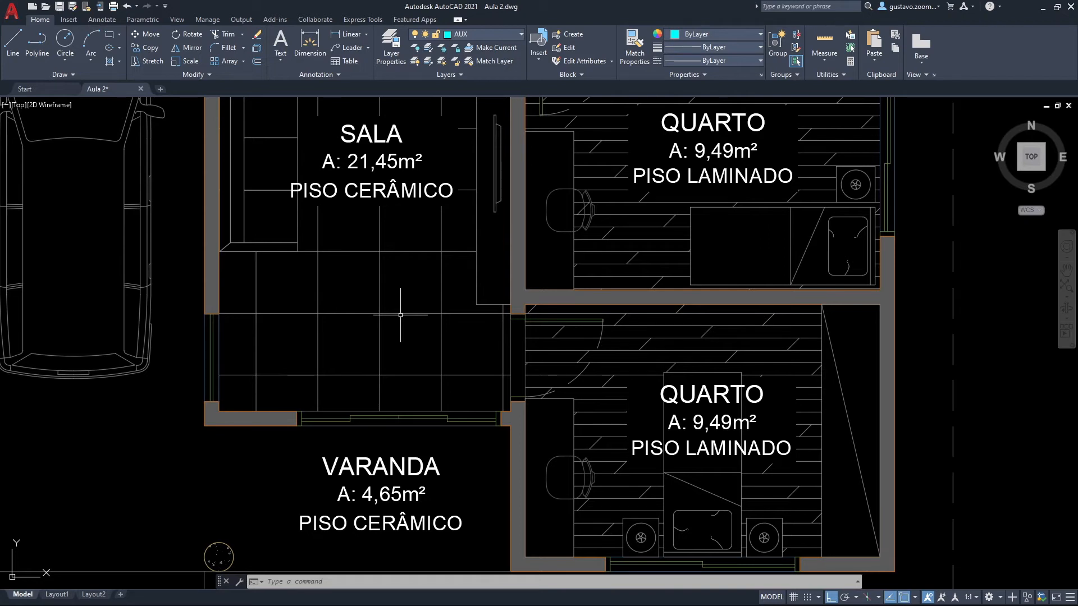
Set the origin of the cozinha and sala floor's NET hatch to the sala's lower-left inner wall corner.
{"action": "middle_click_drag", "start_coordinate": [383, 292], "coordinate": [380, 360]}
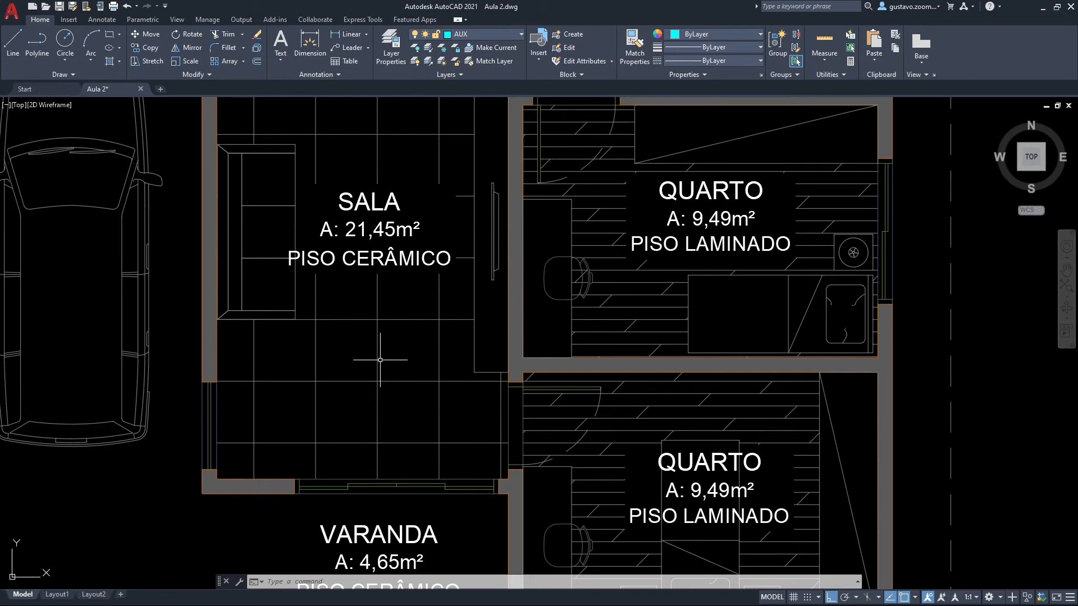
{"action": "left_click", "coordinate": [380, 360]}
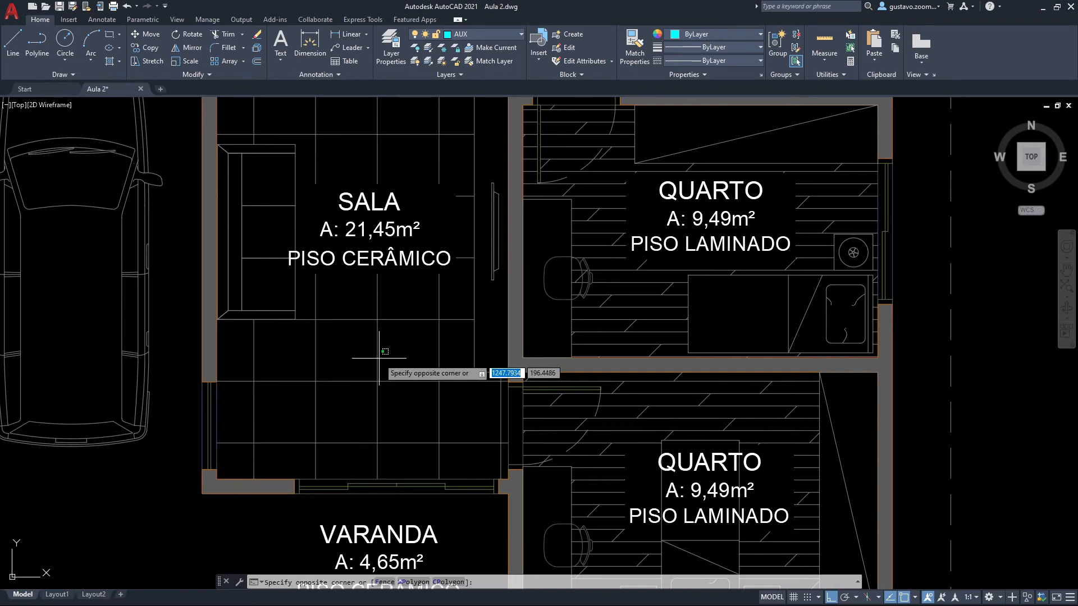
{"action": "left_click", "coordinate": [356, 418]}
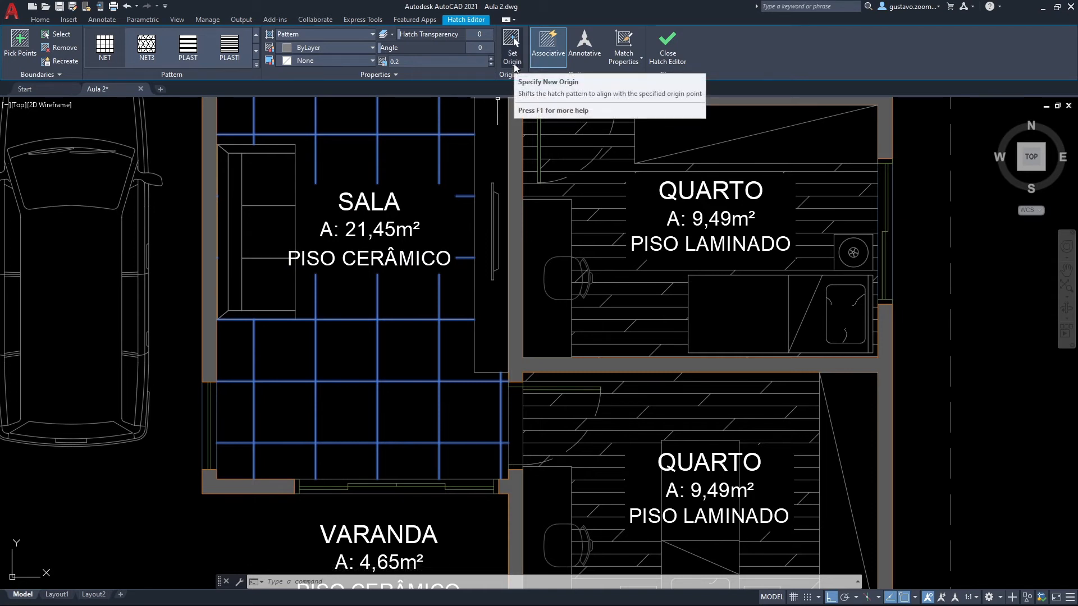
{"action": "left_click", "coordinate": [514, 39]}
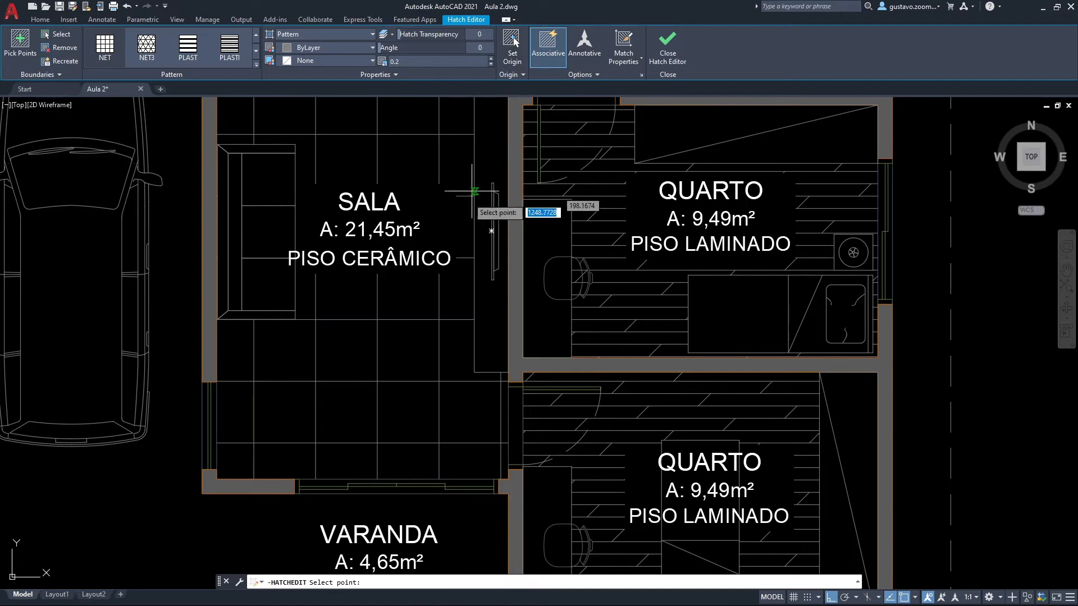
{"action": "left_click", "coordinate": [217, 478]}
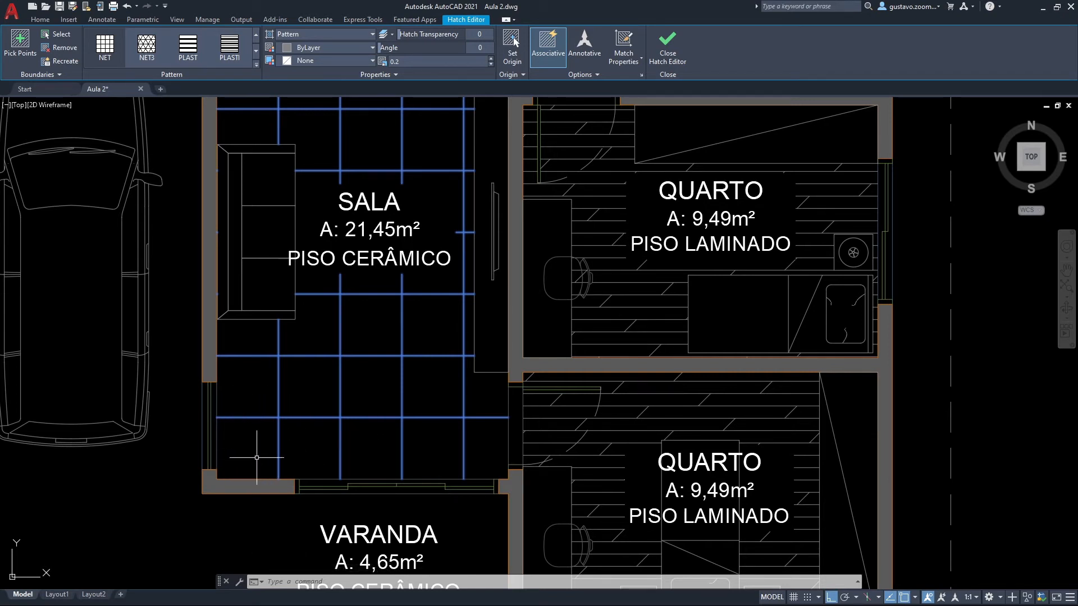
{"action": "left_click", "coordinate": [256, 455]}
{"action": "key", "text": "Escape"}
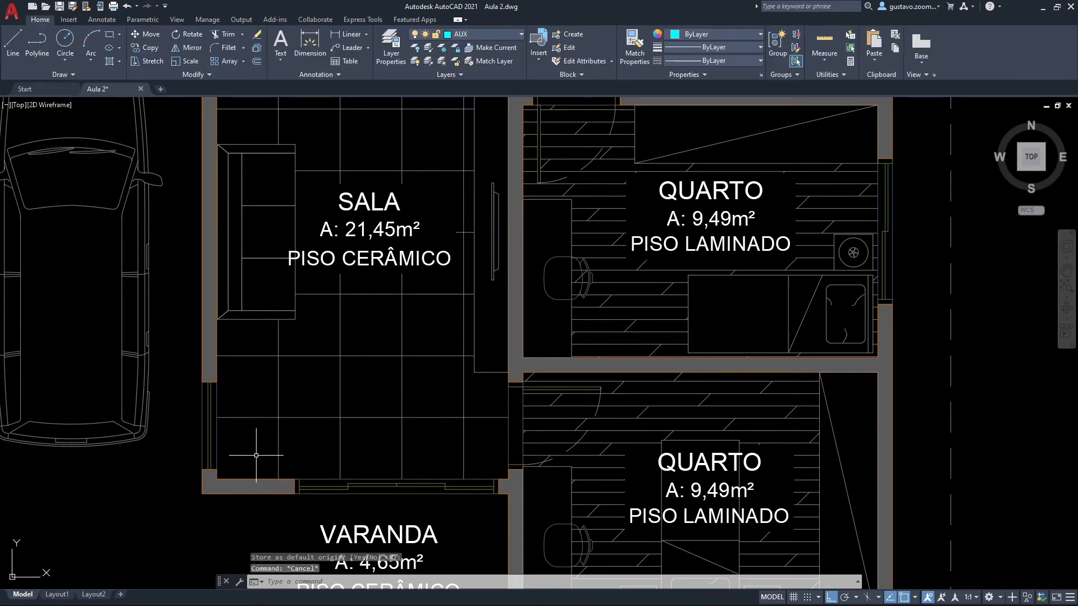
Examine the realigned tile layout and its edge cuts from the sala through the hallway to the cozinha's upper wall.
{"action": "scroll", "coordinate": [256, 455], "scroll_direction": "down", "scroll_amount": 2}
{"action": "scroll", "coordinate": [398, 446], "scroll_direction": "up", "scroll_amount": 2}
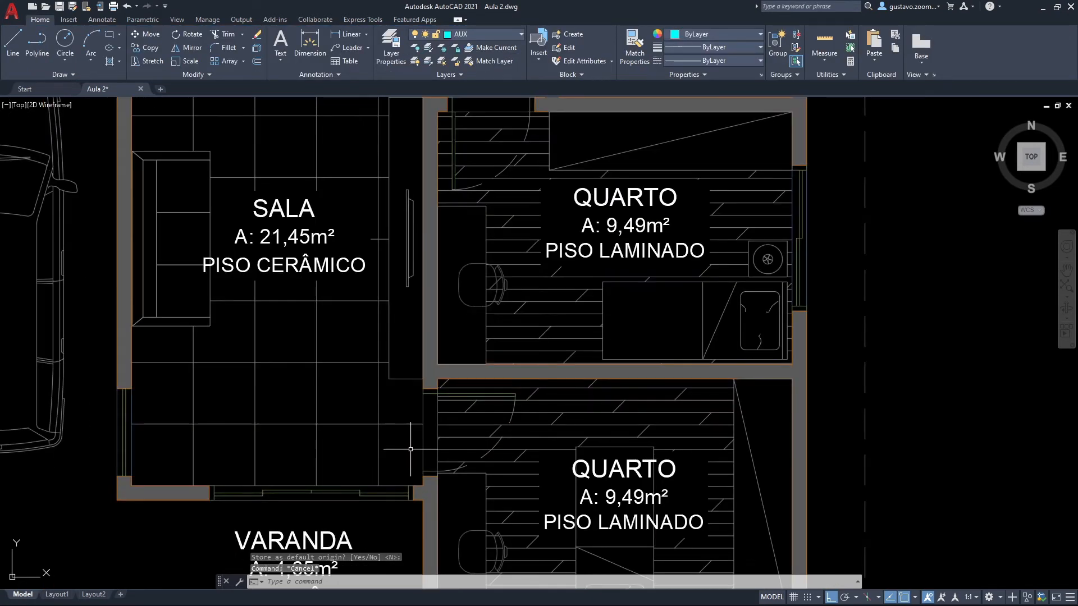
{"action": "scroll", "coordinate": [406, 412], "scroll_direction": "up", "scroll_amount": 3}
{"action": "scroll", "coordinate": [421, 414], "scroll_direction": "down", "scroll_amount": 6}
{"action": "scroll", "coordinate": [404, 392], "scroll_direction": "up", "scroll_amount": 2}
{"action": "middle_click_drag", "start_coordinate": [391, 355], "coordinate": [276, 307]}
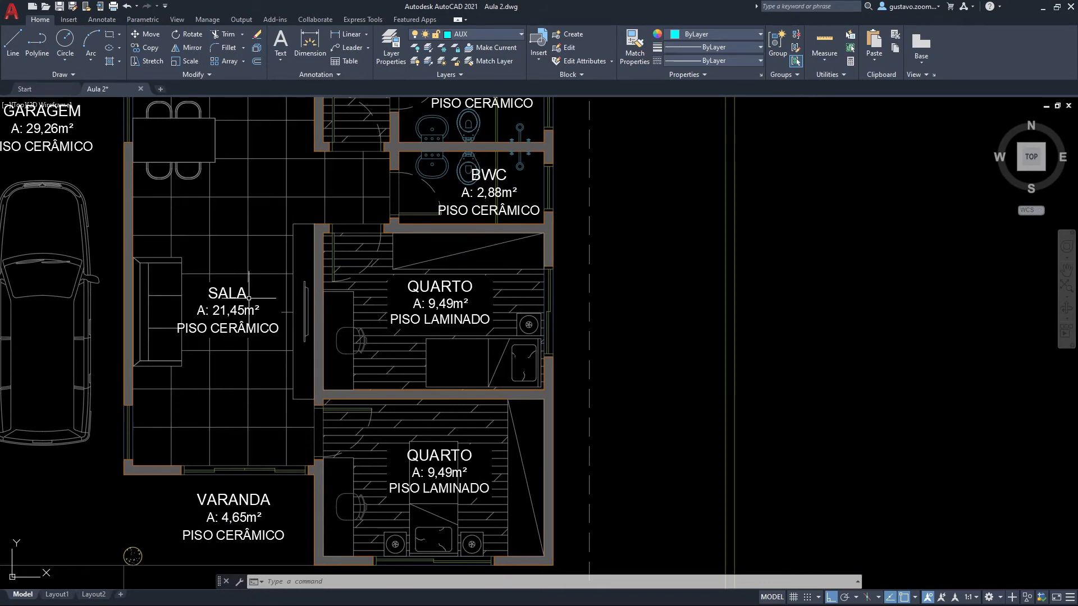
{"action": "middle_click_drag", "start_coordinate": [255, 291], "coordinate": [316, 402]}
{"action": "middle_click_drag", "start_coordinate": [298, 357], "coordinate": [317, 447]}
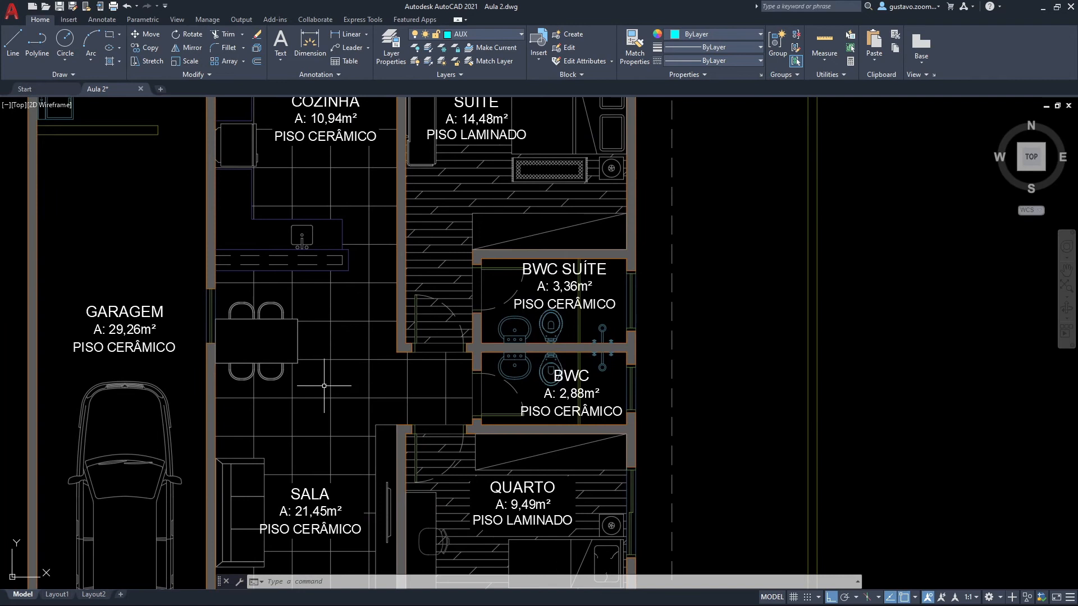
{"action": "middle_click_drag", "start_coordinate": [324, 386], "coordinate": [328, 465]}
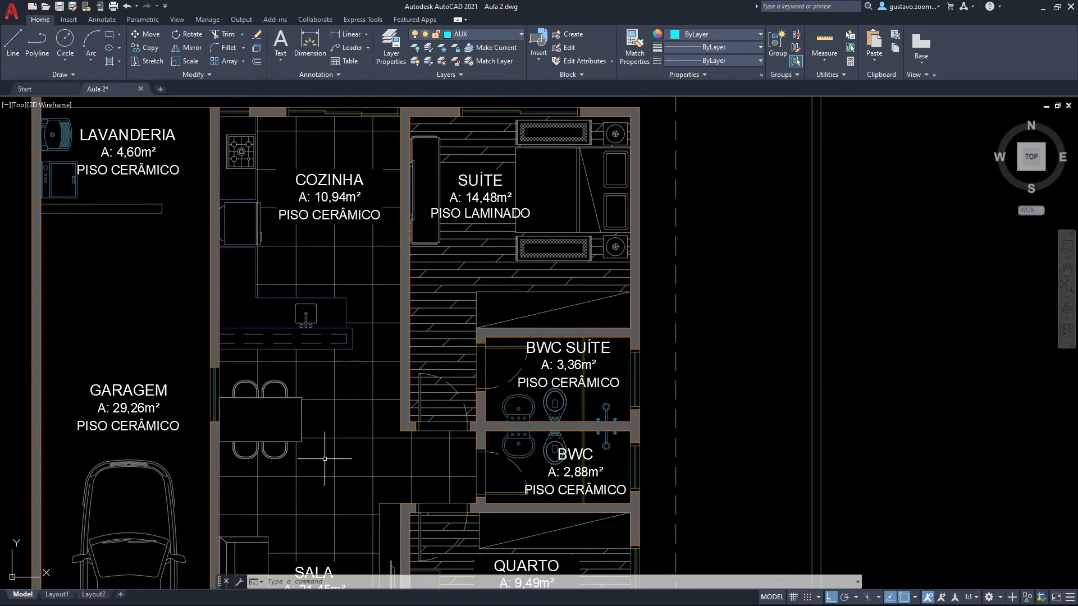
{"action": "scroll", "coordinate": [319, 224], "scroll_direction": "up", "scroll_amount": 5}
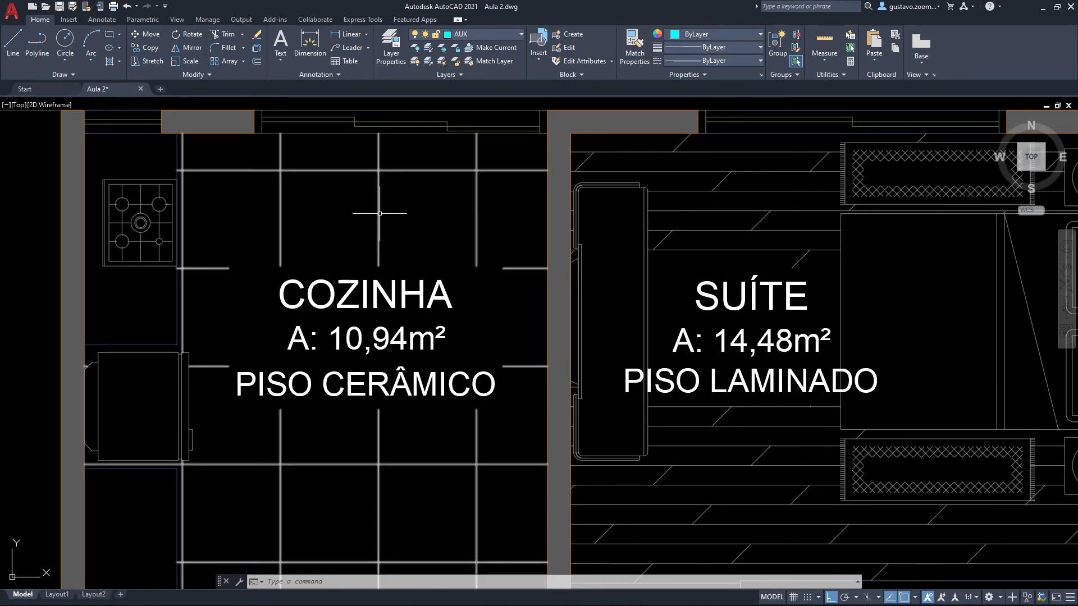
{"action": "left_click", "coordinate": [378, 211]}
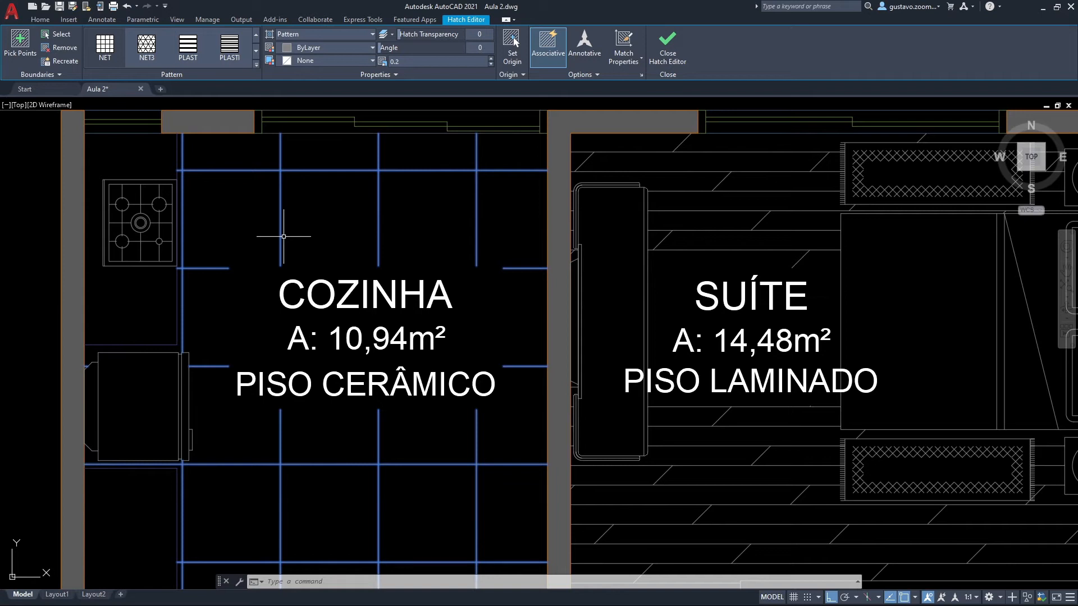
{"action": "key", "text": "Escape"}
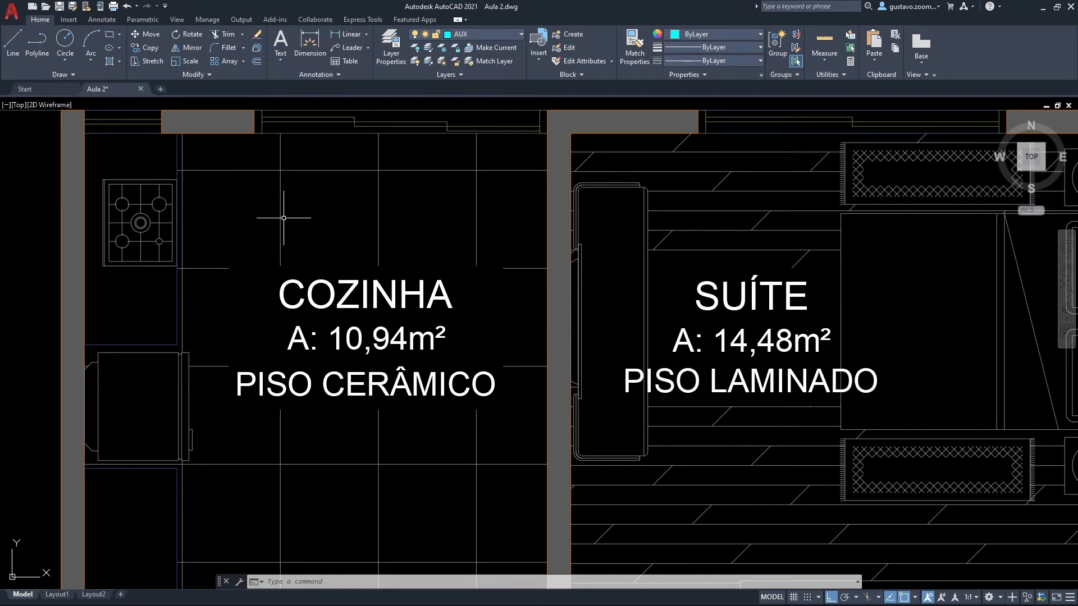
Remove the COZINHA label's boundary from the NET floor hatch so the tile lines run through the text.
{"action": "left_click", "coordinate": [333, 287]}
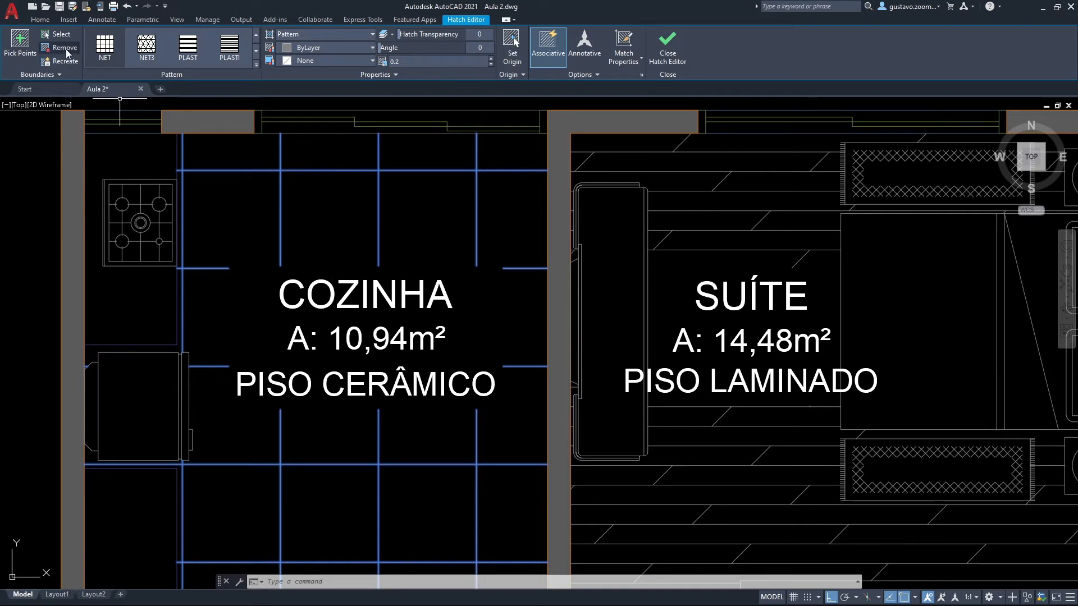
{"action": "left_click", "coordinate": [65, 49]}
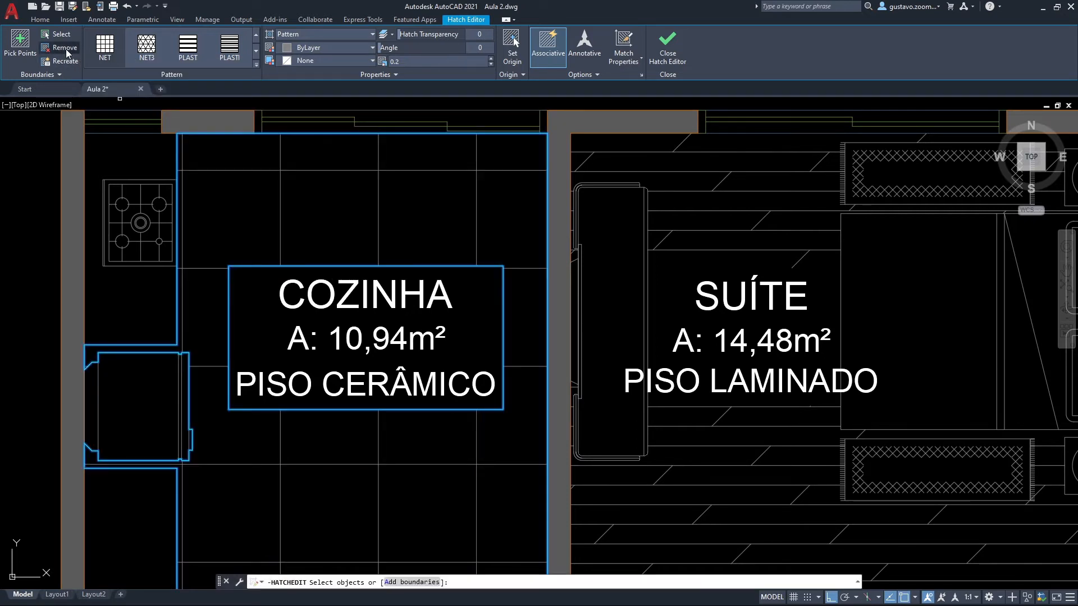
{"action": "scroll", "coordinate": [344, 235], "scroll_direction": "down", "scroll_amount": 1}
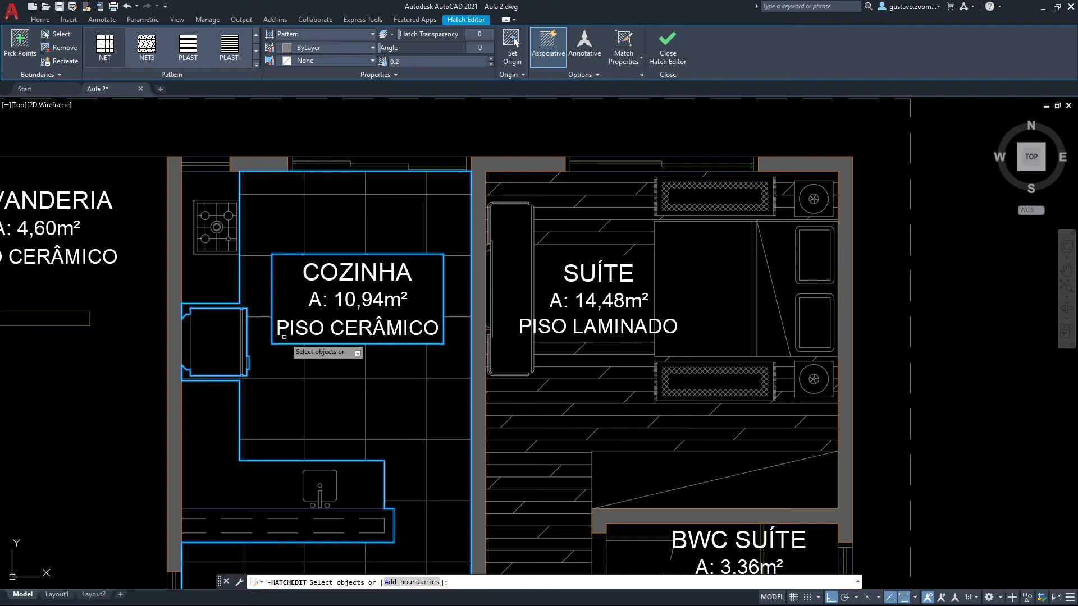
{"action": "middle_click_drag", "start_coordinate": [488, 454], "coordinate": [426, 193]}
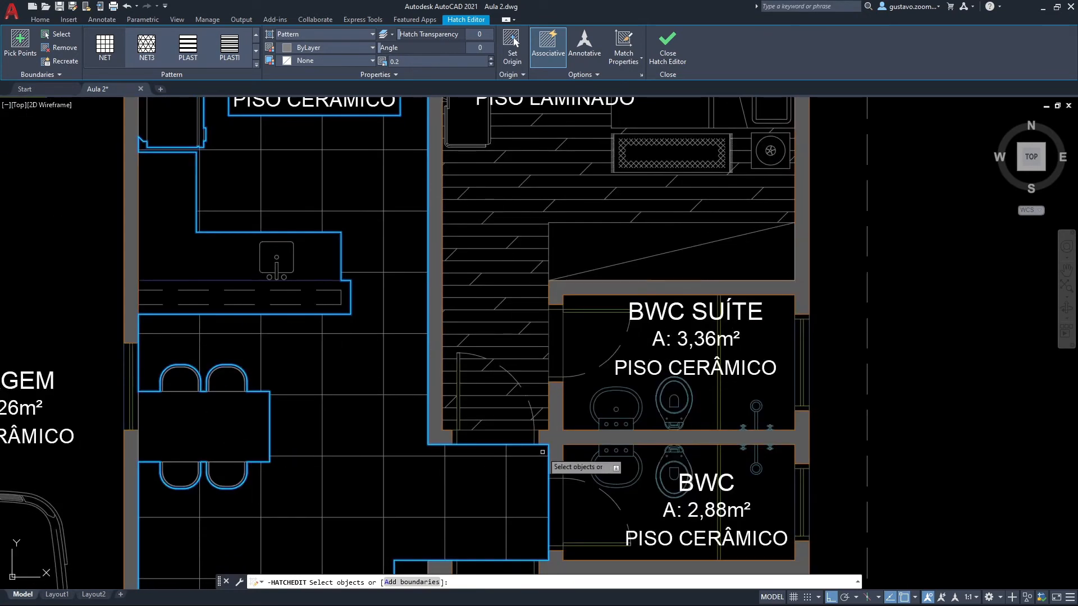
{"action": "middle_click_drag", "start_coordinate": [391, 437], "coordinate": [401, 292]}
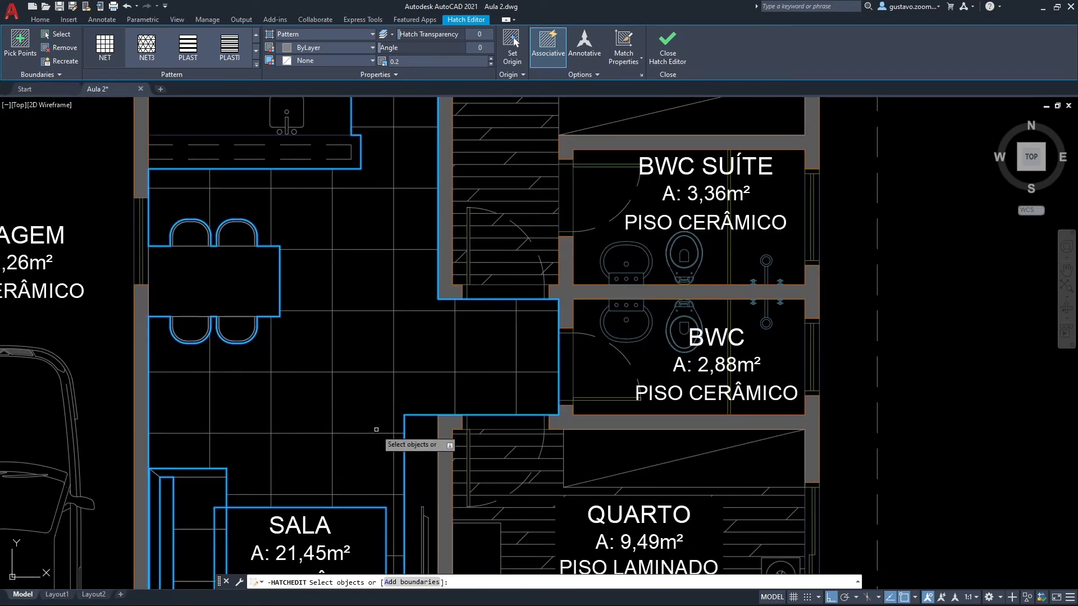
{"action": "middle_click_drag", "start_coordinate": [422, 158], "coordinate": [470, 373]}
{"action": "middle_click_drag", "start_coordinate": [420, 249], "coordinate": [400, 403]}
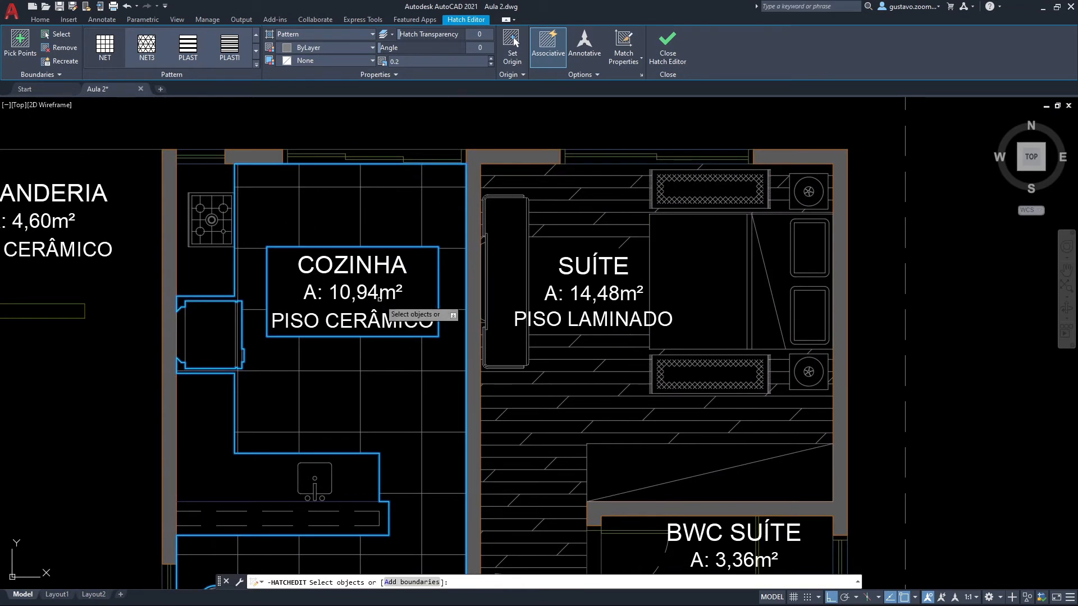
{"action": "scroll", "coordinate": [393, 262], "scroll_direction": "up", "scroll_amount": 2}
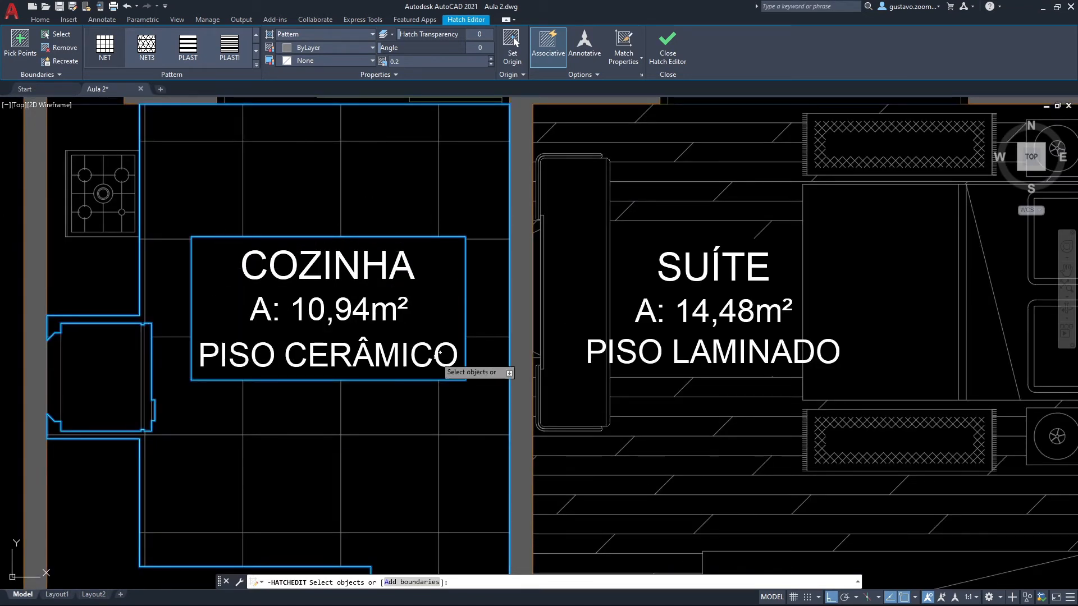
{"action": "left_click", "coordinate": [427, 238]}
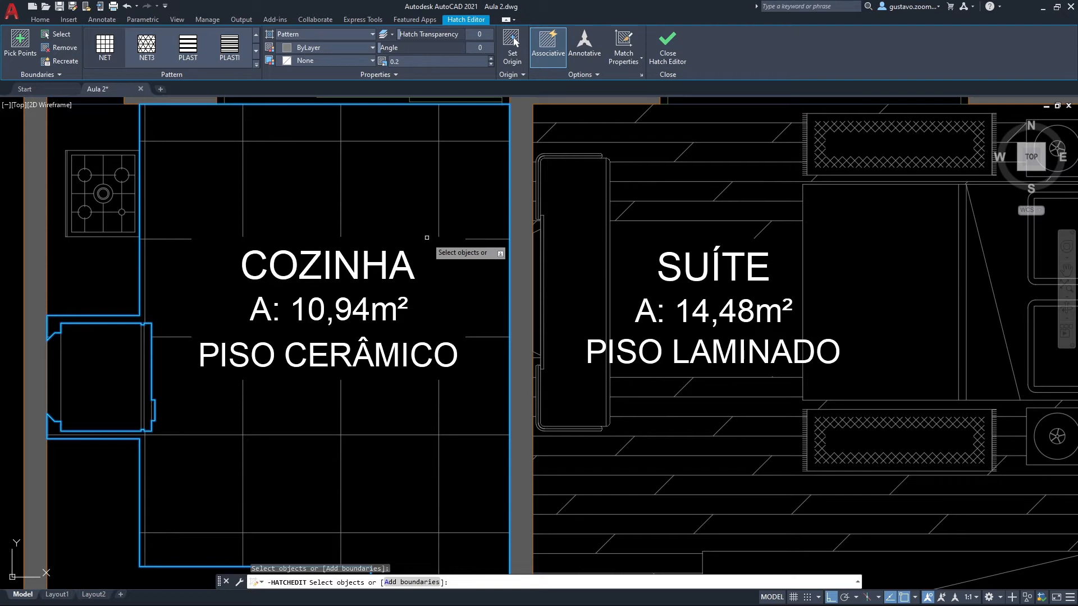
{"action": "key", "text": "Return"}
{"action": "key", "text": "Escape"}
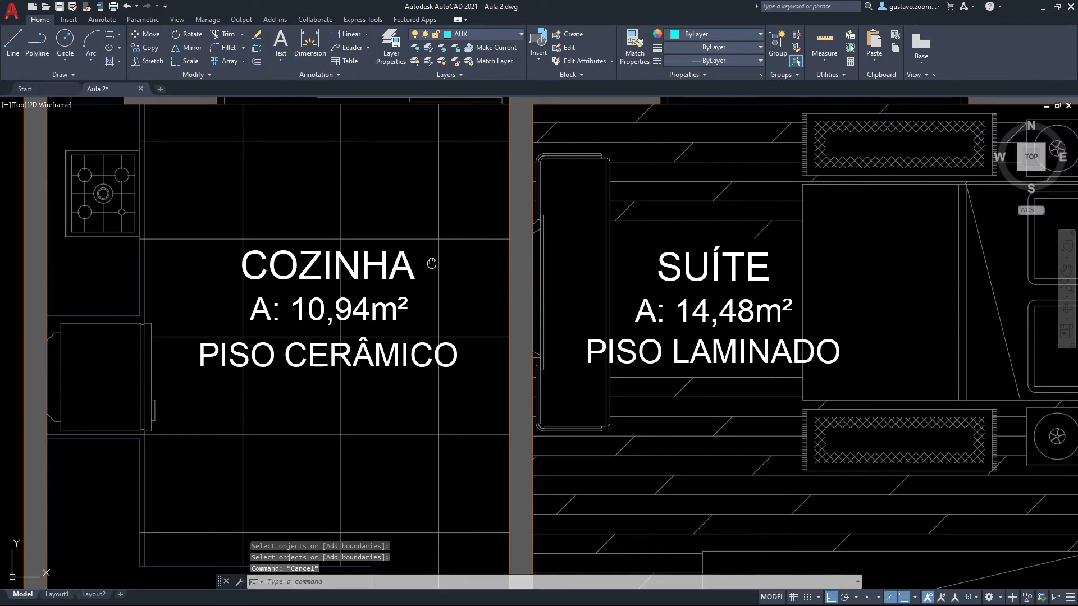
Add the COZINHA label text as a boundary object of the NET floor hatch.
{"action": "middle_click_drag", "start_coordinate": [428, 260], "coordinate": [486, 315]}
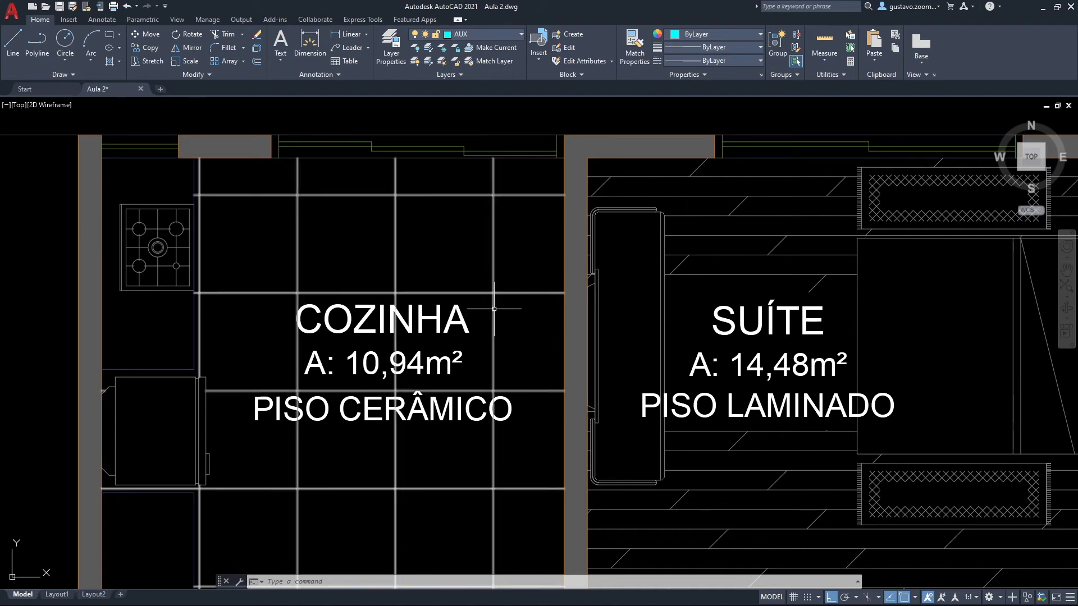
{"action": "left_click", "coordinate": [494, 308]}
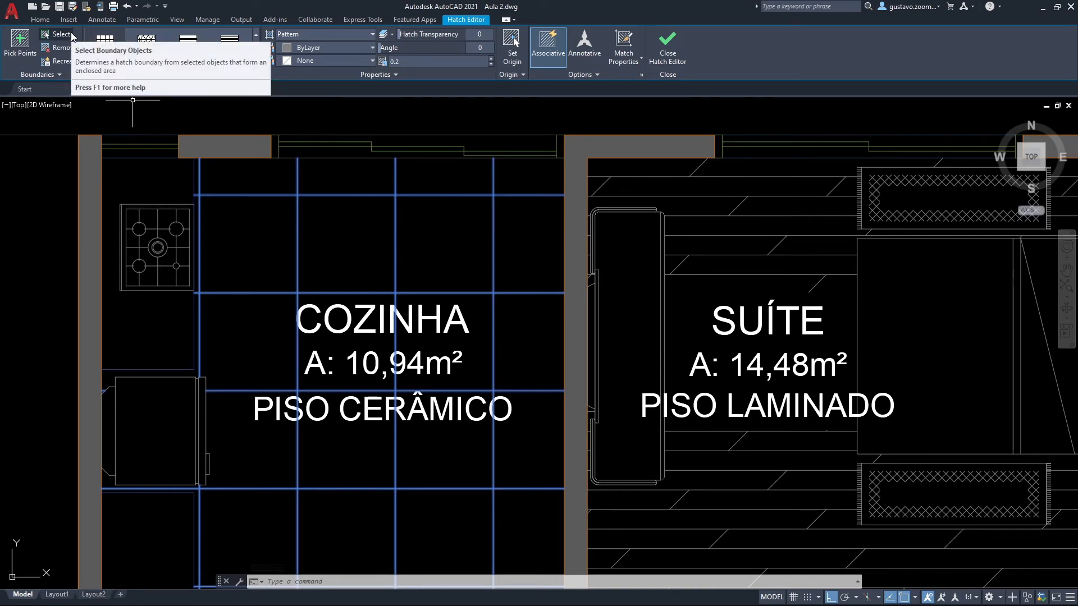
{"action": "left_click", "coordinate": [72, 37]}
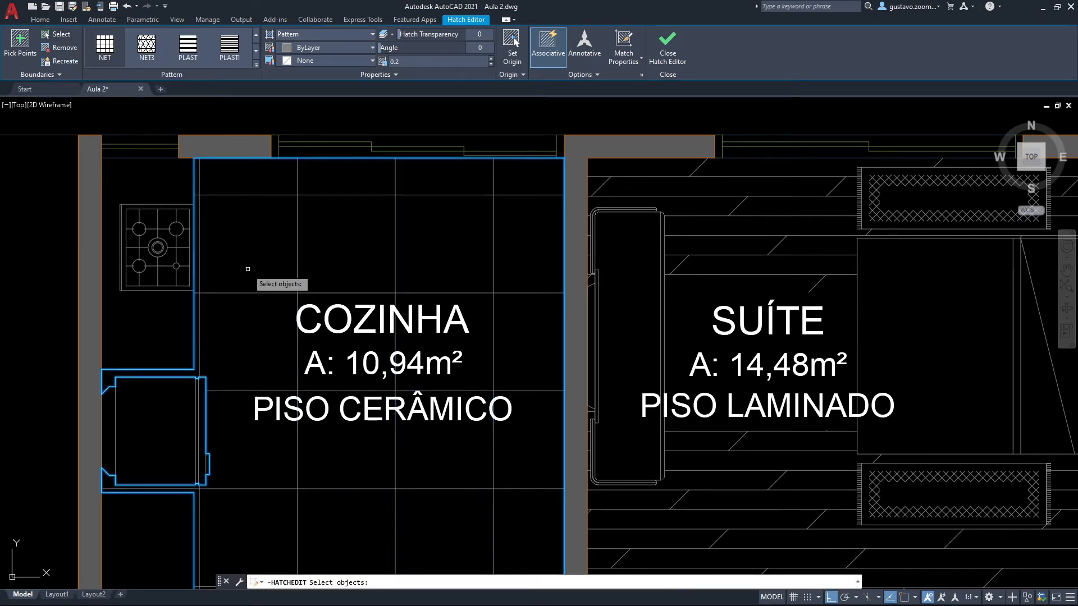
{"action": "left_click", "coordinate": [365, 318]}
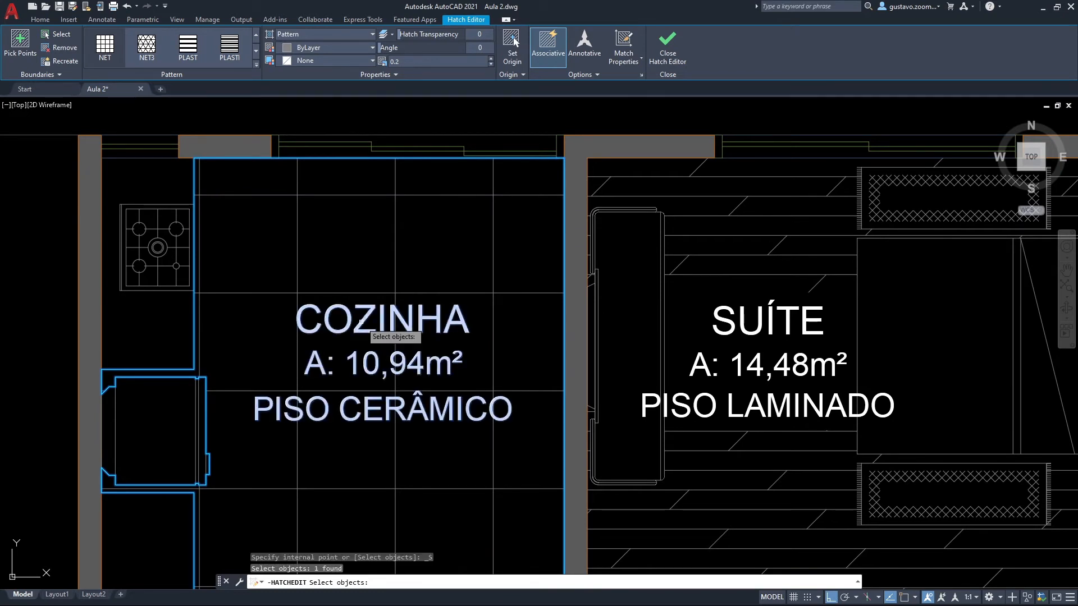
{"action": "key", "text": "Return"}
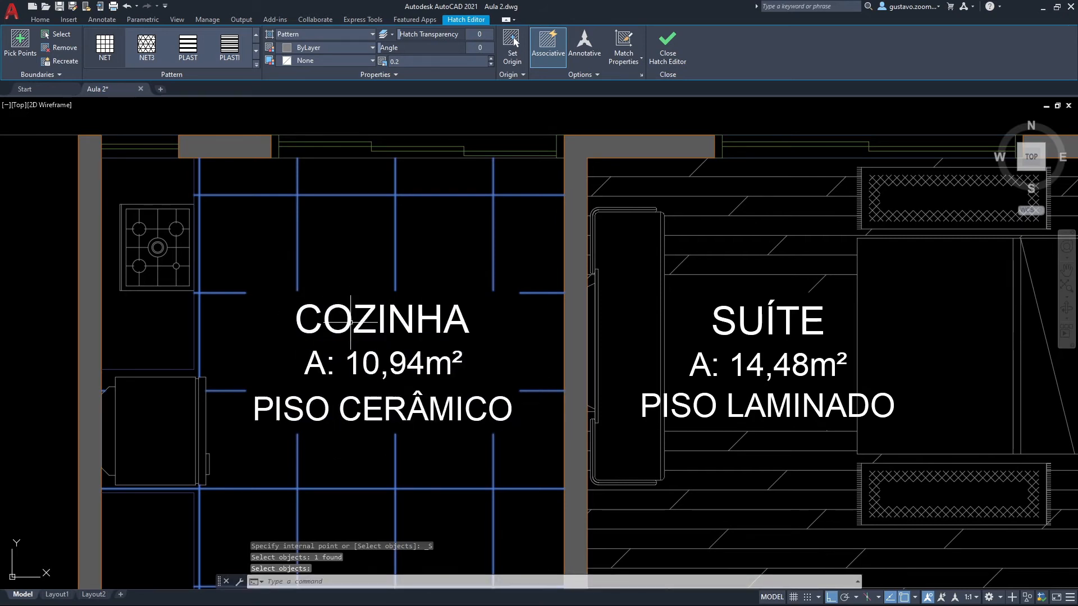
{"action": "key", "text": "Escape"}
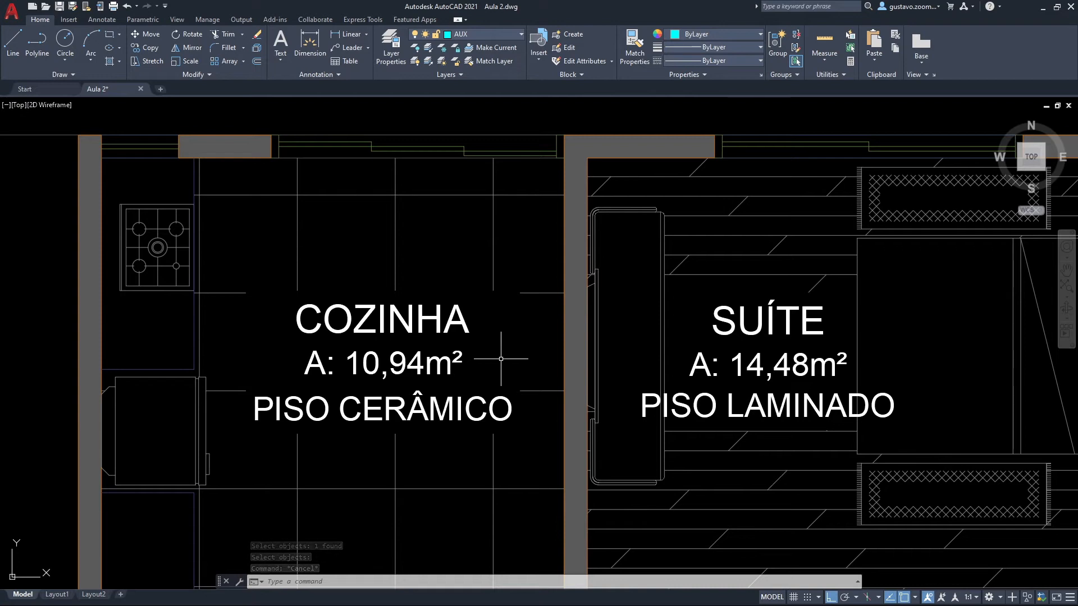
Delete the NET floor hatch covering the cozinha, hallway and sala.
{"action": "scroll", "coordinate": [501, 358], "scroll_direction": "down", "scroll_amount": 8}
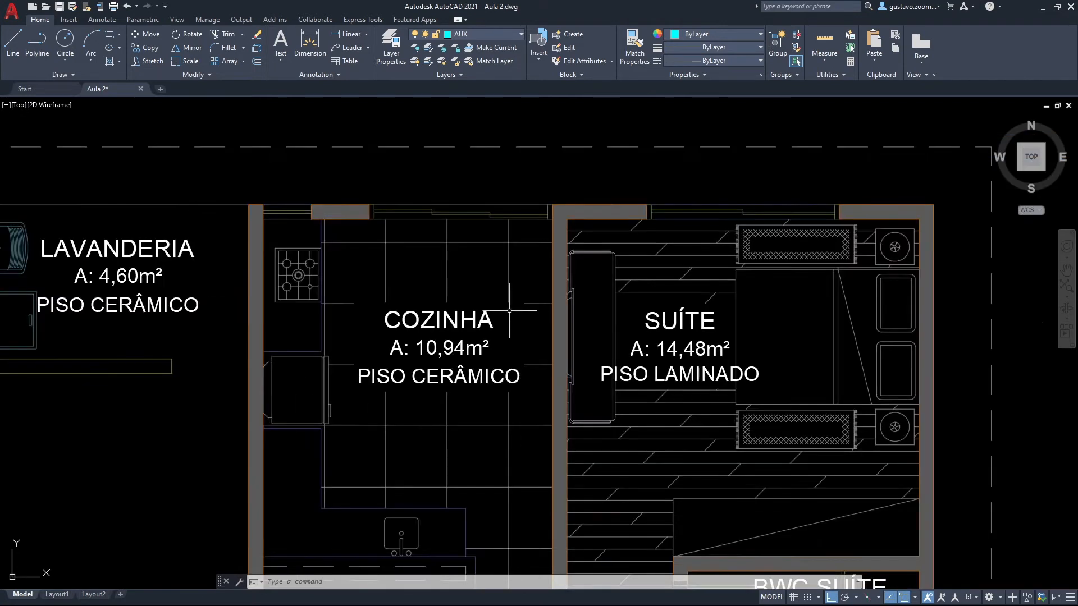
{"action": "scroll", "coordinate": [421, 370], "scroll_direction": "up", "scroll_amount": 3}
{"action": "middle_click_drag", "start_coordinate": [431, 376], "coordinate": [373, 315]}
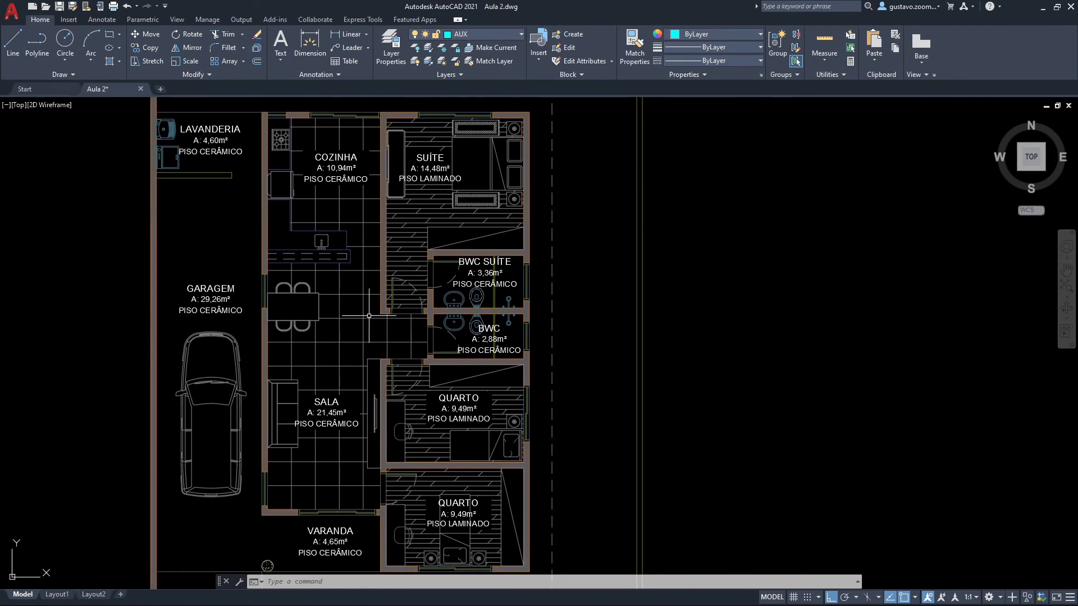
{"action": "left_click", "coordinate": [364, 310]}
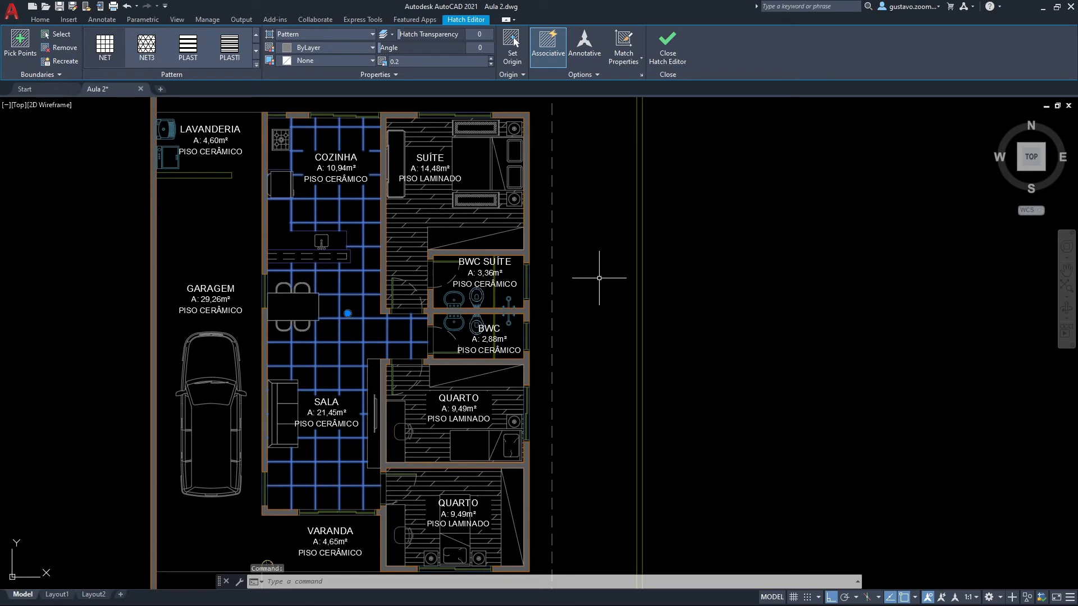
{"action": "key", "text": "Delete"}
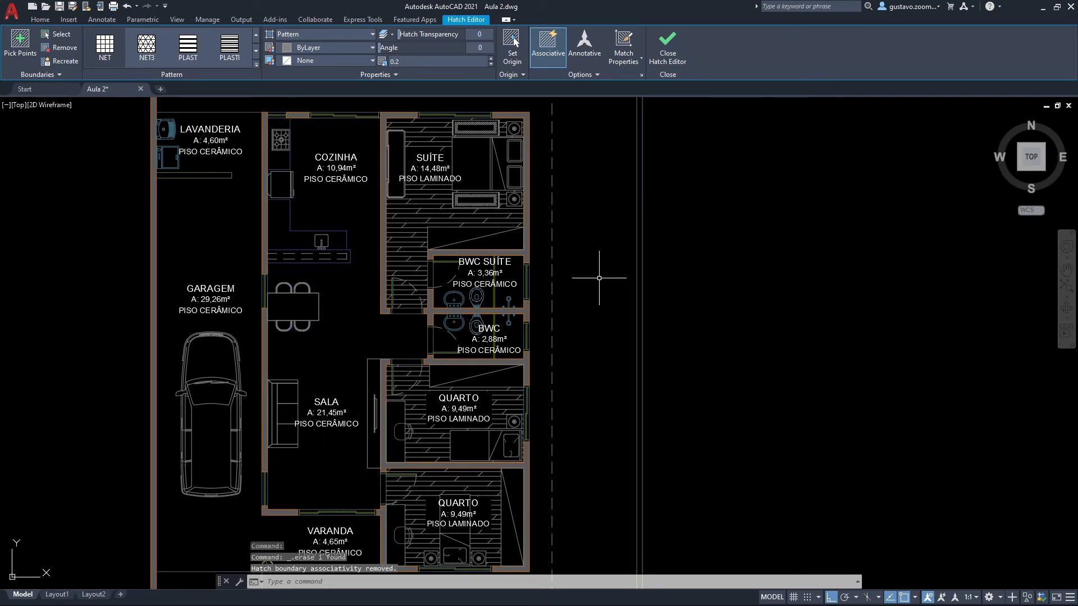
{"action": "middle_click_drag", "start_coordinate": [804, 328], "coordinate": [754, 336]}
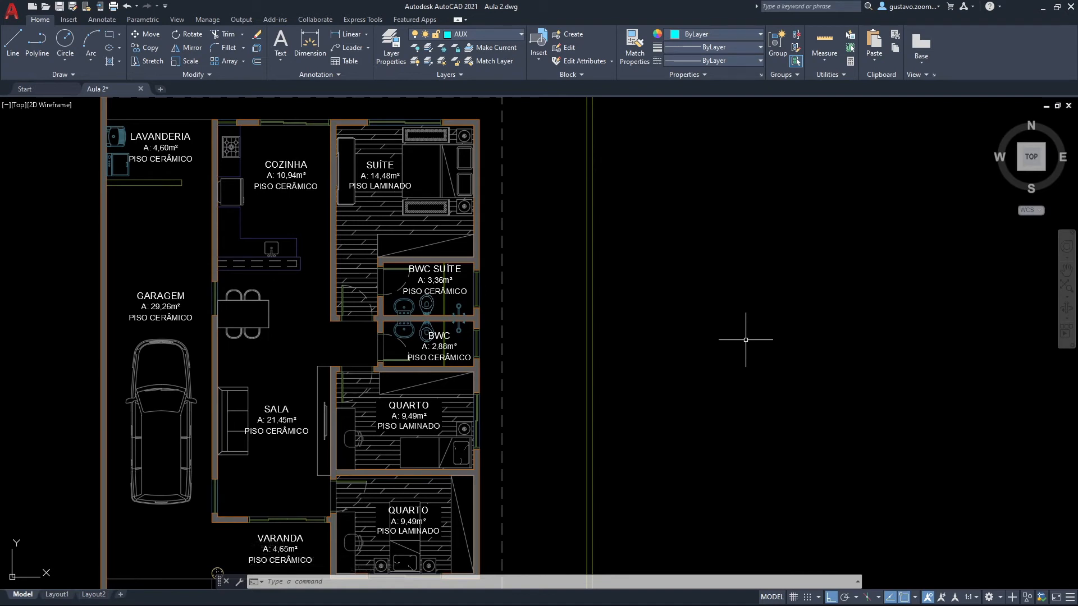
Set up a new user-defined hatch with double lines and a spacing of 0.6.
{"action": "type", "text": "H"}
{"action": "key", "text": "Return"}
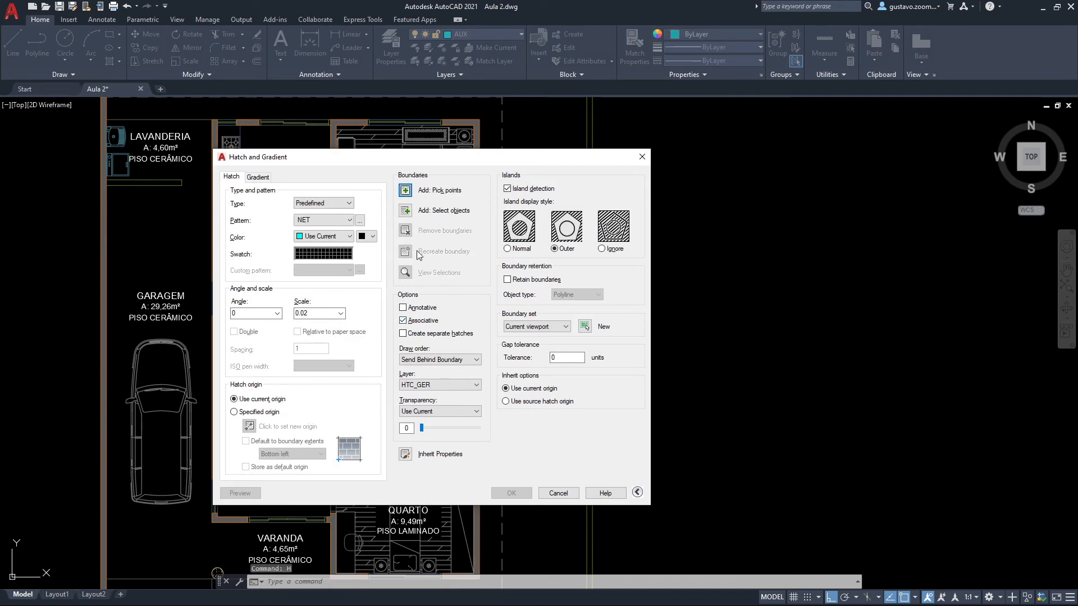
{"action": "left_click", "coordinate": [342, 206]}
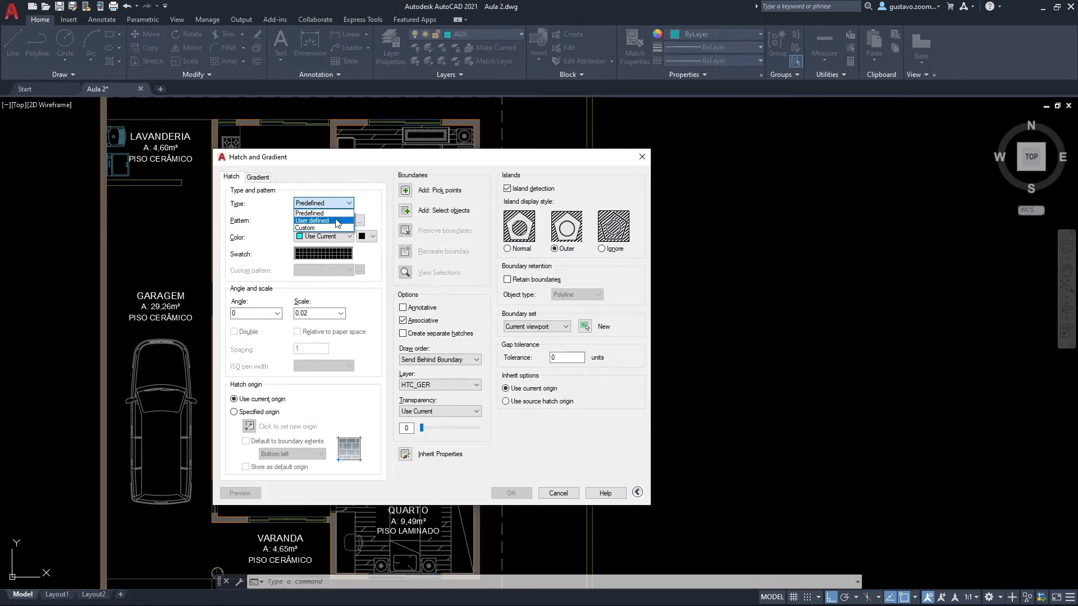
{"action": "left_click", "coordinate": [335, 221]}
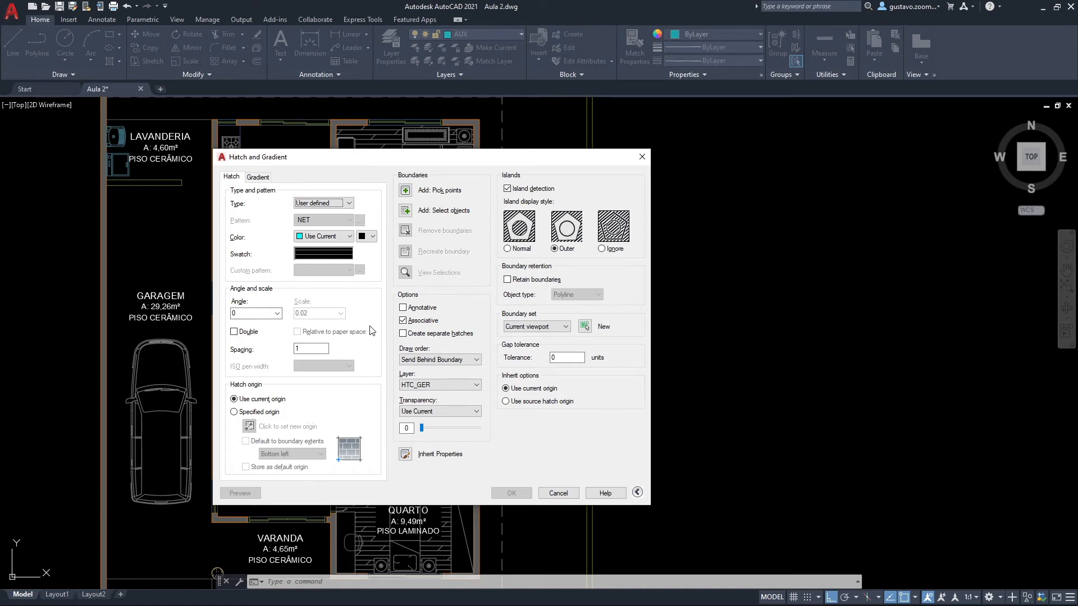
{"action": "left_click", "coordinate": [234, 331]}
{"action": "key", "text": "Tab"}
{"action": "type", "text": "."}
Fill the connected cozinha, hallway and sala floor with the user-defined tile hatch.
{"action": "left_click", "coordinate": [402, 192]}
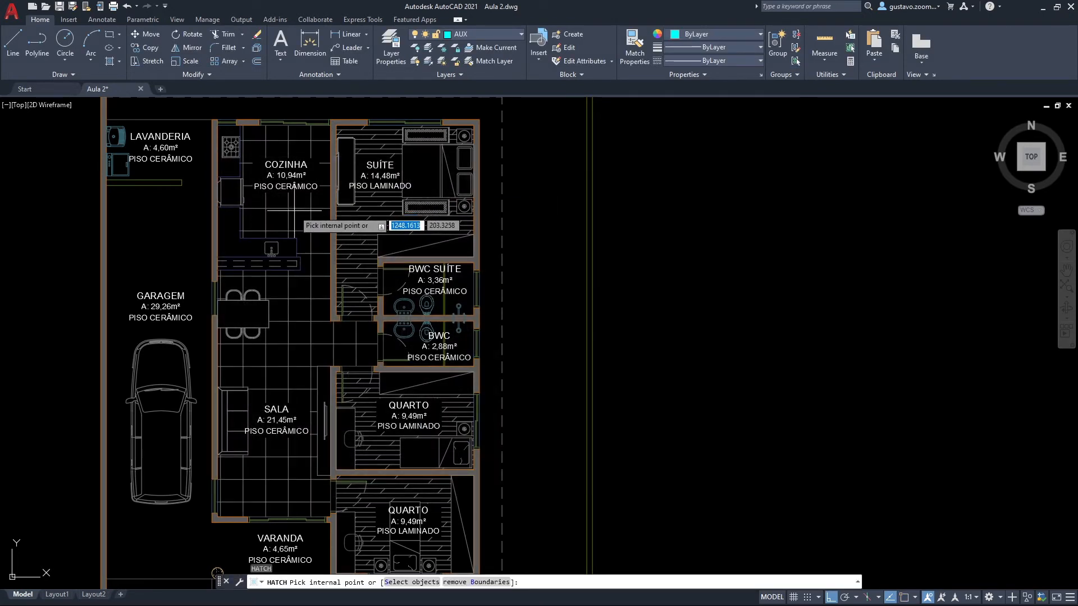
{"action": "left_click", "coordinate": [295, 211]}
{"action": "key", "text": "Return"}
{"action": "key", "text": "Return"}
{"action": "middle_click_drag", "start_coordinate": [299, 222], "coordinate": [387, 215]}
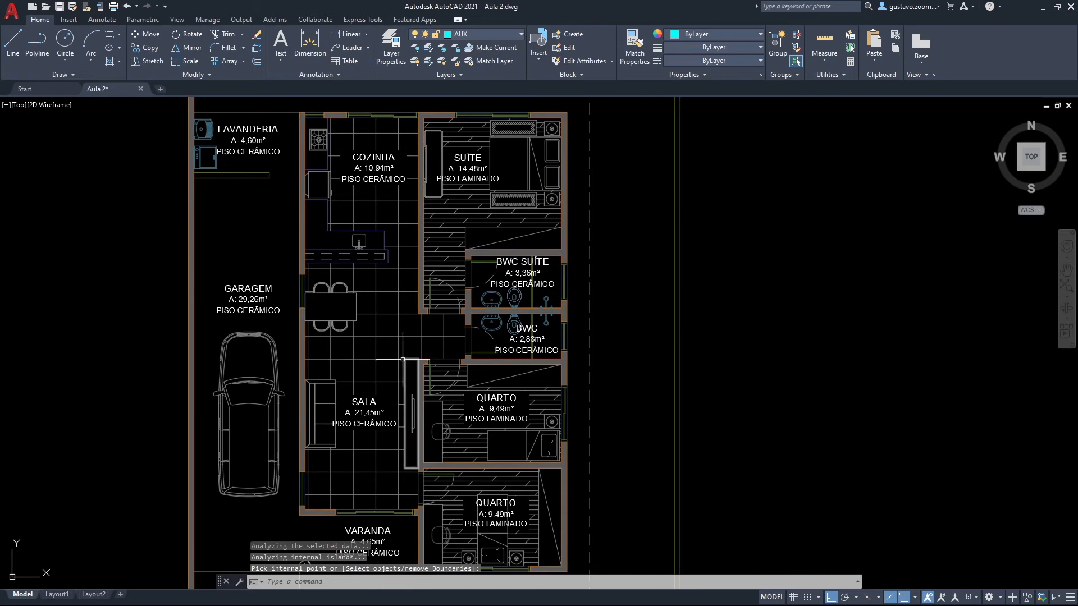
Set the origin of the user-defined floor hatch to the sala's lower-left inner wall corner.
{"action": "left_click", "coordinate": [377, 343]}
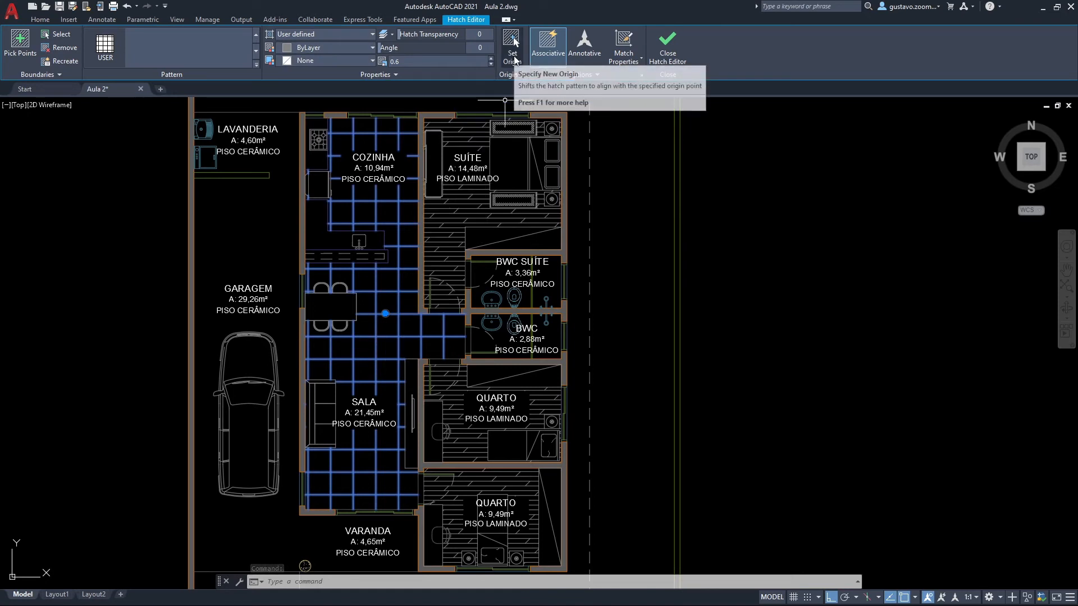
{"action": "left_click", "coordinate": [515, 60]}
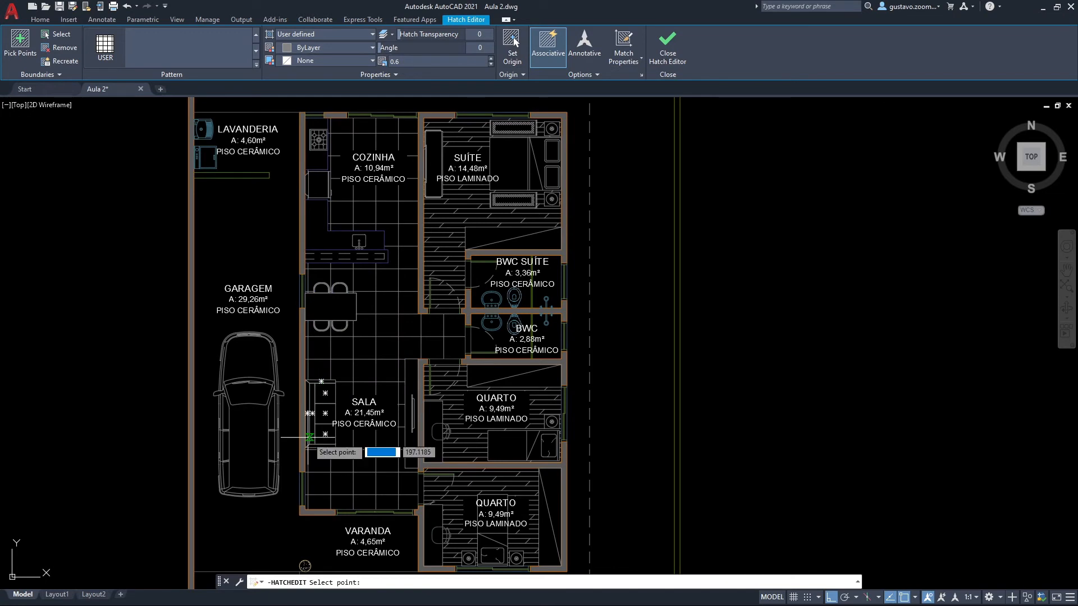
{"action": "scroll", "coordinate": [314, 505], "scroll_direction": "up", "scroll_amount": 7}
{"action": "left_click", "coordinate": [310, 493]}
{"action": "scroll", "coordinate": [310, 493], "scroll_direction": "down", "scroll_amount": 4}
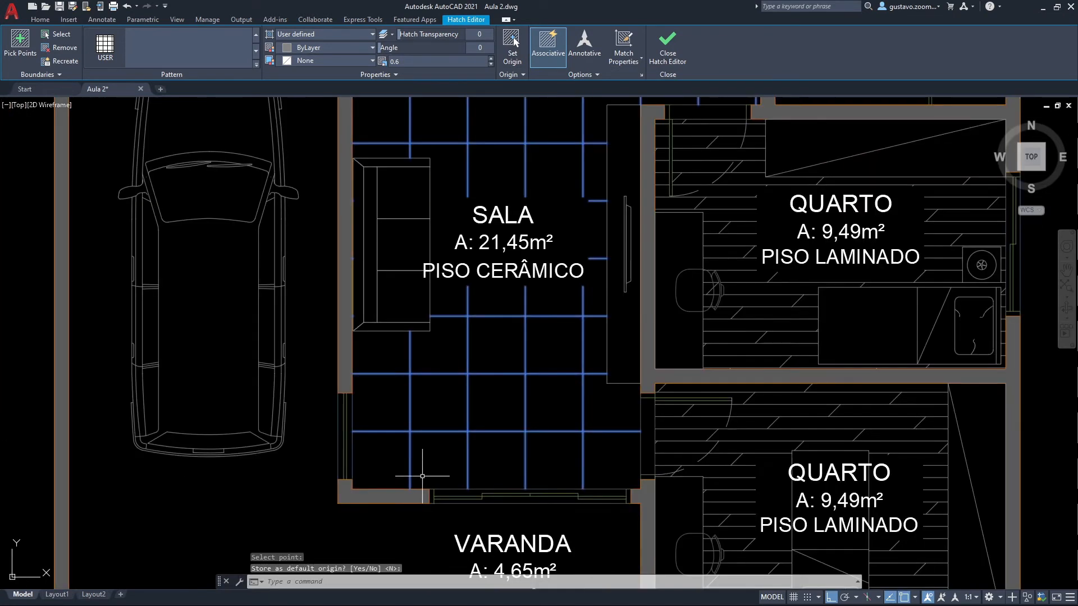
{"action": "key", "text": "Escape"}
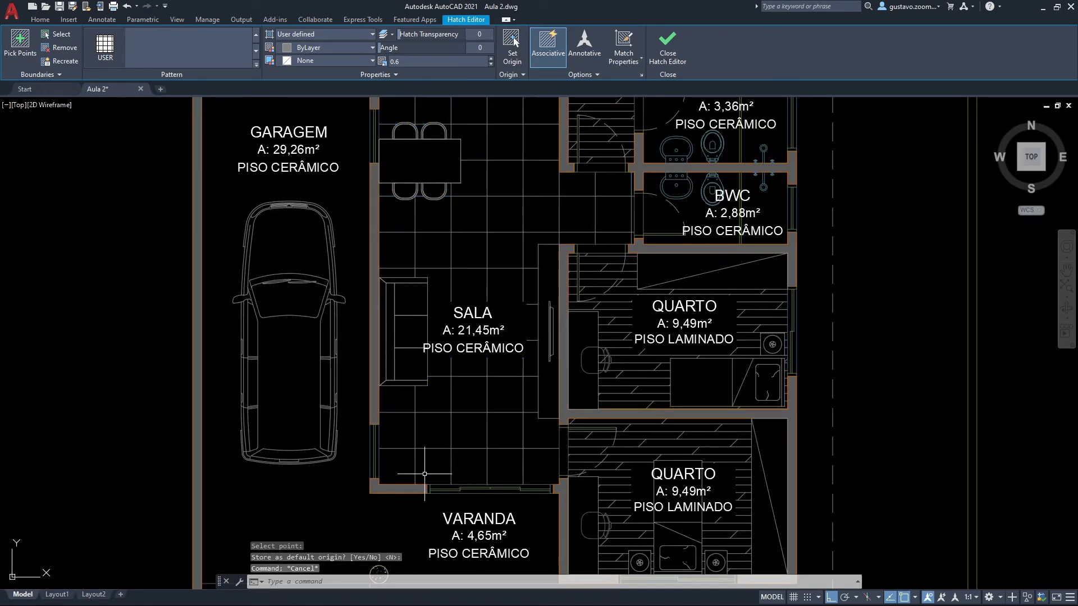
Measure the width of one tile between two neighbouring vertical lines of the sala's user-defined hatch.
{"action": "mouse_move", "coordinate": [514, 283]}
{"action": "middle_mouse_down"}
{"action": "mouse_move", "coordinate": [501, 390]}
{"action": "mouse_move", "coordinate": [425, 480]}
{"action": "mouse_move", "coordinate": [423, 565]}
{"action": "mouse_move", "coordinate": [446, 568]}
{"action": "mouse_move", "coordinate": [494, 442]}
{"action": "mouse_move", "coordinate": [490, 308]}
{"action": "middle_mouse_up"}
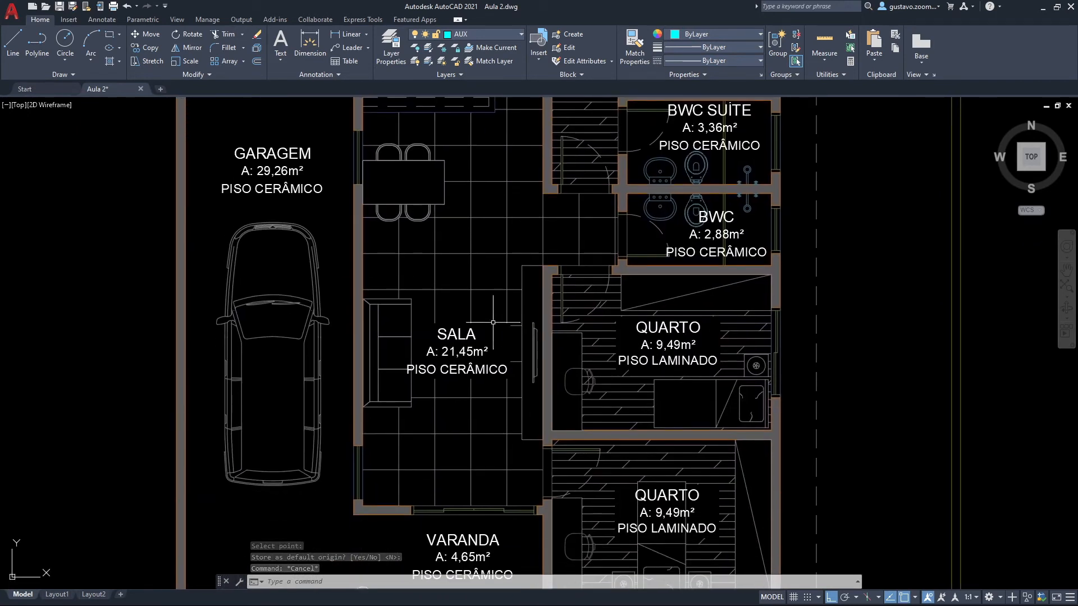
{"action": "scroll", "coordinate": [440, 481], "scroll_direction": "up", "scroll_amount": 6}
{"action": "middle_click_drag", "start_coordinate": [457, 392], "coordinate": [388, 365]}
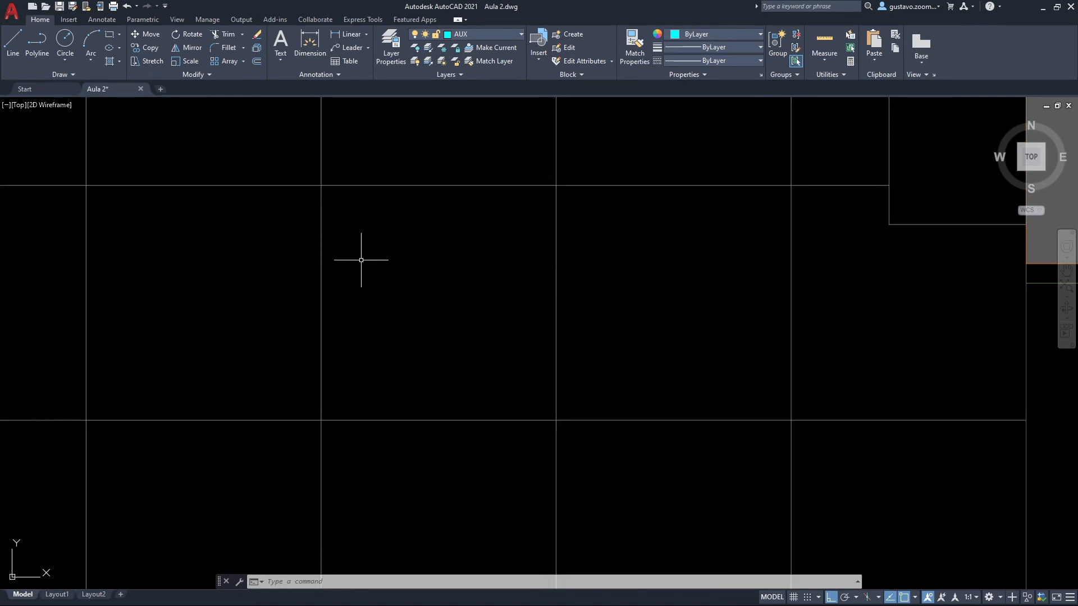
{"action": "type", "text": "dist"}
{"action": "key", "text": "Return"}
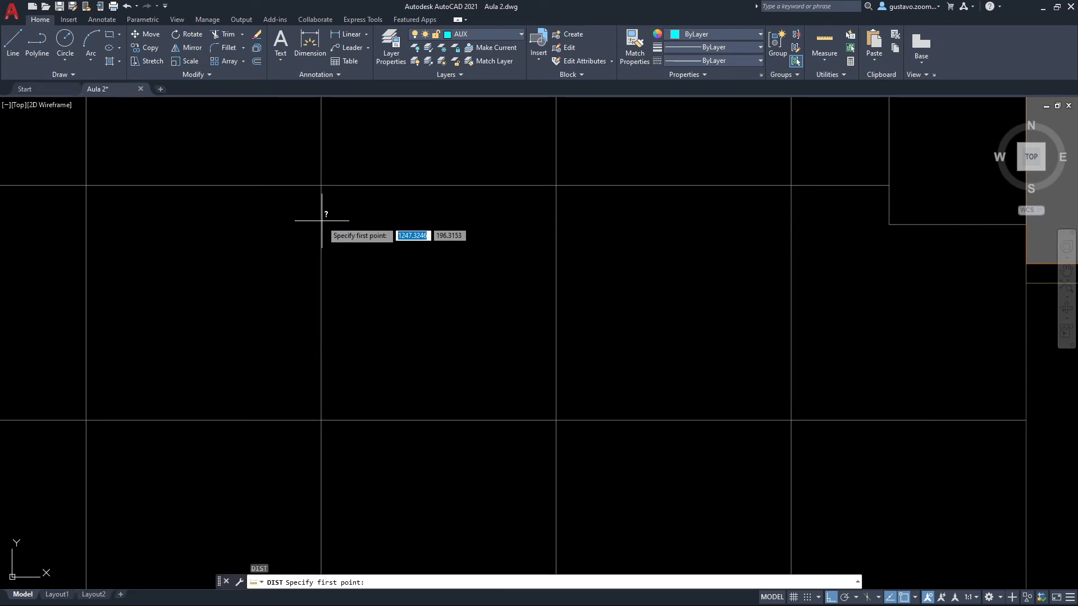
{"action": "left_click", "coordinate": [321, 221]}
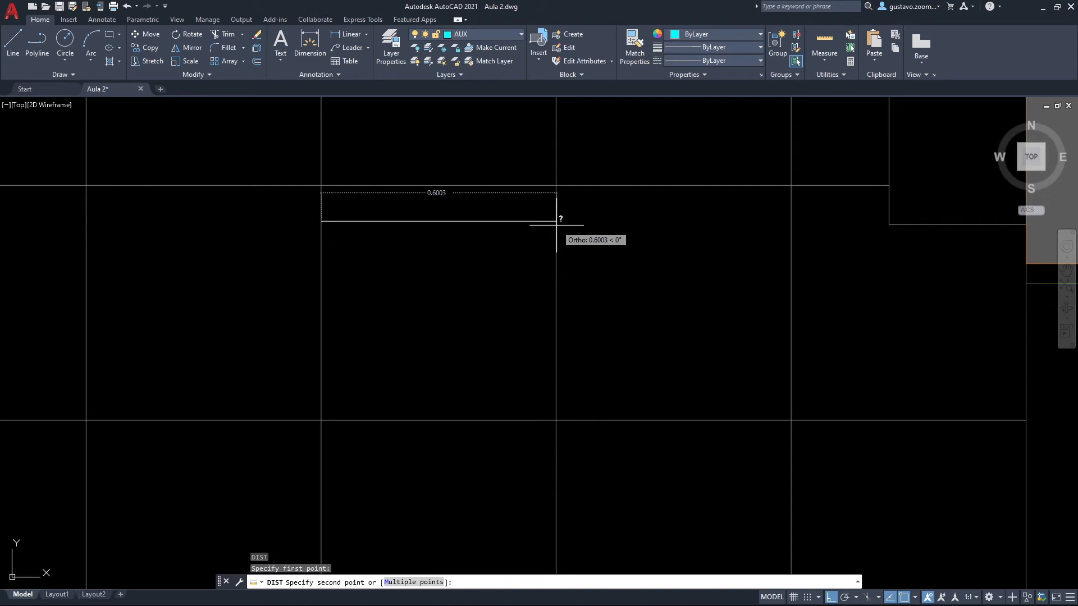
{"action": "key", "text": "Escape"}
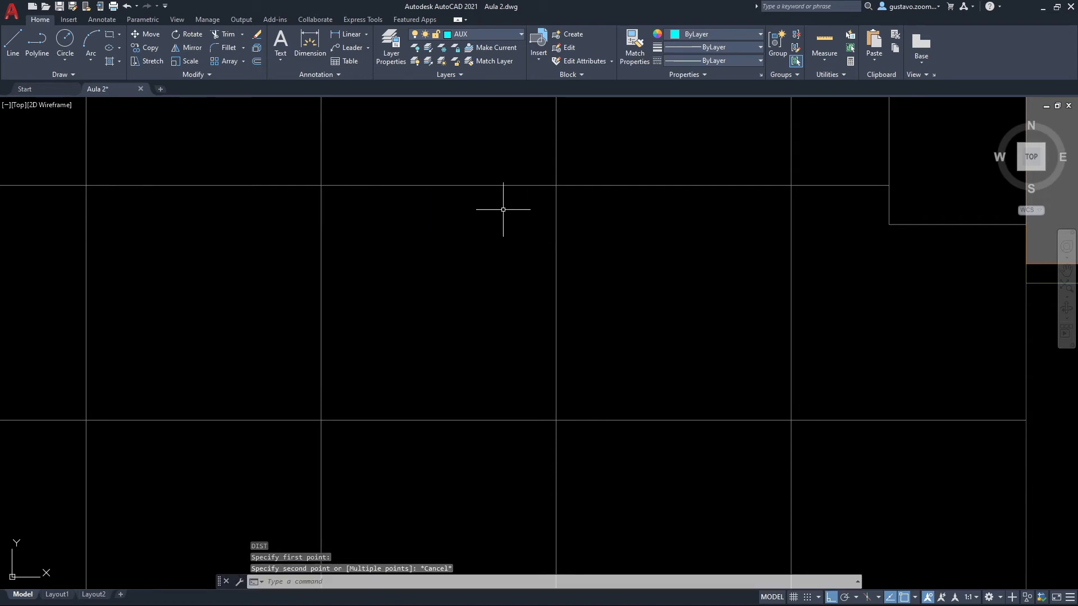
{"action": "middle_click_drag", "start_coordinate": [501, 214], "coordinate": [513, 310]}
{"action": "scroll", "coordinate": [513, 310], "scroll_direction": "down", "scroll_amount": 4}
{"action": "middle_click_drag", "start_coordinate": [529, 252], "coordinate": [485, 338]}
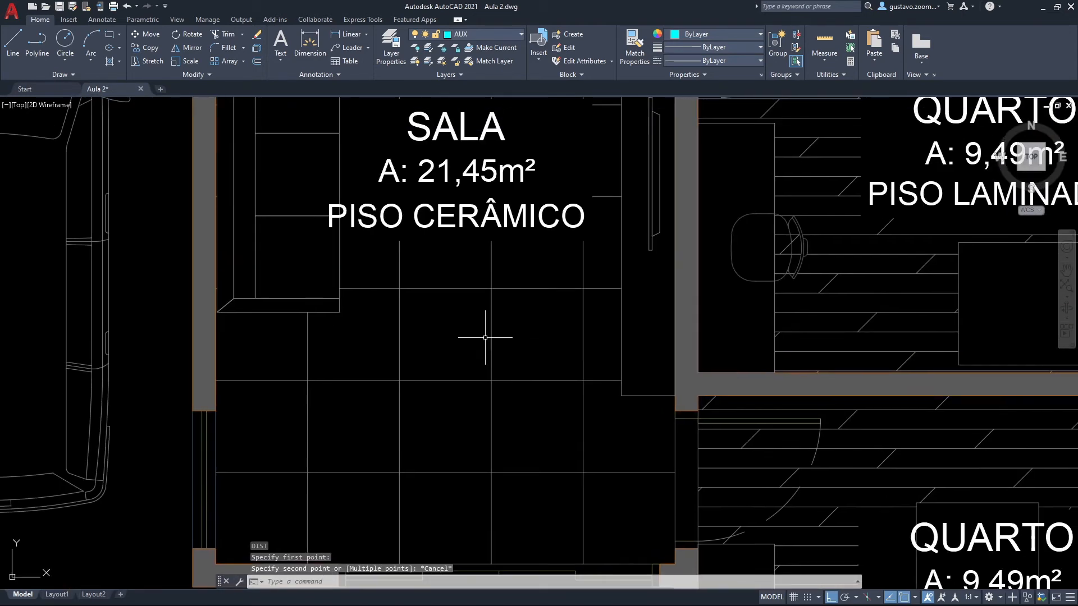
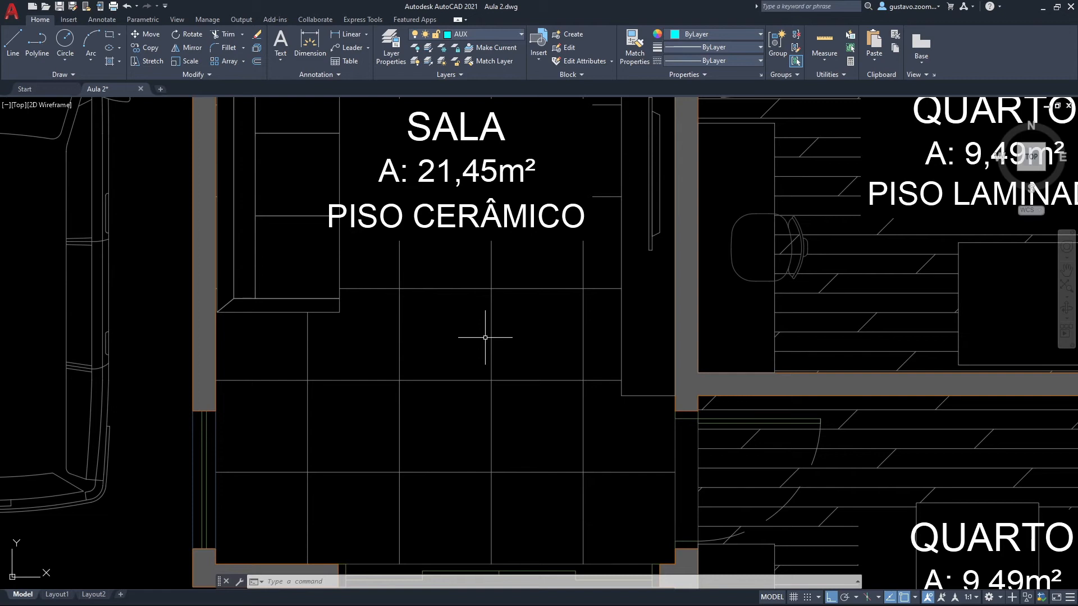
Set up a new user-defined double hatch with an angle of 45 and a spacing of 0.6.
{"action": "scroll", "coordinate": [485, 337], "scroll_direction": "down", "scroll_amount": 8}
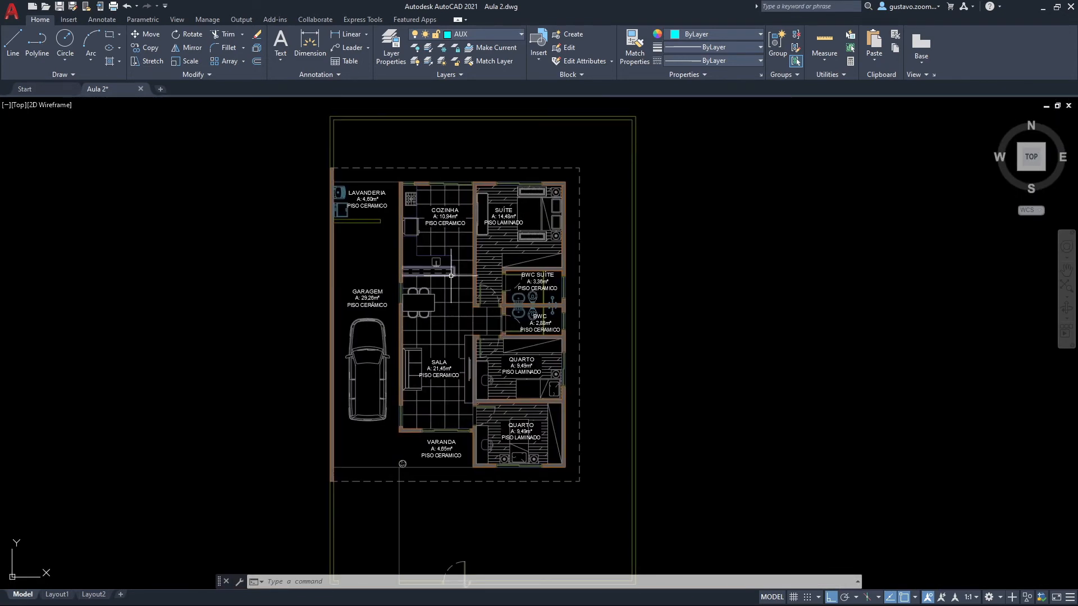
{"action": "scroll", "coordinate": [454, 291], "scroll_direction": "up", "scroll_amount": 2}
{"action": "middle_click_drag", "start_coordinate": [450, 294], "coordinate": [499, 285]}
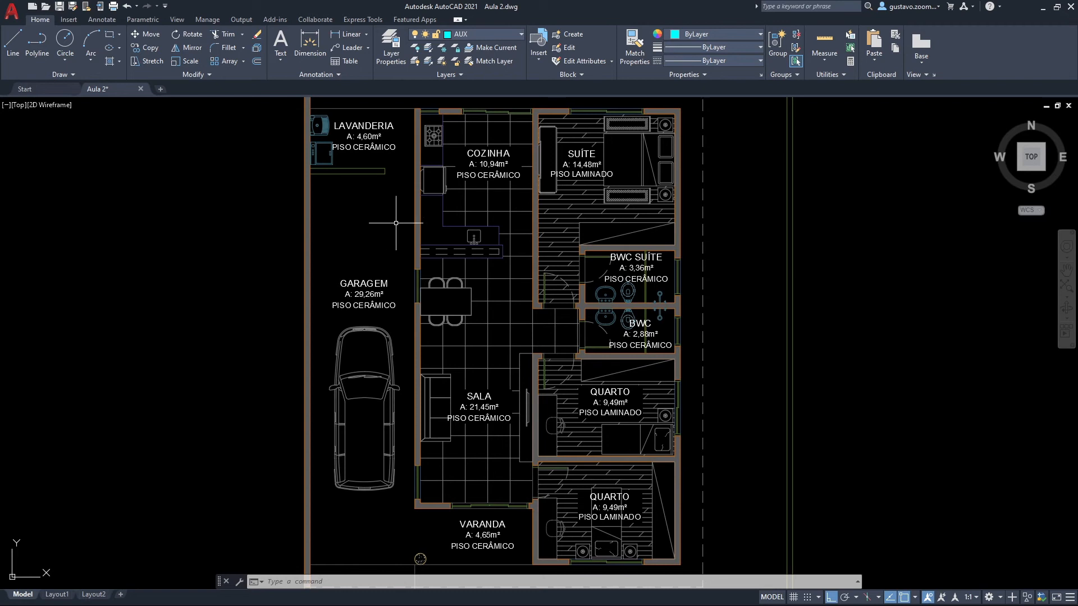
{"action": "type", "text": "H"}
{"action": "key", "text": "Return"}
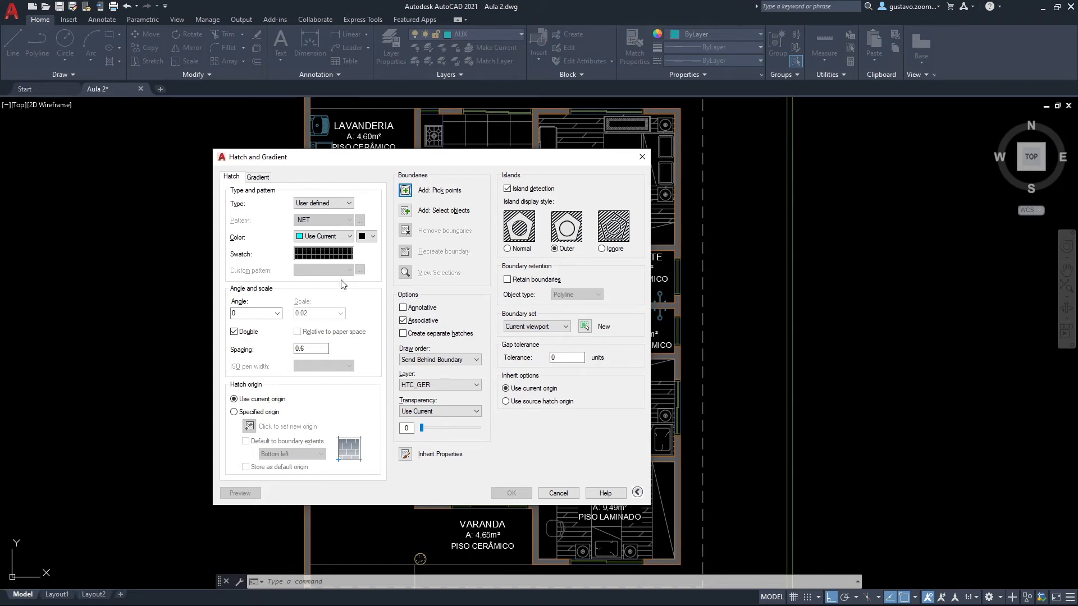
{"action": "left_click", "coordinate": [276, 313]}
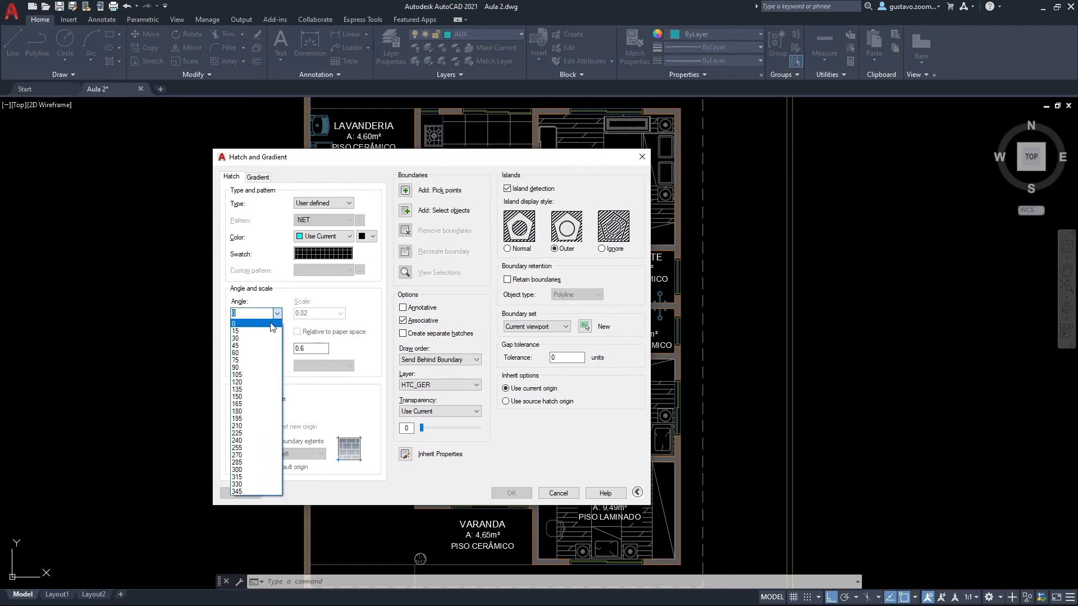
{"action": "left_click", "coordinate": [251, 345]}
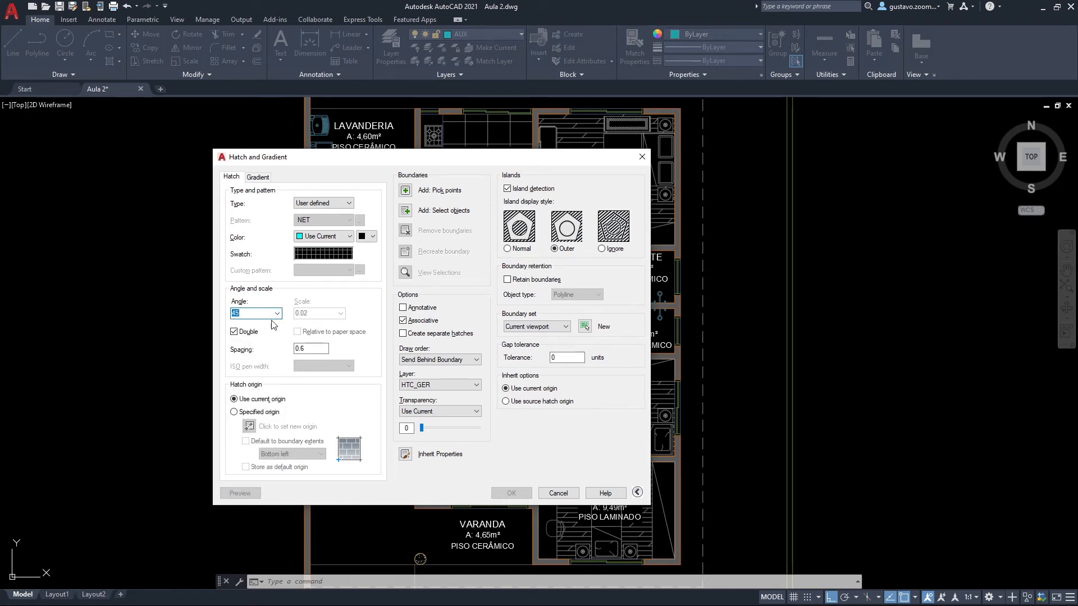
Fill the connected lavanderia, garagem and varanda floor with the diagonal tile hatch.
{"action": "left_click", "coordinate": [405, 190]}
{"action": "left_click", "coordinate": [392, 225]}
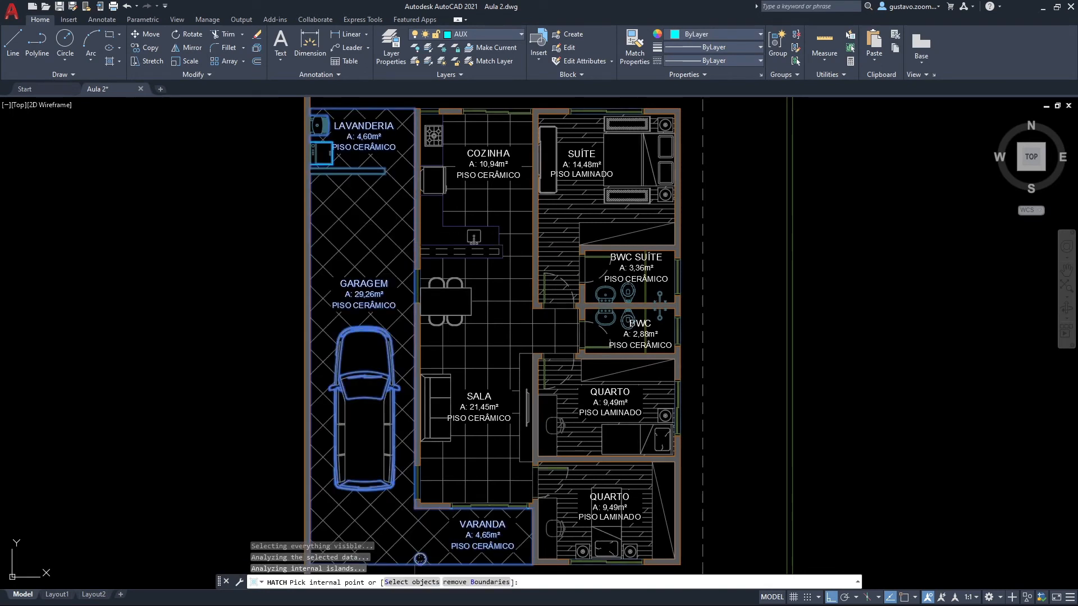
{"action": "key", "text": "Return"}
{"action": "key", "text": "Return"}
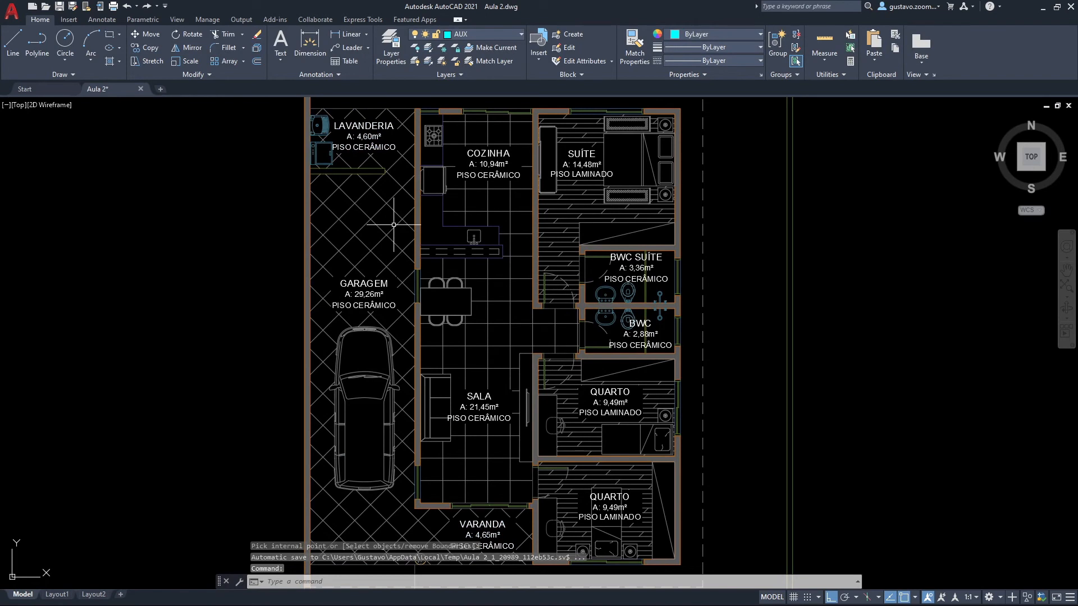
Set the origin of the diagonal floor hatch to the garagem's lower-left inner corner, where the wall meets the front floor edge.
{"action": "middle_click_drag", "start_coordinate": [421, 298], "coordinate": [432, 225]}
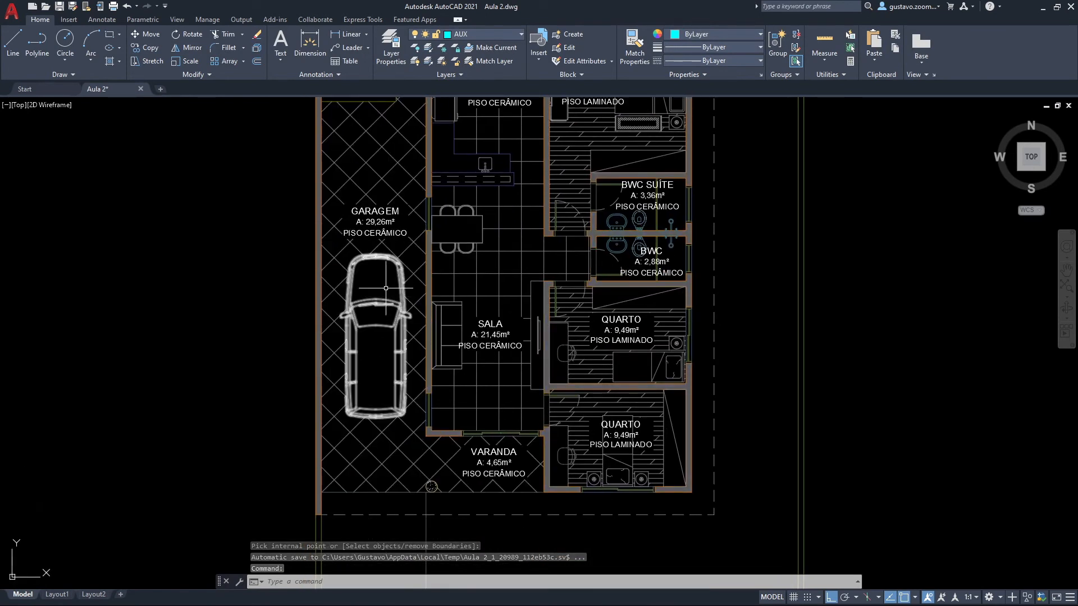
{"action": "mouse_move", "coordinate": [370, 255]}
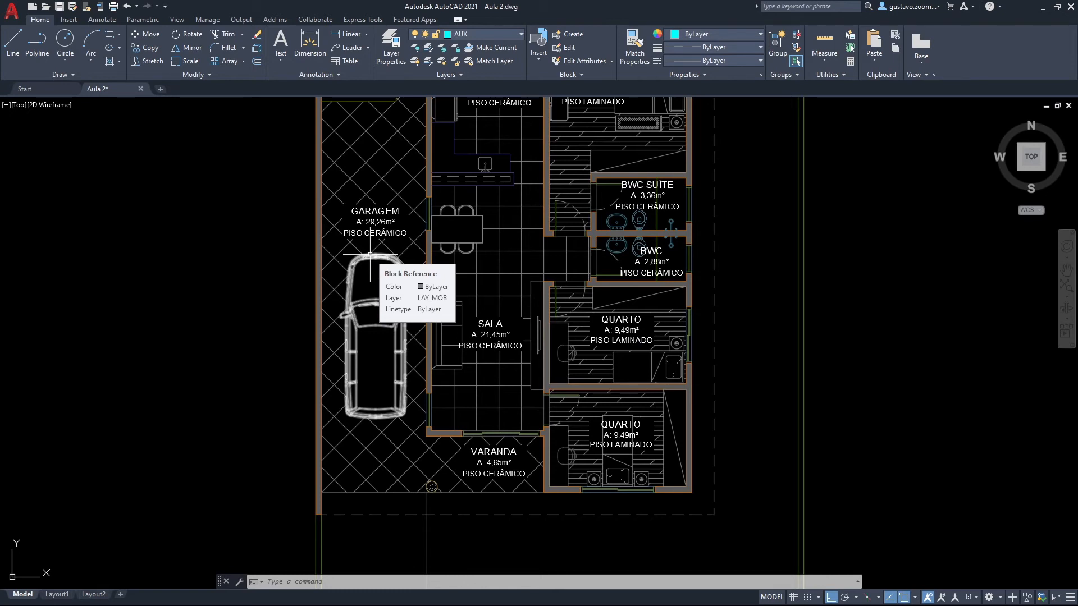
{"action": "scroll", "coordinate": [301, 433], "scroll_direction": "up", "scroll_amount": 4}
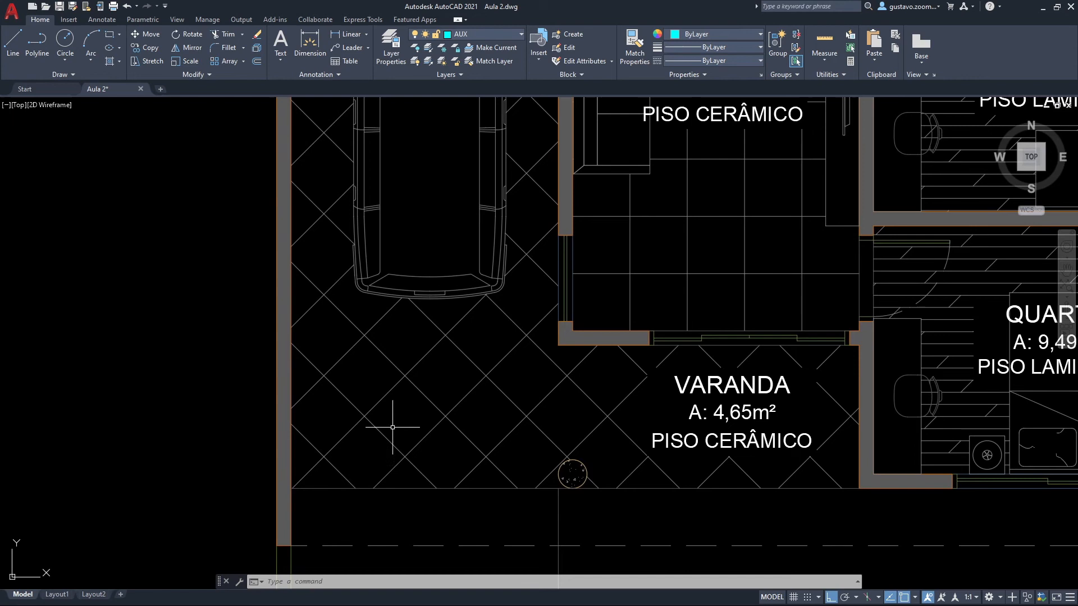
{"action": "left_click", "coordinate": [362, 421]}
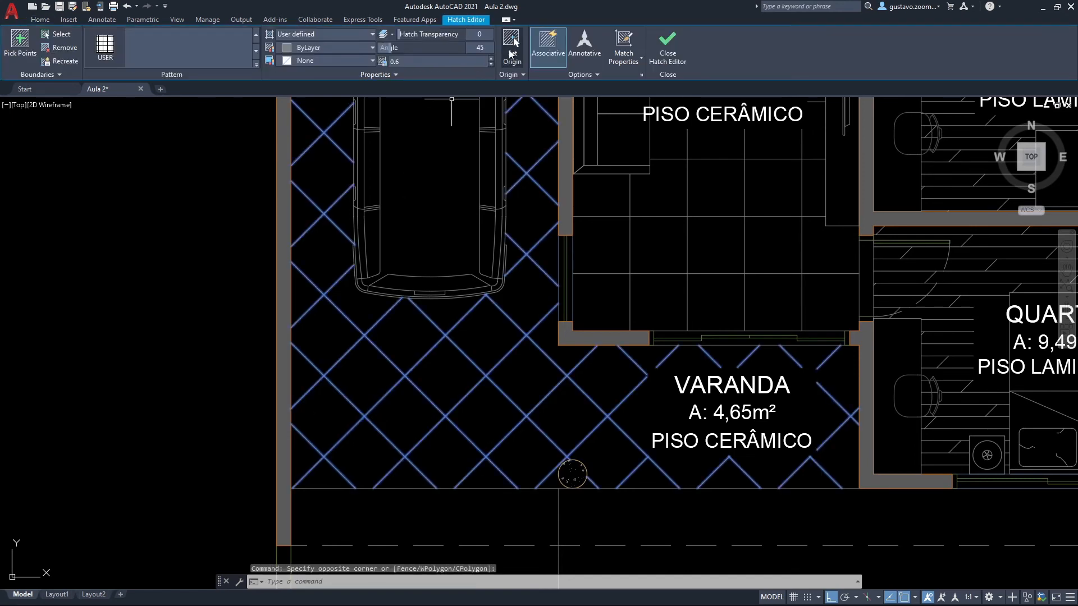
{"action": "left_click", "coordinate": [511, 52]}
{"action": "left_click", "coordinate": [291, 489]}
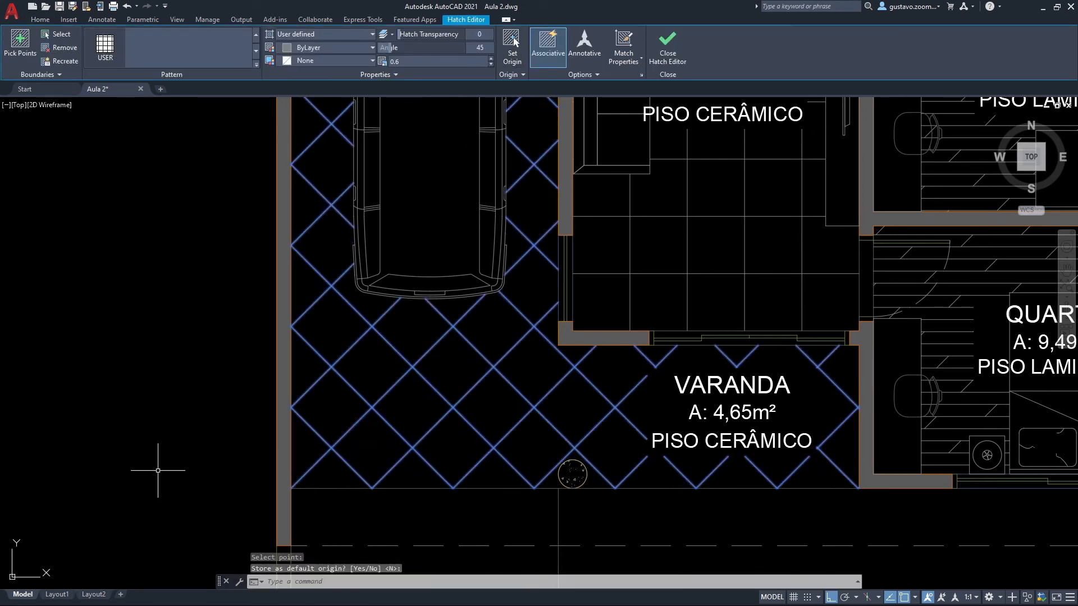
{"action": "key", "text": "Escape"}
{"action": "key", "text": "Escape"}
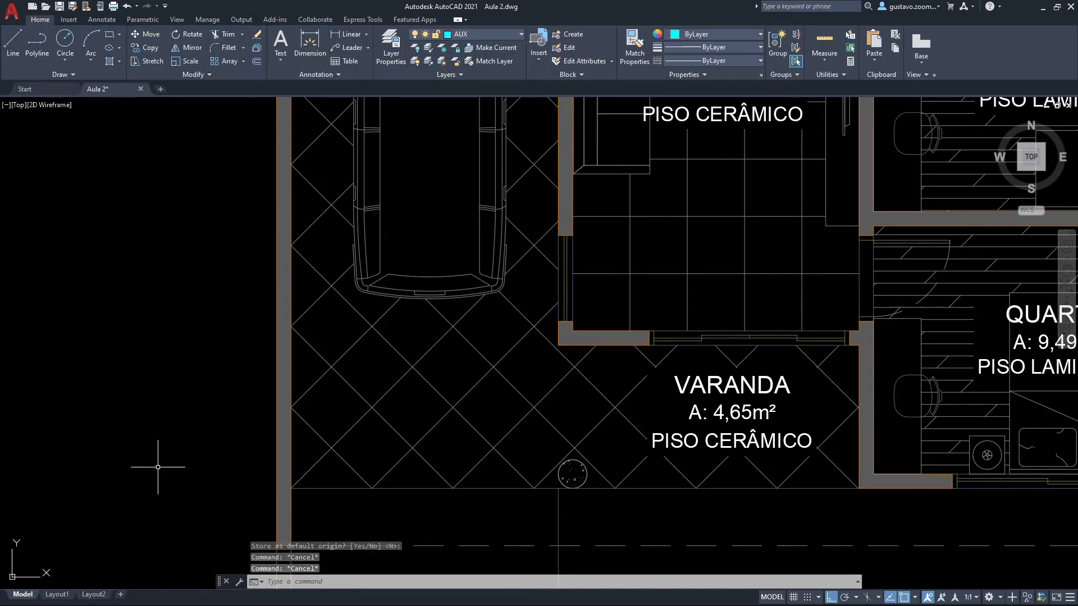
Examine the BWC and BWC SUÍTE ceramic floors and the hatching across the rest of the plan.
{"action": "scroll", "coordinate": [362, 477], "scroll_direction": "down", "scroll_amount": 4}
{"action": "middle_click_drag", "start_coordinate": [459, 304], "coordinate": [430, 359]}
{"action": "middle_click_drag", "start_coordinate": [475, 268], "coordinate": [436, 366]}
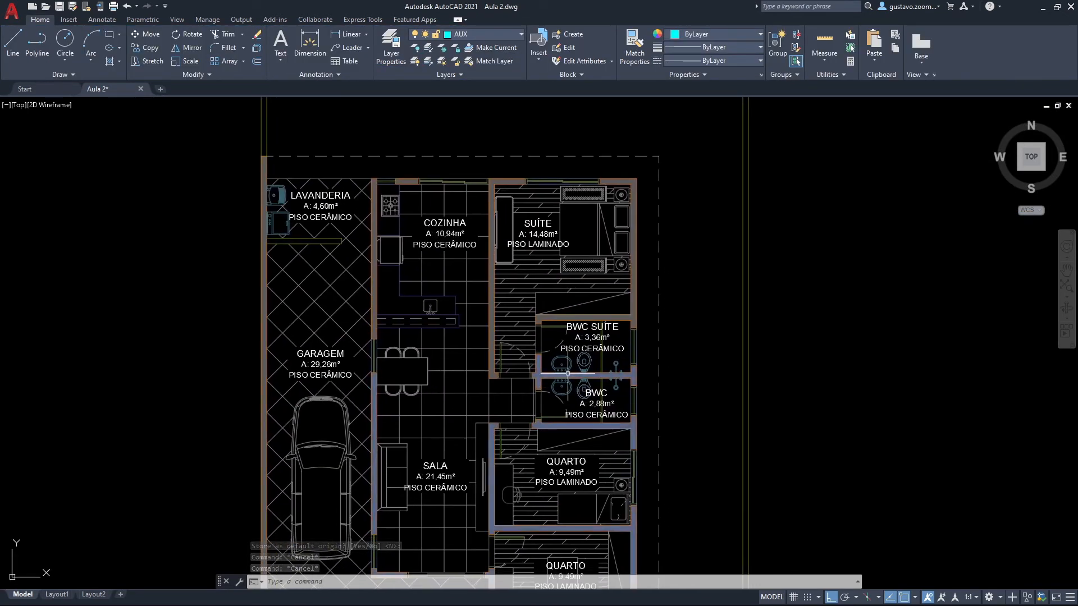
{"action": "scroll", "coordinate": [597, 362], "scroll_direction": "up", "scroll_amount": 4}
{"action": "mouse_move", "coordinate": [634, 348]}
{"action": "middle_mouse_down"}
{"action": "mouse_move", "coordinate": [534, 289]}
{"action": "mouse_move", "coordinate": [517, 240]}
{"action": "middle_mouse_up"}
{"action": "middle_click_drag", "start_coordinate": [508, 313], "coordinate": [337, 293]}
{"action": "scroll", "coordinate": [298, 325], "scroll_direction": "up", "scroll_amount": 2}
{"action": "middle_click_drag", "start_coordinate": [254, 341], "coordinate": [336, 390]}
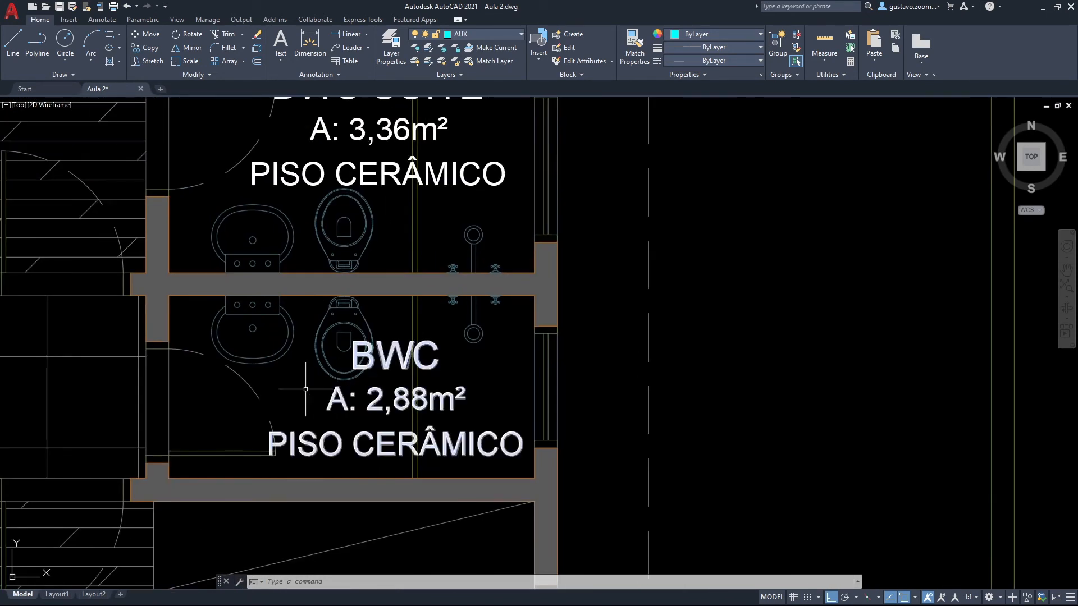
{"action": "scroll", "coordinate": [309, 362], "scroll_direction": "down", "scroll_amount": 6}
{"action": "scroll", "coordinate": [308, 359], "scroll_direction": "up", "scroll_amount": 4}
{"action": "scroll", "coordinate": [293, 328], "scroll_direction": "down", "scroll_amount": 2}
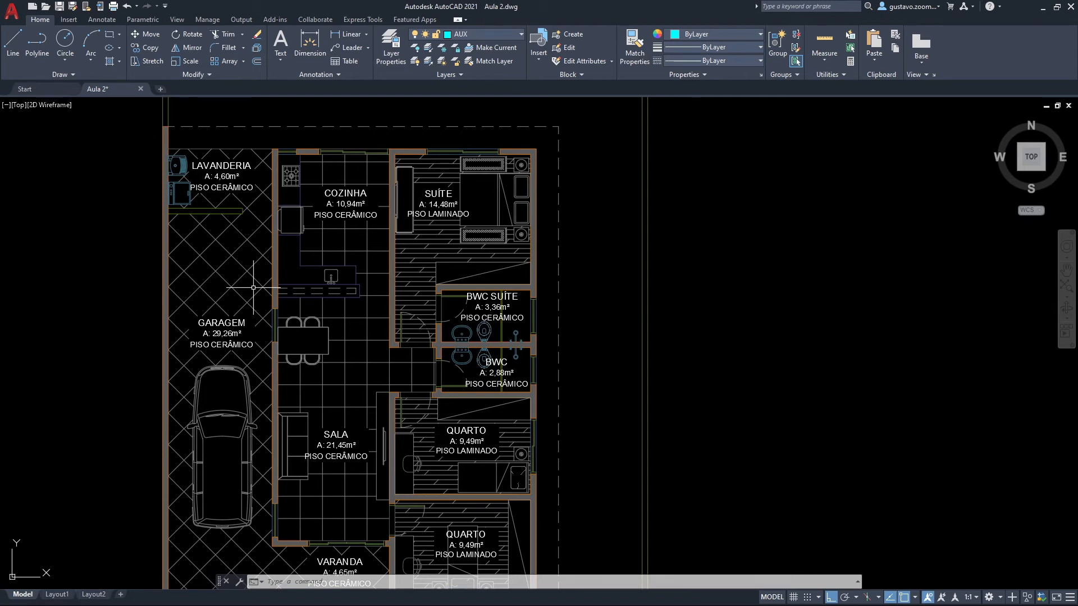
Start a new user-defined double hatch for the BWC with an angle of 0 and a spacing of 0.6.
{"action": "scroll", "coordinate": [497, 364], "scroll_direction": "up", "scroll_amount": 6}
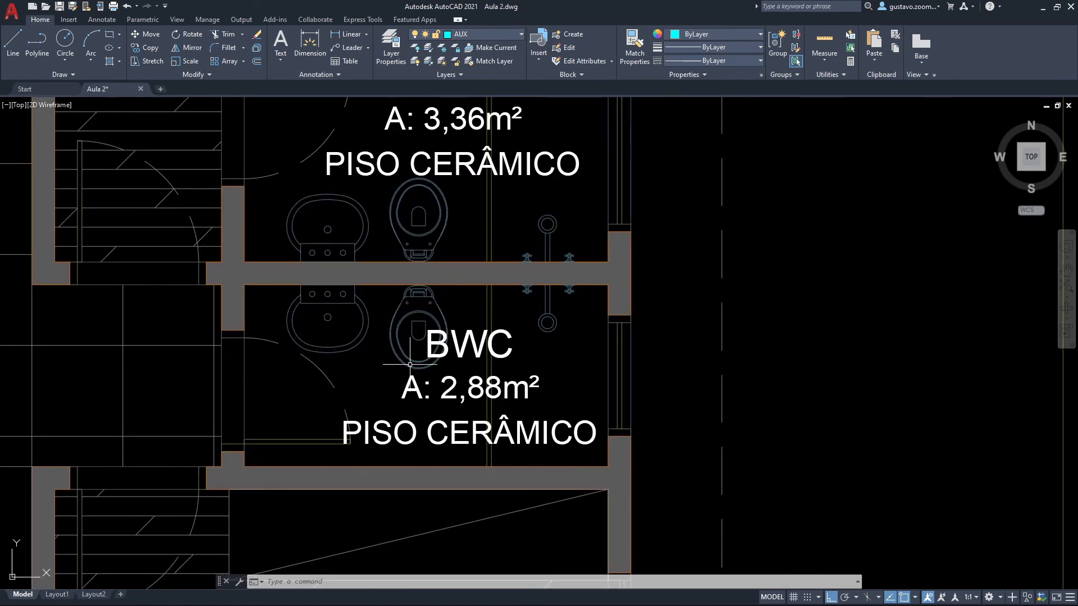
{"action": "key", "text": "space"}
{"action": "key", "text": "Escape"}
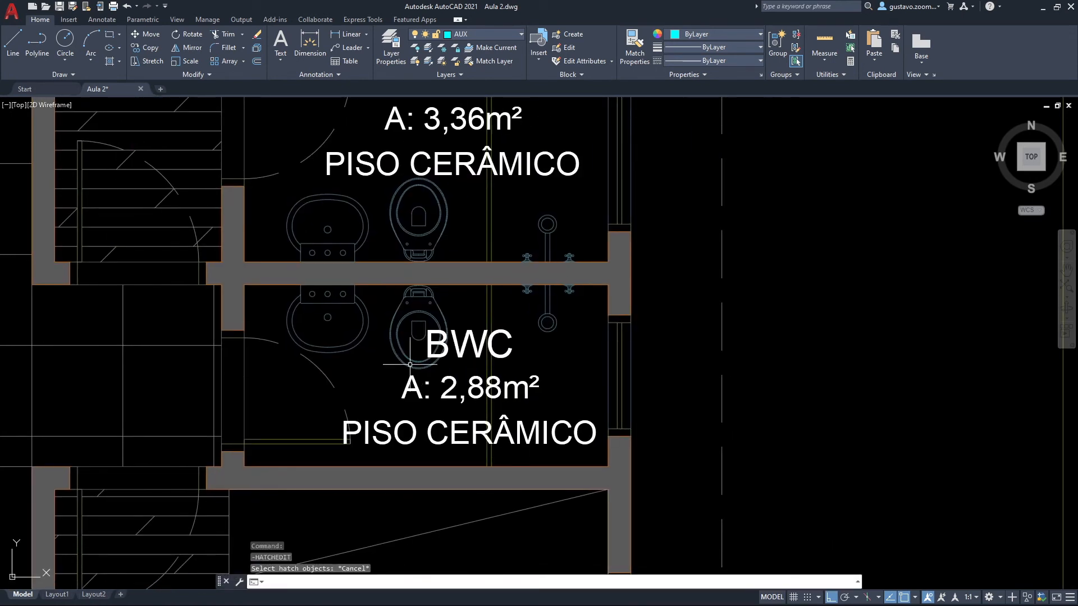
{"action": "type", "text": "h"}
{"action": "key", "text": "space"}
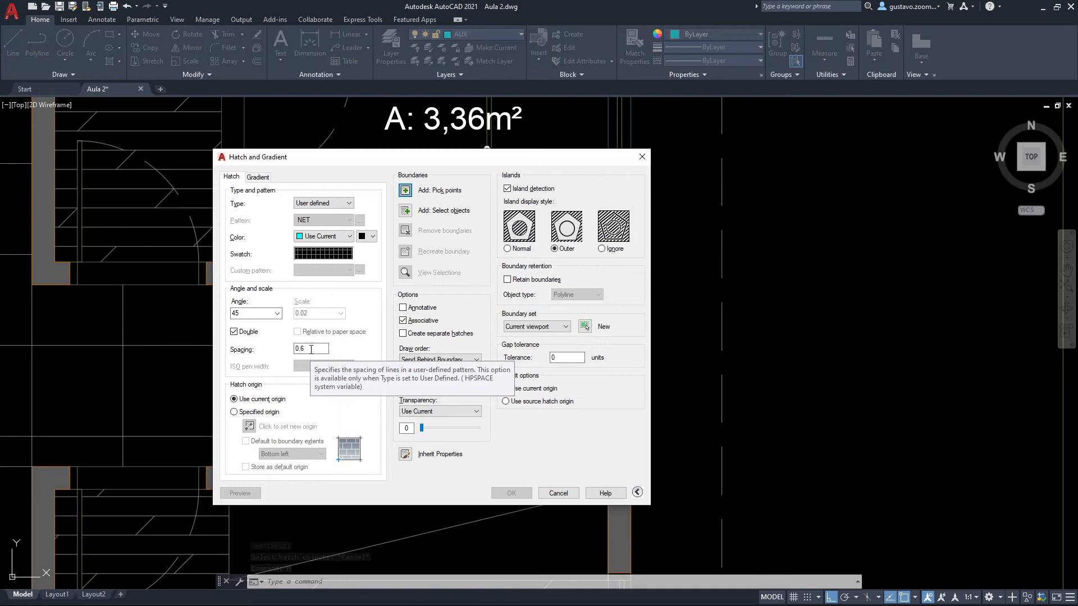
{"action": "left_click", "coordinate": [276, 313]}
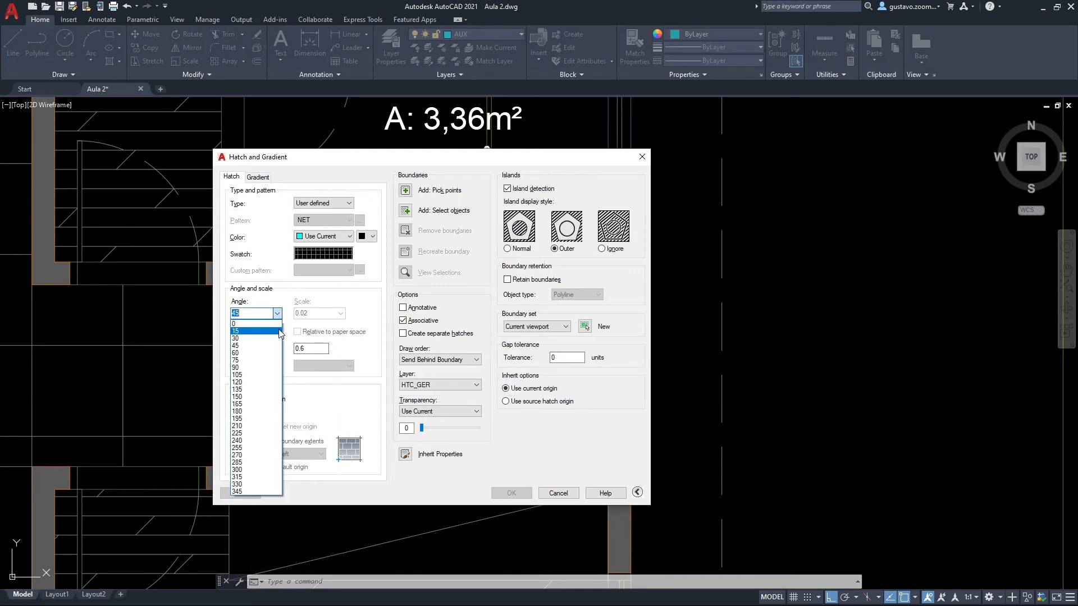
{"action": "left_click", "coordinate": [264, 324]}
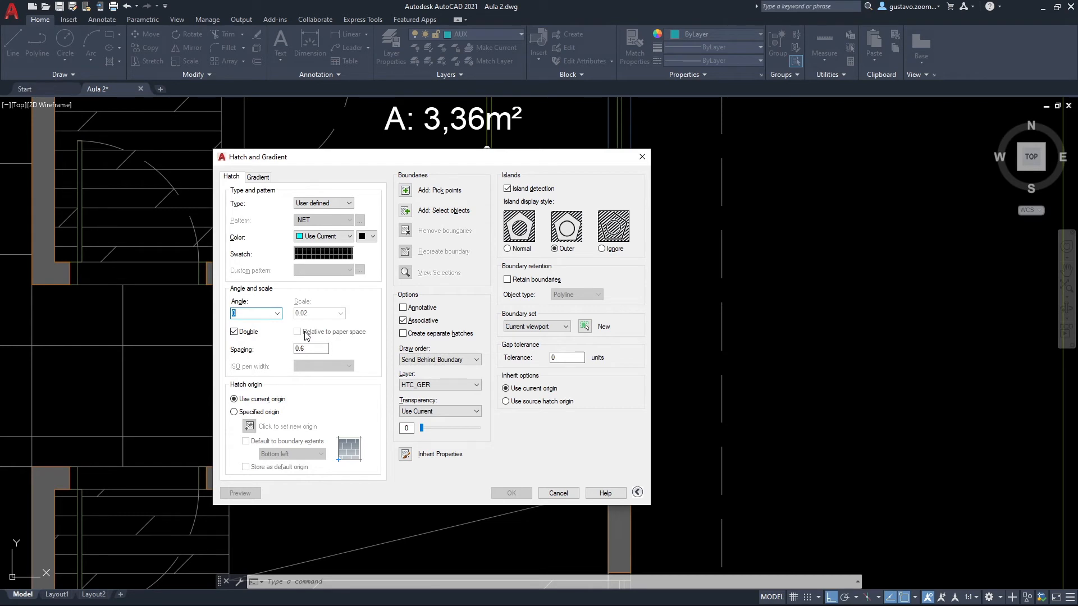
Specify the BWC's lower-left inner wall corner as the new hatch's origin.
{"action": "left_click", "coordinate": [234, 413]}
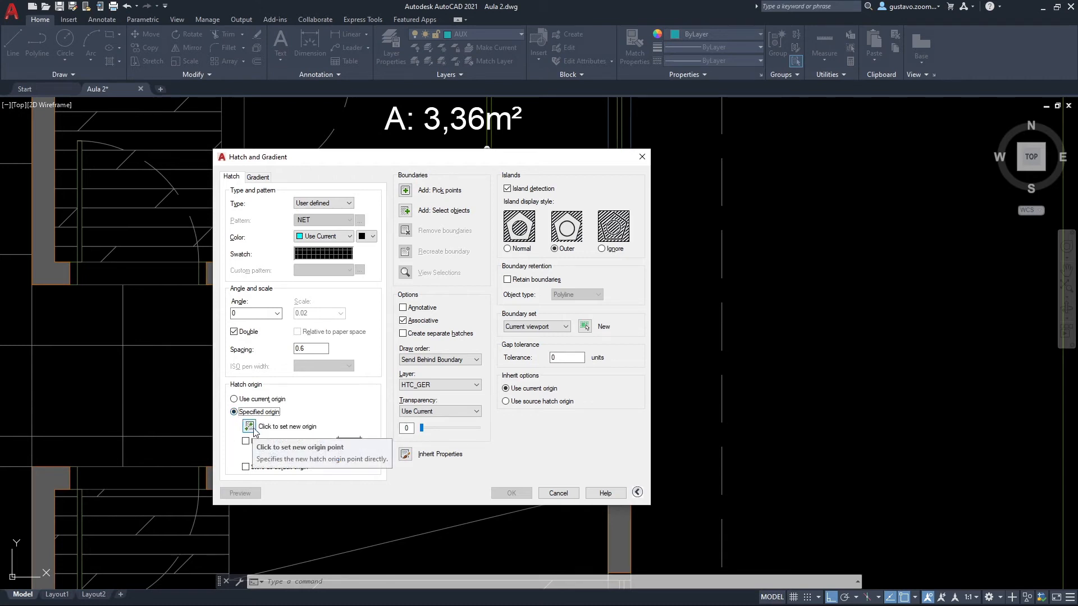
{"action": "left_click", "coordinate": [249, 427]}
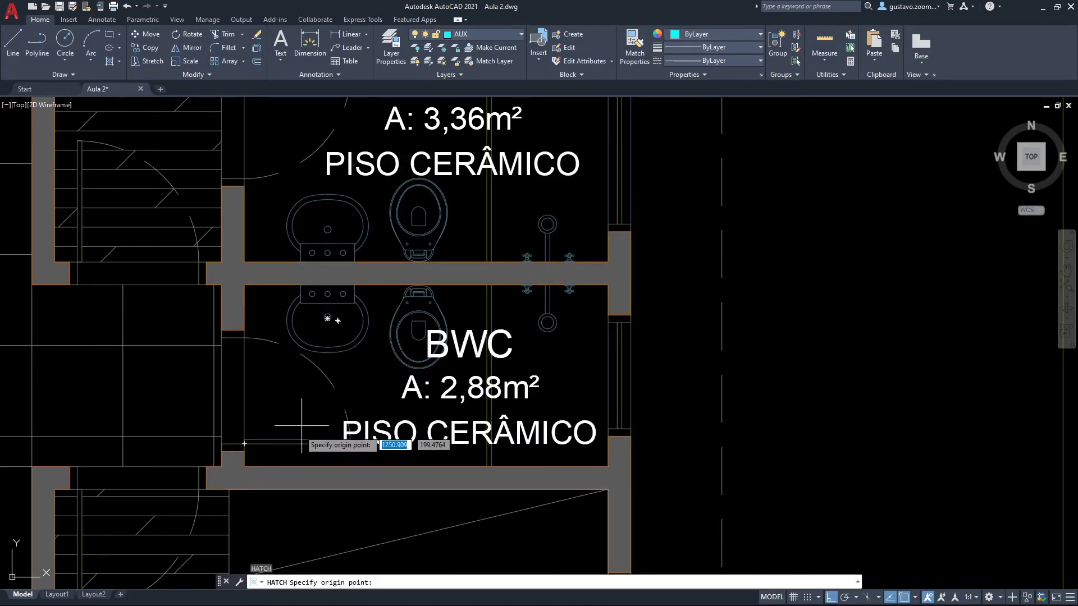
{"action": "left_click", "coordinate": [245, 466]}
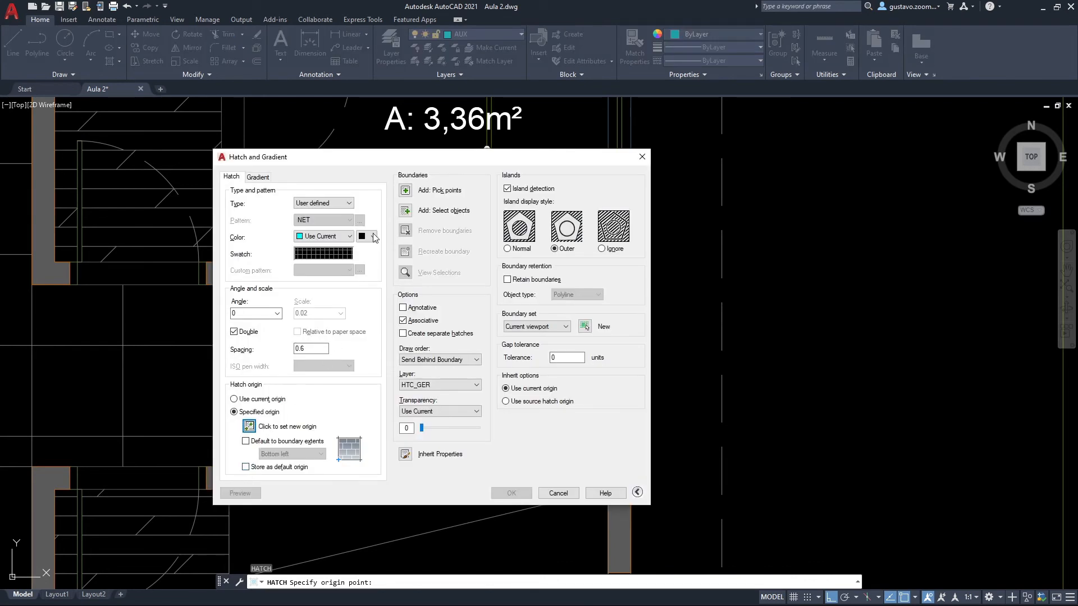
Fill the BWC floor with the tile hatch, including the area behind the door swing and the shower area.
{"action": "left_click", "coordinate": [406, 192]}
{"action": "left_click", "coordinate": [273, 309]}
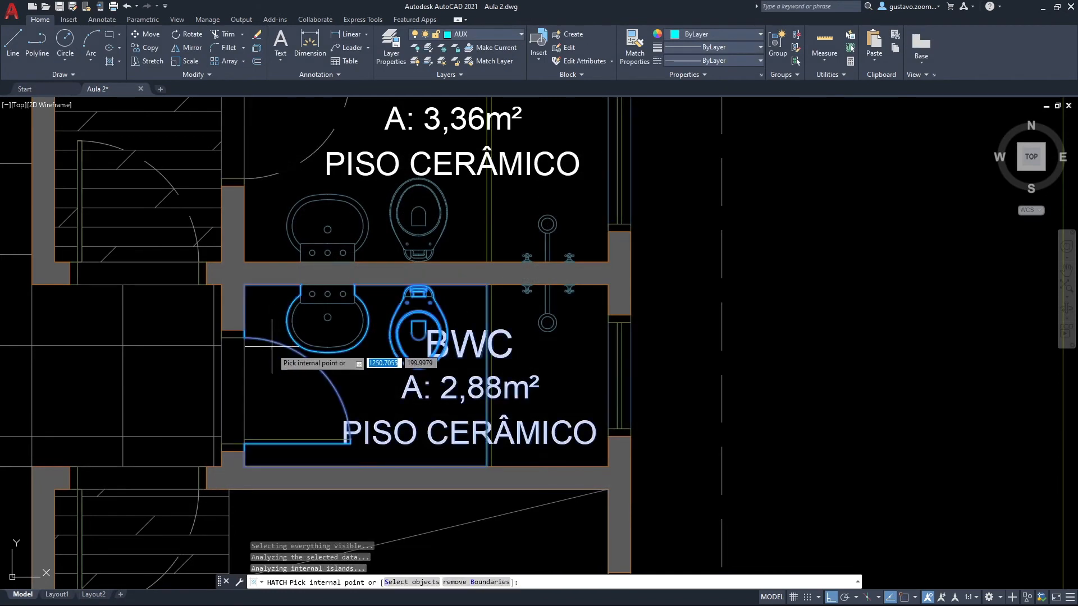
{"action": "left_click", "coordinate": [273, 367]}
{"action": "left_click", "coordinate": [537, 353]}
{"action": "key", "text": "Return"}
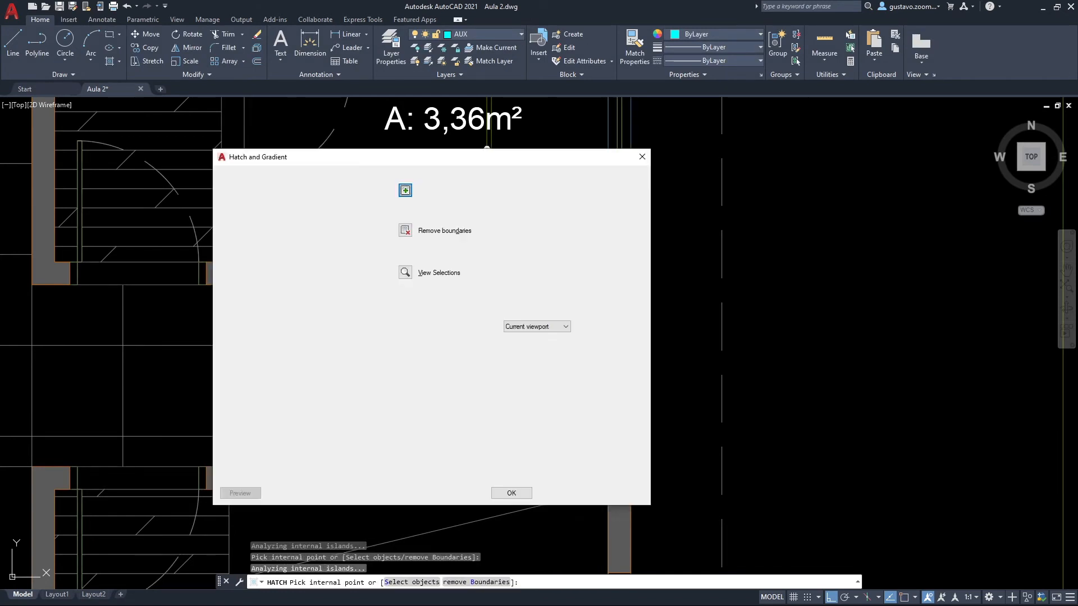
{"action": "key", "text": "Return"}
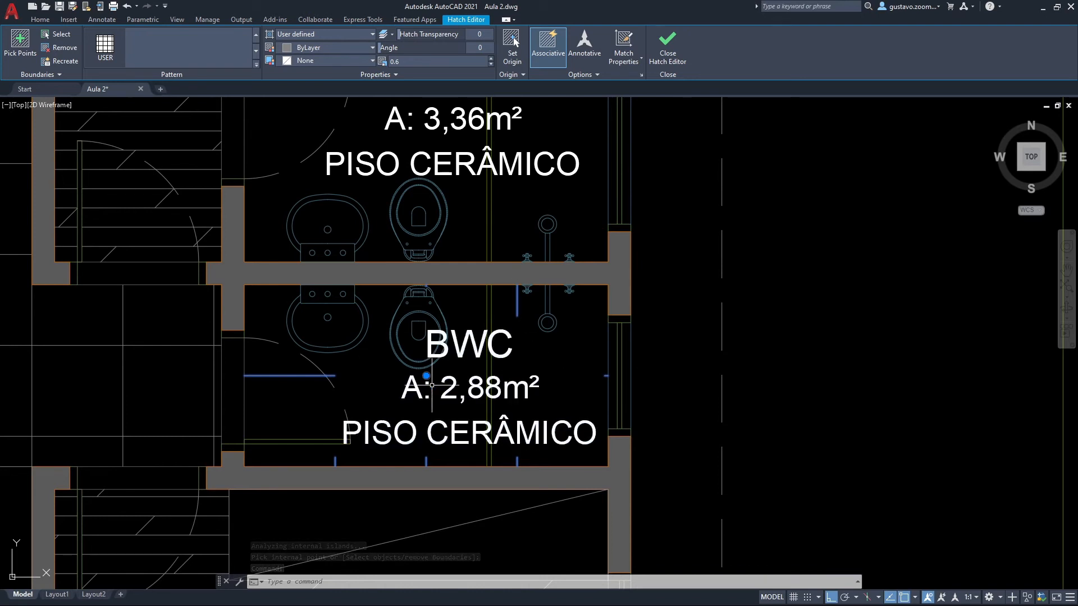
Remove the room label's text boundary from the BWC floor hatch.
{"action": "scroll", "coordinate": [438, 350], "scroll_direction": "up", "scroll_amount": 2}
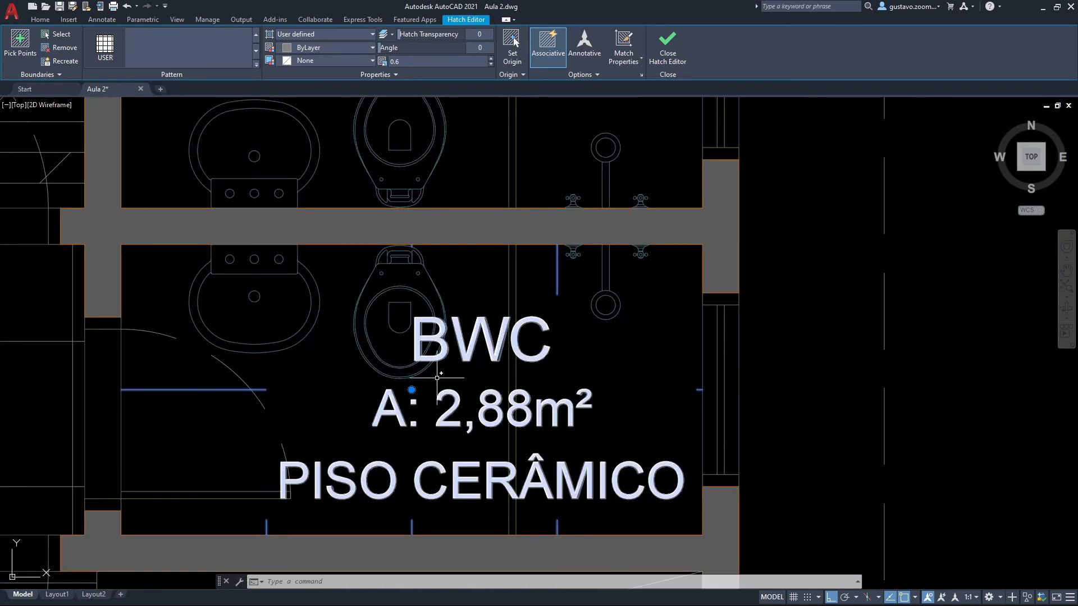
{"action": "scroll", "coordinate": [524, 414], "scroll_direction": "down", "scroll_amount": 4}
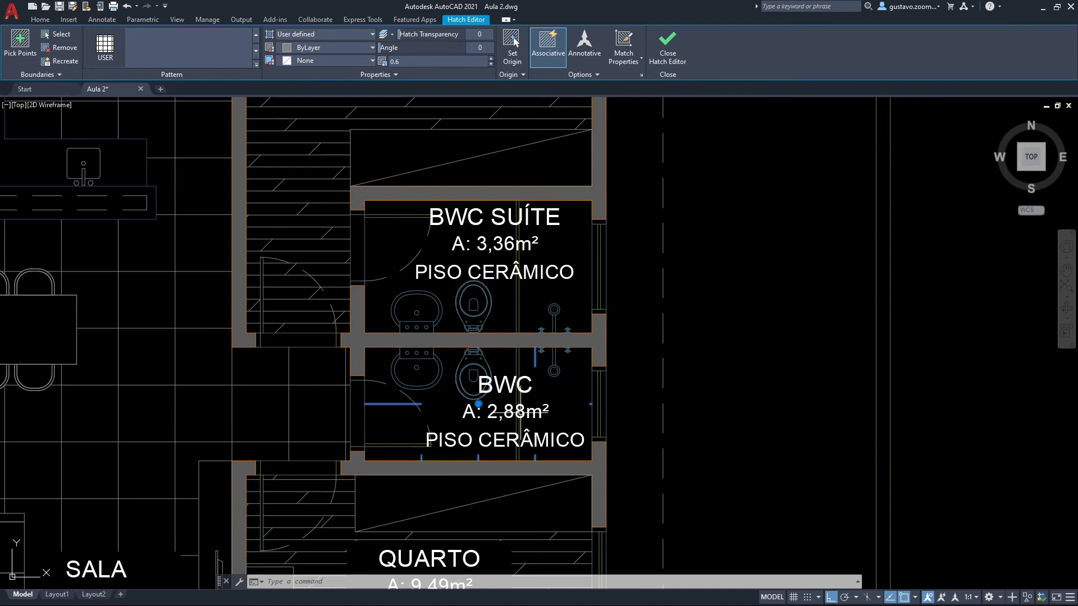
{"action": "scroll", "coordinate": [516, 403], "scroll_direction": "up", "scroll_amount": 2}
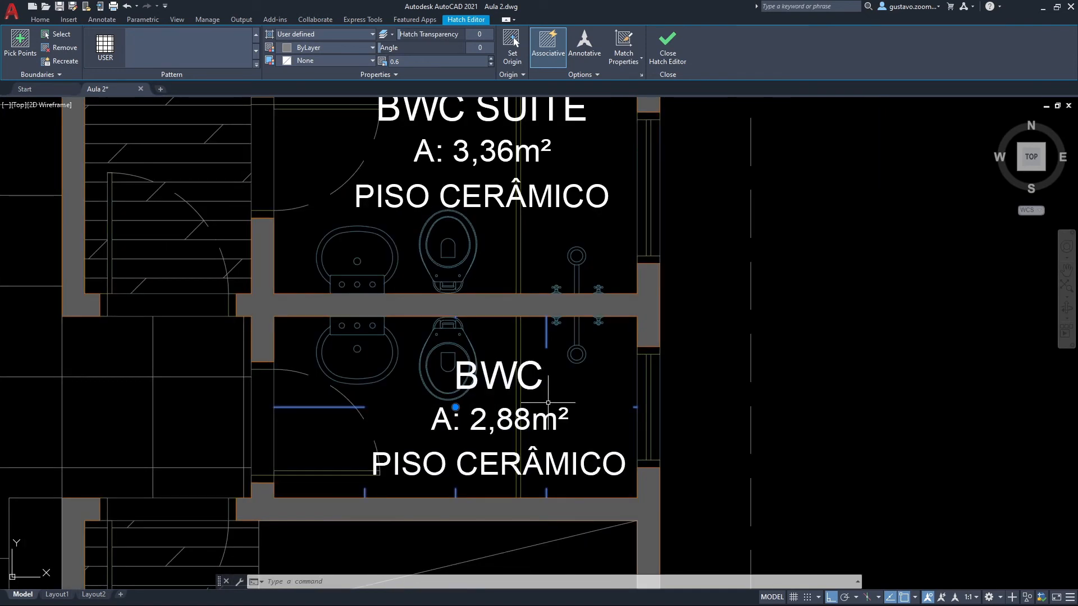
{"action": "key", "text": "Escape"}
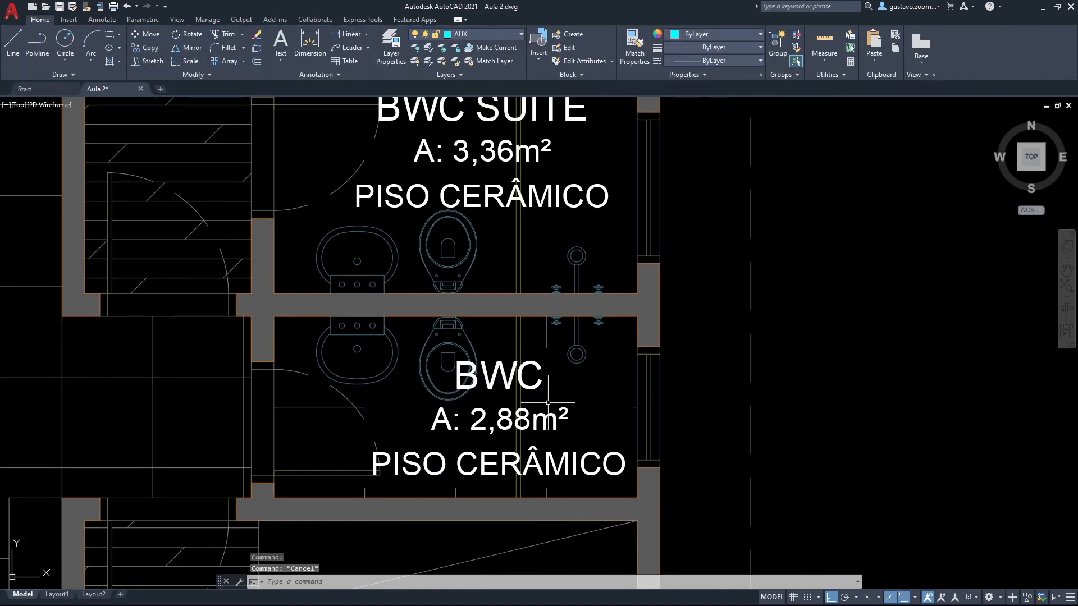
{"action": "left_click", "coordinate": [316, 407]}
{"action": "left_click", "coordinate": [63, 51]}
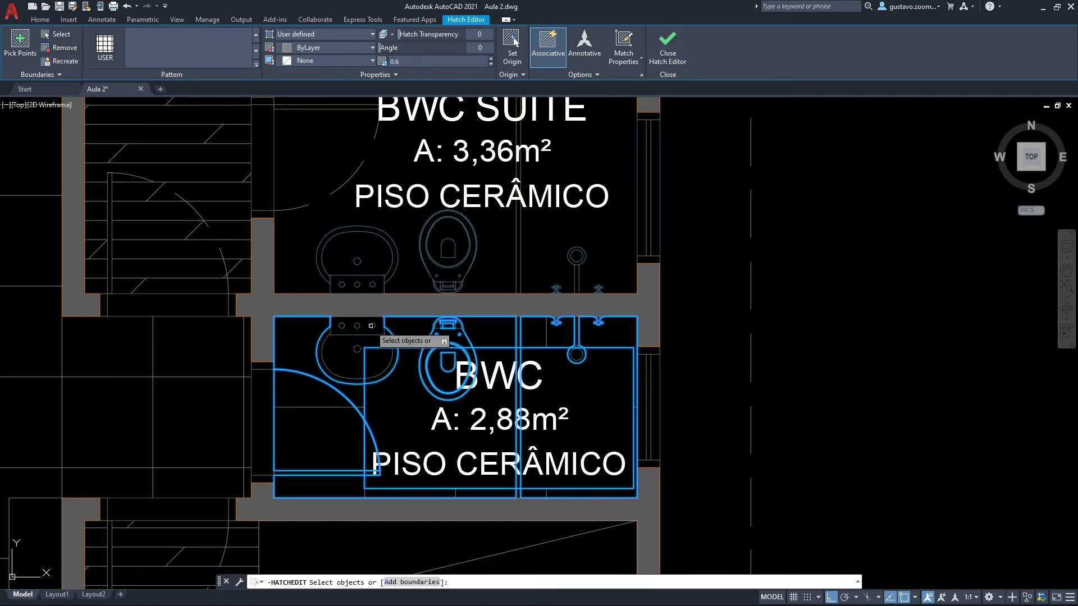
{"action": "left_click", "coordinate": [363, 413]}
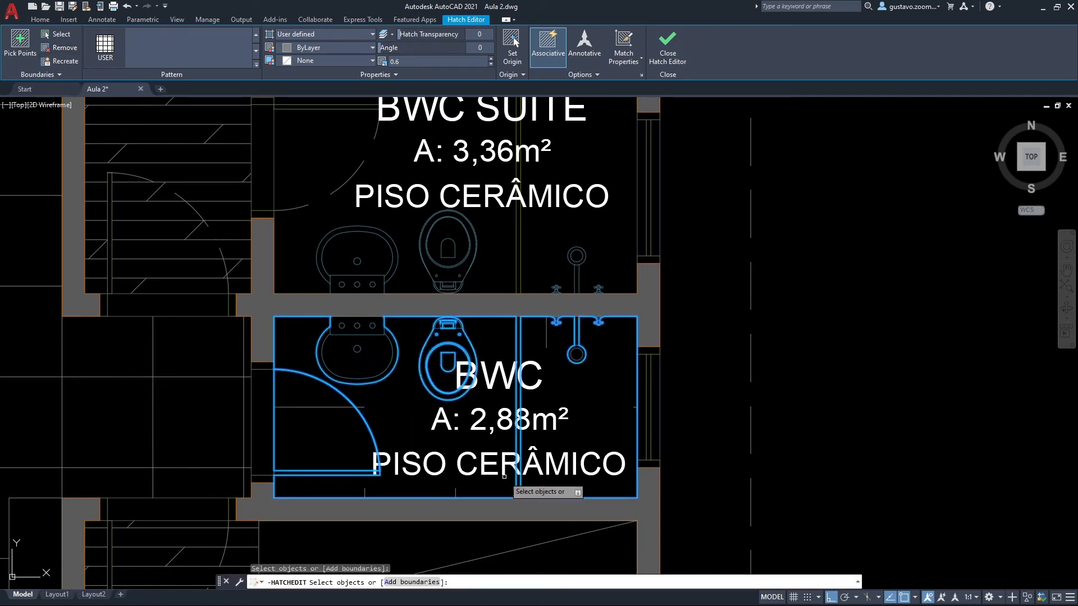
{"action": "key", "text": "Return"}
{"action": "key", "text": "Escape"}
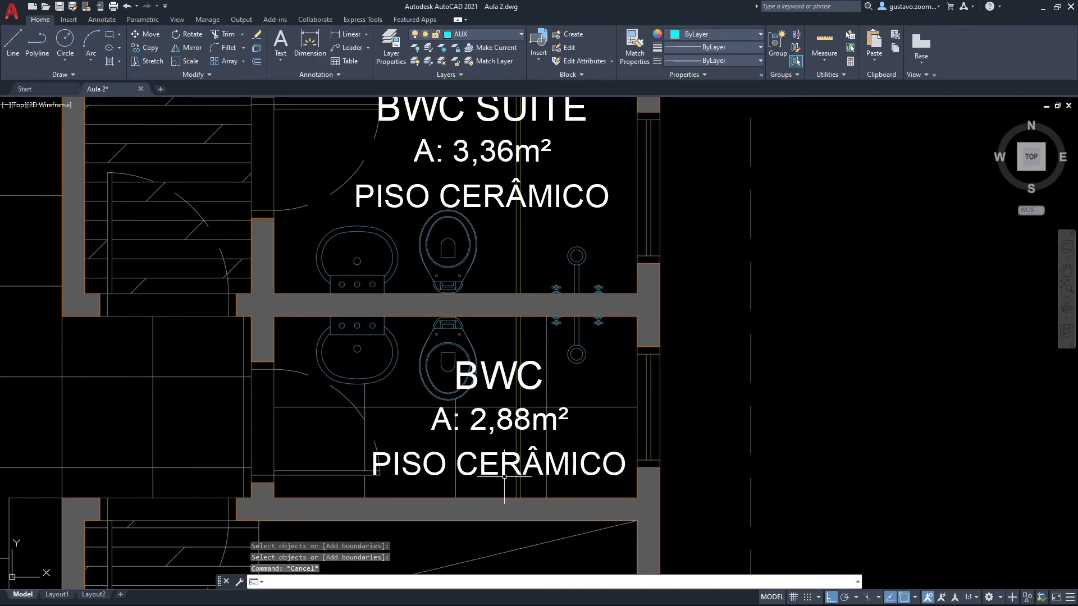
Start a new hatch for the BWC SUÍTE and specify the room's upper-left inner wall corner as its origin.
{"action": "scroll", "coordinate": [504, 477], "scroll_direction": "up", "scroll_amount": 4}
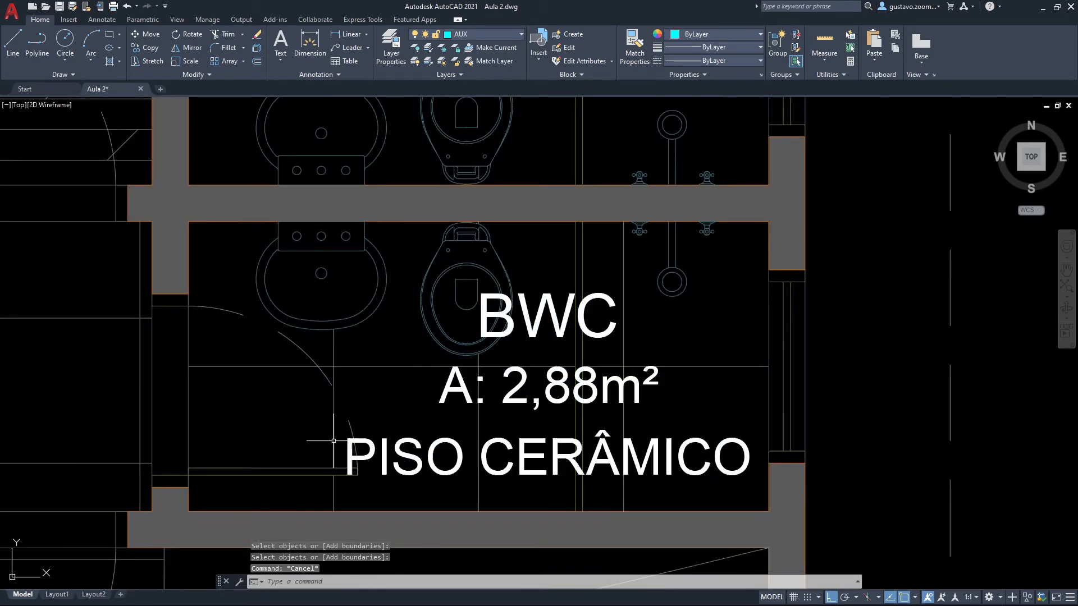
{"action": "scroll", "coordinate": [472, 125], "scroll_direction": "down", "scroll_amount": 2}
{"action": "scroll", "coordinate": [279, 293], "scroll_direction": "up", "scroll_amount": 2}
{"action": "scroll", "coordinate": [248, 315], "scroll_direction": "down", "scroll_amount": 2}
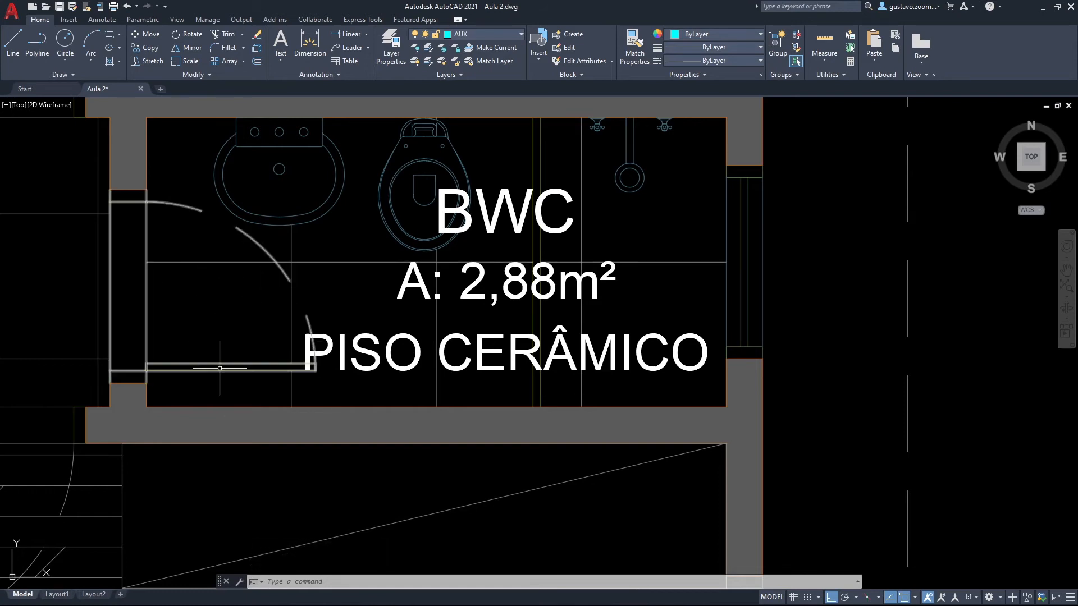
{"action": "scroll", "coordinate": [258, 336], "scroll_direction": "down", "scroll_amount": 2}
{"action": "middle_click_drag", "start_coordinate": [284, 238], "coordinate": [340, 398]}
{"action": "mouse_move", "coordinate": [371, 263]}
{"action": "middle_mouse_down"}
{"action": "mouse_move", "coordinate": [356, 325]}
{"action": "mouse_move", "coordinate": [368, 336]}
{"action": "middle_mouse_up"}
{"action": "scroll", "coordinate": [369, 306], "scroll_direction": "up", "scroll_amount": 2}
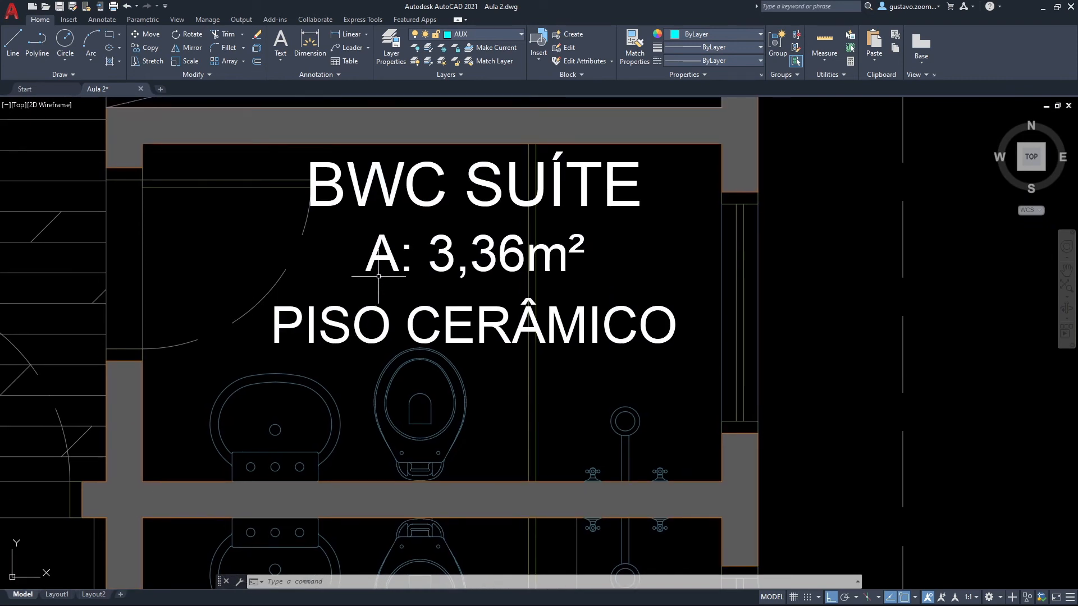
{"action": "type", "text": "h"}
{"action": "key", "text": "Return"}
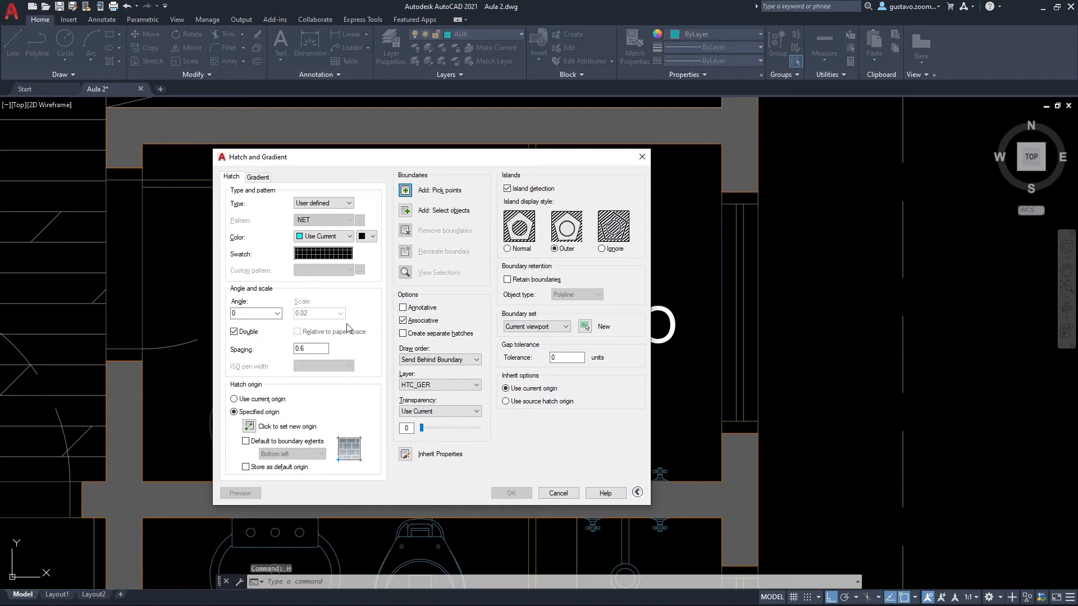
{"action": "left_click", "coordinate": [250, 426]}
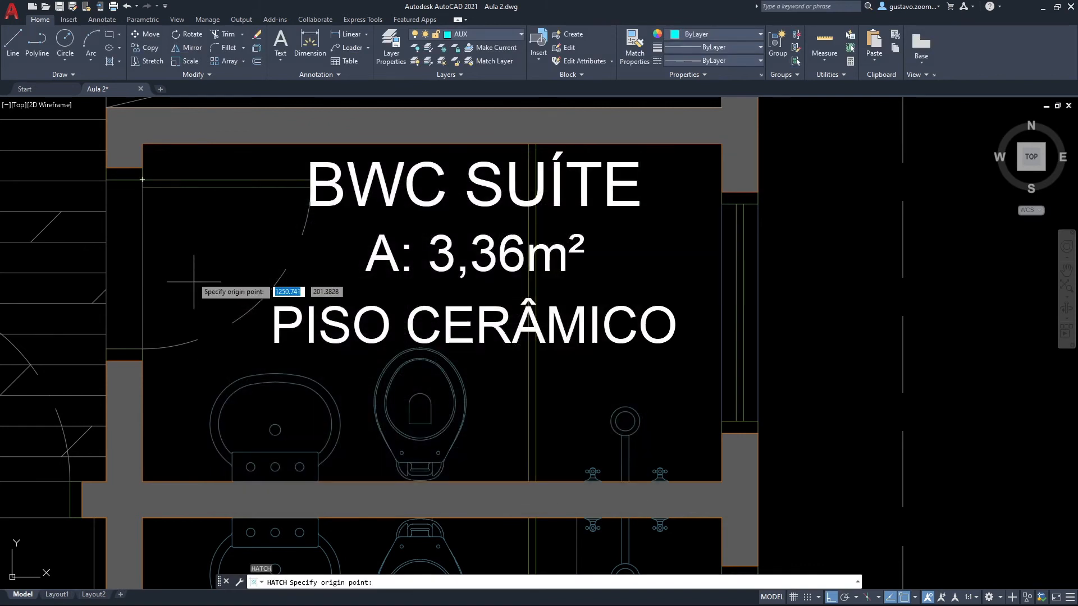
{"action": "left_click", "coordinate": [143, 144]}
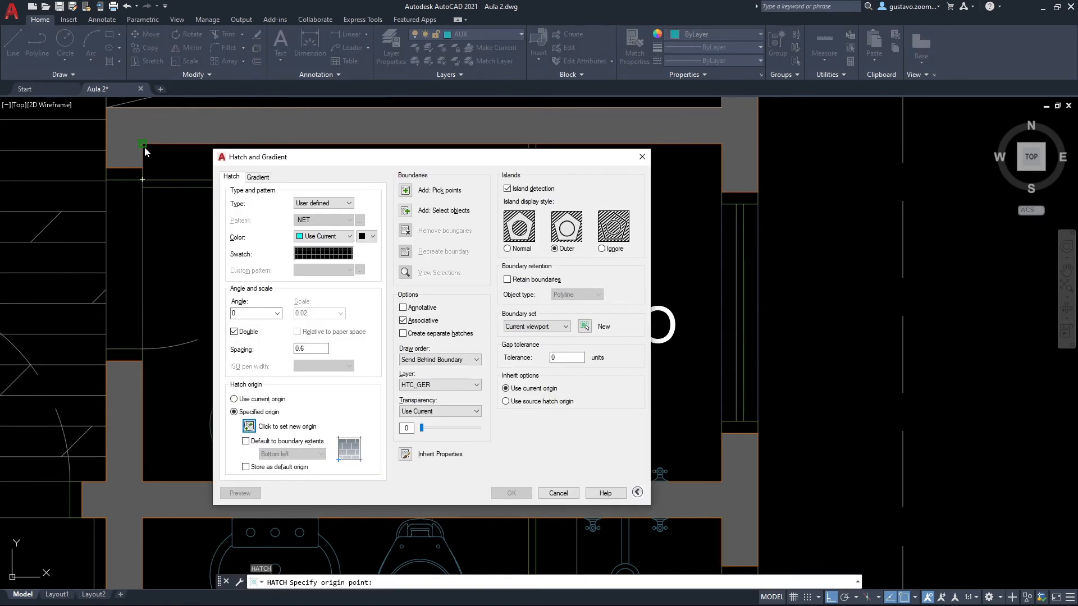
Fill the BWC SUÍTE floor with the tile hatch, including the area beside the door, the door swing and the shower area.
{"action": "left_click", "coordinate": [404, 191]}
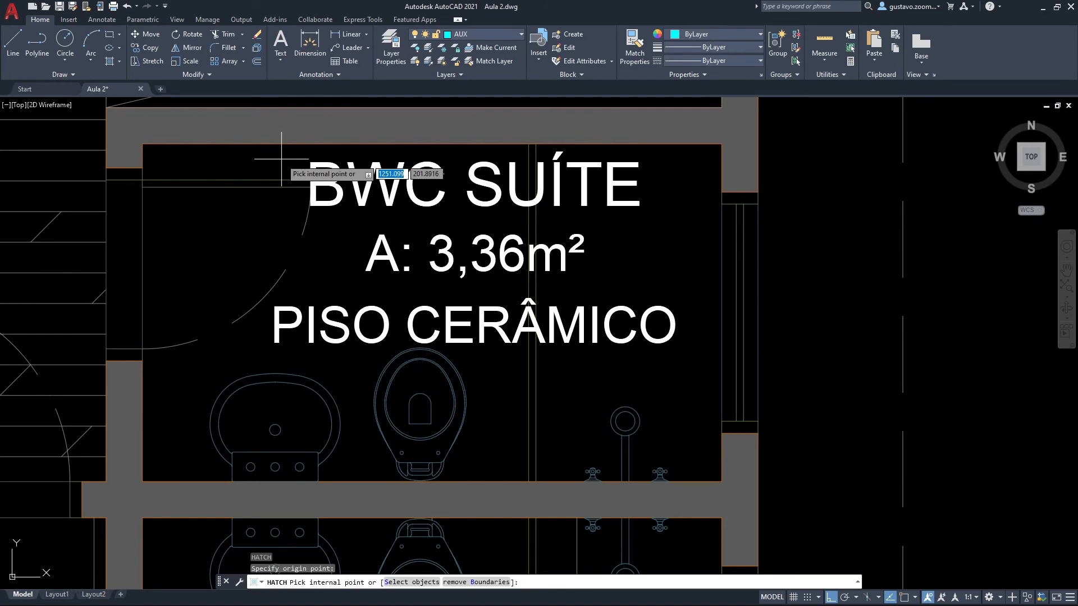
{"action": "left_click", "coordinate": [281, 159]}
{"action": "left_click", "coordinate": [256, 216]}
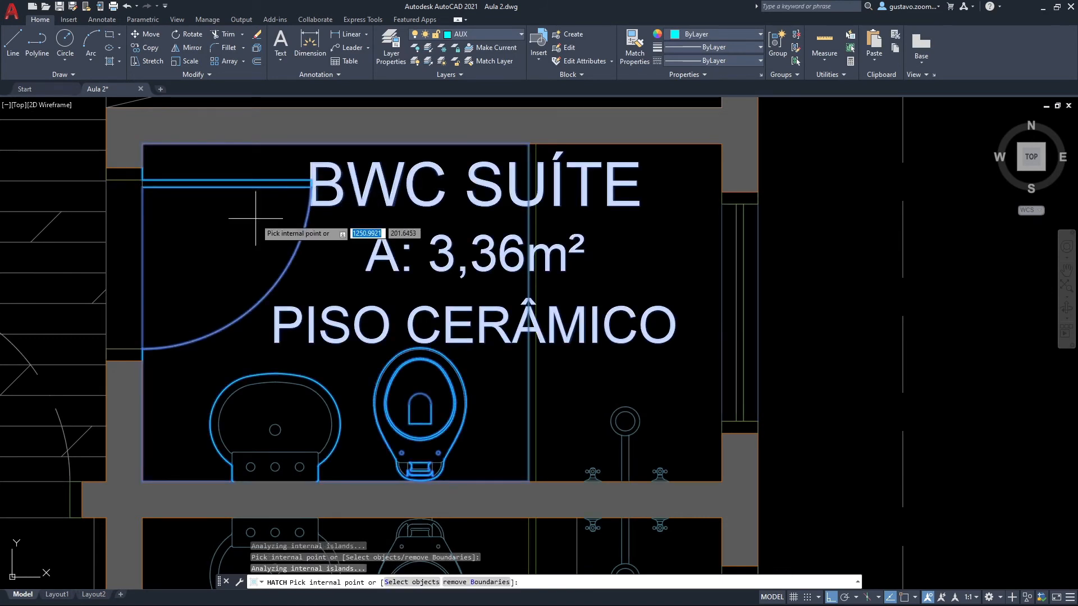
{"action": "left_click", "coordinate": [607, 378]}
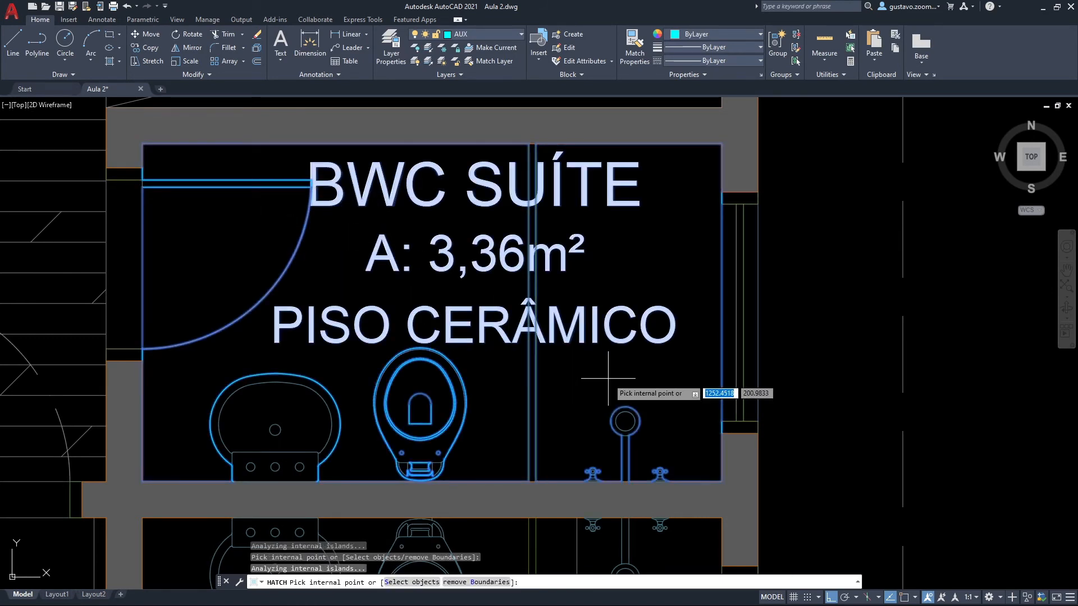
{"action": "key", "text": "Return"}
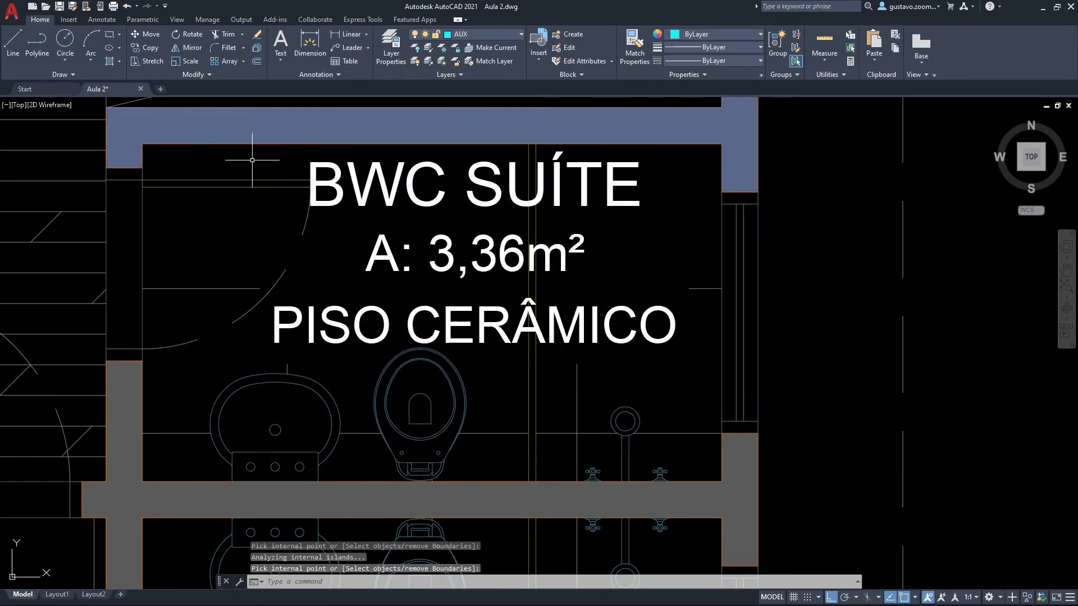
Remove the room label's text boundary from the BWC SUÍTE floor hatch.
{"action": "left_click", "coordinate": [202, 290]}
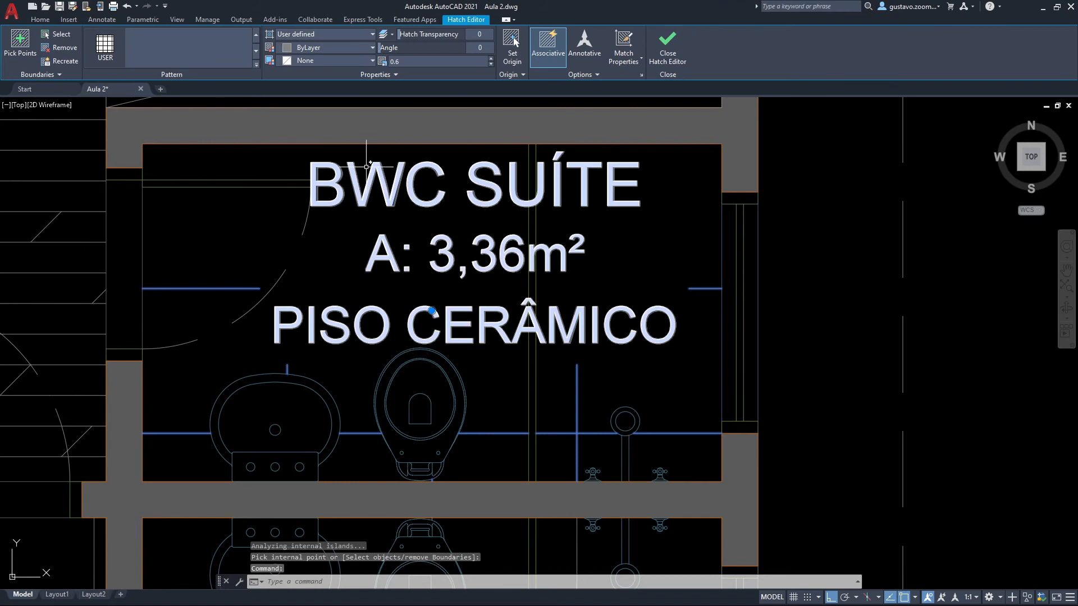
{"action": "left_click", "coordinate": [65, 48]}
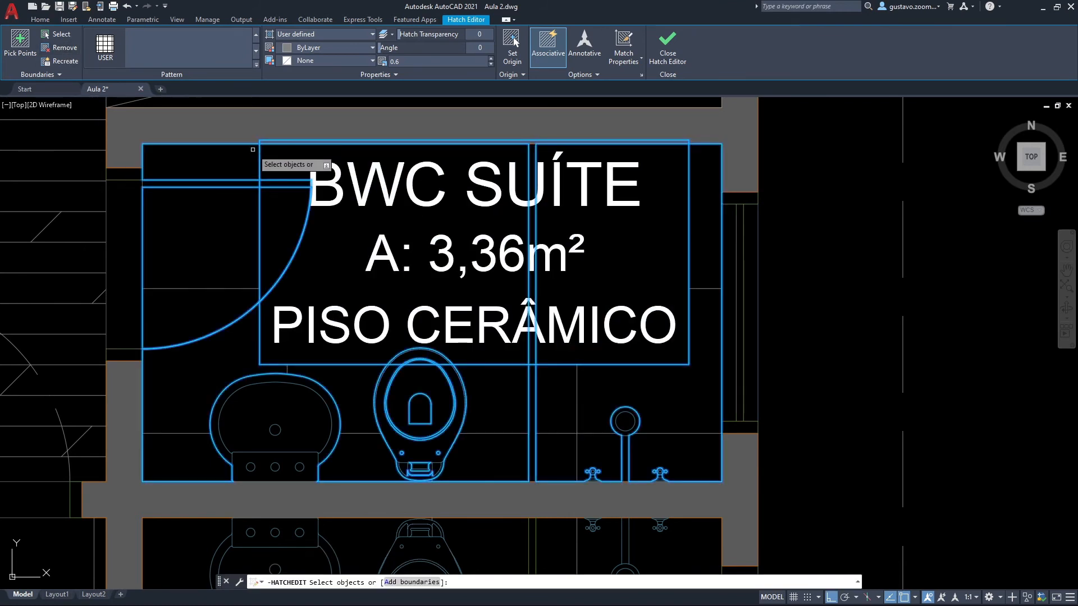
{"action": "left_click", "coordinate": [261, 160]}
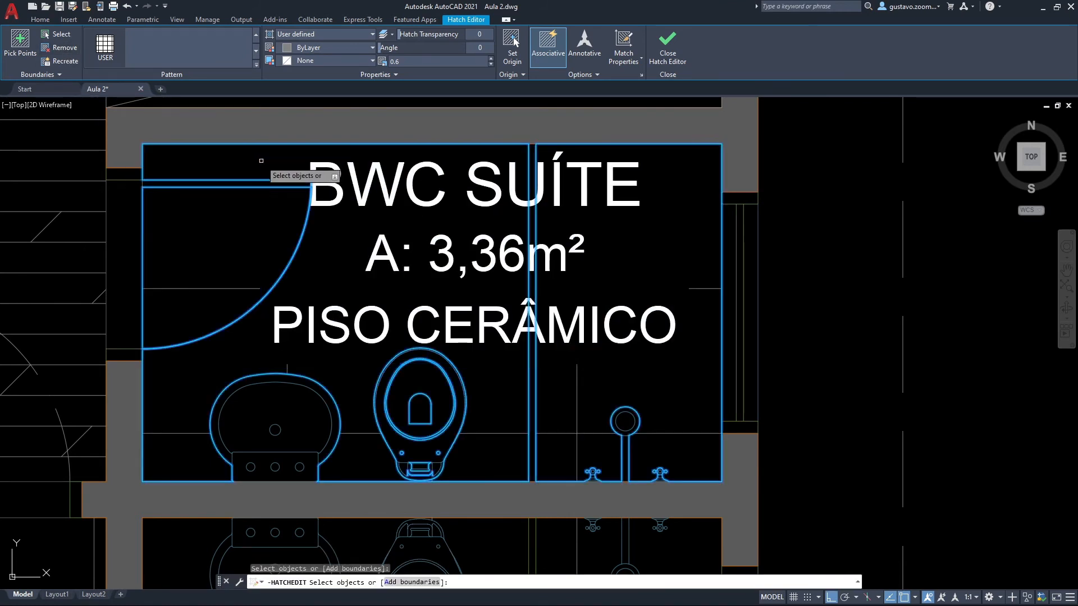
{"action": "key", "text": "Return"}
{"action": "key", "text": "Escape"}
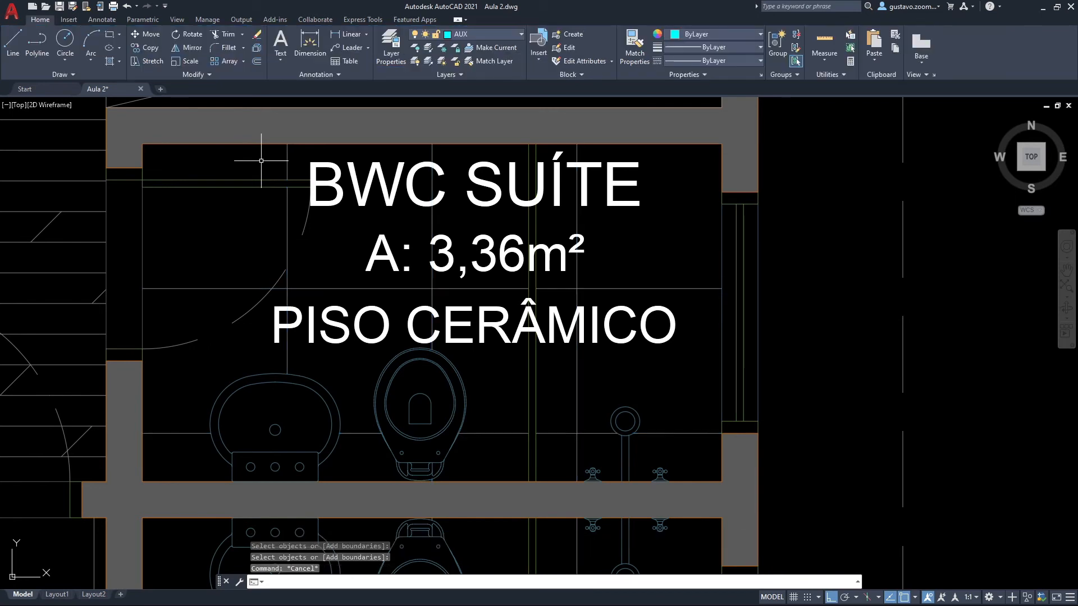
Review the hatched bathrooms and the whole floor plan, including the unhatched surroundings up to the plot boundary.
{"action": "scroll", "coordinate": [303, 241], "scroll_direction": "down", "scroll_amount": 2}
{"action": "scroll", "coordinate": [323, 258], "scroll_direction": "down", "scroll_amount": 2}
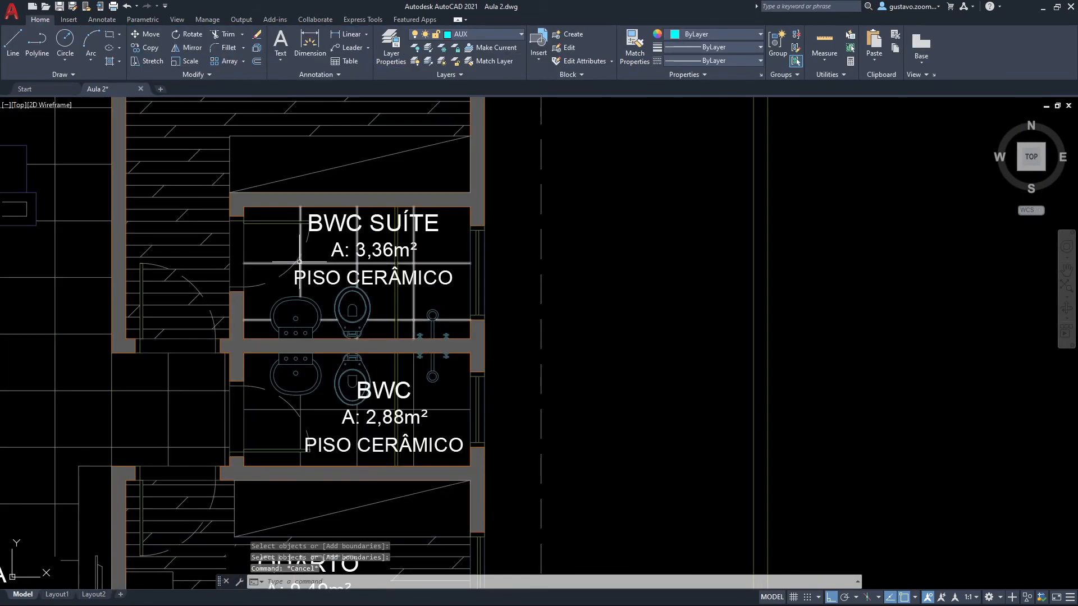
{"action": "scroll", "coordinate": [329, 279], "scroll_direction": "down", "scroll_amount": 3}
{"action": "scroll", "coordinate": [483, 303], "scroll_direction": "up", "scroll_amount": 3}
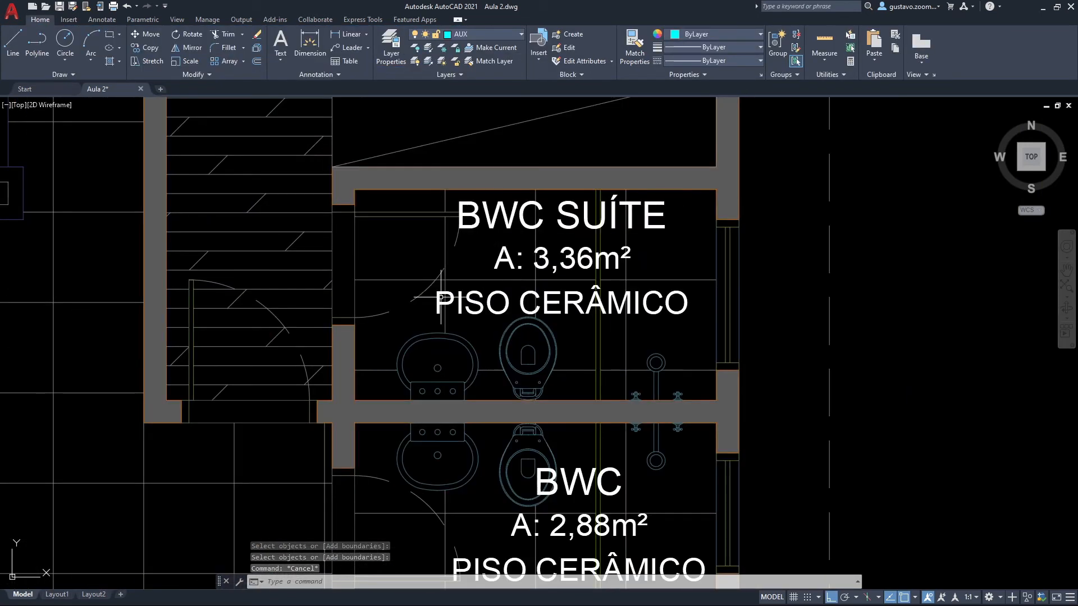
{"action": "scroll", "coordinate": [441, 291], "scroll_direction": "down", "scroll_amount": 3}
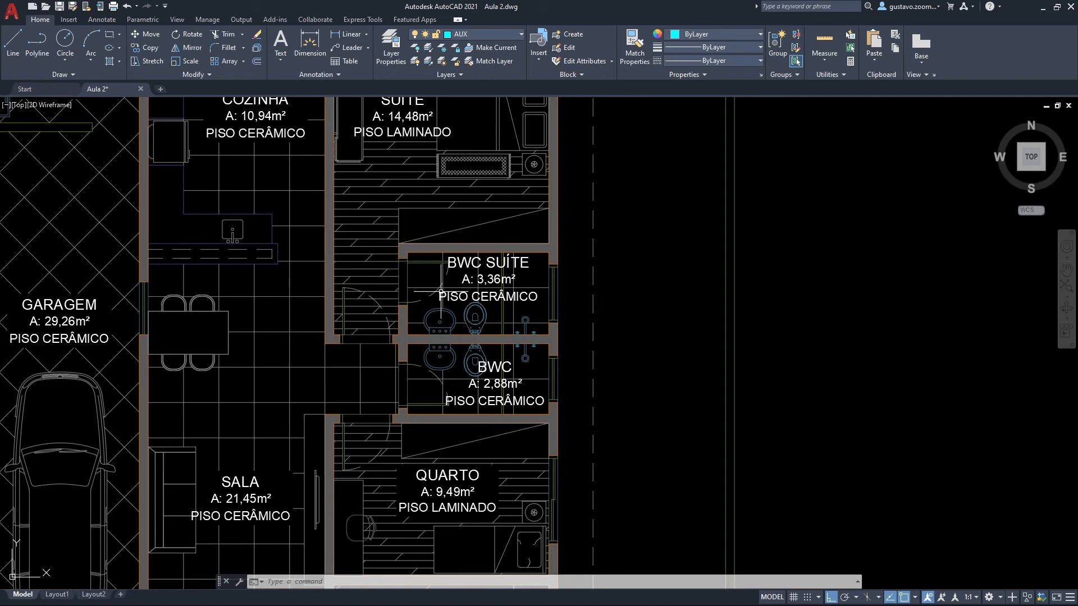
{"action": "scroll", "coordinate": [441, 292], "scroll_direction": "down", "scroll_amount": 3}
{"action": "mouse_move", "coordinate": [359, 435]}
{"action": "middle_mouse_down"}
{"action": "mouse_move", "coordinate": [375, 229]}
{"action": "mouse_move", "coordinate": [391, 176]}
{"action": "middle_mouse_up"}
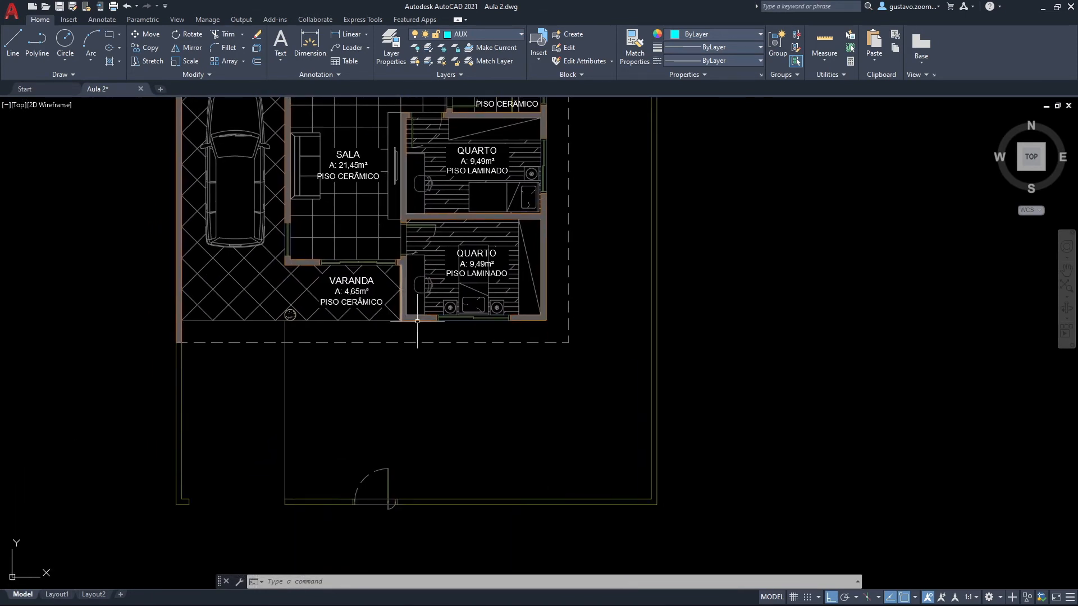
{"action": "middle_click_drag", "start_coordinate": [462, 343], "coordinate": [361, 416]}
{"action": "scroll", "coordinate": [376, 398], "scroll_direction": "down", "scroll_amount": 2}
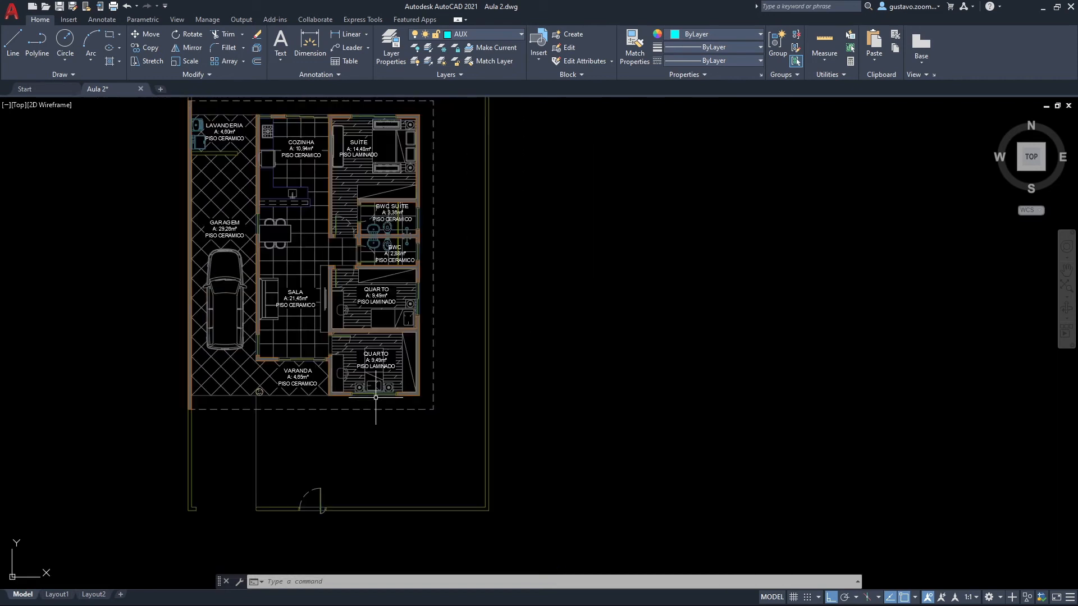
{"action": "middle_click_drag", "start_coordinate": [421, 344], "coordinate": [426, 382]}
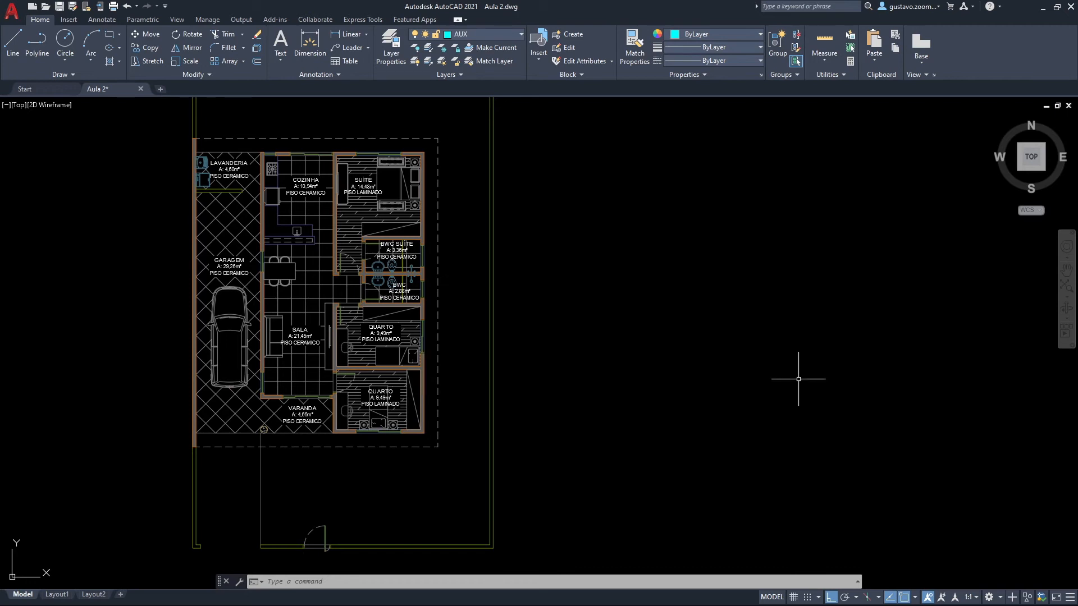
{"action": "middle_click_drag", "start_coordinate": [801, 373], "coordinate": [806, 397]}
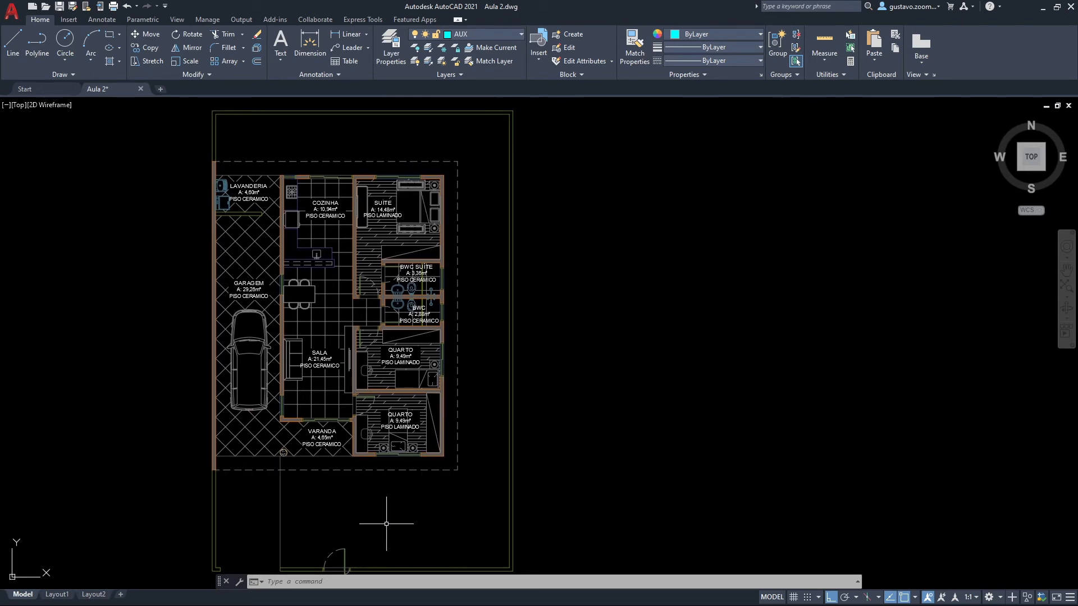
{"action": "middle_click_drag", "start_coordinate": [449, 500], "coordinate": [422, 479]}
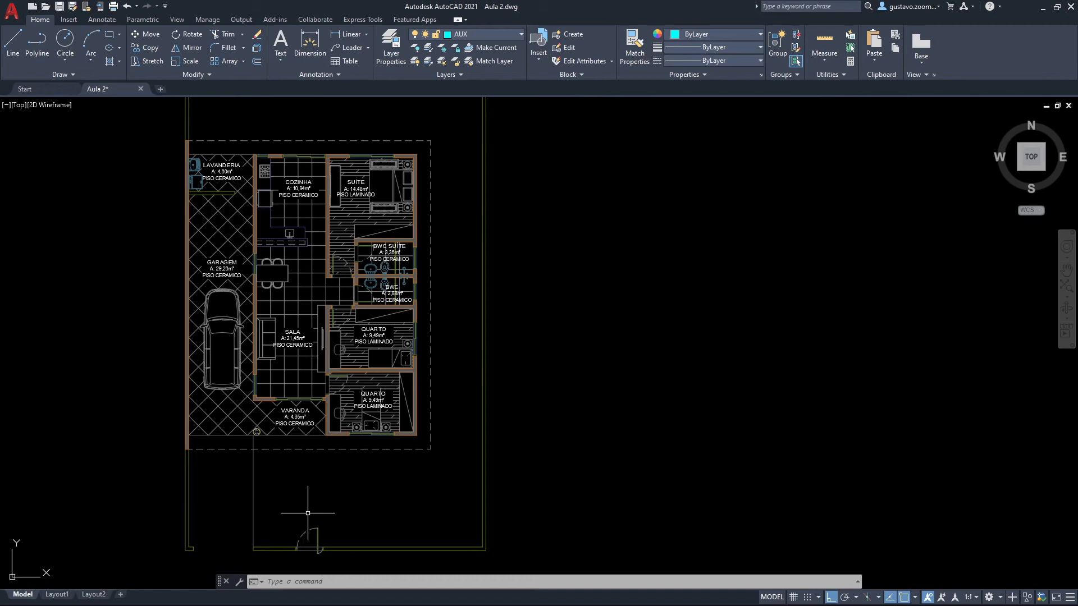
{"action": "scroll", "coordinate": [366, 469], "scroll_direction": "down", "scroll_amount": 2}
{"action": "middle_click_drag", "start_coordinate": [481, 488], "coordinate": [514, 480]}
{"action": "scroll", "coordinate": [463, 477], "scroll_direction": "up", "scroll_amount": 2}
{"action": "middle_click_drag", "start_coordinate": [390, 452], "coordinate": [407, 494]}
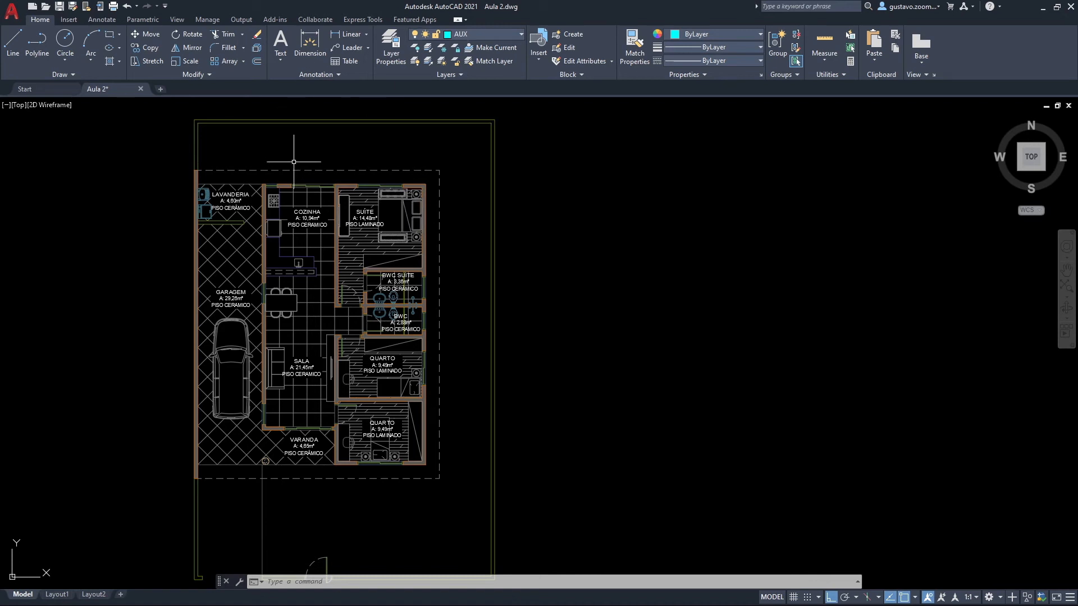
Draw a polyline along the house's outer edge from the LAVANDERIA's upper-left corner clockwise to the lower QUARTO's outer corner beside the VARANDA.
{"action": "key", "text": "Return"}
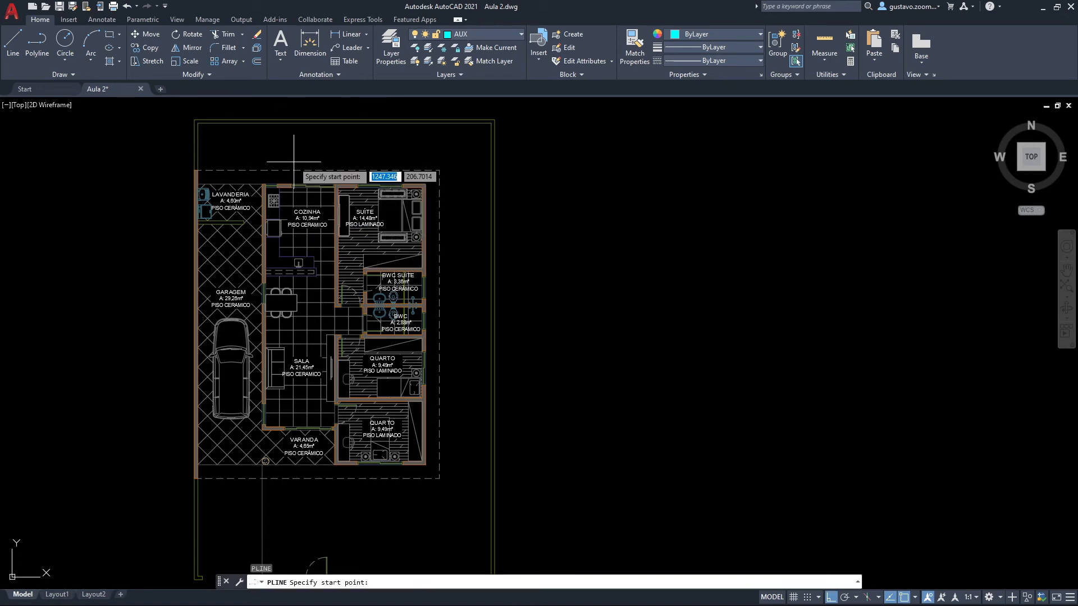
{"action": "scroll", "coordinate": [228, 180], "scroll_direction": "up", "scroll_amount": 4}
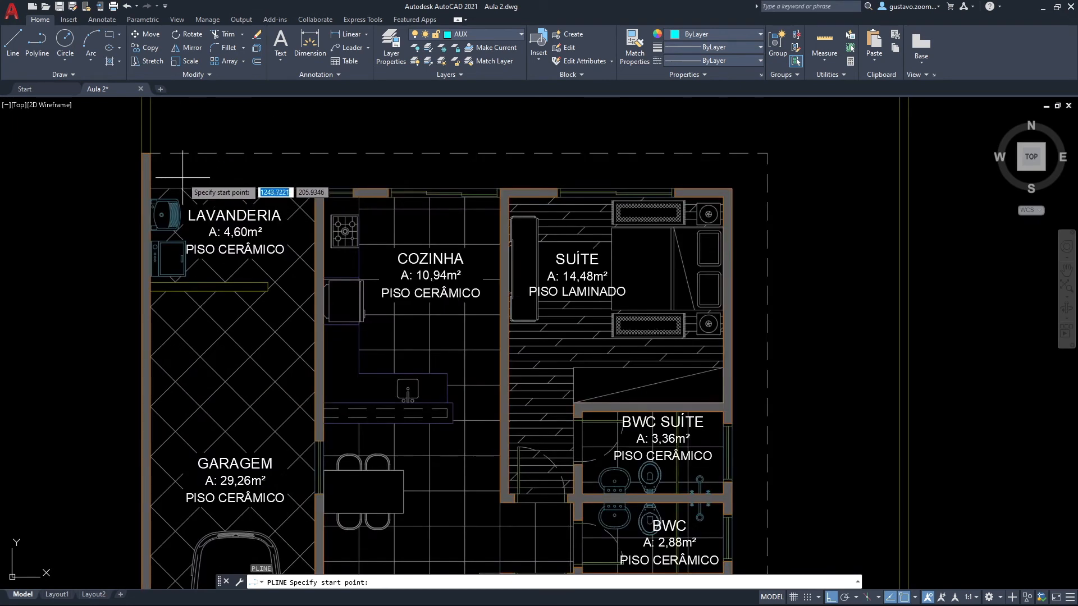
{"action": "left_click", "coordinate": [151, 189]}
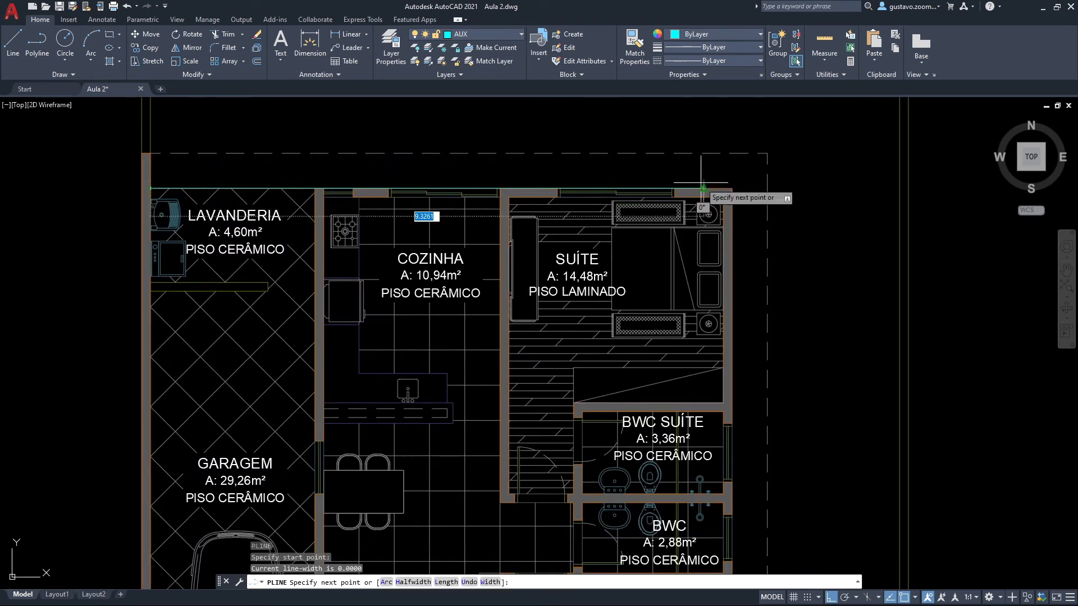
{"action": "middle_click_drag", "start_coordinate": [761, 432], "coordinate": [742, 199]}
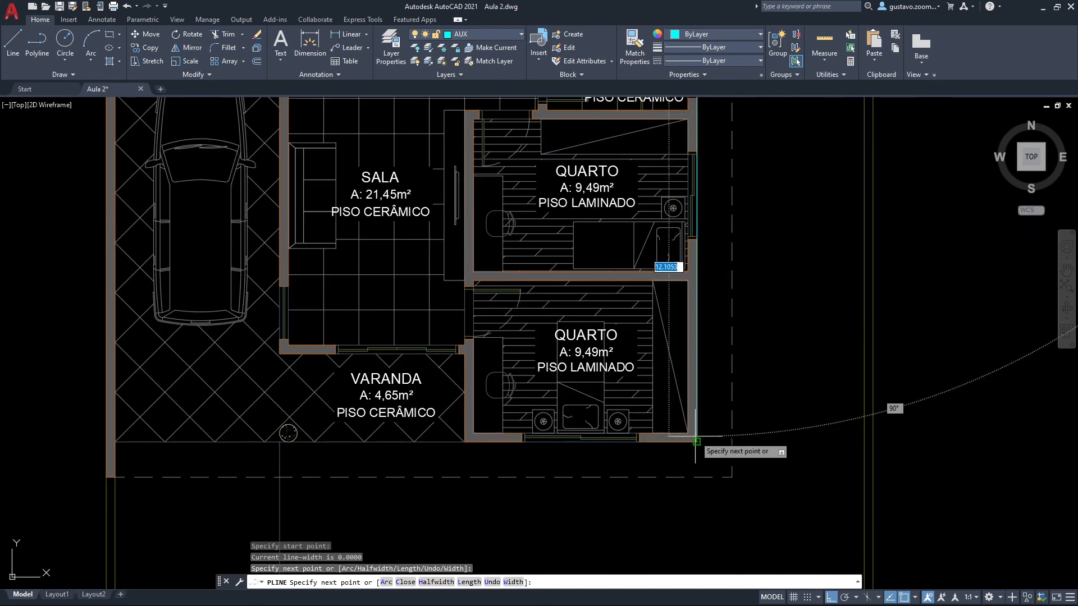
{"action": "left_click", "coordinate": [696, 442]}
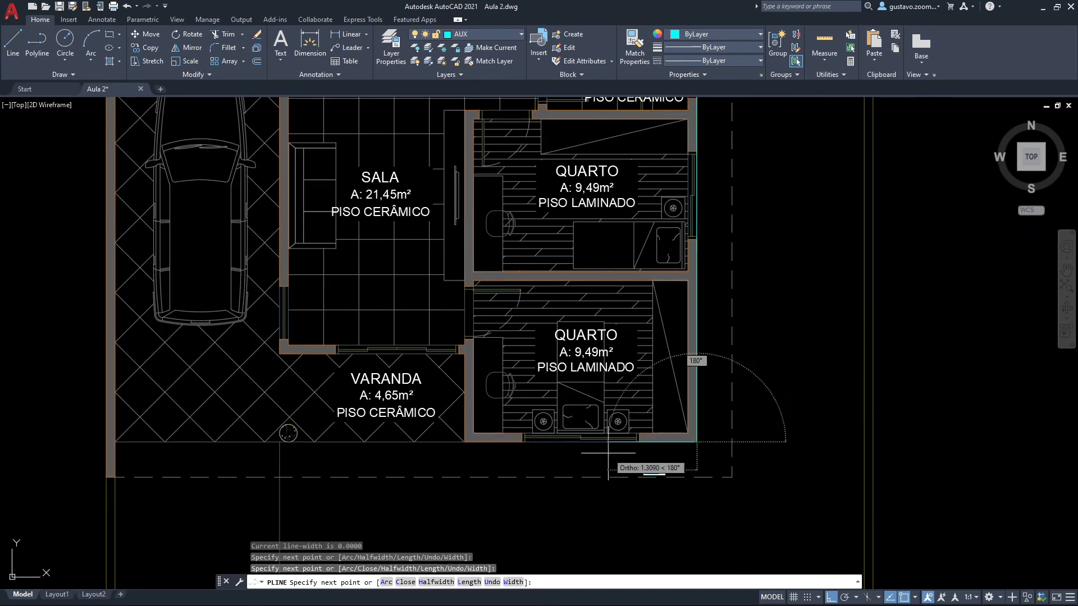
{"action": "left_click", "coordinate": [465, 441]}
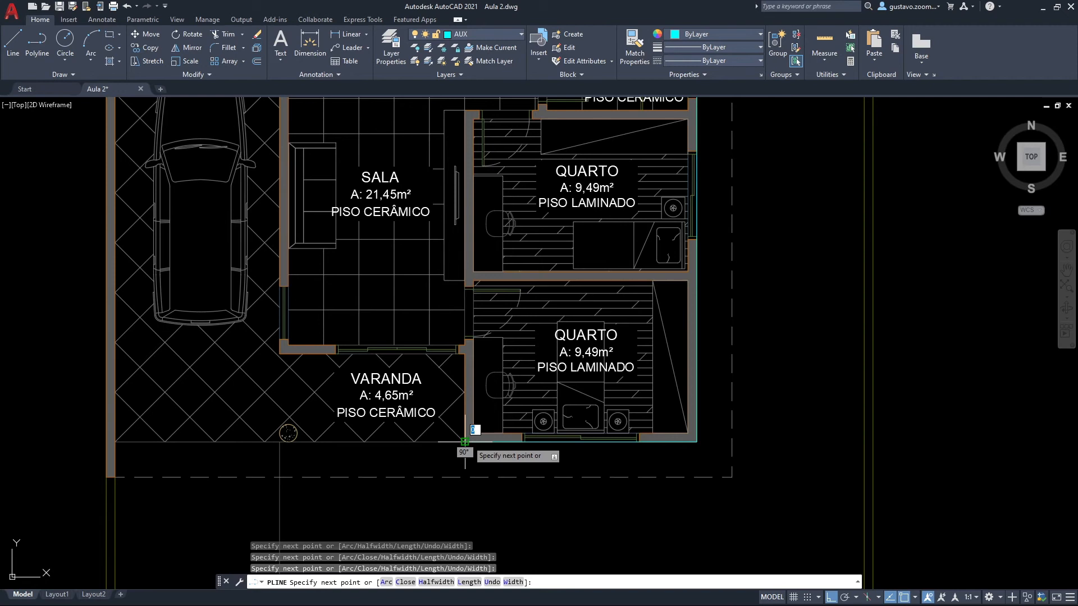
{"action": "key", "text": "Return"}
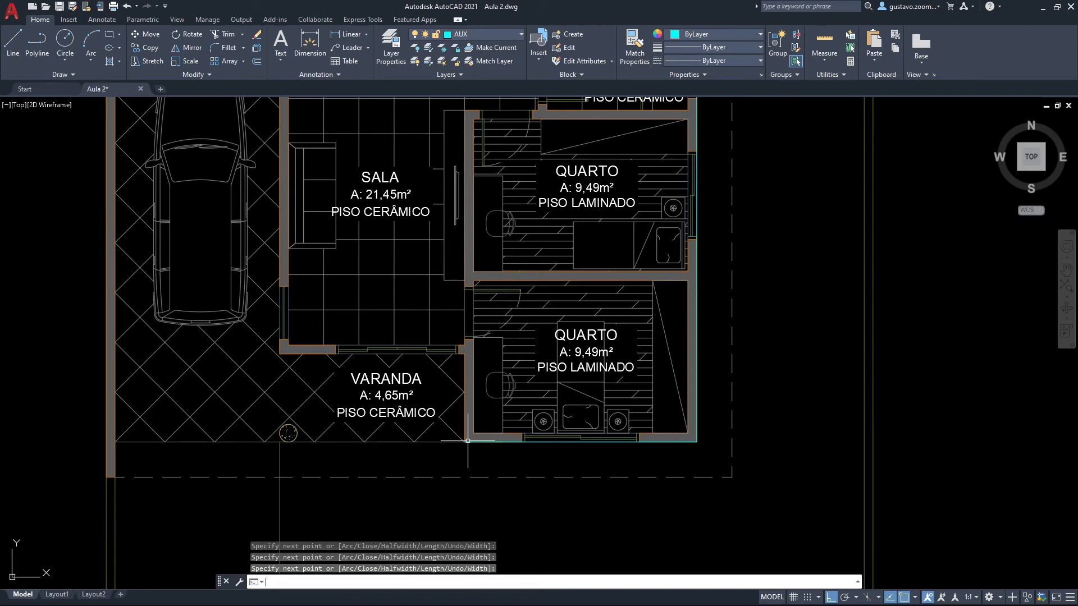
Offset the polyline around the house outward by 0.8.
{"action": "middle_click_drag", "start_coordinate": [587, 410], "coordinate": [540, 449]}
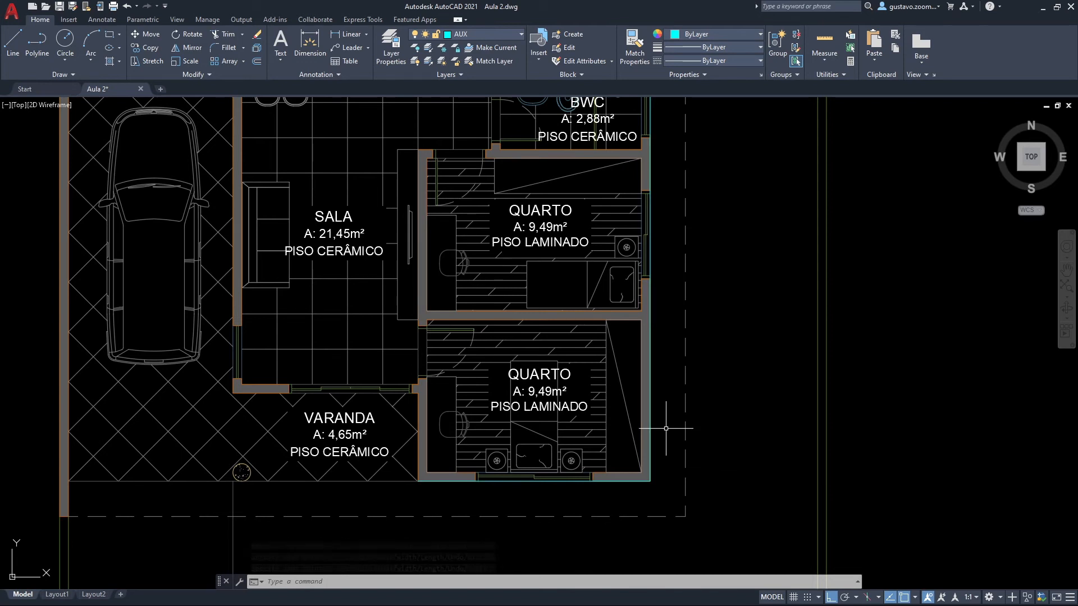
{"action": "type", "text": "o"}
{"action": "key", "text": "Return"}
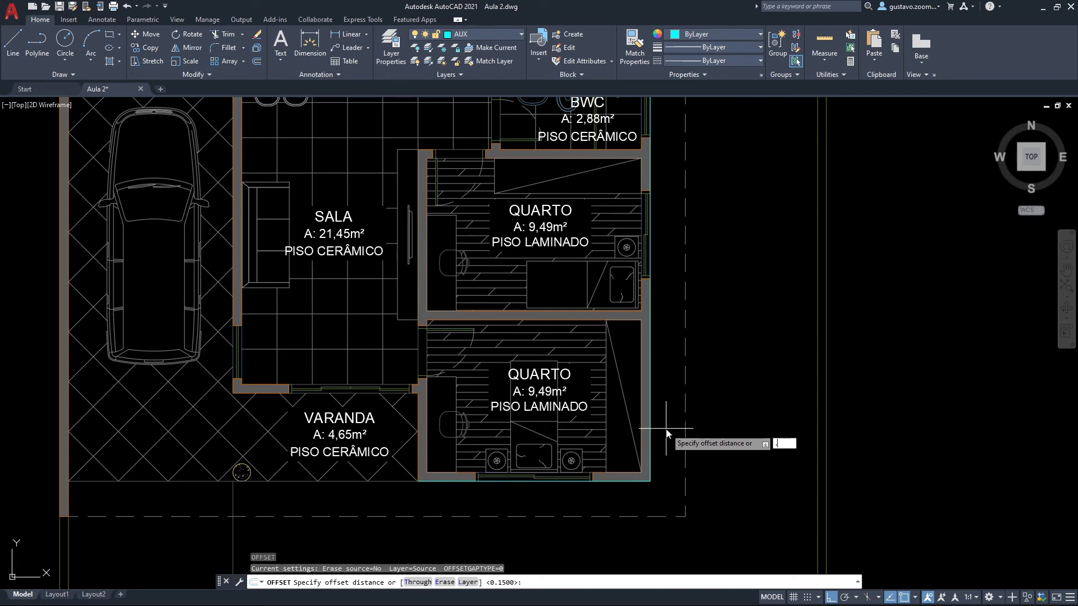
{"action": "key", "text": "Return"}
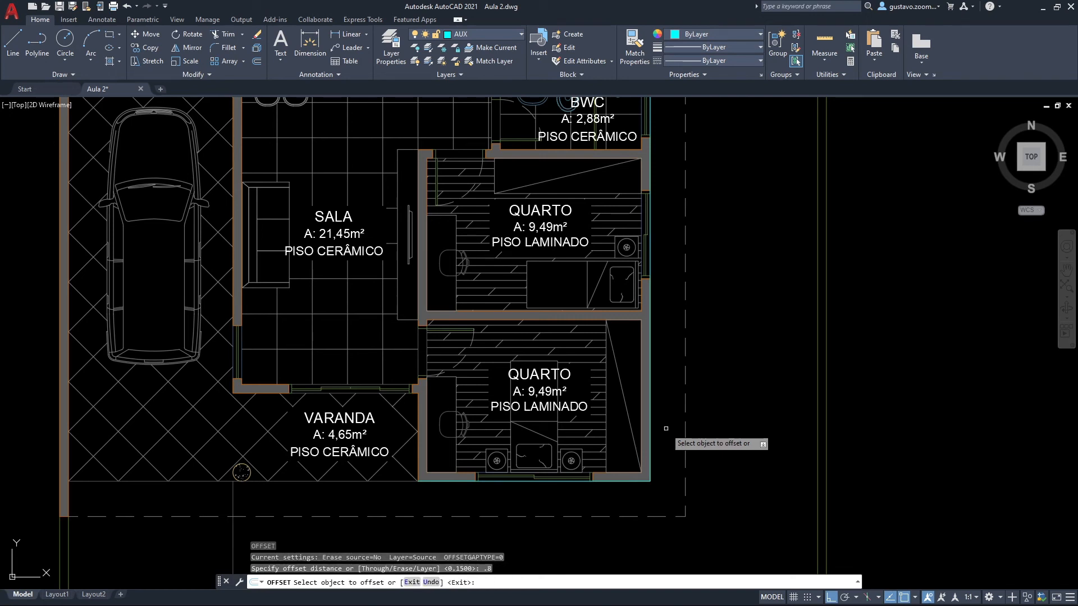
{"action": "left_click", "coordinate": [652, 409]}
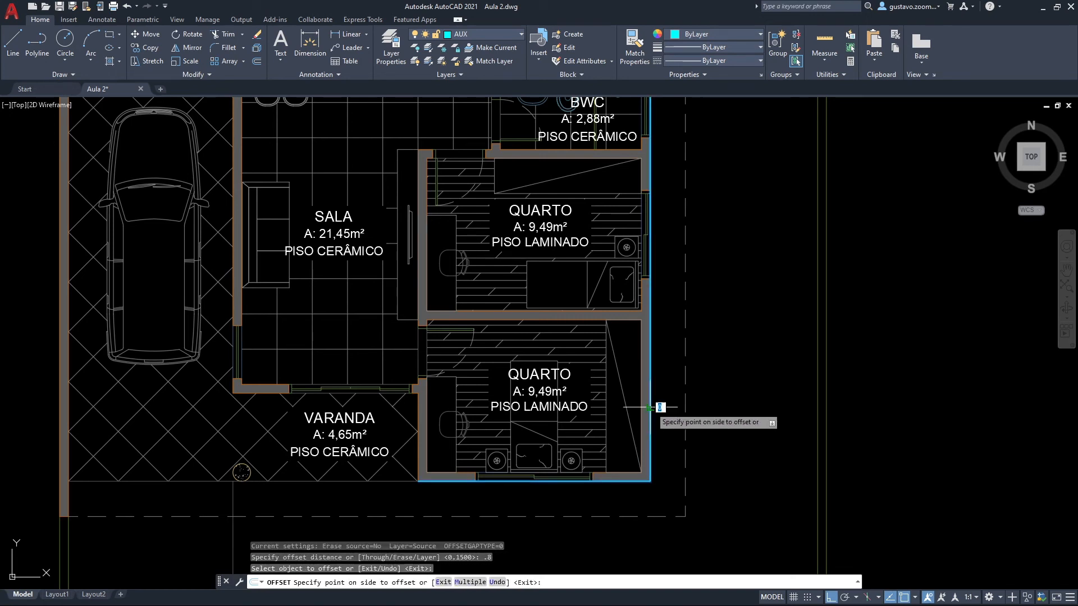
{"action": "left_click", "coordinate": [733, 446]}
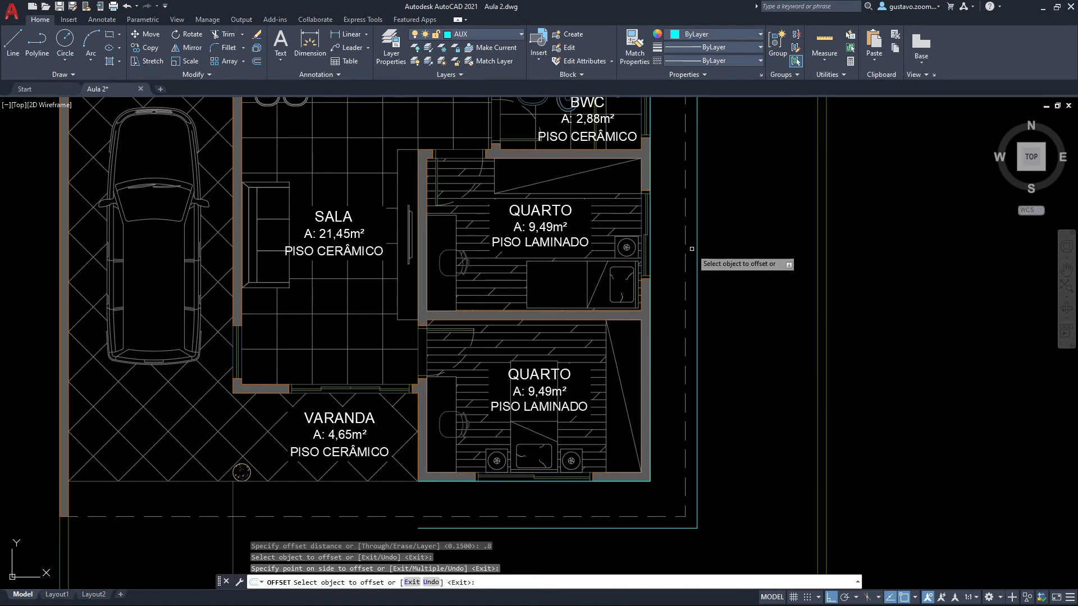
Finish the offset and check the strip's depth in front of the lower QUARTO in the reference floor plan PDF.
{"action": "middle_click_drag", "start_coordinate": [656, 376], "coordinate": [664, 286]}
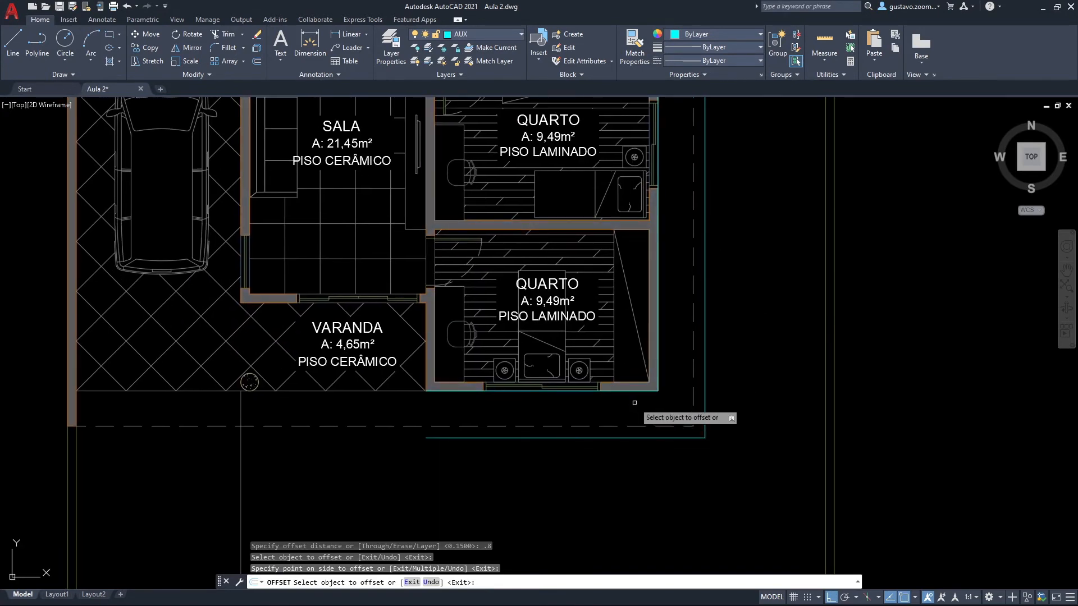
{"action": "key", "text": "Escape"}
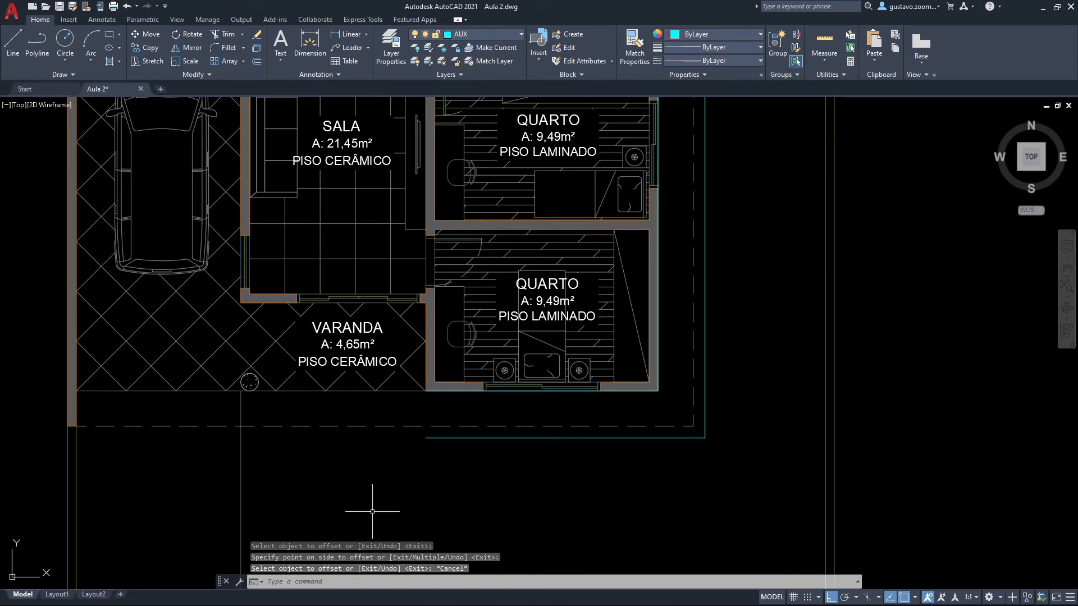
{"action": "key", "text": "alt+Tab"}
{"action": "key", "text": "alt+Tab"}
{"action": "key", "text": "alt+Tab"}
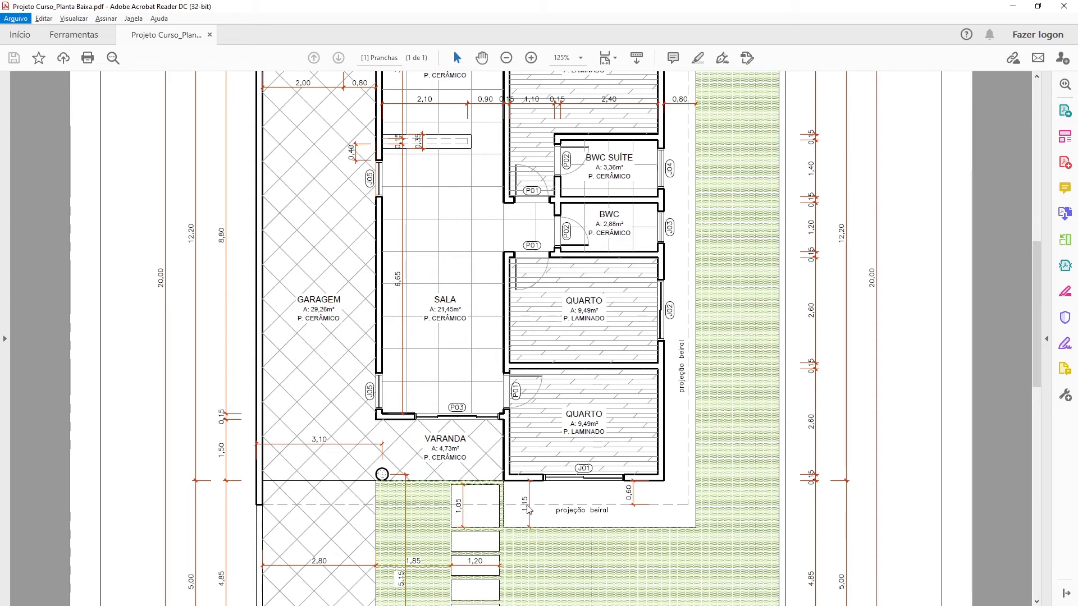
{"action": "key", "text": "alt+Tab"}
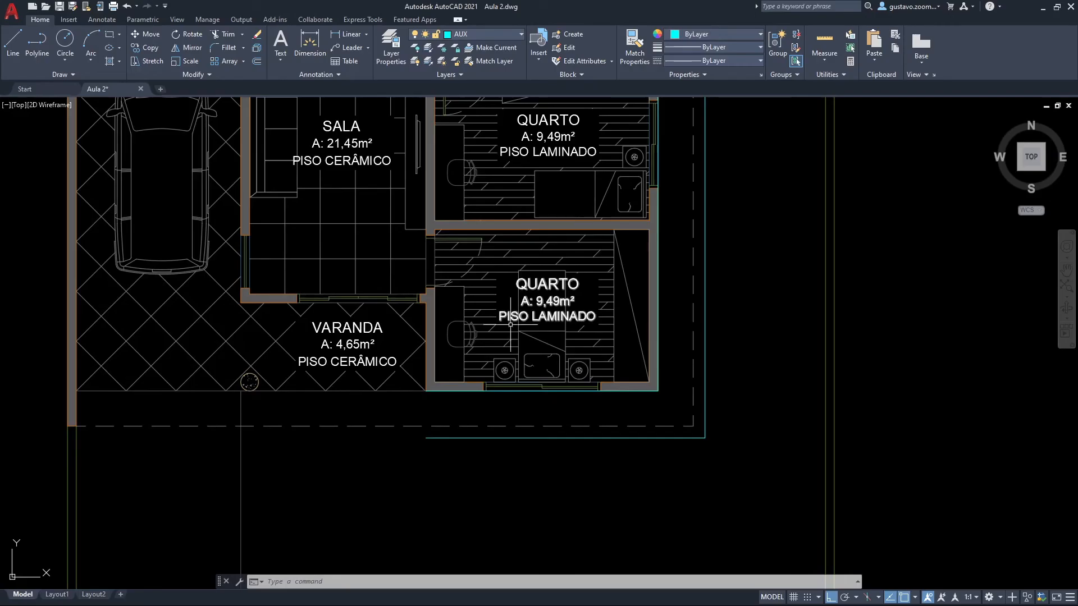
Stretch the lower segment of the offset outline below the lower QUARTO outward by 0.35.
{"action": "left_click", "coordinate": [533, 439]}
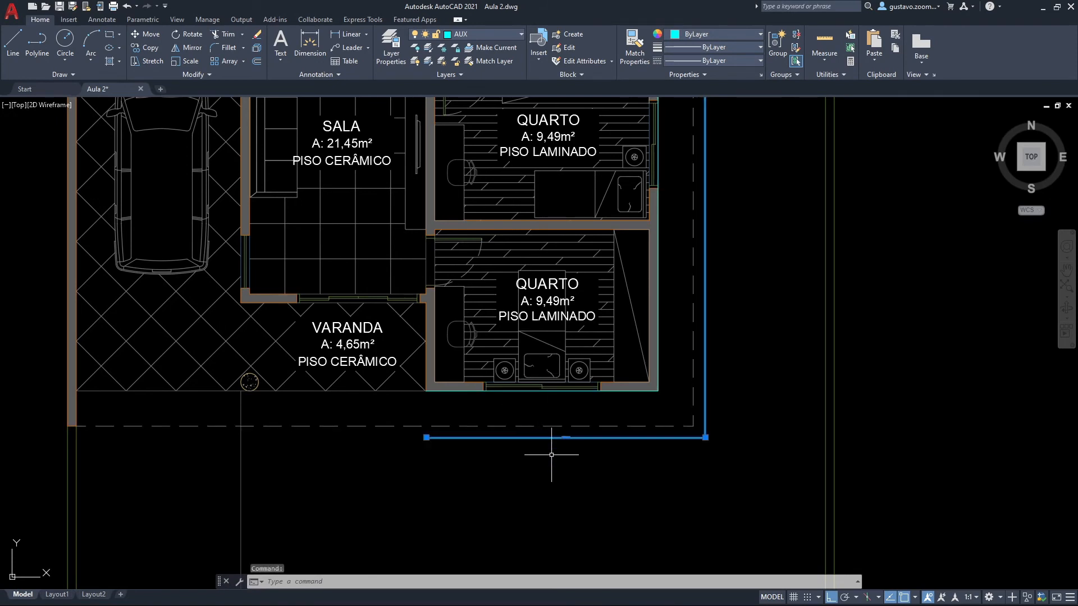
{"action": "middle_click_drag", "start_coordinate": [549, 453], "coordinate": [521, 399]}
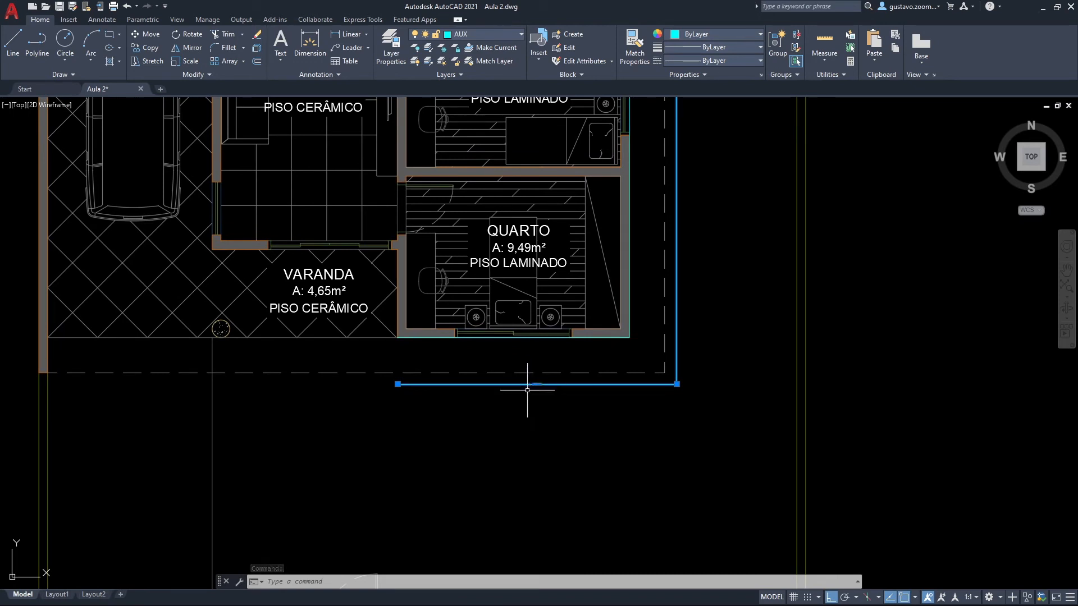
{"action": "mouse_move", "coordinate": [537, 385]}
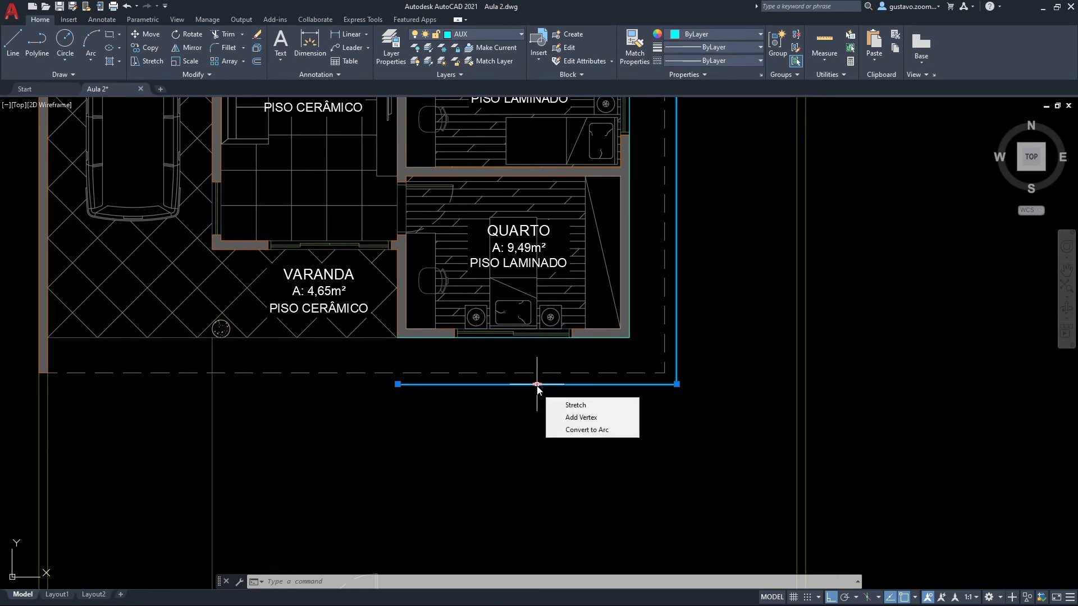
{"action": "left_click", "coordinate": [537, 385]}
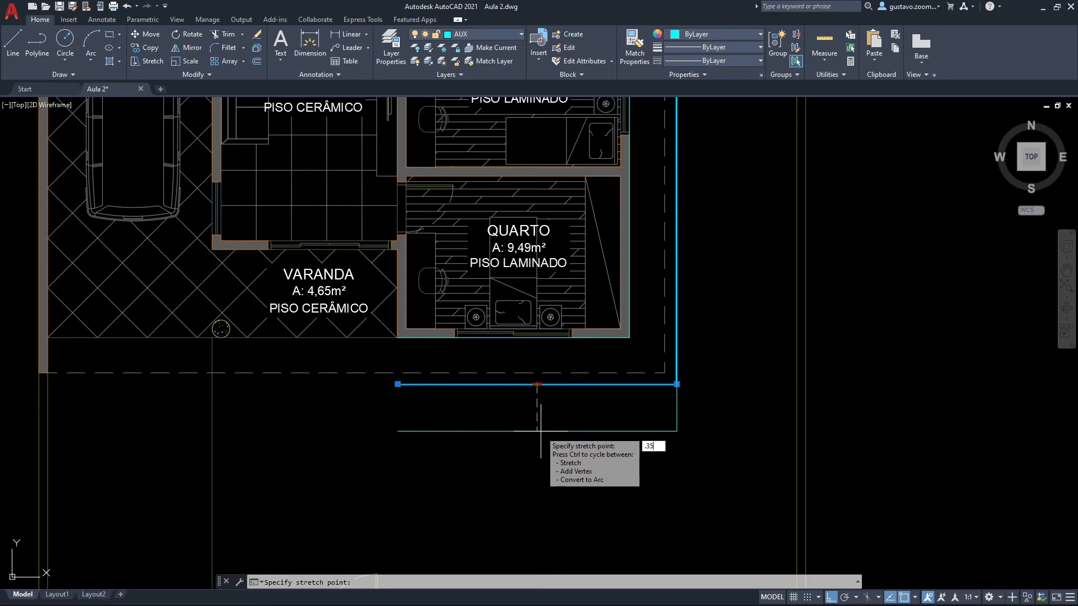
{"action": "key", "text": "Return"}
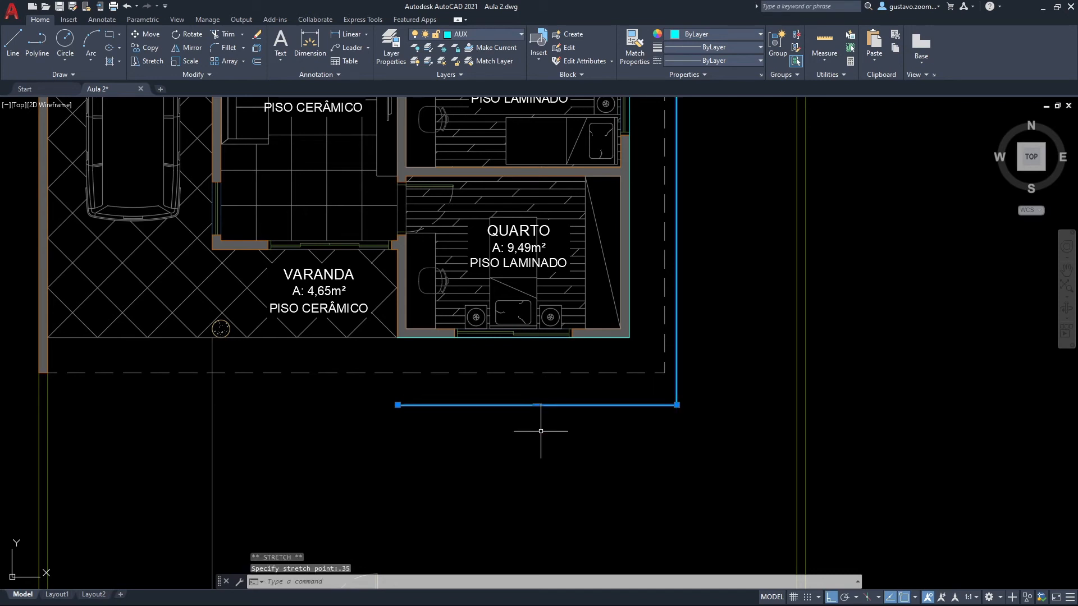
{"action": "key", "text": "Escape"}
Measure the distance from the lower QUARTO's outer wall face to the outline's lower segment.
{"action": "type", "text": "d poi"}
{"action": "key", "text": "Return"}
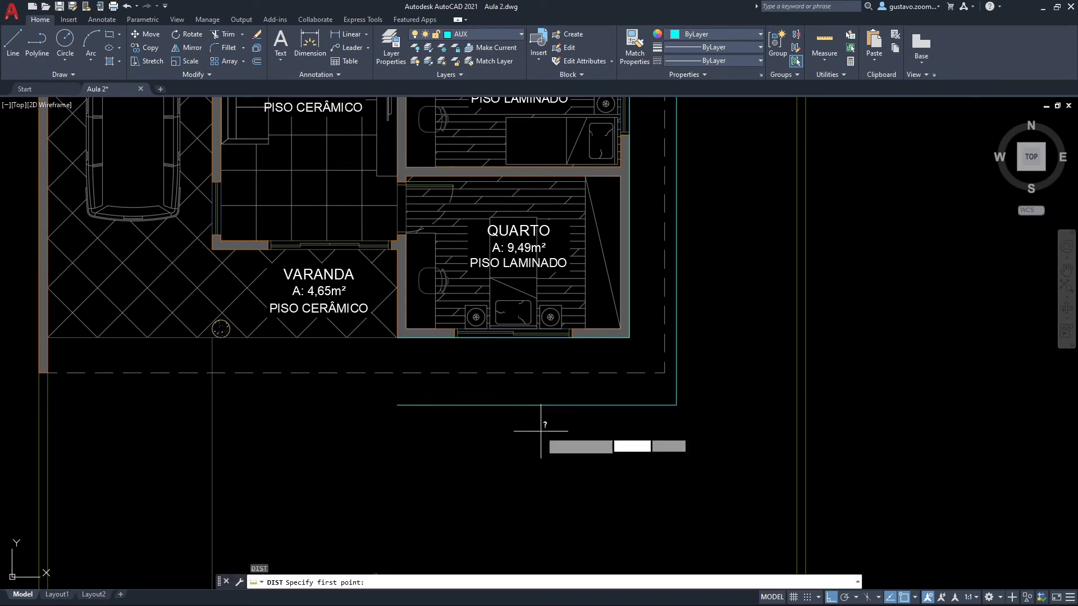
{"action": "left_click", "coordinate": [600, 337]}
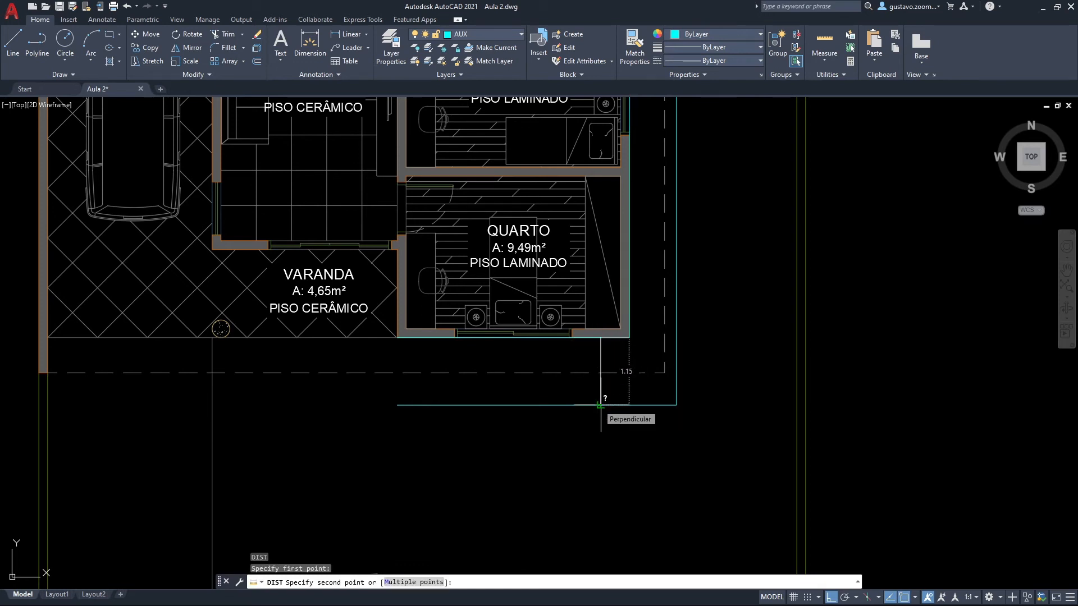
{"action": "key", "text": "Escape"}
Draw a line from the lower QUARTO's outer corner beside the VARANDA to the outline's open end.
{"action": "type", "text": "l"}
{"action": "key", "text": "Return"}
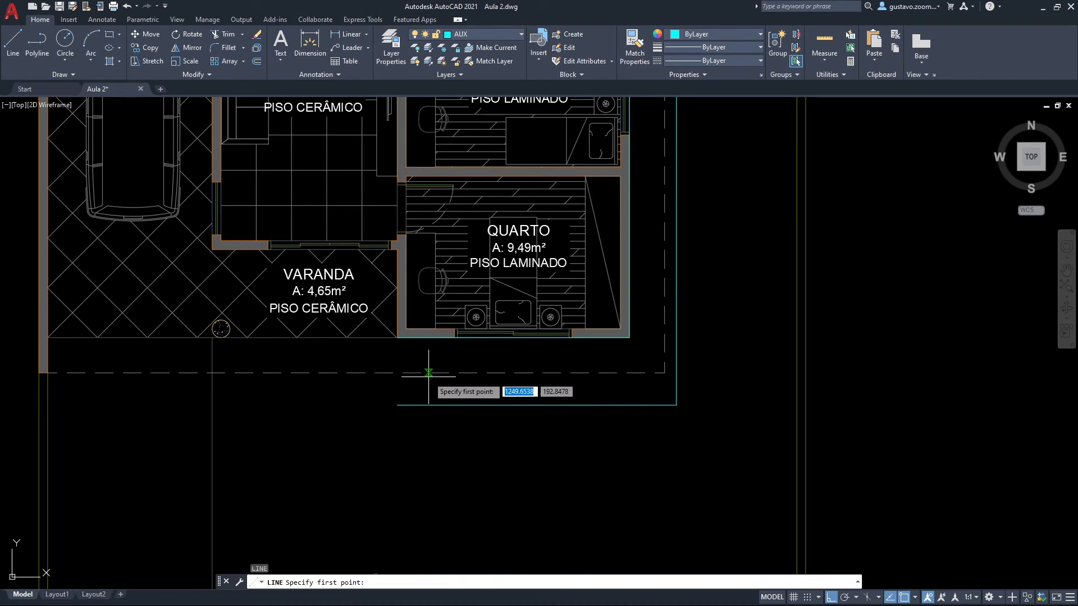
{"action": "left_click", "coordinate": [397, 338]}
{"action": "left_click", "coordinate": [401, 409]}
{"action": "key", "text": "Escape"}
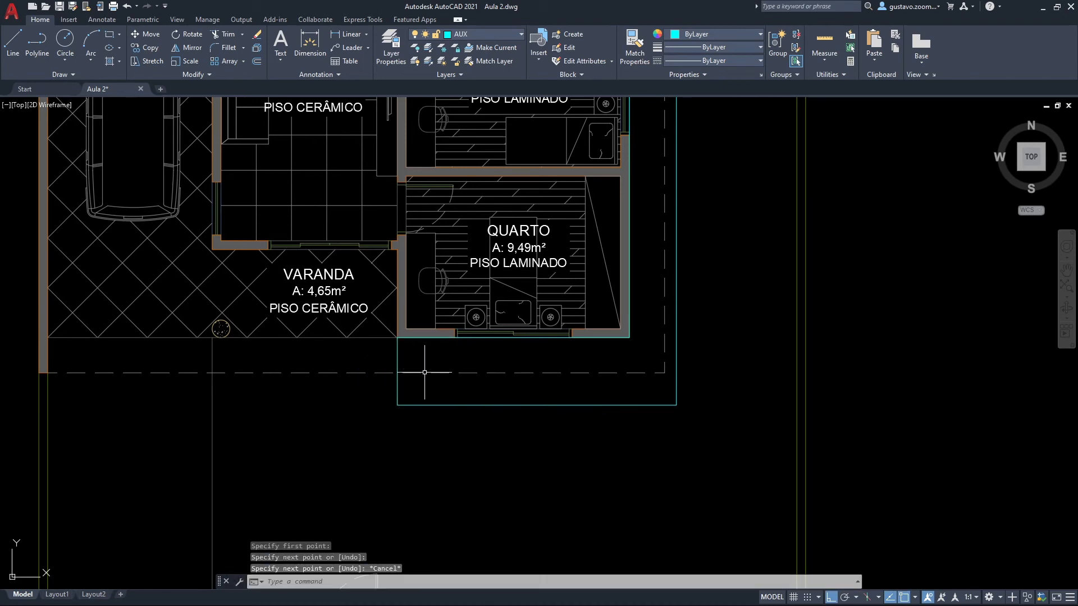
Delete the original polyline that follows the house's outer wall edge.
{"action": "left_click", "coordinate": [423, 338]}
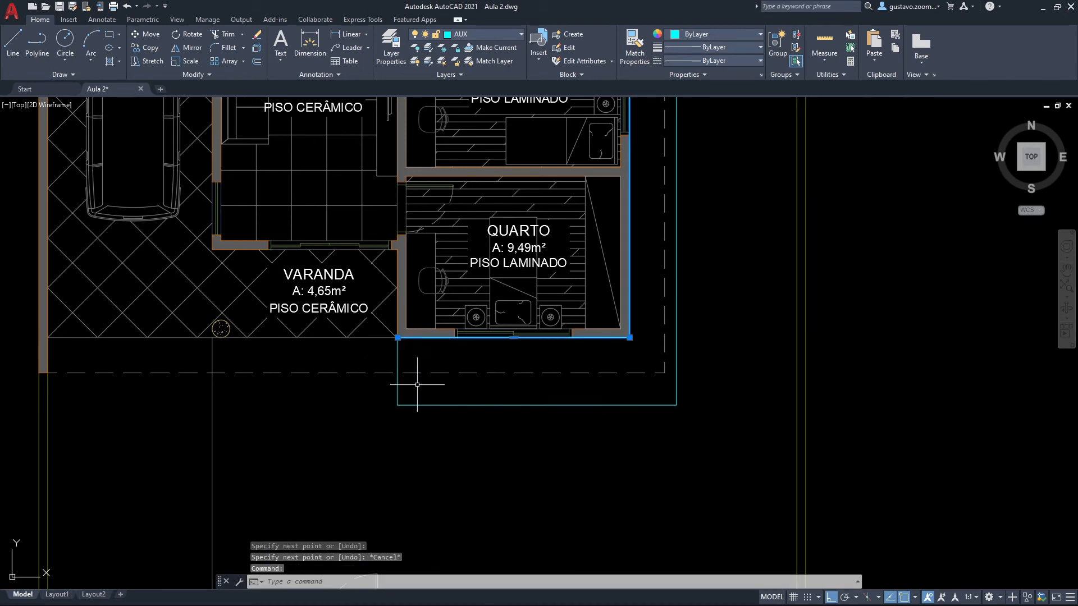
{"action": "scroll", "coordinate": [418, 381], "scroll_direction": "down", "scroll_amount": 4}
{"action": "middle_click_drag", "start_coordinate": [496, 316], "coordinate": [500, 471]}
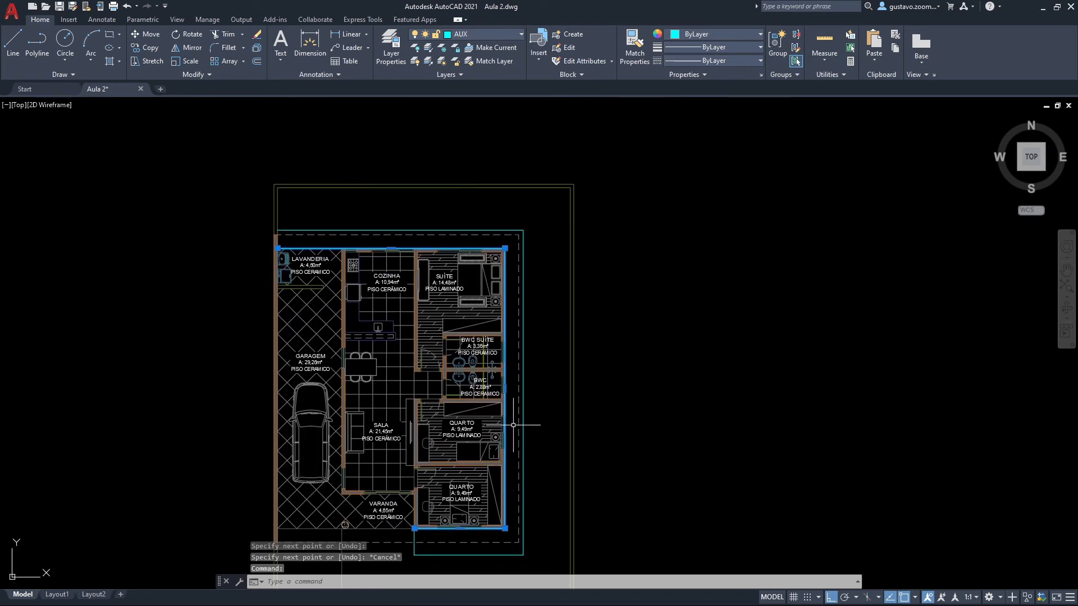
{"action": "key", "text": "Delete"}
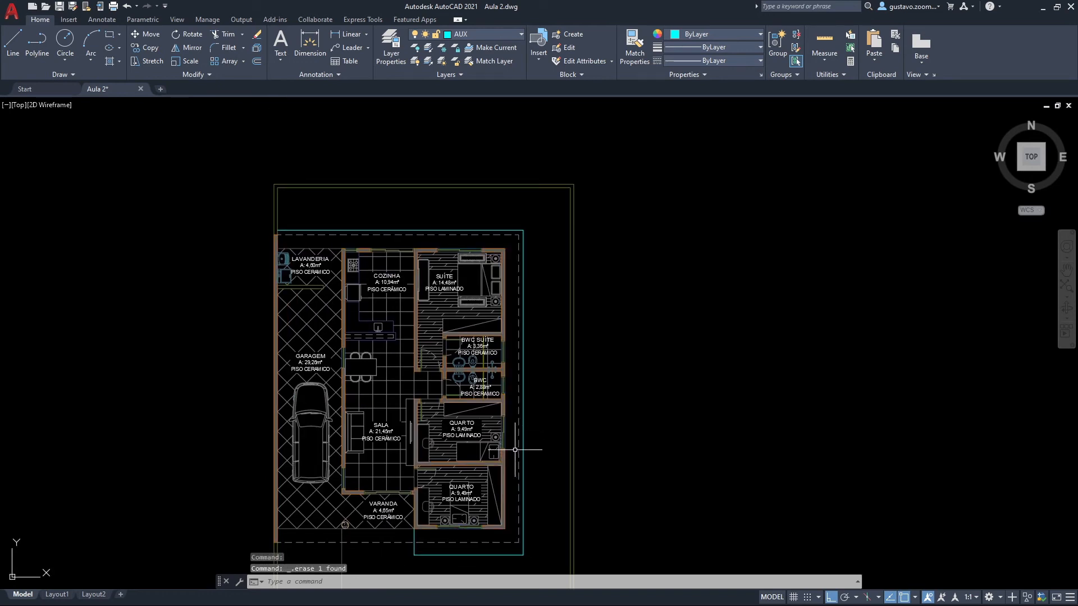
Match the strip outline and its closing line to the properties of the driveway edge line below the column.
{"action": "type", "text": "ma"}
{"action": "key", "text": "Return"}
{"action": "scroll", "coordinate": [380, 491], "scroll_direction": "up", "scroll_amount": 3}
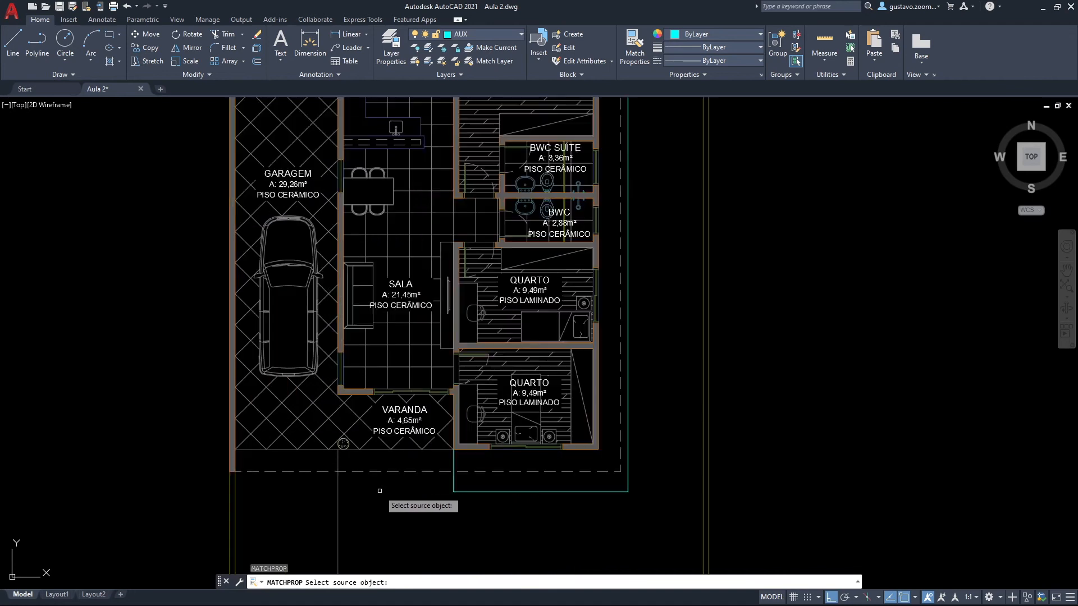
{"action": "middle_click_drag", "start_coordinate": [447, 499], "coordinate": [433, 485]}
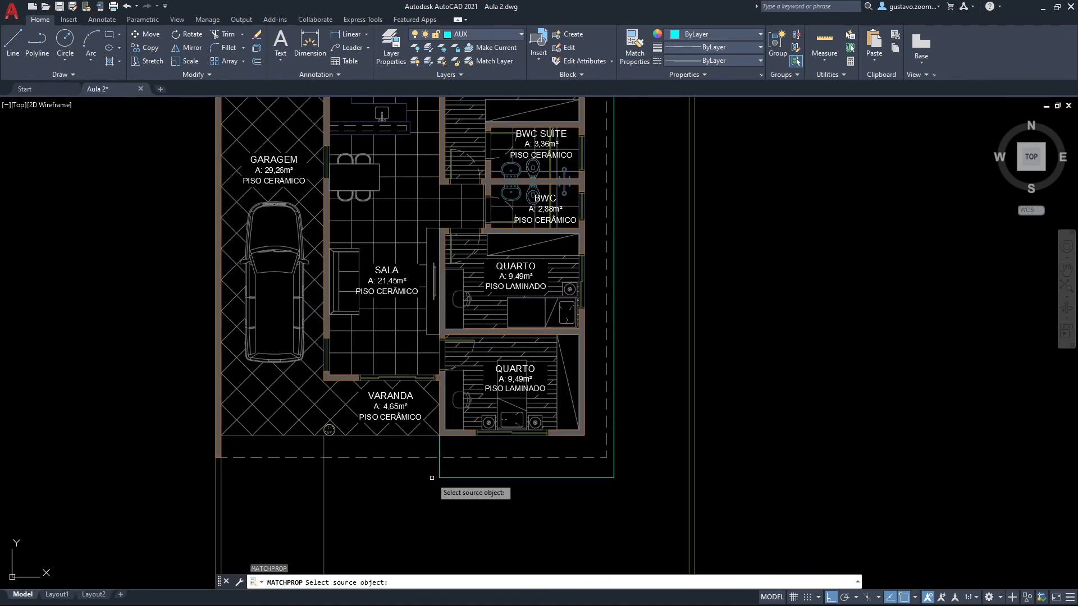
{"action": "left_click", "coordinate": [324, 466]}
{"action": "left_click", "coordinate": [440, 467]}
{"action": "left_click", "coordinate": [446, 476]}
{"action": "left_click", "coordinate": [445, 481]}
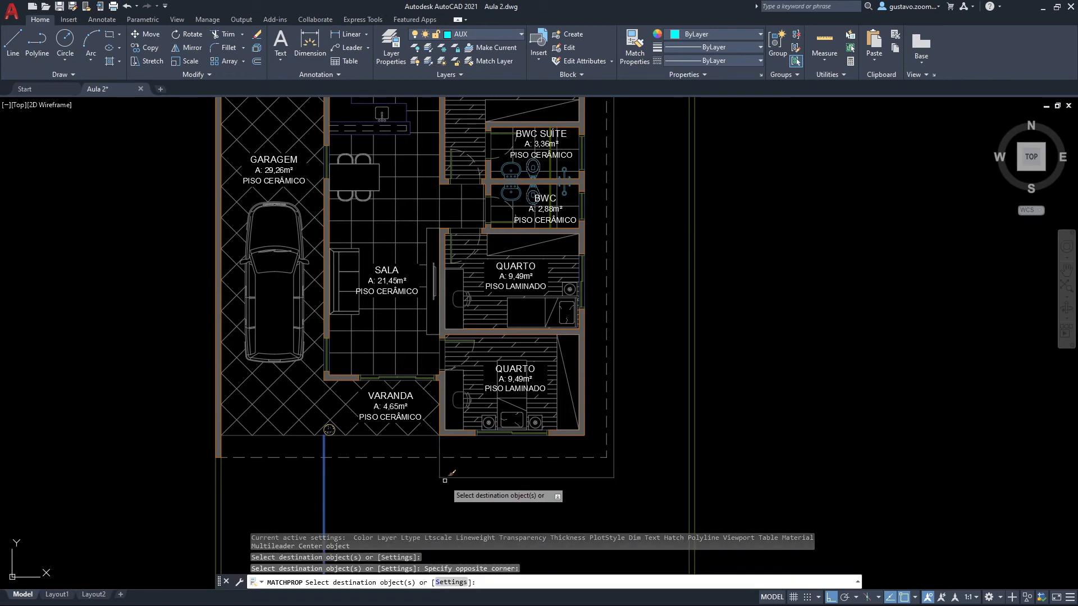
{"action": "key", "text": "Escape"}
{"action": "left_click", "coordinate": [446, 477]}
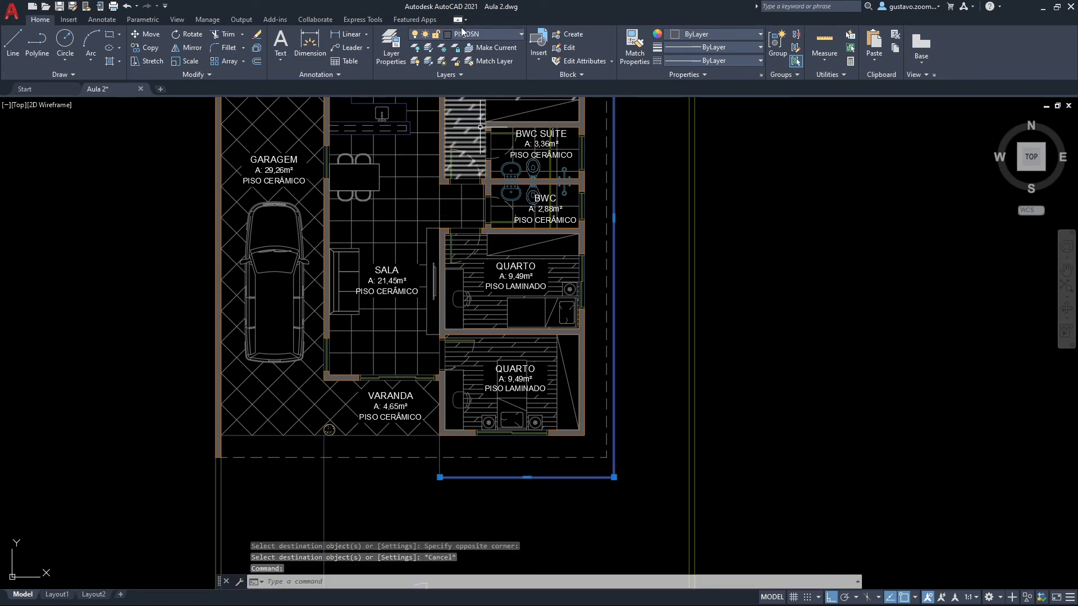
{"action": "scroll", "coordinate": [678, 342], "scroll_direction": "down", "scroll_amount": 3}
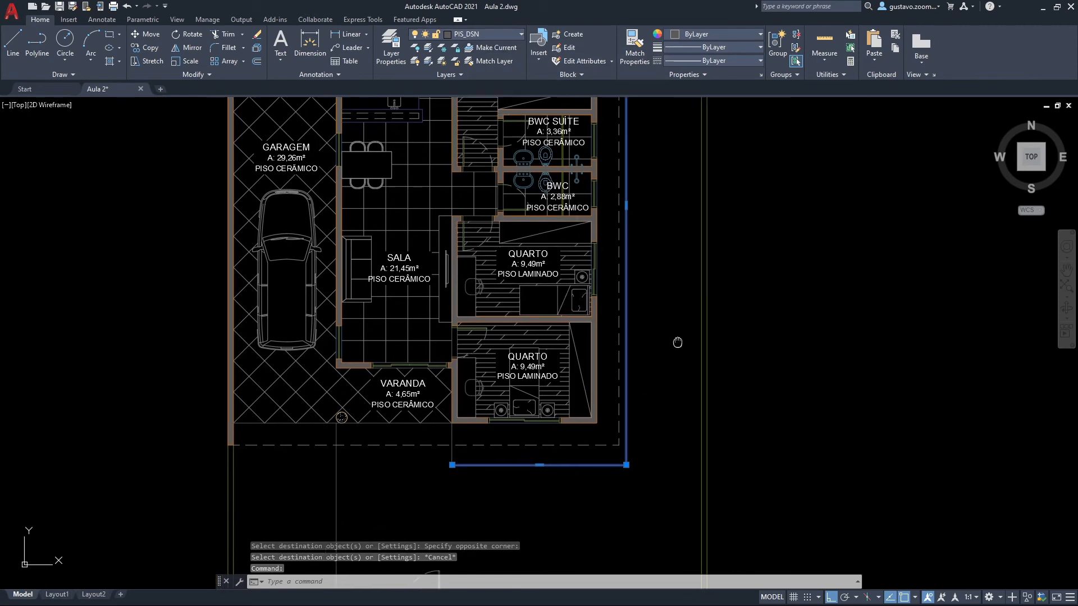
{"action": "key", "text": "Escape"}
{"action": "key", "text": "Escape"}
Examine the front yard, then check the stepping stone path's dimensions and spacing in the reference floor plan PDF.
{"action": "scroll", "coordinate": [674, 359], "scroll_direction": "down", "scroll_amount": 2}
{"action": "scroll", "coordinate": [589, 418], "scroll_direction": "up", "scroll_amount": 1}
{"action": "scroll", "coordinate": [457, 460], "scroll_direction": "up", "scroll_amount": 4}
{"action": "scroll", "coordinate": [463, 462], "scroll_direction": "up", "scroll_amount": 3}
{"action": "middle_click_drag", "start_coordinate": [483, 477], "coordinate": [487, 389]}
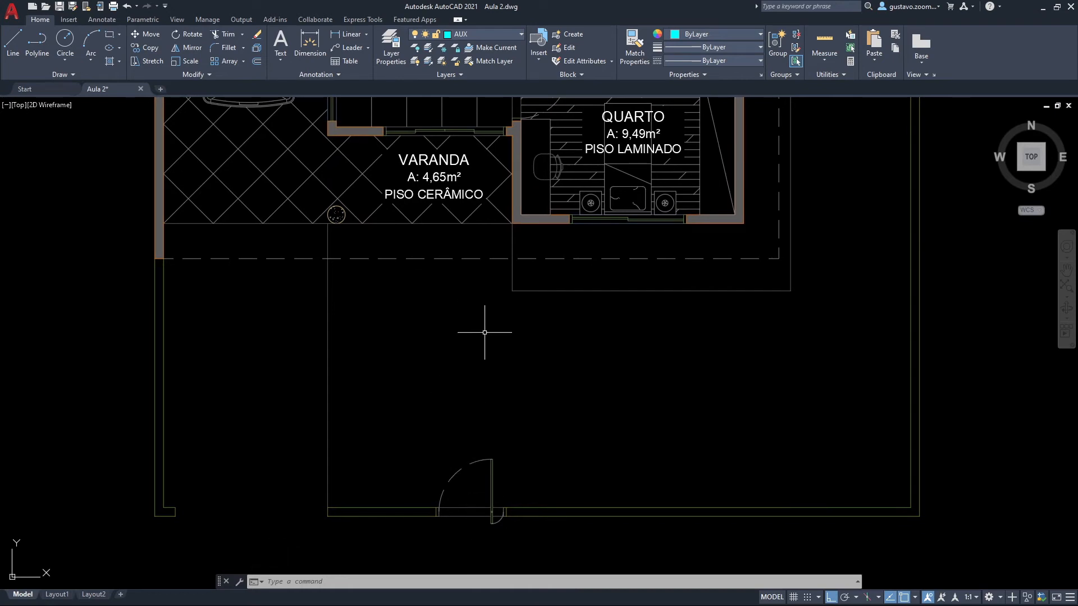
{"action": "middle_click_drag", "start_coordinate": [488, 330], "coordinate": [467, 321]}
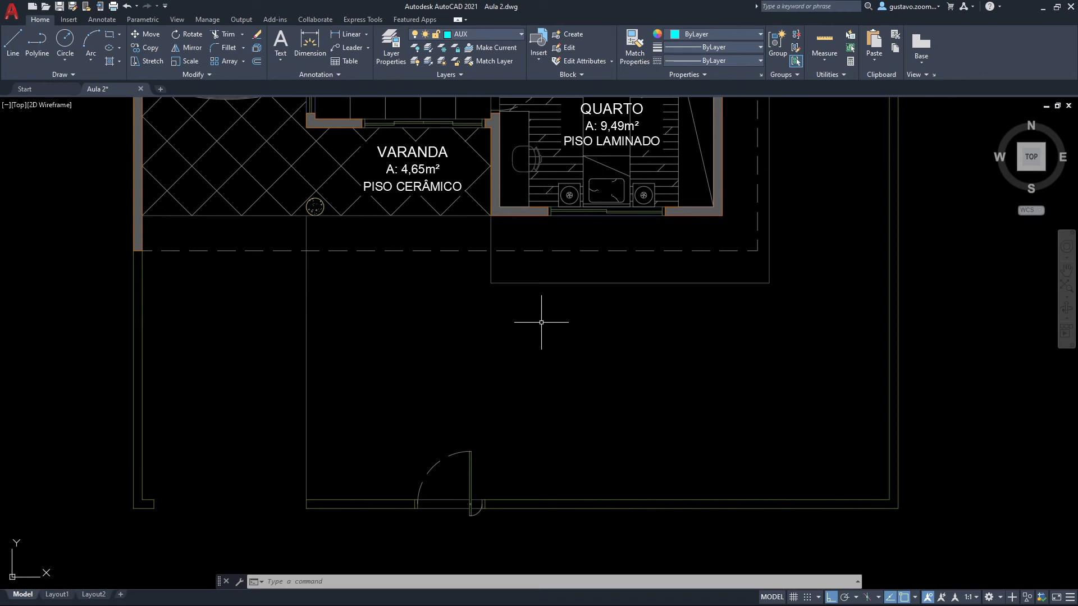
{"action": "key", "text": "alt+Tab"}
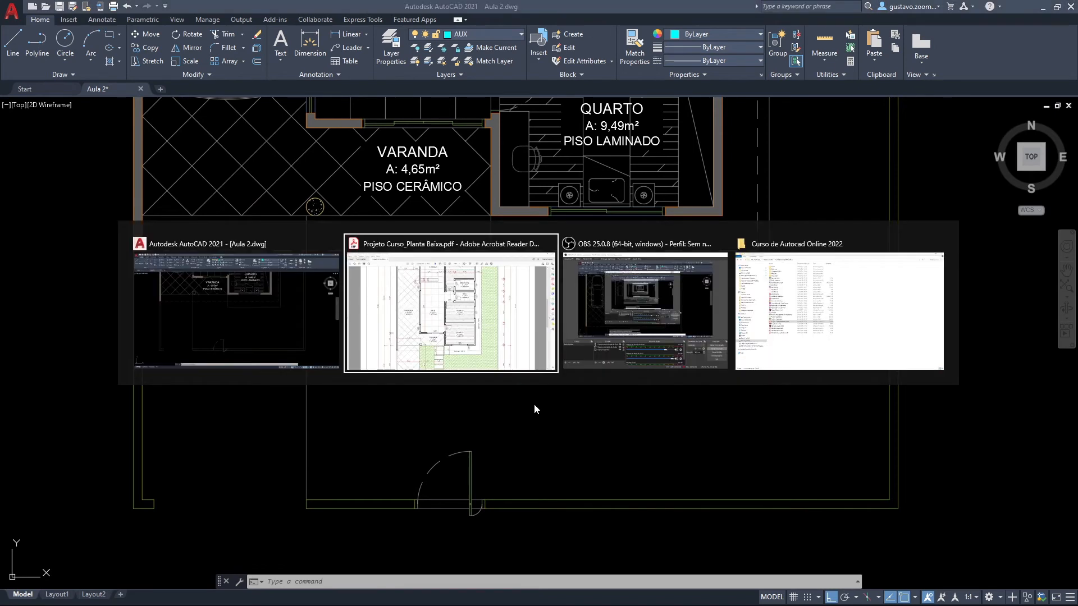
{"action": "scroll", "coordinate": [520, 366], "scroll_direction": "down", "scroll_amount": 5}
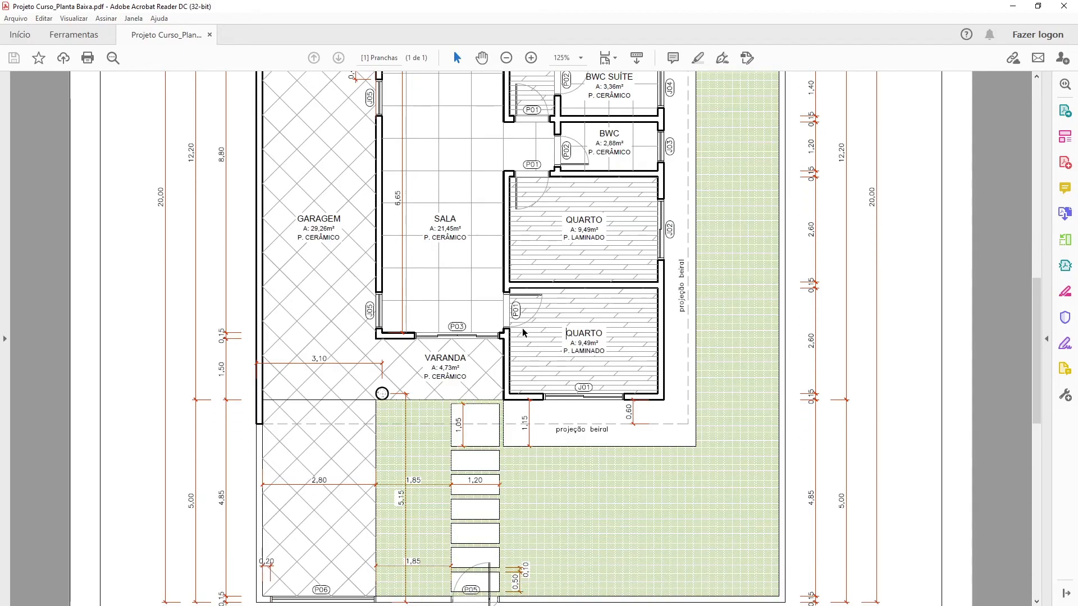
{"action": "scroll", "coordinate": [502, 515], "scroll_direction": "up", "scroll_amount": 2, "text": "ctrl"}
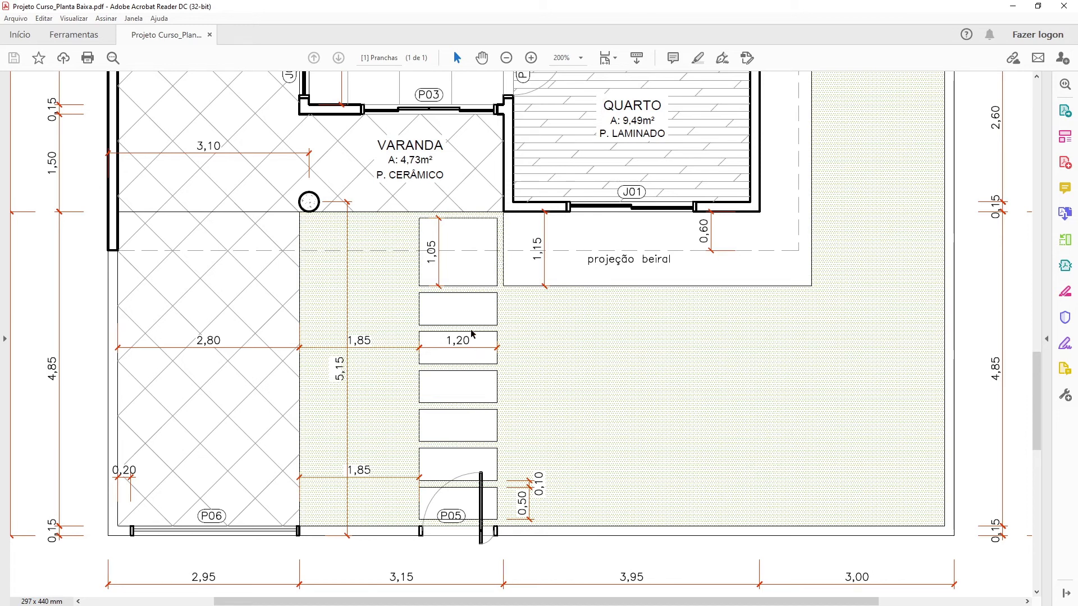
{"action": "key", "text": "alt+Tab"}
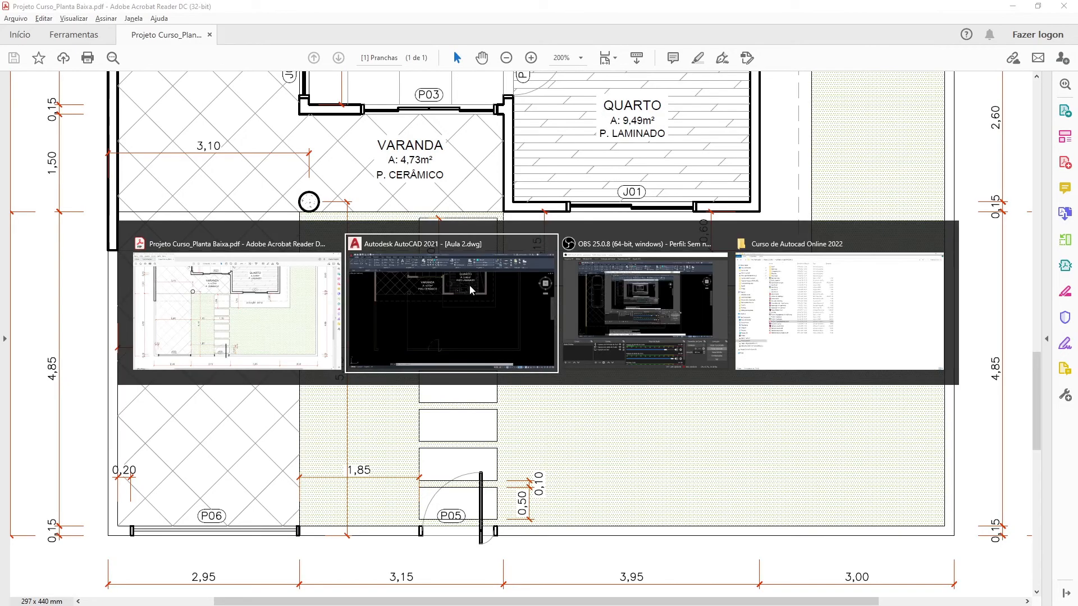
Return to the AutoCAD drawing and make PIS_DSN the current layer.
{"action": "scroll", "coordinate": [462, 359], "scroll_direction": "up", "scroll_amount": 5}
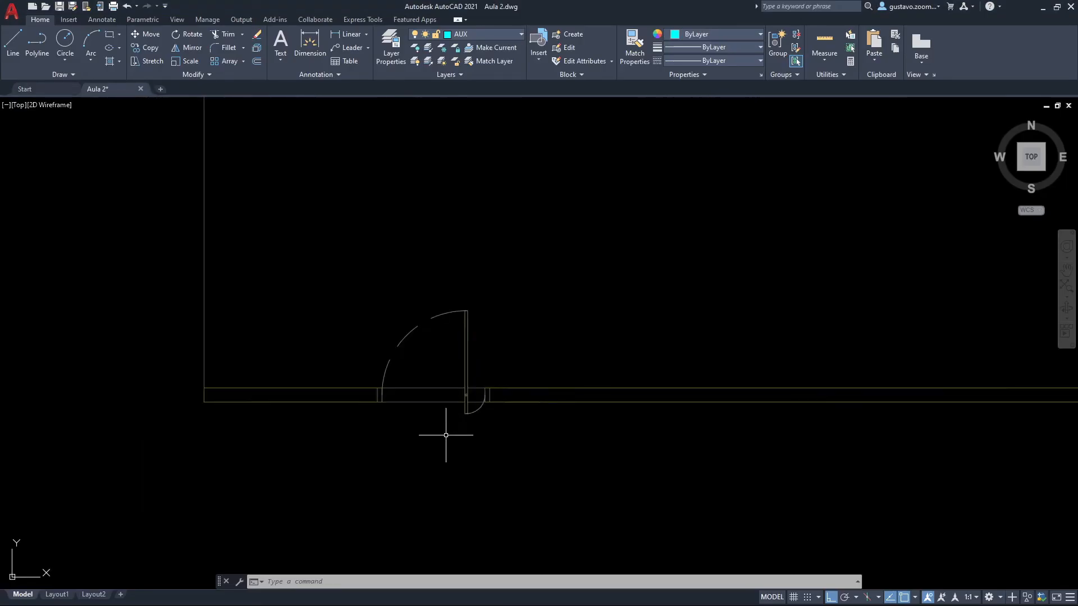
{"action": "middle_click_drag", "start_coordinate": [477, 304], "coordinate": [467, 368]}
{"action": "left_click", "coordinate": [506, 33]}
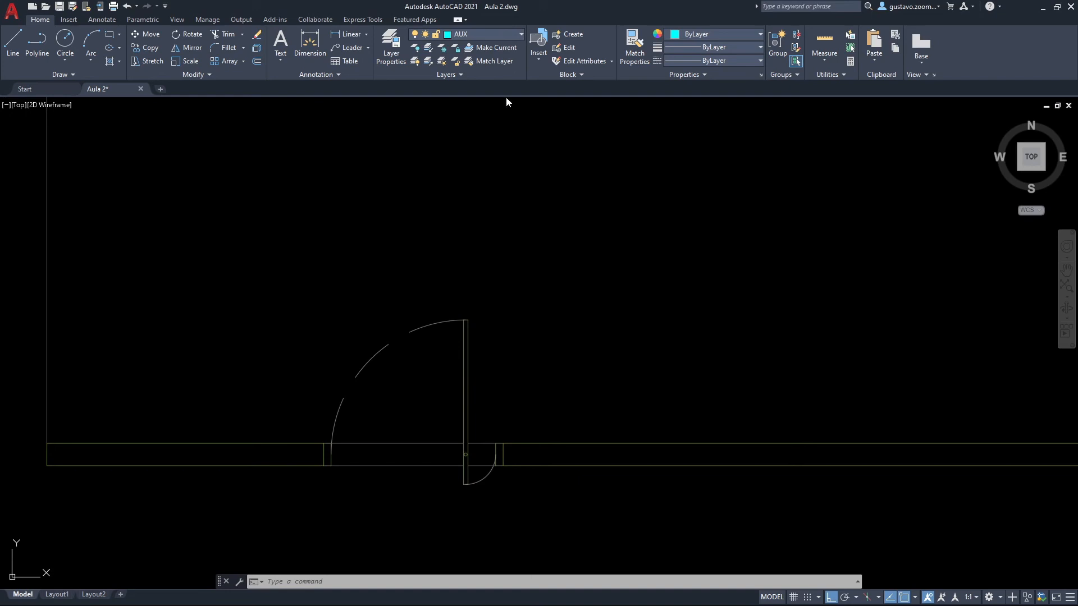
{"action": "left_click", "coordinate": [499, 264]}
Measure the width of the pedestrian gate opening in the front wall between its outer jamb edges.
{"action": "middle_click_drag", "start_coordinate": [507, 299], "coordinate": [542, 375]}
{"action": "middle_click_drag", "start_coordinate": [497, 419], "coordinate": [513, 358]}
{"action": "scroll", "coordinate": [547, 320], "scroll_direction": "down", "scroll_amount": 2}
{"action": "scroll", "coordinate": [552, 303], "scroll_direction": "down", "scroll_amount": 3}
{"action": "middle_click_drag", "start_coordinate": [565, 277], "coordinate": [565, 341]}
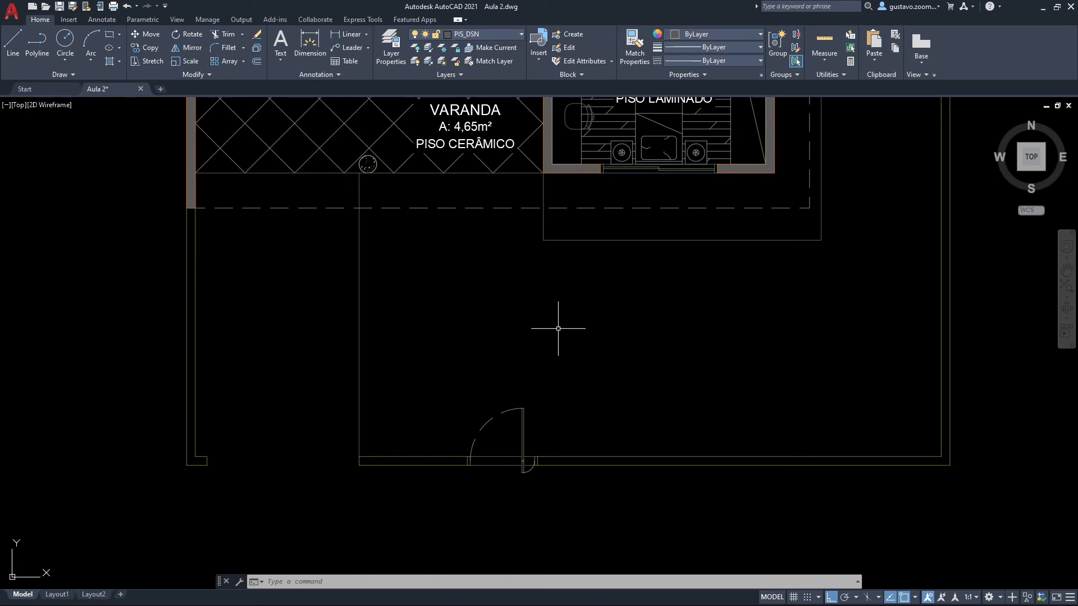
{"action": "scroll", "coordinate": [551, 364], "scroll_direction": "up", "scroll_amount": 4}
{"action": "middle_click_drag", "start_coordinate": [518, 448], "coordinate": [541, 282]}
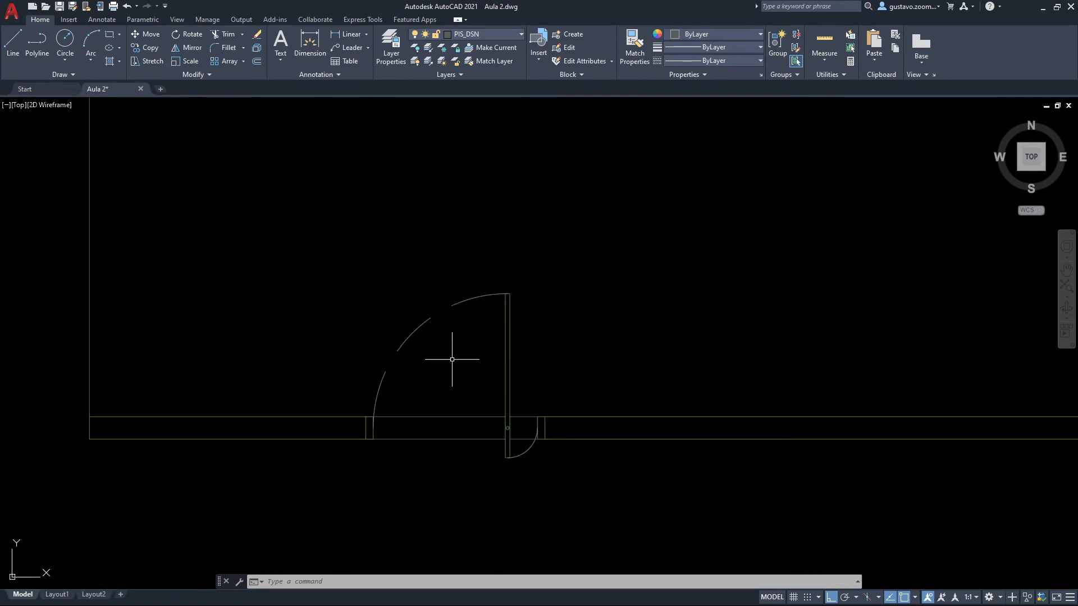
{"action": "type", "text": "di"}
{"action": "key", "text": "Return"}
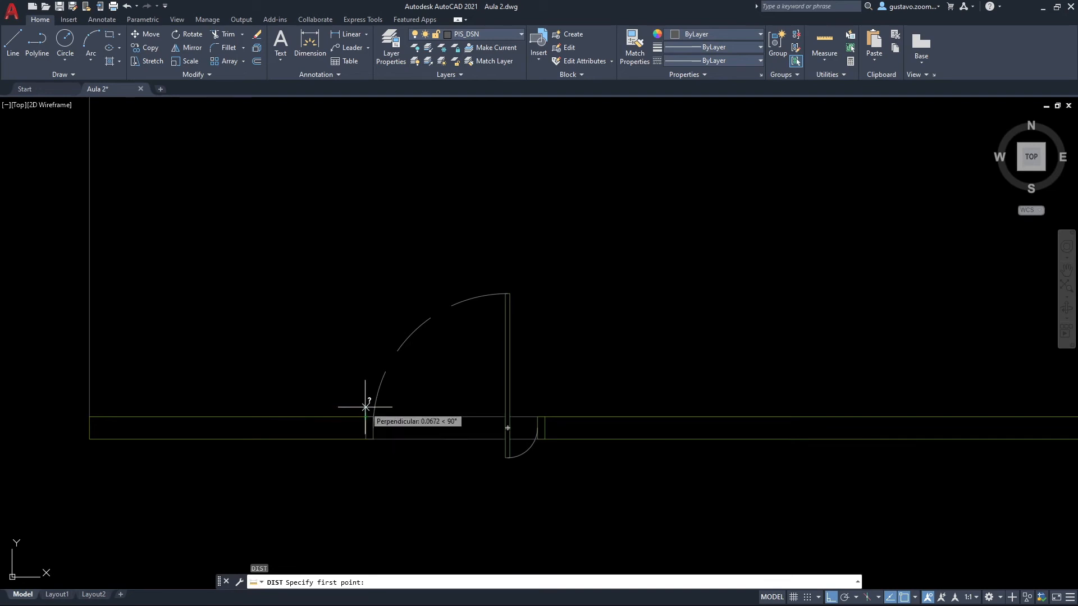
{"action": "left_click", "coordinate": [366, 417]}
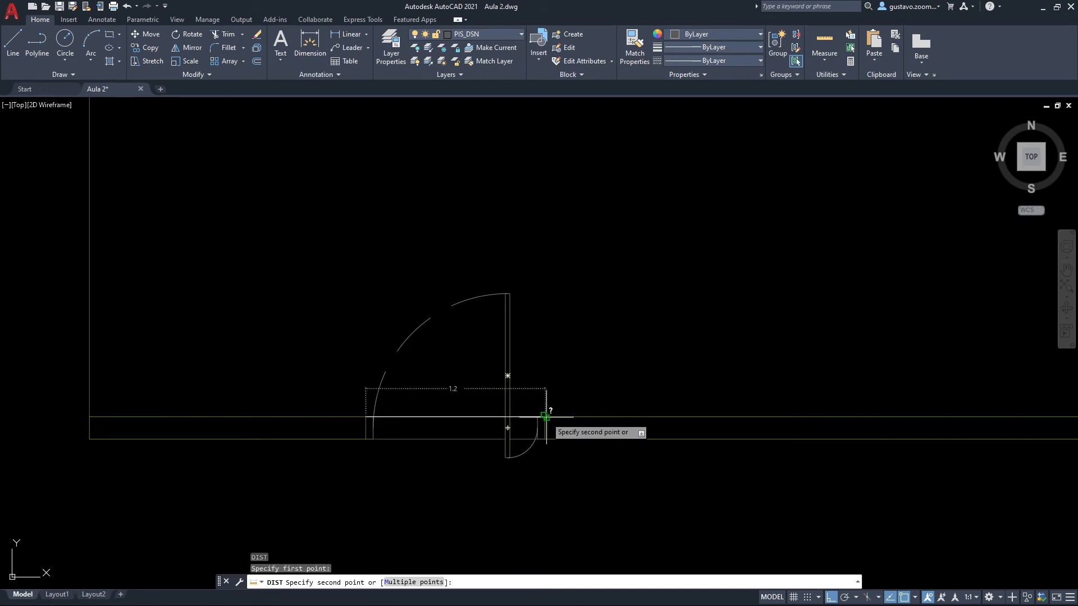
{"action": "key", "text": "Escape"}
Draw a 1.2 by 0.5 rectangle into the front yard from the gate opening's left outer jamb corner on the wall's inner edge.
{"action": "middle_click_drag", "start_coordinate": [477, 273], "coordinate": [470, 283]}
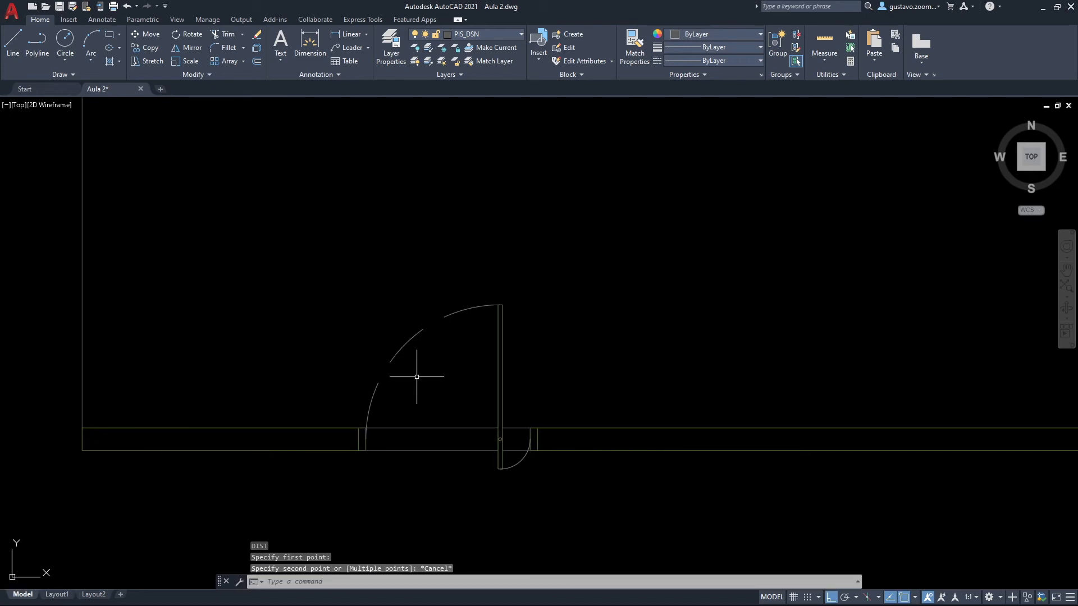
{"action": "type", "text": "rec"}
{"action": "key", "text": "Return"}
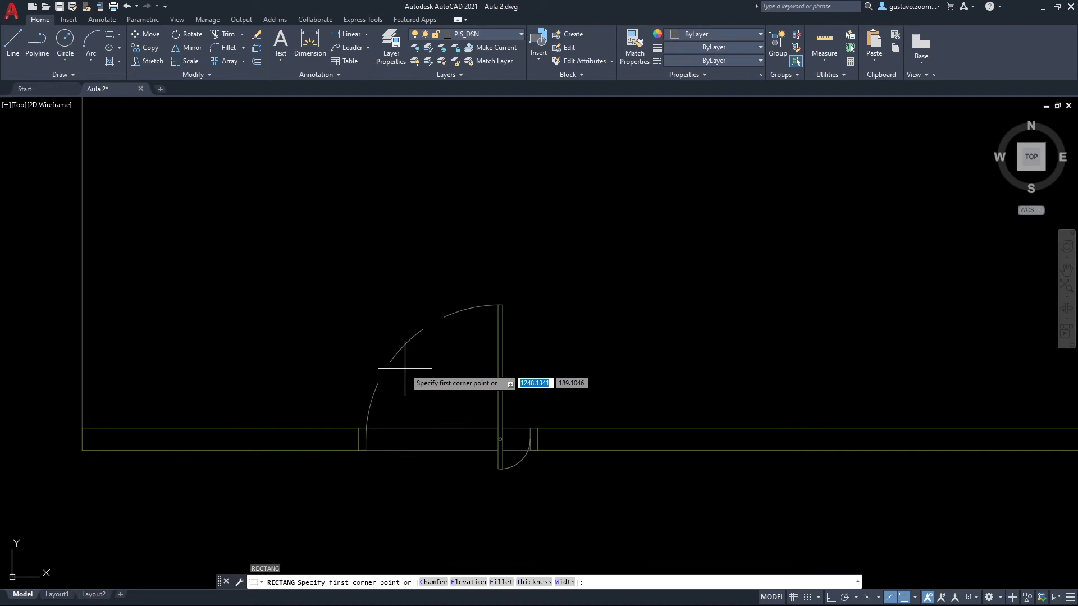
{"action": "left_click", "coordinate": [358, 428]}
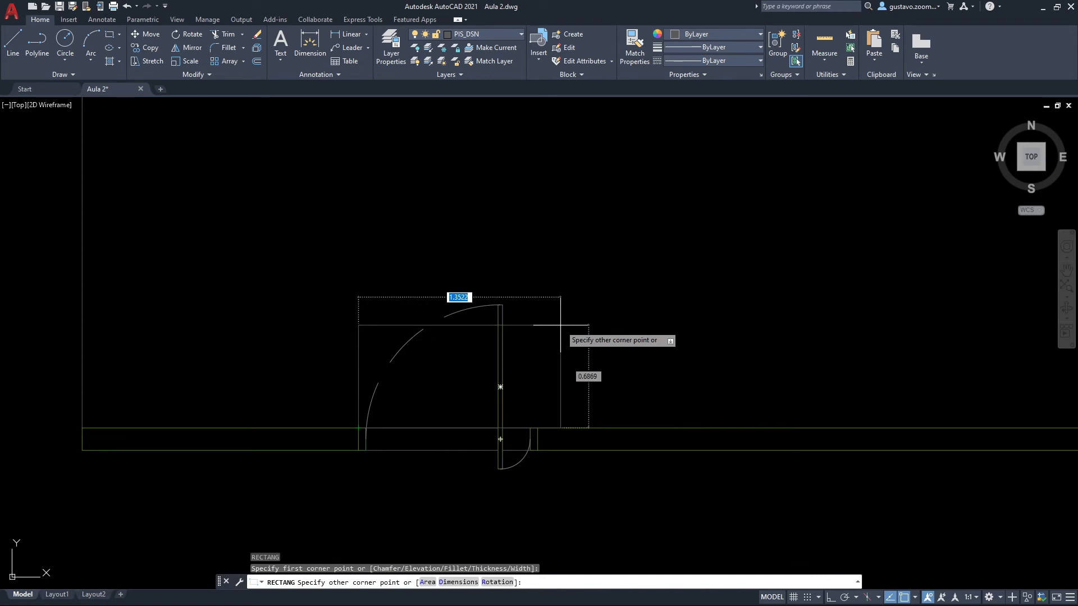
{"action": "type", "text": "1.2"}
{"action": "key", "text": "Tab"}
{"action": "type", "text": ".5"}
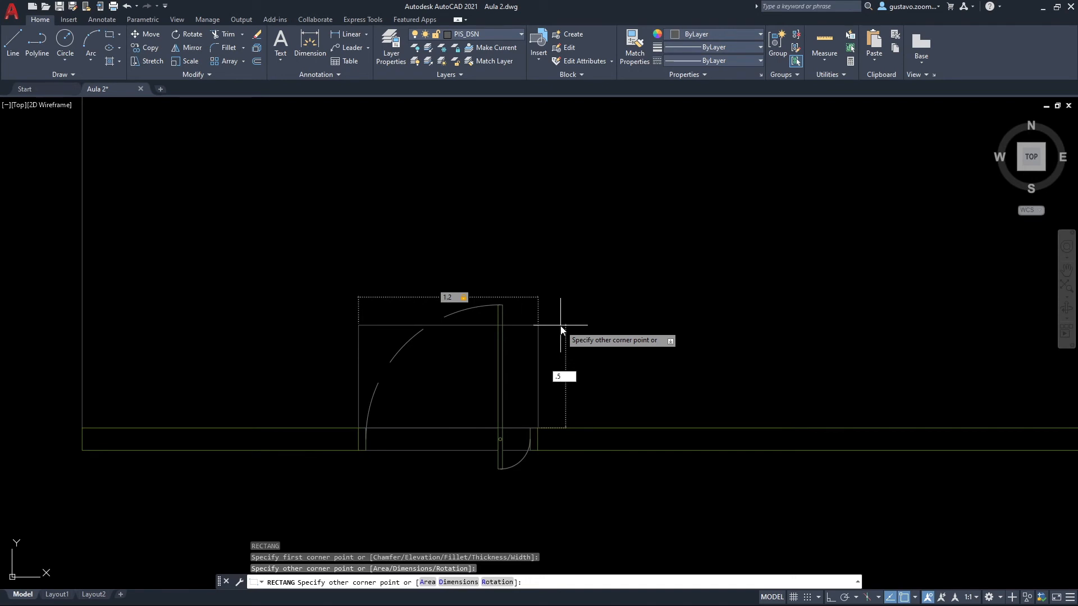
{"action": "key", "text": "Return"}
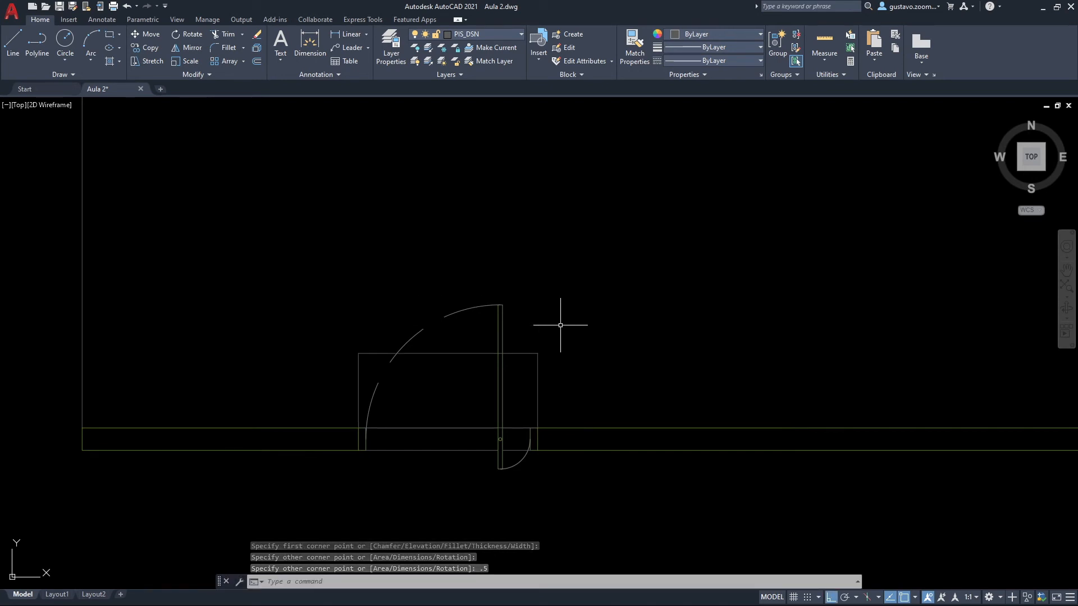
Move the stepping stone rectangle 0.1 straight up, away from the front wall.
{"action": "middle_click_drag", "start_coordinate": [559, 339], "coordinate": [546, 347]}
{"action": "type", "text": "m"}
{"action": "key", "text": "space"}
{"action": "left_click", "coordinate": [527, 360]}
{"action": "left_click", "coordinate": [521, 368]}
{"action": "key", "text": "space"}
{"action": "left_click", "coordinate": [567, 384]}
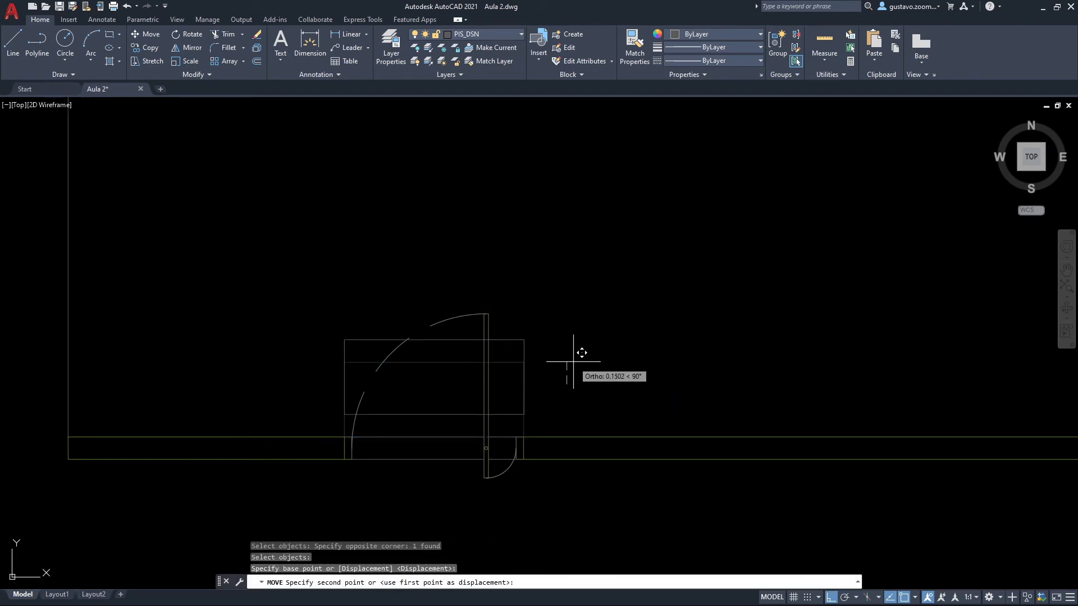
{"action": "type", "text": ".1"}
{"action": "key", "text": "Return"}
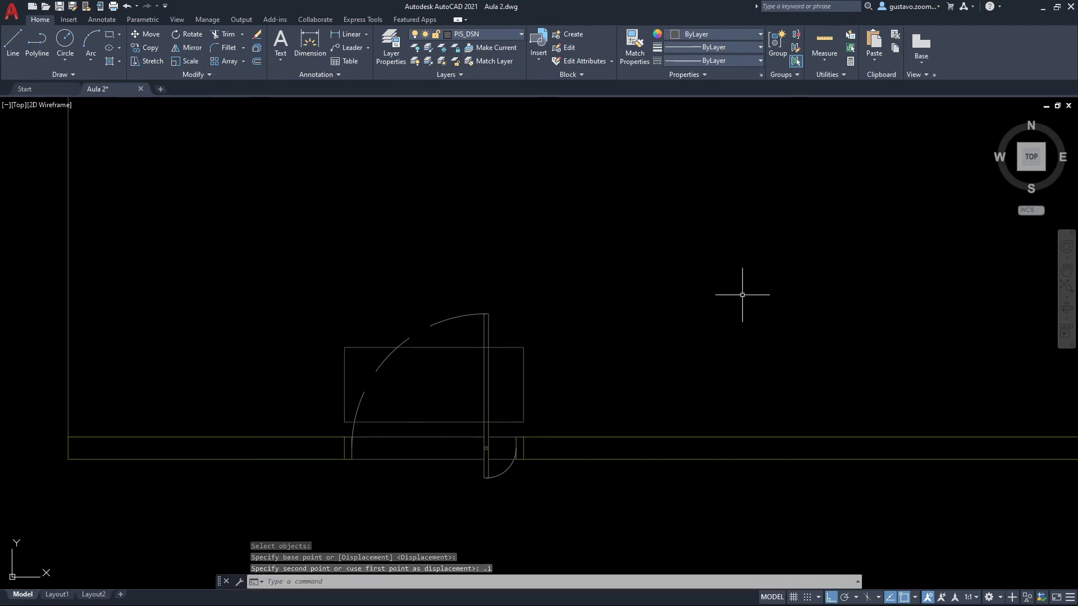
Copy the stepping stone rectangle, using the gate opening's right outer jamb corner on the wall's inner edge as base point.
{"action": "middle_click_drag", "start_coordinate": [741, 286], "coordinate": [644, 470]}
{"action": "scroll", "coordinate": [644, 470], "scroll_direction": "down", "scroll_amount": 2}
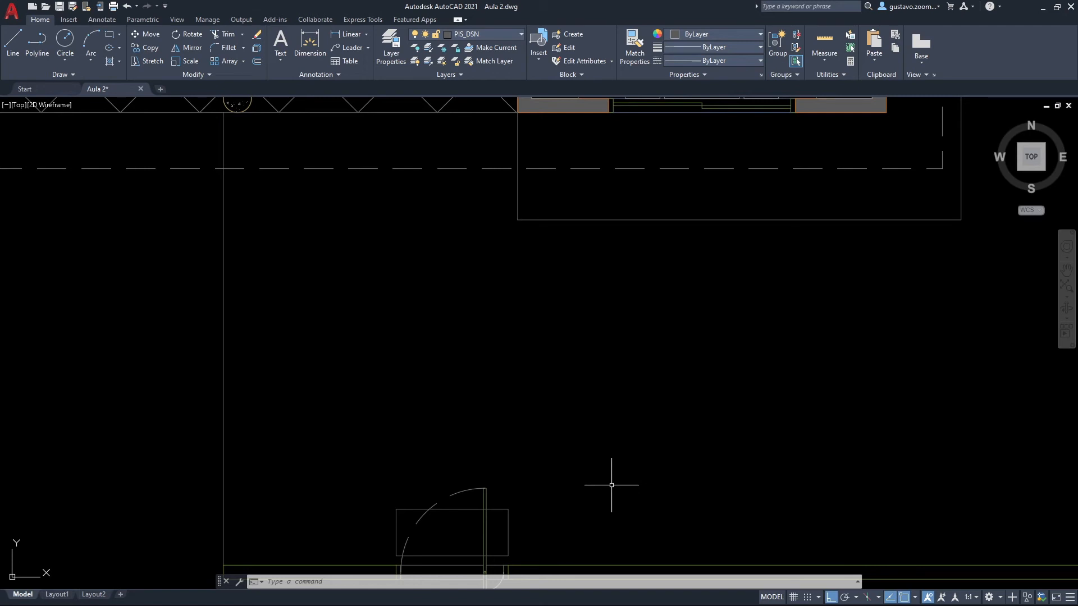
{"action": "middle_click_drag", "start_coordinate": [589, 428], "coordinate": [577, 390]}
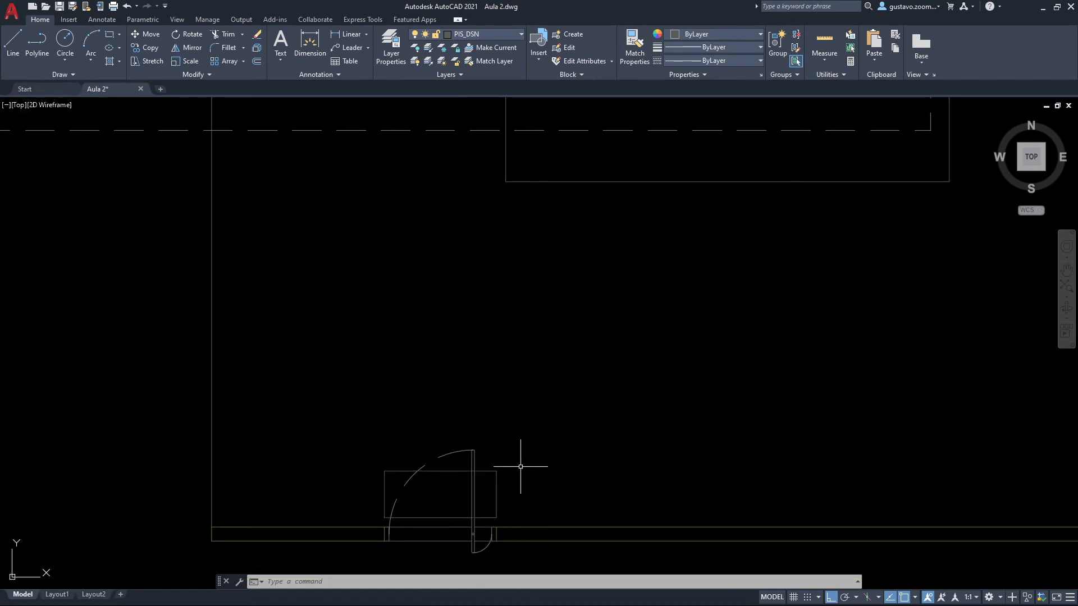
{"action": "type", "text": "co"}
{"action": "key", "text": "Return"}
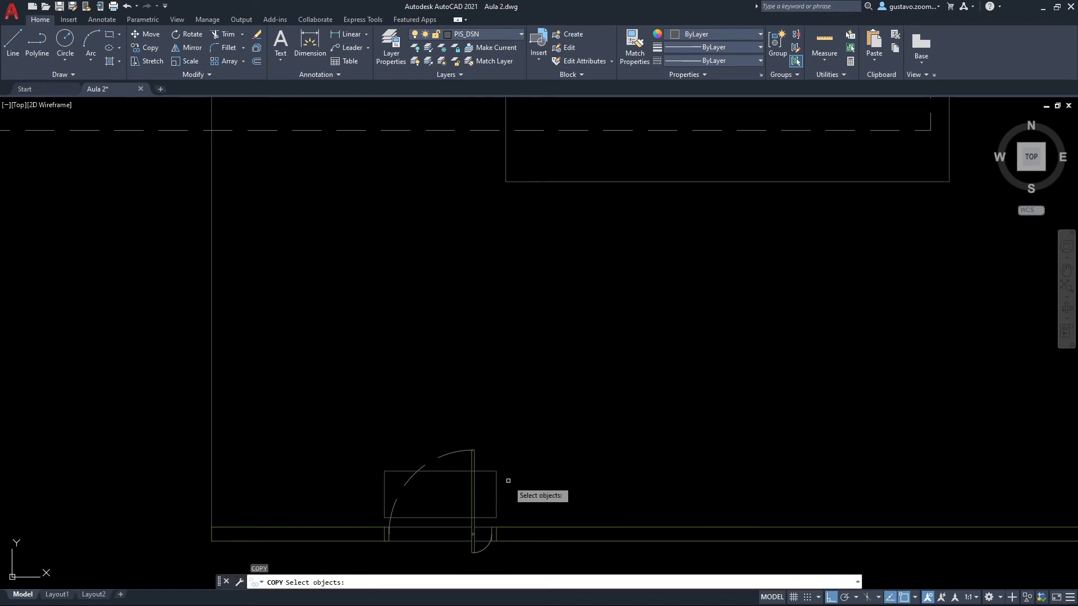
{"action": "left_click", "coordinate": [495, 475]}
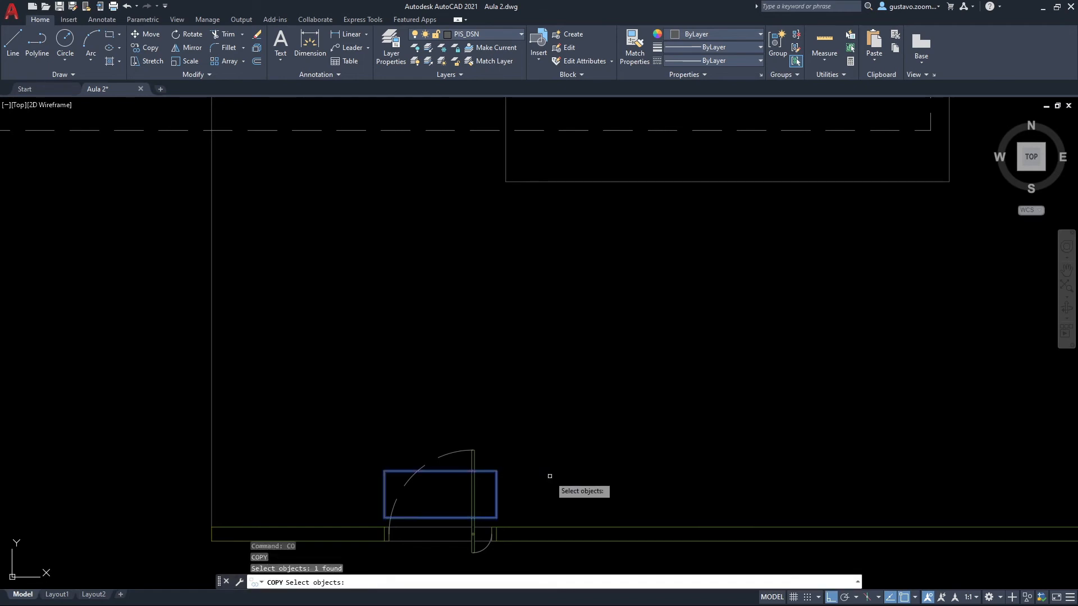
{"action": "key", "text": "Return"}
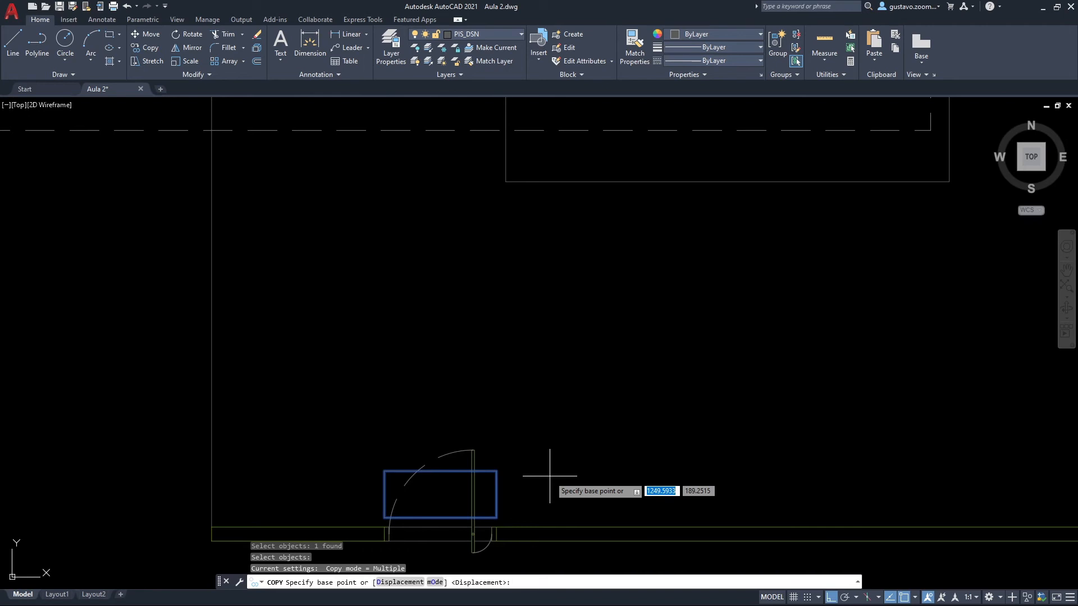
{"action": "scroll", "coordinate": [550, 476], "scroll_direction": "up", "scroll_amount": 4}
{"action": "middle_click_drag", "start_coordinate": [550, 476], "coordinate": [671, 350]}
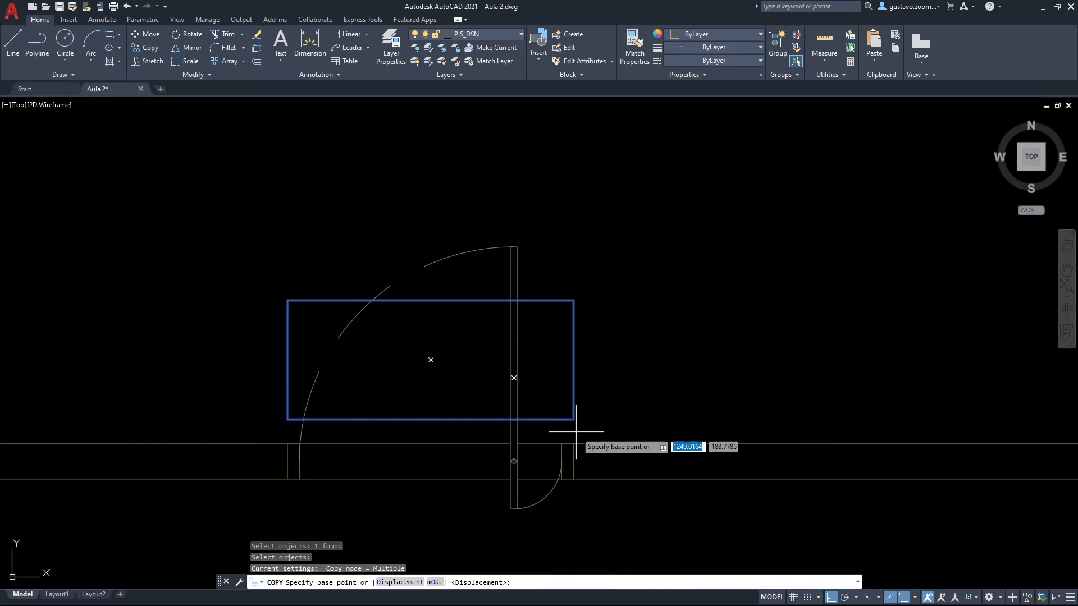
{"action": "scroll", "coordinate": [578, 439], "scroll_direction": "up", "scroll_amount": 2}
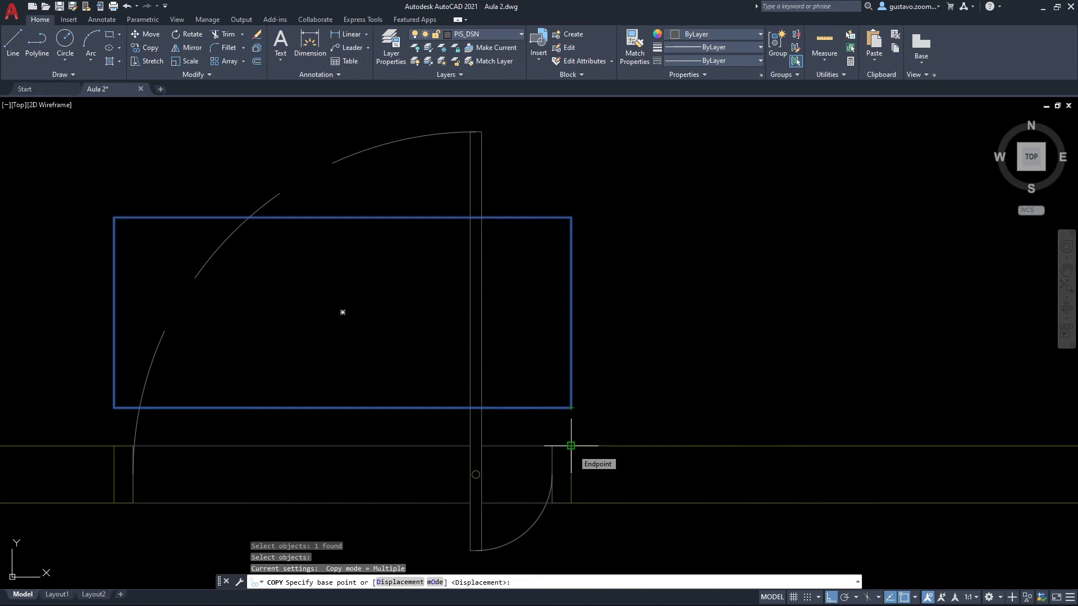
{"action": "scroll", "coordinate": [531, 469], "scroll_direction": "up", "scroll_amount": 5}
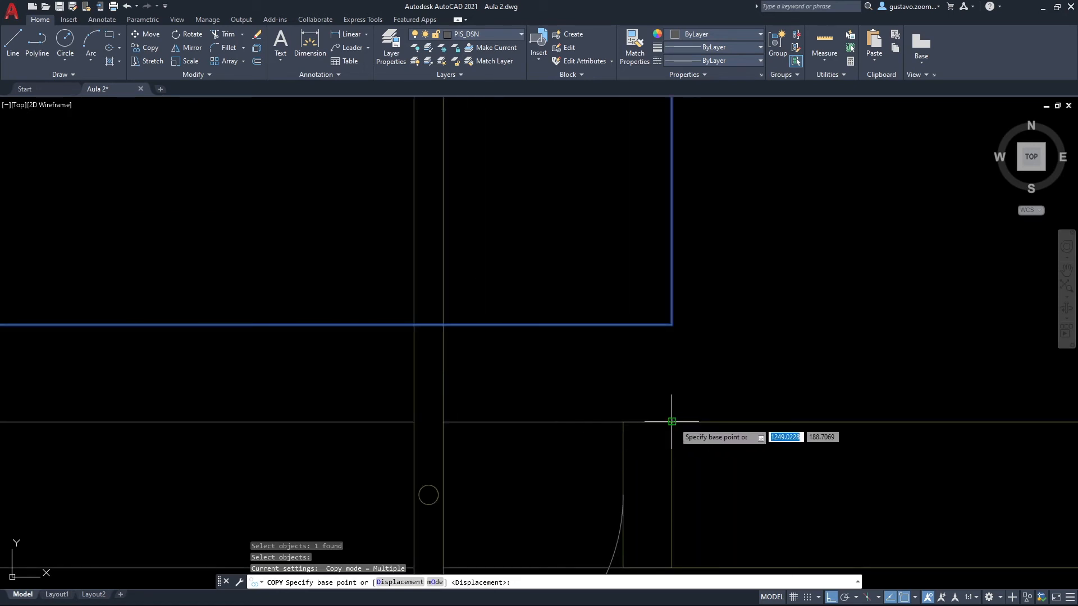
Copy the rectangular paver at the gate six times toward the house, snapping each copy to the previous paver's upper corner with ortho off.
{"action": "left_click", "coordinate": [672, 422]}
{"action": "scroll", "coordinate": [703, 387], "scroll_direction": "down", "scroll_amount": 2}
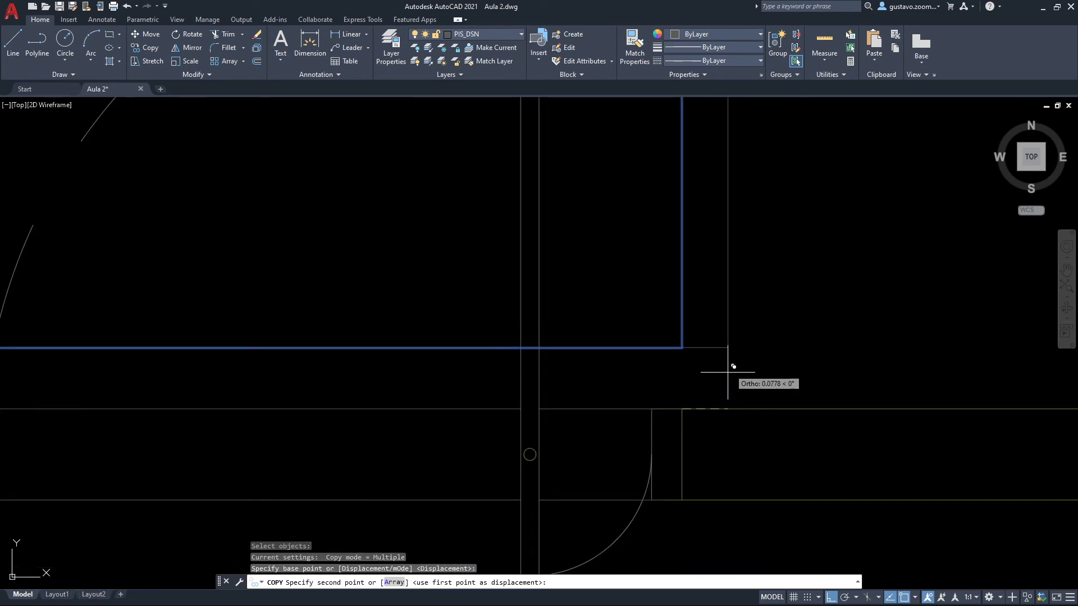
{"action": "key", "text": "F8"}
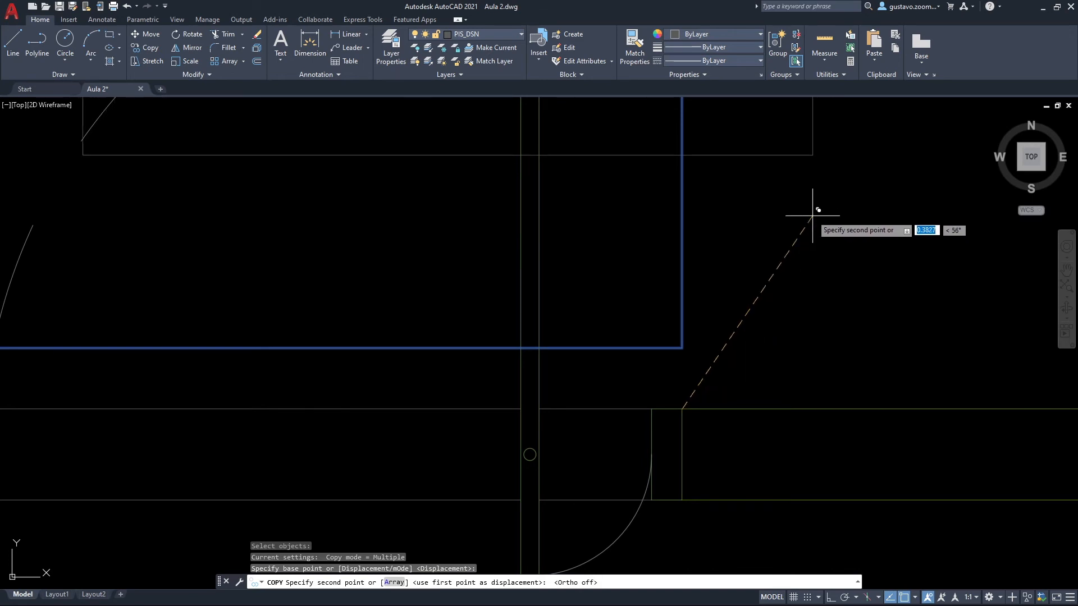
{"action": "scroll", "coordinate": [705, 333], "scroll_direction": "down", "scroll_amount": 2}
{"action": "middle_click_drag", "start_coordinate": [736, 279], "coordinate": [704, 393]}
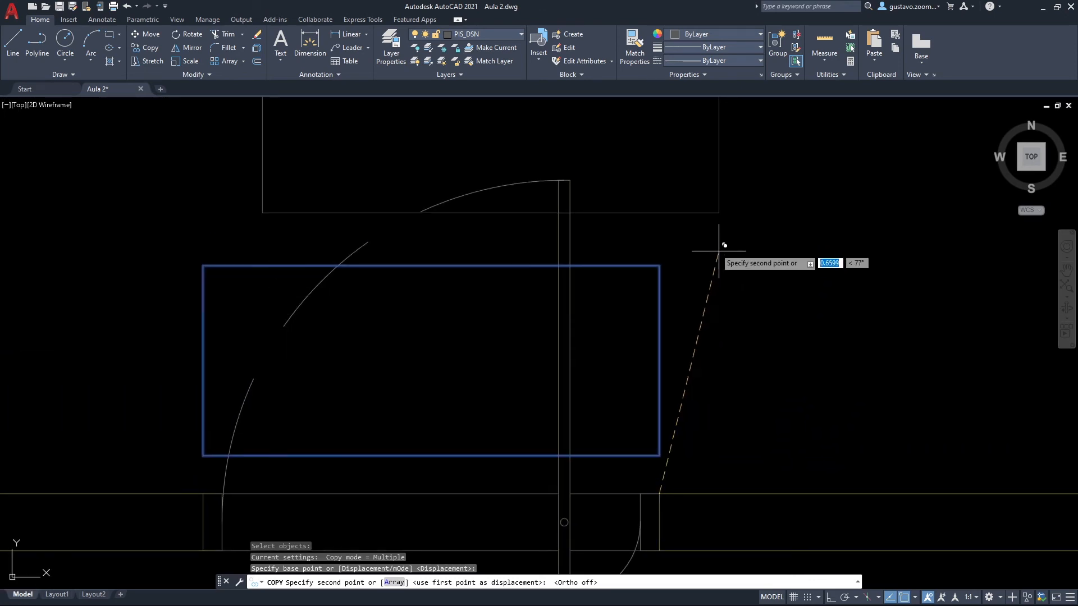
{"action": "left_click", "coordinate": [659, 265]}
{"action": "middle_click_drag", "start_coordinate": [733, 314], "coordinate": [673, 544]}
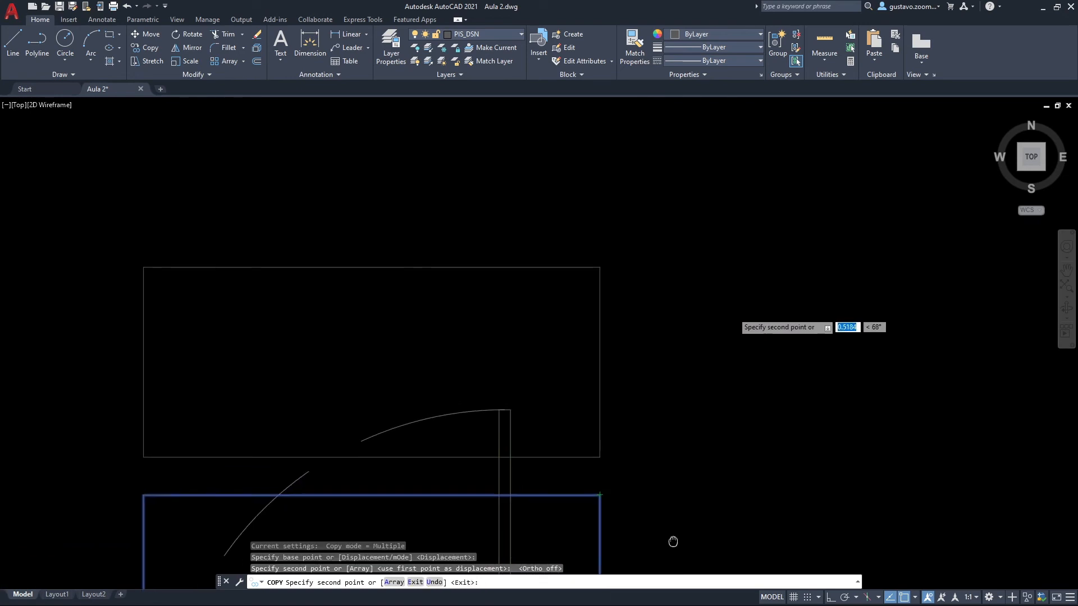
{"action": "left_click", "coordinate": [600, 267]}
{"action": "middle_click_drag", "start_coordinate": [669, 236], "coordinate": [657, 550]}
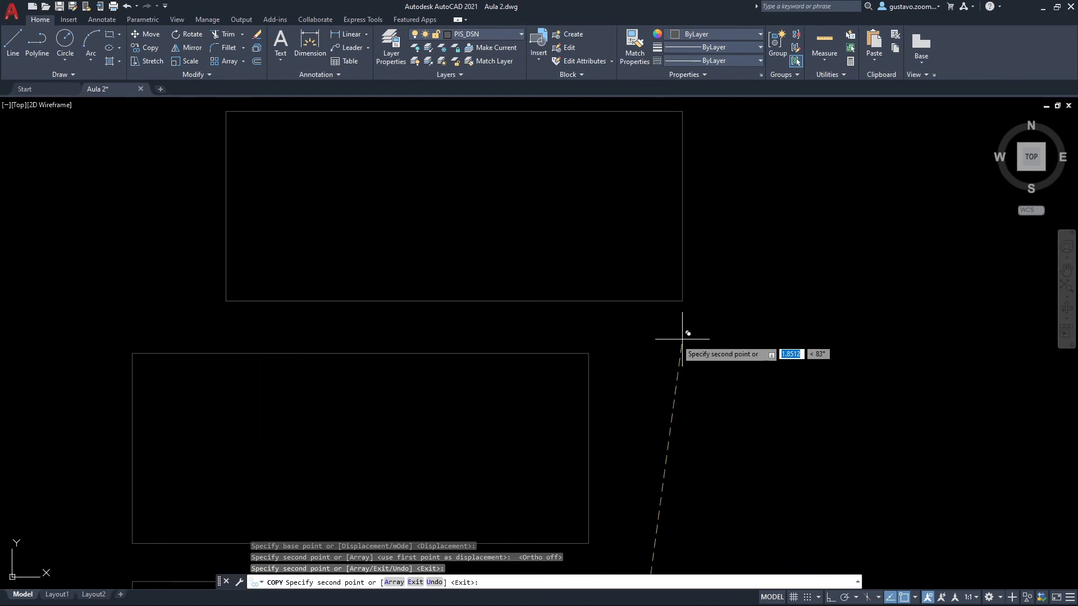
{"action": "left_click", "coordinate": [592, 354]}
{"action": "scroll", "coordinate": [594, 353], "scroll_direction": "down", "scroll_amount": 4}
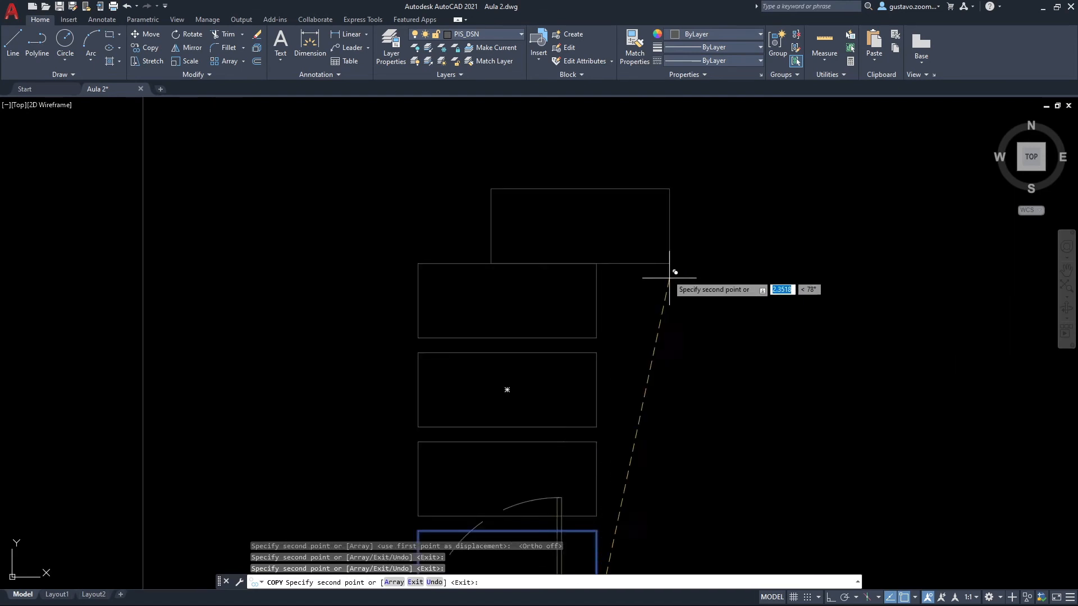
{"action": "left_click", "coordinate": [596, 262]}
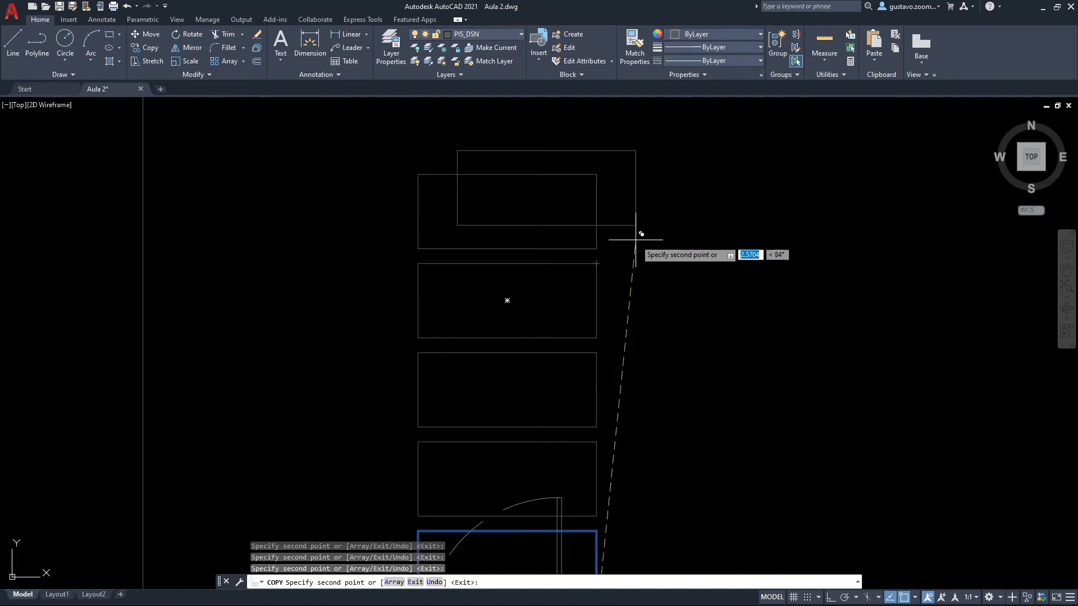
{"action": "middle_click_drag", "start_coordinate": [638, 236], "coordinate": [659, 402]}
{"action": "left_click", "coordinate": [617, 429]}
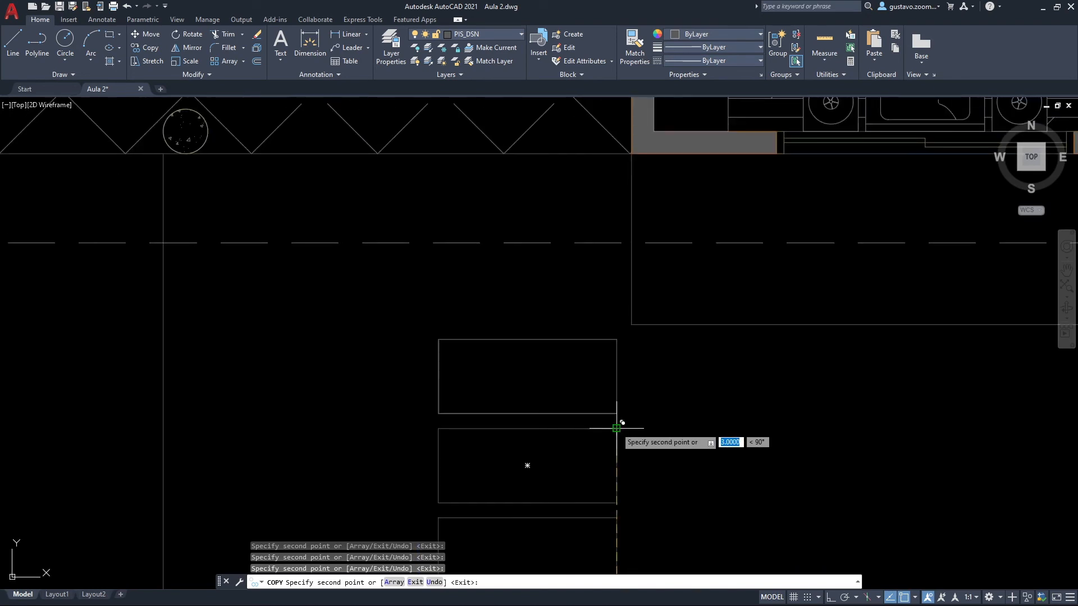
{"action": "left_click", "coordinate": [616, 339]}
{"action": "scroll", "coordinate": [690, 423], "scroll_direction": "down", "scroll_amount": 4}
{"action": "key", "text": "Escape"}
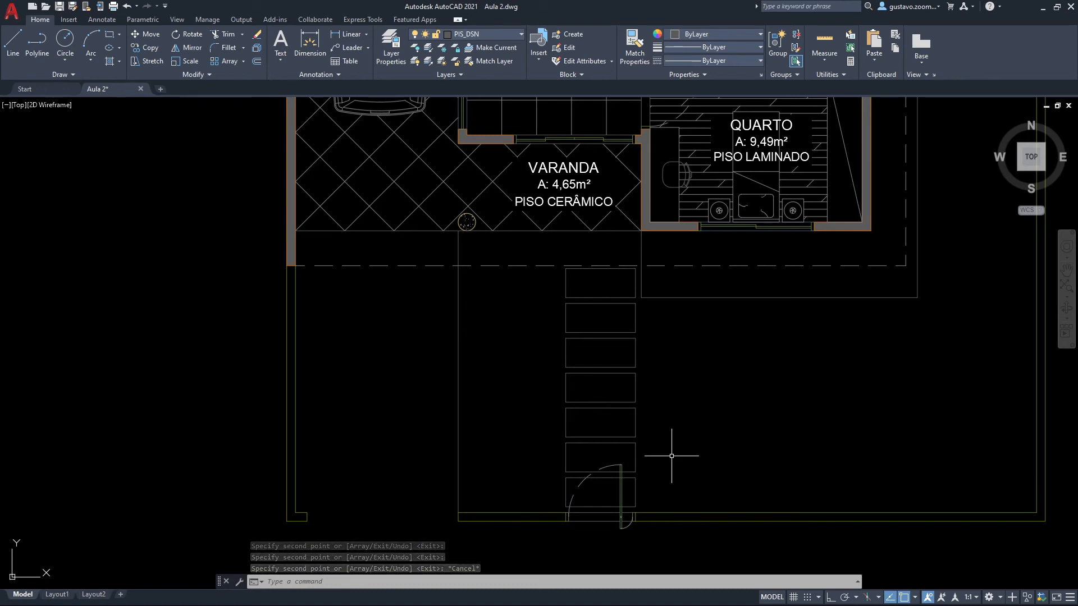
Delete the six copied pavers, keeping only the original paver at the gate.
{"action": "scroll", "coordinate": [562, 449], "scroll_direction": "up", "scroll_amount": 2}
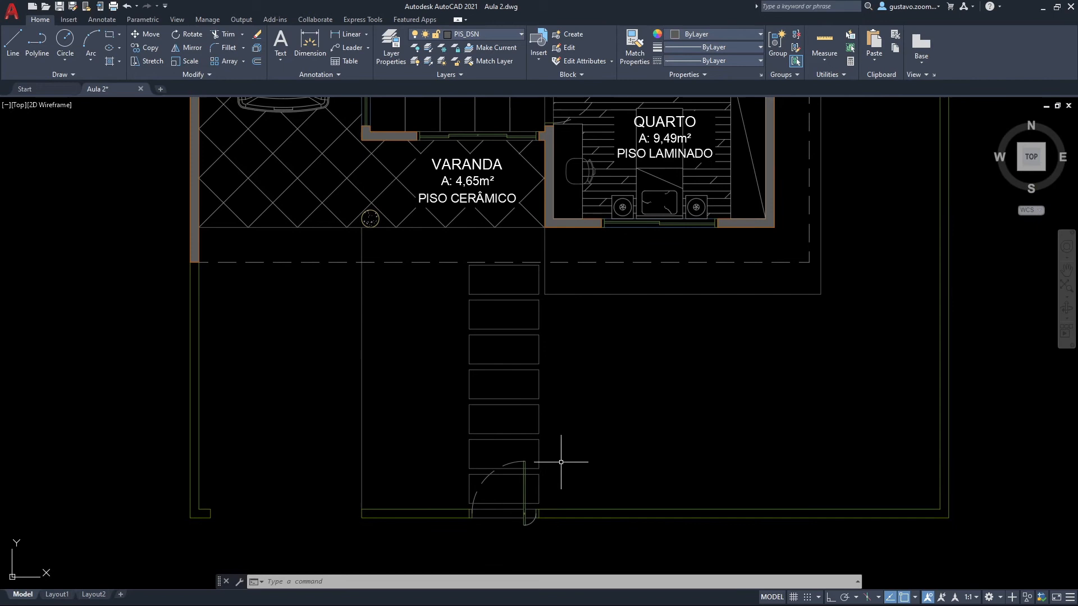
{"action": "middle_click_drag", "start_coordinate": [618, 356], "coordinate": [572, 364]}
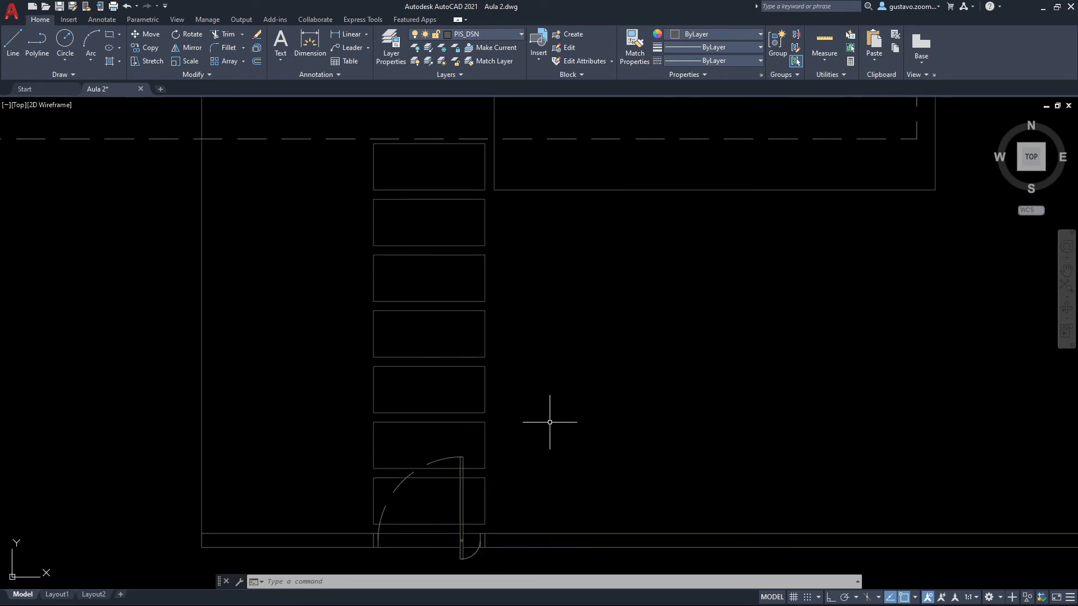
{"action": "middle_click_drag", "start_coordinate": [524, 445], "coordinate": [538, 461]}
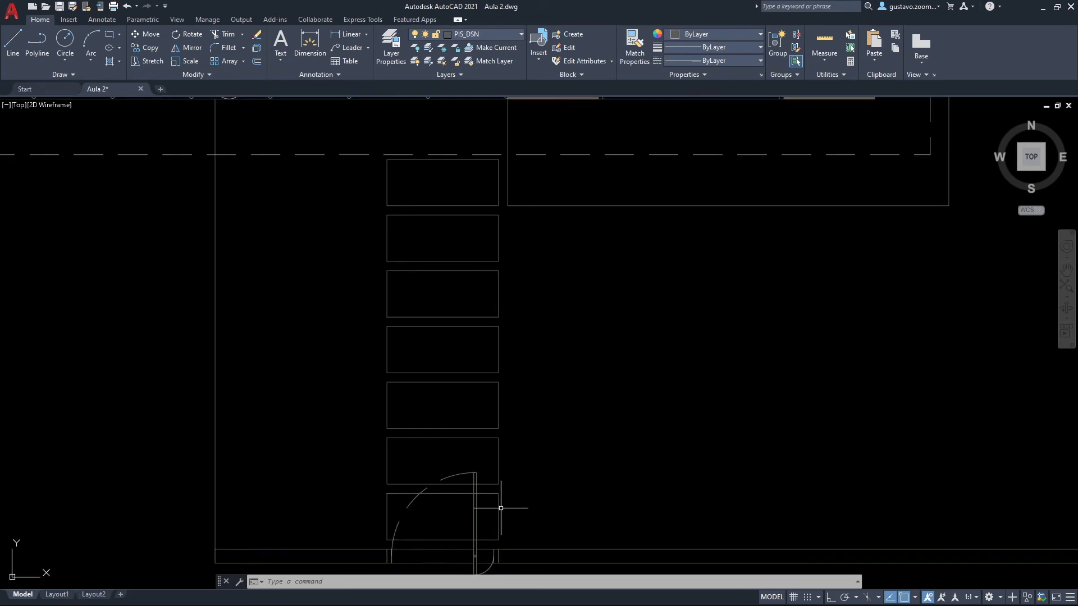
{"action": "left_click", "coordinate": [512, 451]}
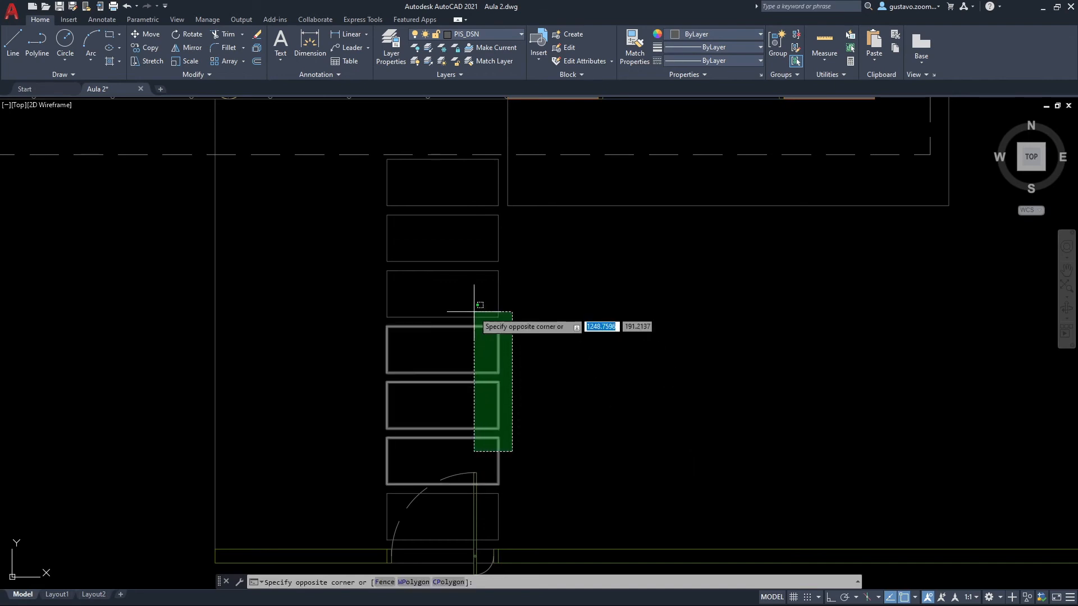
{"action": "left_click", "coordinate": [472, 238]}
{"action": "left_click", "coordinate": [462, 239]}
{"action": "left_click", "coordinate": [442, 179]}
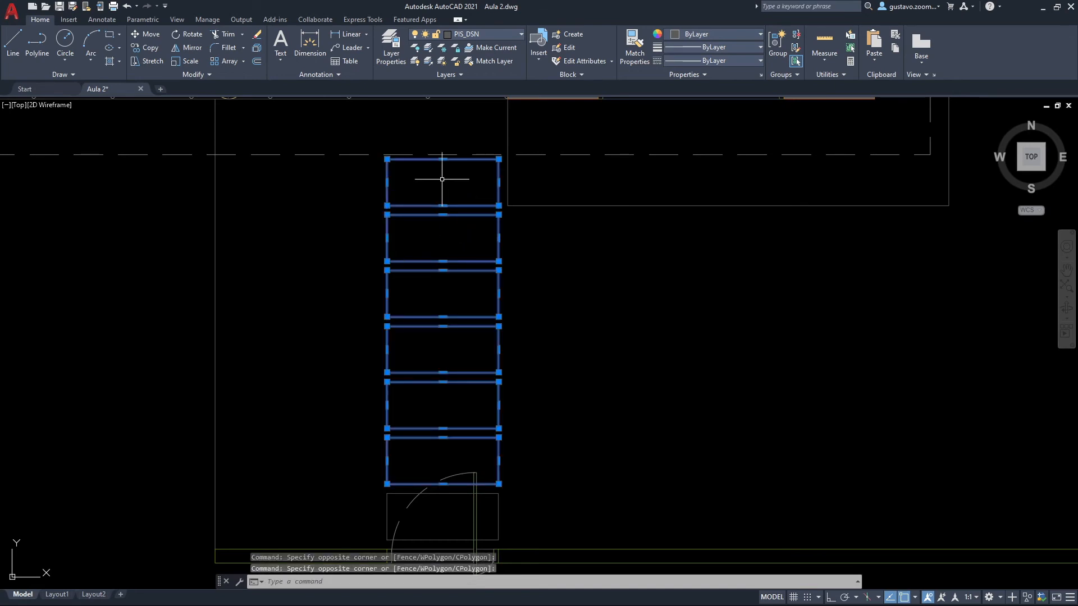
{"action": "key", "text": "Delete"}
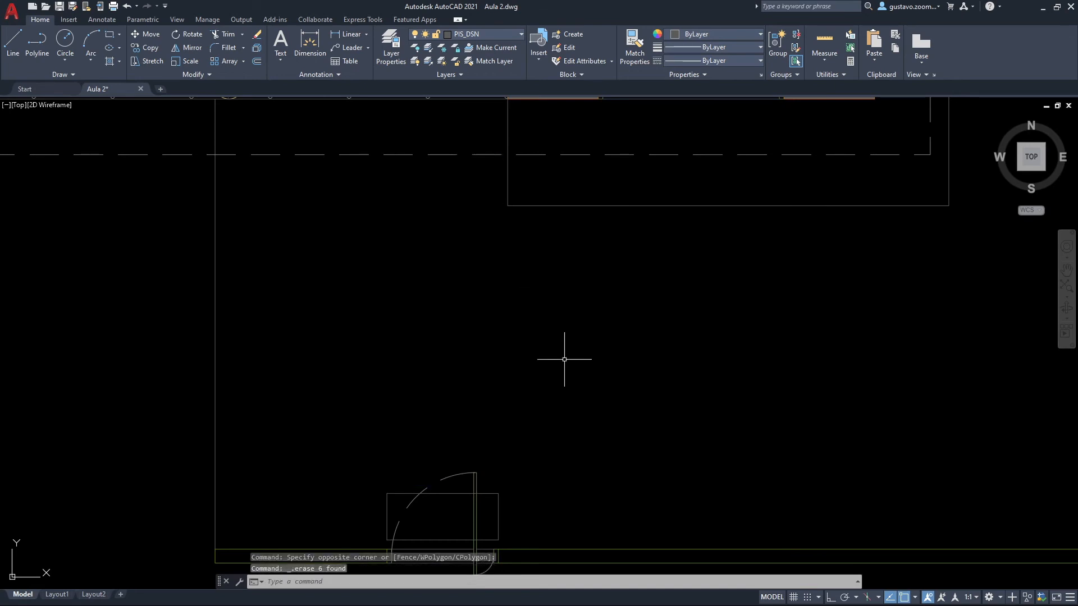
Copy the gate paver once, 0.6 straight up toward the house with ortho on.
{"action": "middle_click_drag", "start_coordinate": [573, 497], "coordinate": [621, 430]}
{"action": "middle_click_drag", "start_coordinate": [524, 428], "coordinate": [478, 456]}
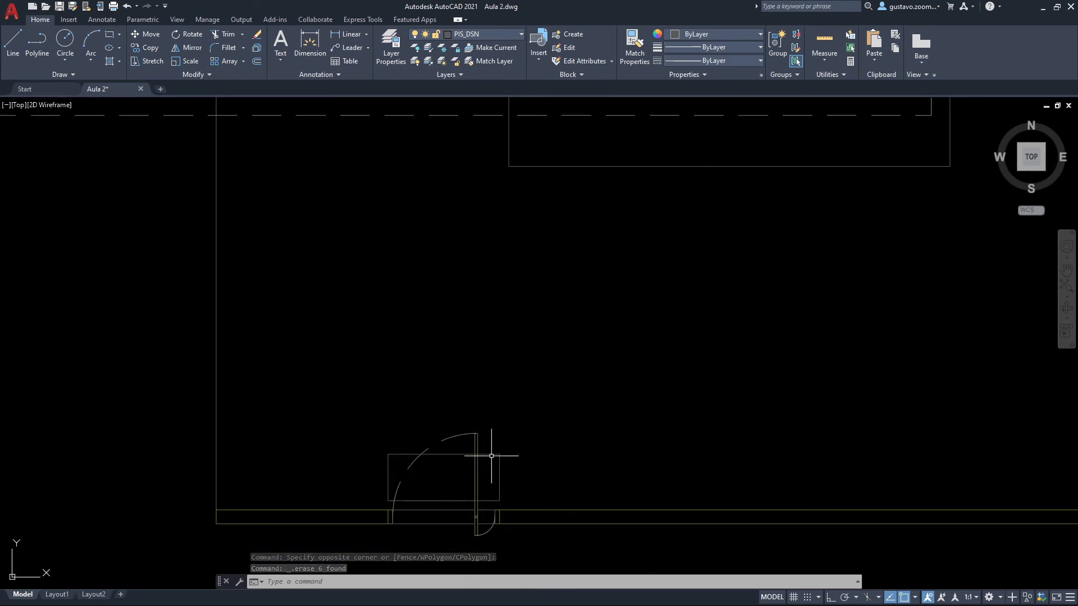
{"action": "mouse_move", "coordinate": [517, 441]}
{"action": "middle_mouse_down"}
{"action": "mouse_move", "coordinate": [444, 475]}
{"action": "mouse_move", "coordinate": [520, 378]}
{"action": "middle_mouse_up"}
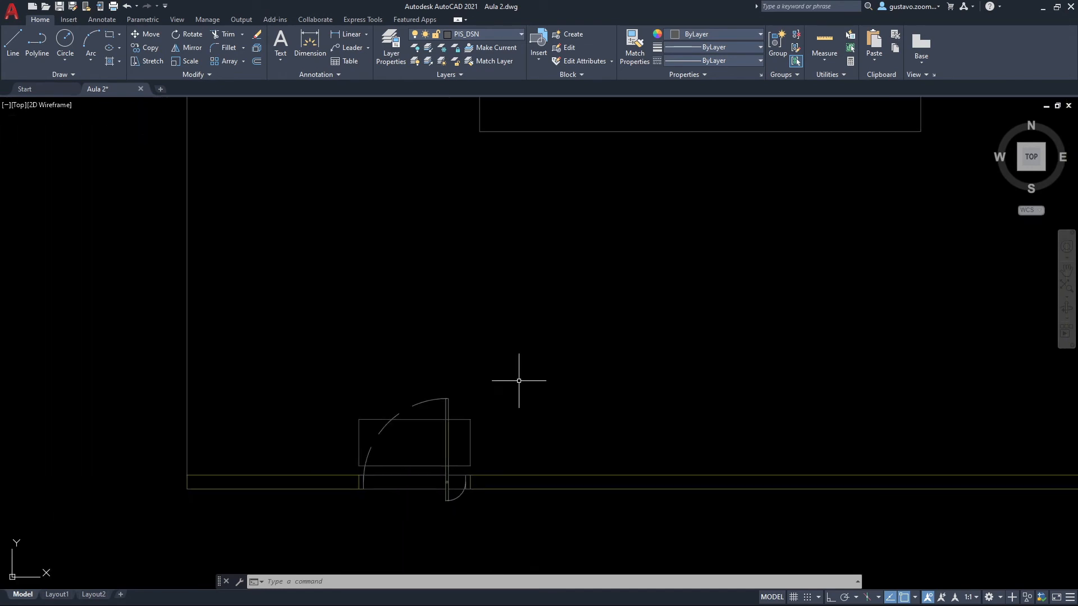
{"action": "scroll", "coordinate": [471, 457], "scroll_direction": "up", "scroll_amount": 3}
{"action": "middle_click_drag", "start_coordinate": [520, 431], "coordinate": [560, 428]}
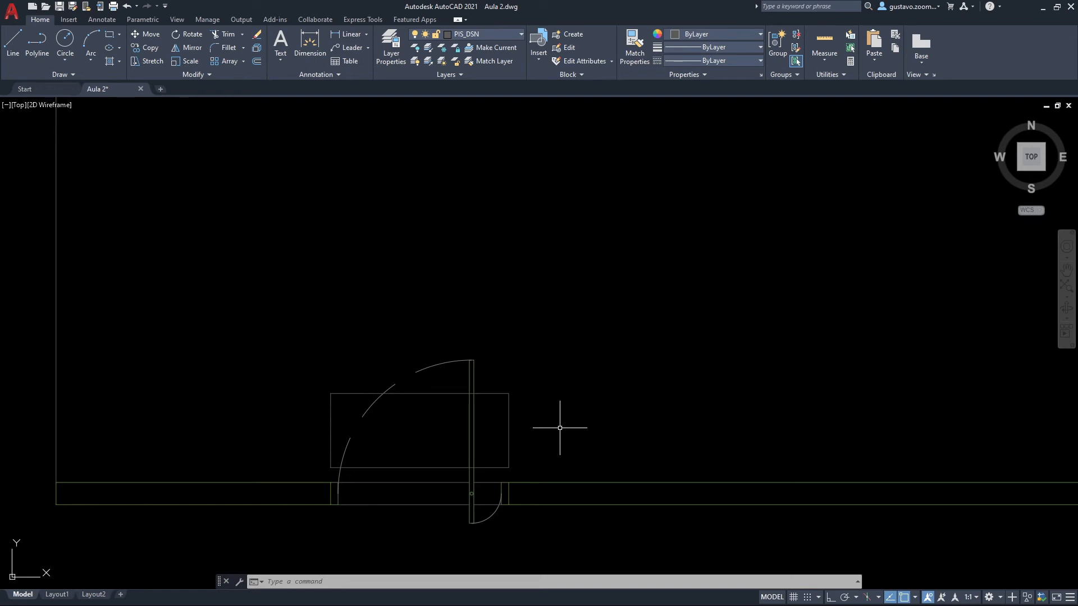
{"action": "type", "text": "co"}
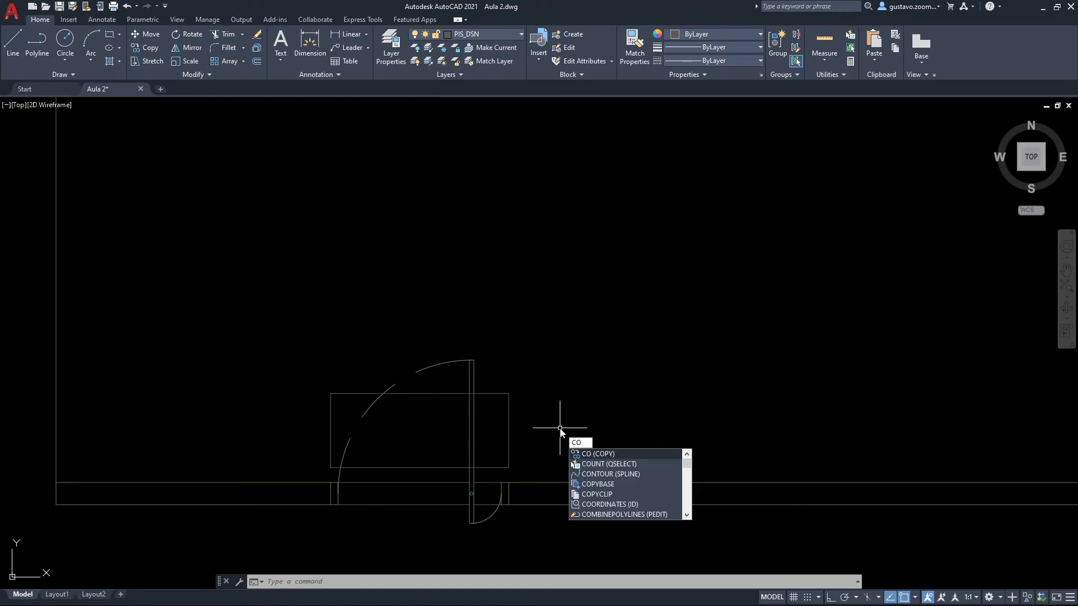
{"action": "key", "text": "Return"}
{"action": "scroll", "coordinate": [523, 424], "scroll_direction": "up", "scroll_amount": 2}
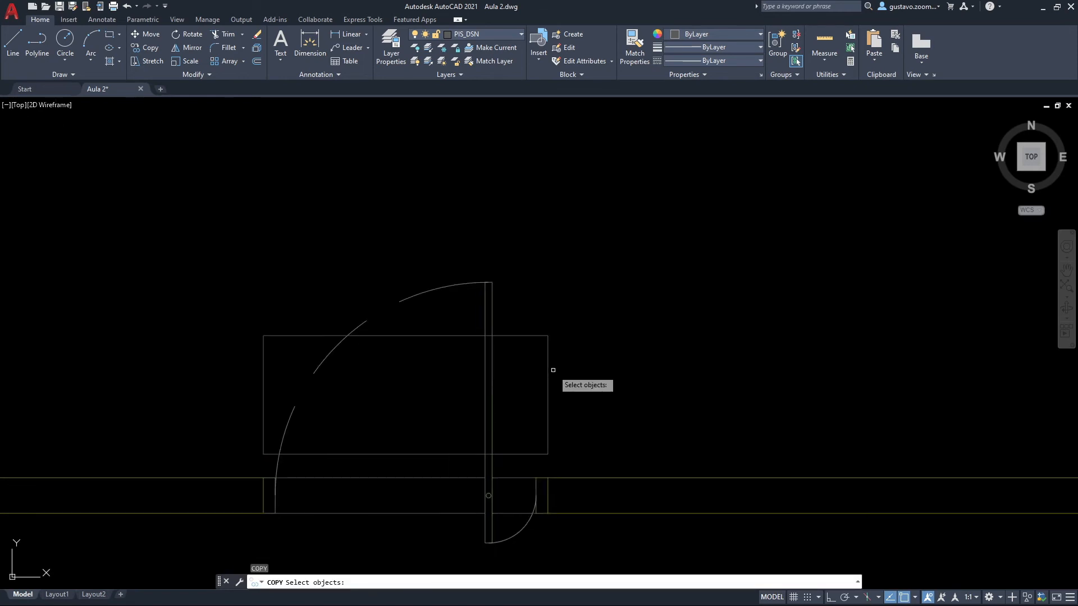
{"action": "left_click", "coordinate": [548, 365]}
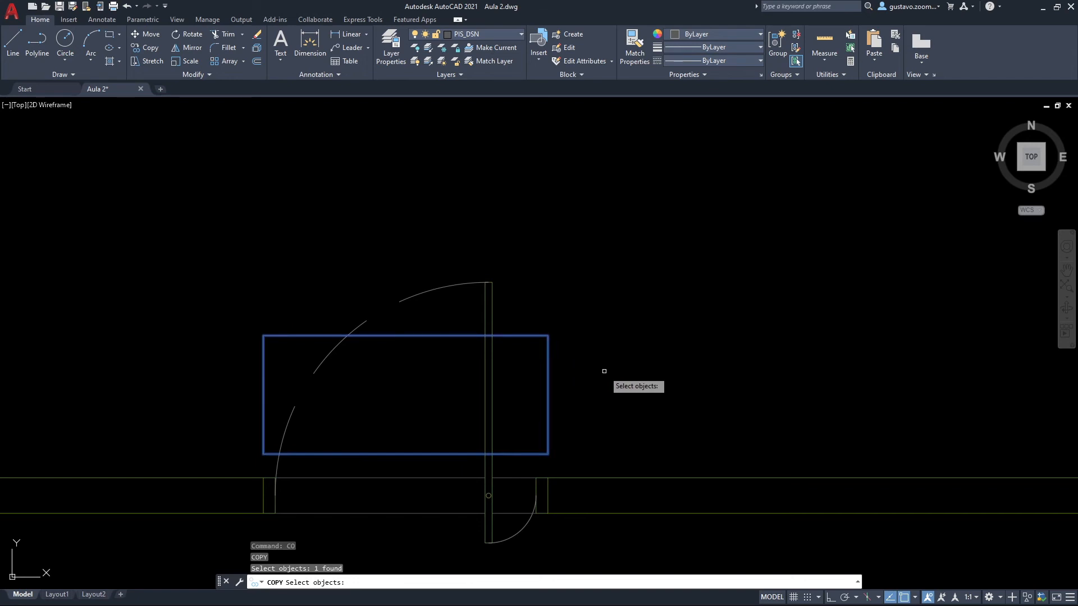
{"action": "key", "text": "Return"}
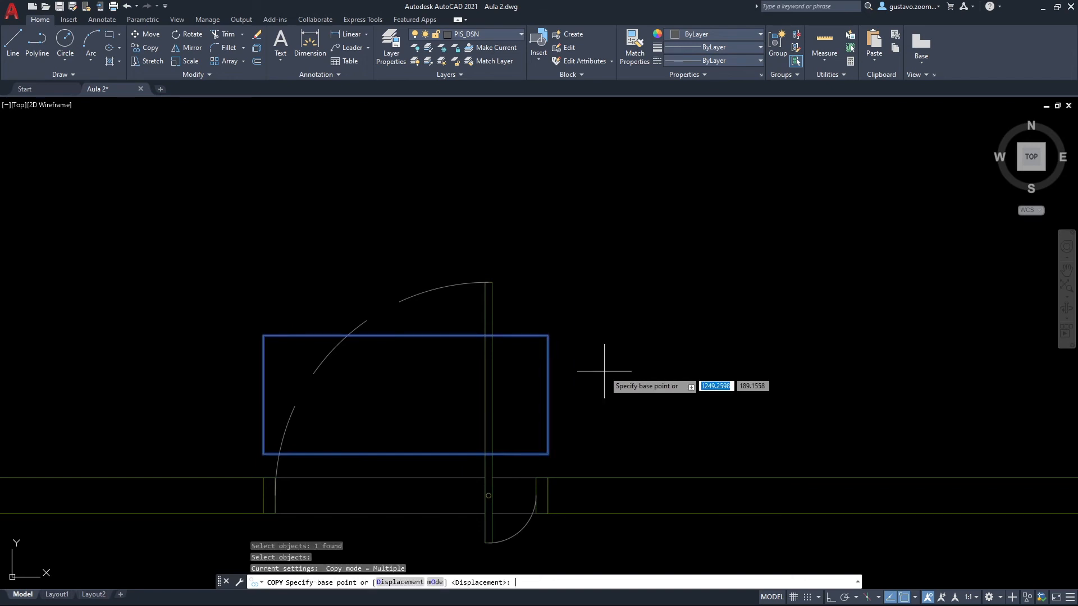
{"action": "left_click", "coordinate": [660, 393]}
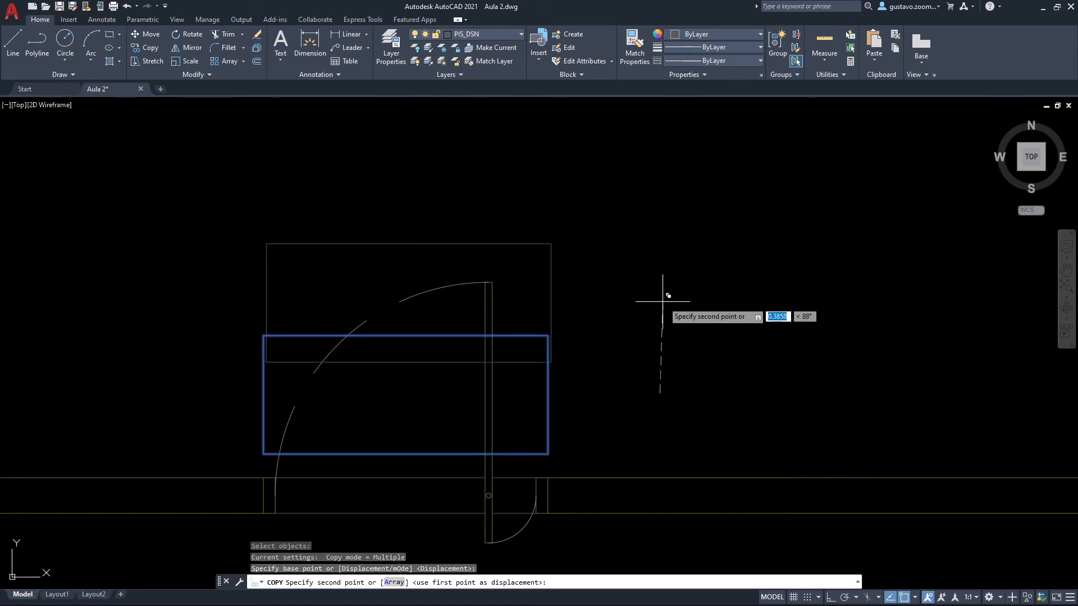
{"action": "key", "text": "F8"}
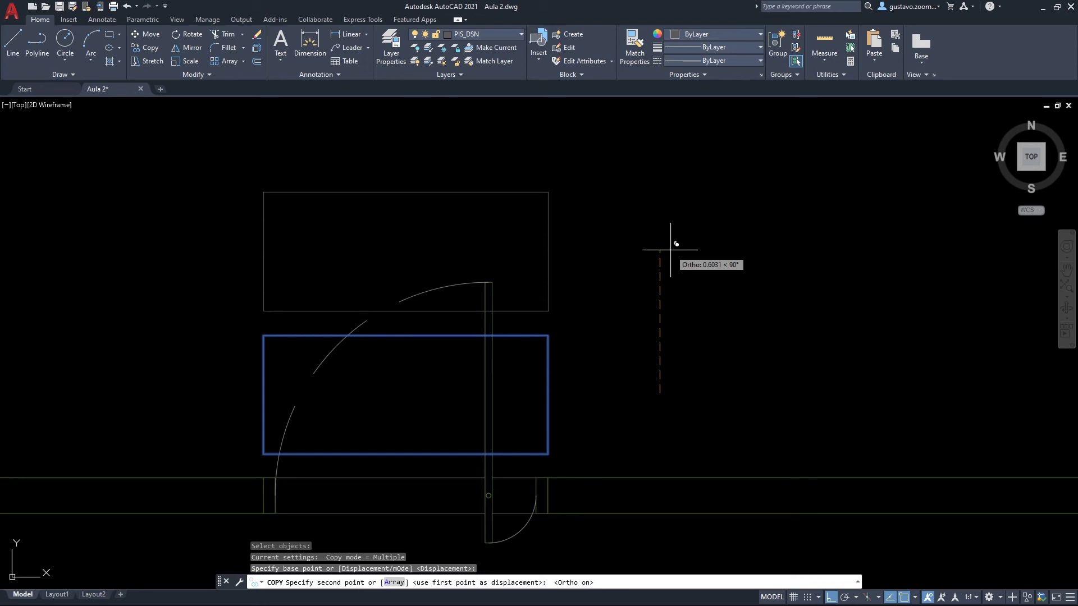
{"action": "type", "text": ".6"}
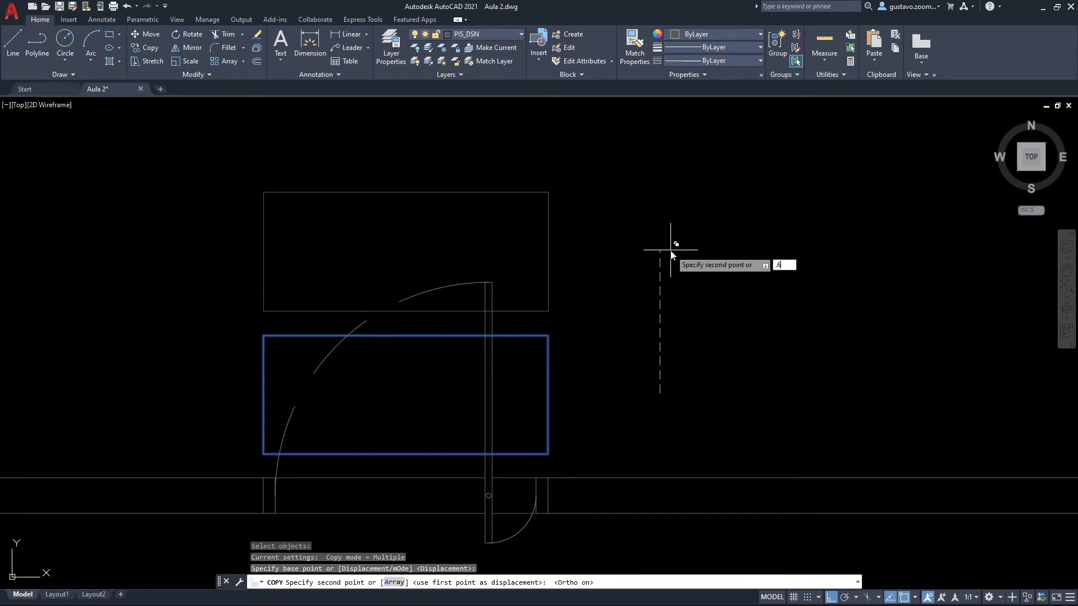
{"action": "key", "text": "Return"}
{"action": "key", "text": "Escape"}
Measure the gap between the original paver and its copy.
{"action": "type", "text": "di"}
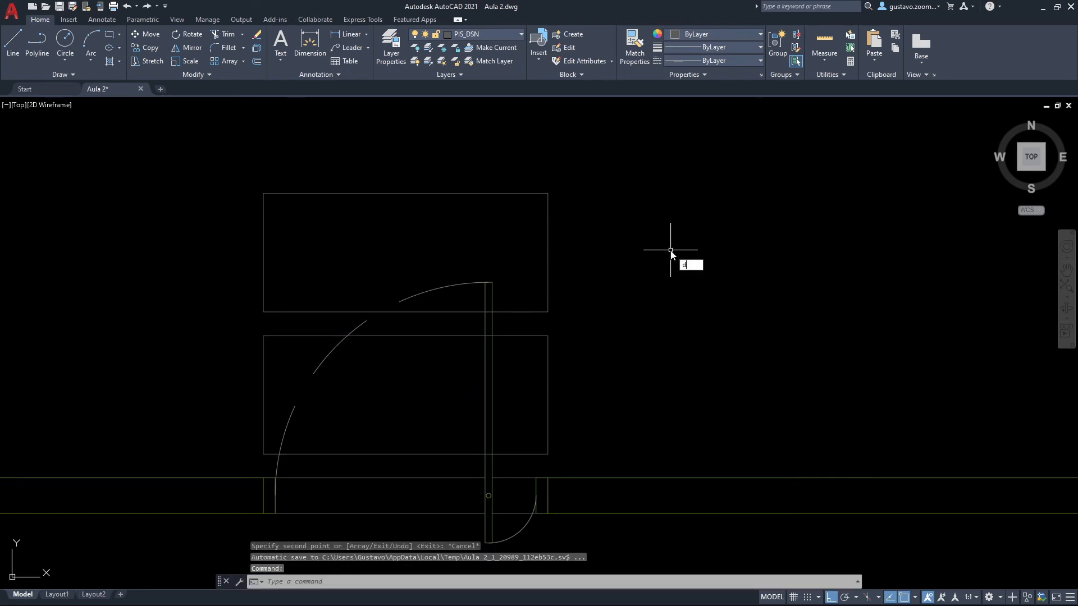
{"action": "key", "text": "Return"}
{"action": "left_click", "coordinate": [548, 312]}
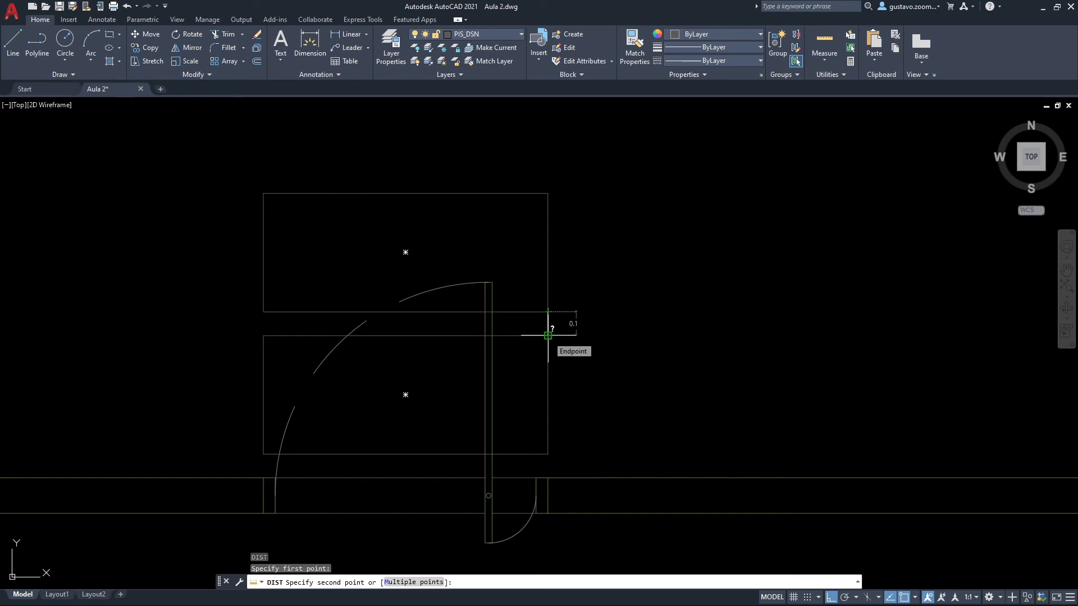
{"action": "key", "text": "Escape"}
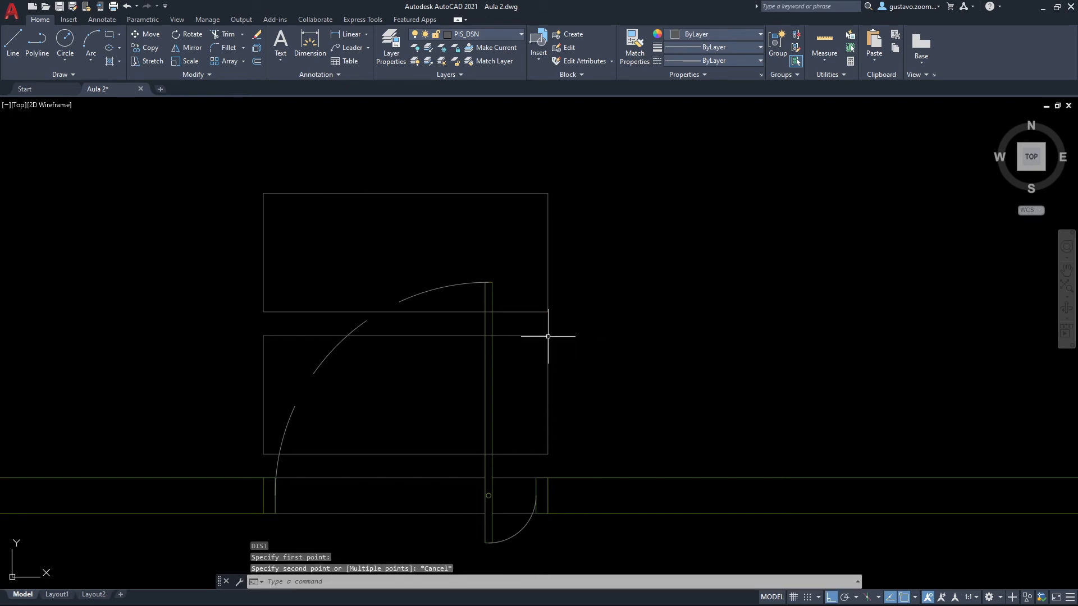
Delete the copied paver above the original one at the gate.
{"action": "left_click", "coordinate": [534, 312]}
{"action": "key", "text": "Delete"}
{"action": "scroll", "coordinate": [577, 277], "scroll_direction": "down", "scroll_amount": 3}
{"action": "scroll", "coordinate": [516, 383], "scroll_direction": "down", "scroll_amount": 3}
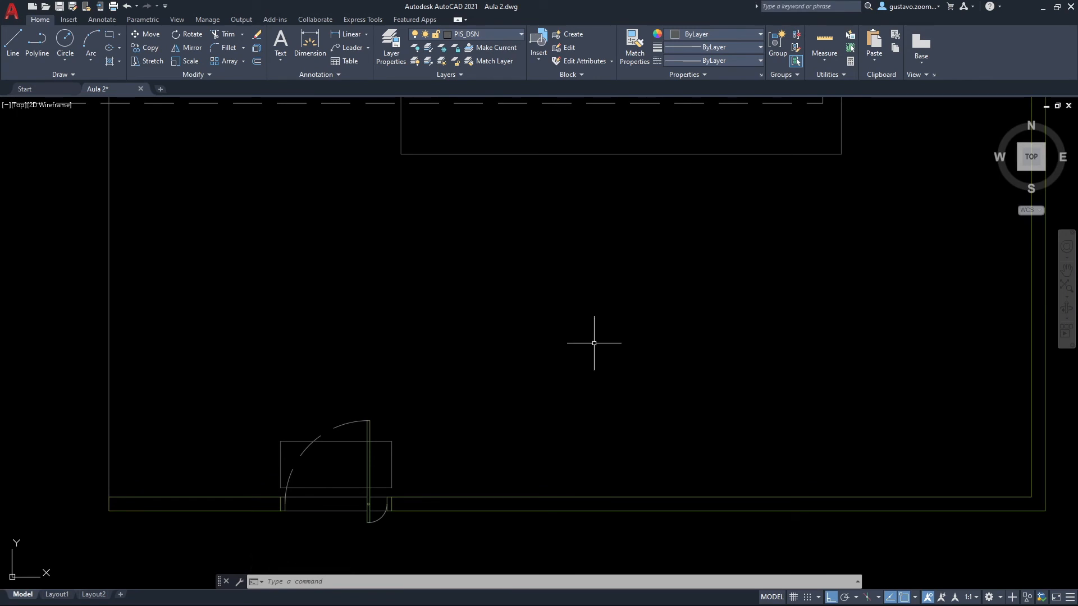
Create a rectangular array from the single paver at the gate.
{"action": "middle_click_drag", "start_coordinate": [594, 346], "coordinate": [638, 379]}
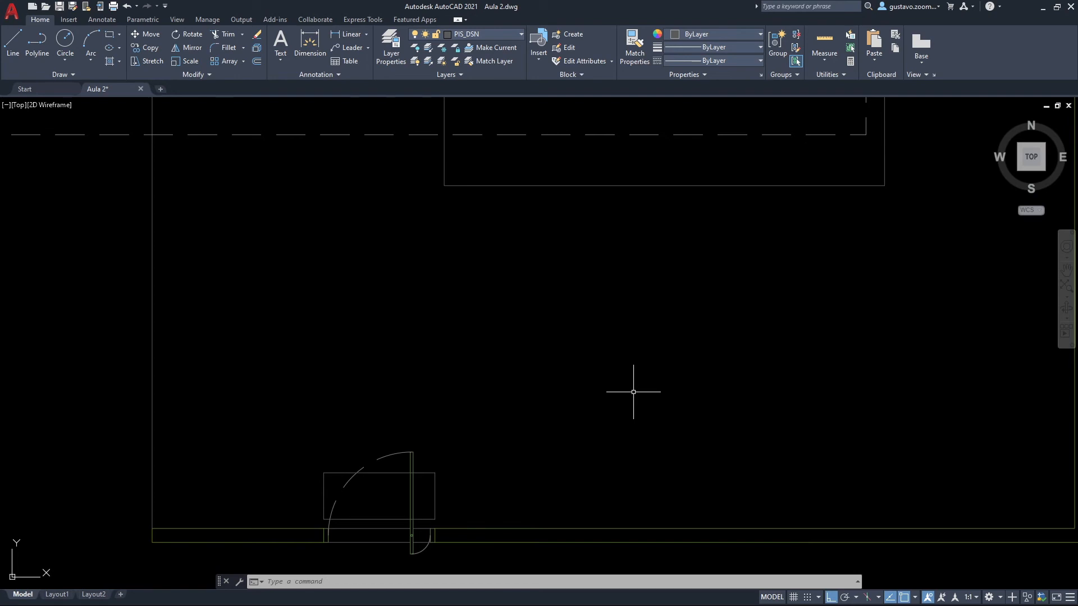
{"action": "left_click", "coordinate": [243, 61]}
{"action": "middle_click_drag", "start_coordinate": [700, 393], "coordinate": [686, 368]}
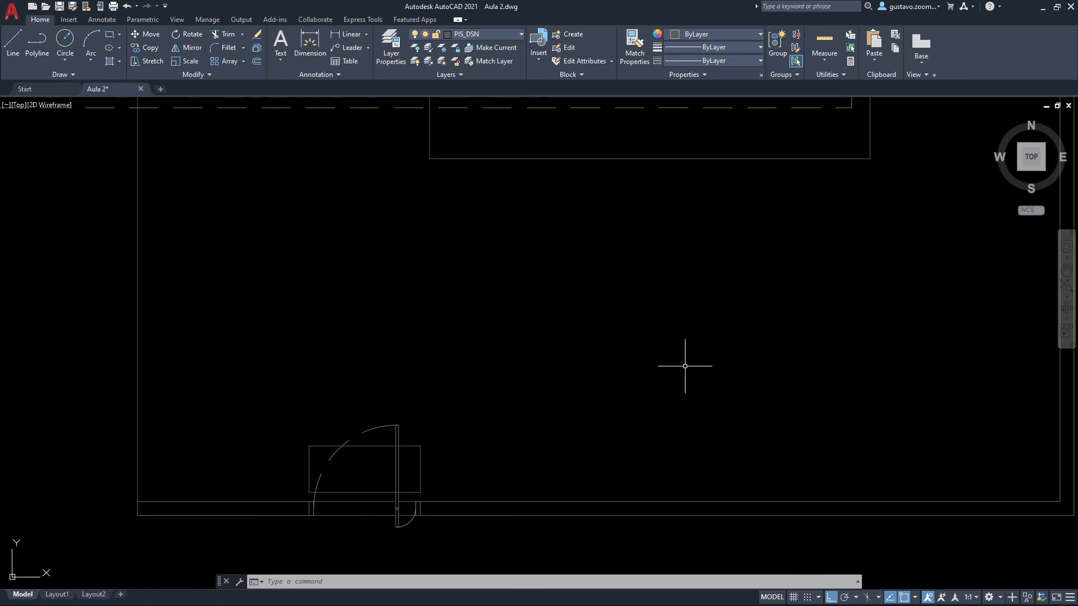
{"action": "type", "text": "AR"}
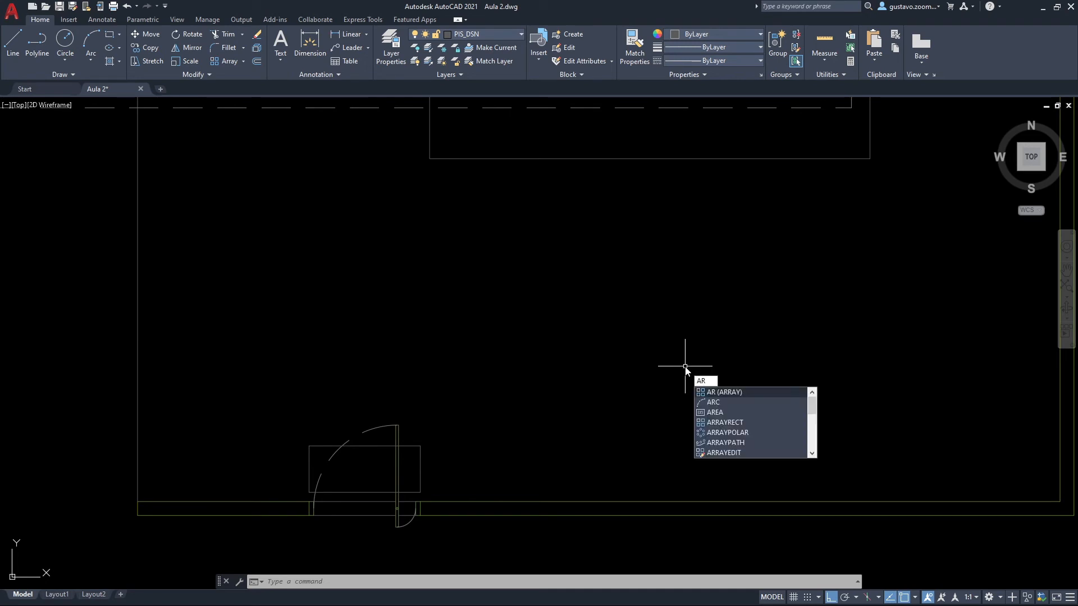
{"action": "key", "text": "Return"}
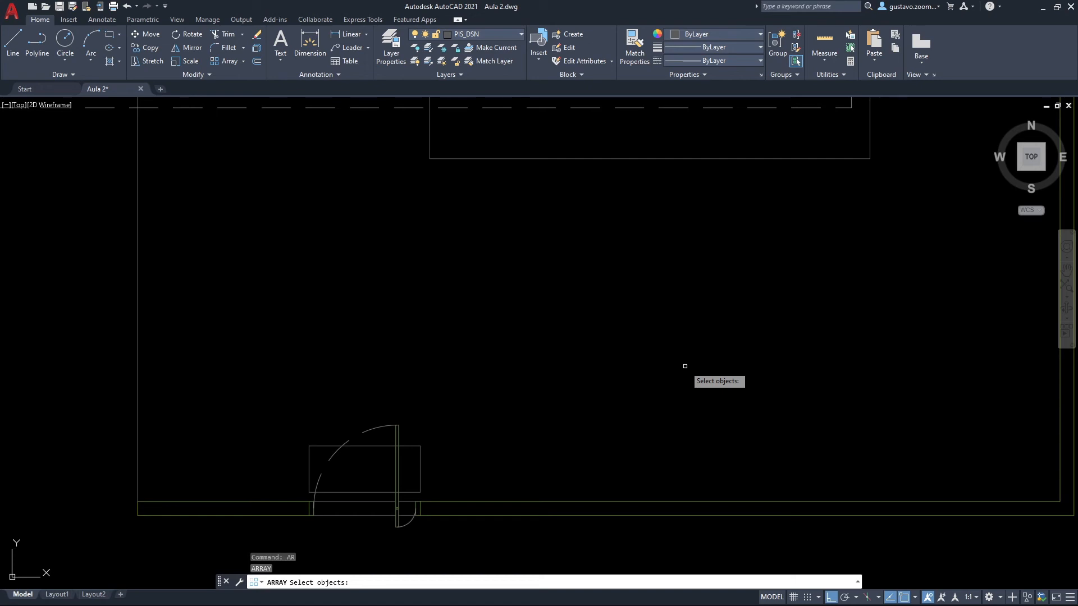
{"action": "left_click", "coordinate": [419, 457]}
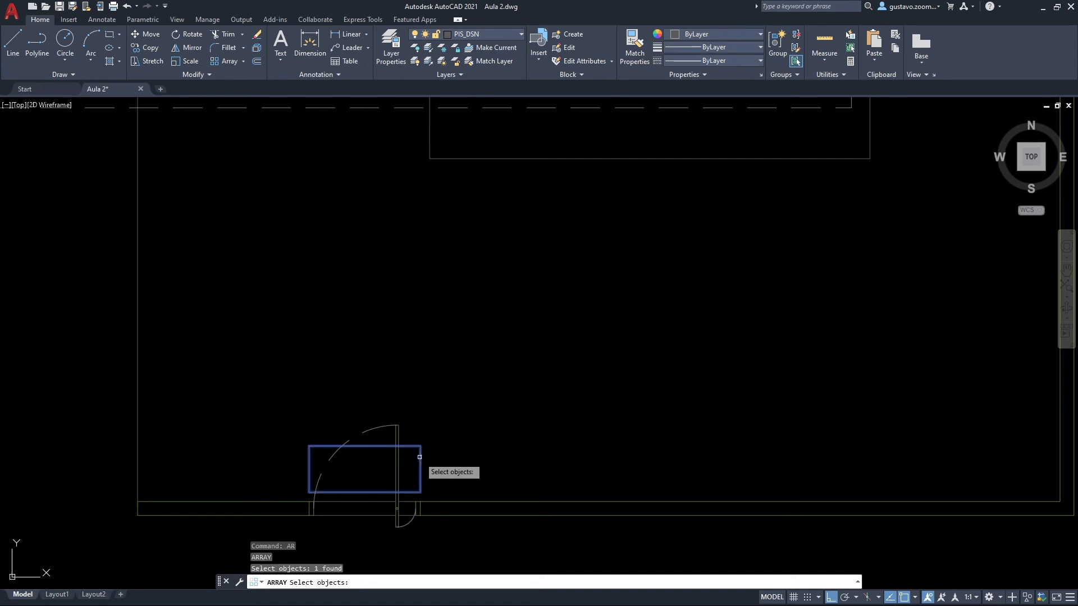
{"action": "key", "text": "Return"}
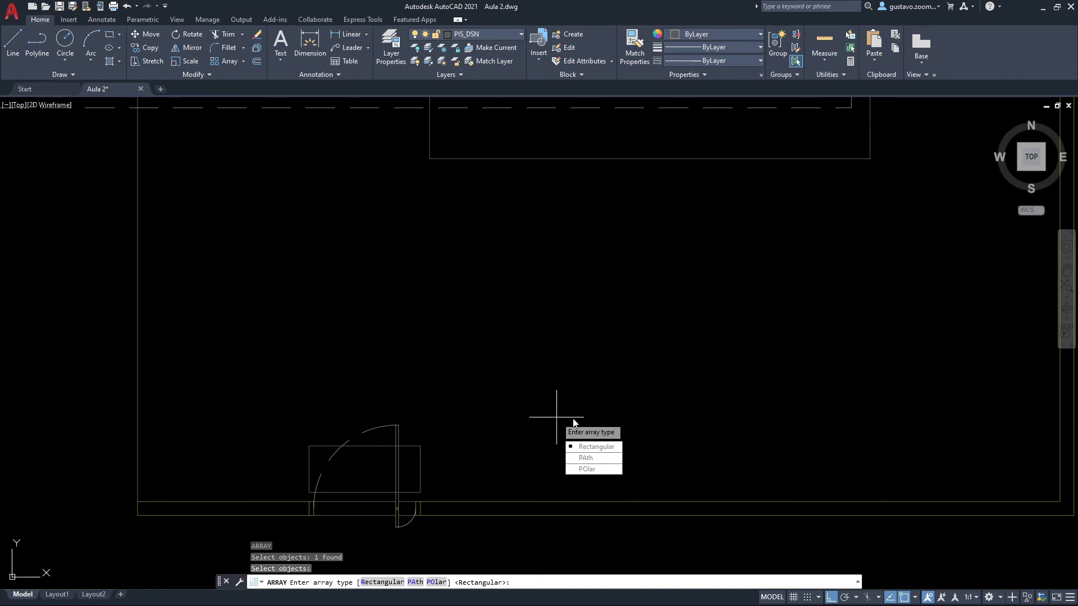
{"action": "left_click", "coordinate": [585, 449]}
{"action": "scroll", "coordinate": [556, 417], "scroll_direction": "down", "scroll_amount": 3}
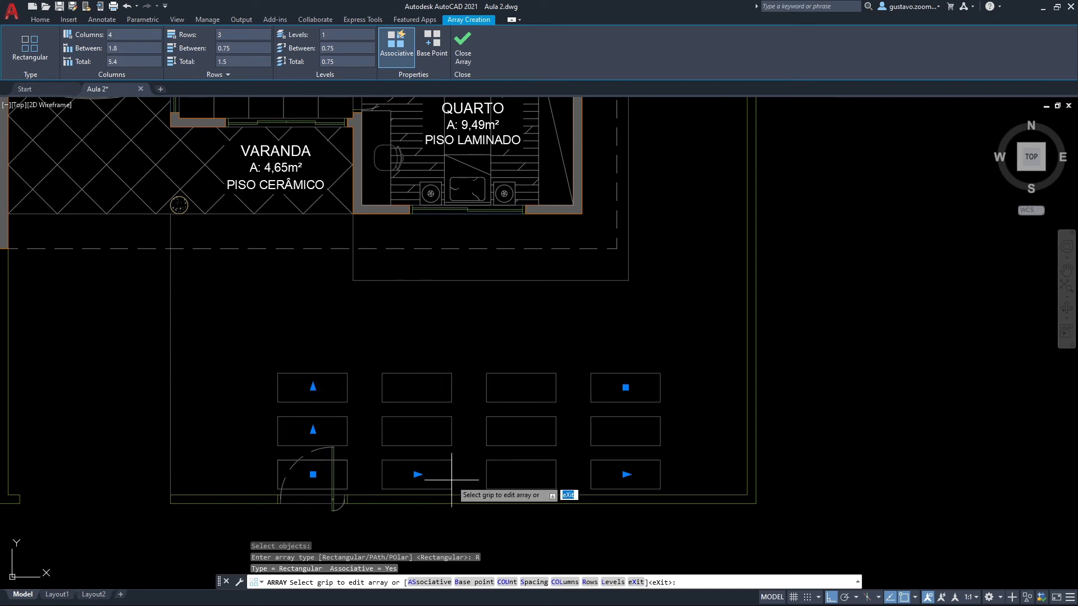
Set the paver array to 1 column and 7 rows.
{"action": "middle_click_drag", "start_coordinate": [468, 403], "coordinate": [463, 420]}
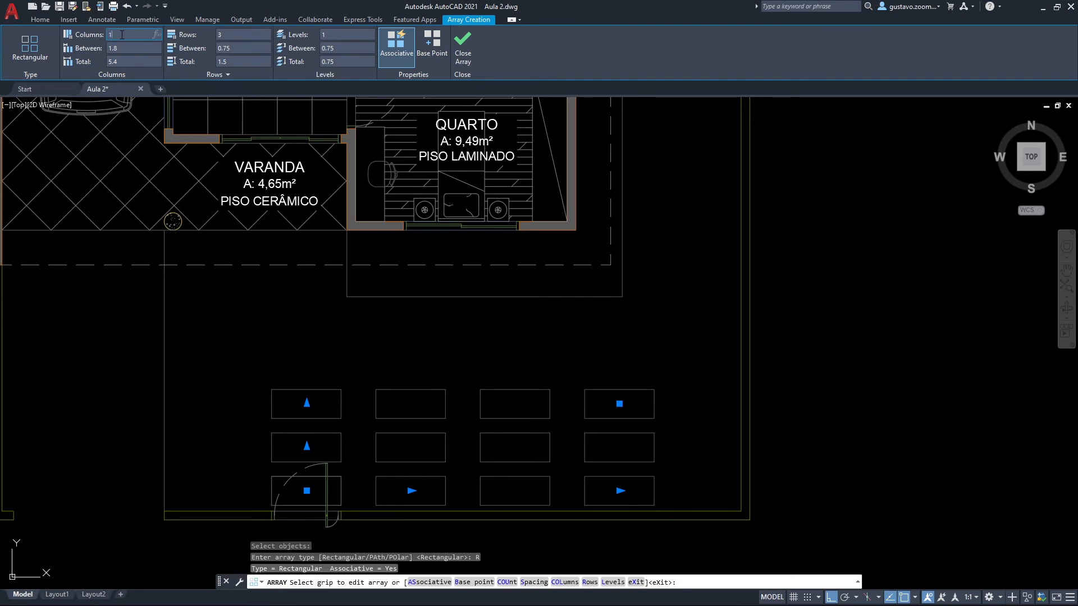
{"action": "key", "text": "Return"}
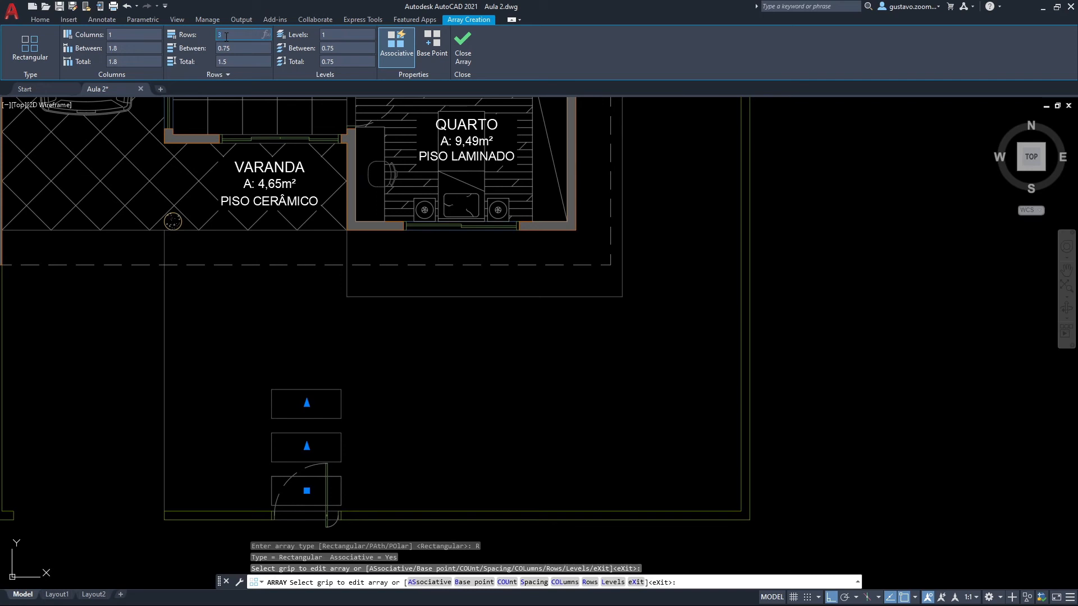
{"action": "key", "text": "Return"}
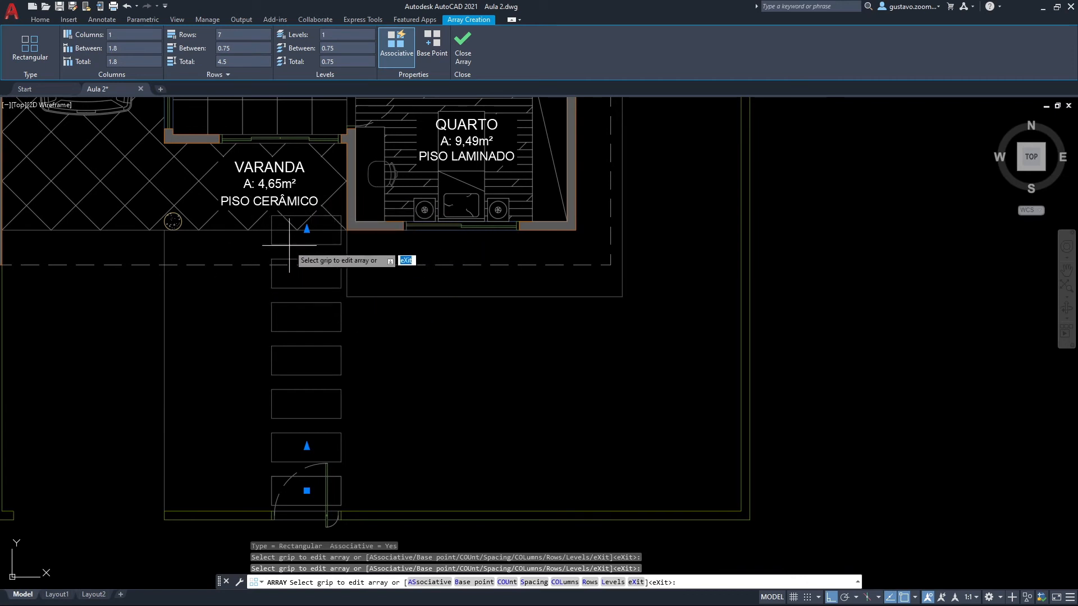
Set the distance between the array's rows to 0.6 and finish the array.
{"action": "left_click", "coordinate": [238, 50]}
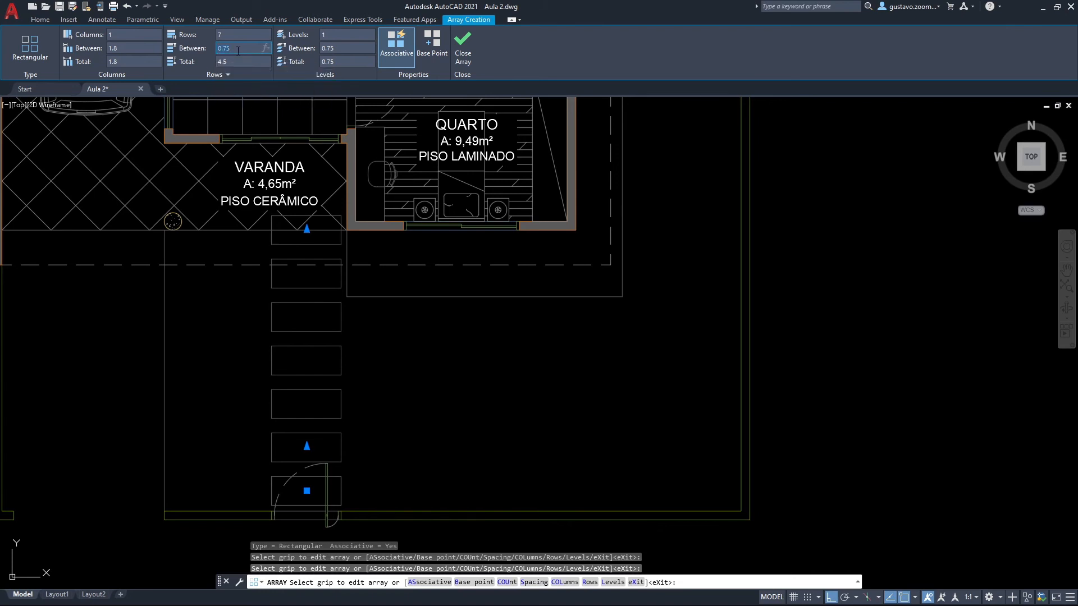
{"action": "type", "text": ".6"}
{"action": "key", "text": "Return"}
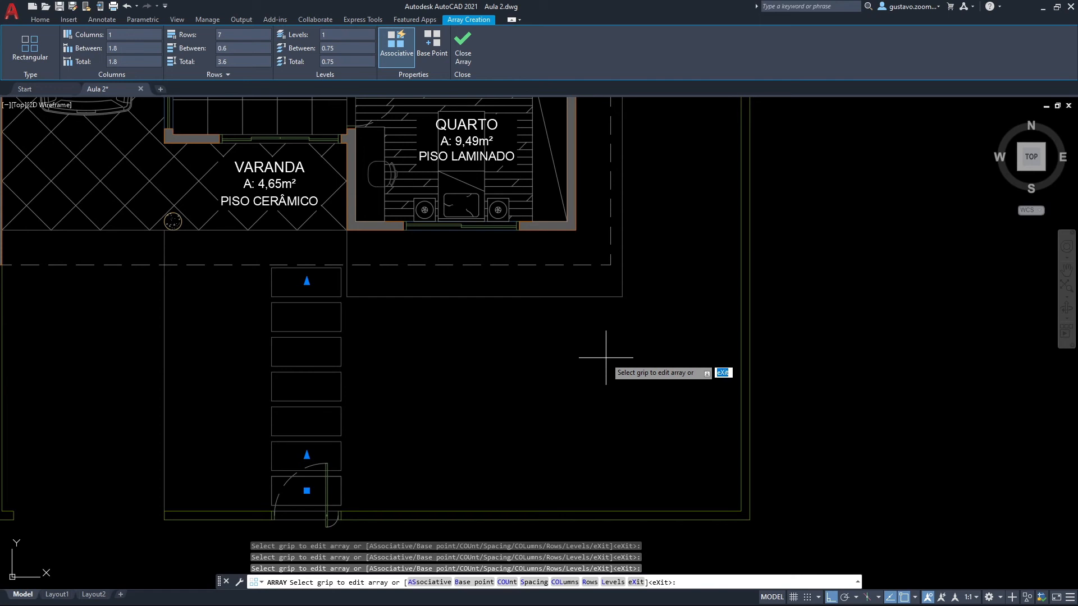
{"action": "left_click", "coordinate": [470, 57]}
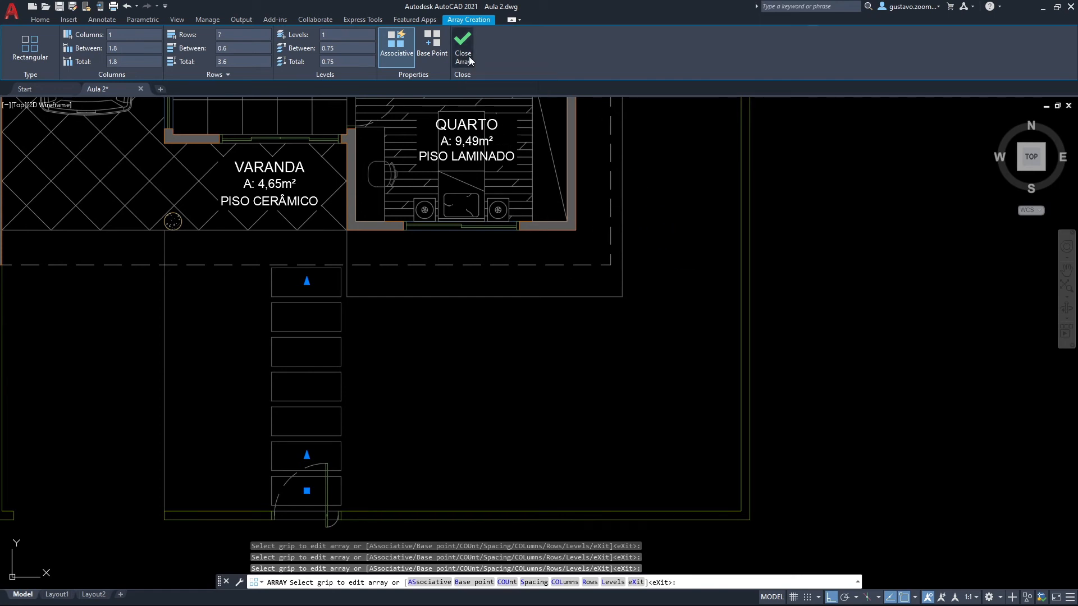
{"action": "middle_click_drag", "start_coordinate": [522, 283], "coordinate": [698, 220]}
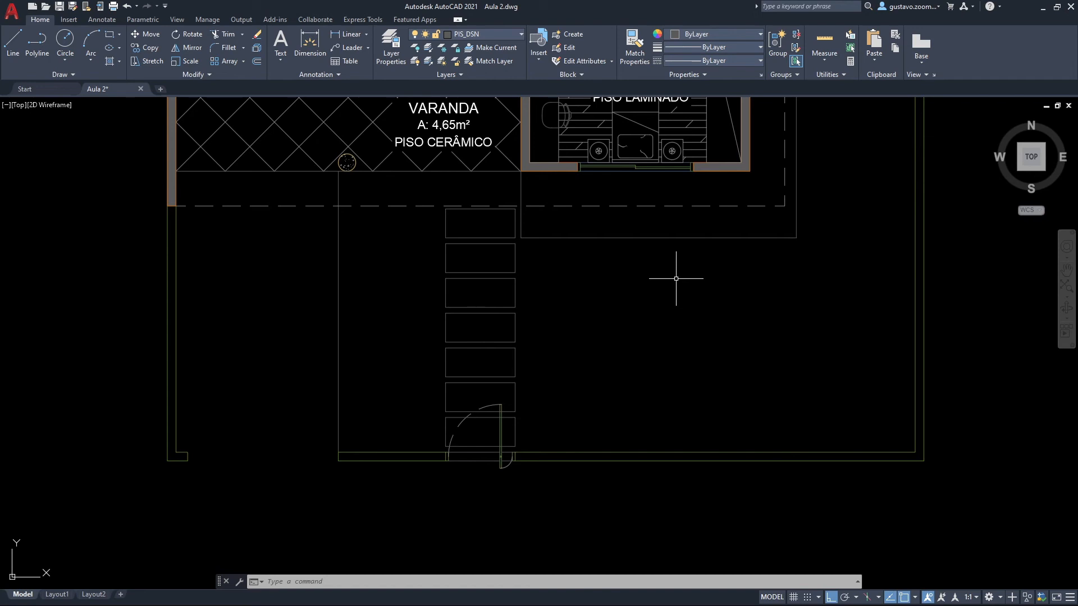
{"action": "middle_click_drag", "start_coordinate": [676, 278], "coordinate": [609, 294]}
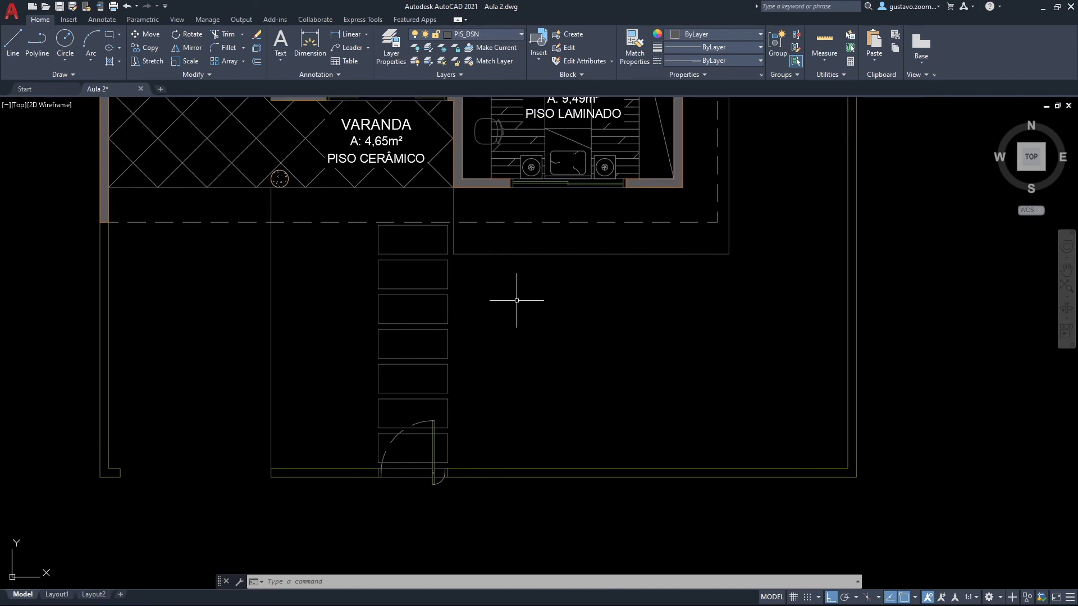
Try a row spacing of 1 on the finished paver array and restore it to 0.6.
{"action": "left_click", "coordinate": [447, 302]}
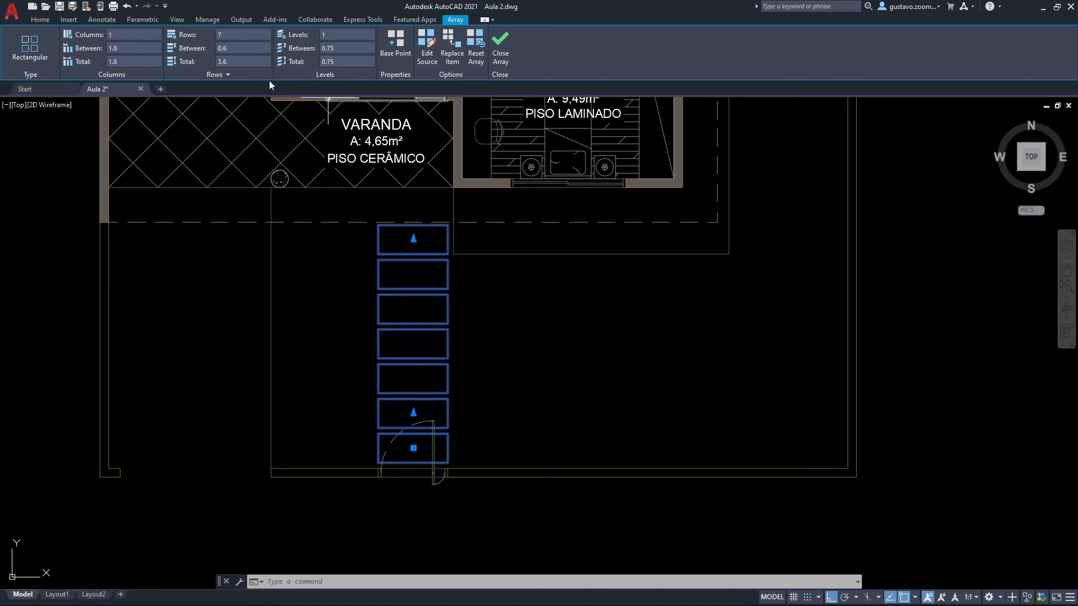
{"action": "left_click", "coordinate": [228, 48]}
{"action": "type", "text": "1"}
{"action": "key", "text": "Return"}
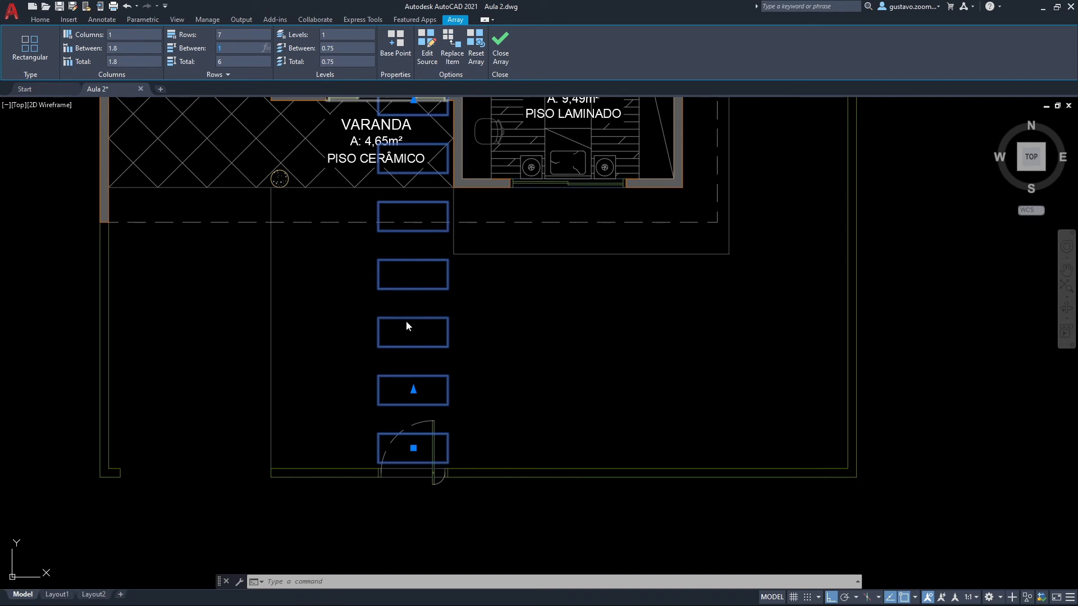
{"action": "type", "text": "6"}
{"action": "key", "text": "Return"}
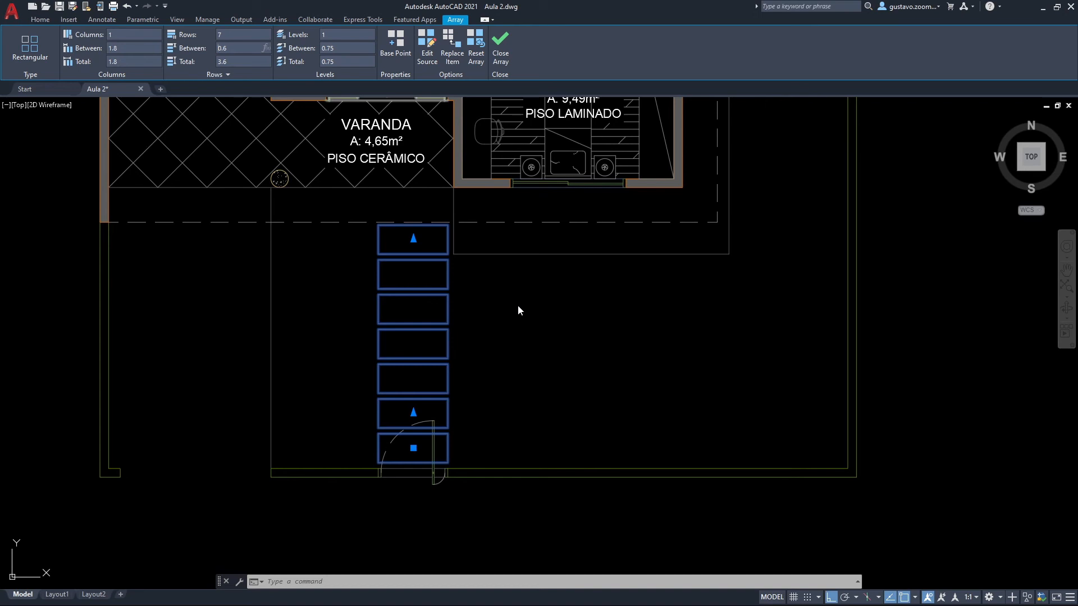
Explode the paver array into separate rectangles.
{"action": "type", "text": "x"}
{"action": "middle_click_drag", "start_coordinate": [511, 338], "coordinate": [522, 353]}
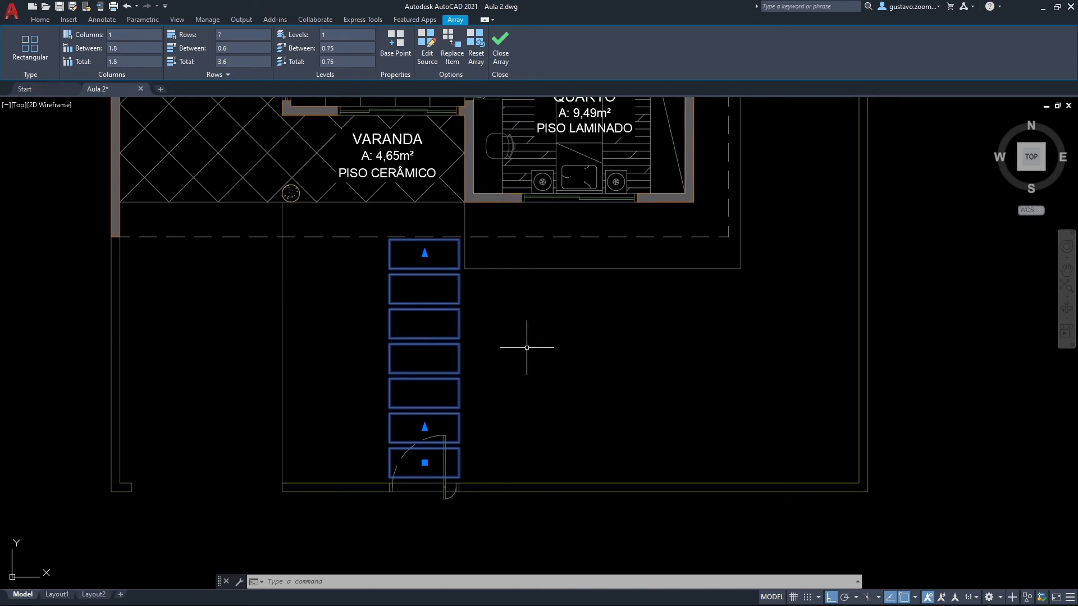
{"action": "type", "text": "X"}
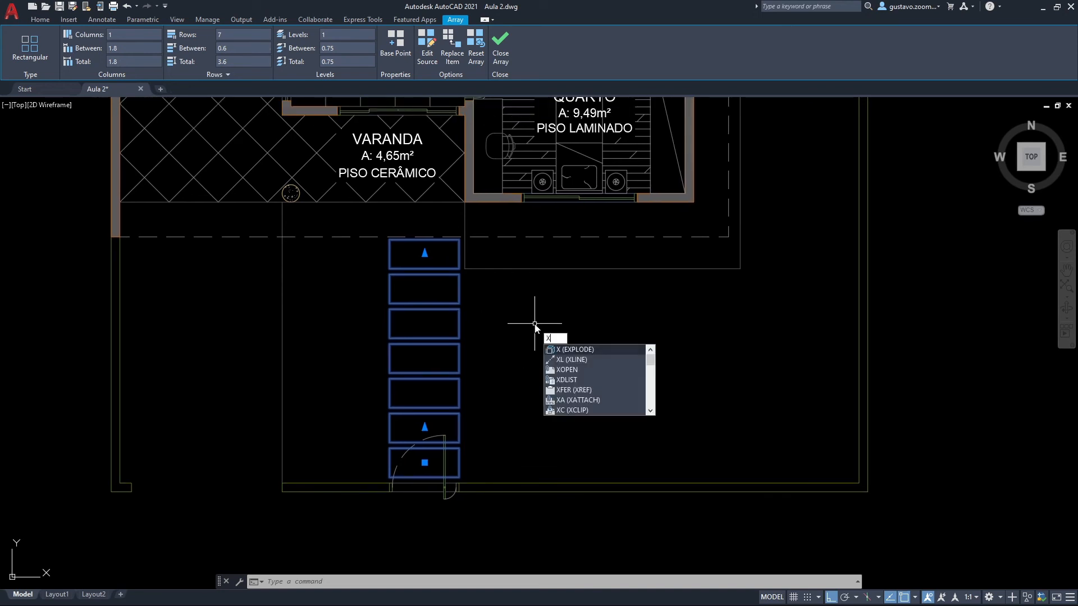
{"action": "key", "text": "Return"}
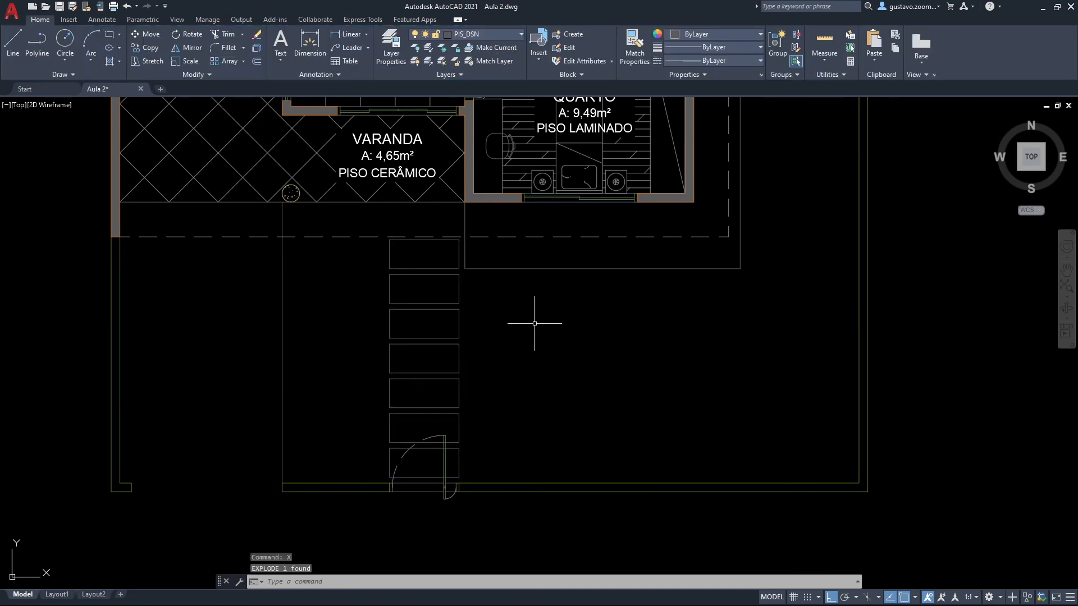
Check several pavers along the row by selecting them individually and clearing the selection.
{"action": "left_click", "coordinate": [415, 304]}
{"action": "left_click", "coordinate": [414, 308]}
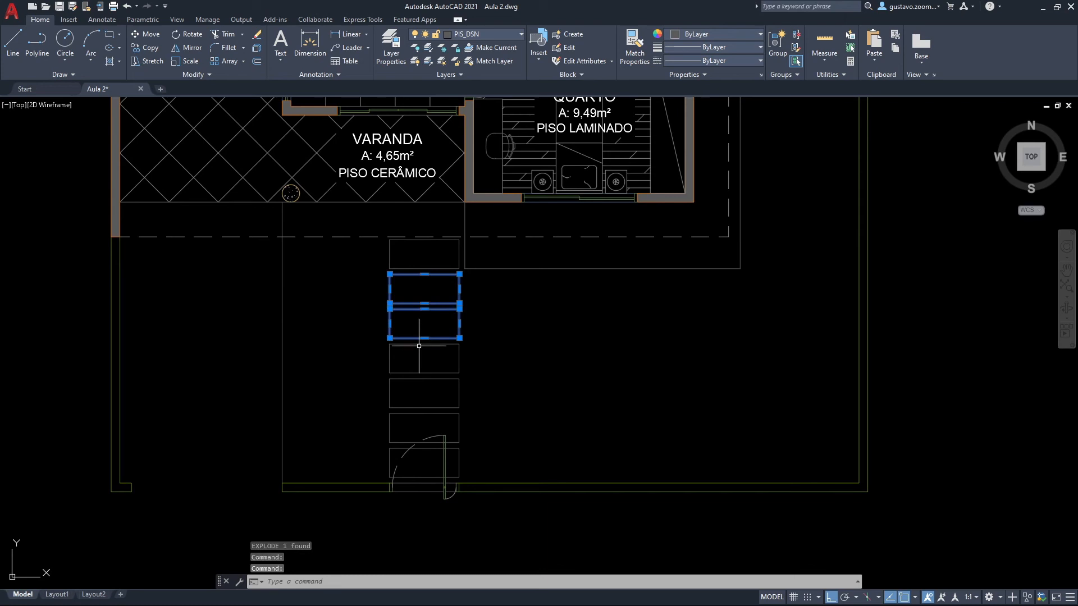
{"action": "key", "text": "Escape"}
{"action": "left_click", "coordinate": [417, 348]}
{"action": "key", "text": "Escape"}
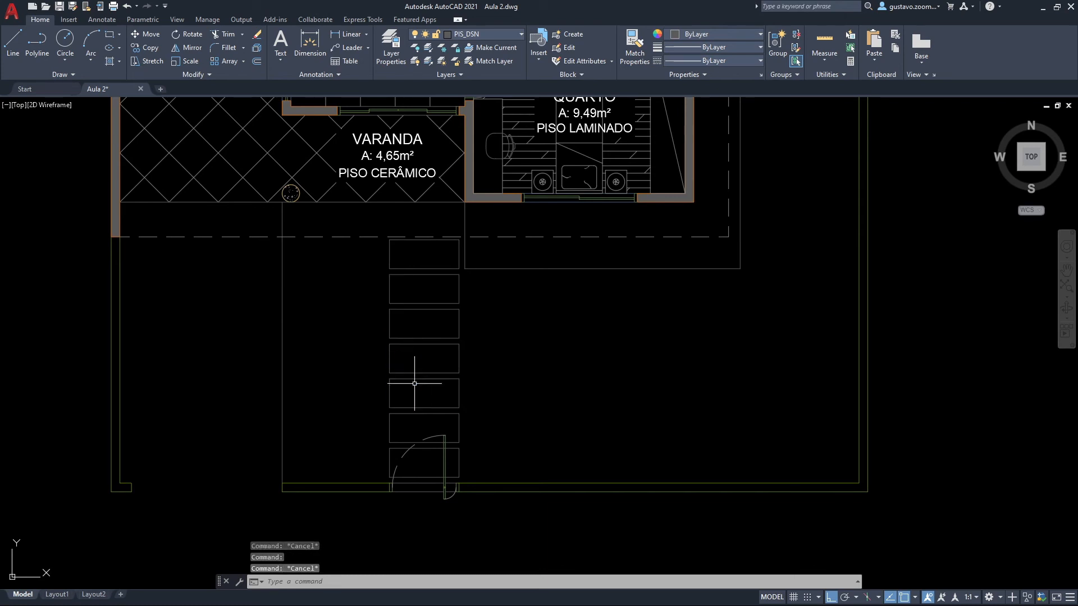
{"action": "left_click", "coordinate": [401, 448]}
{"action": "key", "text": "Escape"}
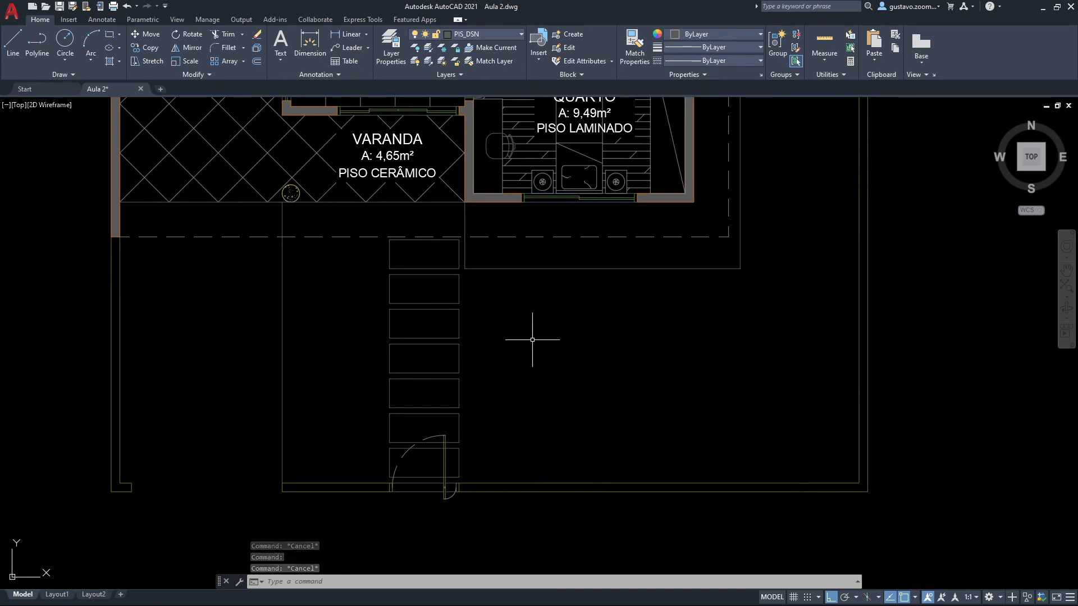
Stretch the upper edge of the paver nearest the veranda 0.55 straight up toward the house.
{"action": "scroll", "coordinate": [446, 256], "scroll_direction": "up", "scroll_amount": 2}
{"action": "scroll", "coordinate": [448, 248], "scroll_direction": "up", "scroll_amount": 2}
{"action": "middle_click_drag", "start_coordinate": [447, 246], "coordinate": [479, 318]}
{"action": "left_click", "coordinate": [456, 287]}
{"action": "left_click", "coordinate": [417, 288]}
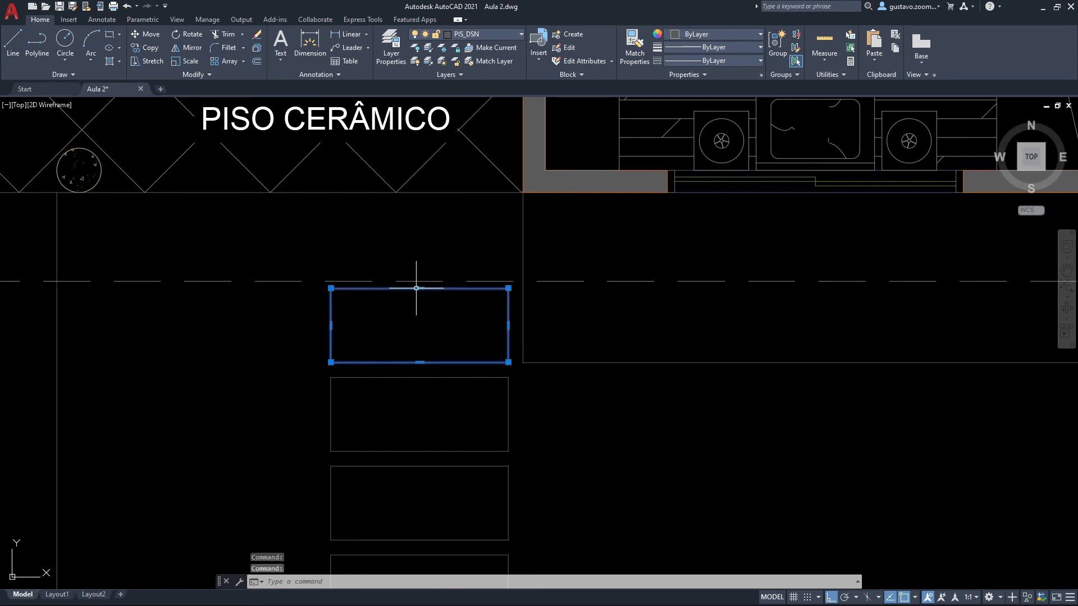
{"action": "left_click", "coordinate": [420, 288]}
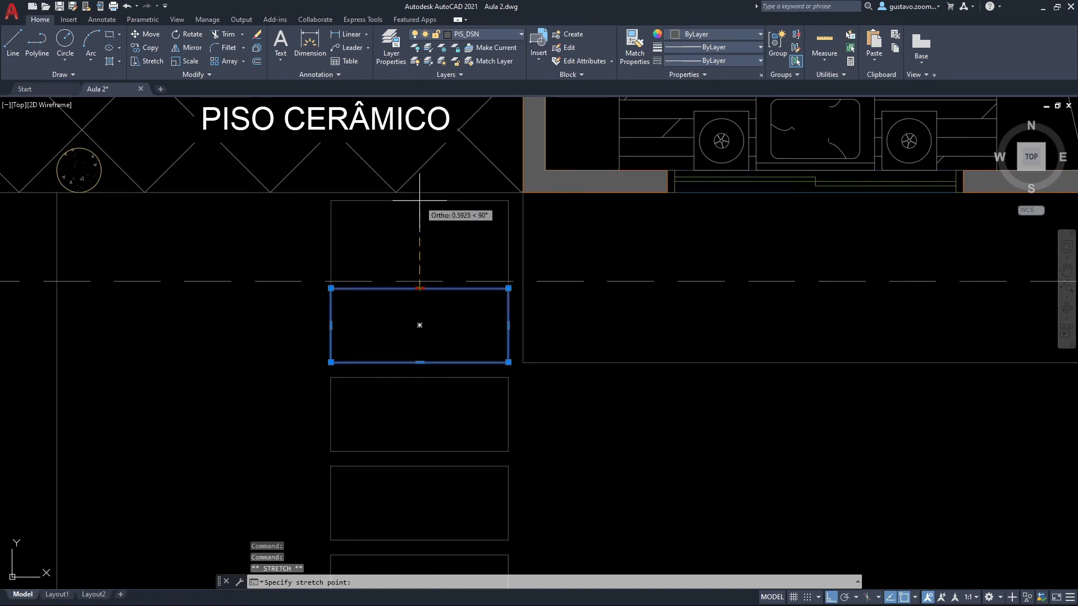
{"action": "key", "text": "F12"}
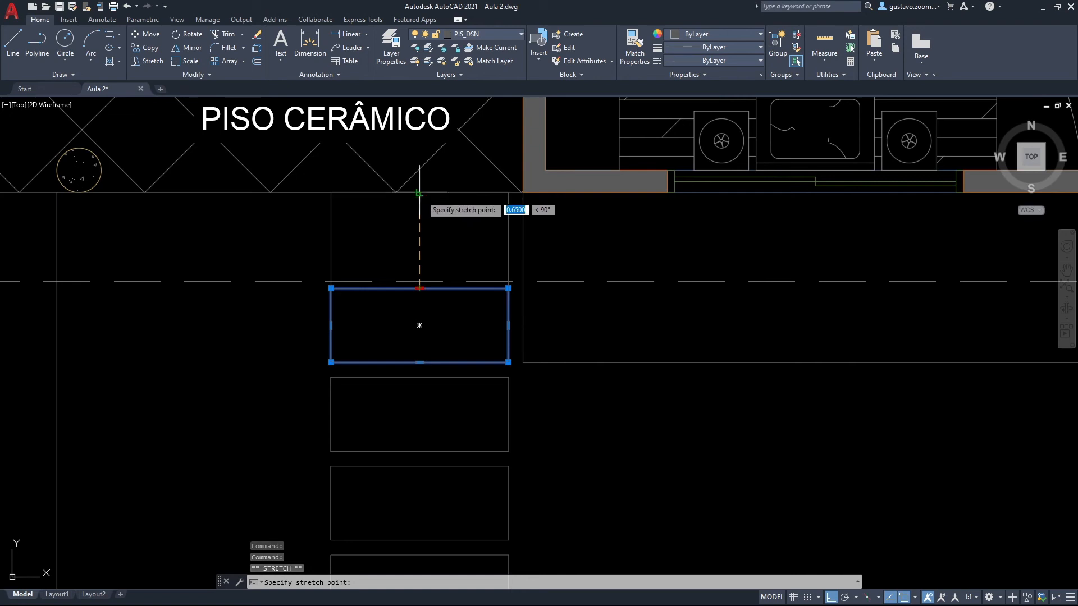
{"action": "key", "text": "F12"}
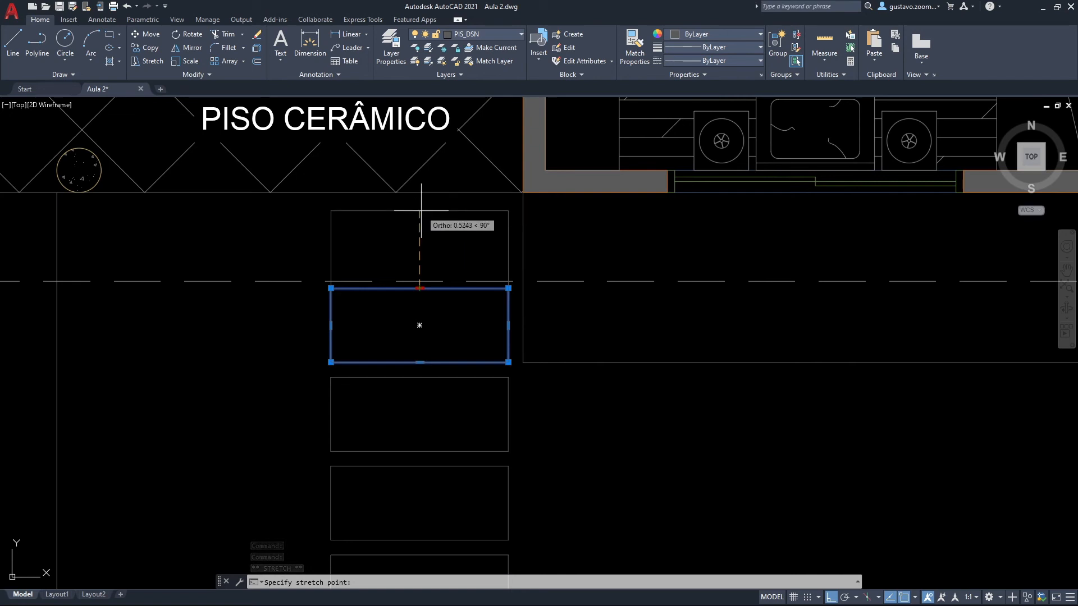
{"action": "type", "text": "."}
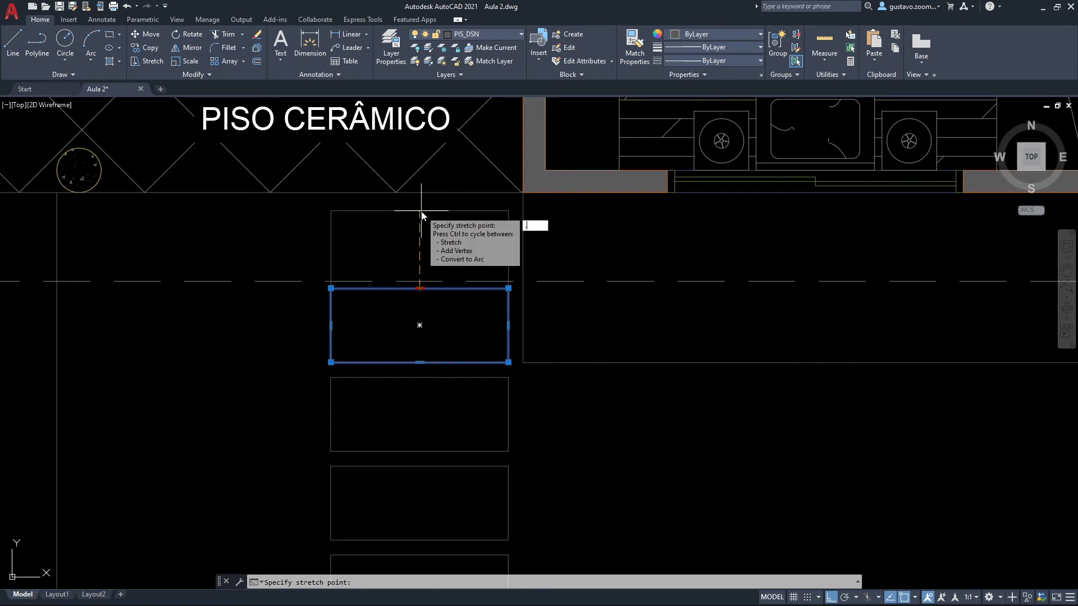
{"action": "type", "text": "55"}
{"action": "key", "text": "Return"}
{"action": "key", "text": "Escape"}
{"action": "scroll", "coordinate": [369, 211], "scroll_direction": "down", "scroll_amount": 2}
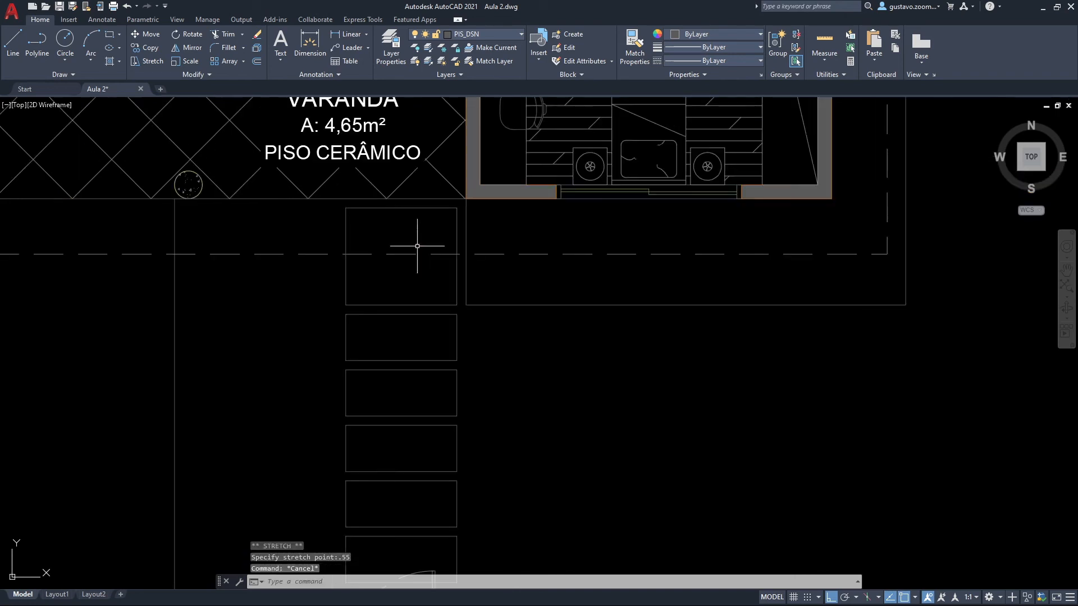
Draw a 12 by 8 rectangle in the empty area east of the floor plan.
{"action": "scroll", "coordinate": [724, 363], "scroll_direction": "down", "scroll_amount": 3}
{"action": "middle_click_drag", "start_coordinate": [732, 363], "coordinate": [505, 453]}
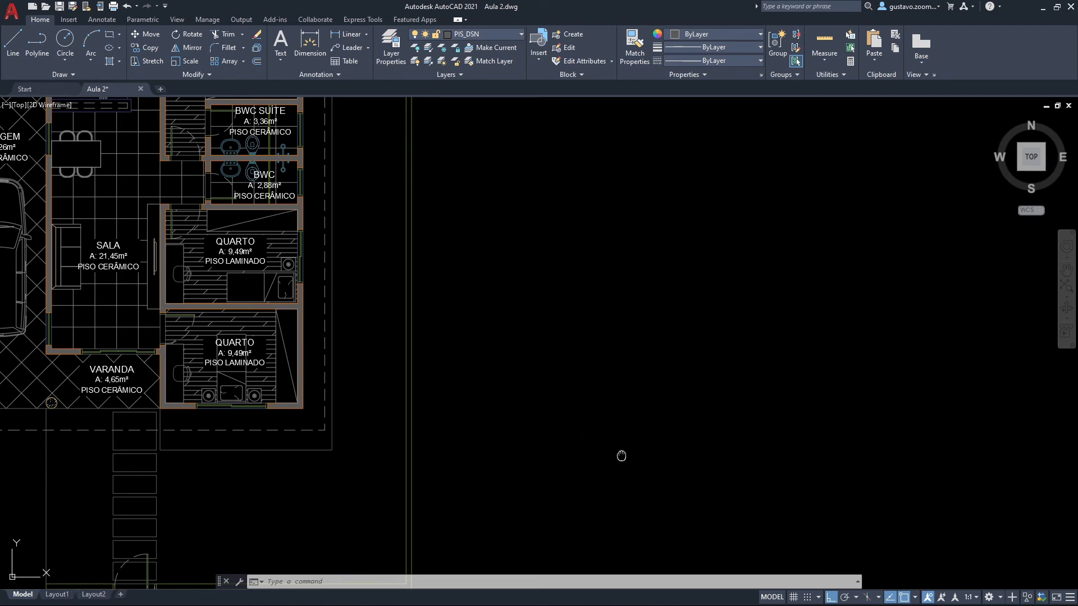
{"action": "middle_click_drag", "start_coordinate": [621, 453], "coordinate": [590, 440]}
{"action": "middle_click_drag", "start_coordinate": [771, 462], "coordinate": [464, 421]}
{"action": "type", "text": "rec"}
{"action": "key", "text": "Return"}
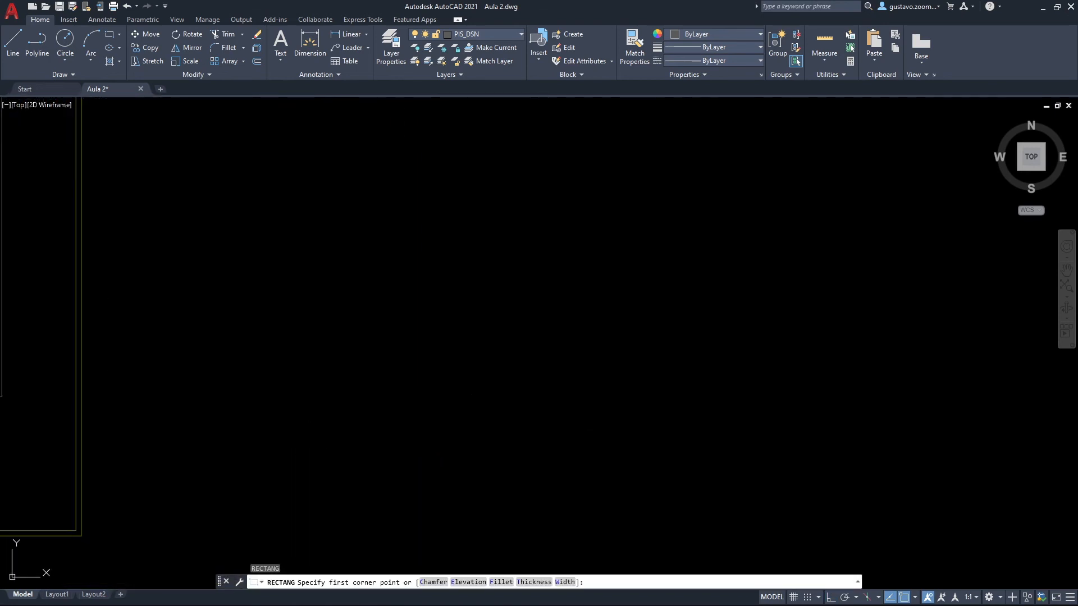
{"action": "left_click", "coordinate": [268, 455]}
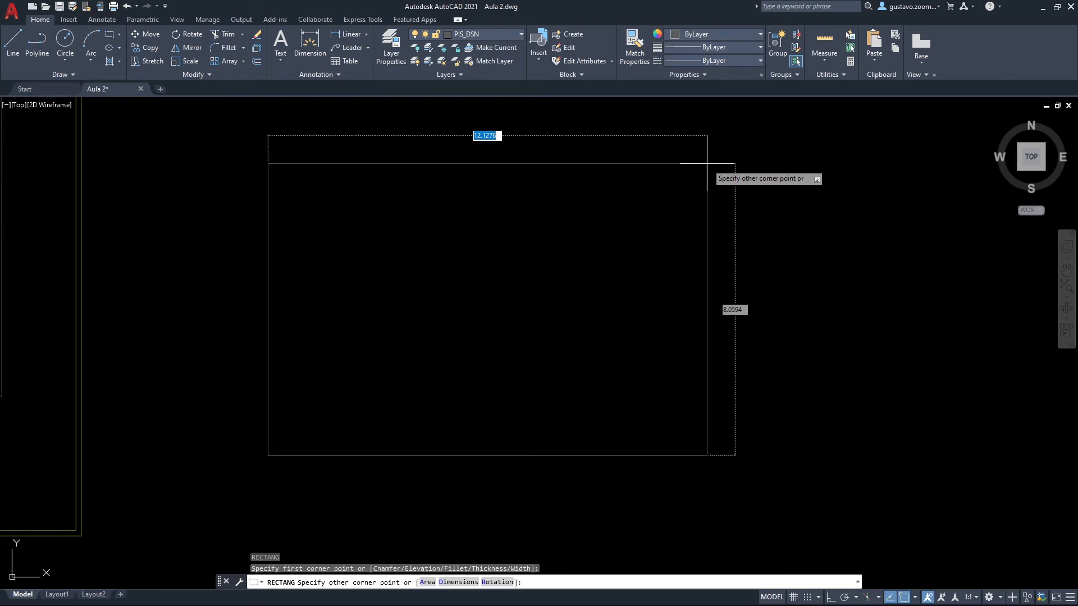
{"action": "type", "text": "12"}
{"action": "key", "text": "Tab"}
{"action": "type", "text": "8"}
{"action": "key", "text": "Return"}
Offset the 12 by 8 rectangle 0.15 outward to form the room's walls.
{"action": "type", "text": "p"}
{"action": "key", "text": "Return"}
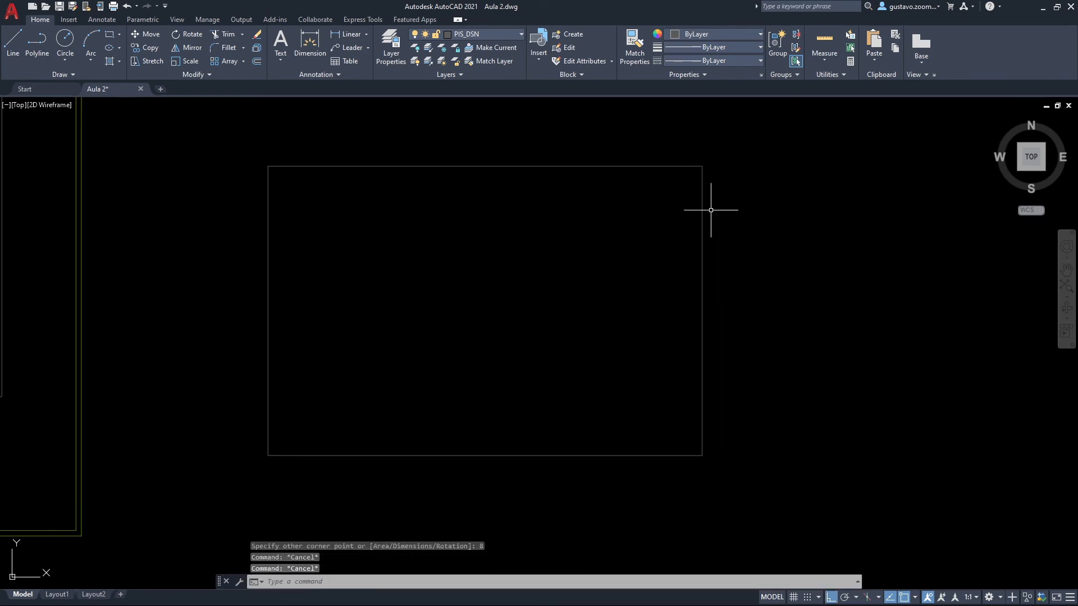
{"action": "type", "text": ".15"}
{"action": "key", "text": "Return"}
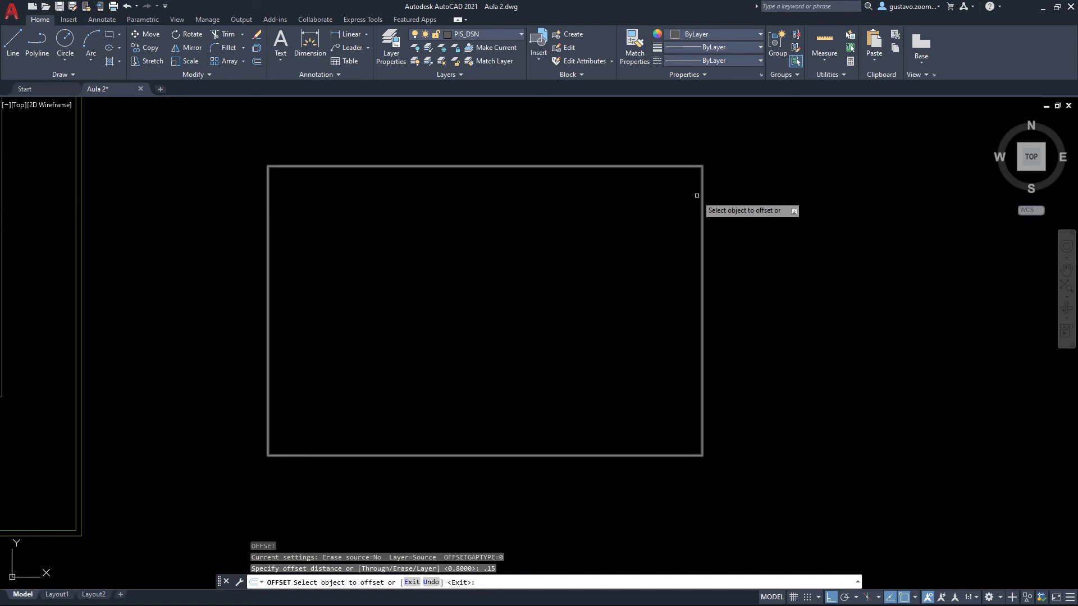
{"action": "left_click", "coordinate": [702, 196]}
{"action": "left_click", "coordinate": [739, 204]}
{"action": "key", "text": "Escape"}
Copy the desk and chair from the upper QUARTO bedroom into the new room outline.
{"action": "scroll", "coordinate": [457, 228], "scroll_direction": "down", "scroll_amount": 4}
{"action": "scroll", "coordinate": [408, 317], "scroll_direction": "up", "scroll_amount": 2}
{"action": "scroll", "coordinate": [409, 318], "scroll_direction": "up", "scroll_amount": 2}
{"action": "middle_click_drag", "start_coordinate": [265, 293], "coordinate": [315, 309]}
{"action": "type", "text": "co"}
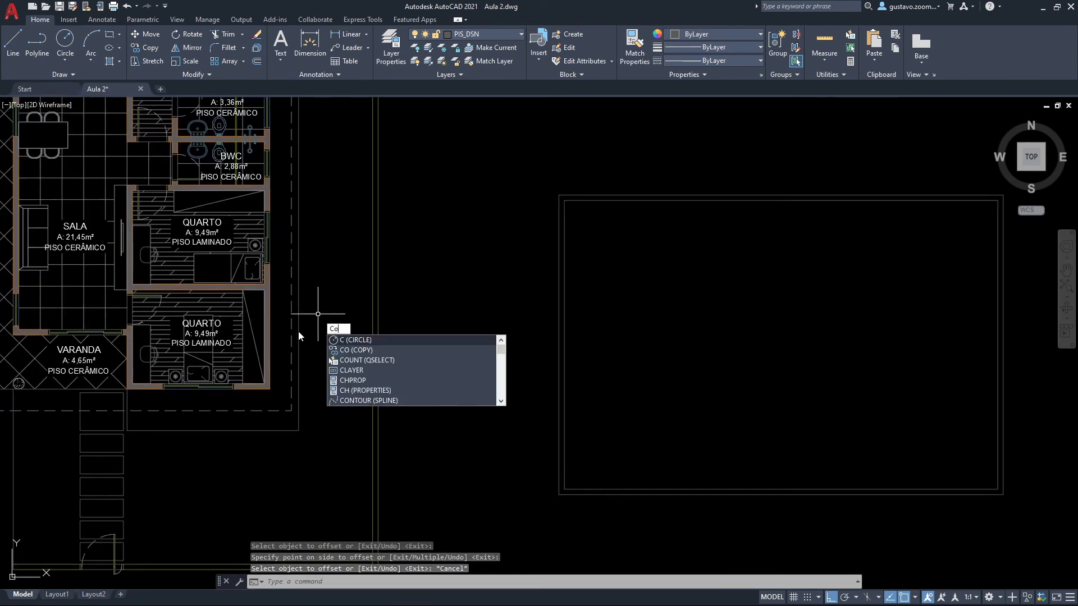
{"action": "key", "text": "Return"}
{"action": "left_click", "coordinate": [143, 253]}
{"action": "key", "text": "Return"}
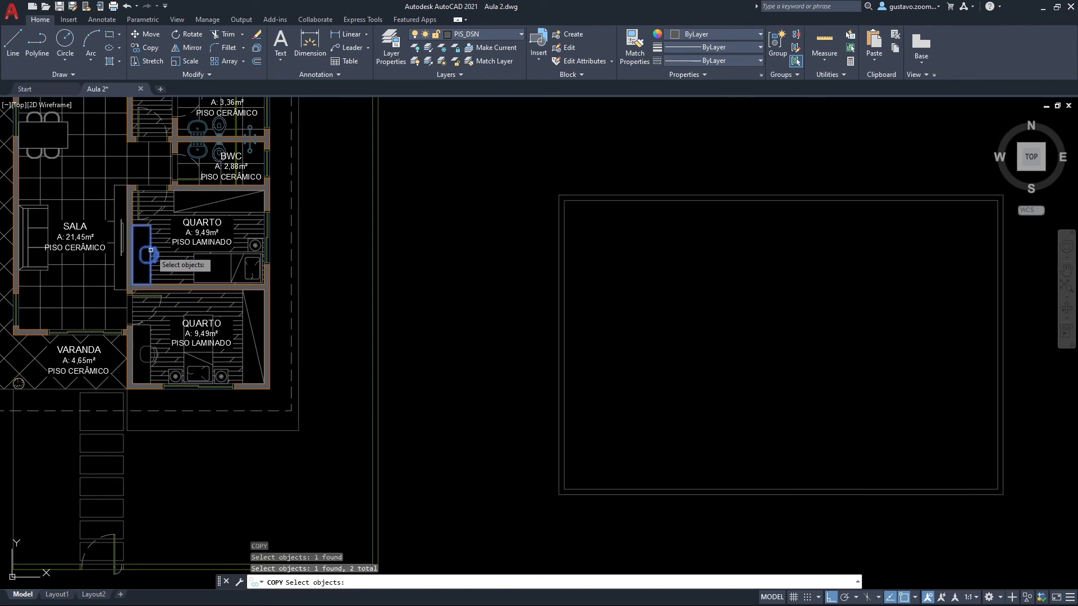
{"action": "left_click", "coordinate": [152, 259]}
{"action": "left_click", "coordinate": [689, 368]}
{"action": "key", "text": "Return"}
Rotate the copied desk and chair 90° clockwise so the desk lies horizontally with the chair below it.
{"action": "type", "text": "ro"}
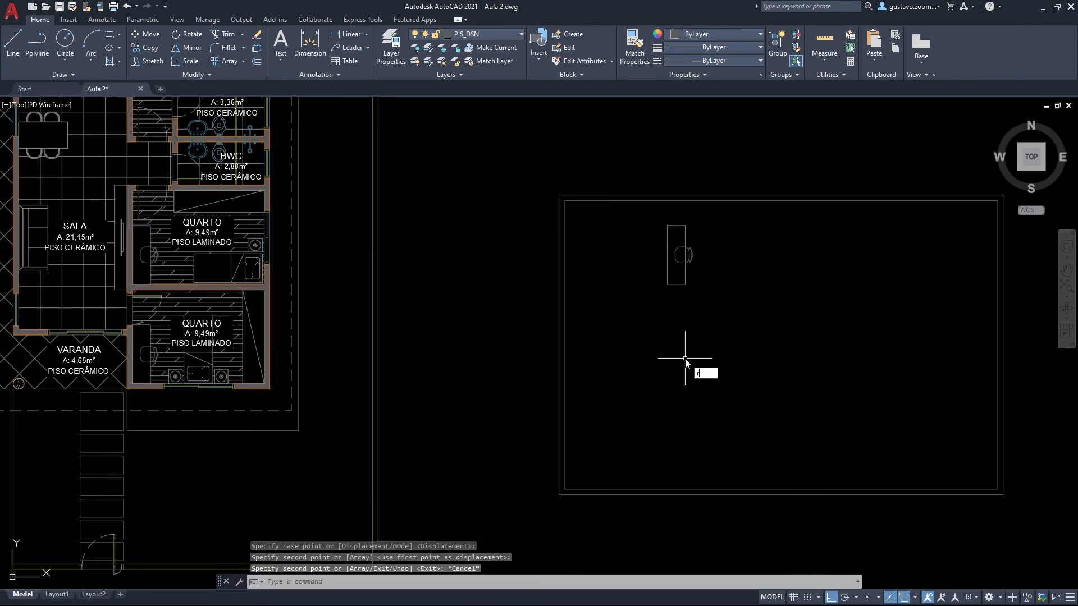
{"action": "key", "text": "Return"}
{"action": "left_click", "coordinate": [717, 289]}
{"action": "left_click", "coordinate": [677, 250]}
{"action": "key", "text": "Return"}
{"action": "left_click", "coordinate": [689, 261]}
{"action": "left_click", "coordinate": [699, 316]}
Shorten the copied desk by stretching its east edge about 0.4 straight to the west.
{"action": "middle_click_drag", "start_coordinate": [726, 264], "coordinate": [702, 298]}
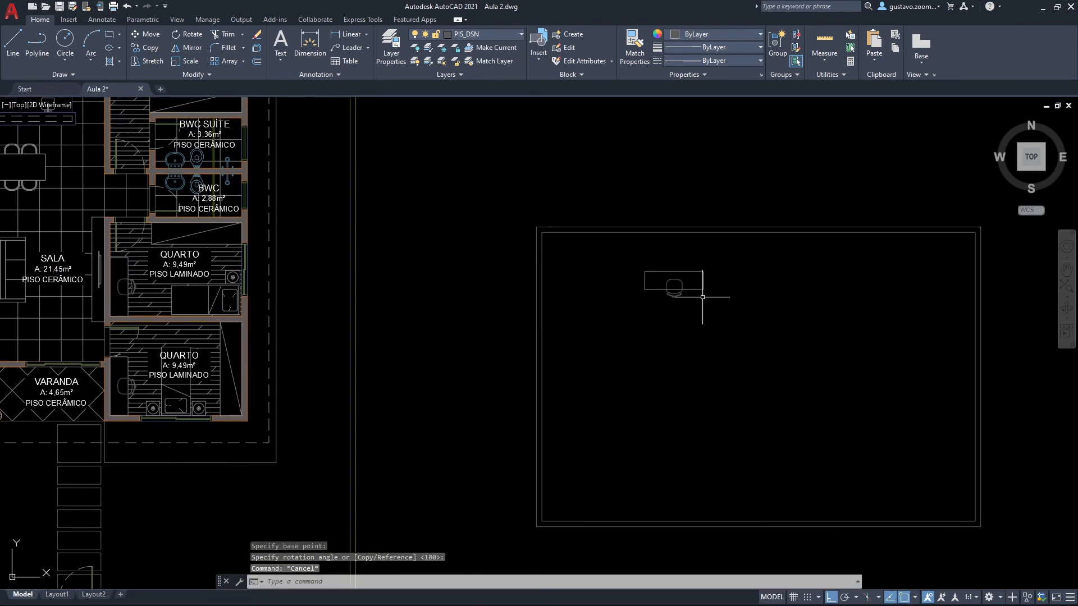
{"action": "type", "text": "s"}
{"action": "key", "text": "Return"}
{"action": "left_click", "coordinate": [709, 281]}
{"action": "key", "text": "Return"}
{"action": "scroll", "coordinate": [705, 276], "scroll_direction": "up", "scroll_amount": 4}
{"action": "left_click", "coordinate": [712, 266]}
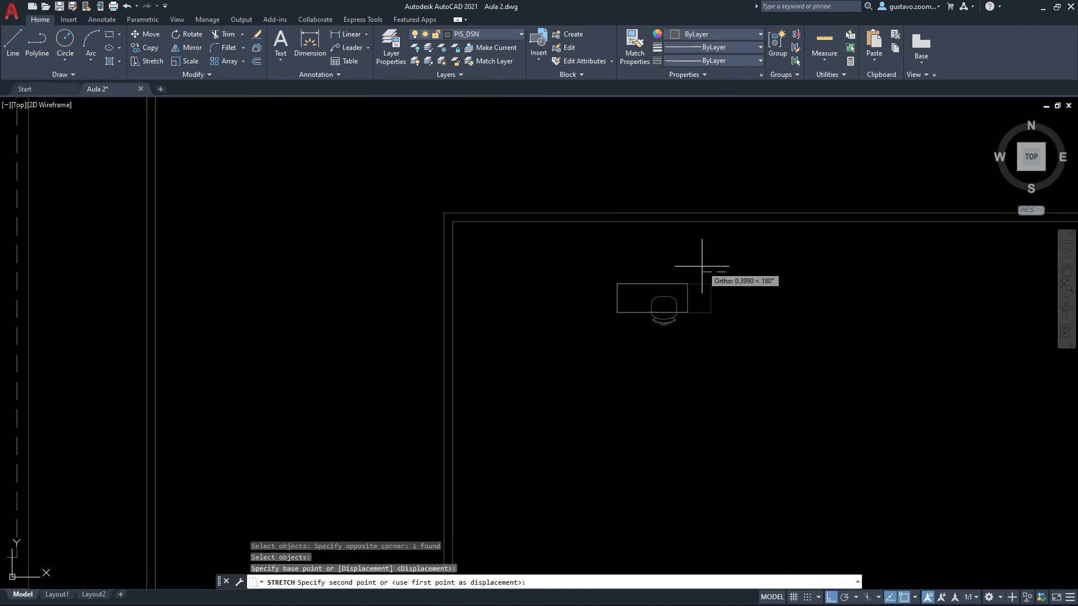
{"action": "key", "text": "Escape"}
Move the chair horizontally west to centre it on the shortened desk.
{"action": "type", "text": "m"}
{"action": "key", "text": "Return"}
{"action": "scroll", "coordinate": [685, 324], "scroll_direction": "up", "scroll_amount": 2}
{"action": "left_click", "coordinate": [681, 319]}
{"action": "left_click", "coordinate": [657, 316]}
{"action": "key", "text": "Return"}
{"action": "left_click", "coordinate": [717, 345]}
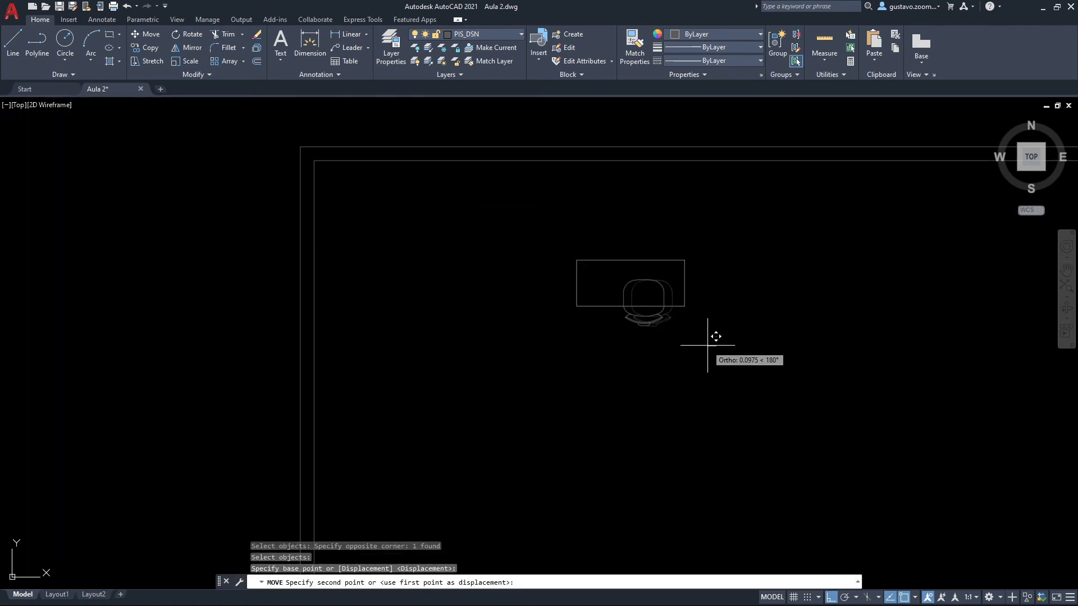
{"action": "left_click", "coordinate": [693, 345]}
Move the desk and chair together, with Ortho off, to the southwest corner inside the room.
{"action": "type", "text": "m"}
{"action": "key", "text": "Return"}
{"action": "left_click", "coordinate": [693, 347]}
{"action": "left_click", "coordinate": [503, 218]}
{"action": "key", "text": "Return"}
{"action": "left_click", "coordinate": [604, 333]}
{"action": "key", "text": "F8"}
{"action": "middle_click_drag", "start_coordinate": [577, 363], "coordinate": [529, 165]}
{"action": "scroll", "coordinate": [446, 366], "scroll_direction": "down", "scroll_amount": 3}
{"action": "scroll", "coordinate": [429, 373], "scroll_direction": "up", "scroll_amount": 2}
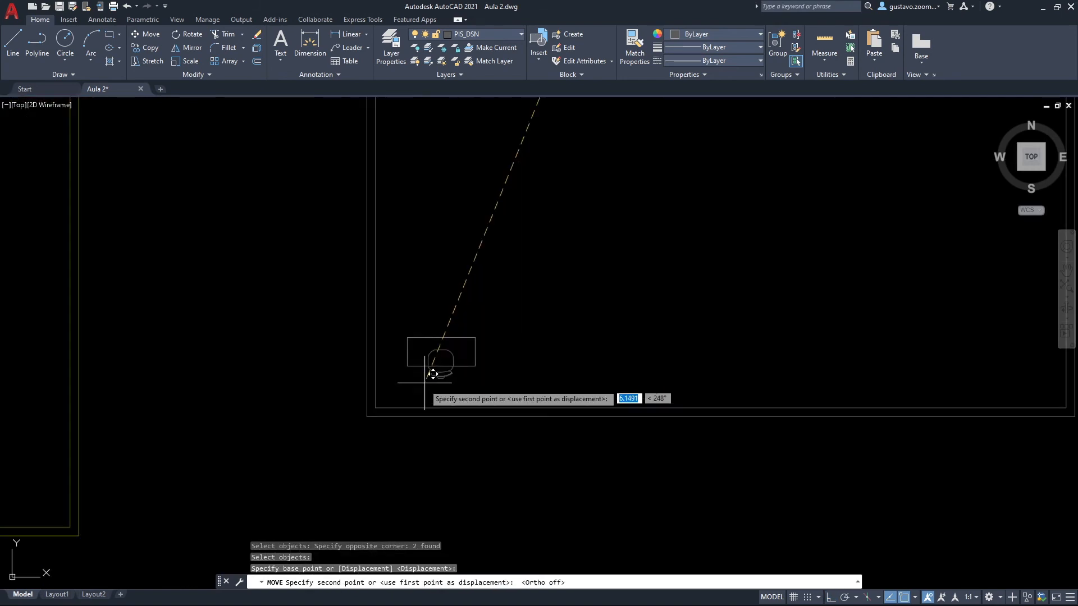
{"action": "key", "text": "Escape"}
{"action": "scroll", "coordinate": [506, 434], "scroll_direction": "down", "scroll_amount": 4}
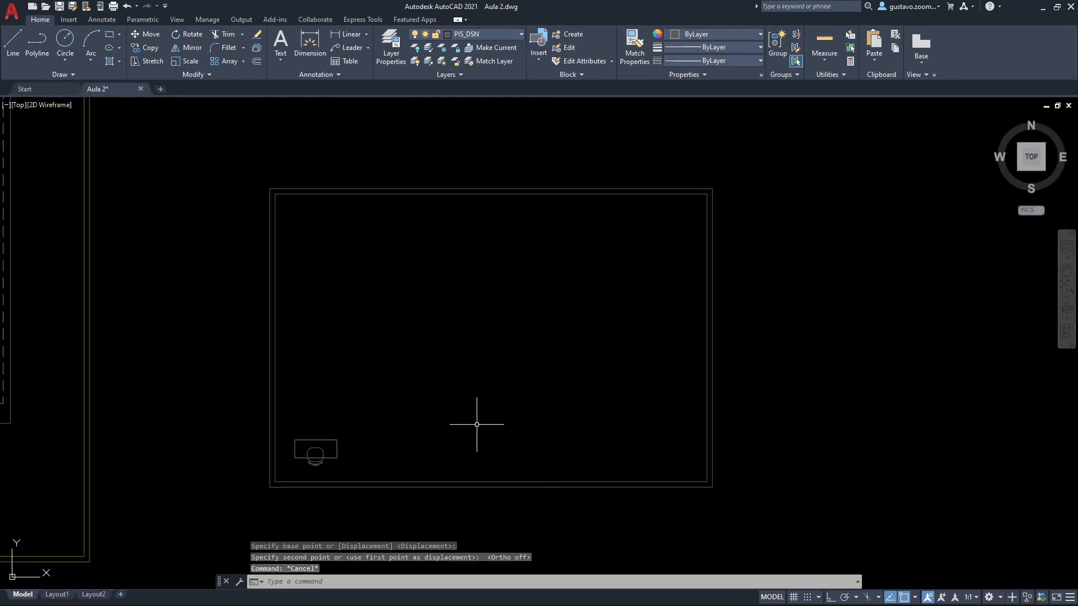
Create a rectangular array from the desk and chair in the room's southwest corner.
{"action": "middle_click_drag", "start_coordinate": [479, 423], "coordinate": [529, 426]}
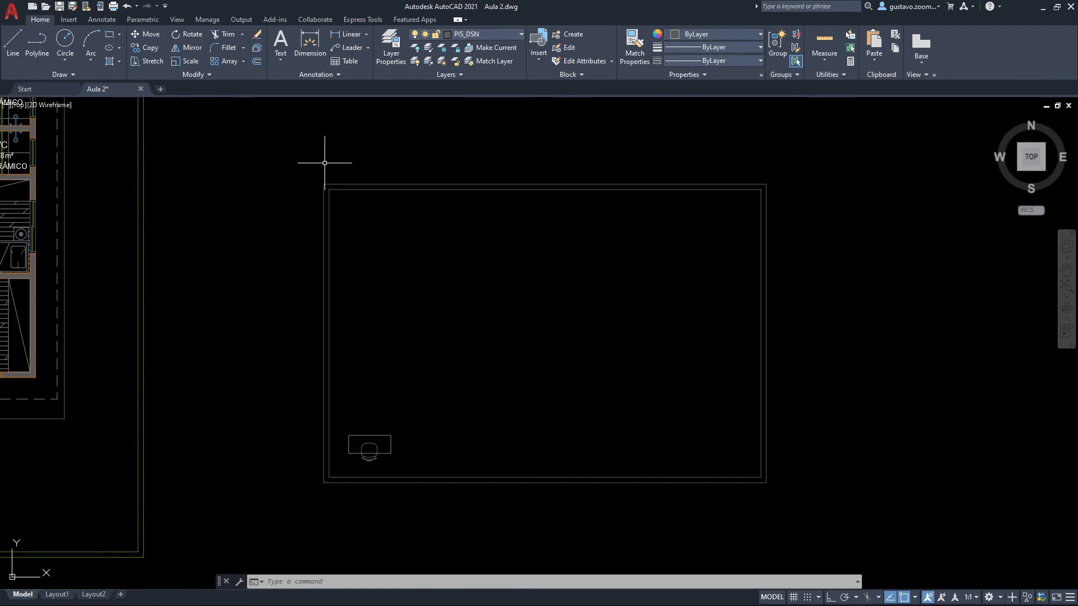
{"action": "scroll", "coordinate": [415, 445], "scroll_direction": "up", "scroll_amount": 2}
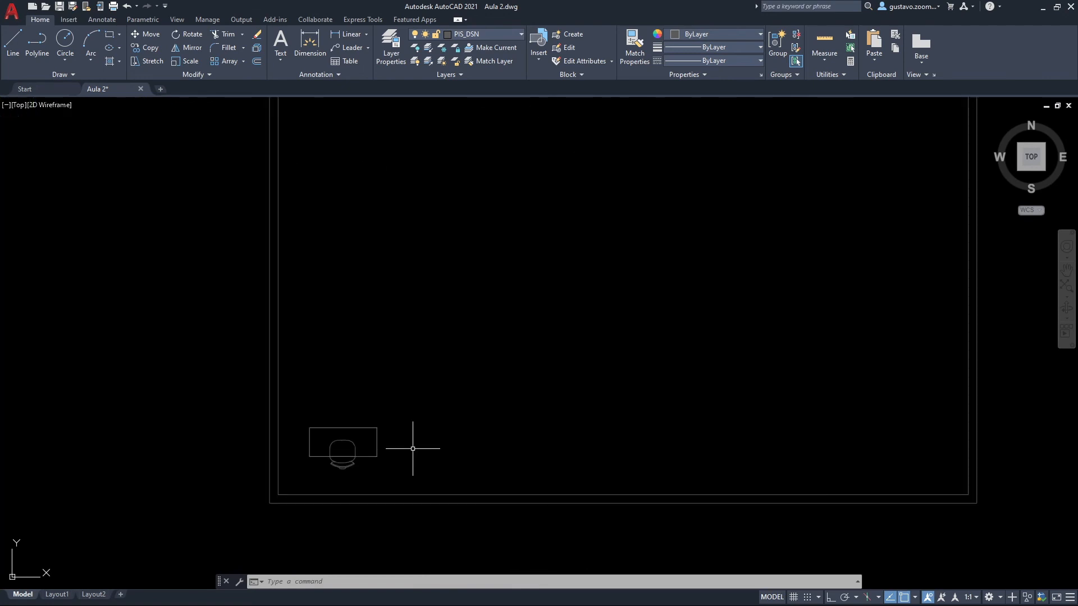
{"action": "type", "text": "AR"}
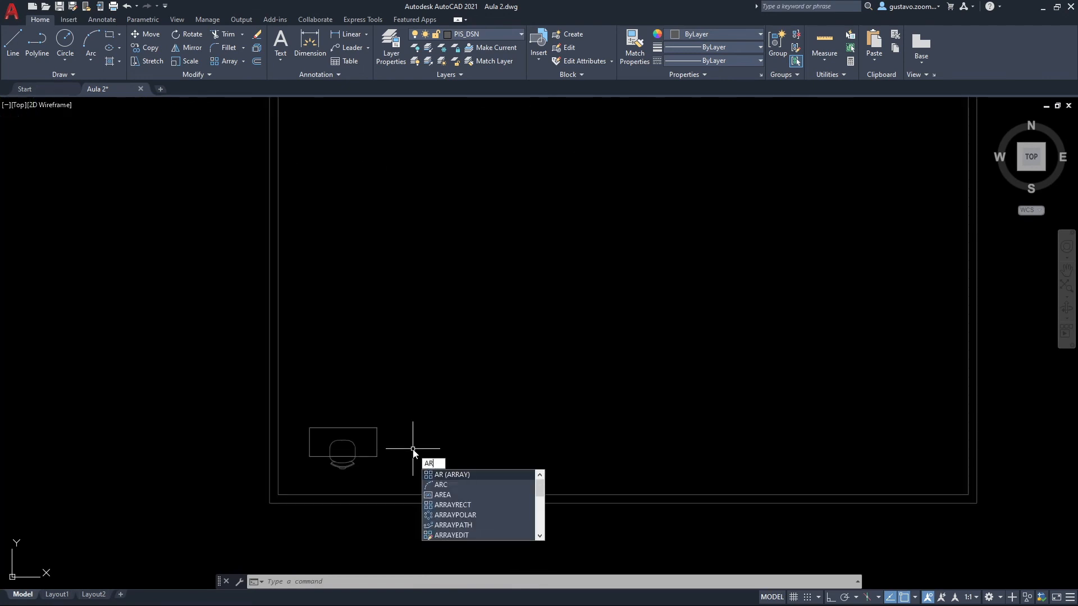
{"action": "key", "text": "Return"}
{"action": "left_click", "coordinate": [401, 467]}
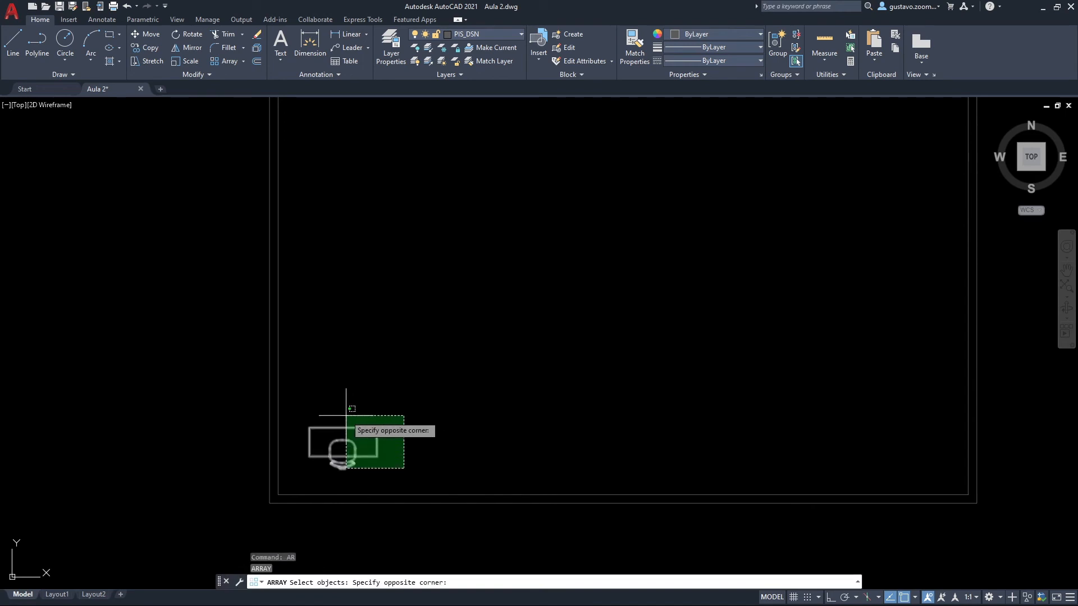
{"action": "left_click", "coordinate": [352, 419]}
{"action": "key", "text": "Return"}
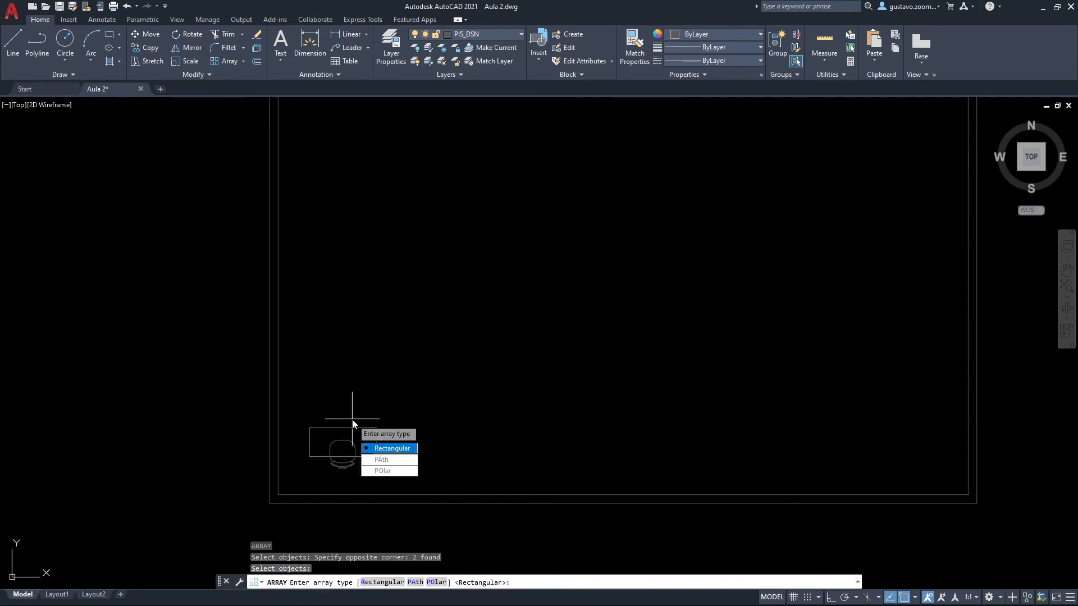
{"action": "left_click", "coordinate": [395, 450]}
{"action": "middle_click_drag", "start_coordinate": [419, 293], "coordinate": [295, 353]}
{"action": "scroll", "coordinate": [309, 341], "scroll_direction": "down", "scroll_amount": 2}
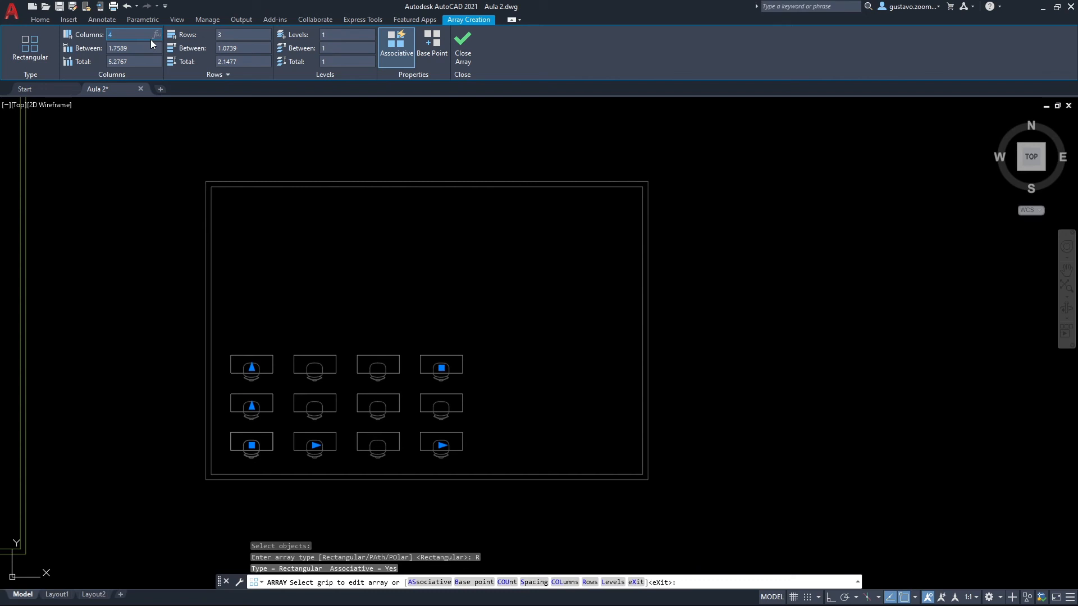
Set the desk array to 6 columns with a column spacing of 1.85.
{"action": "type", "text": "6"}
{"action": "key", "text": "Tab"}
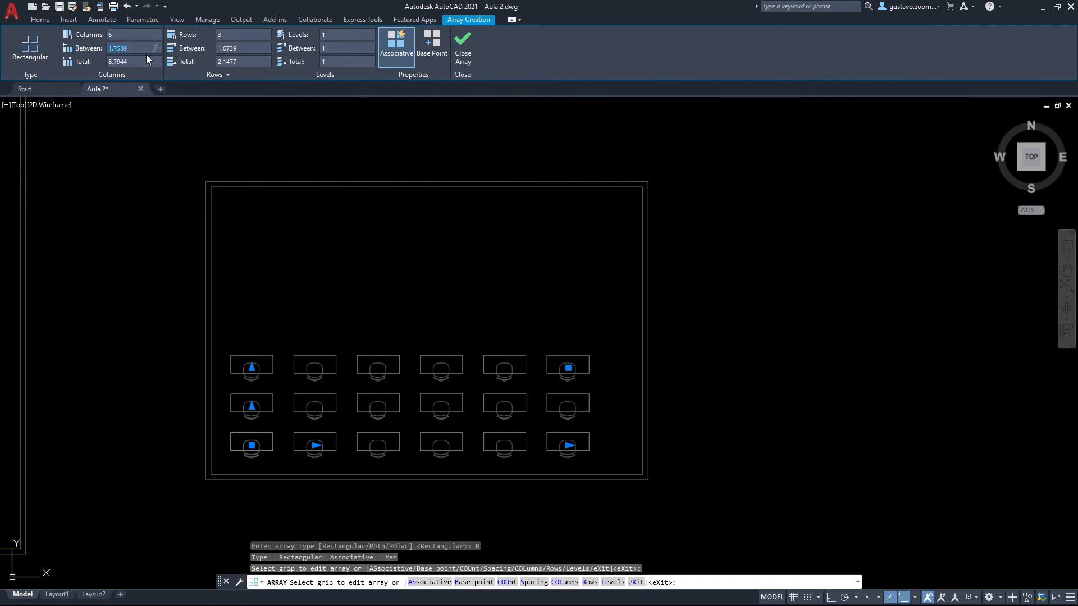
{"action": "type", "text": "1.85"}
{"action": "key", "text": "Return"}
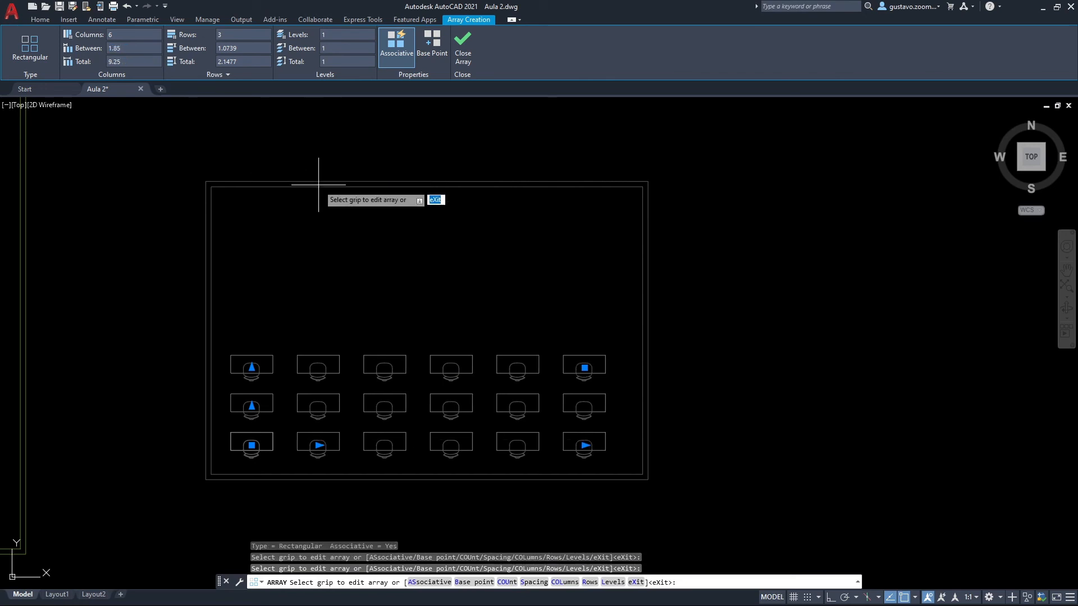
Set the desk array to 6 rows with a row spacing of 1.15 and finish the array.
{"action": "left_click", "coordinate": [234, 34]}
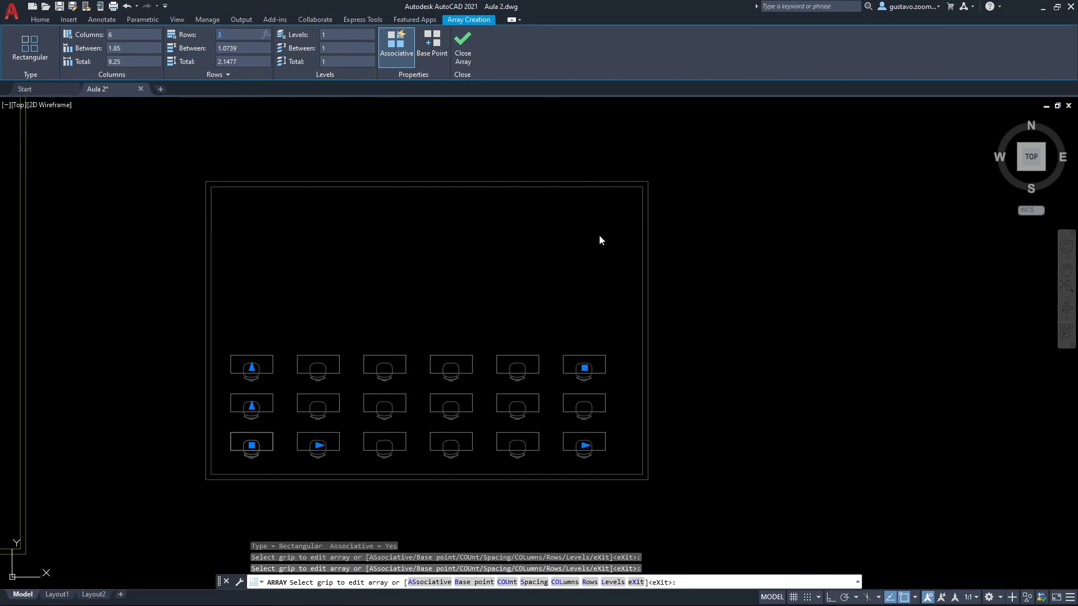
{"action": "type", "text": "6"}
{"action": "key", "text": "Return"}
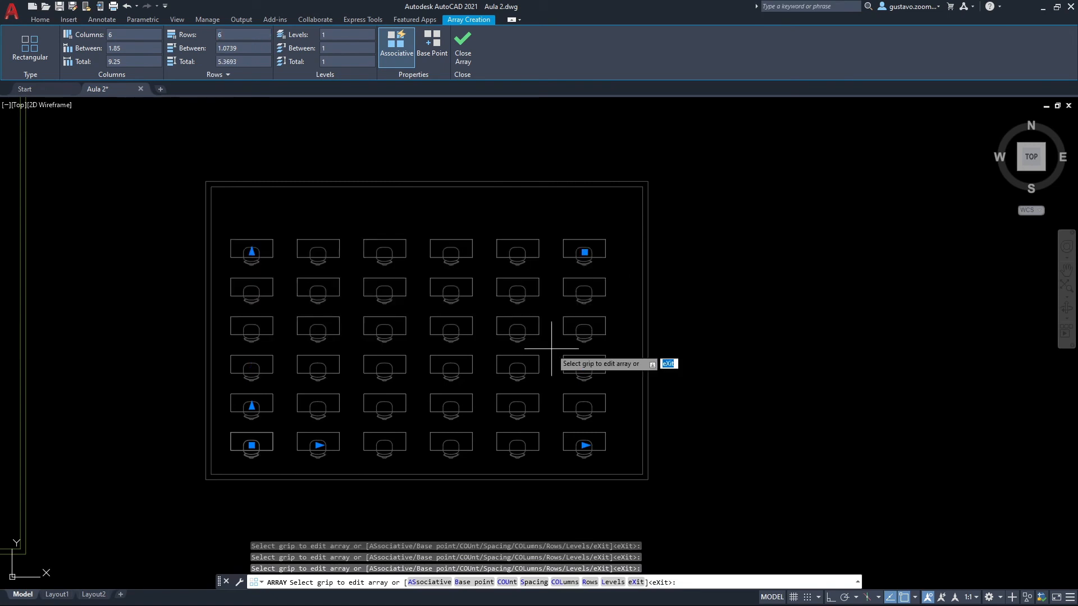
{"action": "left_click", "coordinate": [246, 48]}
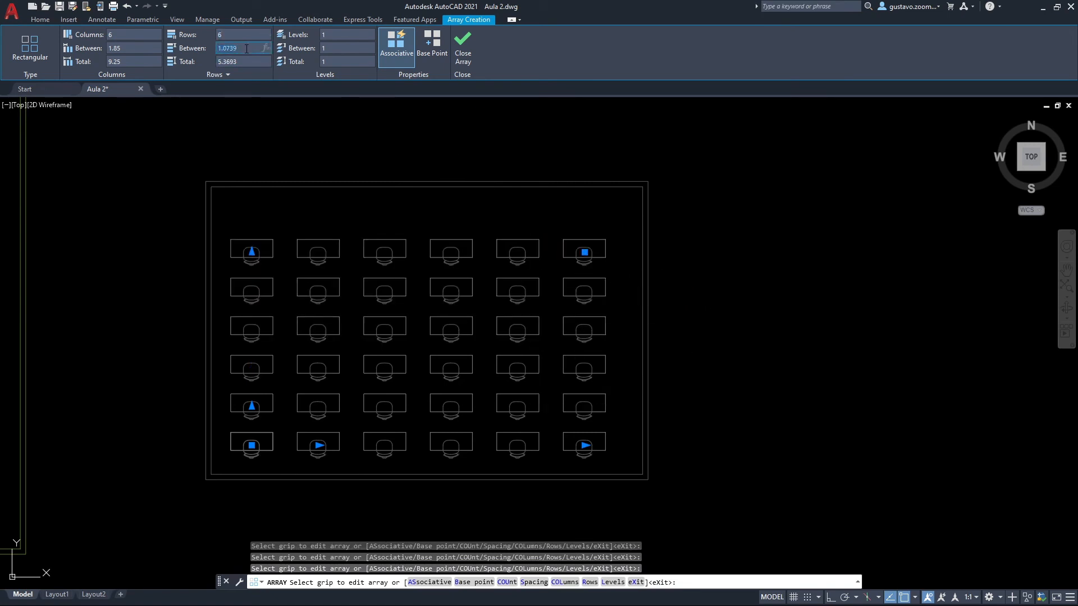
{"action": "type", "text": ".15"}
{"action": "key", "text": "Return"}
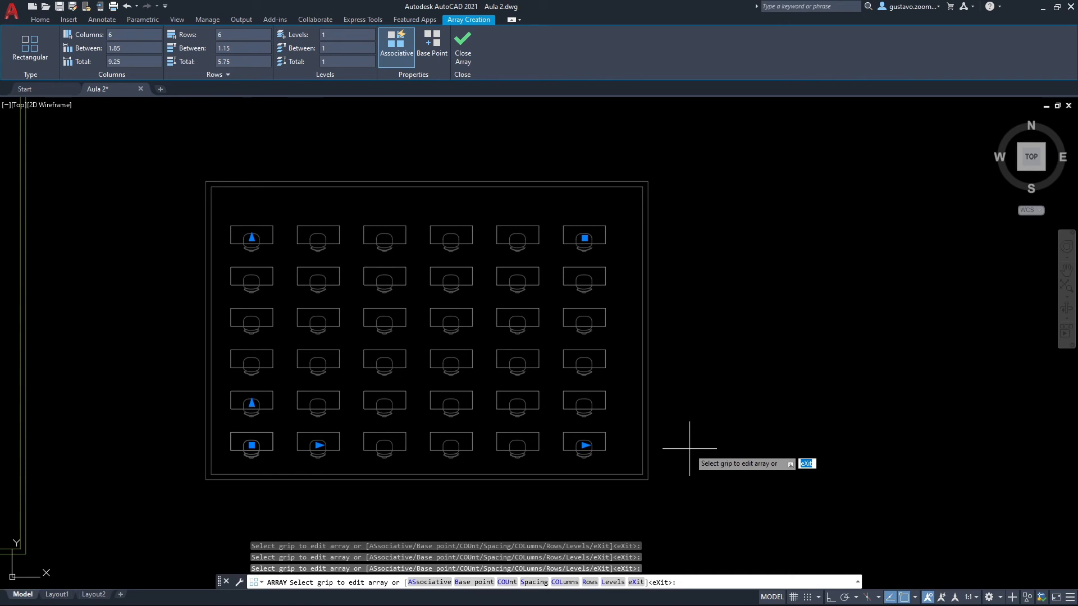
{"action": "left_click", "coordinate": [465, 51]}
Copy both room outlines, without the desks, to the empty area east of the first room.
{"action": "middle_click_drag", "start_coordinate": [625, 354], "coordinate": [595, 332]}
{"action": "type", "text": "co"}
{"action": "key", "text": "Return"}
{"action": "left_click", "coordinate": [646, 332]}
{"action": "left_click", "coordinate": [609, 306]}
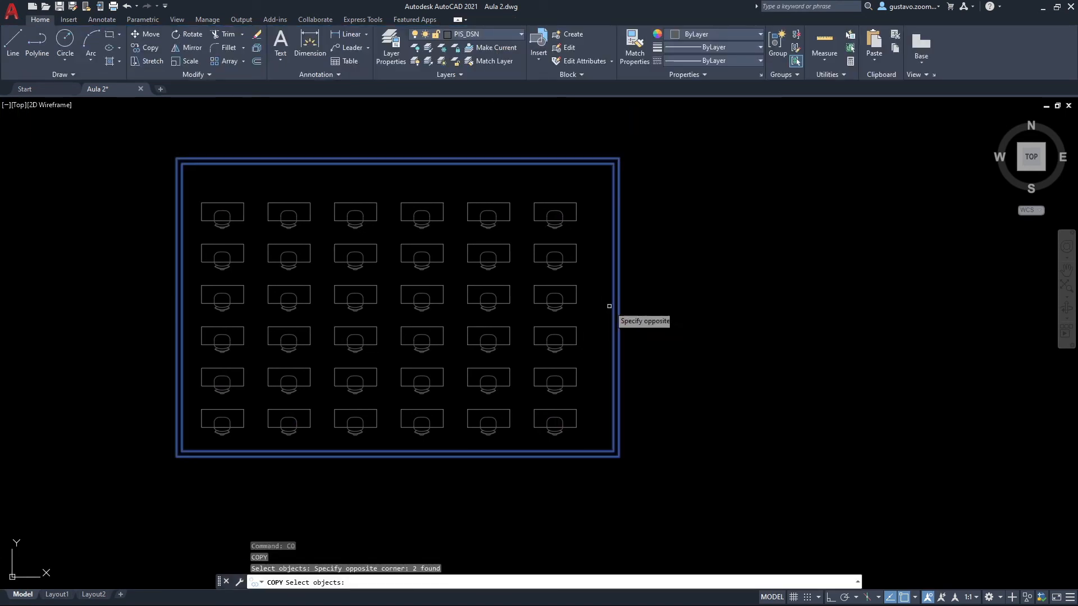
{"action": "key", "text": "Return"}
{"action": "left_click", "coordinate": [635, 353]}
{"action": "middle_click_drag", "start_coordinate": [847, 394], "coordinate": [292, 383]}
{"action": "left_click", "coordinate": [673, 334]}
{"action": "key", "text": "Escape"}
{"action": "middle_click_drag", "start_coordinate": [388, 398], "coordinate": [897, 433]}
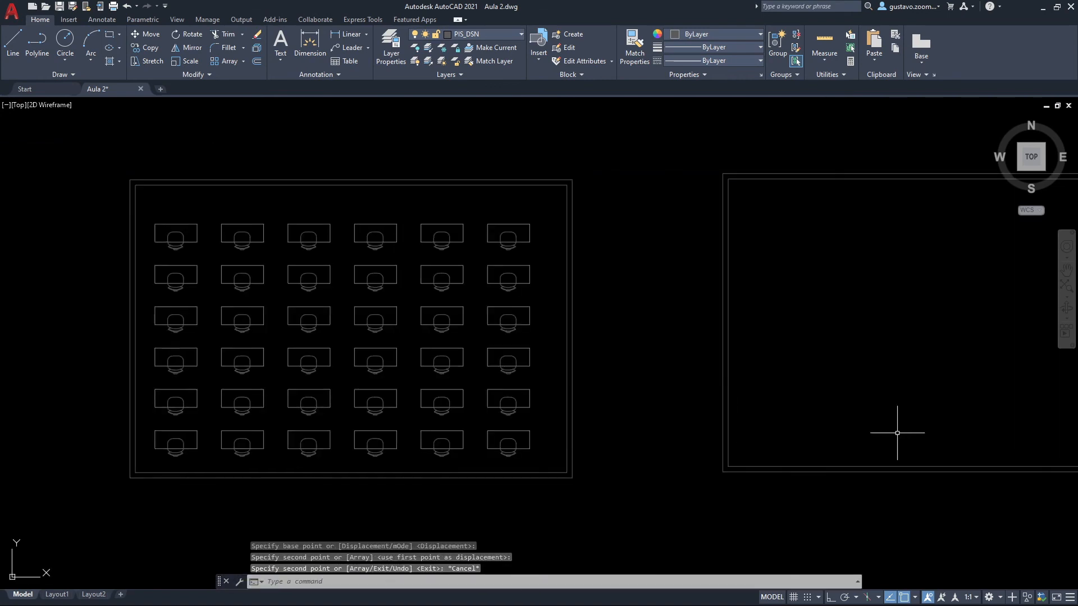
{"action": "type", "text": "co"}
{"action": "key", "text": "Return"}
{"action": "left_click", "coordinate": [197, 439]}
{"action": "key", "text": "Escape"}
Explode the desk array in the first room into separate desks and chairs.
{"action": "type", "text": "x"}
{"action": "key", "text": "Return"}
{"action": "left_click", "coordinate": [191, 428]}
{"action": "left_click", "coordinate": [188, 432]}
{"action": "key", "text": "Return"}
Copy the first room's southwest desk and chair into the northeast corner of the second room.
{"action": "type", "text": "co"}
{"action": "key", "text": "Return"}
{"action": "left_click", "coordinate": [199, 449]}
{"action": "left_click", "coordinate": [165, 429]}
{"action": "key", "text": "Return"}
{"action": "left_click", "coordinate": [176, 449]}
{"action": "middle_click_drag", "start_coordinate": [842, 343], "coordinate": [225, 388]}
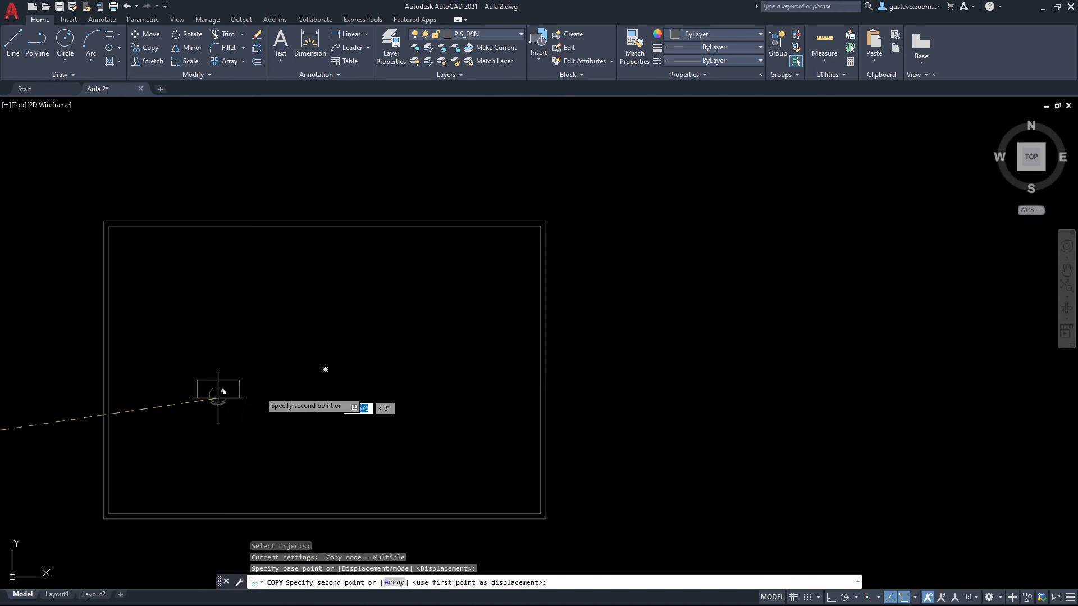
{"action": "left_click", "coordinate": [495, 273]}
{"action": "key", "text": "Escape"}
Create a rectangular array from the desk and chair in the second room's northeast corner.
{"action": "middle_click_drag", "start_coordinate": [489, 325], "coordinate": [691, 300]}
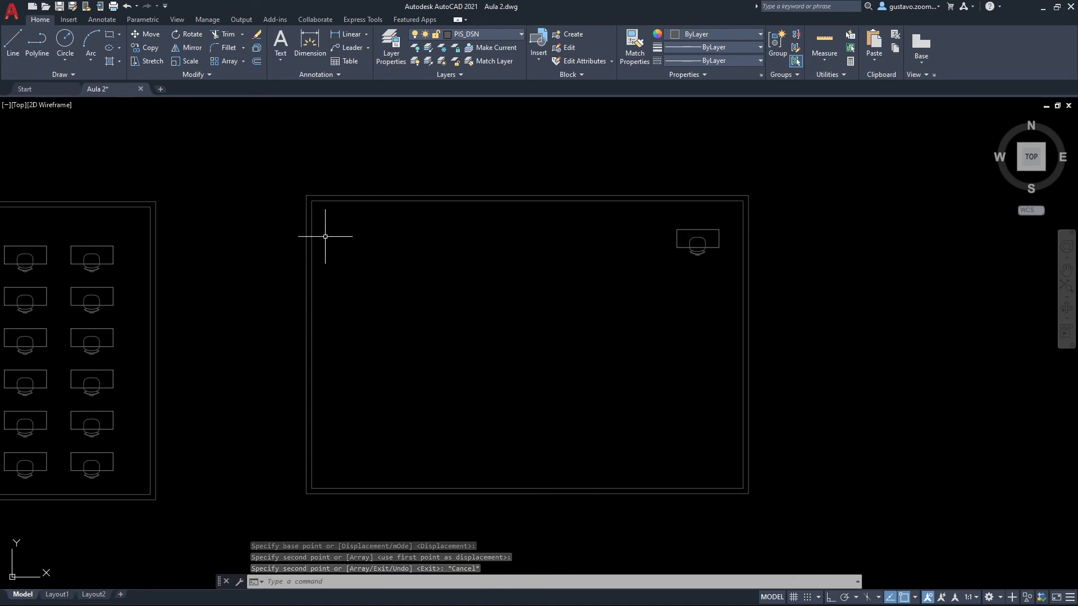
{"action": "middle_click_drag", "start_coordinate": [692, 308], "coordinate": [631, 306]}
{"action": "type", "text": "ar"}
{"action": "key", "text": "Return"}
{"action": "left_click", "coordinate": [650, 284]}
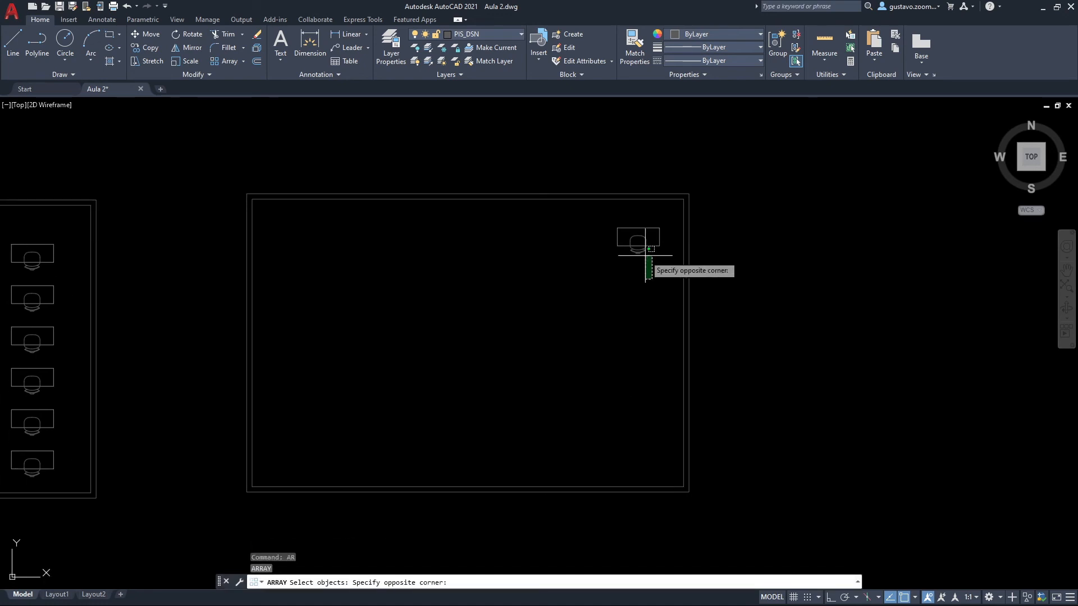
{"action": "left_click", "coordinate": [616, 226]}
{"action": "key", "text": "Return"}
{"action": "left_click", "coordinate": [673, 273]}
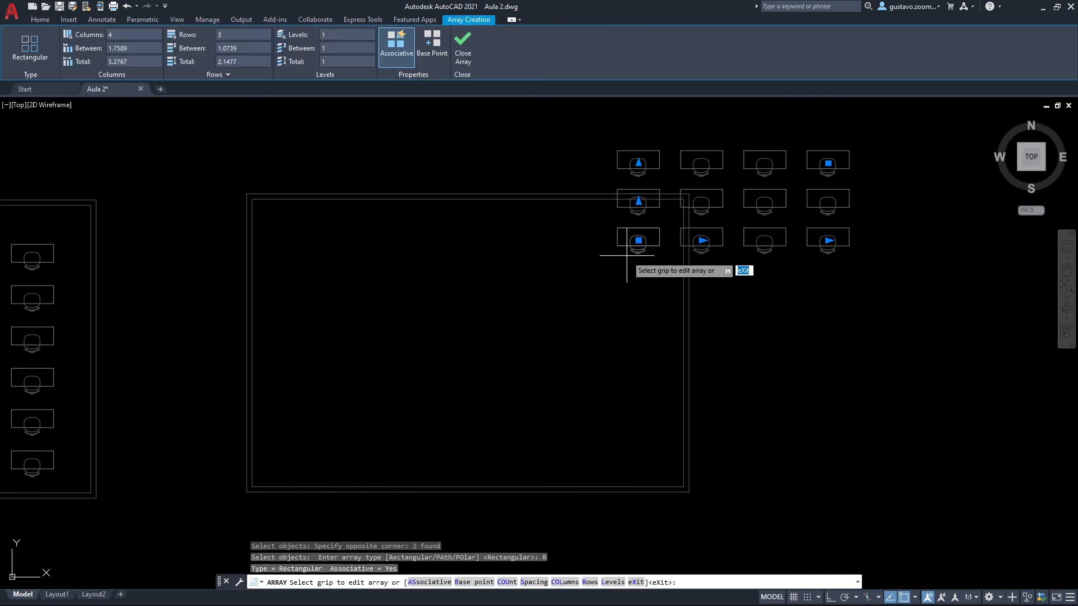
{"action": "middle_click_drag", "start_coordinate": [611, 252], "coordinate": [586, 281]}
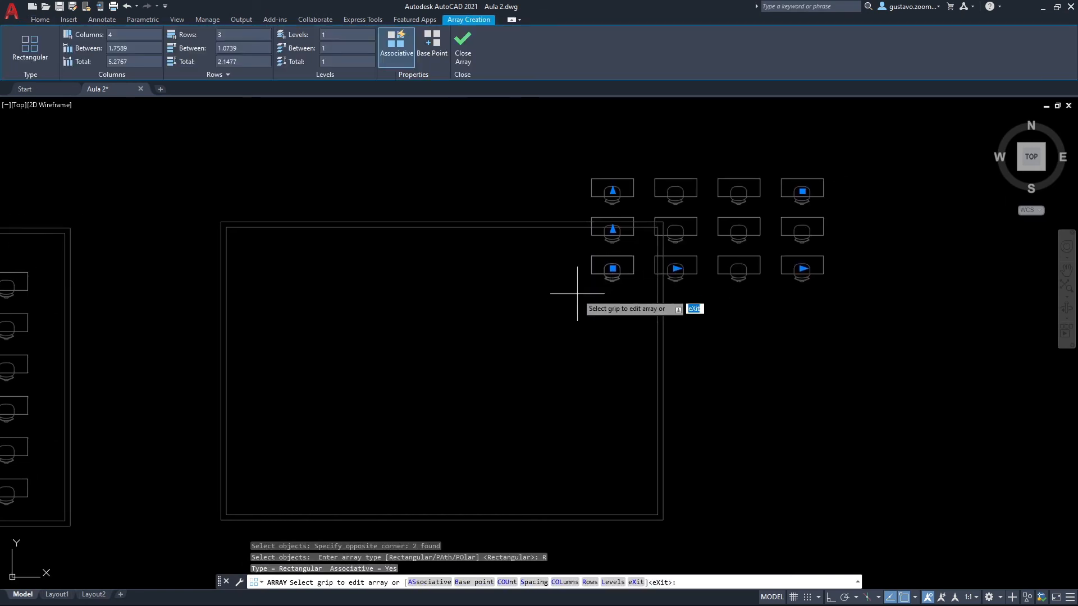
Set the new array's column spacing to -2 so the columns run westward into the room.
{"action": "left_click", "coordinate": [132, 48]}
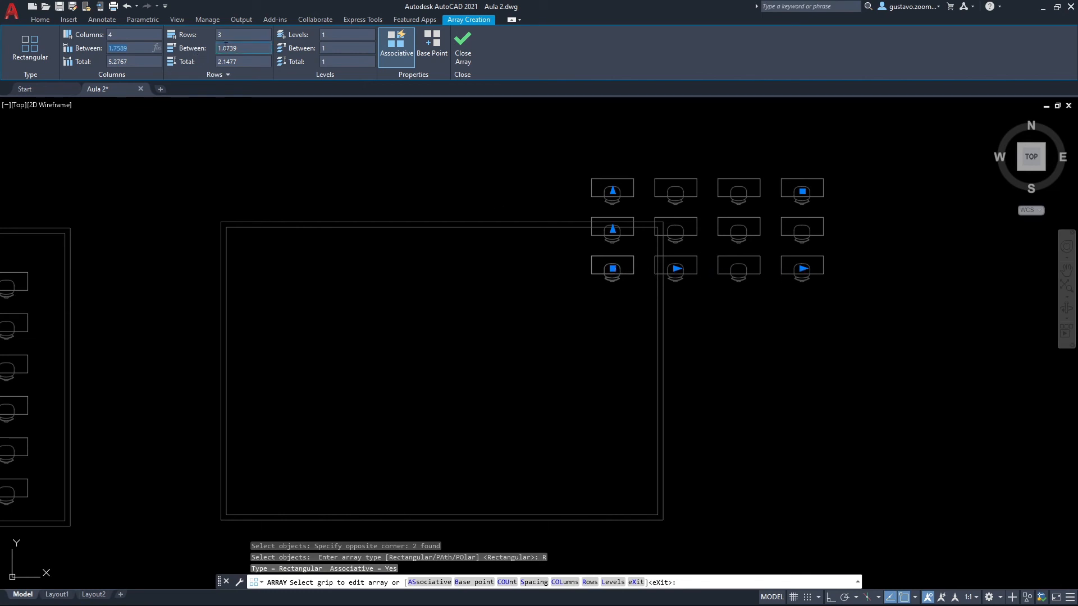
{"action": "left_click", "coordinate": [247, 50]}
{"action": "left_click", "coordinate": [127, 49]}
{"action": "type", "text": "-2"}
{"action": "key", "text": "Return"}
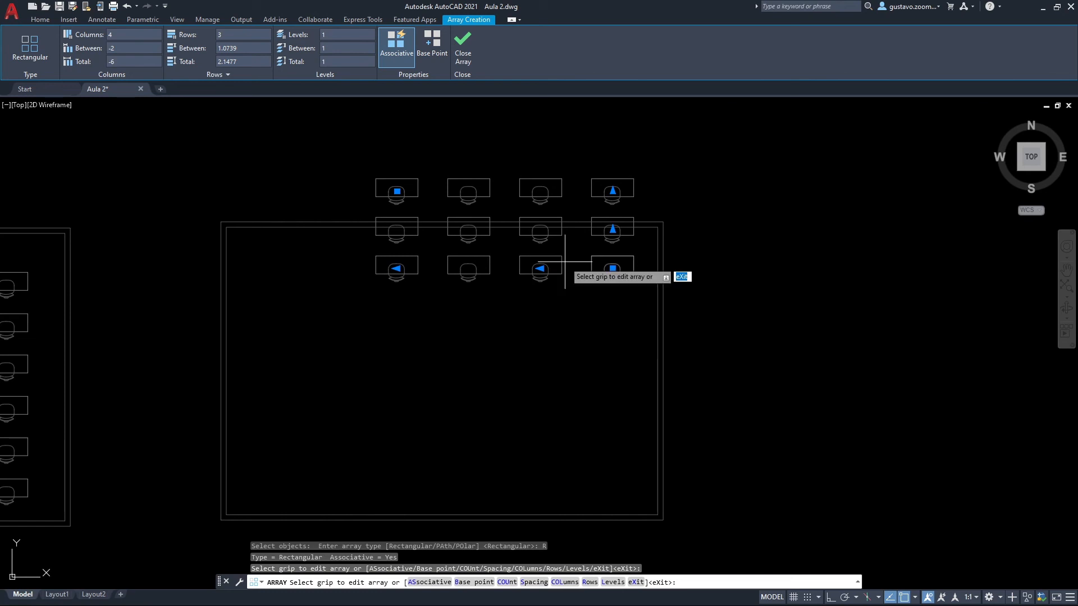
Set the new array's row spacing to -1.5 so the rows run downward inside the room.
{"action": "left_click", "coordinate": [241, 49]}
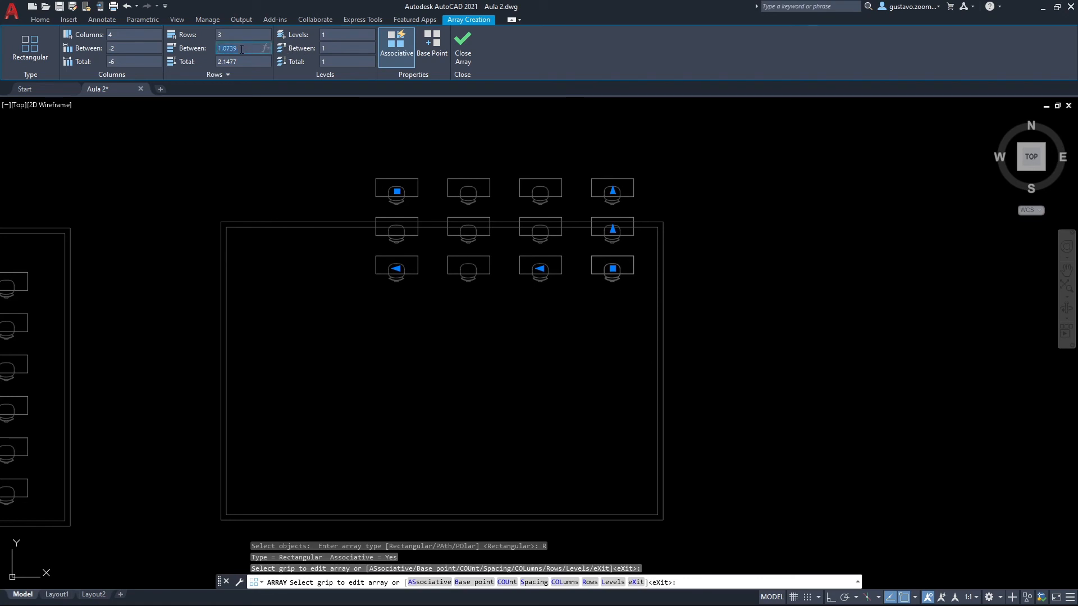
{"action": "type", "text": "-1.5"}
{"action": "key", "text": "Return"}
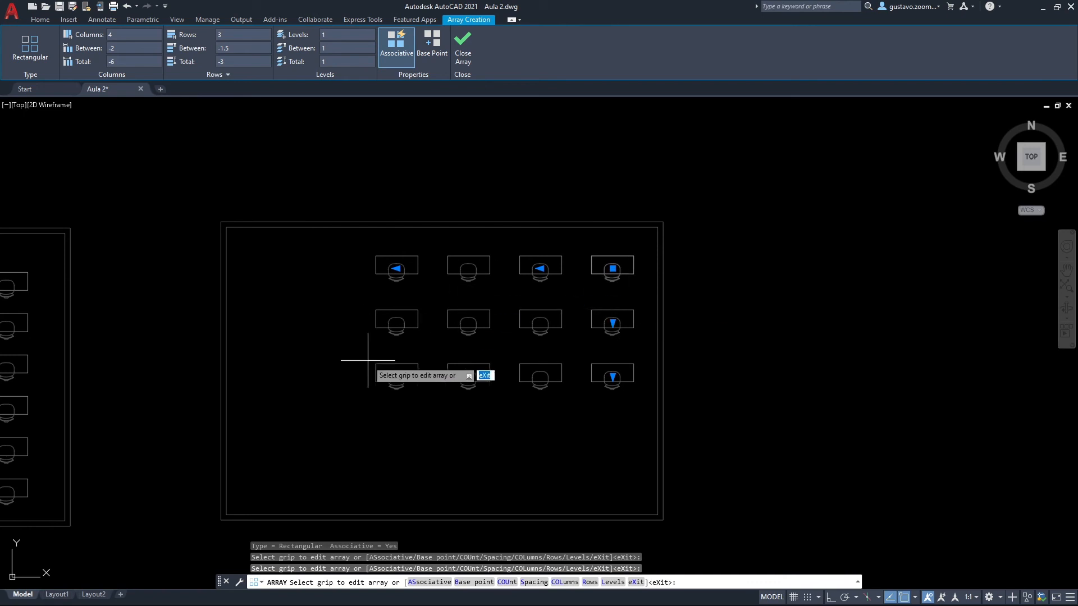
{"action": "middle_click_drag", "start_coordinate": [524, 345], "coordinate": [516, 313]}
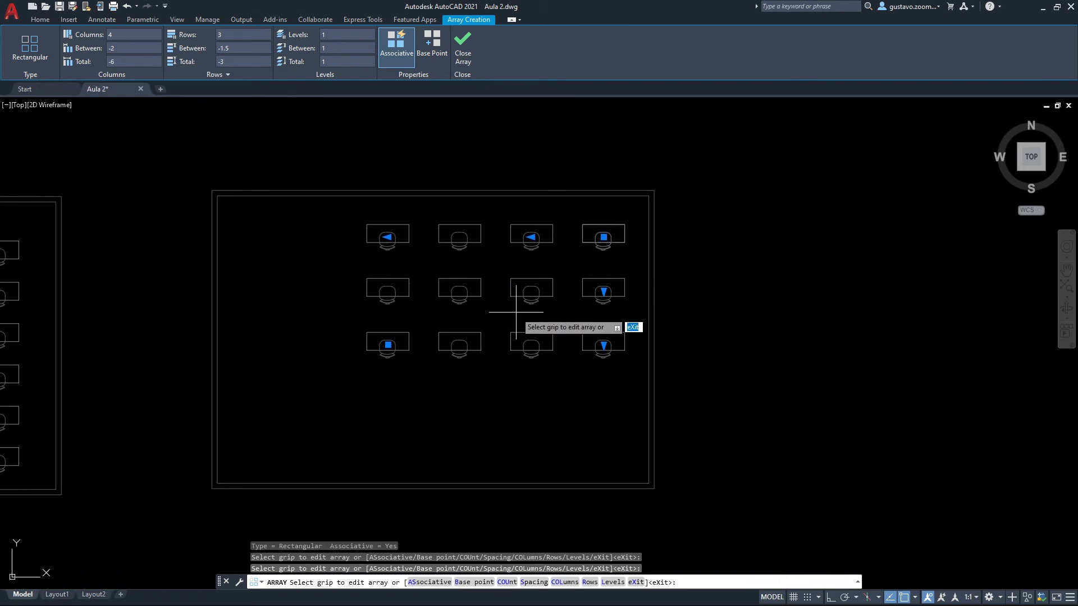
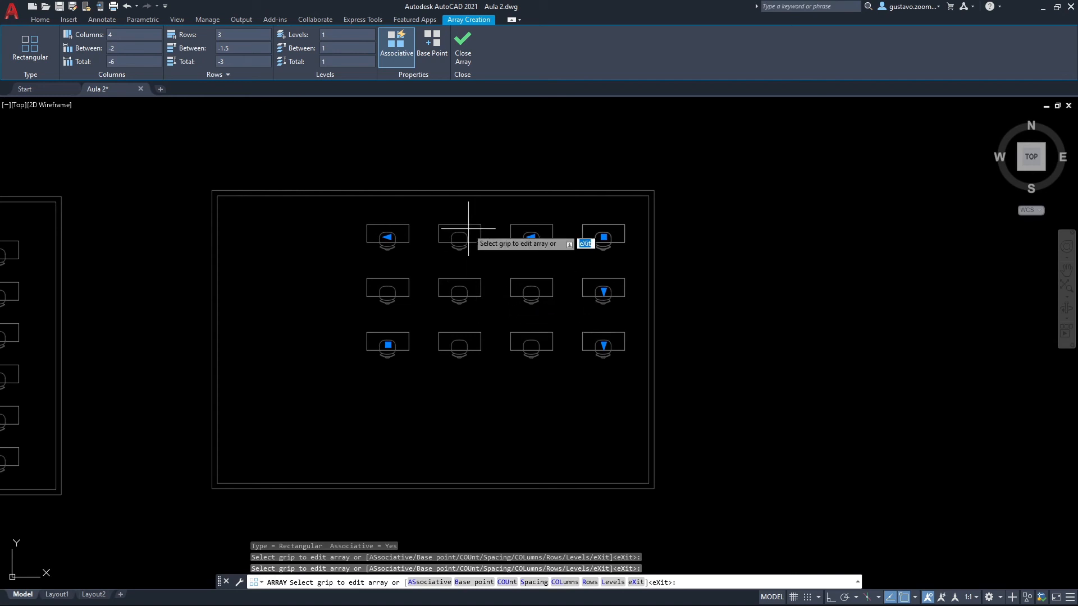
Finish the array and erase both practice rooms together with all their desks and chairs.
{"action": "left_click", "coordinate": [463, 56]}
{"action": "scroll", "coordinate": [464, 163], "scroll_direction": "down", "scroll_amount": 4}
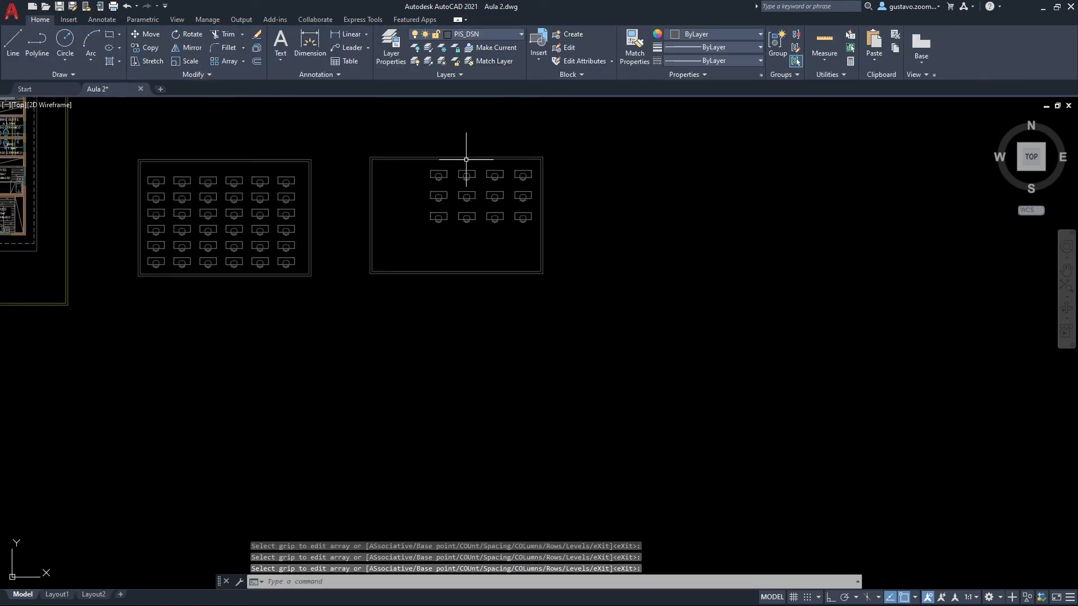
{"action": "left_click", "coordinate": [843, 425]}
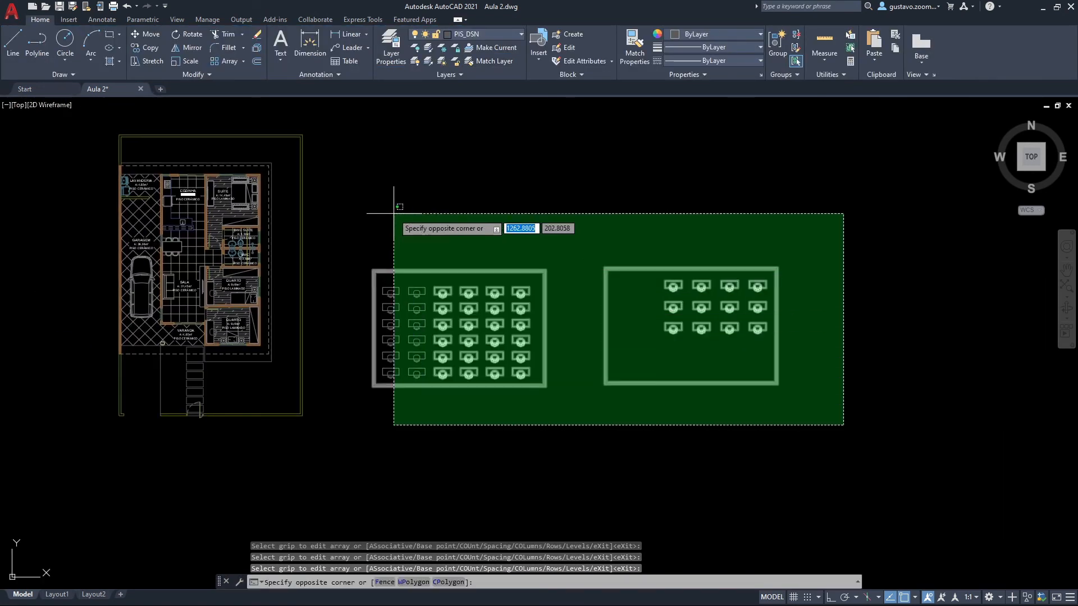
{"action": "left_click", "coordinate": [338, 203]}
{"action": "key", "text": "Delete"}
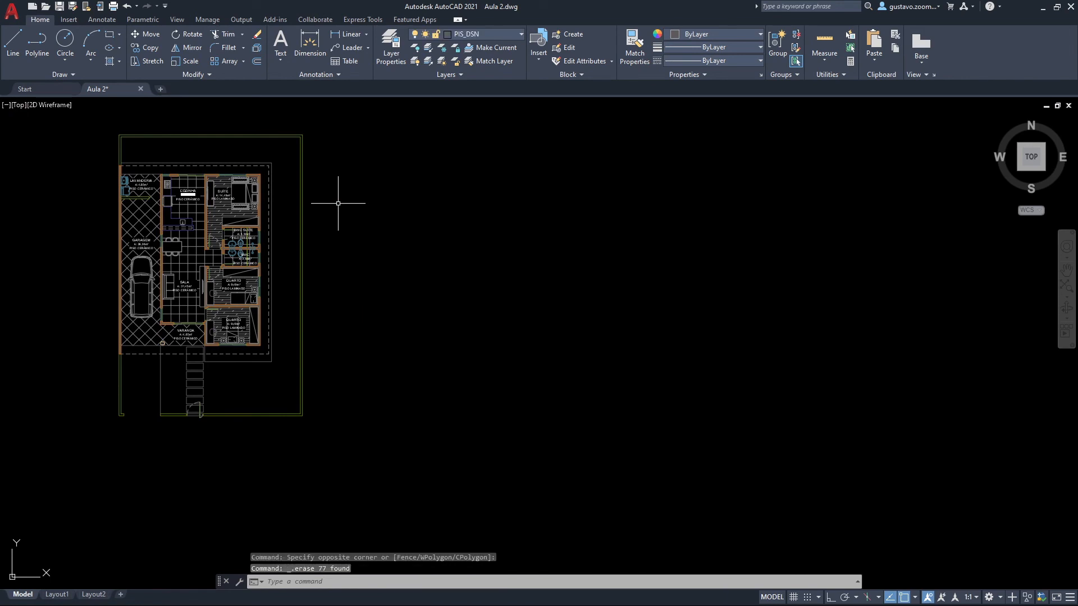
{"action": "scroll", "coordinate": [247, 367], "scroll_direction": "up", "scroll_amount": 2}
{"action": "middle_click_drag", "start_coordinate": [246, 366], "coordinate": [373, 429]}
{"action": "scroll", "coordinate": [309, 415], "scroll_direction": "up", "scroll_amount": 2}
{"action": "scroll", "coordinate": [365, 431], "scroll_direction": "down", "scroll_amount": 2}
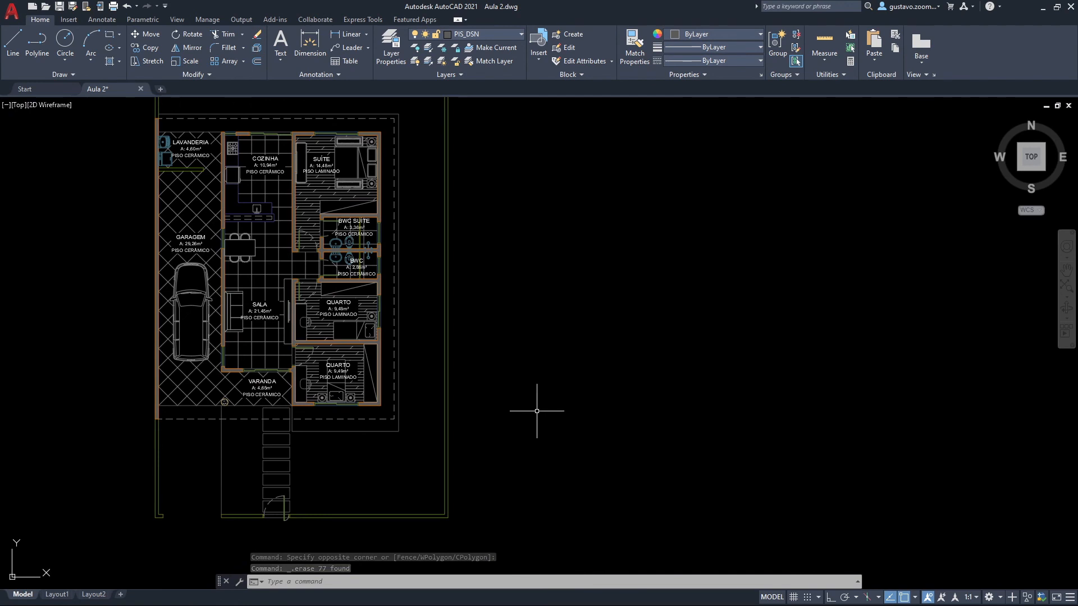
{"action": "middle_click_drag", "start_coordinate": [537, 414], "coordinate": [570, 439]}
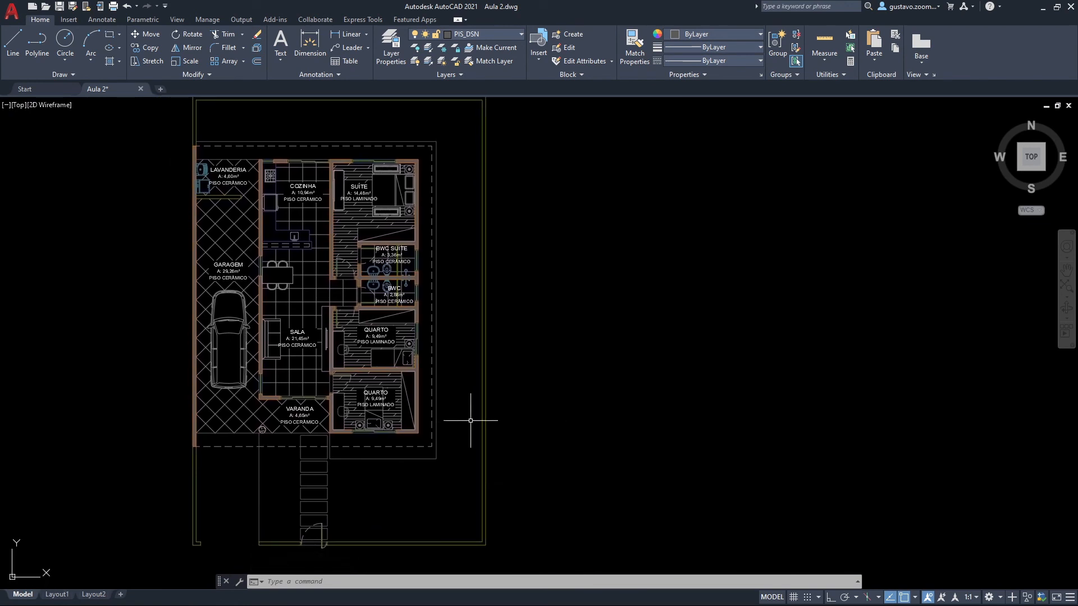
{"action": "middle_click_drag", "start_coordinate": [478, 421], "coordinate": [502, 432]}
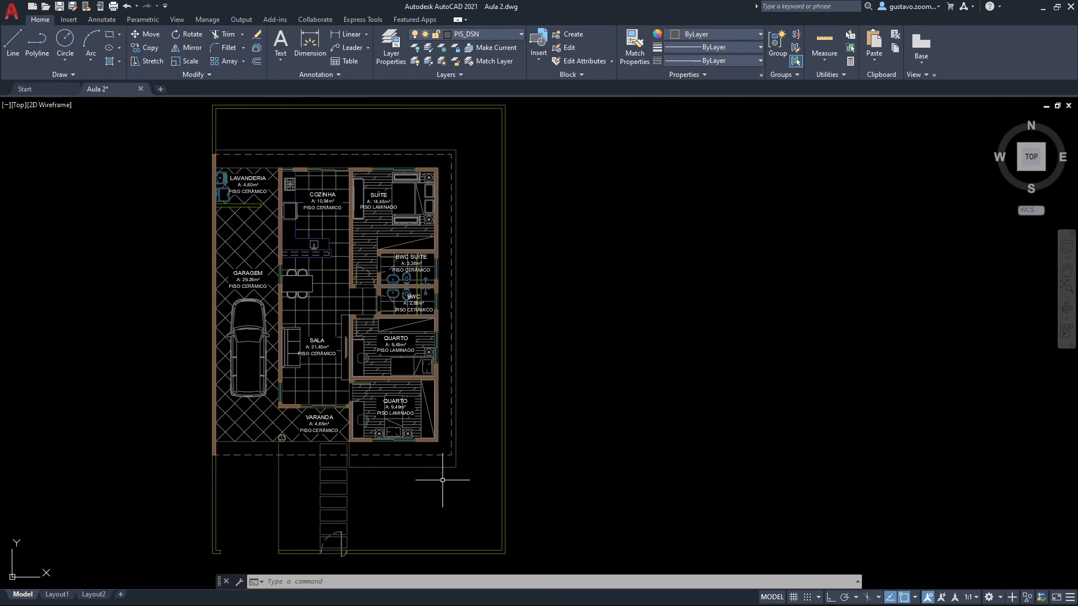
{"action": "middle_click_drag", "start_coordinate": [581, 473], "coordinate": [584, 470]}
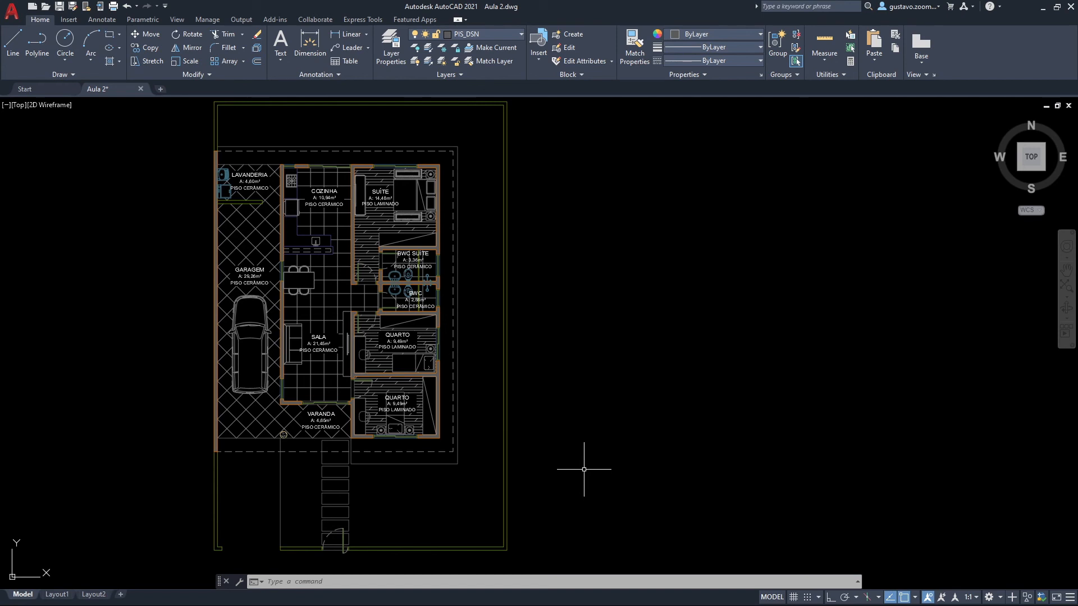
Start a hatch with the predefined GRASS pattern and assign it to the VEG_HTC layer.
{"action": "type", "text": "h"}
{"action": "key", "text": "Return"}
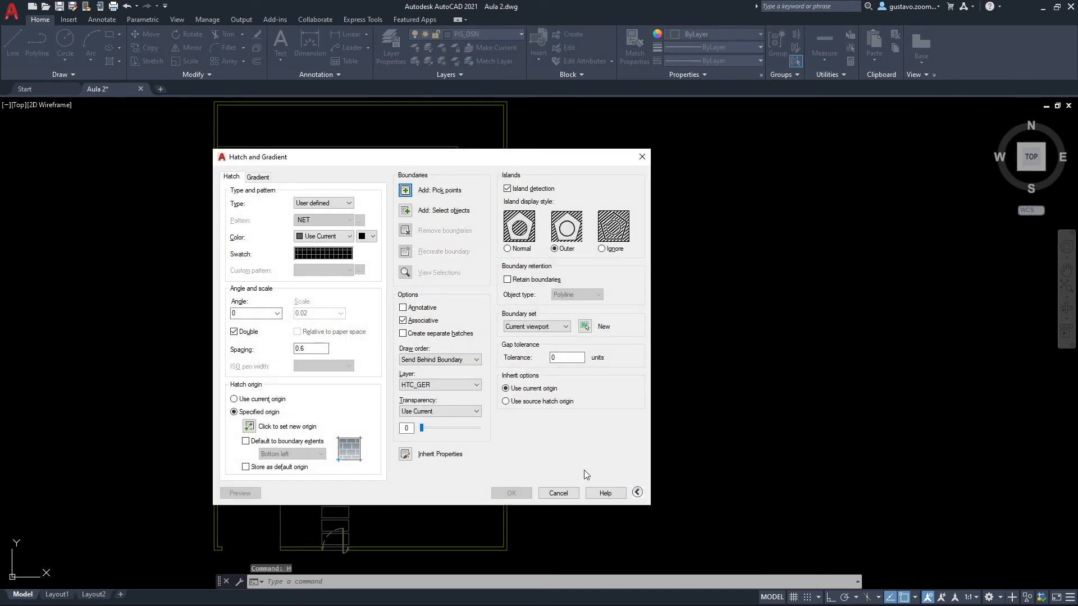
{"action": "left_click", "coordinate": [342, 204]}
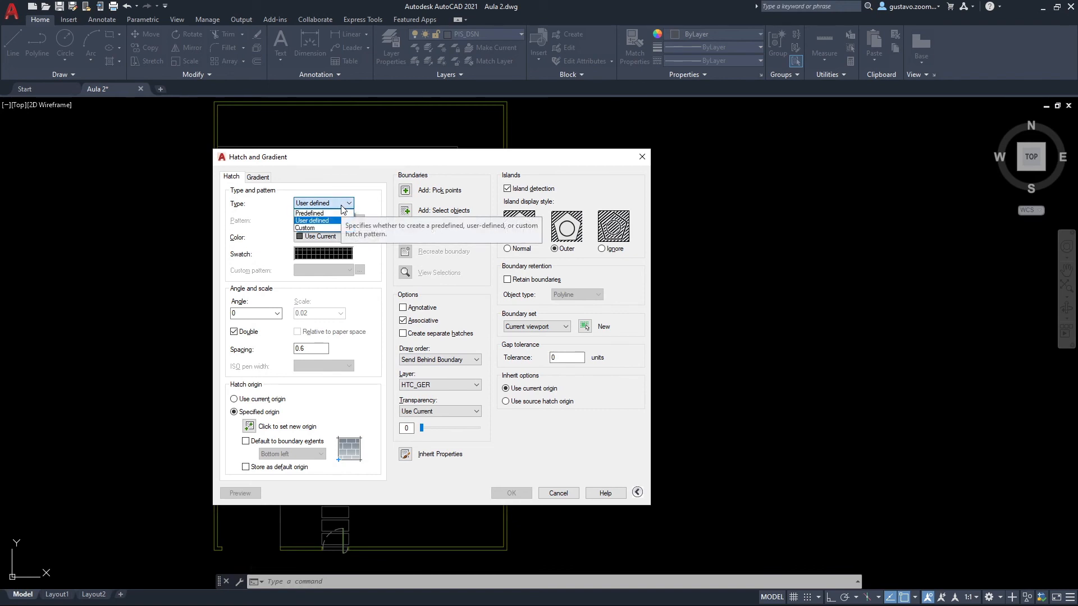
{"action": "left_click", "coordinate": [325, 213]}
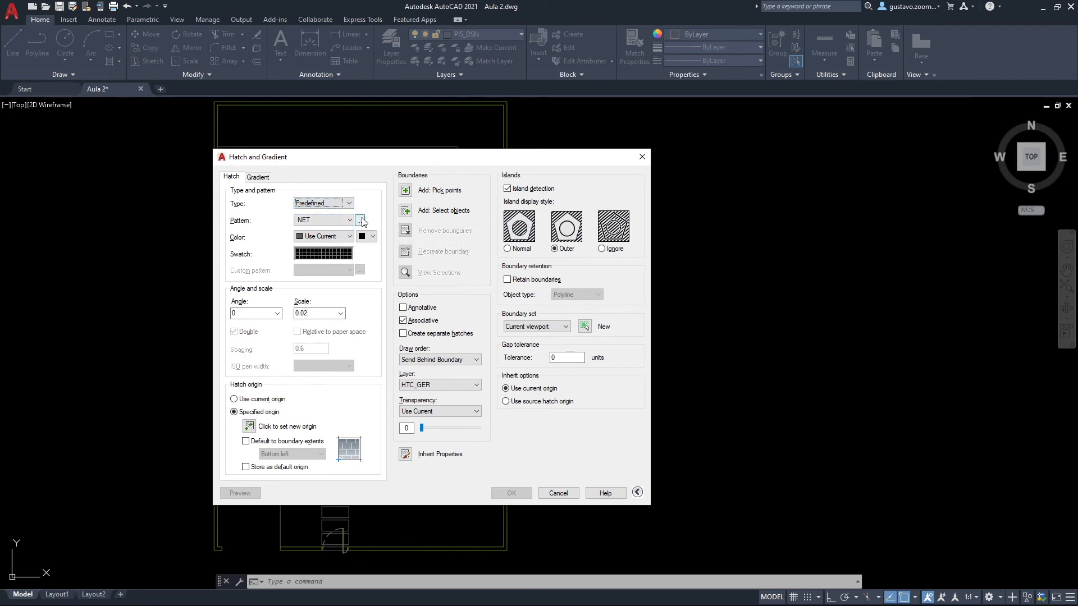
{"action": "left_click", "coordinate": [360, 220]}
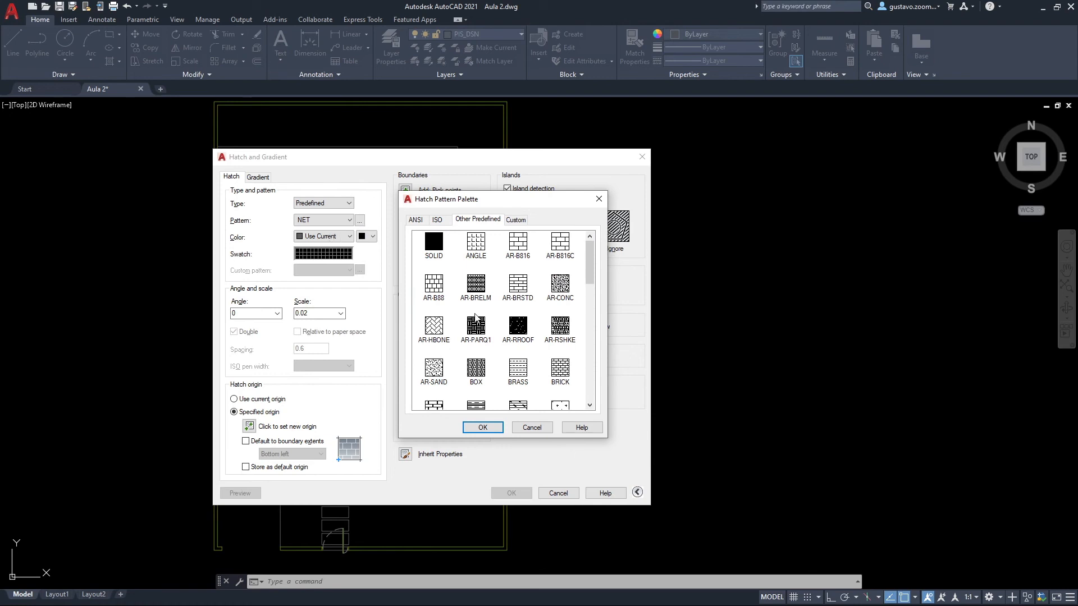
{"action": "scroll", "coordinate": [478, 316], "scroll_direction": "down", "scroll_amount": 3}
{"action": "scroll", "coordinate": [472, 316], "scroll_direction": "down", "scroll_amount": 1}
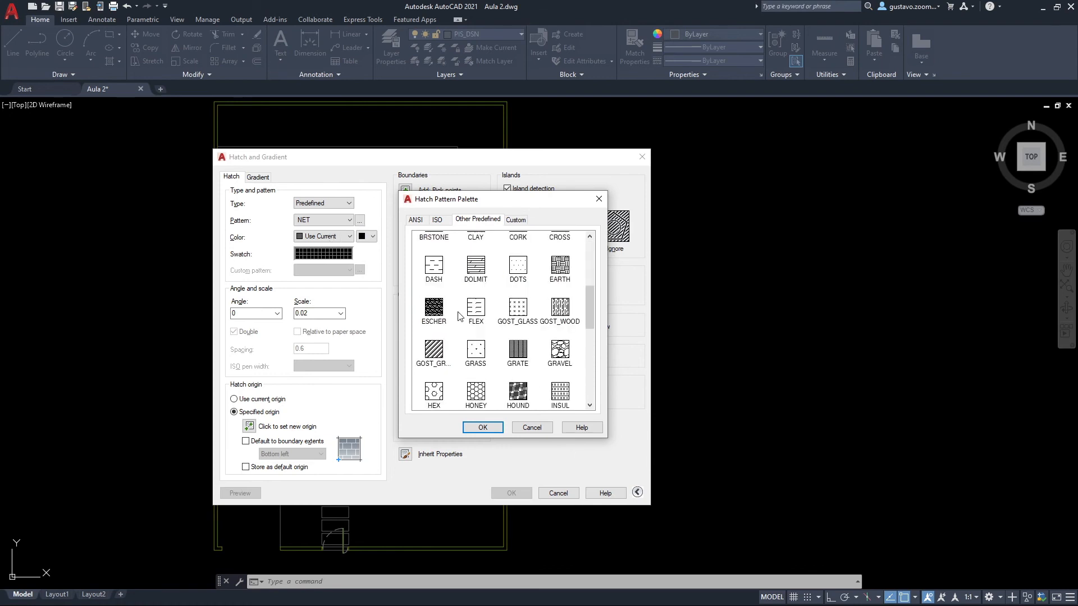
{"action": "left_click", "coordinate": [475, 355]}
{"action": "left_click", "coordinate": [484, 429]}
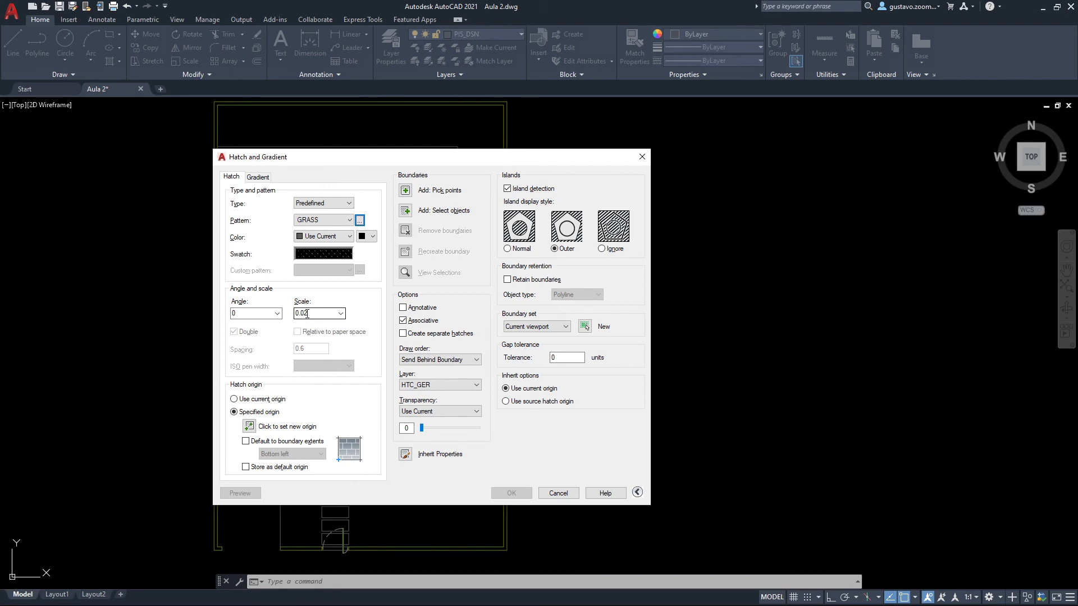
{"action": "left_click", "coordinate": [411, 388]}
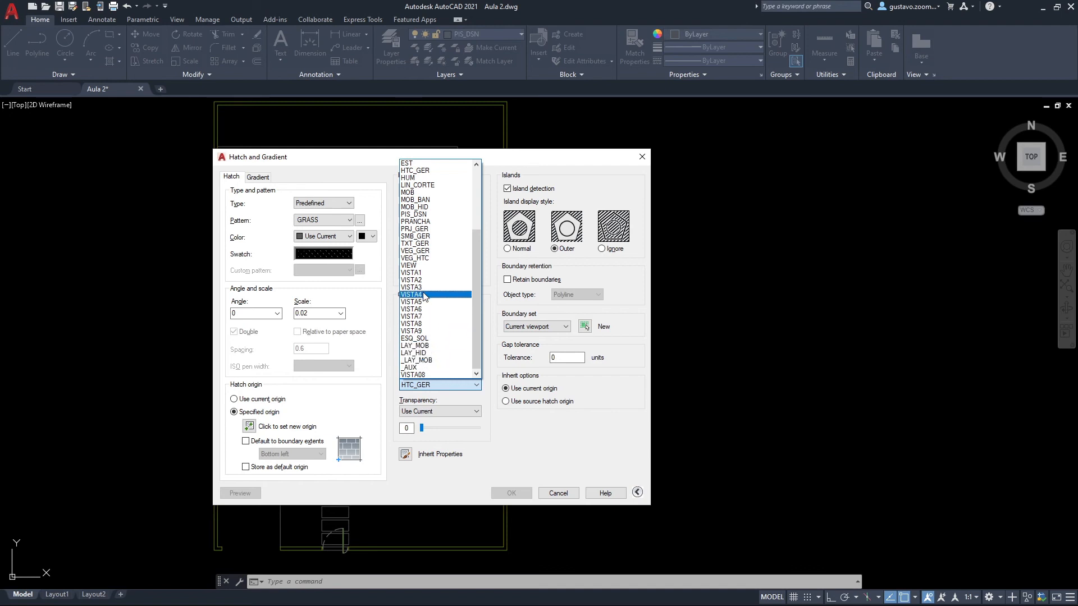
{"action": "left_click", "coordinate": [429, 259]}
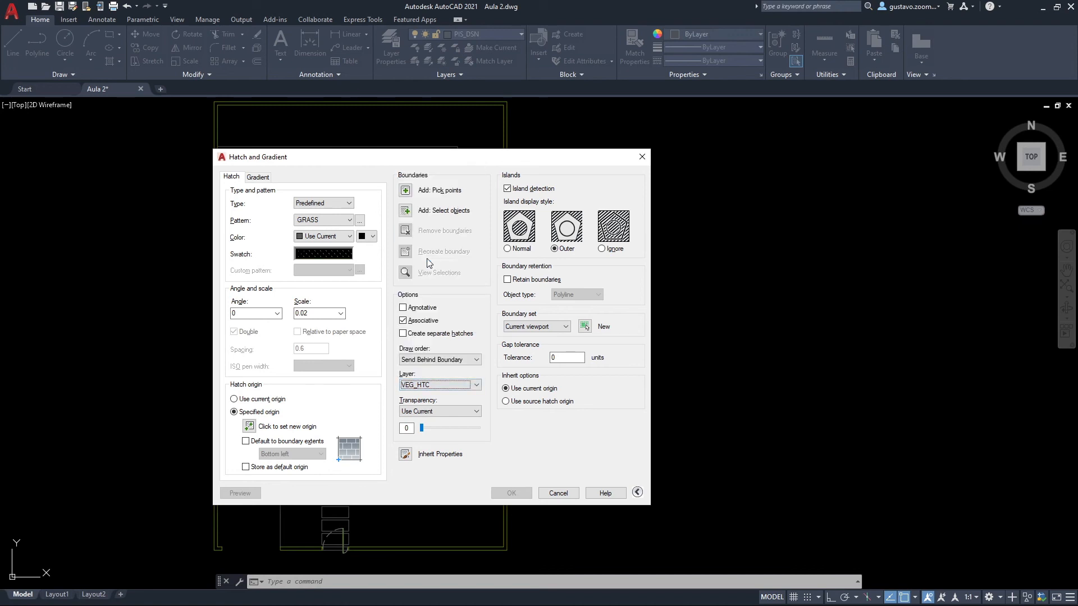
Apply the hatch to the yard around the house and the strip in front of the veranda, leaving the stepping stones clear.
{"action": "left_click", "coordinate": [407, 192]}
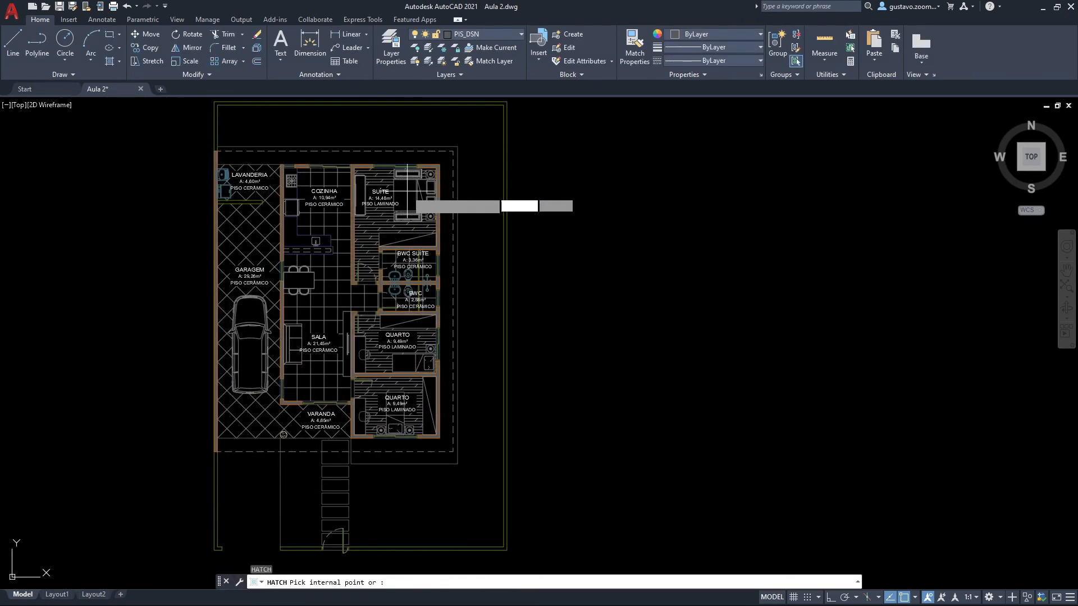
{"action": "left_click", "coordinate": [421, 133]}
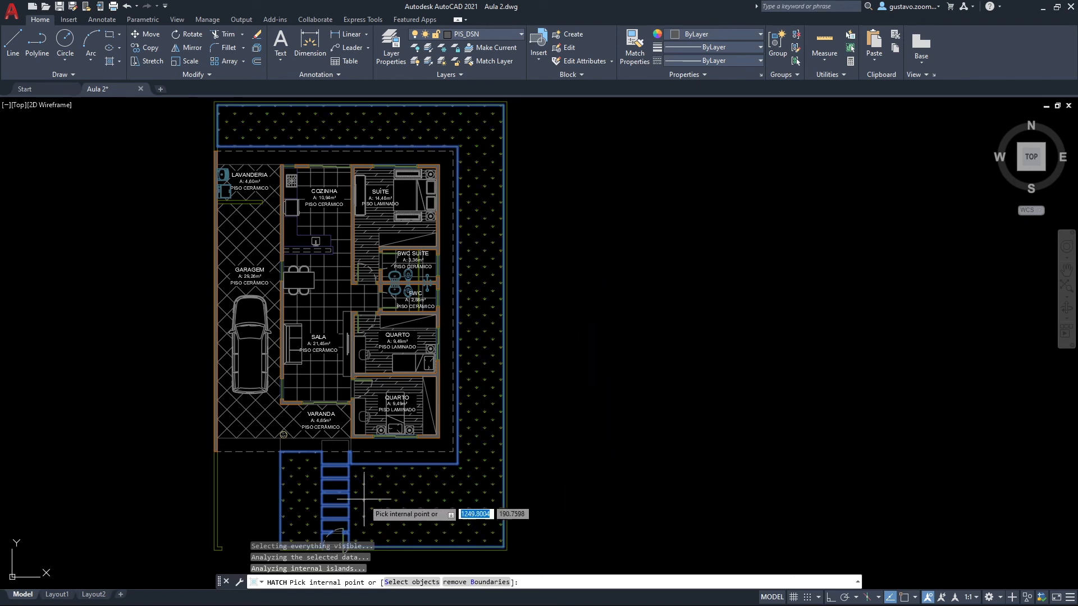
{"action": "scroll", "coordinate": [359, 471], "scroll_direction": "up", "scroll_amount": 5}
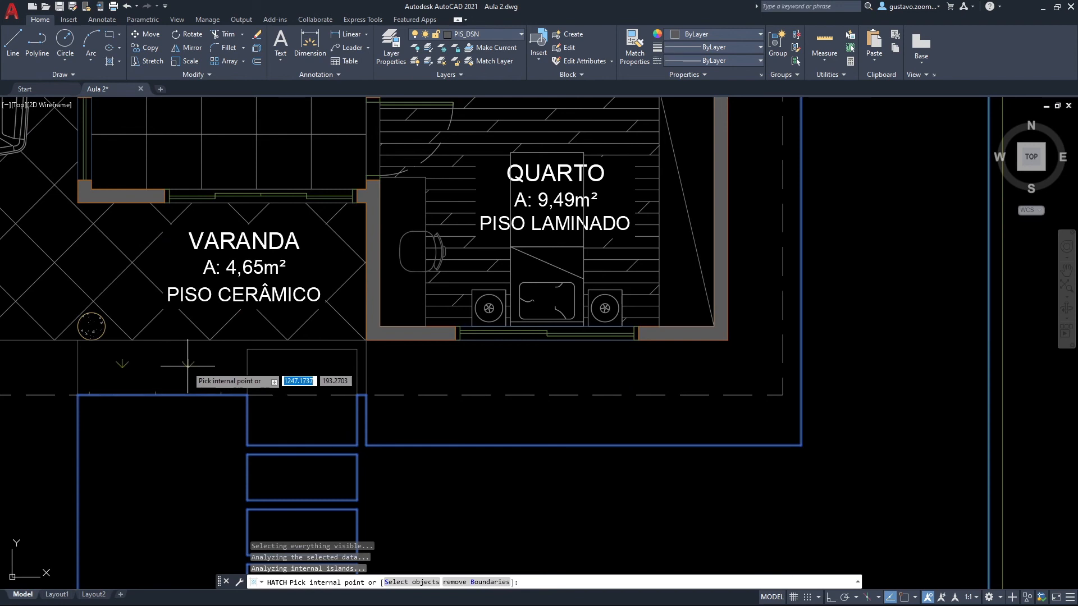
{"action": "left_click", "coordinate": [198, 364]}
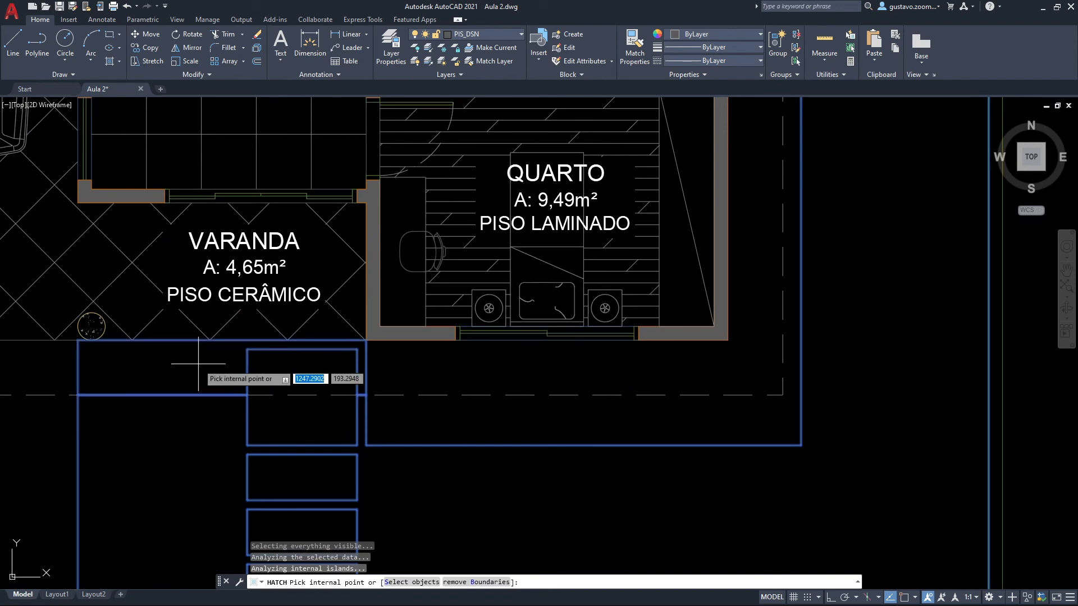
{"action": "scroll", "coordinate": [198, 363], "scroll_direction": "down", "scroll_amount": 5}
{"action": "scroll", "coordinate": [439, 380], "scroll_direction": "up", "scroll_amount": 1}
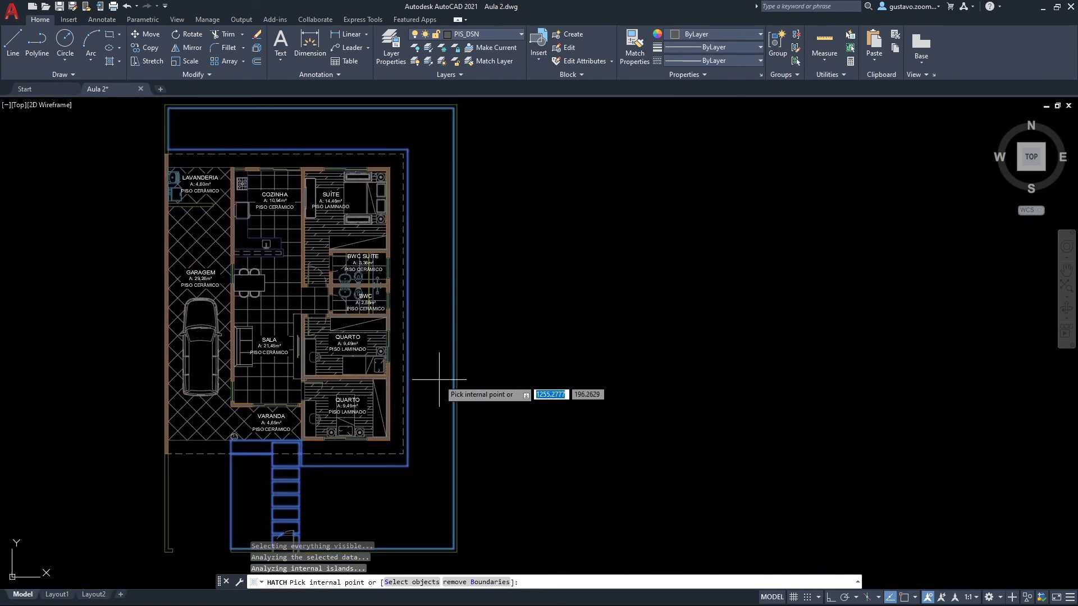
{"action": "middle_click_drag", "start_coordinate": [453, 365], "coordinate": [459, 362]}
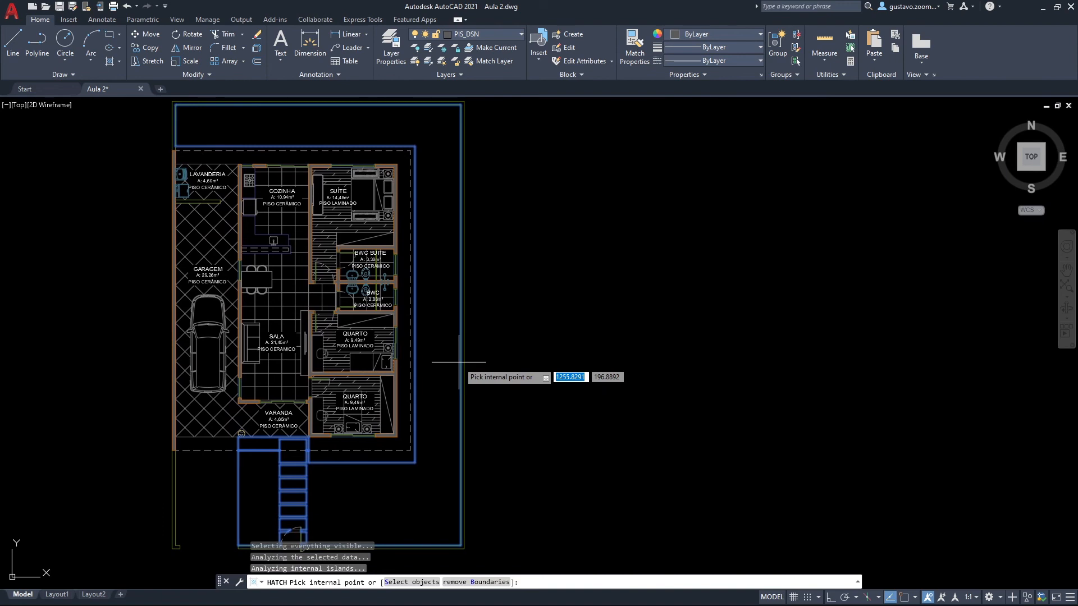
{"action": "key", "text": "Return"}
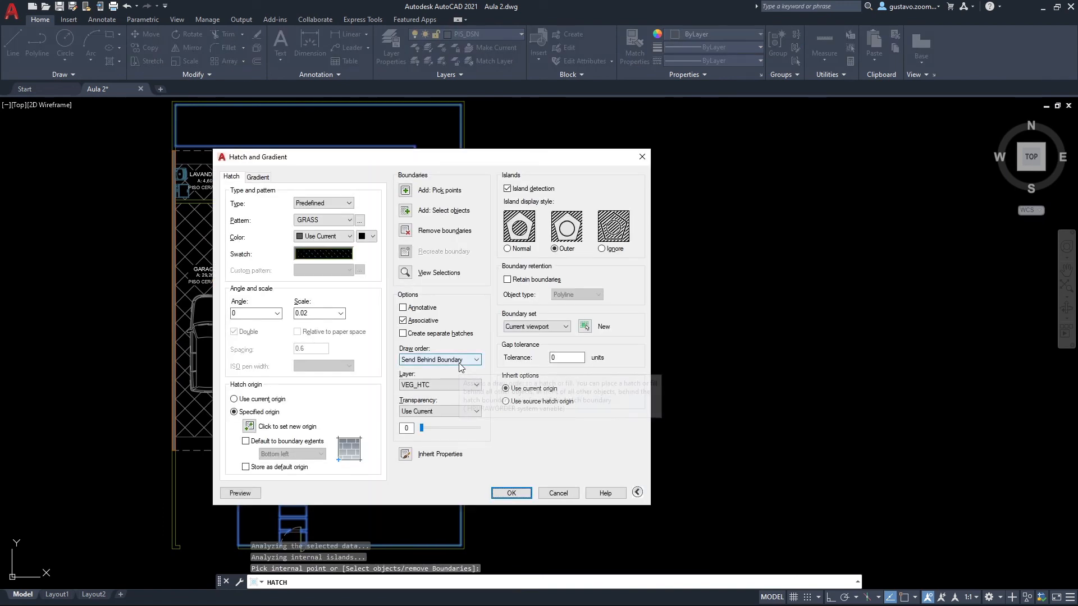
{"action": "key", "text": "Return"}
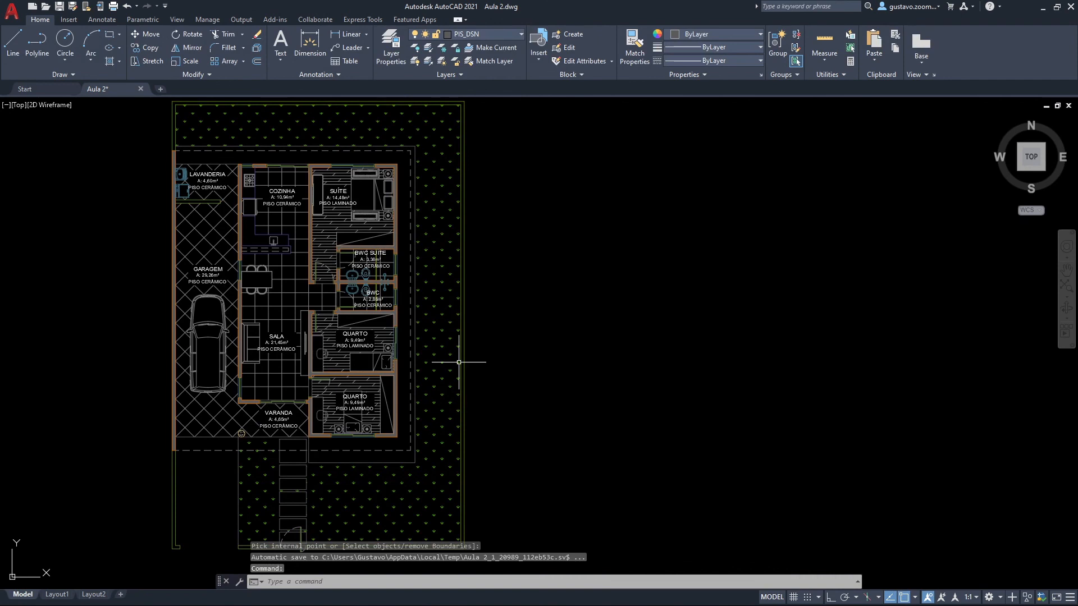
Set the yard's grass hatch scale to 0.01.
{"action": "middle_click_drag", "start_coordinate": [517, 392], "coordinate": [537, 372]}
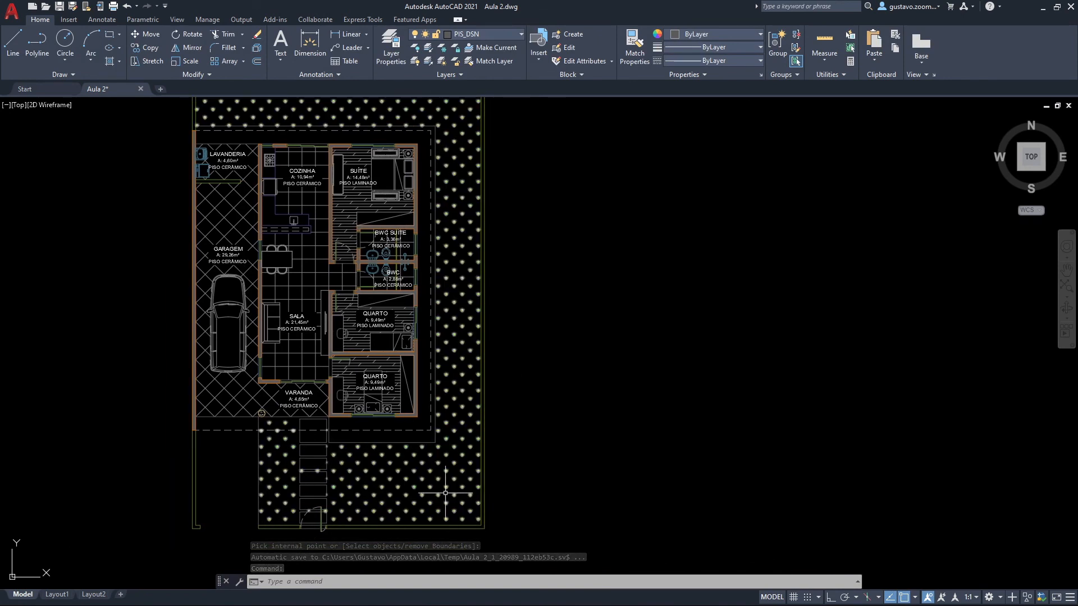
{"action": "scroll", "coordinate": [393, 471], "scroll_direction": "up", "scroll_amount": 2}
{"action": "left_click", "coordinate": [393, 472]}
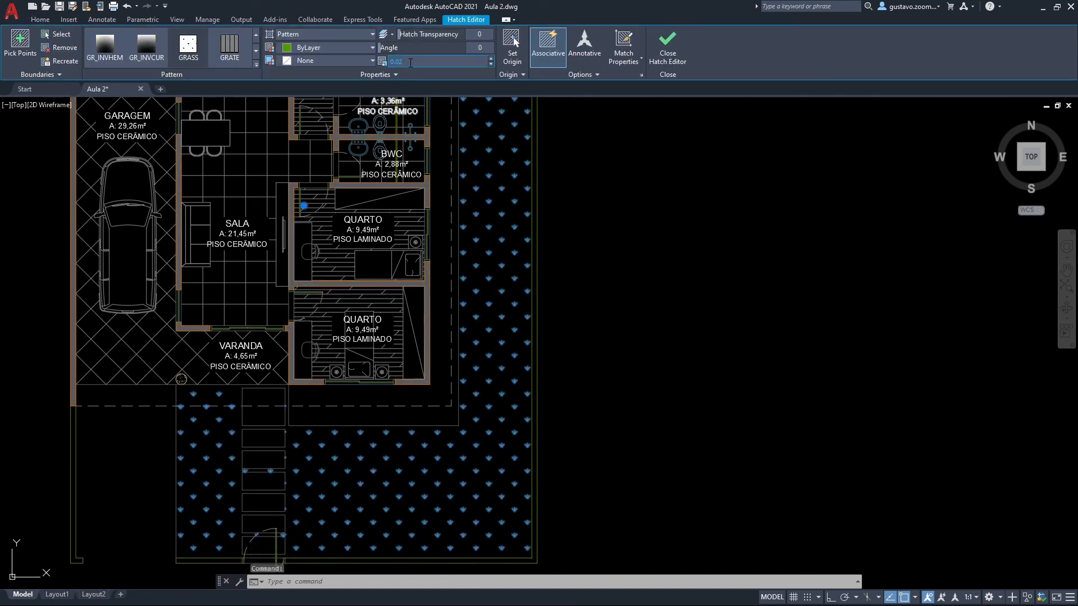
{"action": "type", "text": "0.01"}
{"action": "key", "text": "Return"}
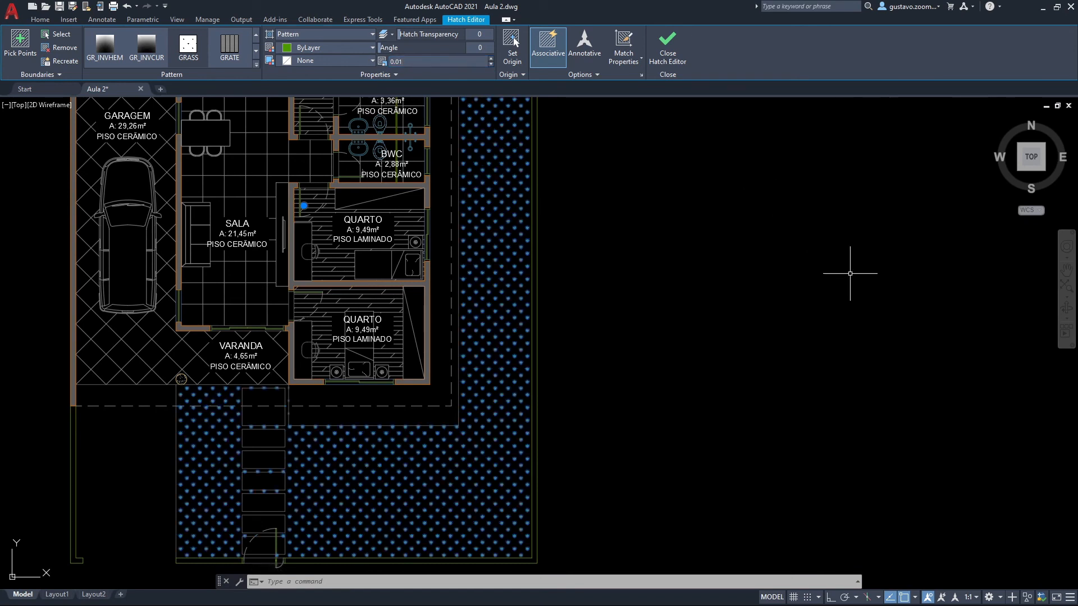
{"action": "key", "text": "Escape"}
{"action": "scroll", "coordinate": [850, 274], "scroll_direction": "down", "scroll_amount": 2}
{"action": "mouse_move", "coordinate": [830, 308]}
{"action": "middle_mouse_down"}
{"action": "mouse_move", "coordinate": [756, 398]}
{"action": "mouse_move", "coordinate": [802, 398]}
{"action": "middle_mouse_up"}
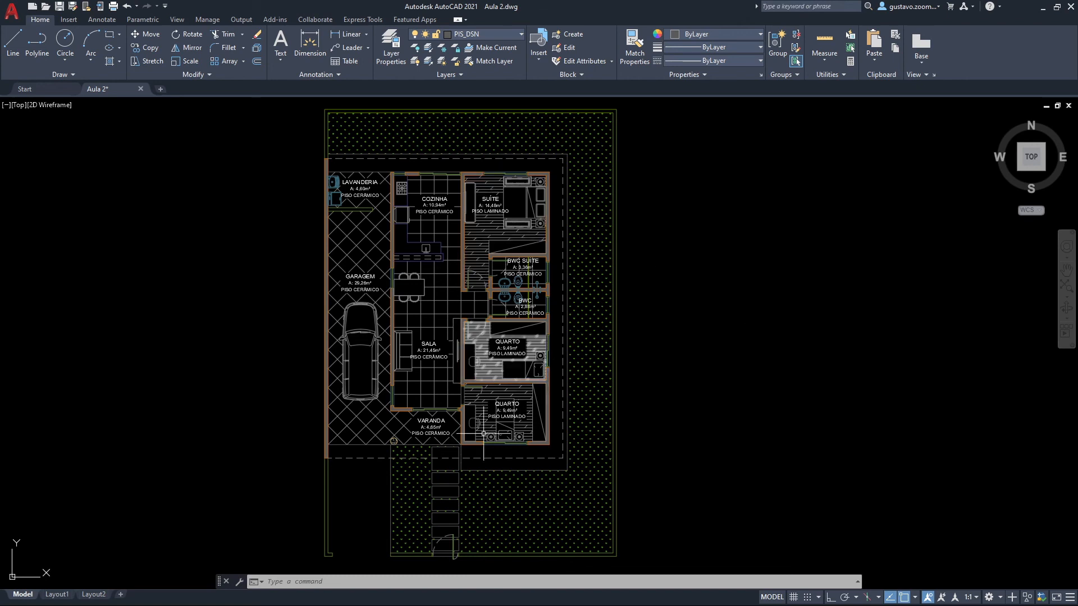
Examine the vehicle opening in the front wall, the pedestrian gate and the BWC window at close range.
{"action": "scroll", "coordinate": [365, 559], "scroll_direction": "up", "scroll_amount": 6}
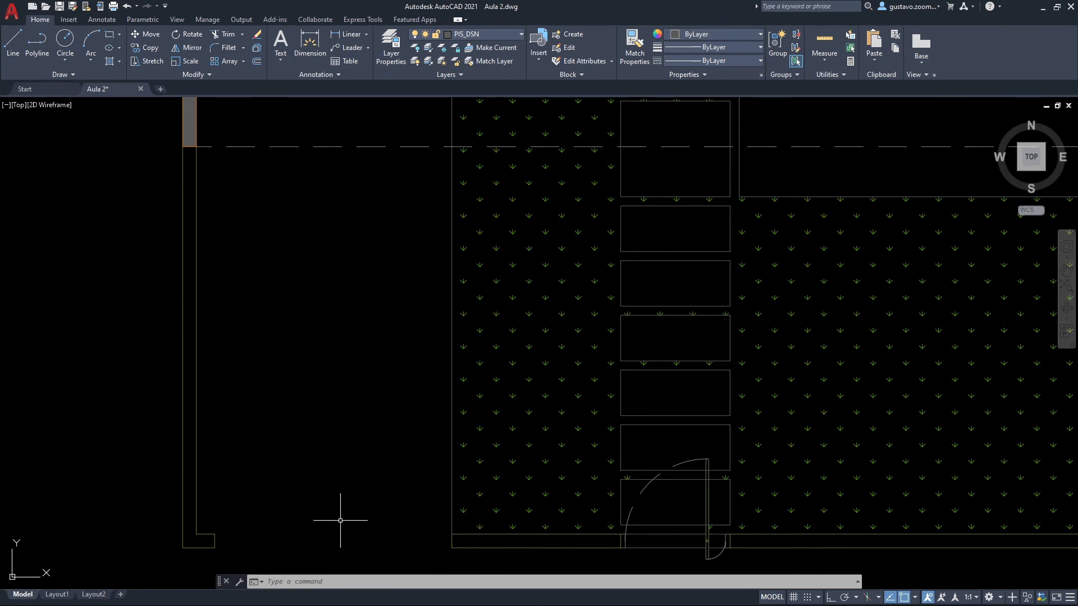
{"action": "scroll", "coordinate": [321, 502], "scroll_direction": "down", "scroll_amount": 5}
{"action": "scroll", "coordinate": [321, 502], "scroll_direction": "up", "scroll_amount": 6}
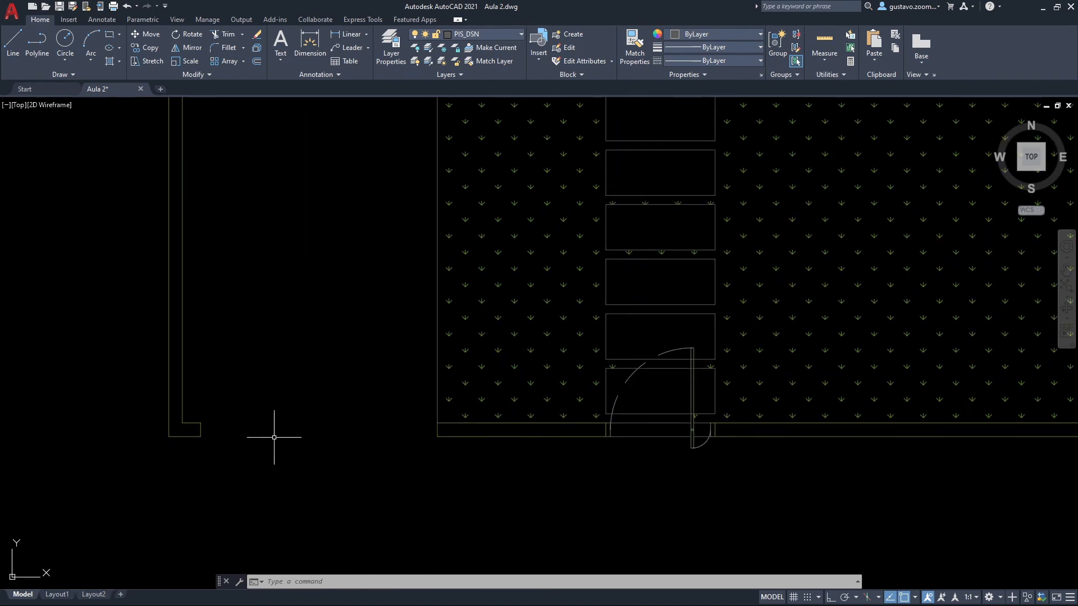
{"action": "scroll", "coordinate": [289, 419], "scroll_direction": "down", "scroll_amount": 4}
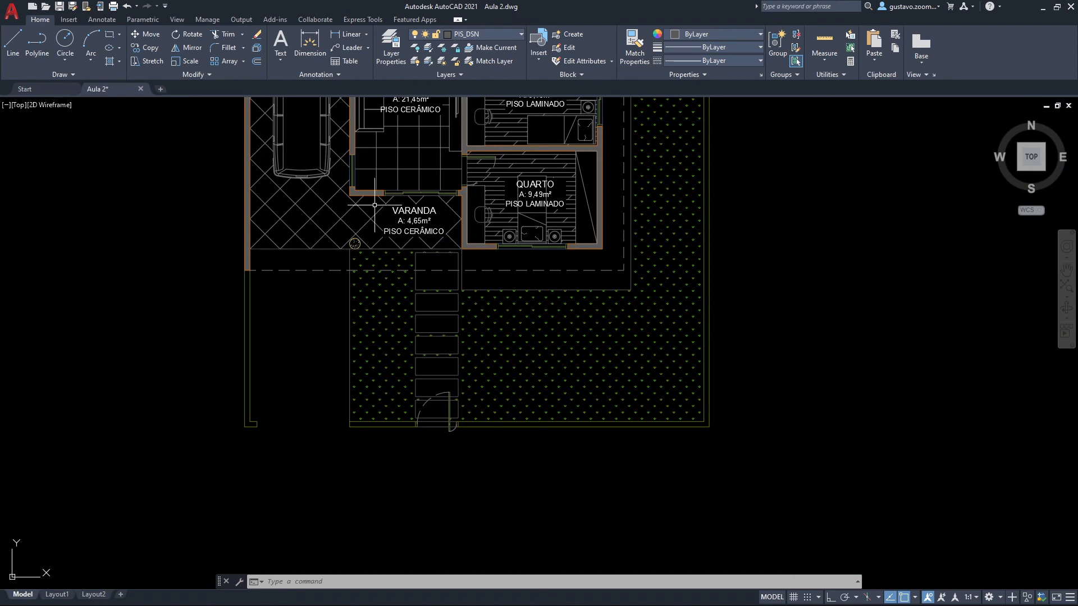
{"action": "scroll", "coordinate": [400, 185], "scroll_direction": "up", "scroll_amount": 4}
{"action": "mouse_move", "coordinate": [414, 192]}
{"action": "middle_mouse_down"}
{"action": "mouse_move", "coordinate": [414, 265]}
{"action": "mouse_move", "coordinate": [211, 458]}
{"action": "mouse_move", "coordinate": [29, 544]}
{"action": "middle_mouse_up"}
{"action": "middle_click_drag", "start_coordinate": [494, 224], "coordinate": [425, 361]}
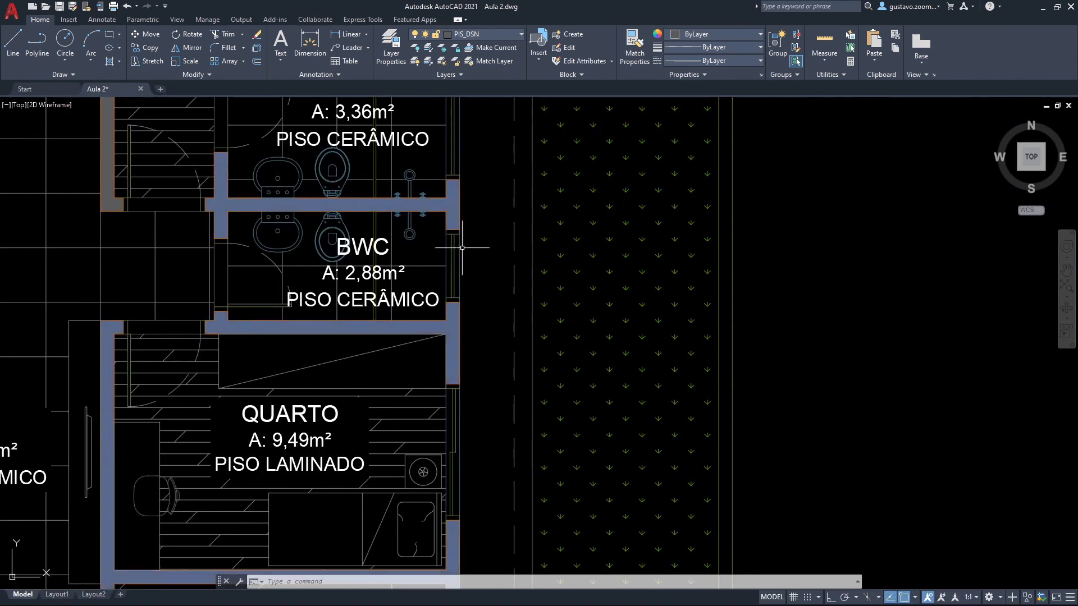
{"action": "scroll", "coordinate": [451, 239], "scroll_direction": "up", "scroll_amount": 3}
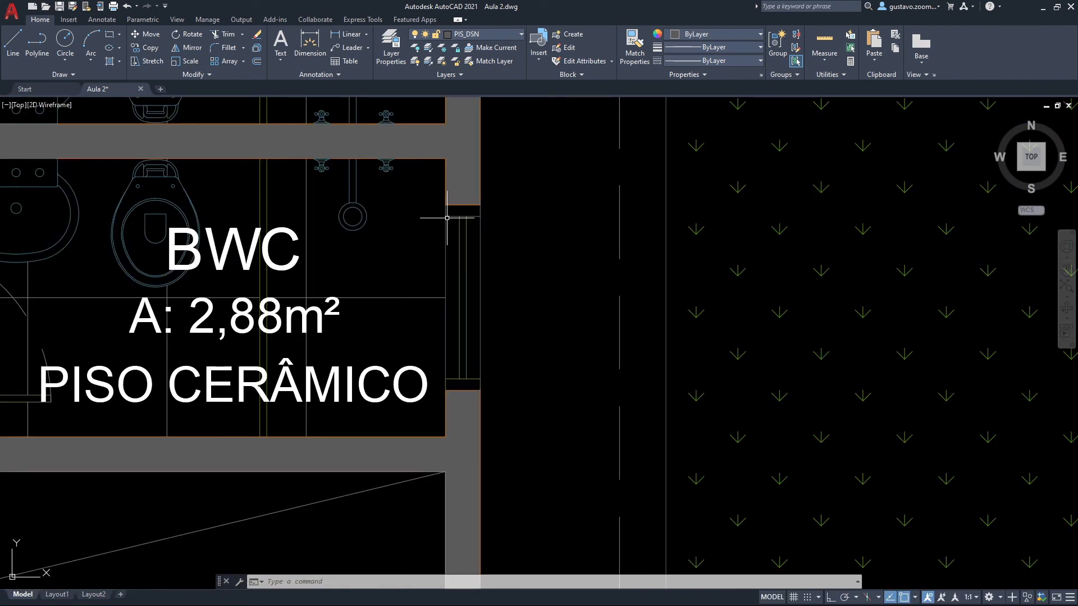
{"action": "scroll", "coordinate": [445, 280], "scroll_direction": "down", "scroll_amount": 4}
{"action": "mouse_move", "coordinate": [140, 516]}
{"action": "middle_mouse_down"}
{"action": "mouse_move", "coordinate": [423, 254]}
{"action": "mouse_move", "coordinate": [496, 112]}
{"action": "middle_mouse_up"}
{"action": "mouse_move", "coordinate": [281, 393]}
{"action": "middle_mouse_down"}
{"action": "mouse_move", "coordinate": [502, 179]}
{"action": "mouse_move", "coordinate": [536, 112]}
{"action": "middle_mouse_up"}
{"action": "middle_click_drag", "start_coordinate": [352, 292], "coordinate": [406, 125]}
{"action": "middle_click_drag", "start_coordinate": [397, 286], "coordinate": [383, 233]}
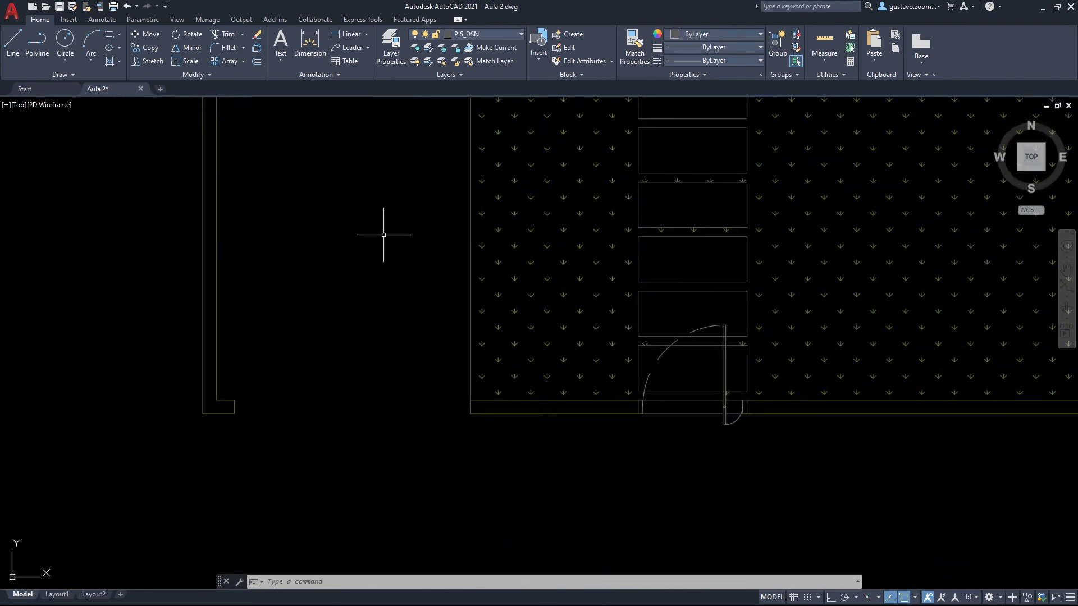
Make ESQ_POR the current layer.
{"action": "left_click", "coordinate": [467, 35]}
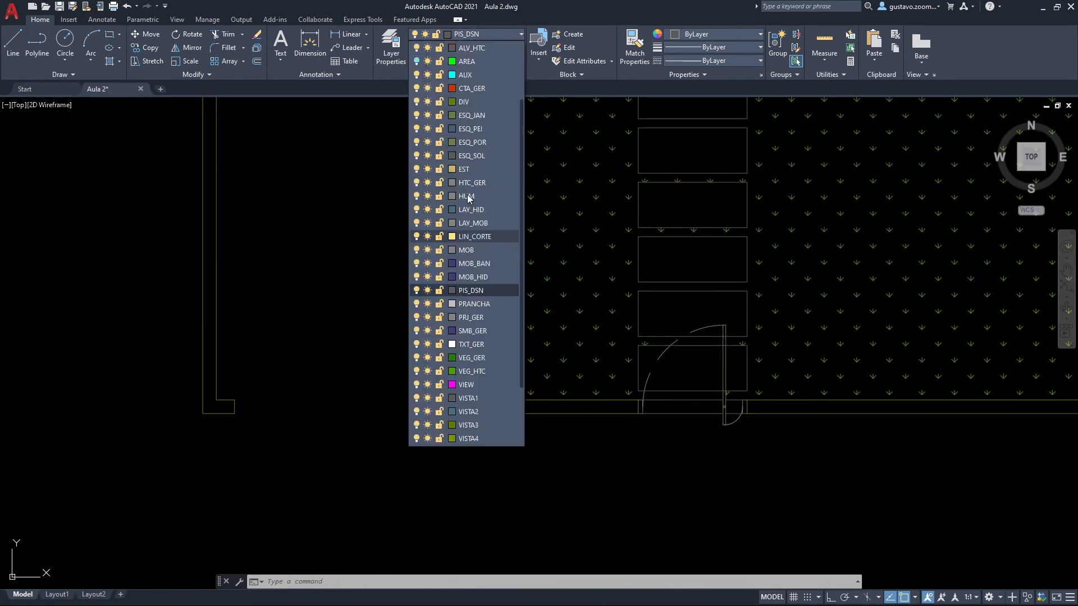
{"action": "left_click", "coordinate": [448, 144]}
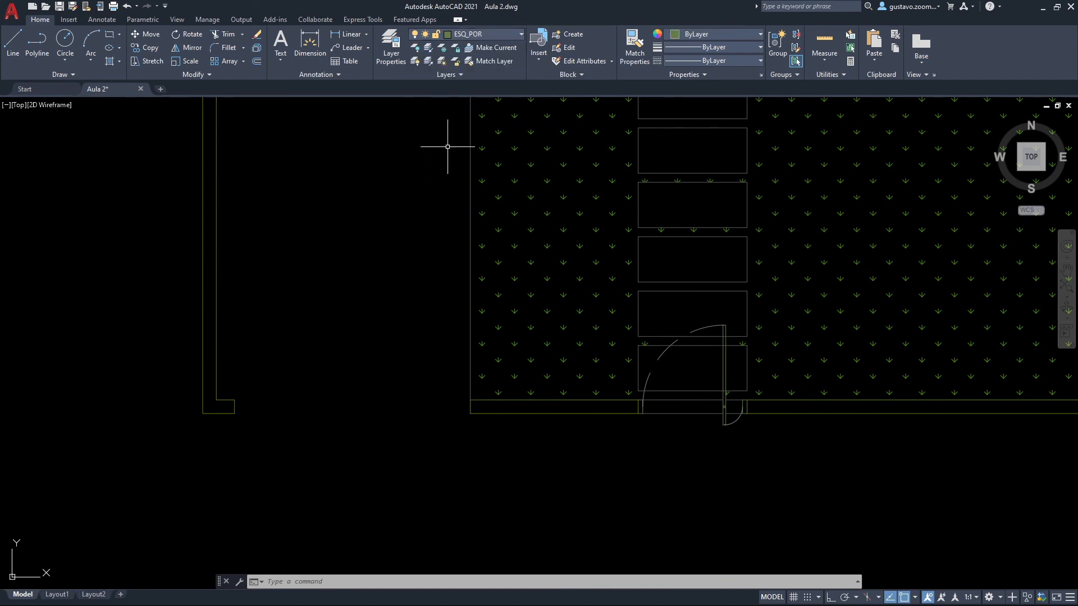
Draw a 0.05 by 0.15 polyline jamb against the short wall end on the west side of the vehicle opening.
{"action": "type", "text": "pl"}
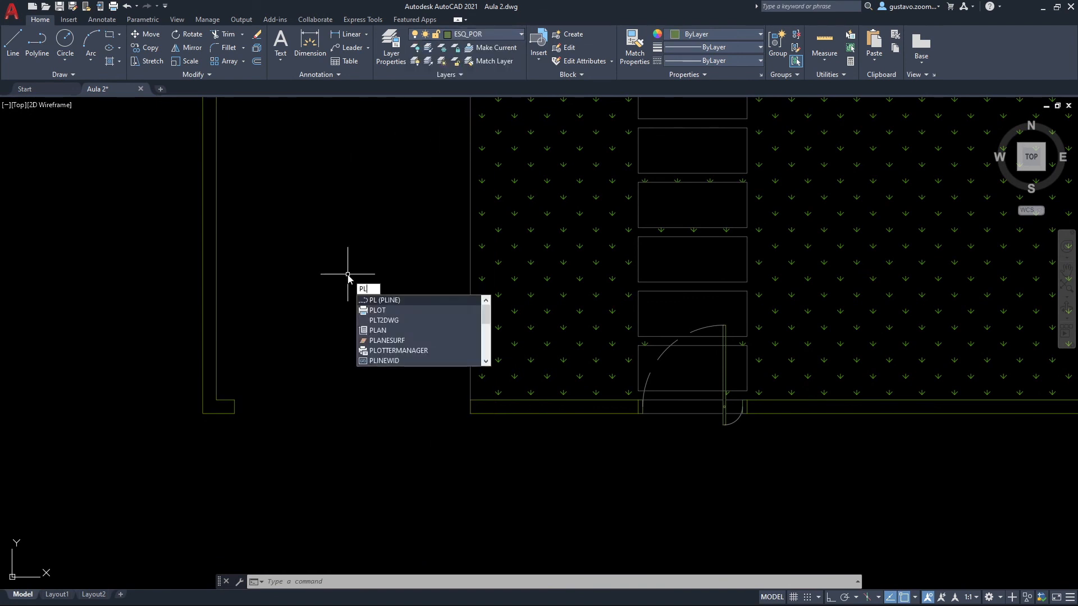
{"action": "key", "text": "Return"}
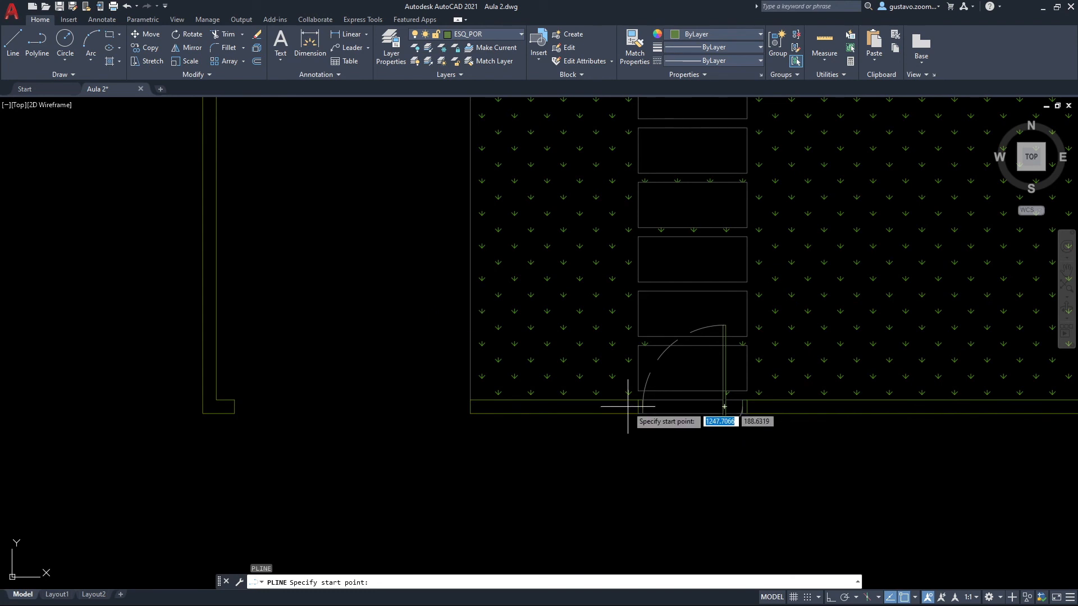
{"action": "key", "text": "F8"}
{"action": "left_click", "coordinate": [235, 400]}
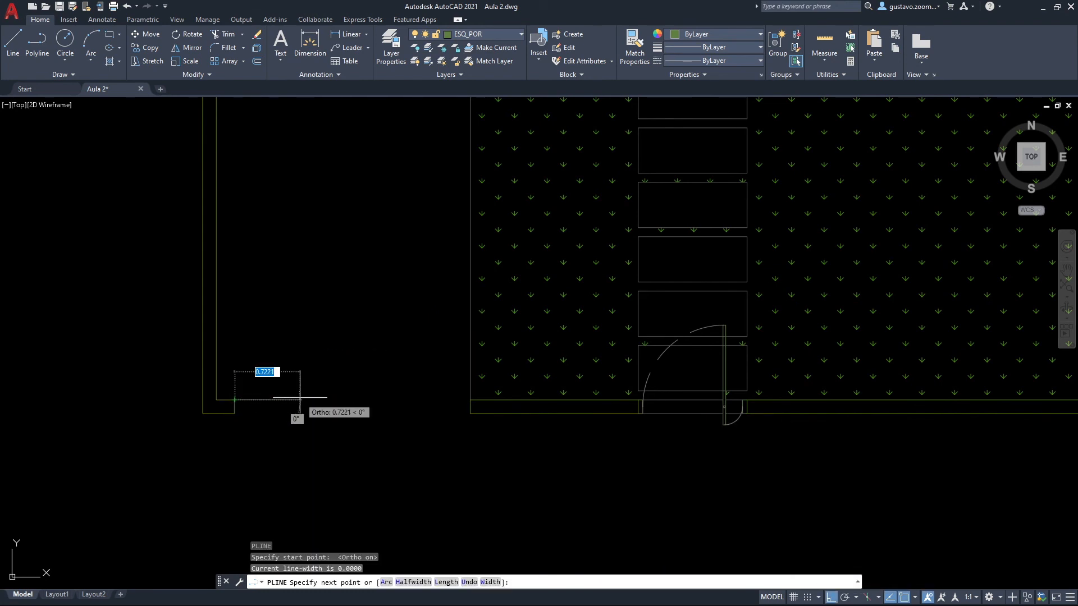
{"action": "type", "text": ".05"}
{"action": "key", "text": "Return"}
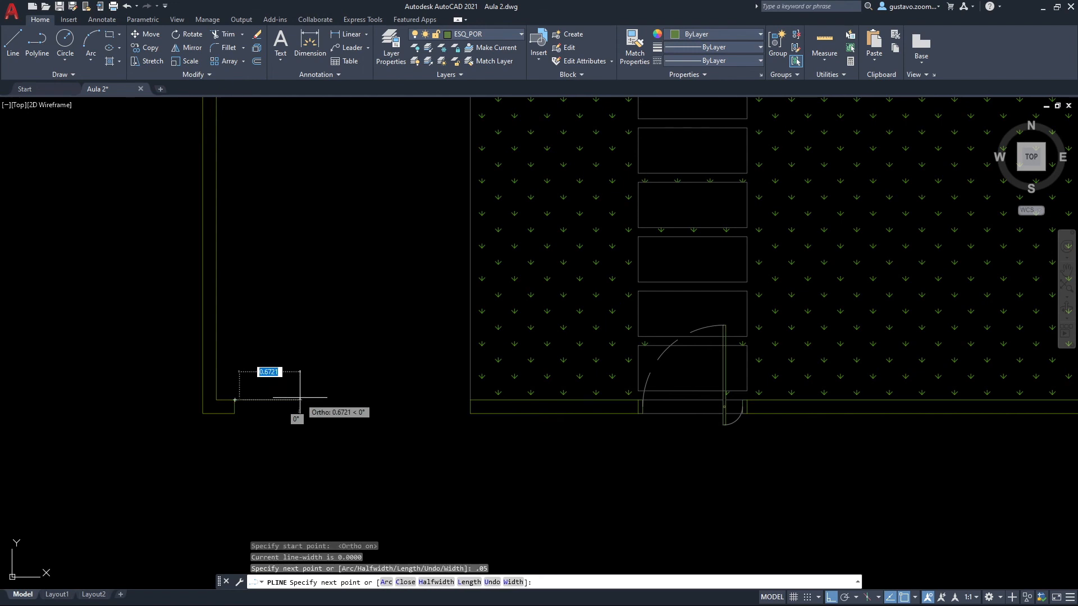
{"action": "type", "text": ".15"}
{"action": "key", "text": "Return"}
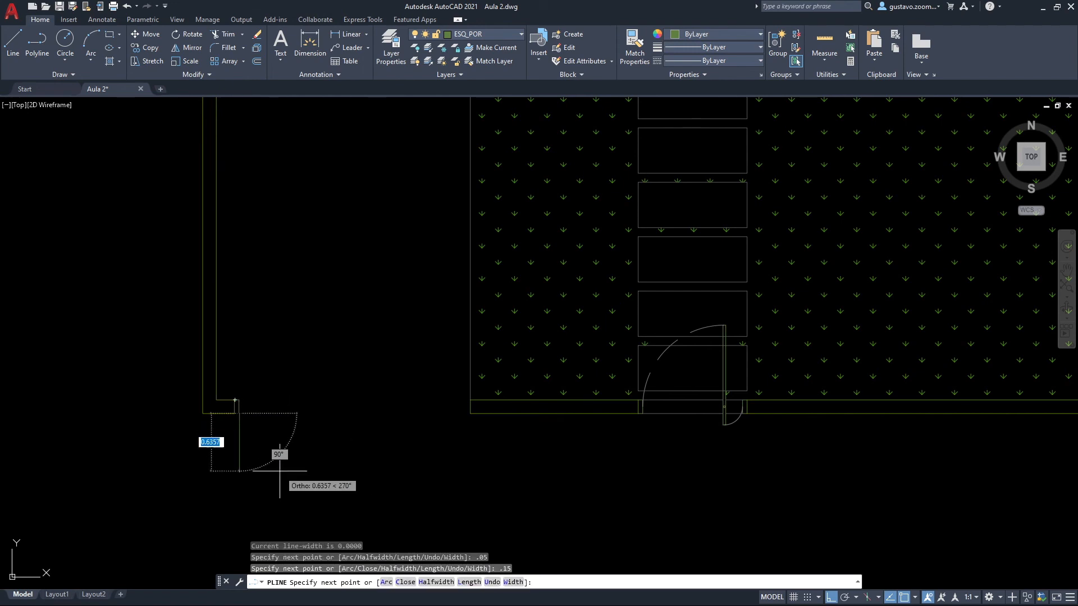
{"action": "scroll", "coordinate": [220, 434], "scroll_direction": "up", "scroll_amount": 2}
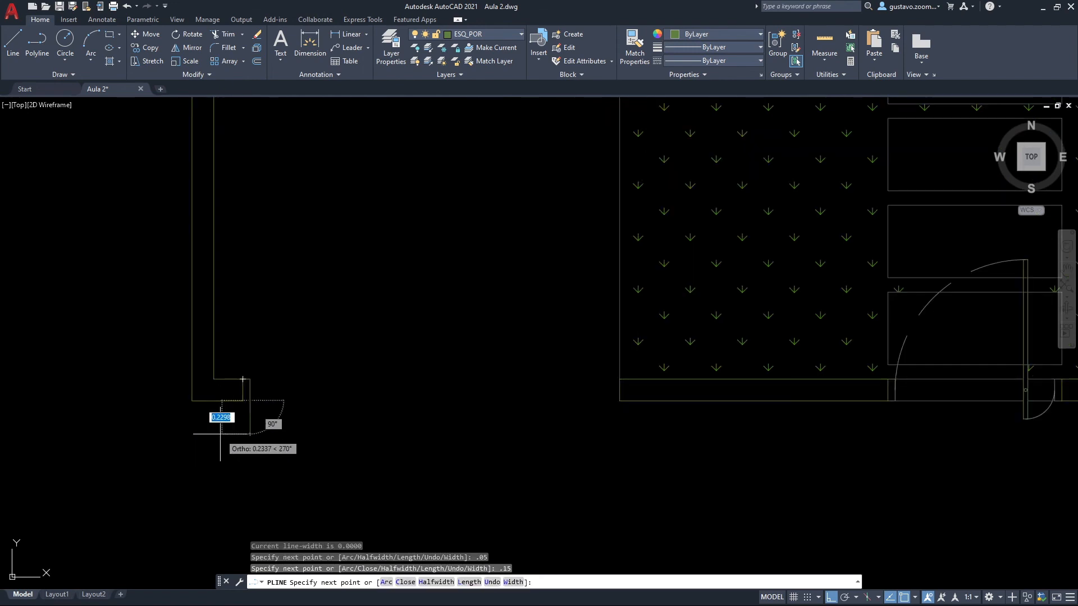
{"action": "left_click", "coordinate": [243, 401]}
{"action": "key", "text": "Return"}
Draw a matching 0.05 by 0.15 polyline jamb against the wall end on the east side of the vehicle opening.
{"action": "key", "text": "Return"}
{"action": "left_click", "coordinate": [619, 379]}
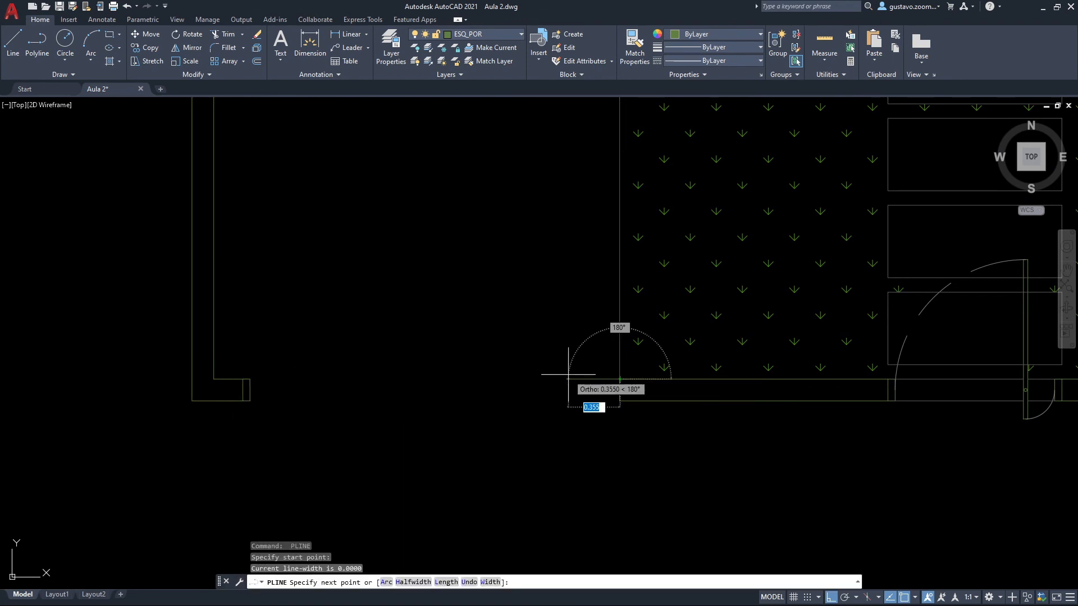
{"action": "type", "text": ".05"}
{"action": "key", "text": "Return"}
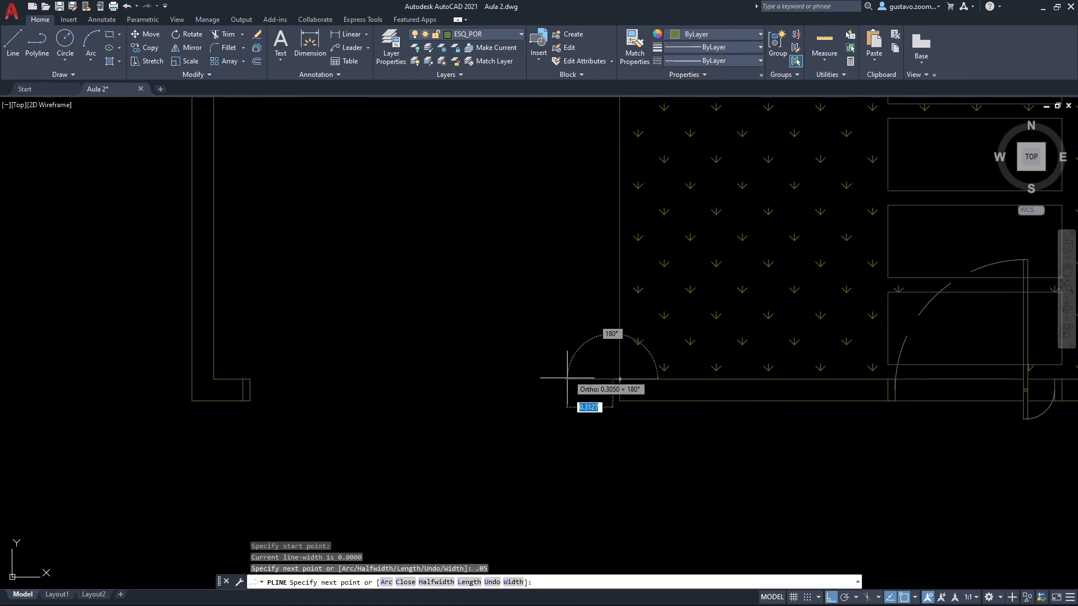
{"action": "type", "text": ".15"}
{"action": "key", "text": "Return"}
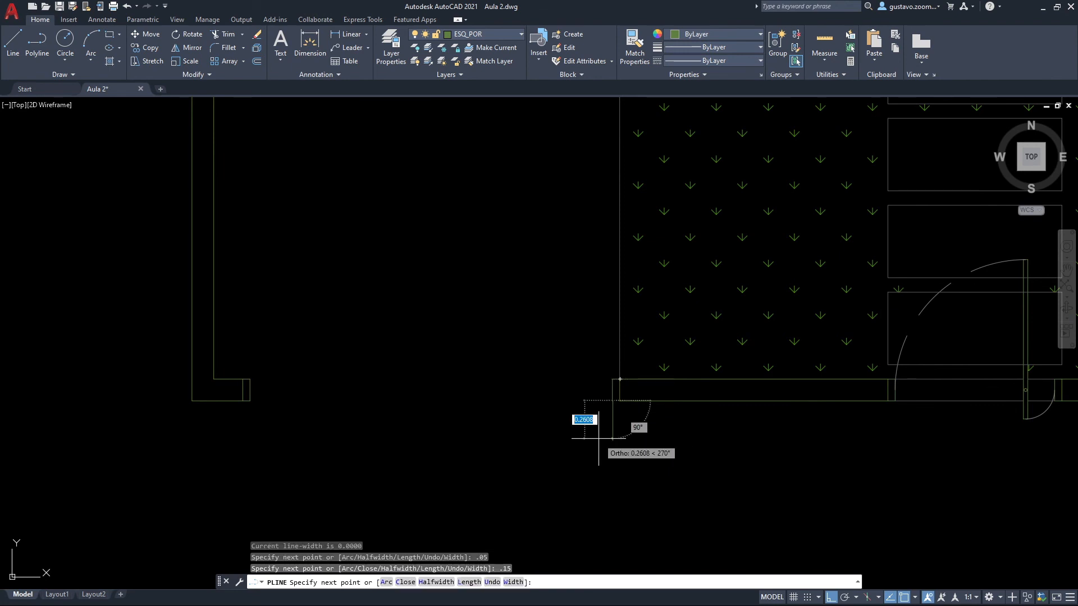
{"action": "left_click", "coordinate": [615, 402]}
{"action": "key", "text": "Escape"}
Draw a line across the vehicle opening between the midpoints of the two jambs.
{"action": "type", "text": "l"}
{"action": "key", "text": "Return"}
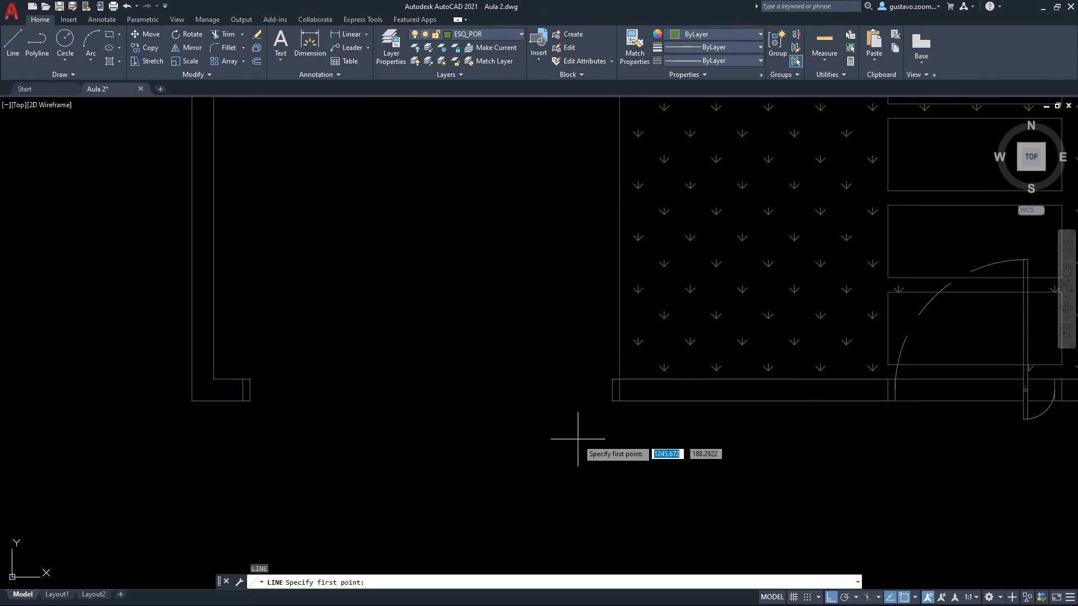
{"action": "left_click", "coordinate": [612, 389]}
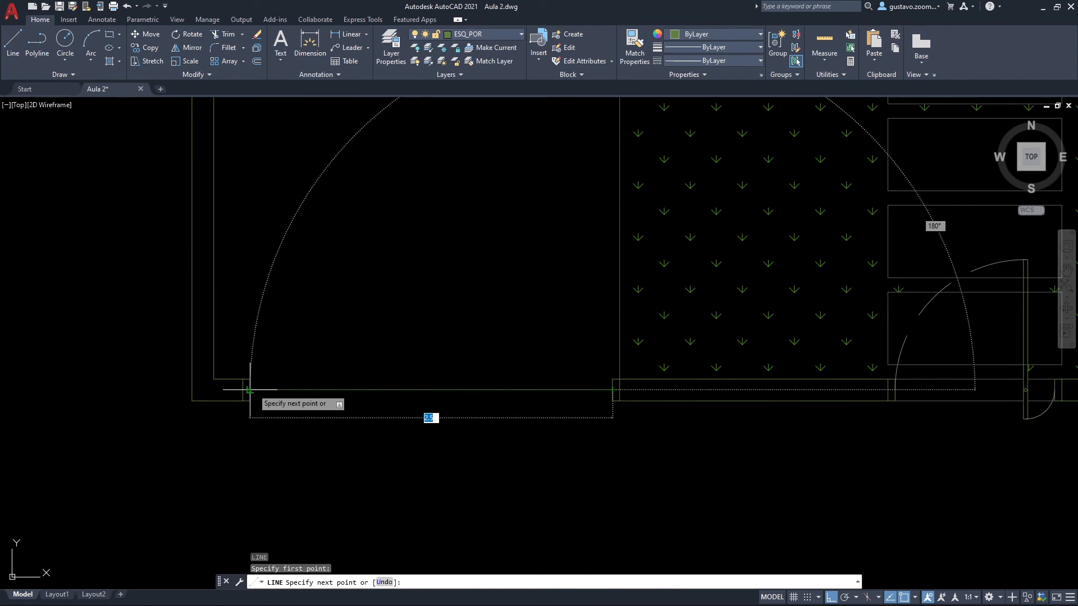
{"action": "key", "text": "Escape"}
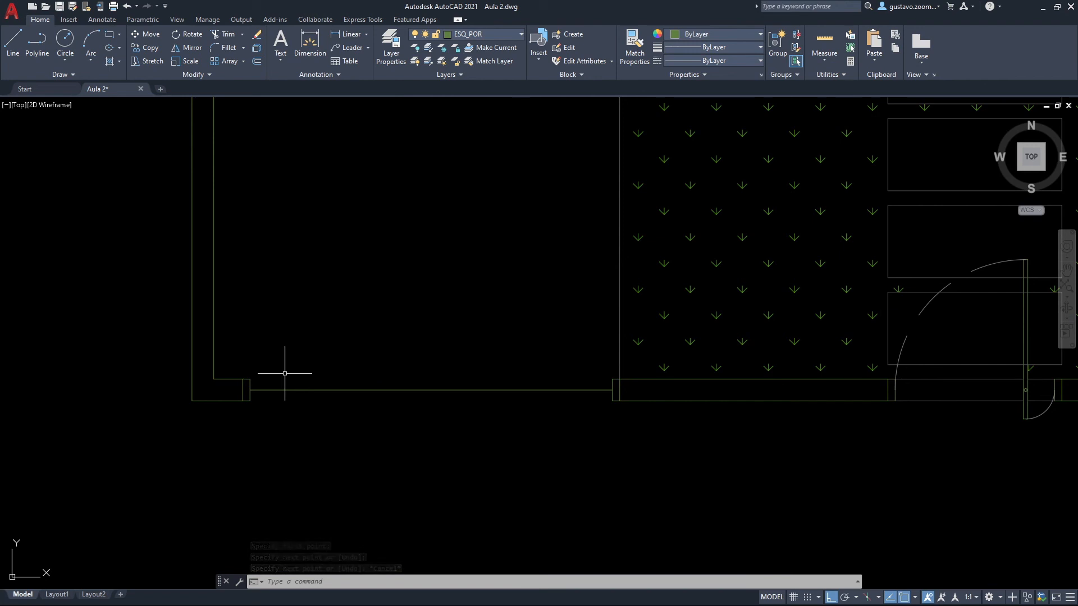
Offset the vehicle gate's centre line by 0.015 to both sides and erase the original line.
{"action": "type", "text": "o"}
{"action": "key", "text": "Return"}
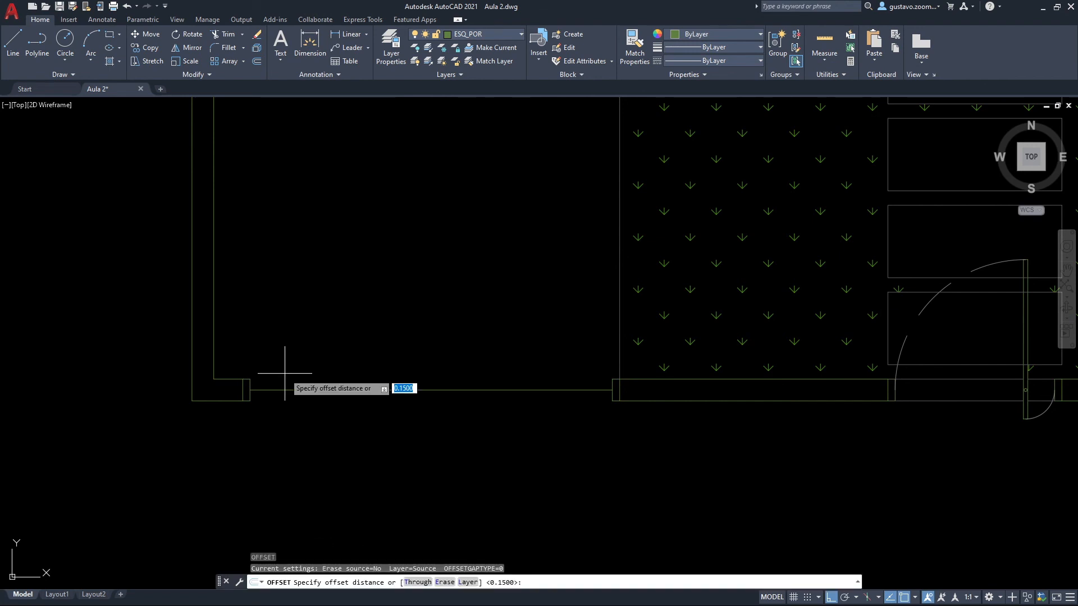
{"action": "key", "text": "Return"}
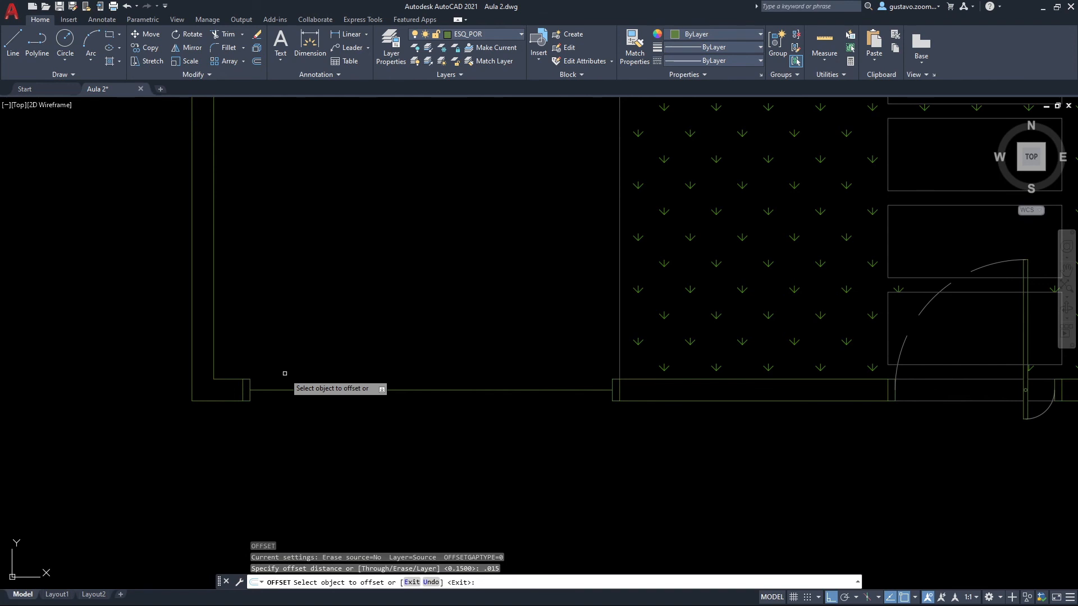
{"action": "left_click", "coordinate": [282, 389]}
{"action": "left_click", "coordinate": [291, 369]}
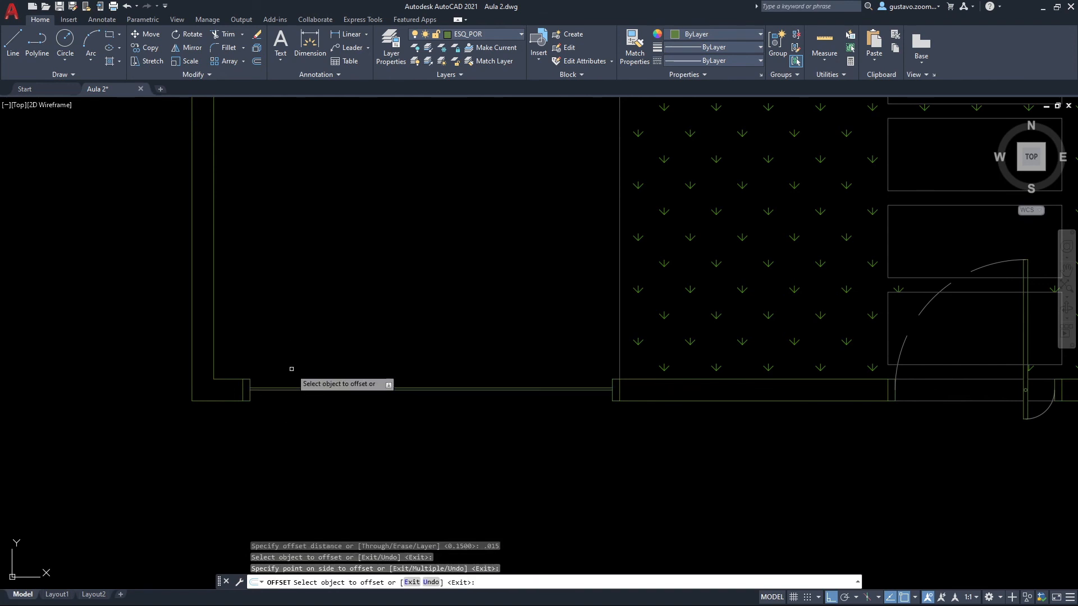
{"action": "left_click", "coordinate": [283, 390]}
{"action": "left_click", "coordinate": [292, 428]}
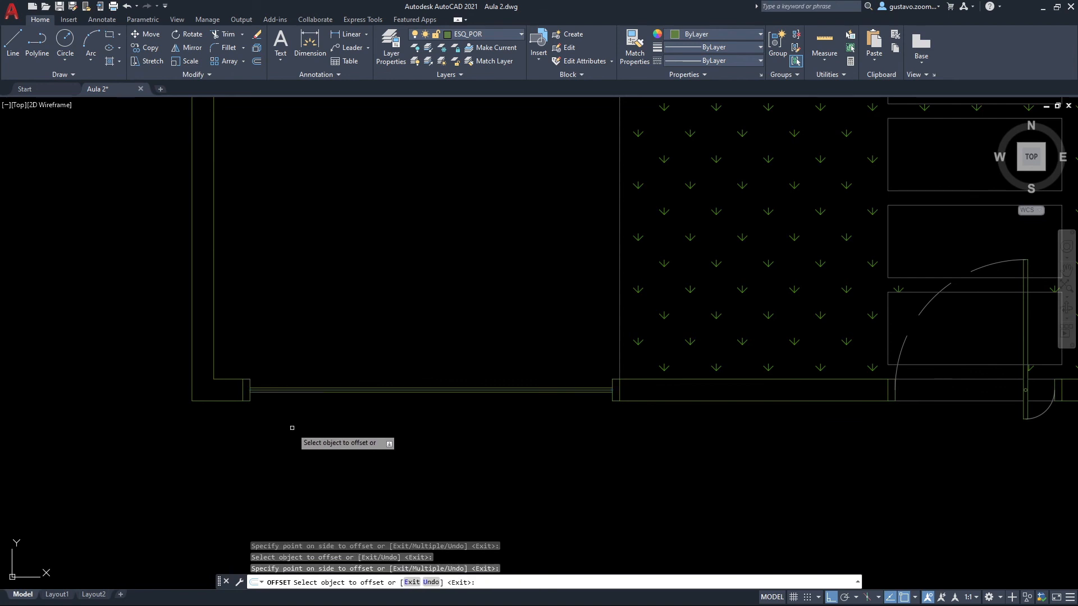
{"action": "key", "text": "Escape"}
{"action": "scroll", "coordinate": [287, 386], "scroll_direction": "up", "scroll_amount": 2}
{"action": "left_click", "coordinate": [287, 388]}
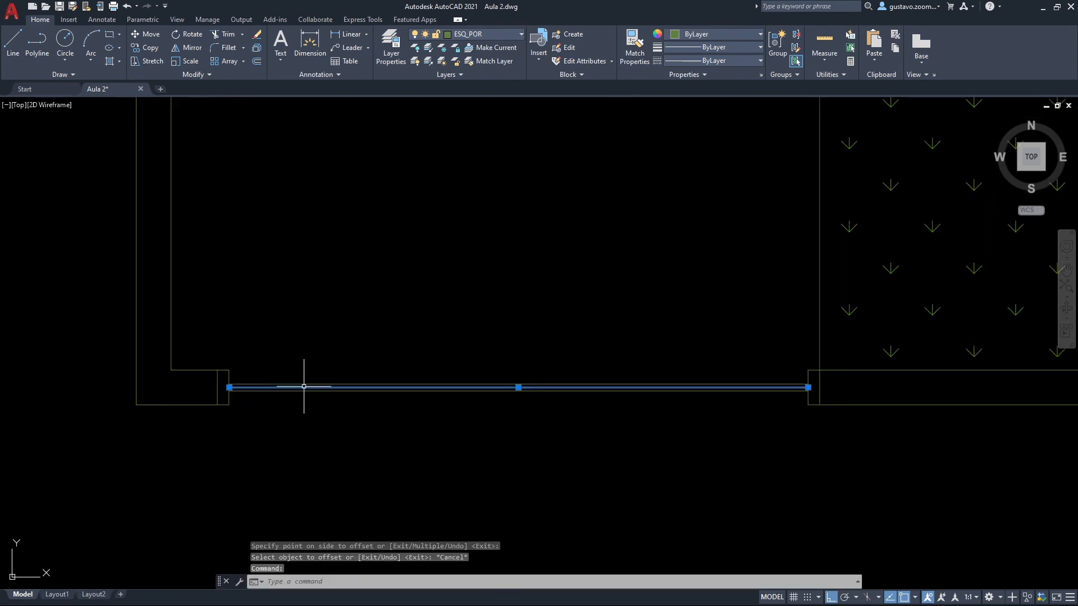
{"action": "key", "text": "Delete"}
{"action": "middle_click_drag", "start_coordinate": [503, 349], "coordinate": [421, 317]}
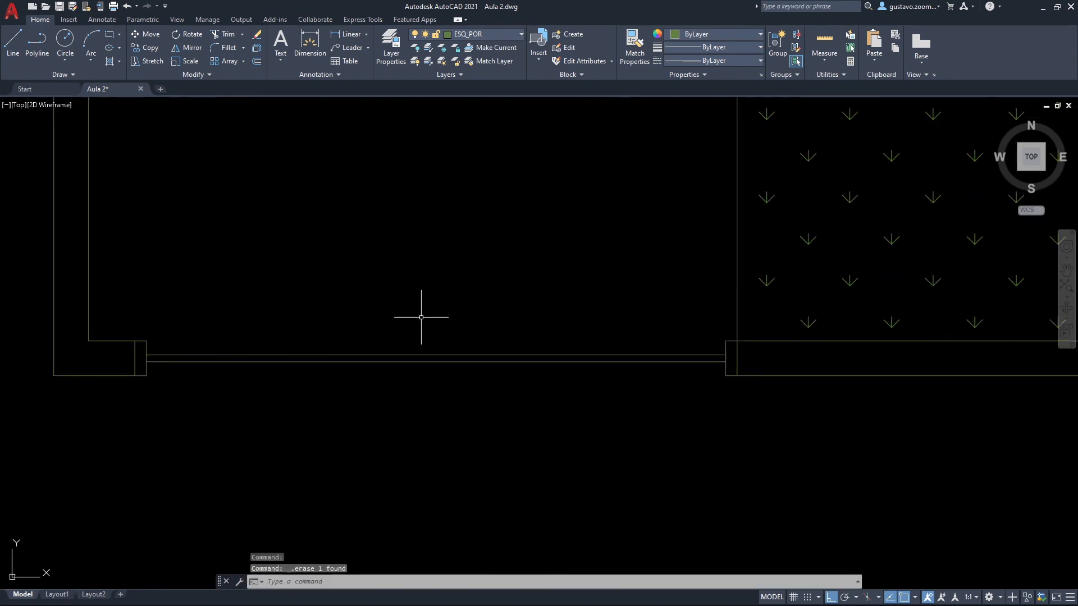
Make ESQ_SOL the current layer and draw threshold lines across the vehicle opening along both wall faces.
{"action": "left_click", "coordinate": [505, 35]}
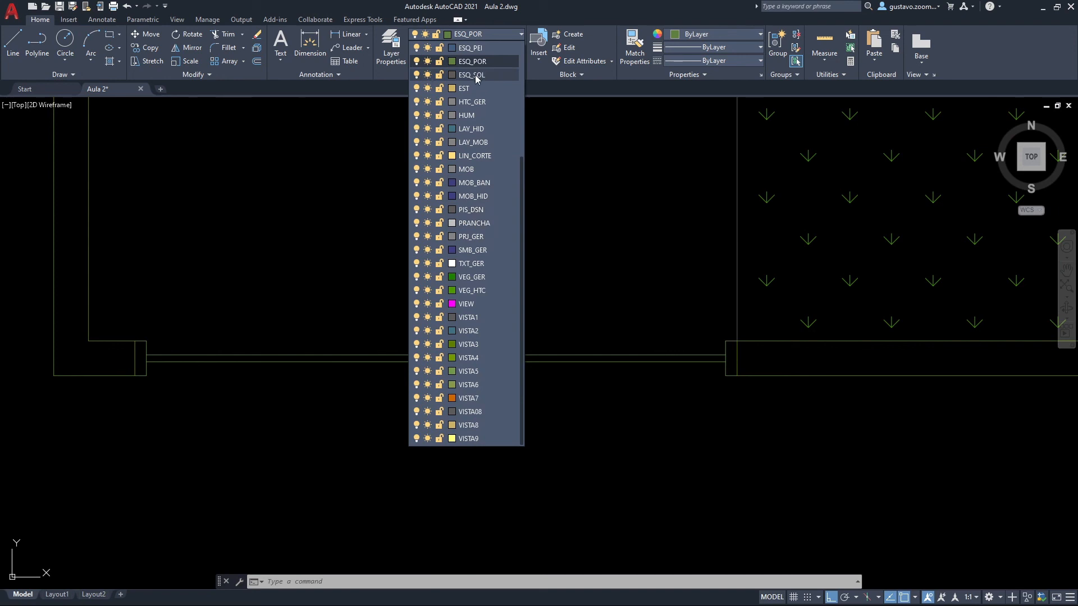
{"action": "left_click", "coordinate": [476, 75]}
{"action": "type", "text": "l"}
{"action": "key", "text": "Return"}
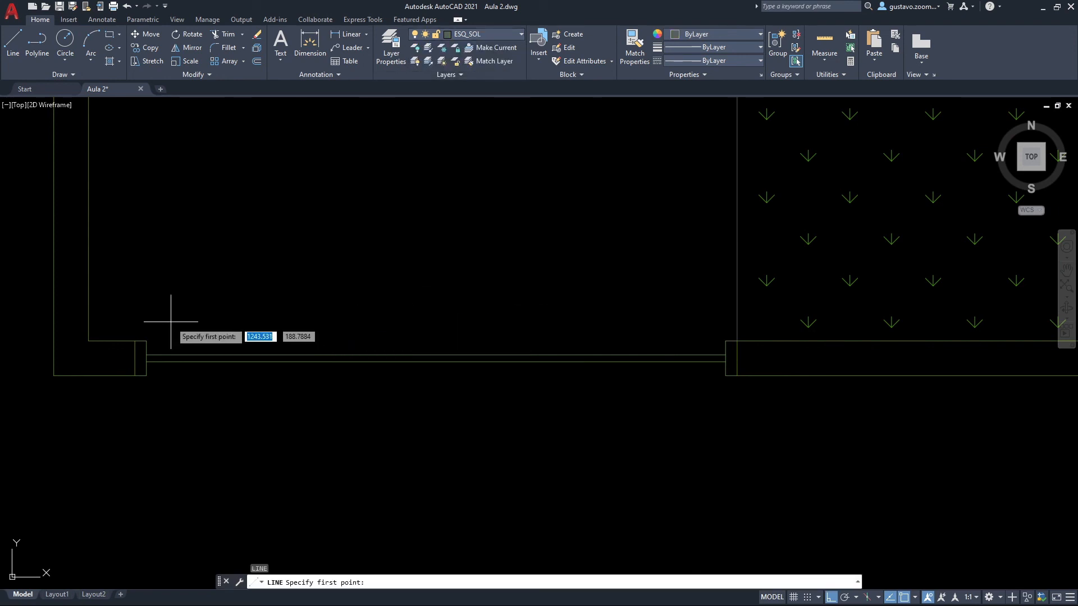
{"action": "left_click", "coordinate": [146, 340]}
{"action": "key", "text": "Return"}
{"action": "key", "text": "Return"}
{"action": "left_click", "coordinate": [725, 375]}
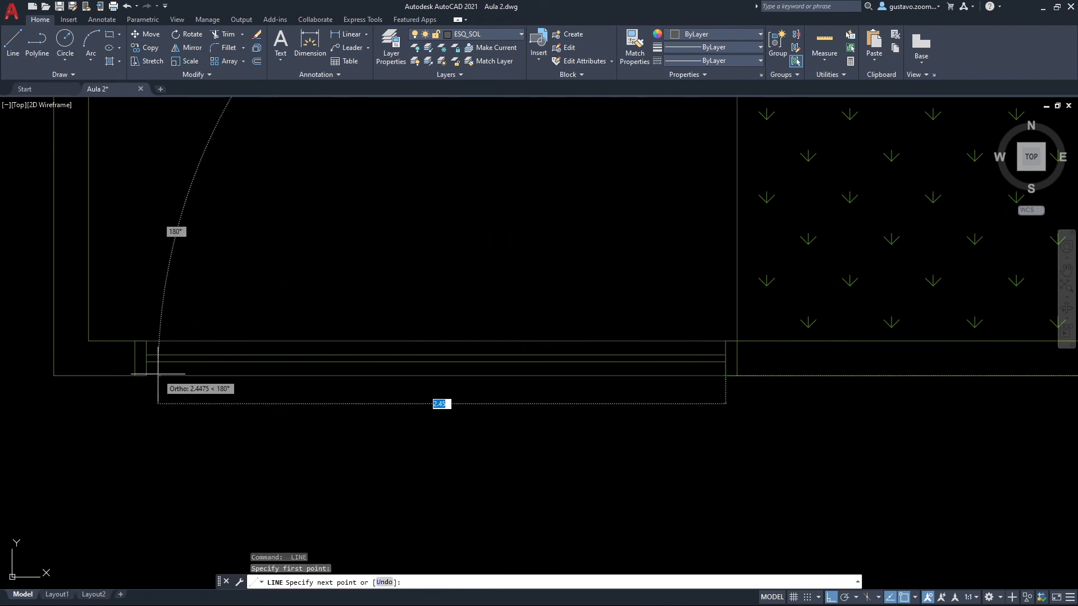
{"action": "key", "text": "Escape"}
Erase the vehicle opening's inner threshold line and redraw it between the jambs' inner corners.
{"action": "middle_click_drag", "start_coordinate": [189, 341], "coordinate": [235, 351]}
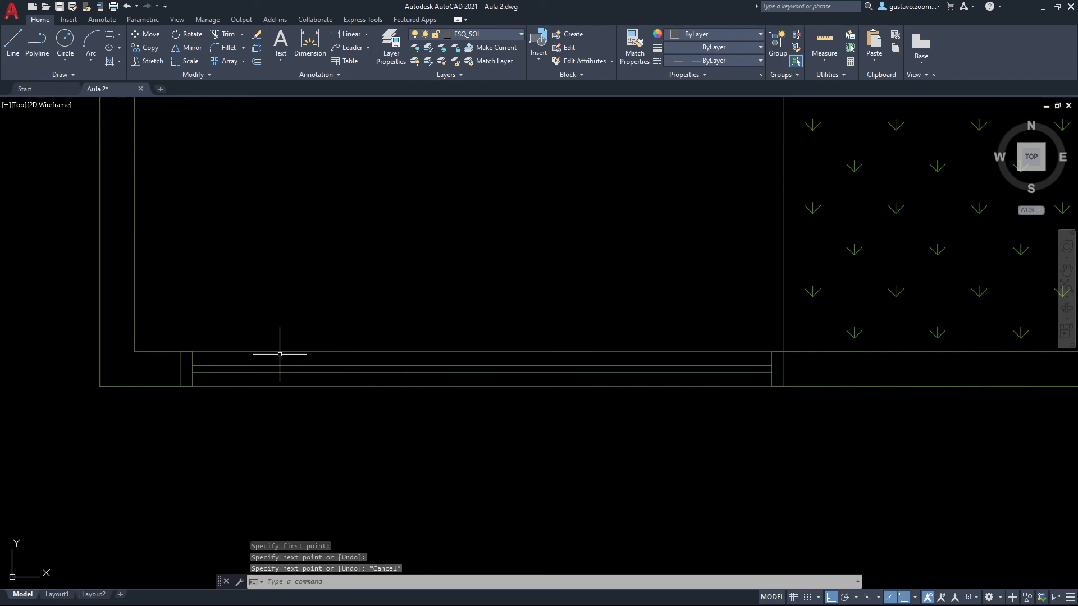
{"action": "middle_click_drag", "start_coordinate": [279, 354], "coordinate": [247, 382]}
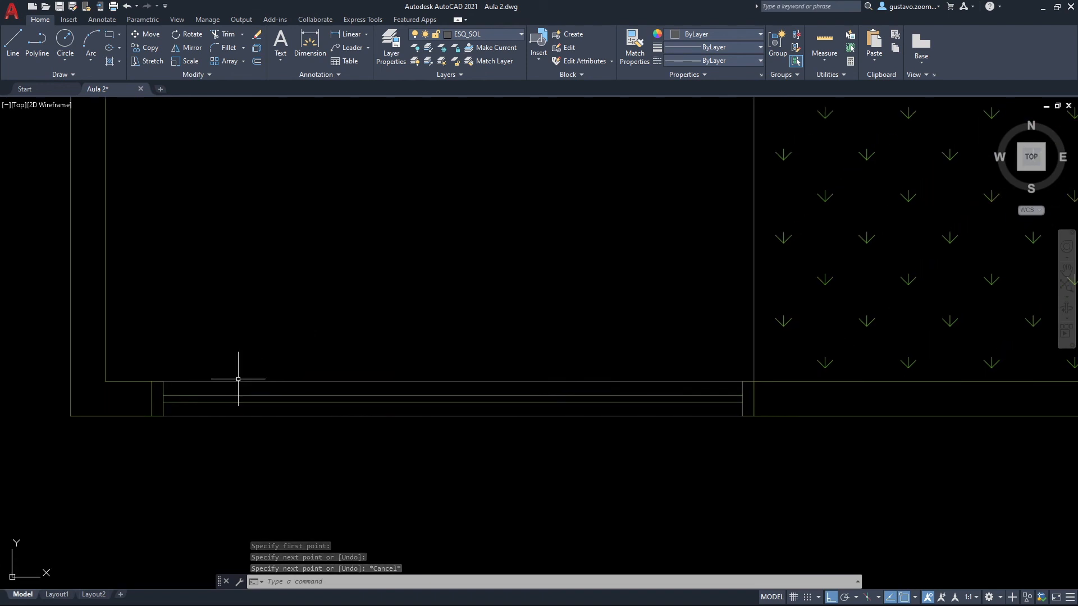
{"action": "left_click", "coordinate": [283, 381]}
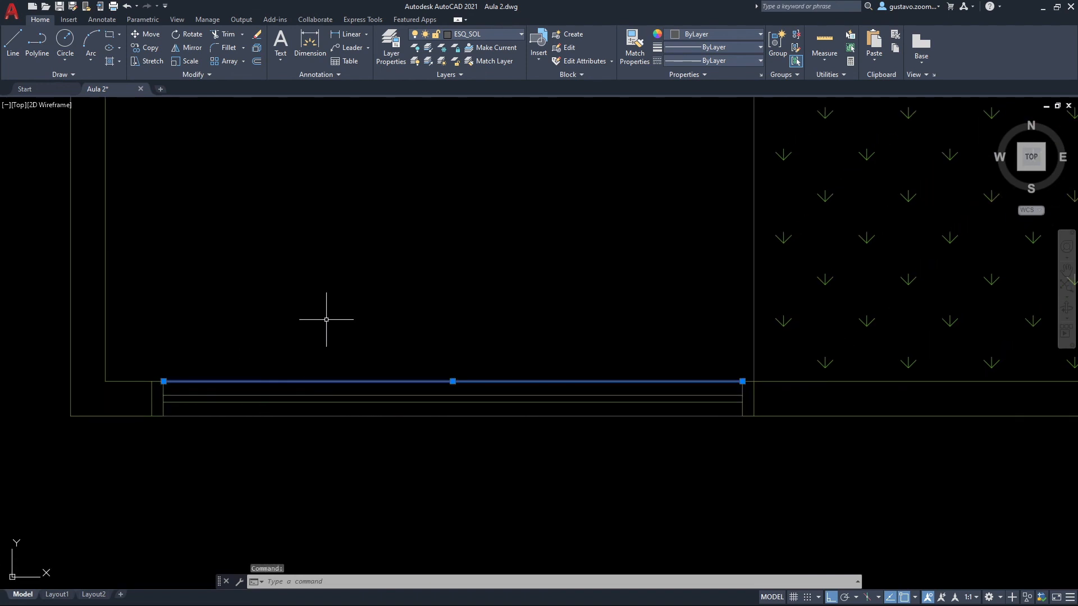
{"action": "middle_click_drag", "start_coordinate": [316, 344], "coordinate": [296, 361]}
{"action": "key", "text": "Delete"}
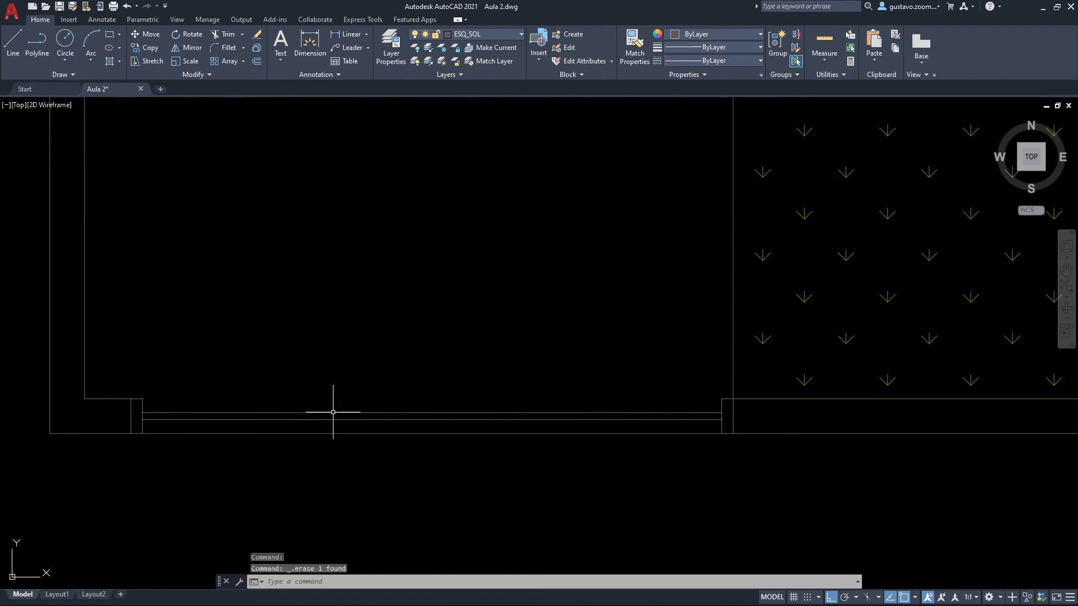
{"action": "scroll", "coordinate": [325, 423], "scroll_direction": "down", "scroll_amount": 2}
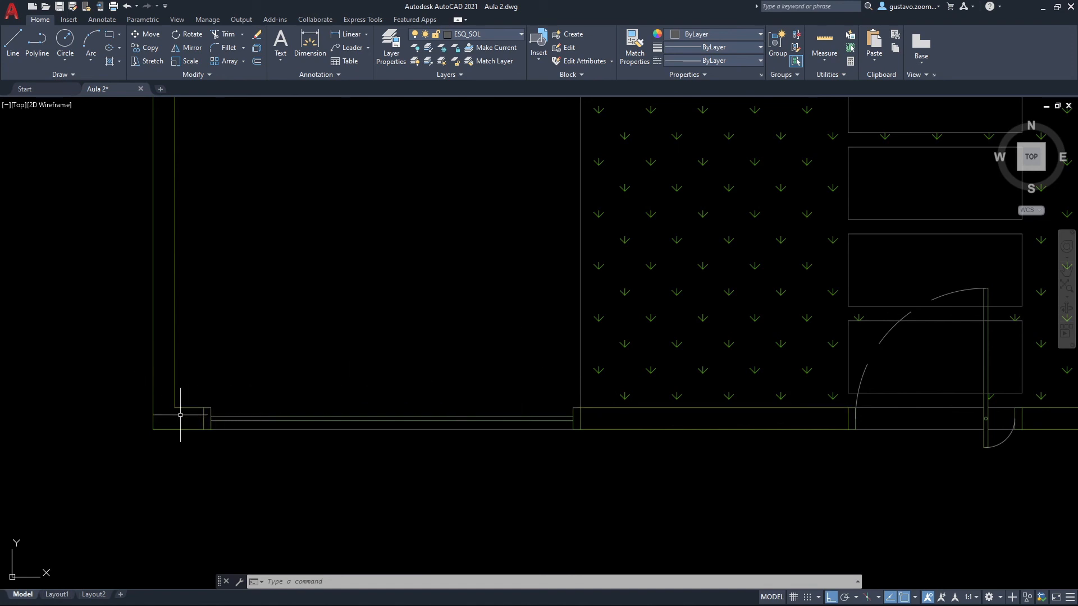
{"action": "type", "text": "l"}
{"action": "key", "text": "Return"}
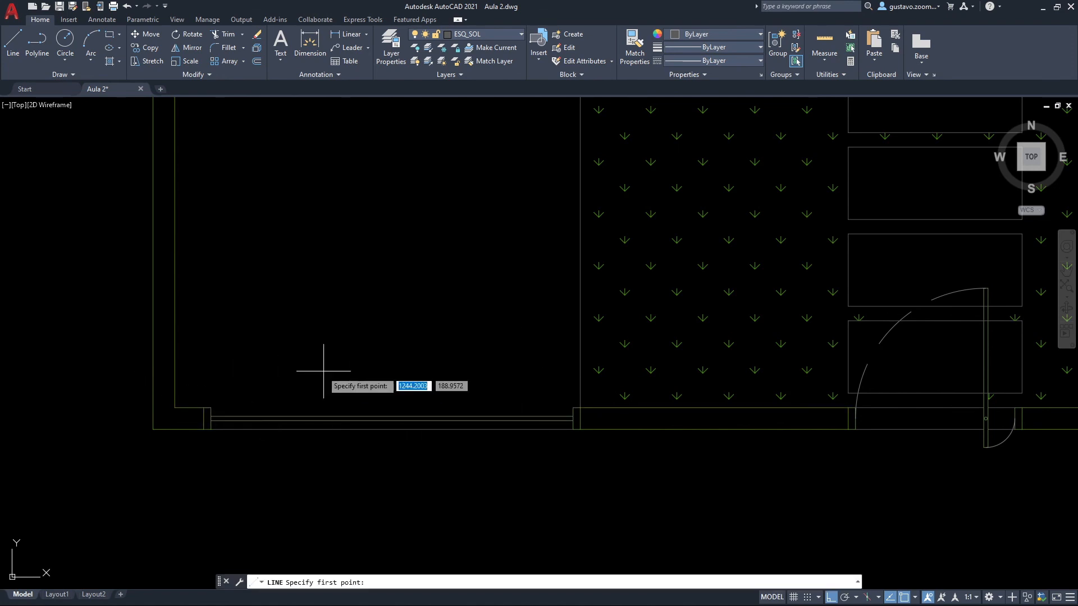
{"action": "left_click", "coordinate": [211, 406]}
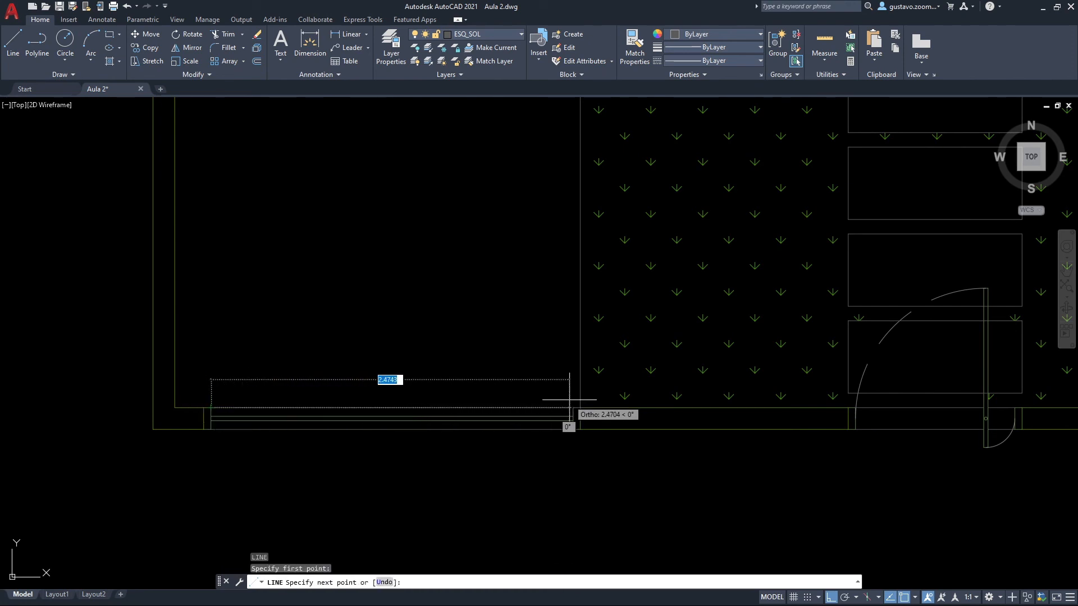
{"action": "key", "text": "Escape"}
Examine the unhatched driveway between the garage floor and the vehicle gate.
{"action": "middle_click_drag", "start_coordinate": [493, 286], "coordinate": [378, 384]}
{"action": "scroll", "coordinate": [378, 384], "scroll_direction": "down", "scroll_amount": 2}
{"action": "middle_click_drag", "start_coordinate": [368, 260], "coordinate": [402, 375]}
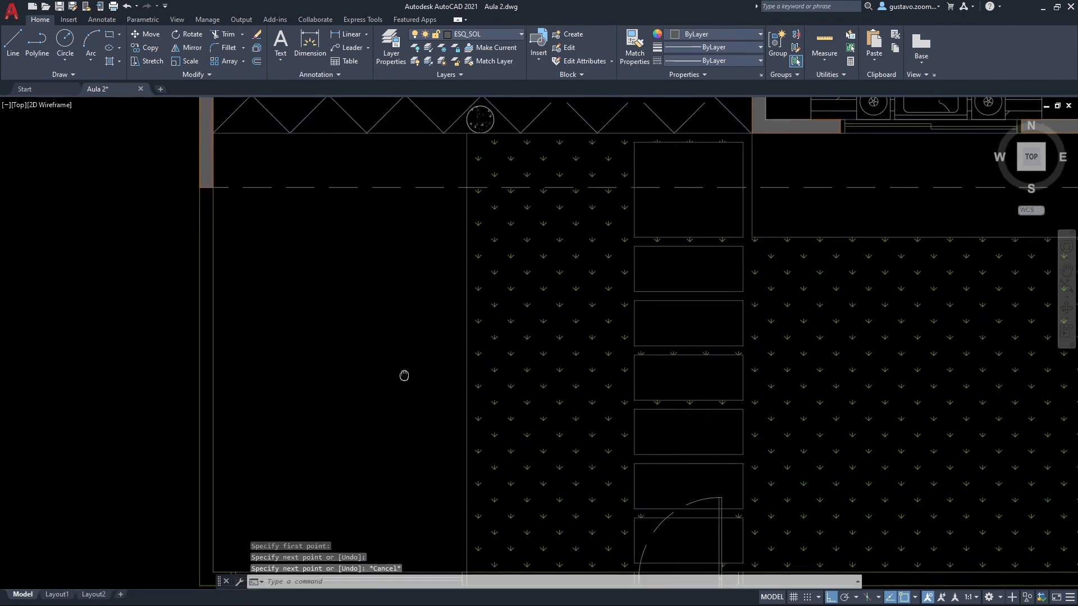
{"action": "scroll", "coordinate": [404, 366], "scroll_direction": "down", "scroll_amount": 2}
{"action": "middle_click_drag", "start_coordinate": [380, 243], "coordinate": [380, 226]}
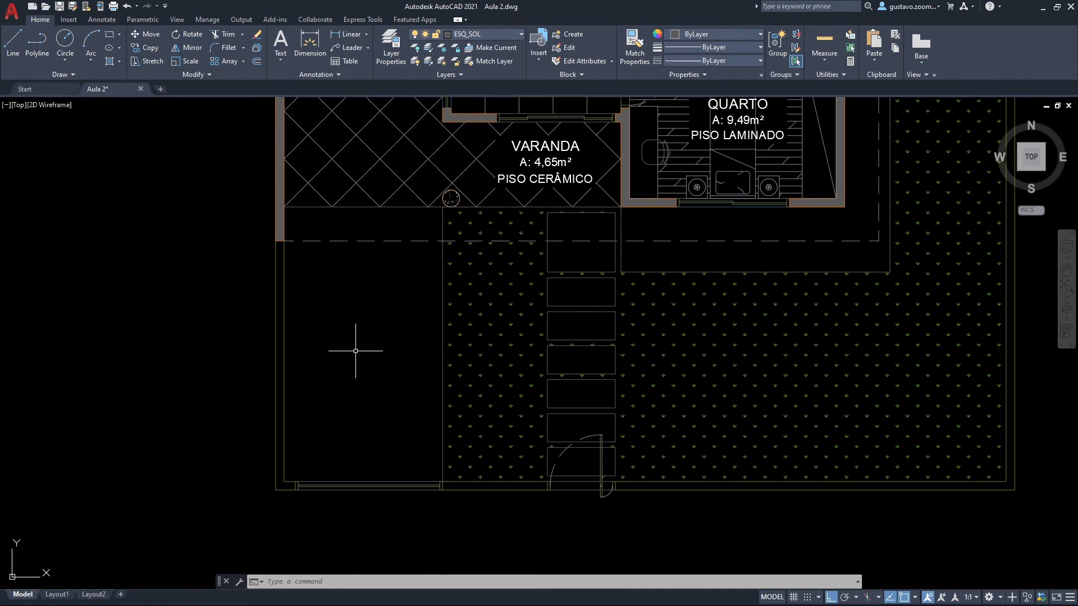
{"action": "middle_click_drag", "start_coordinate": [366, 300], "coordinate": [307, 340]}
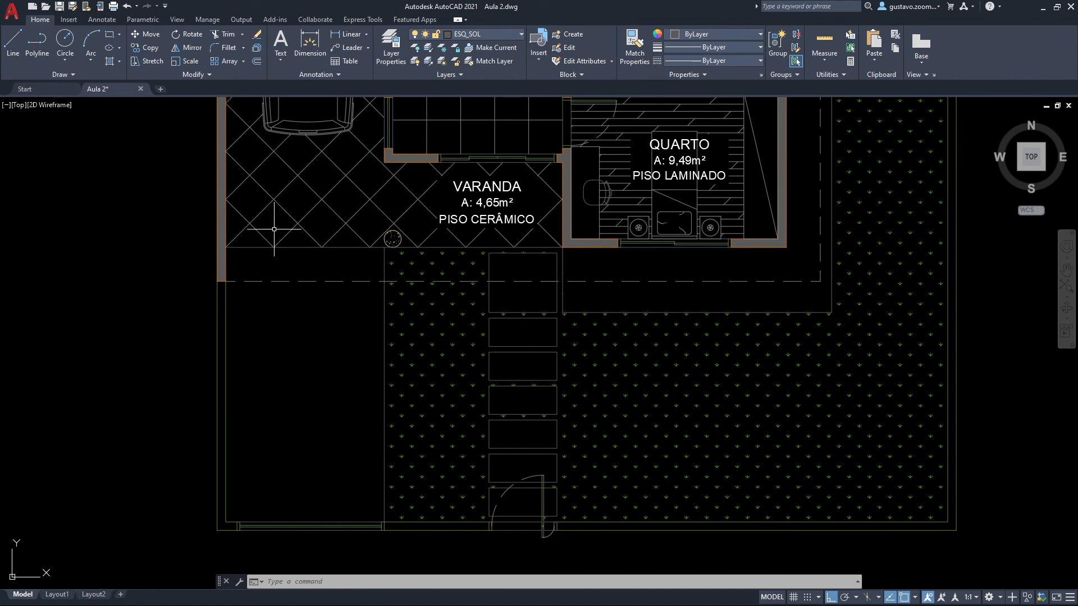
{"action": "middle_click_drag", "start_coordinate": [322, 258], "coordinate": [294, 288]}
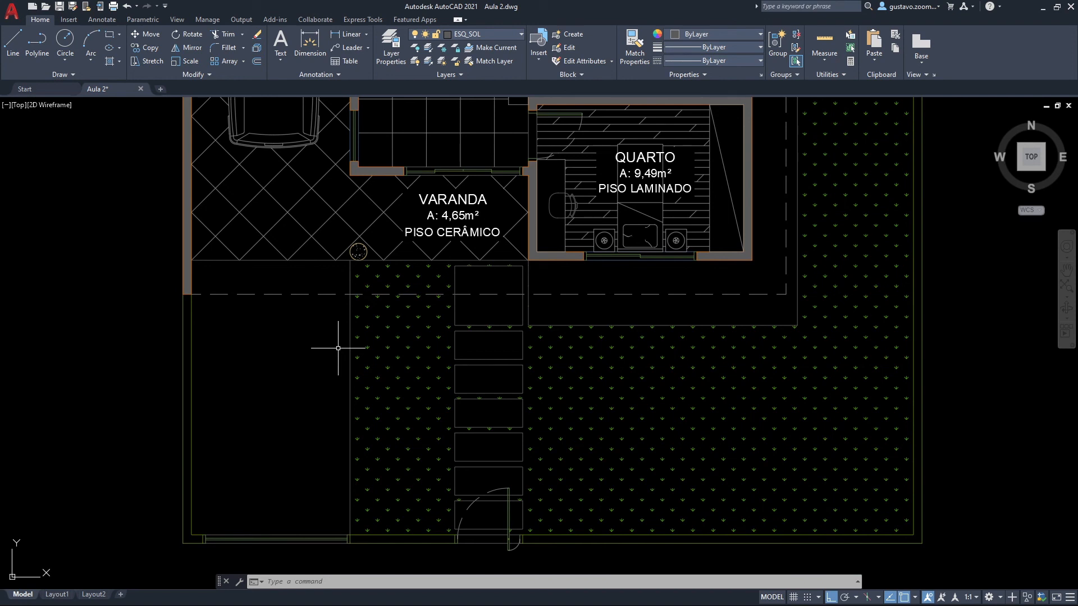
{"action": "middle_click_drag", "start_coordinate": [328, 340], "coordinate": [340, 320]}
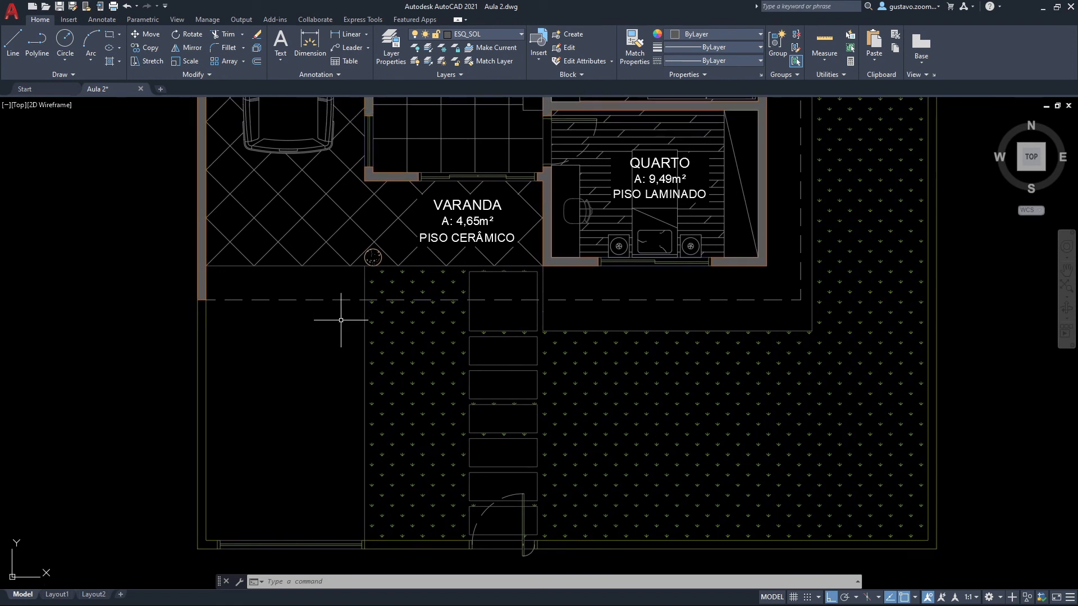
{"action": "type", "text": "h"}
{"action": "key", "text": "Return"}
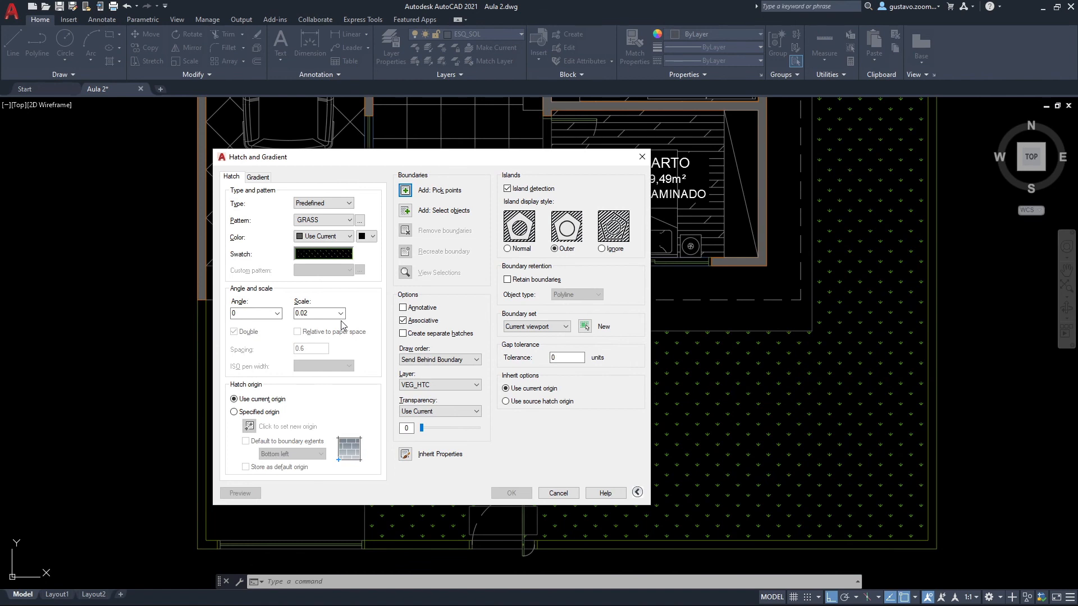
{"action": "left_click_drag", "start_coordinate": [340, 161], "coordinate": [337, 212]}
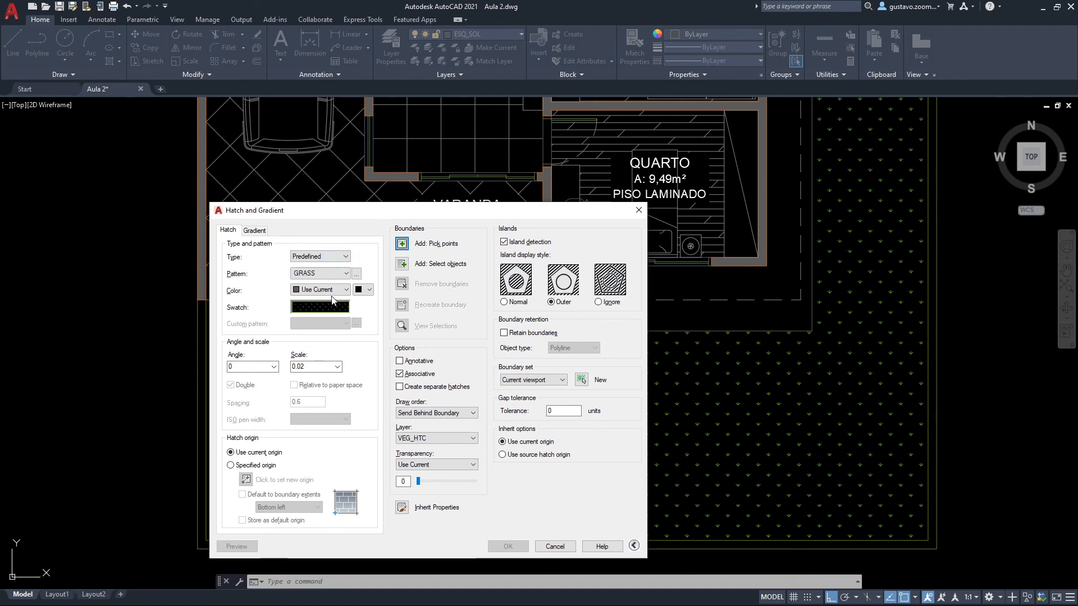
{"action": "left_click", "coordinate": [344, 258]}
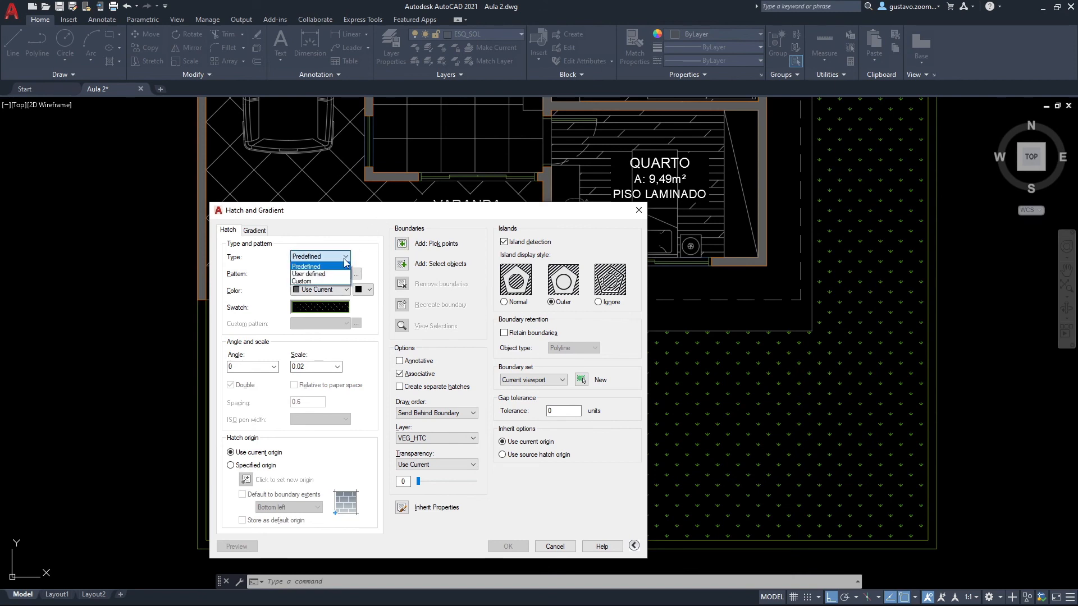
{"action": "left_click", "coordinate": [362, 241]}
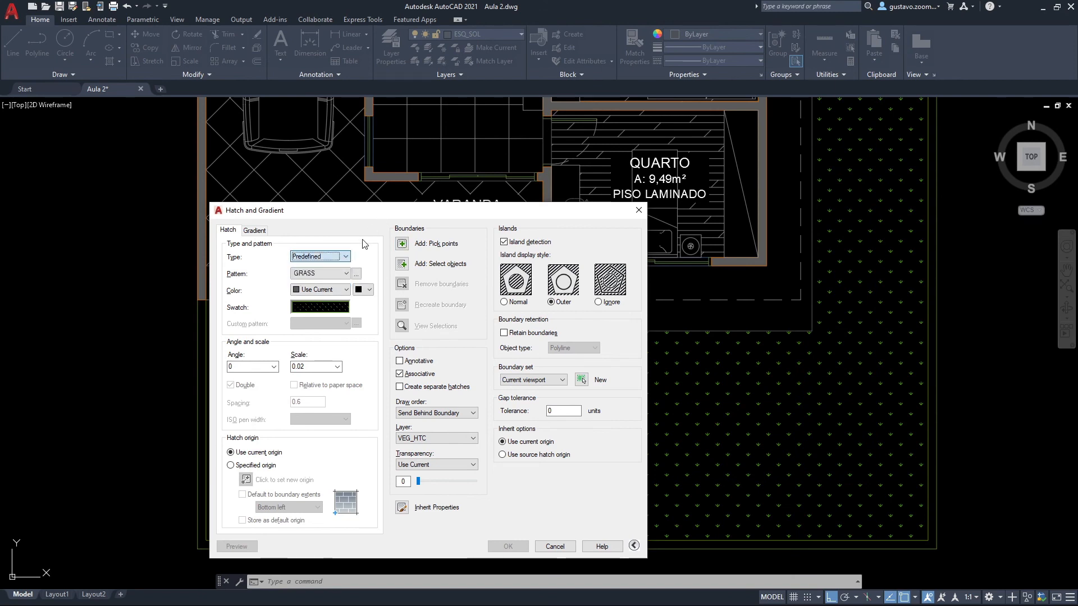
{"action": "left_click", "coordinate": [639, 216]}
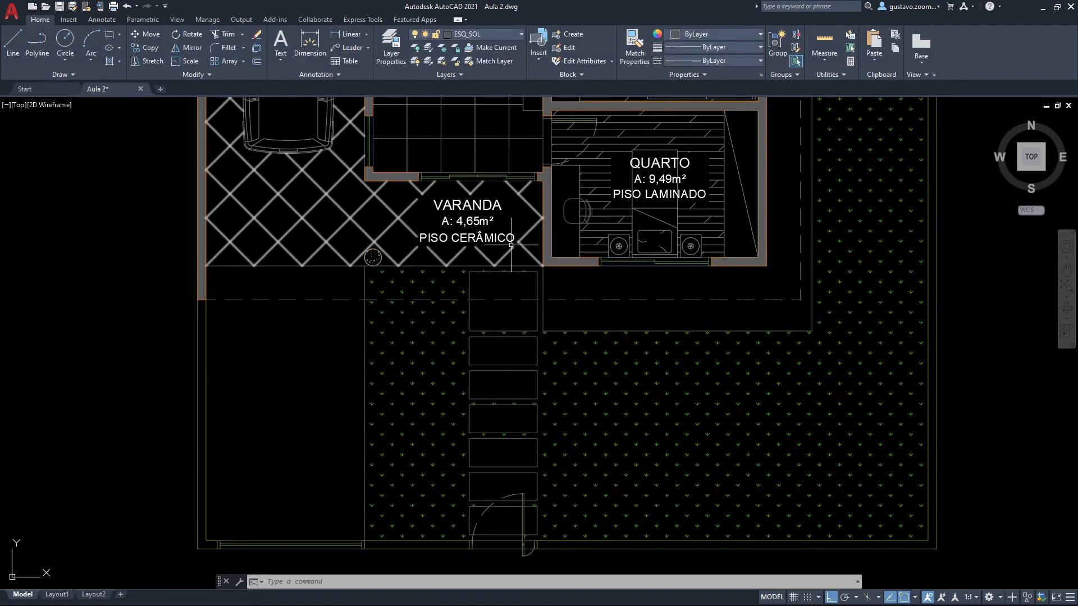
Hatch both driveway areas between the garage and the vehicle gate, inheriting the properties of the garage and veranda floor hatch.
{"action": "left_click", "coordinate": [344, 224]}
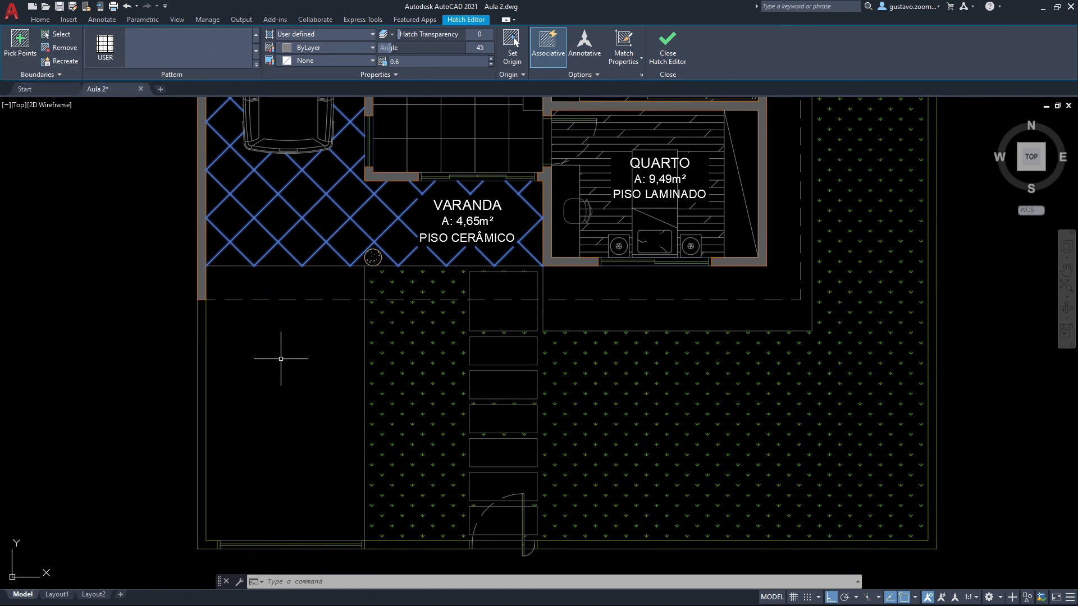
{"action": "key", "text": "Escape"}
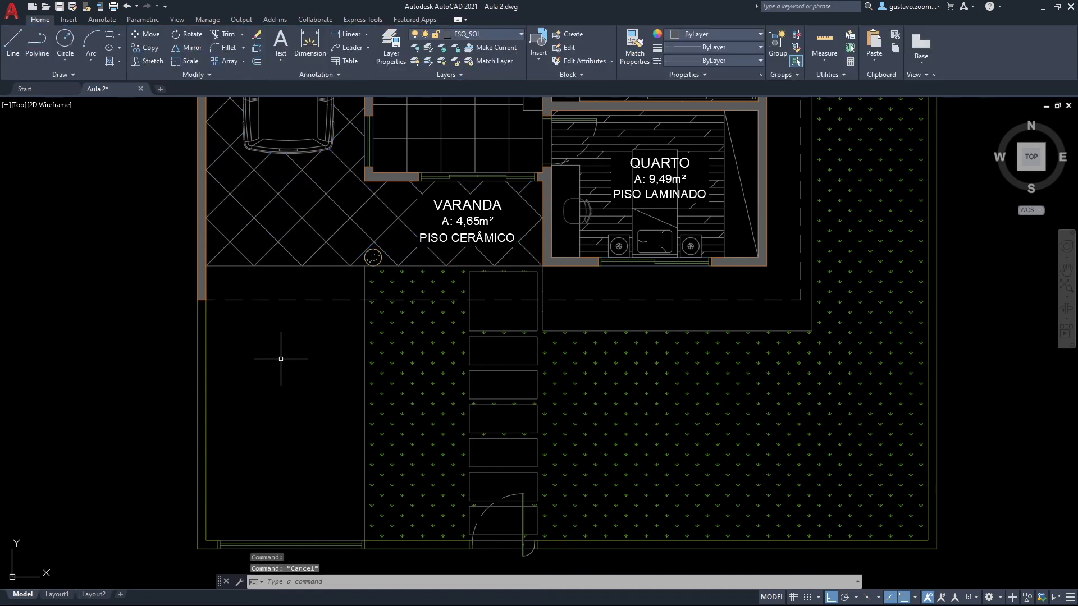
{"action": "key", "text": "Return"}
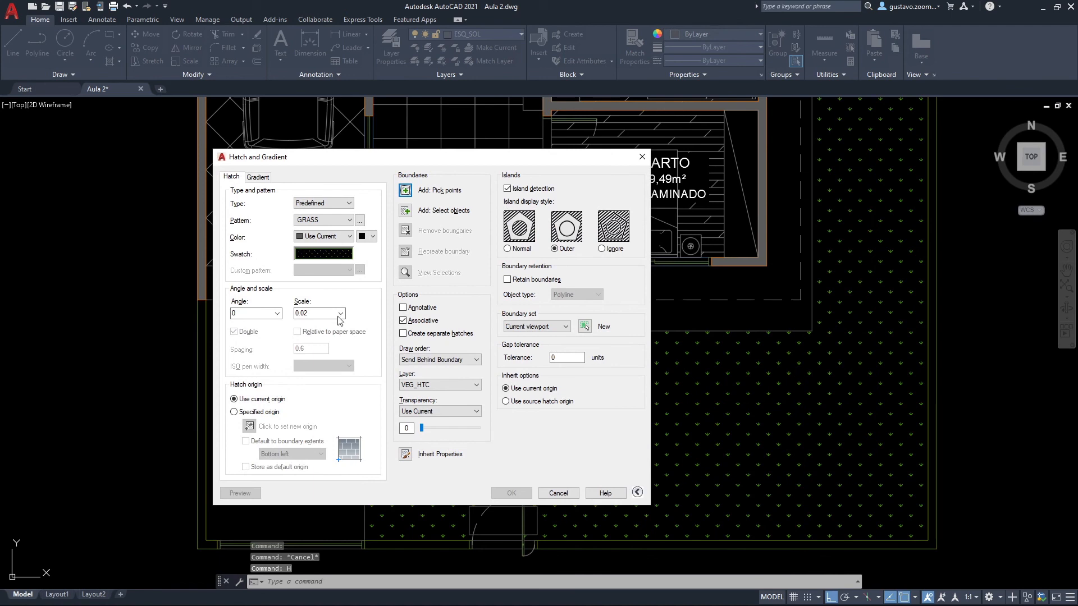
{"action": "left_click_drag", "start_coordinate": [424, 169], "coordinate": [819, 116]}
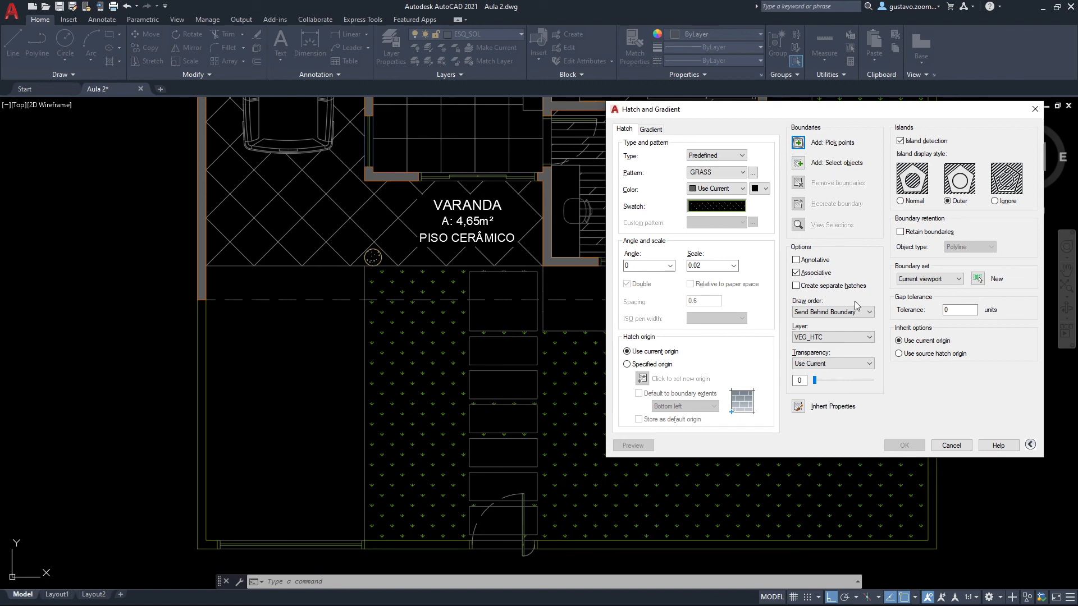
{"action": "left_click", "coordinate": [798, 406]}
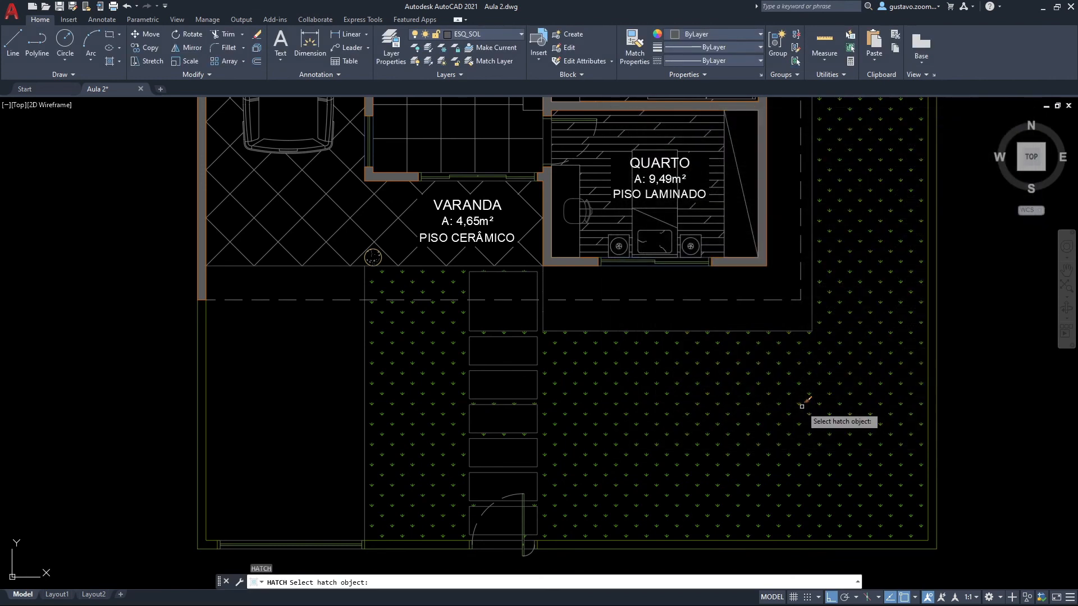
{"action": "left_click", "coordinate": [342, 226]}
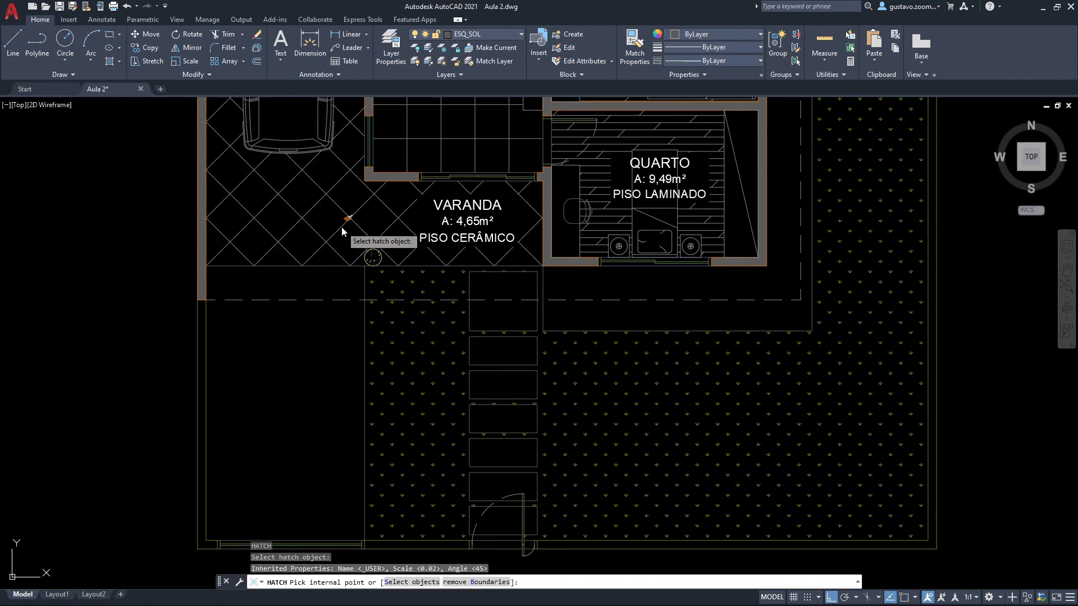
{"action": "left_click", "coordinate": [313, 286]}
{"action": "left_click", "coordinate": [308, 343]}
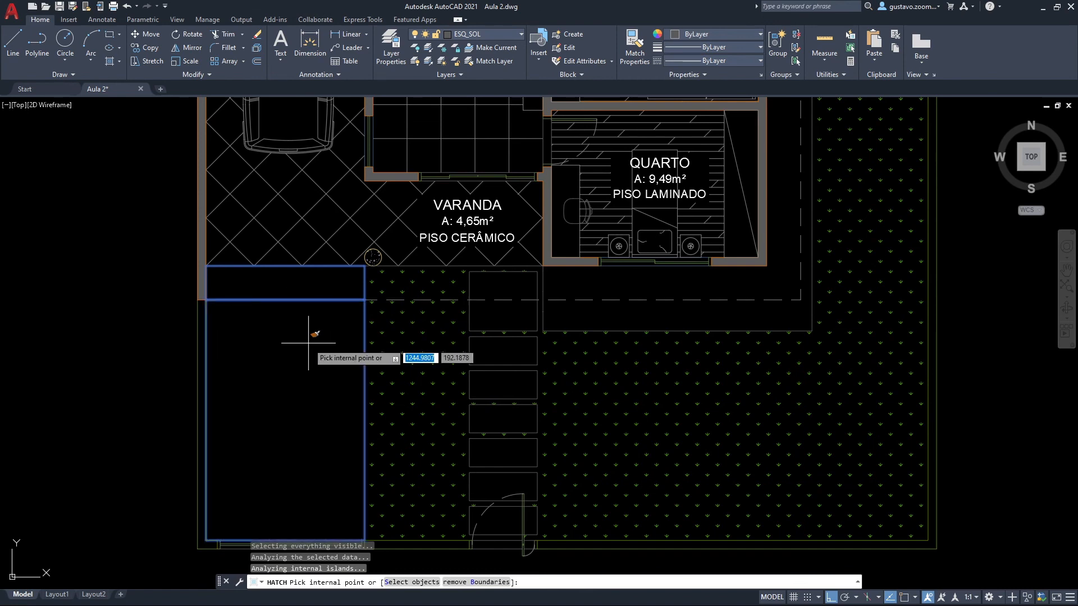
{"action": "key", "text": "Return"}
{"action": "key", "text": "Return"}
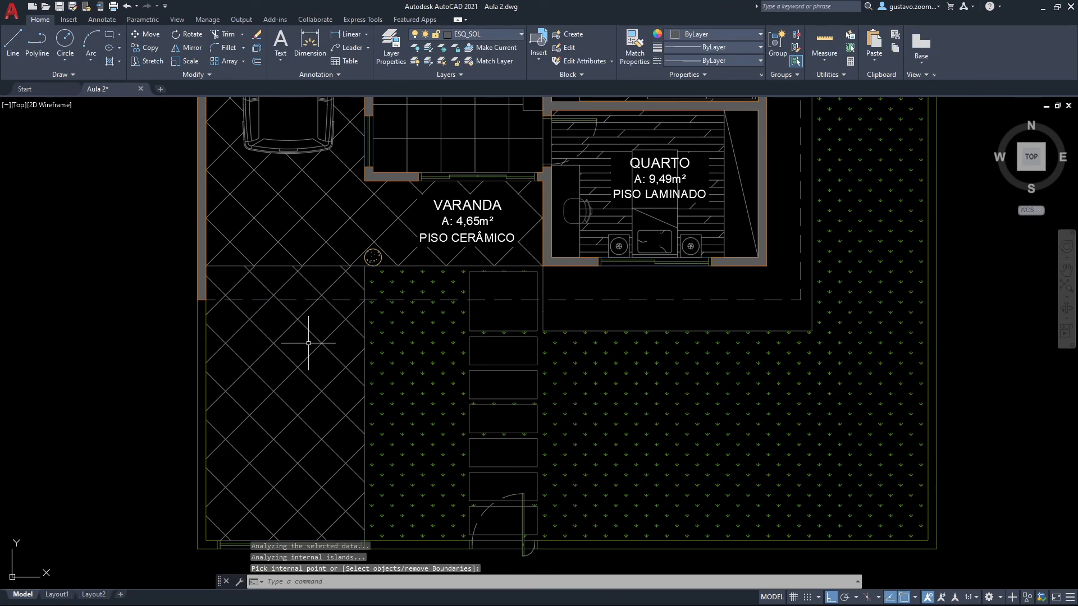
Set the driveway hatch's origin at the driveway's upper-left corner, where it meets the garage floor and side wall.
{"action": "middle_click_drag", "start_coordinate": [308, 343], "coordinate": [274, 335]}
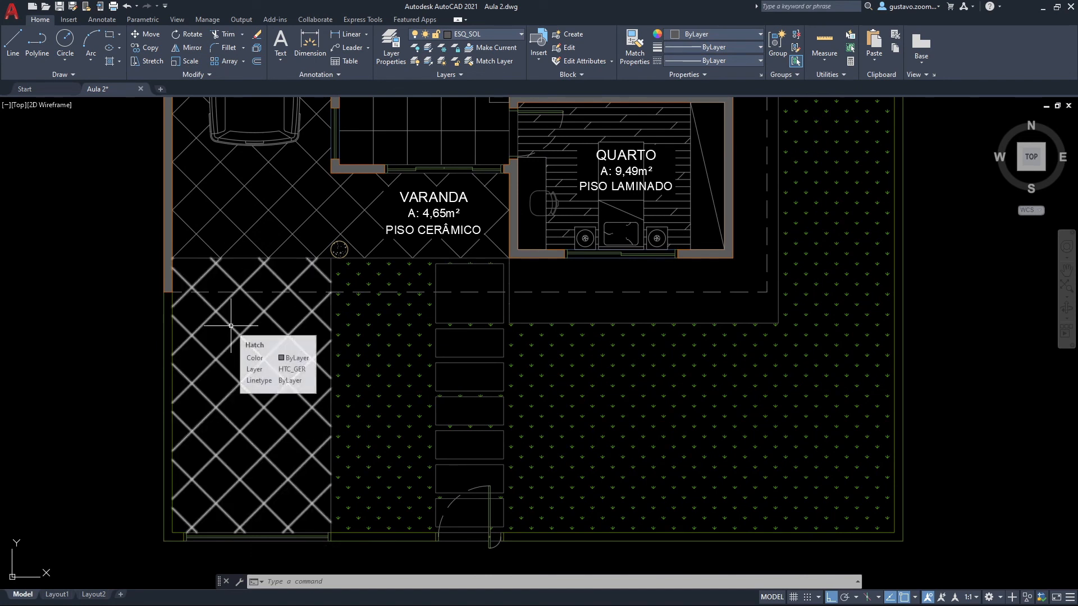
{"action": "left_click", "coordinate": [231, 326]}
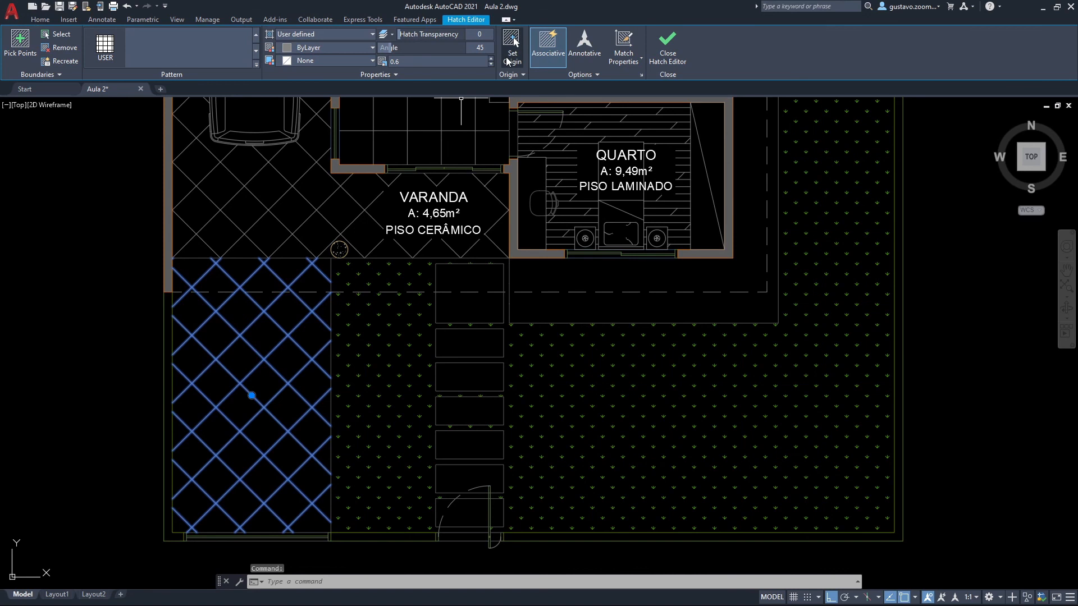
{"action": "left_click", "coordinate": [510, 57]}
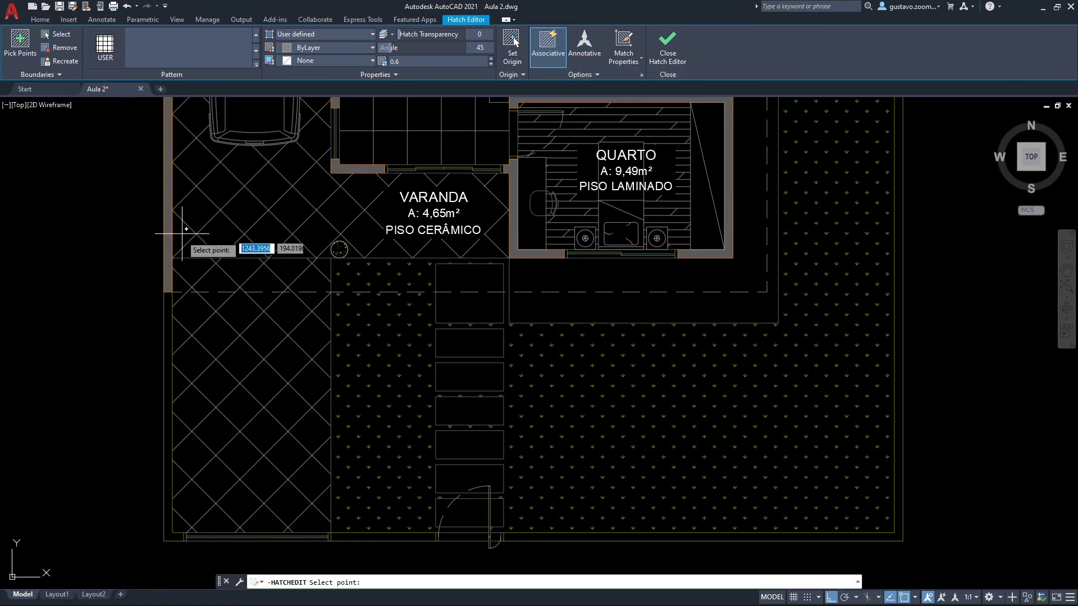
{"action": "left_click", "coordinate": [173, 258]}
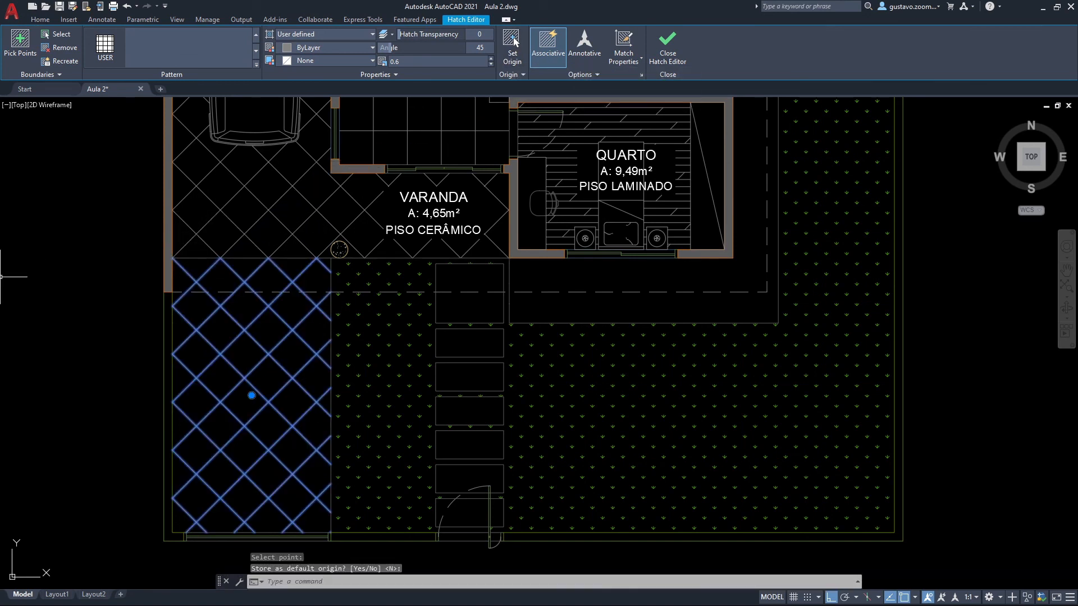
{"action": "key", "text": "Escape"}
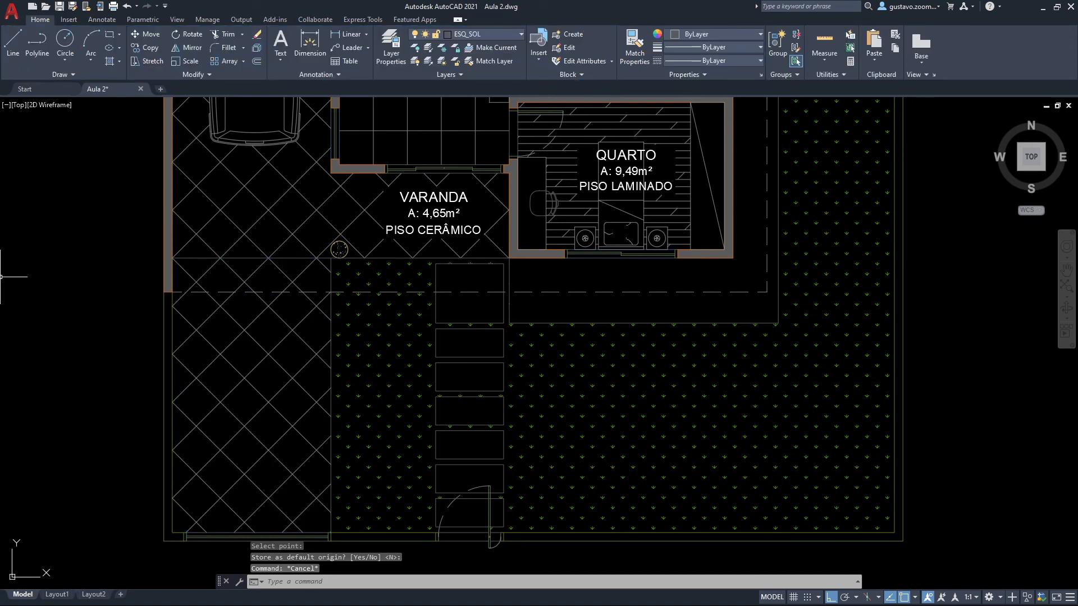
Examine the floor plan from the laundry down to the front garden for outdoor areas still lacking a hatch.
{"action": "scroll", "coordinate": [388, 360], "scroll_direction": "down", "scroll_amount": 2}
{"action": "middle_click_drag", "start_coordinate": [409, 338], "coordinate": [298, 427]}
{"action": "middle_click_drag", "start_coordinate": [324, 379], "coordinate": [271, 426]}
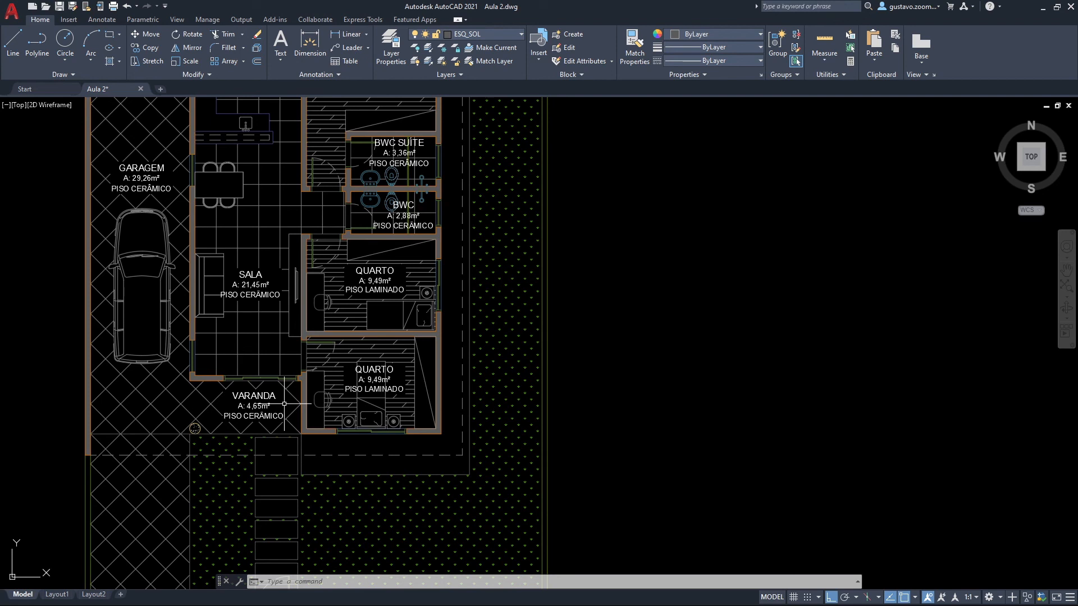
{"action": "mouse_move", "coordinate": [285, 404]}
{"action": "middle_mouse_down"}
{"action": "mouse_move", "coordinate": [239, 549]}
{"action": "mouse_move", "coordinate": [249, 556]}
{"action": "middle_mouse_up"}
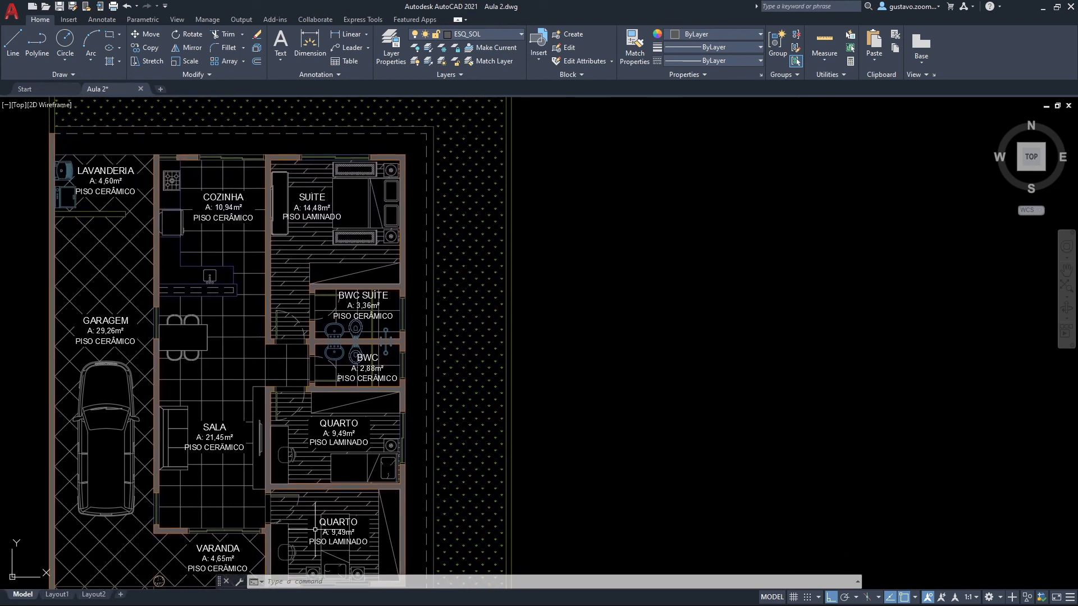
{"action": "mouse_move", "coordinate": [426, 440]}
{"action": "middle_mouse_down"}
{"action": "mouse_move", "coordinate": [446, 268]}
{"action": "mouse_move", "coordinate": [431, 345]}
{"action": "middle_mouse_up"}
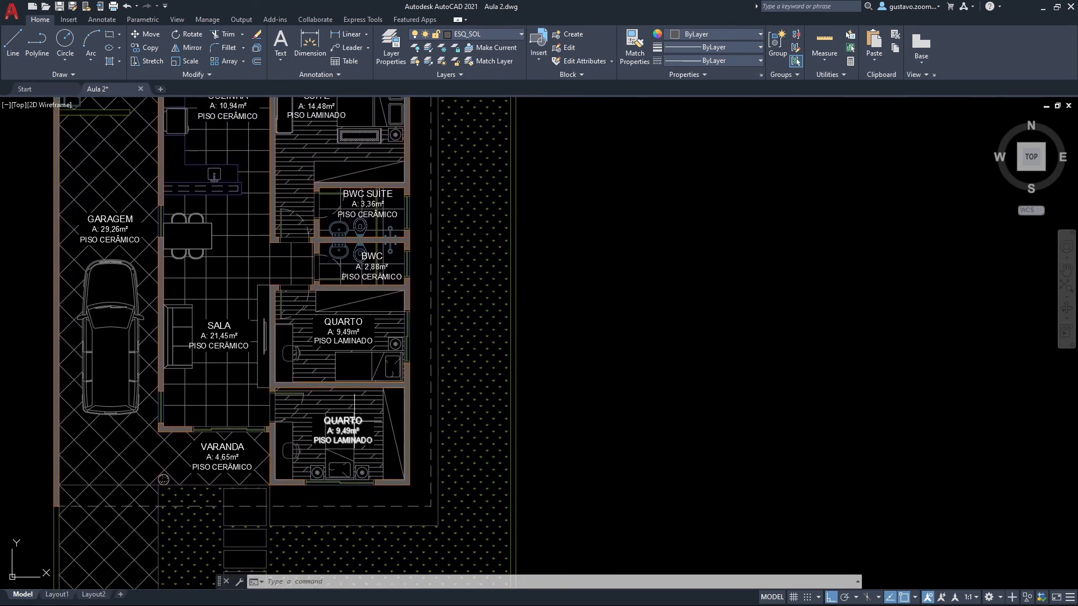
{"action": "middle_click_drag", "start_coordinate": [369, 444], "coordinate": [402, 305]}
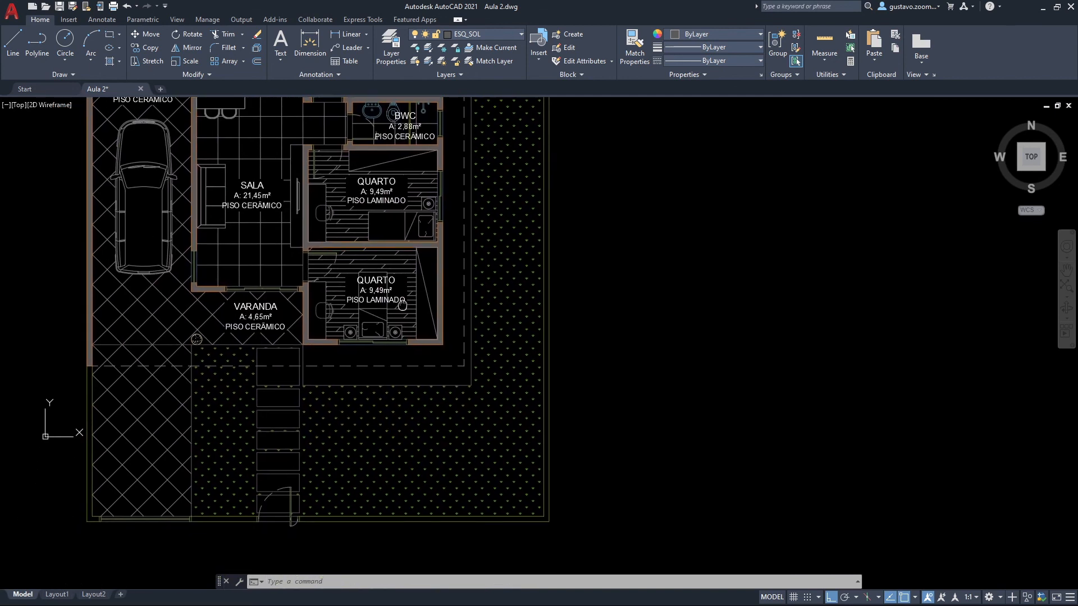
{"action": "mouse_move", "coordinate": [430, 353]}
{"action": "middle_mouse_down"}
{"action": "mouse_move", "coordinate": [361, 404]}
{"action": "mouse_move", "coordinate": [355, 424]}
{"action": "middle_mouse_up"}
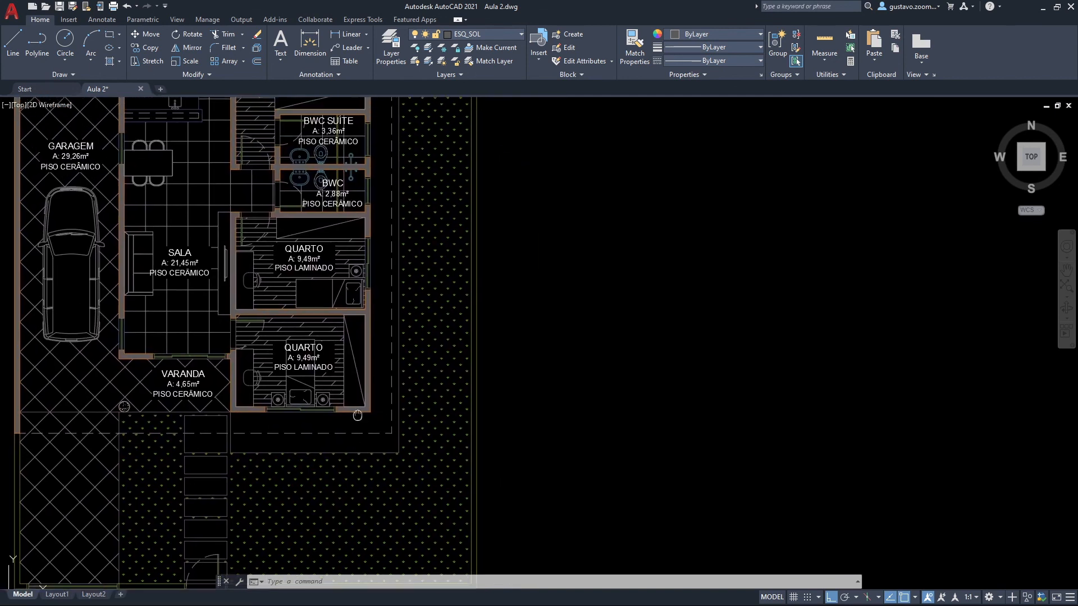
{"action": "middle_click_drag", "start_coordinate": [206, 460], "coordinate": [344, 260]}
{"action": "scroll", "coordinate": [353, 385], "scroll_direction": "up", "scroll_amount": 2}
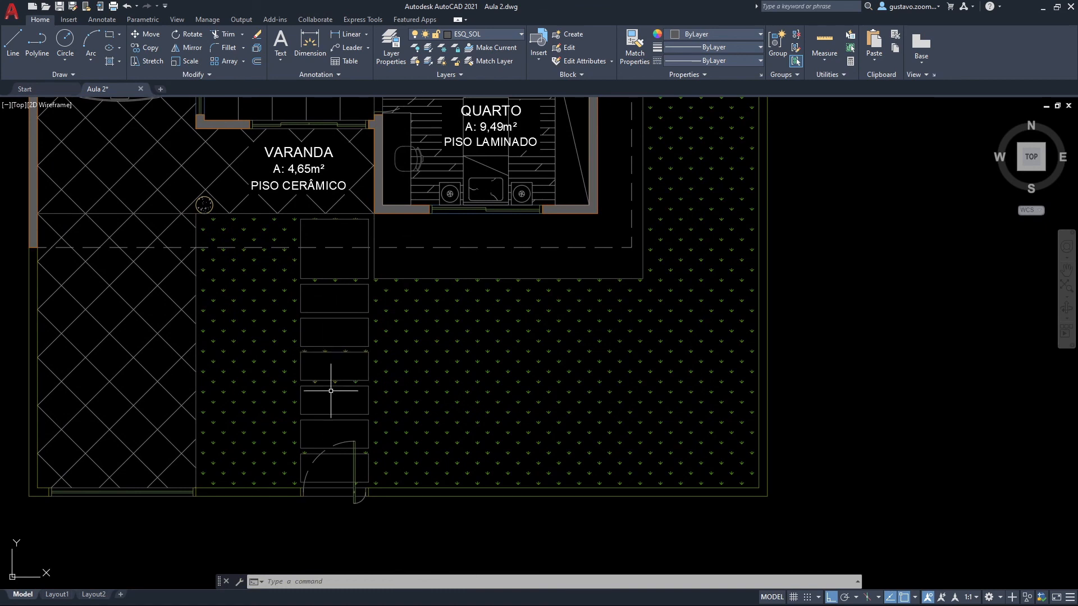
Start a new hatch with the type set to Predefined and choose the DOTS pattern.
{"action": "type", "text": "h"}
{"action": "key", "text": "Return"}
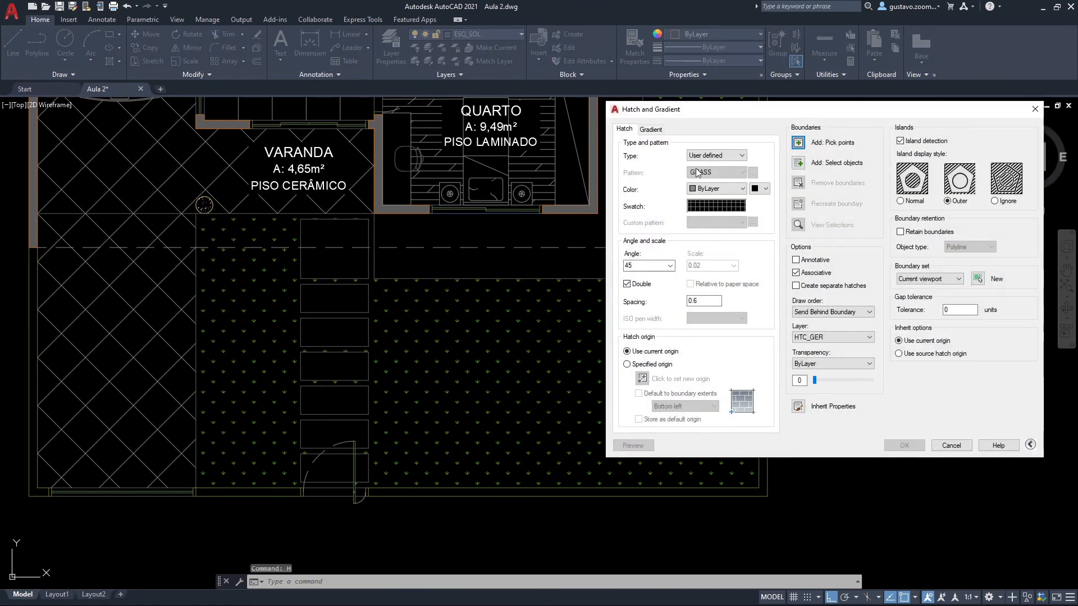
{"action": "left_click", "coordinate": [732, 158]}
{"action": "left_click", "coordinate": [751, 158]}
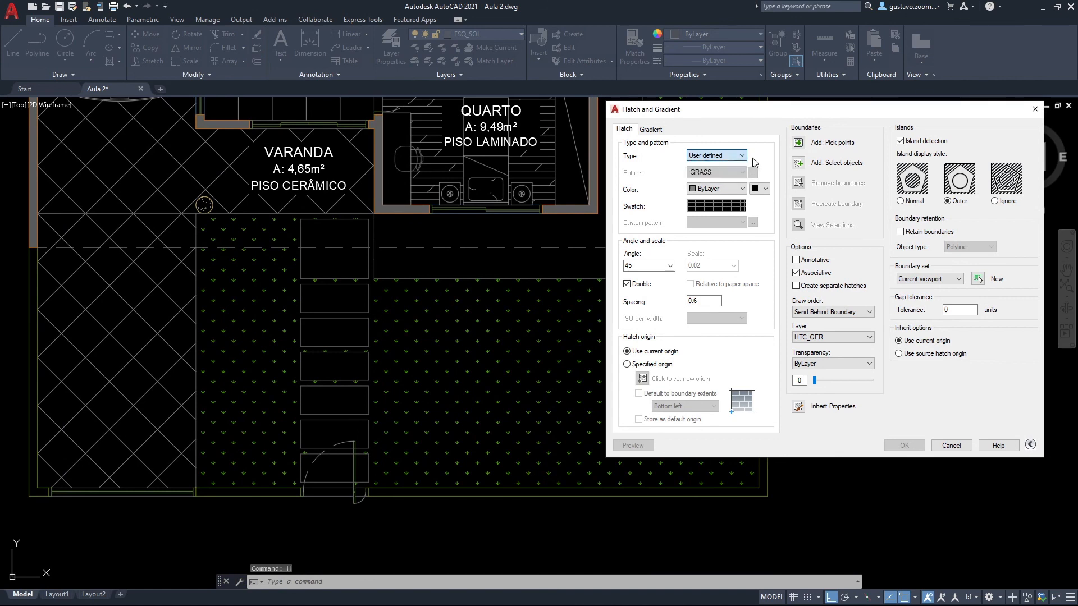
{"action": "left_click", "coordinate": [734, 158]}
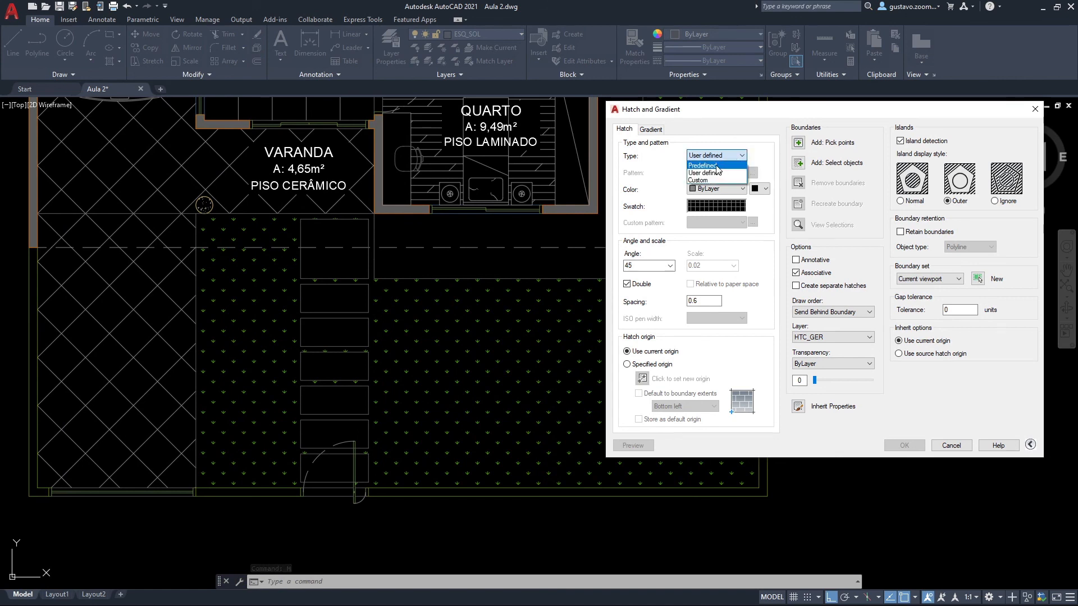
{"action": "left_click", "coordinate": [717, 167]}
{"action": "left_click", "coordinate": [753, 172]}
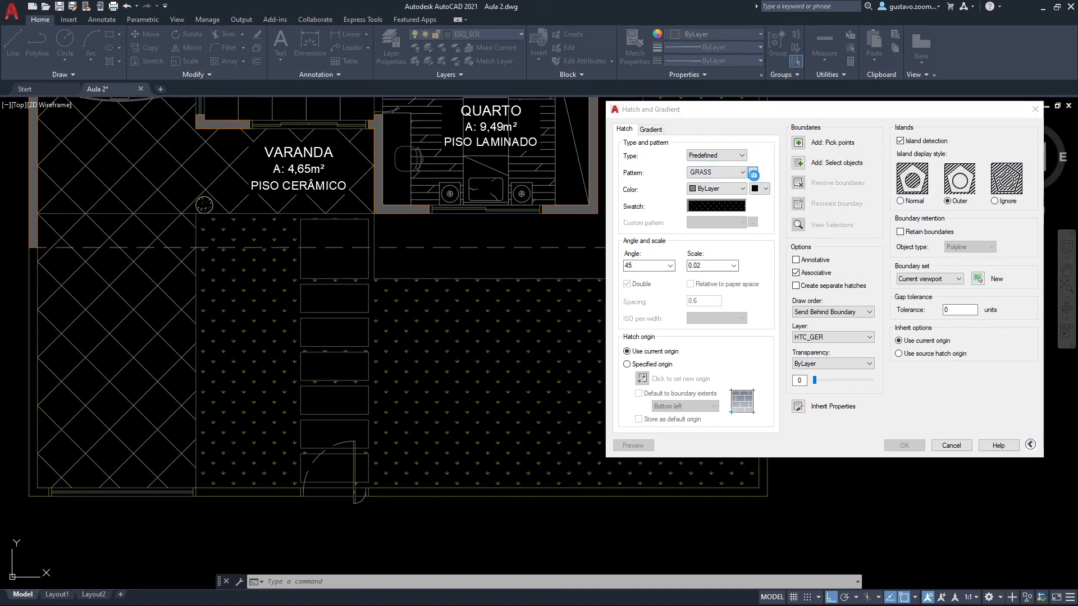
{"action": "left_click_drag", "start_coordinate": [595, 261], "coordinate": [594, 279]}
{"action": "scroll", "coordinate": [542, 327], "scroll_direction": "down", "scroll_amount": 1}
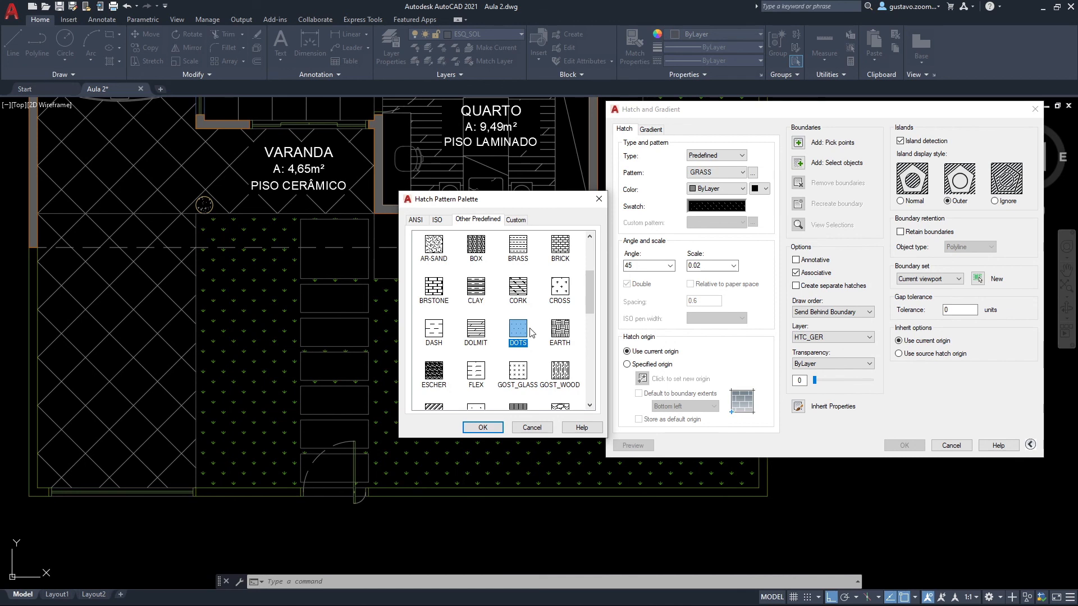
{"action": "left_click", "coordinate": [482, 427]}
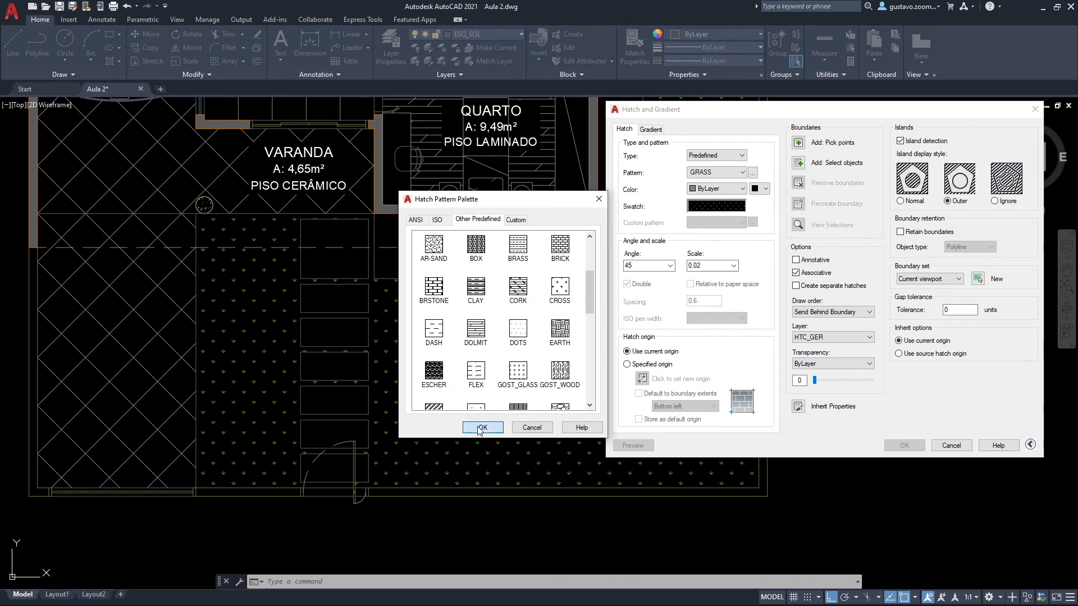
Set the hatch scale to 0.001 and fill all the entrance path slabs, including the areas split by the gate swing.
{"action": "double_click", "coordinate": [700, 267]}
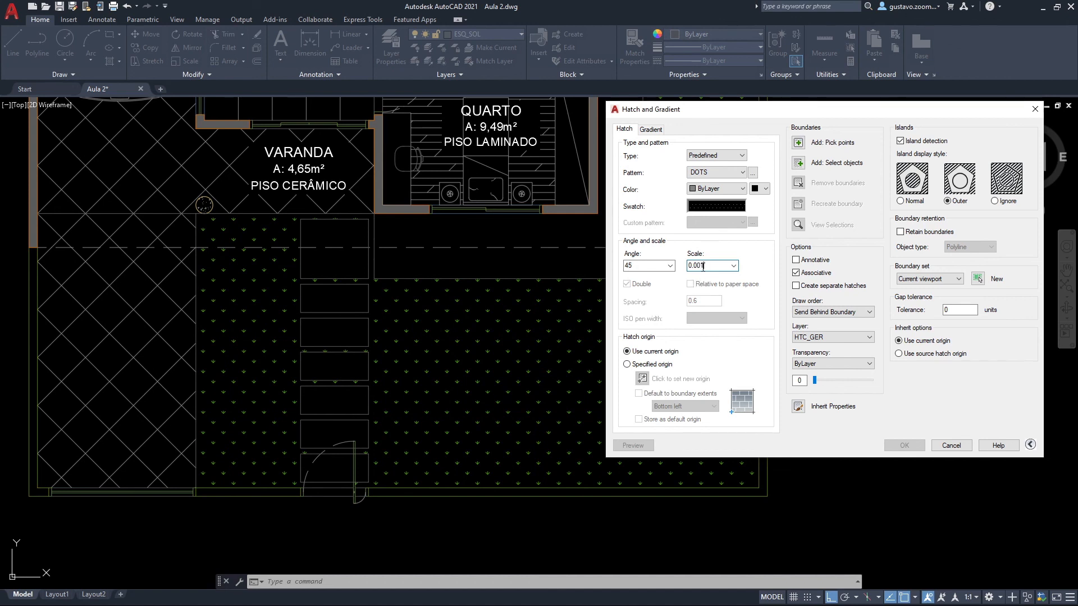
{"action": "left_click", "coordinate": [799, 145]}
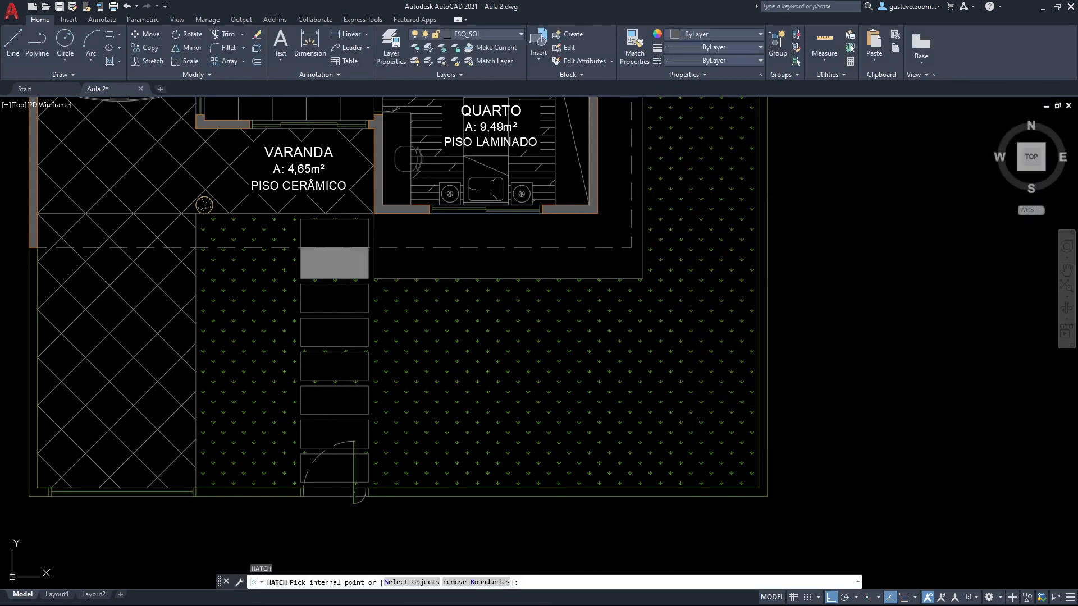
{"action": "left_click", "coordinate": [325, 254]}
{"action": "left_click", "coordinate": [336, 299]}
{"action": "left_click", "coordinate": [338, 331]}
{"action": "left_click", "coordinate": [337, 364]}
{"action": "left_click", "coordinate": [336, 400]}
{"action": "left_click", "coordinate": [335, 433]}
{"action": "left_click", "coordinate": [335, 456]}
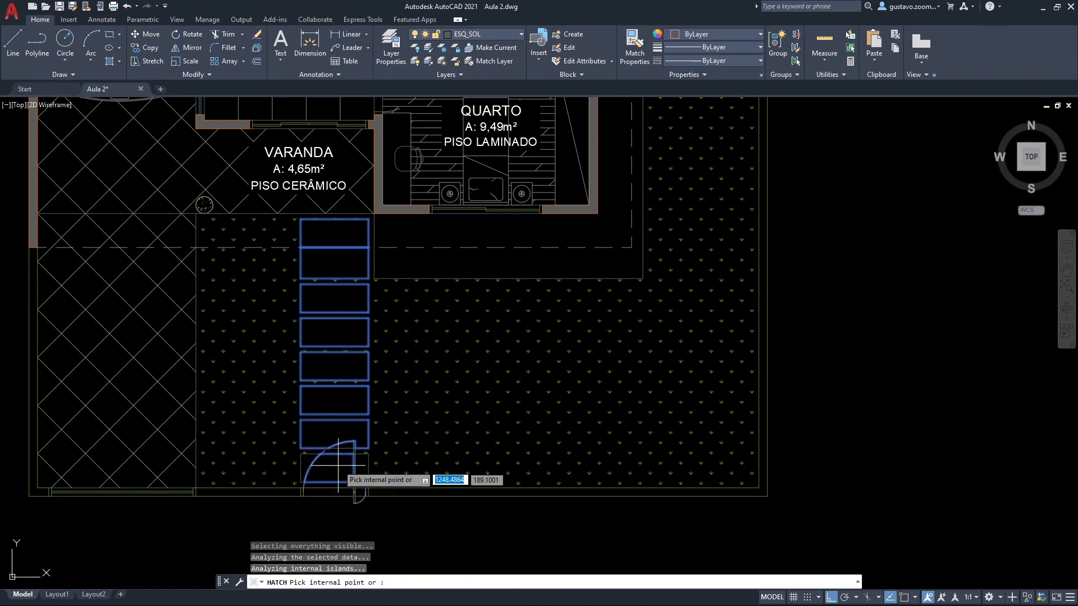
{"action": "left_click", "coordinate": [310, 458]}
{"action": "key", "text": "Return"}
Set the scale of the entrance path slabs' hatch to 0.01.
{"action": "scroll", "coordinate": [331, 432], "scroll_direction": "up", "scroll_amount": 10}
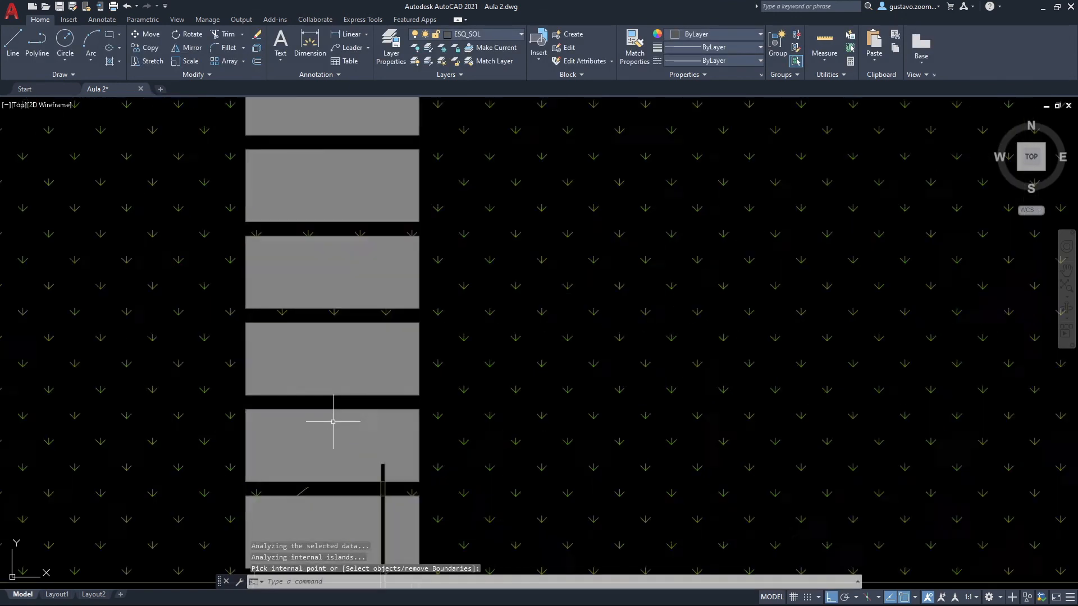
{"action": "scroll", "coordinate": [376, 353], "scroll_direction": "down", "scroll_amount": 8}
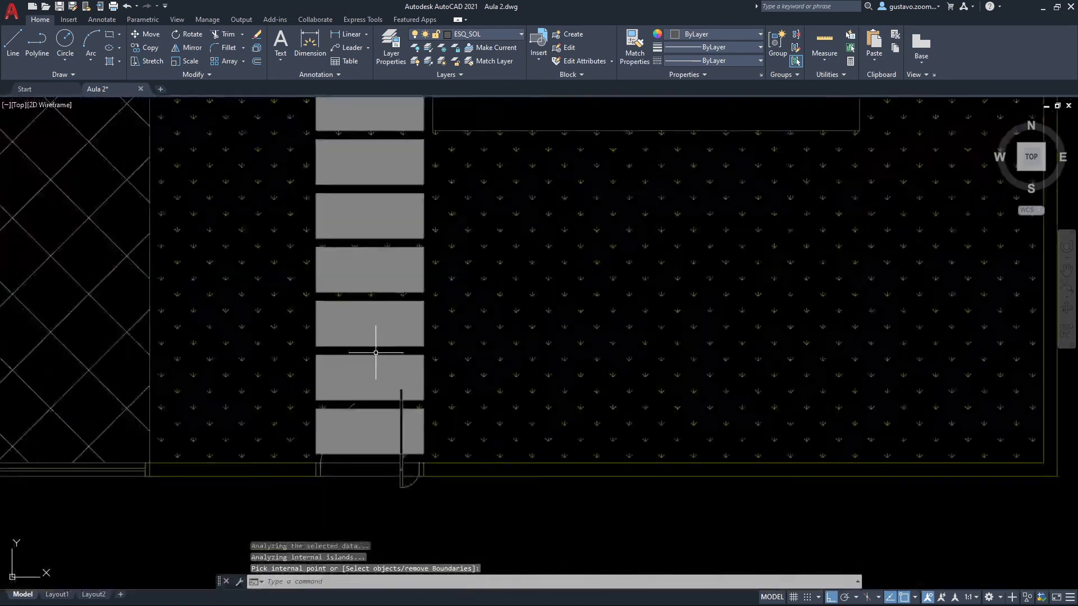
{"action": "scroll", "coordinate": [353, 348], "scroll_direction": "up", "scroll_amount": 1}
{"action": "scroll", "coordinate": [353, 347], "scroll_direction": "up", "scroll_amount": 4}
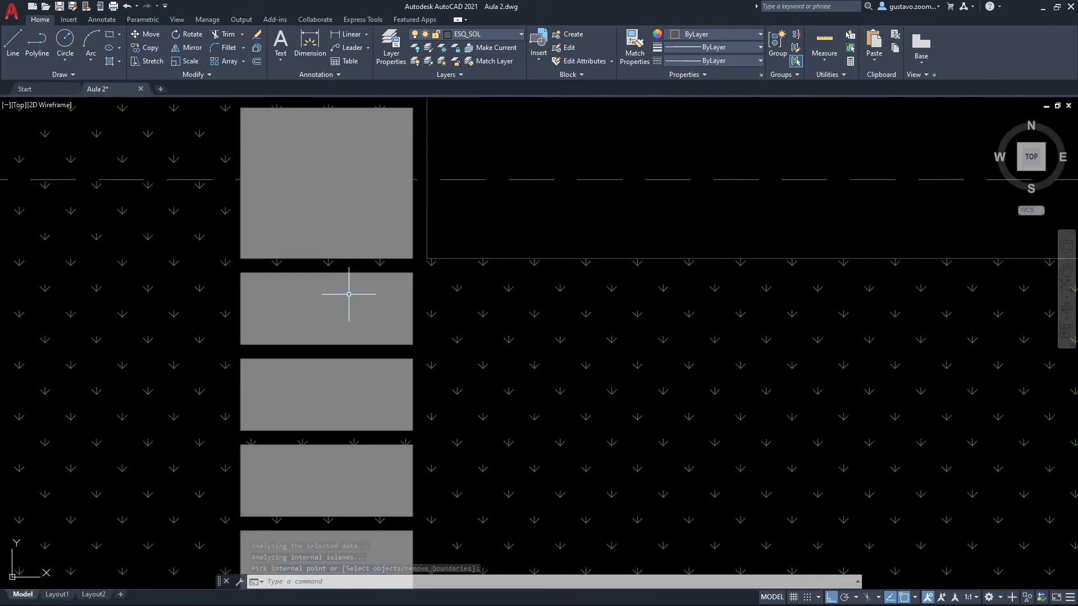
{"action": "left_click", "coordinate": [348, 294]}
{"action": "left_click", "coordinate": [410, 62]}
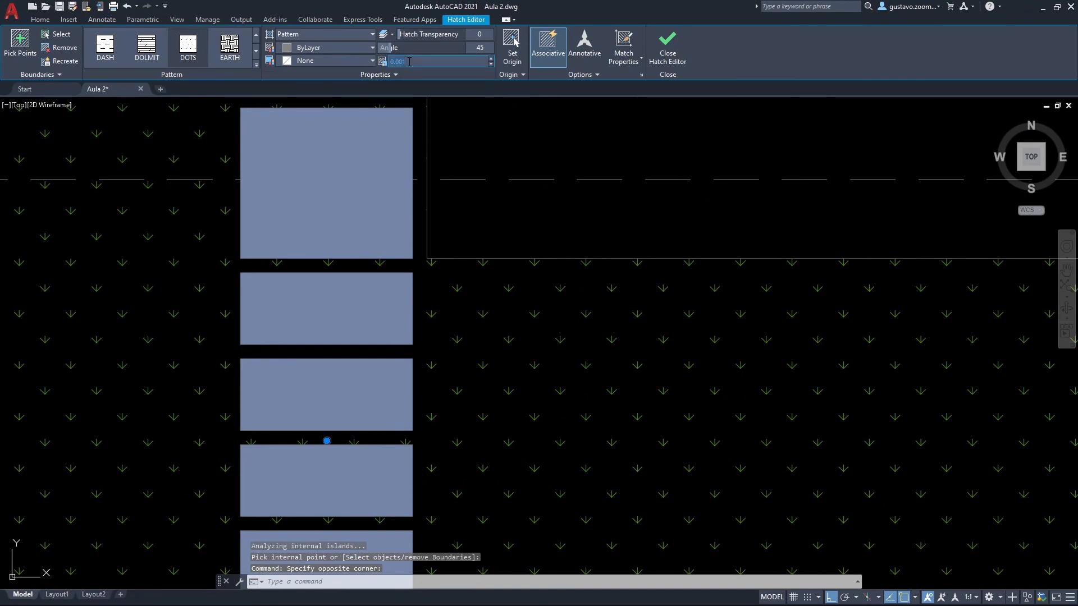
{"action": "type", "text": ".01"}
{"action": "key", "text": "Return"}
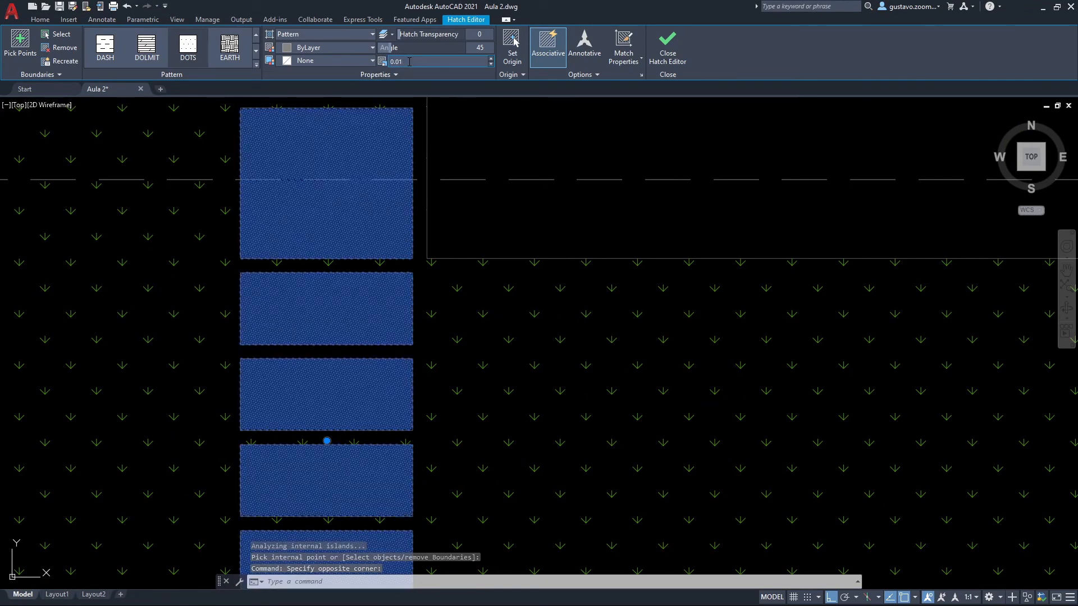
{"action": "key", "text": "Escape"}
{"action": "key", "text": "Escape"}
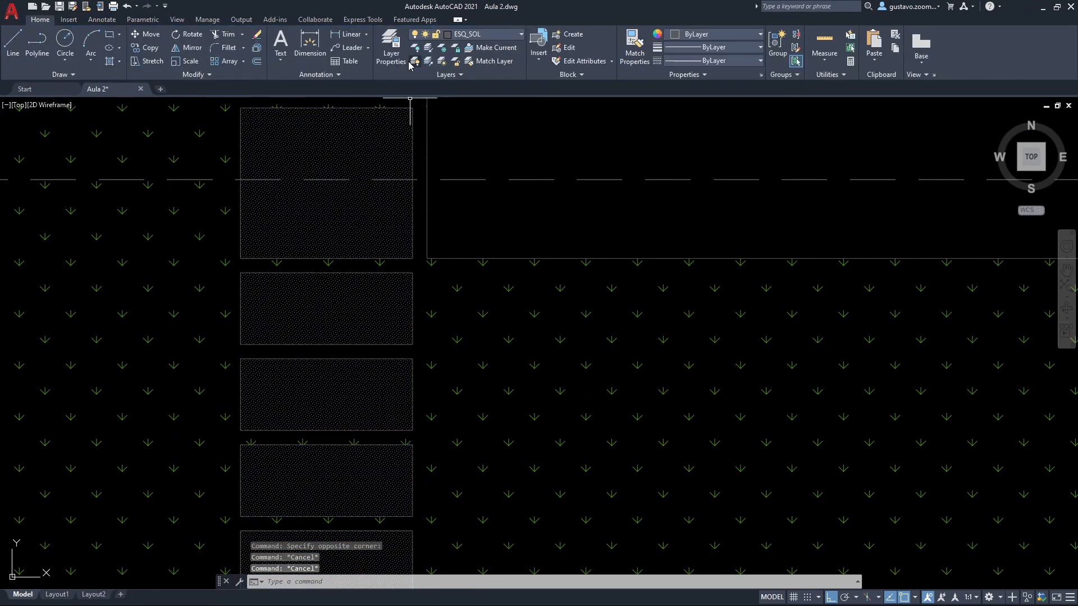
Examine the entrance path slabs and the perimeter strip around the house across the whole floor plan.
{"action": "scroll", "coordinate": [393, 176], "scroll_direction": "down", "scroll_amount": 3}
{"action": "scroll", "coordinate": [625, 301], "scroll_direction": "down", "scroll_amount": 2}
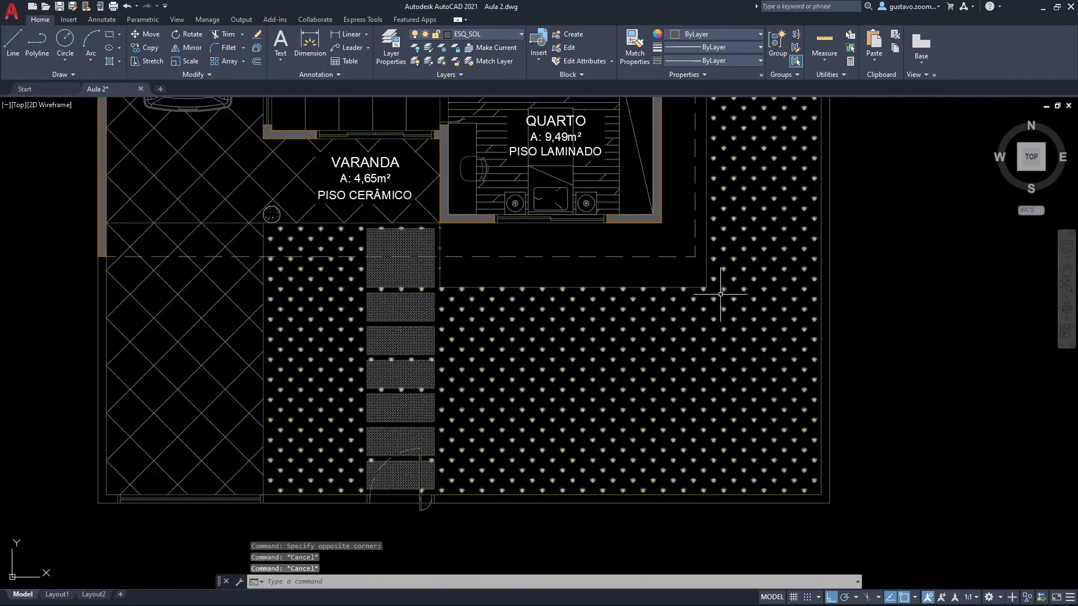
{"action": "middle_click_drag", "start_coordinate": [719, 289], "coordinate": [662, 365]}
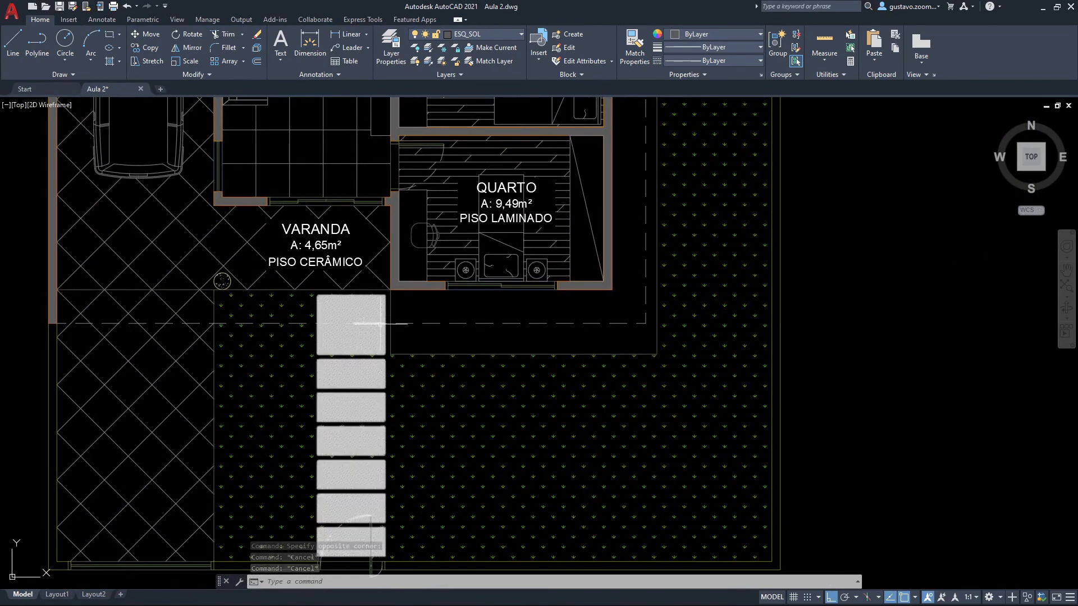
{"action": "scroll", "coordinate": [595, 409], "scroll_direction": "down", "scroll_amount": 3}
{"action": "scroll", "coordinate": [601, 403], "scroll_direction": "down", "scroll_amount": 3}
{"action": "scroll", "coordinate": [559, 385], "scroll_direction": "up", "scroll_amount": 1}
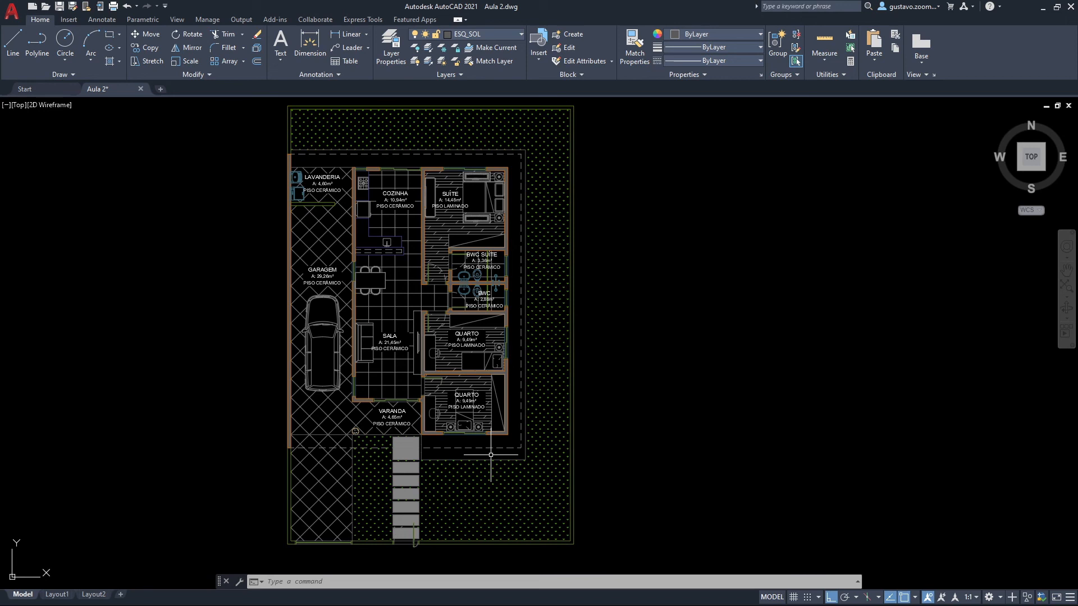
{"action": "scroll", "coordinate": [491, 460], "scroll_direction": "up", "scroll_amount": 4}
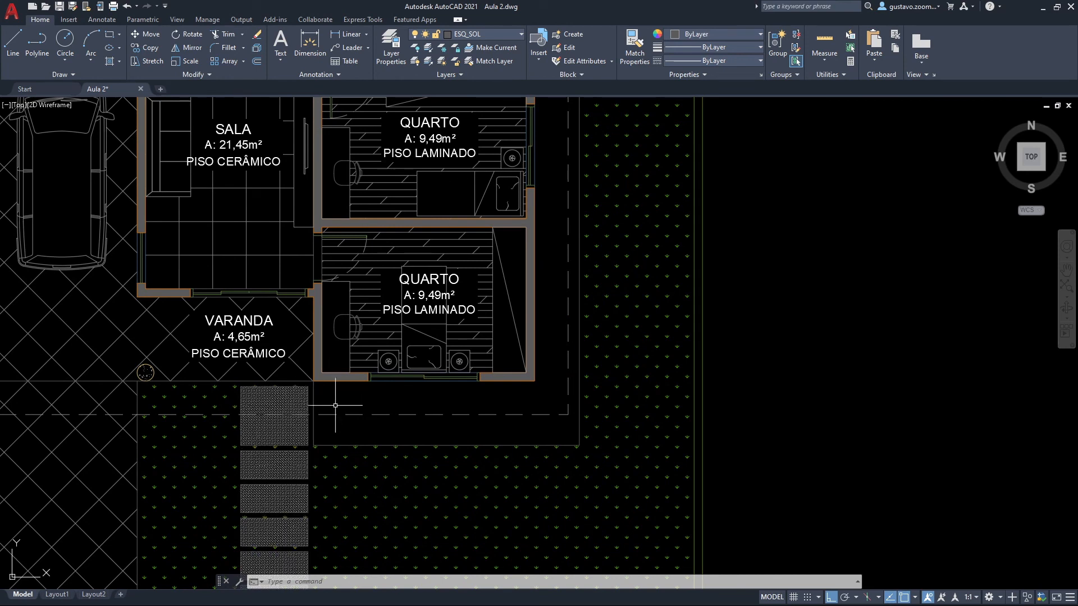
{"action": "scroll", "coordinate": [336, 405], "scroll_direction": "down", "scroll_amount": 4}
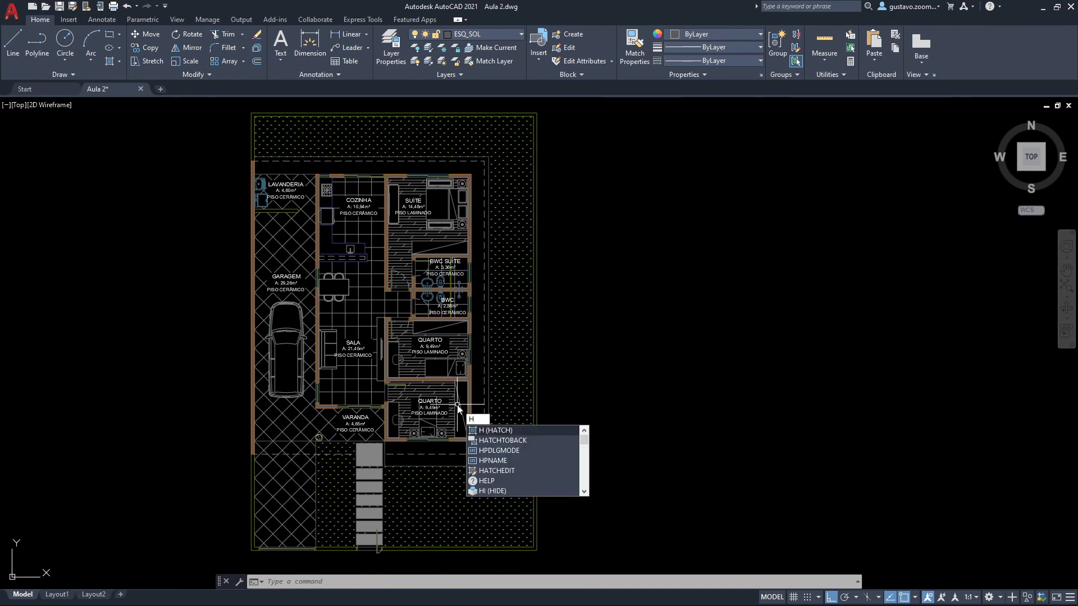
Hatch the perimeter strip around the house with the SOLID pattern, covering both sides of the dashed roof line.
{"action": "key", "text": "Return"}
{"action": "left_click", "coordinate": [753, 173]}
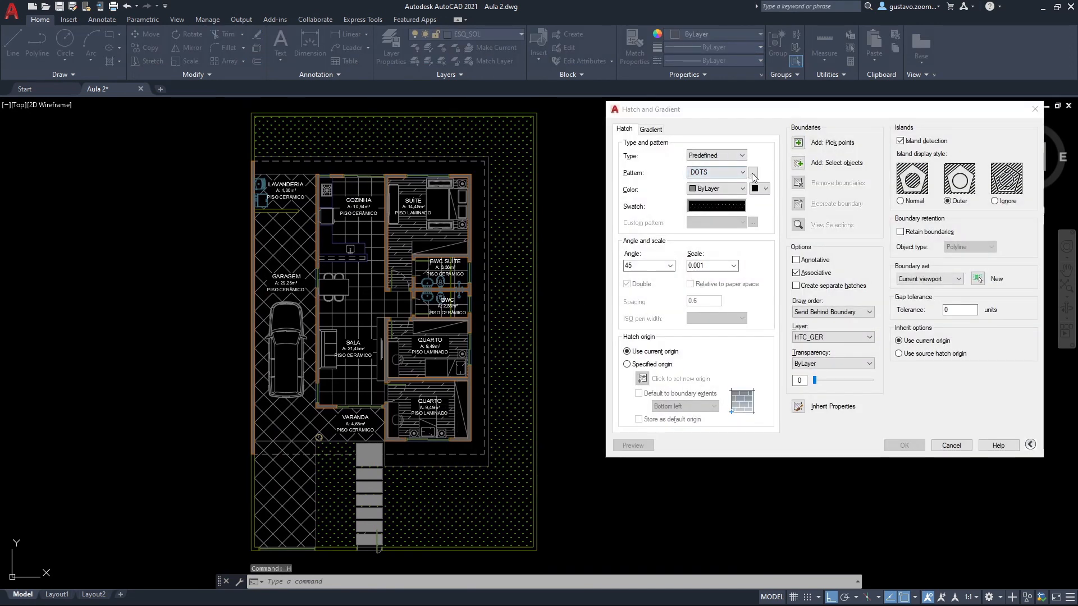
{"action": "left_click", "coordinate": [433, 247]}
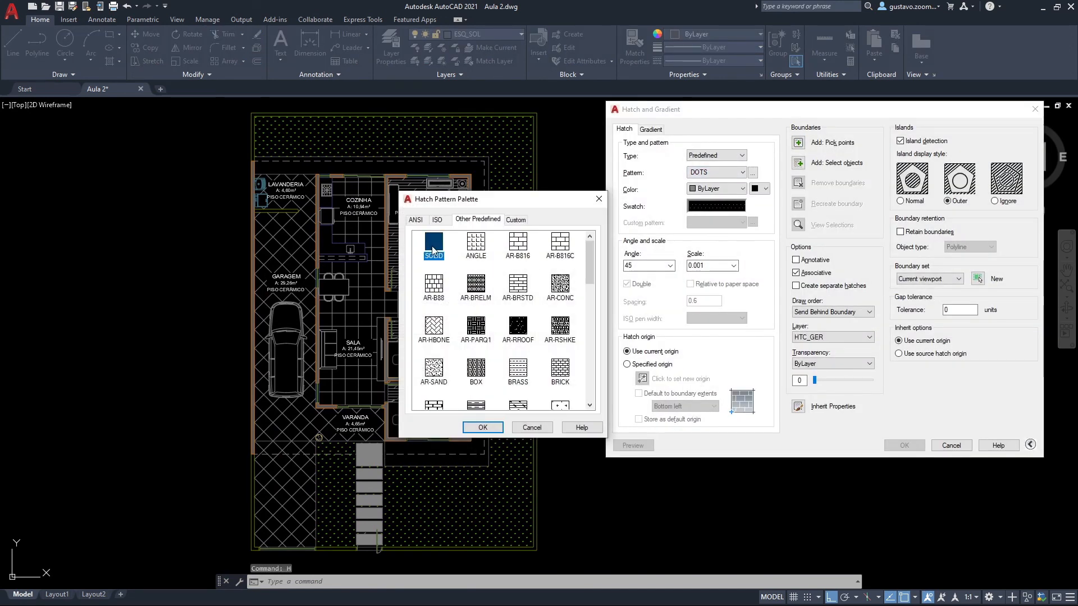
{"action": "left_click", "coordinate": [483, 427]}
{"action": "left_click", "coordinate": [798, 144]}
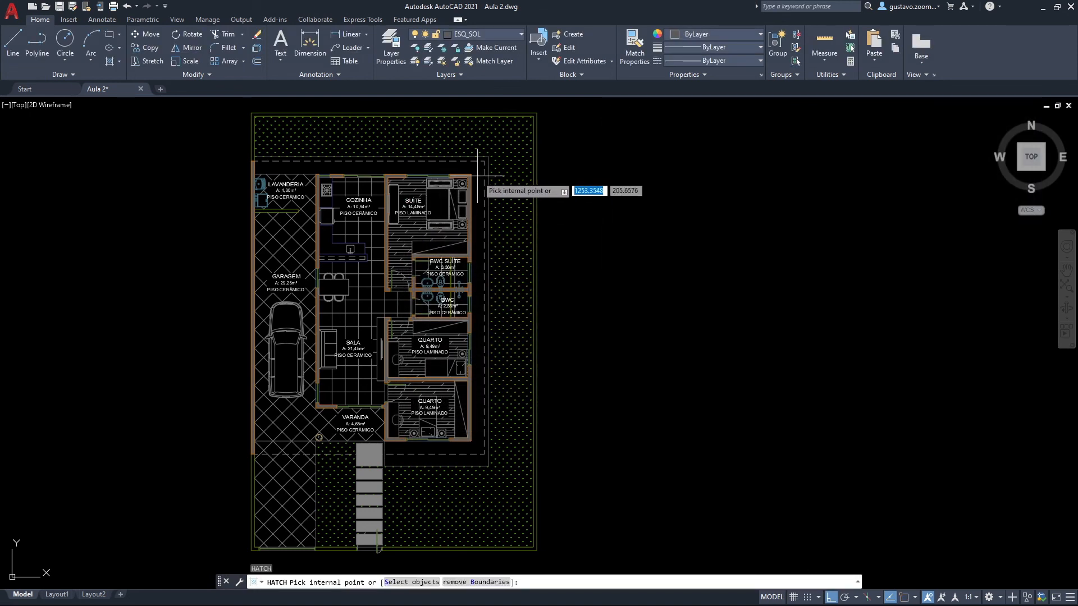
{"action": "left_click", "coordinate": [484, 173]}
{"action": "left_click", "coordinate": [486, 174]}
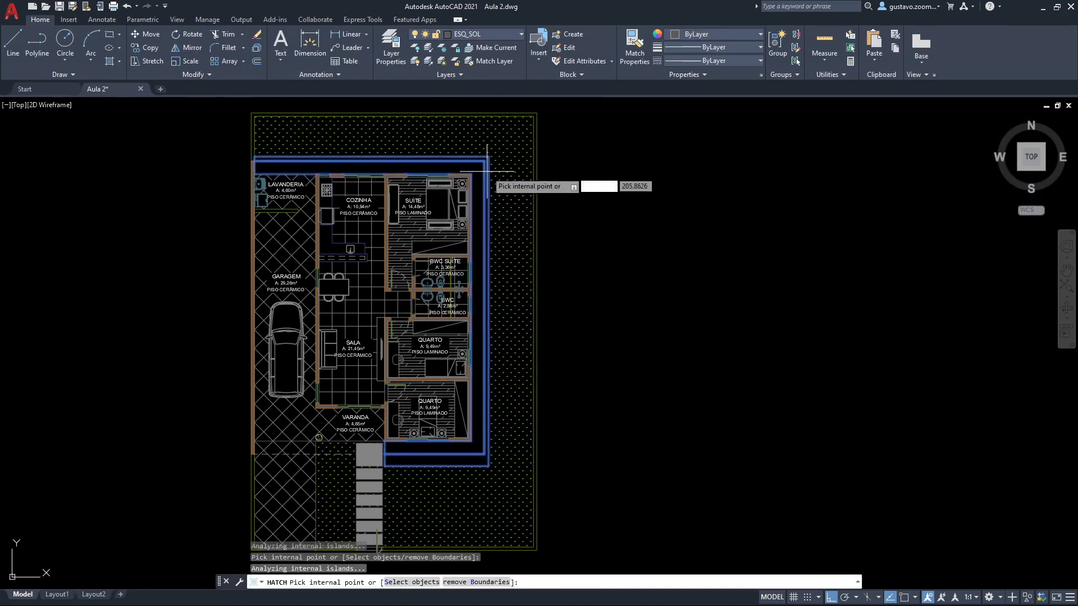
{"action": "key", "text": "Return"}
{"action": "key", "text": "Return"}
{"action": "scroll", "coordinate": [448, 421], "scroll_direction": "up", "scroll_amount": 7}
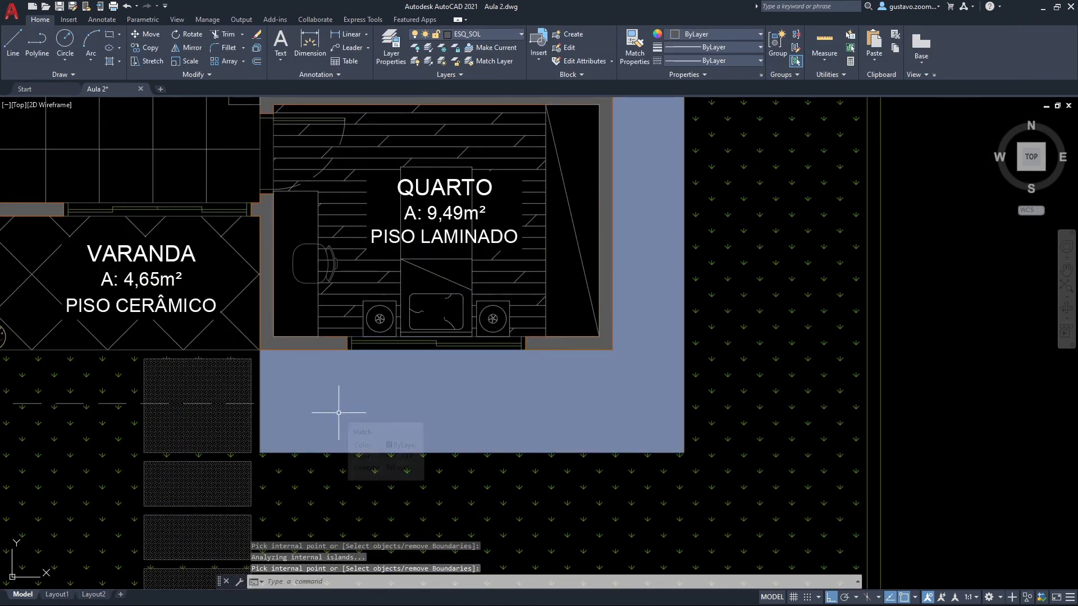
{"action": "middle_click_drag", "start_coordinate": [332, 454], "coordinate": [398, 405]}
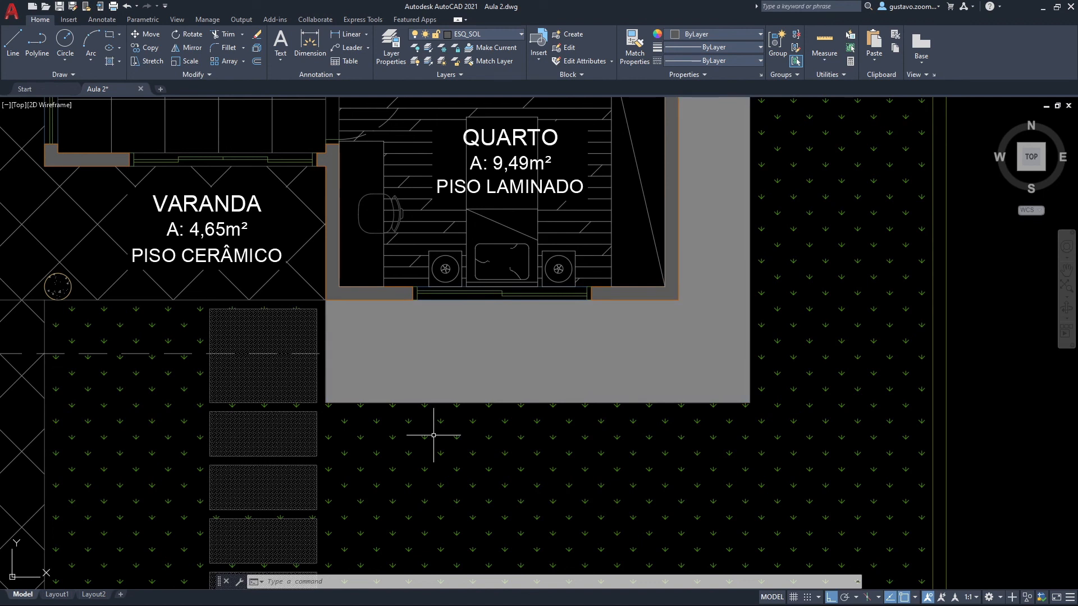
Match the properties of the entrance path slabs' hatch onto the perimeter strip's hatch.
{"action": "type", "text": "MA"}
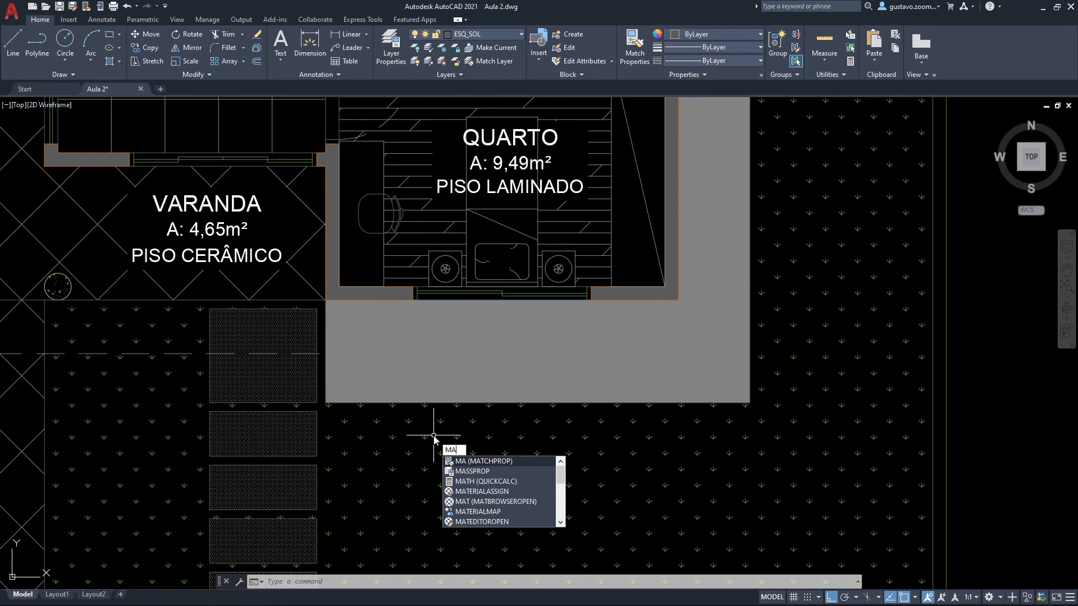
{"action": "key", "text": "Return"}
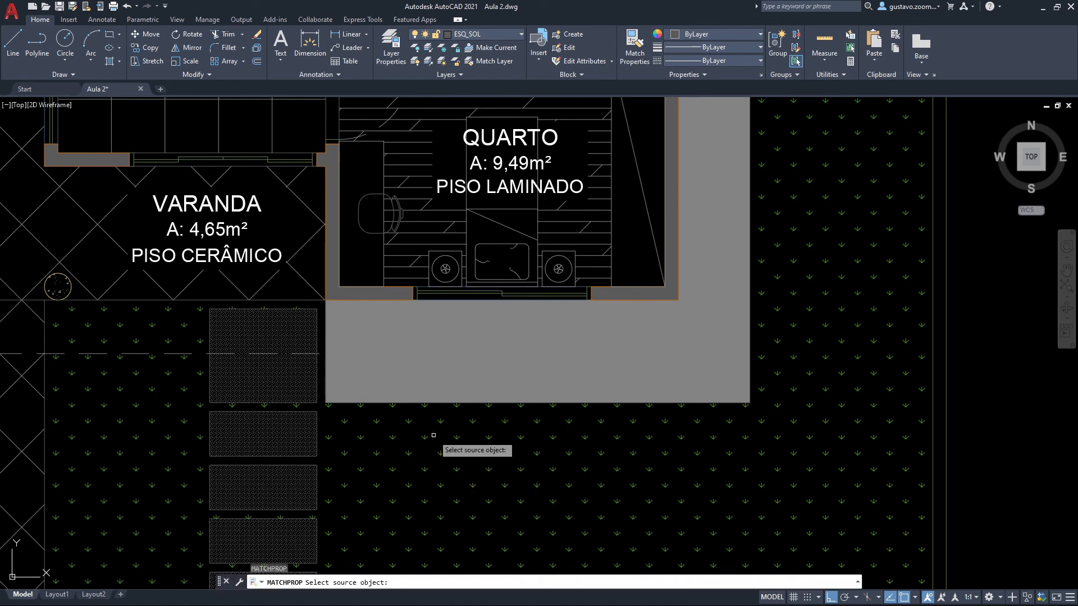
{"action": "left_click", "coordinate": [277, 390]}
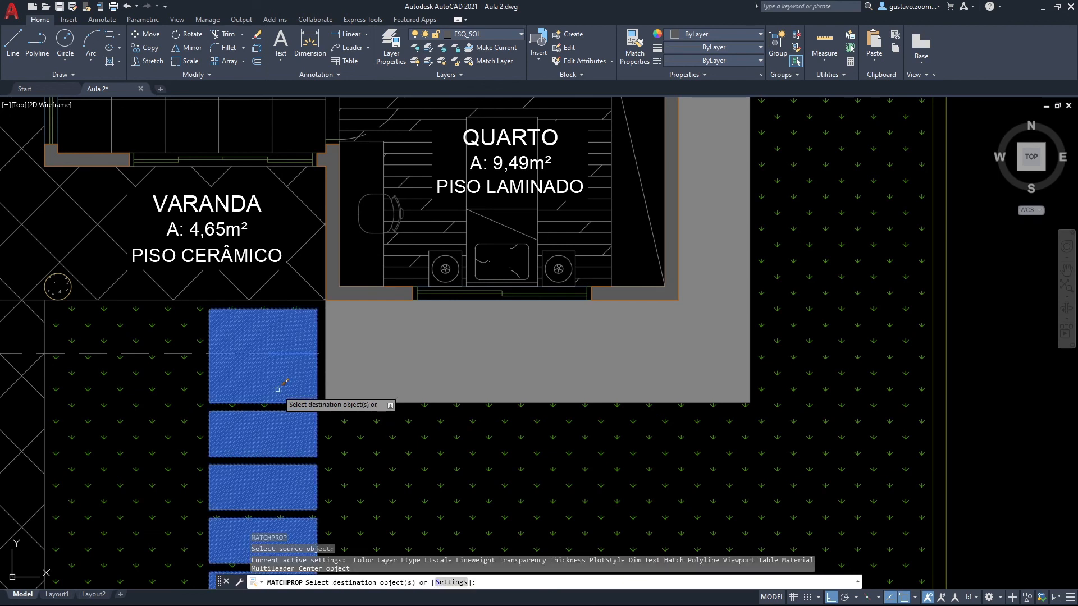
{"action": "left_click", "coordinate": [391, 369]}
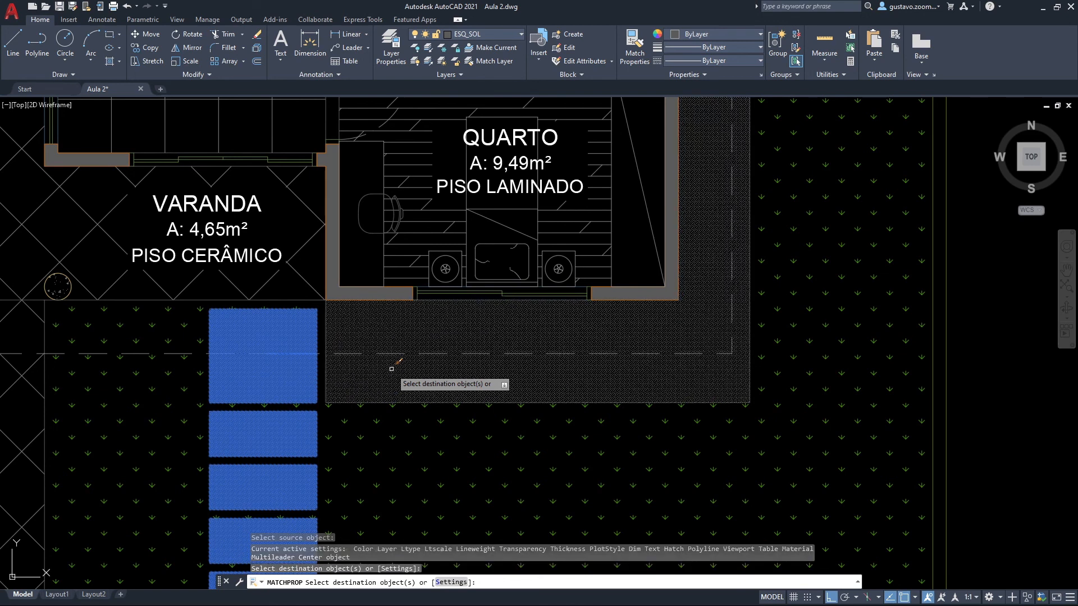
{"action": "key", "text": "Escape"}
Examine the perimeter strip's hatch alongside the entrance path slabs from the laundry down to the front garden.
{"action": "scroll", "coordinate": [391, 369], "scroll_direction": "down", "scroll_amount": 4}
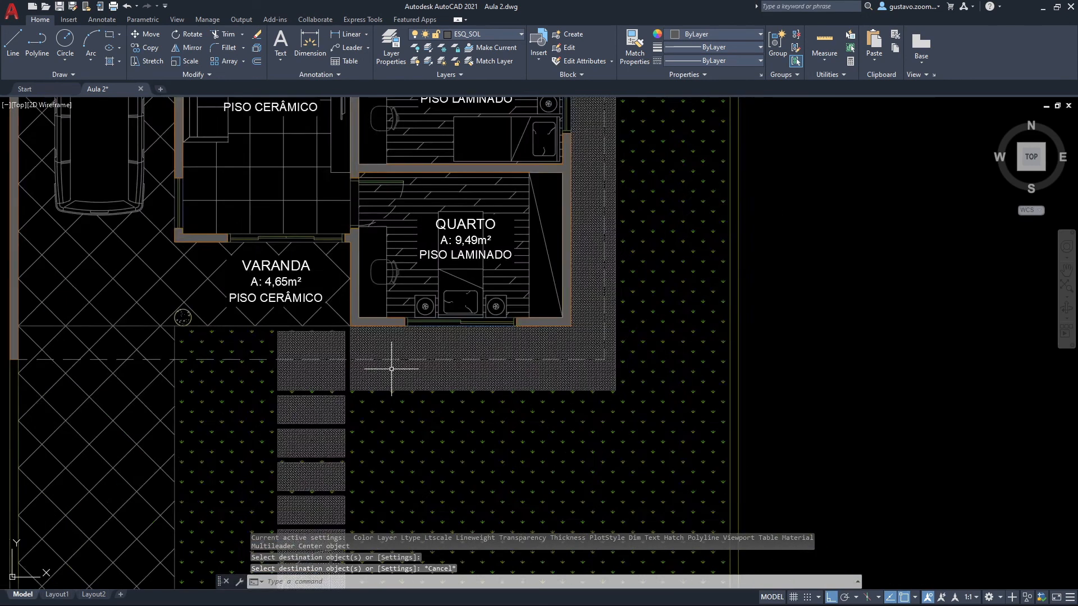
{"action": "scroll", "coordinate": [487, 474], "scroll_direction": "up", "scroll_amount": 2}
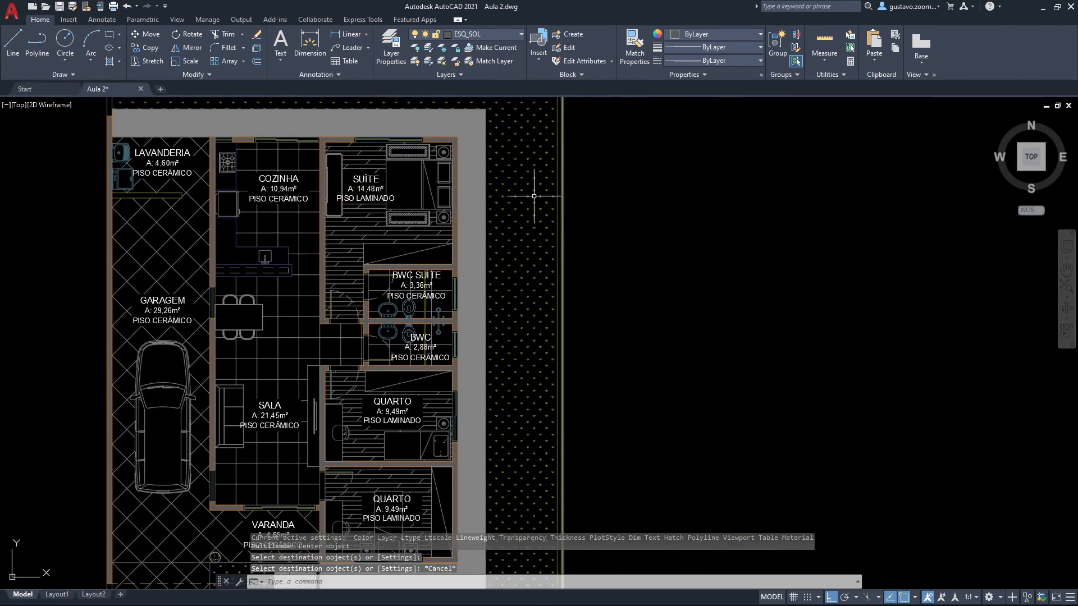
{"action": "middle_click_drag", "start_coordinate": [576, 476], "coordinate": [594, 208]}
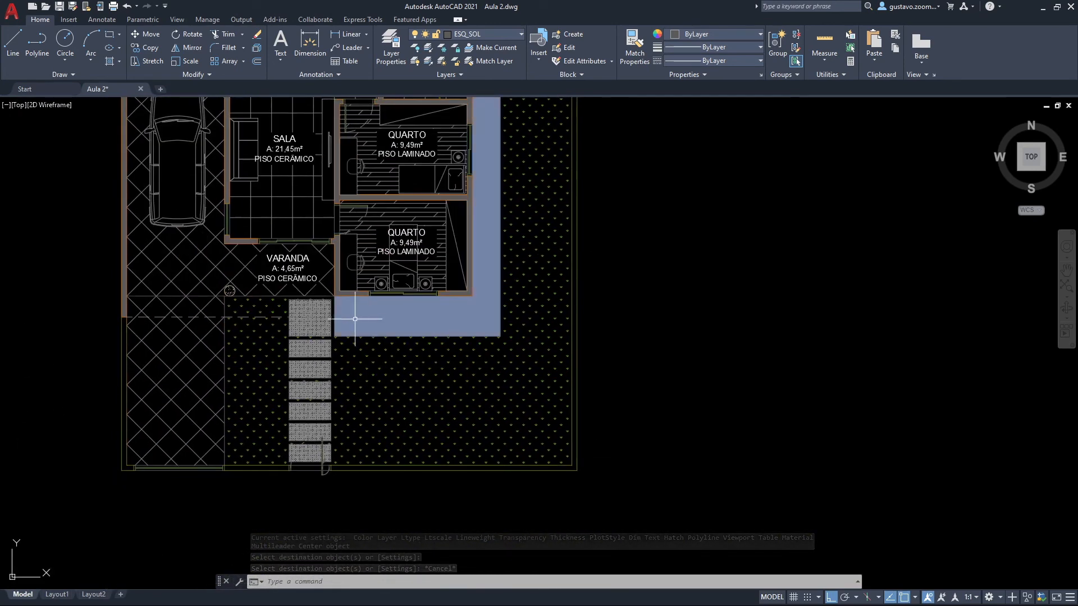
{"action": "scroll", "coordinate": [356, 307], "scroll_direction": "up", "scroll_amount": 6}
{"action": "scroll", "coordinate": [414, 271], "scroll_direction": "down", "scroll_amount": 2}
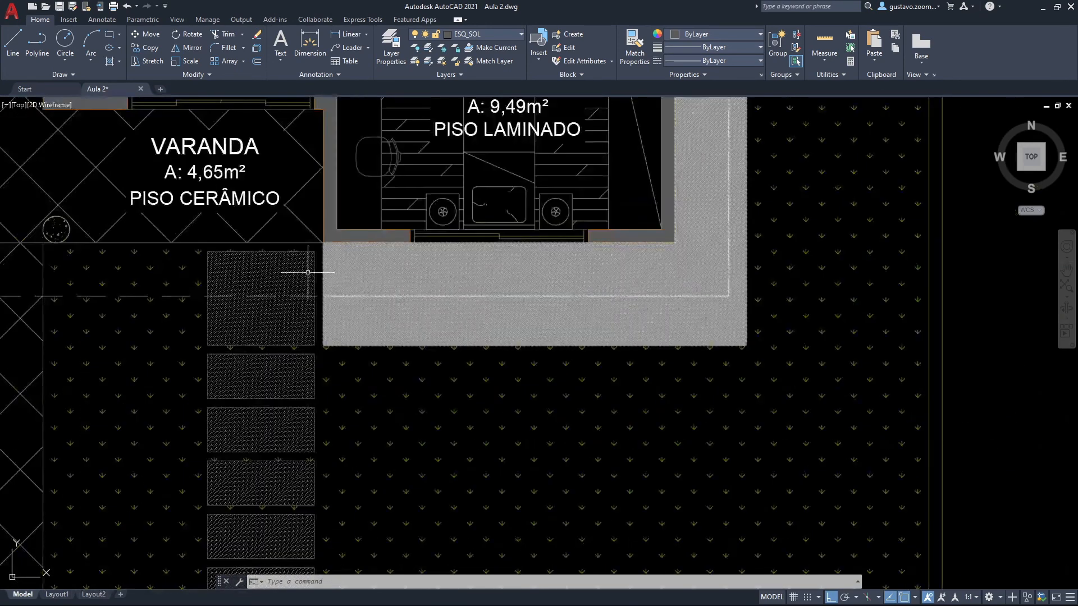
{"action": "middle_click_drag", "start_coordinate": [210, 266], "coordinate": [385, 263]}
{"action": "scroll", "coordinate": [385, 263], "scroll_direction": "down", "scroll_amount": 4}
{"action": "middle_click_drag", "start_coordinate": [461, 245], "coordinate": [403, 366]}
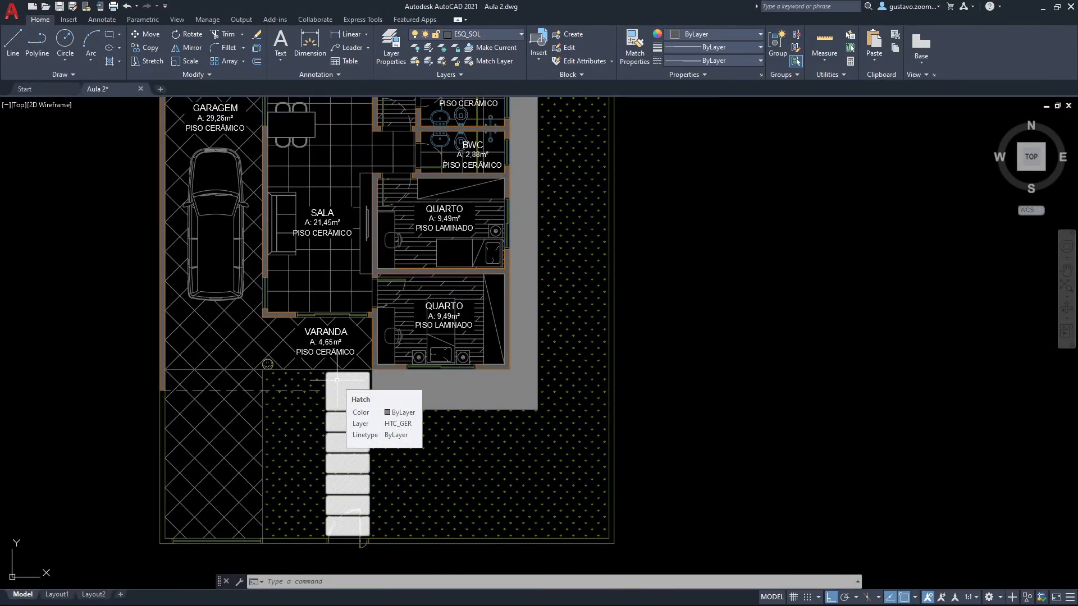
{"action": "middle_click_drag", "start_coordinate": [815, 407], "coordinate": [589, 352]}
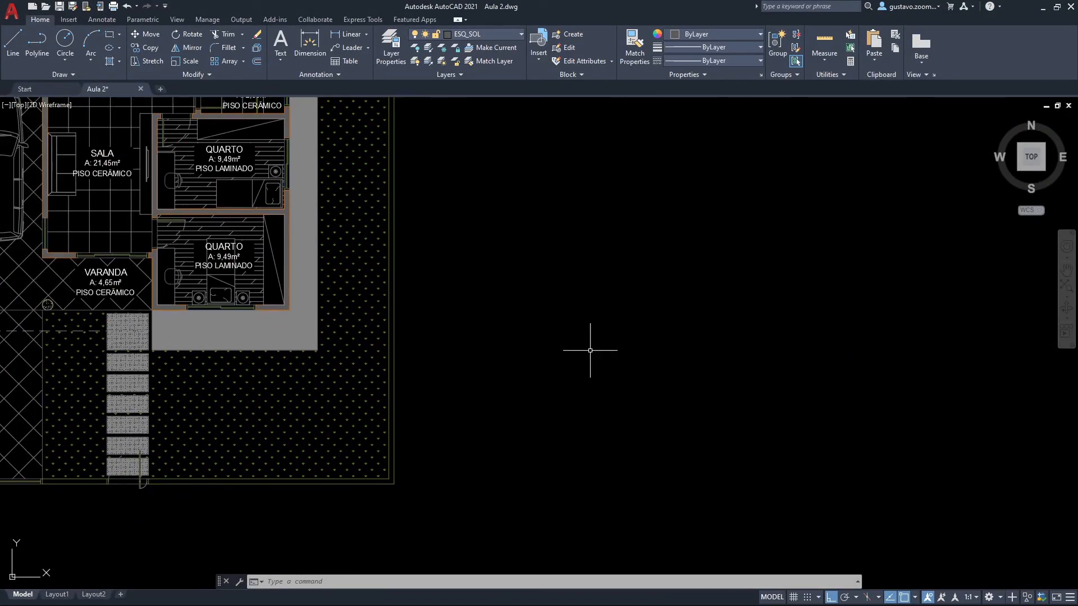
{"action": "middle_click_drag", "start_coordinate": [426, 334], "coordinate": [553, 336]}
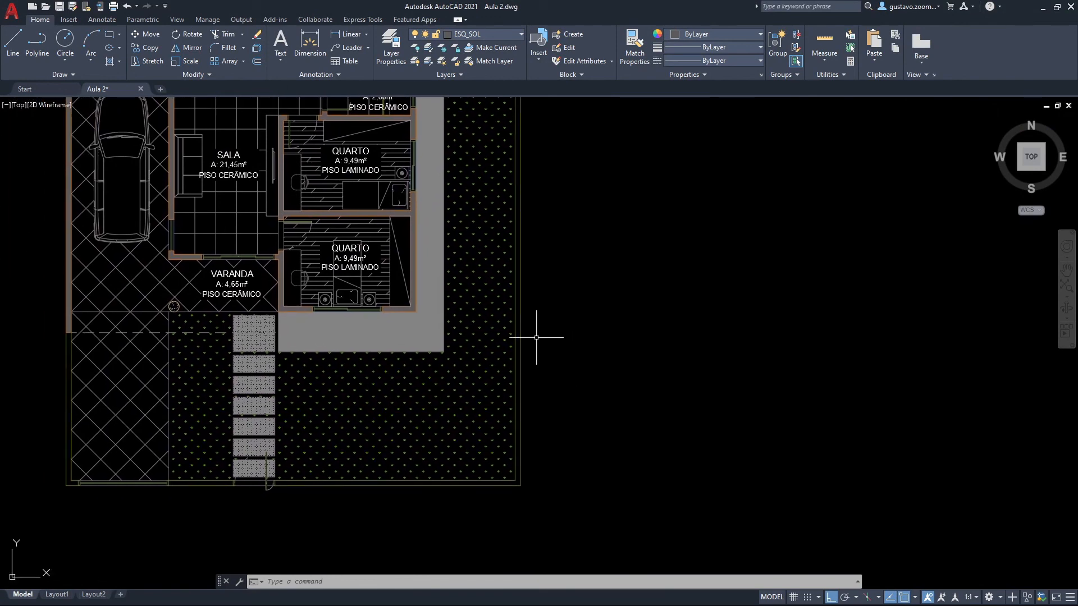
Draw a rectangle in the empty space beside the floor plan, outside the lot's boundary wall.
{"action": "key", "text": "Return"}
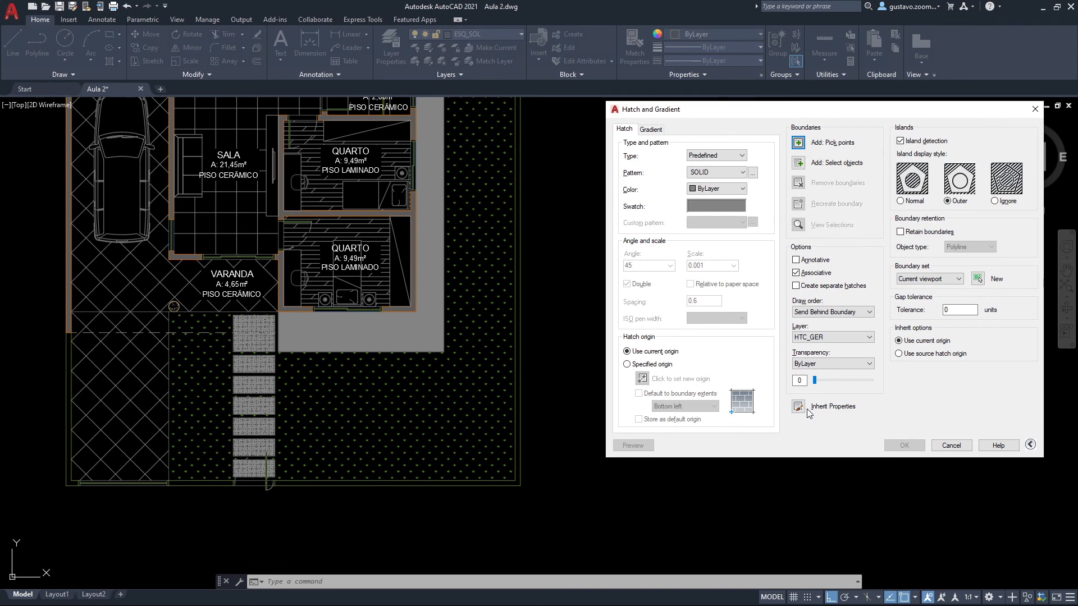
{"action": "left_click", "coordinate": [951, 447]}
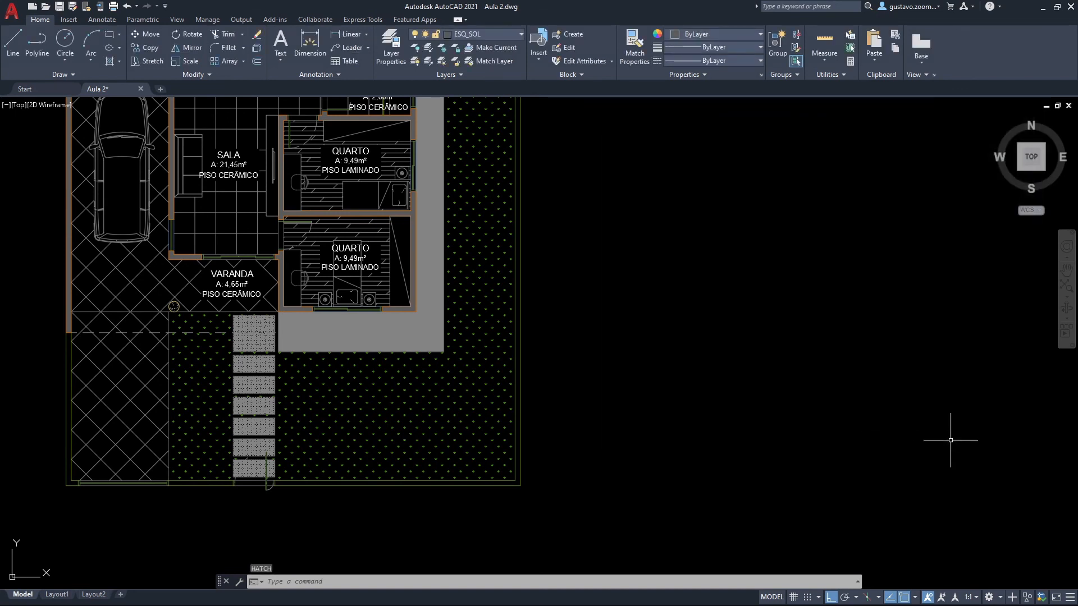
{"action": "middle_click_drag", "start_coordinate": [955, 440], "coordinate": [923, 483]}
{"action": "type", "text": "rec"}
{"action": "key", "text": "Return"}
{"action": "left_click", "coordinate": [544, 220]}
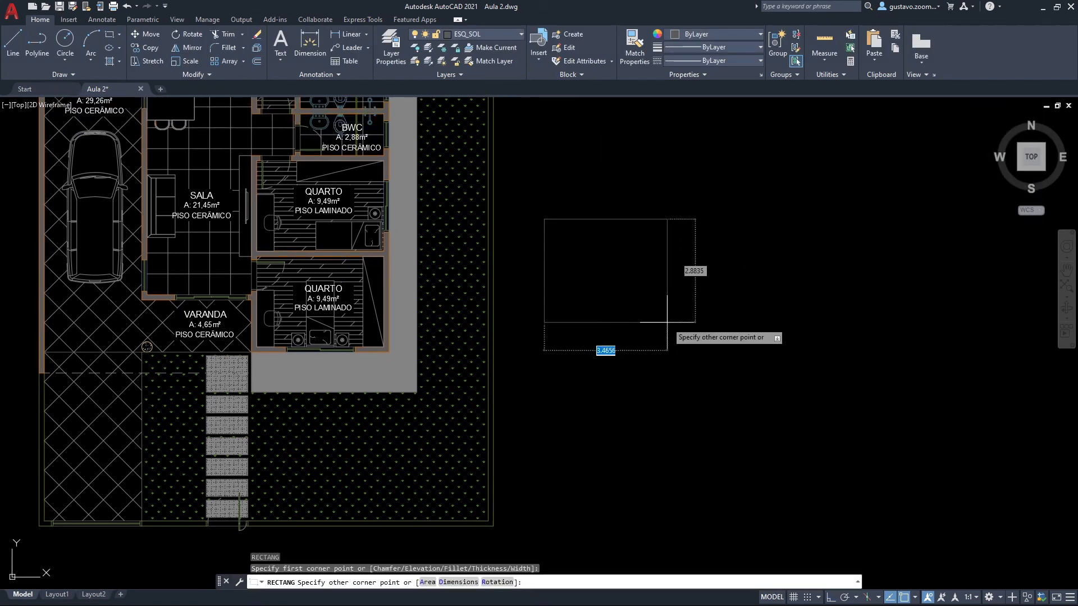
{"action": "left_click", "coordinate": [687, 343]}
Draw a second rectangle in the empty space directly below the first one, beside the floor plan.
{"action": "middle_click_drag", "start_coordinate": [694, 454], "coordinate": [673, 373]}
{"action": "key", "text": "Return"}
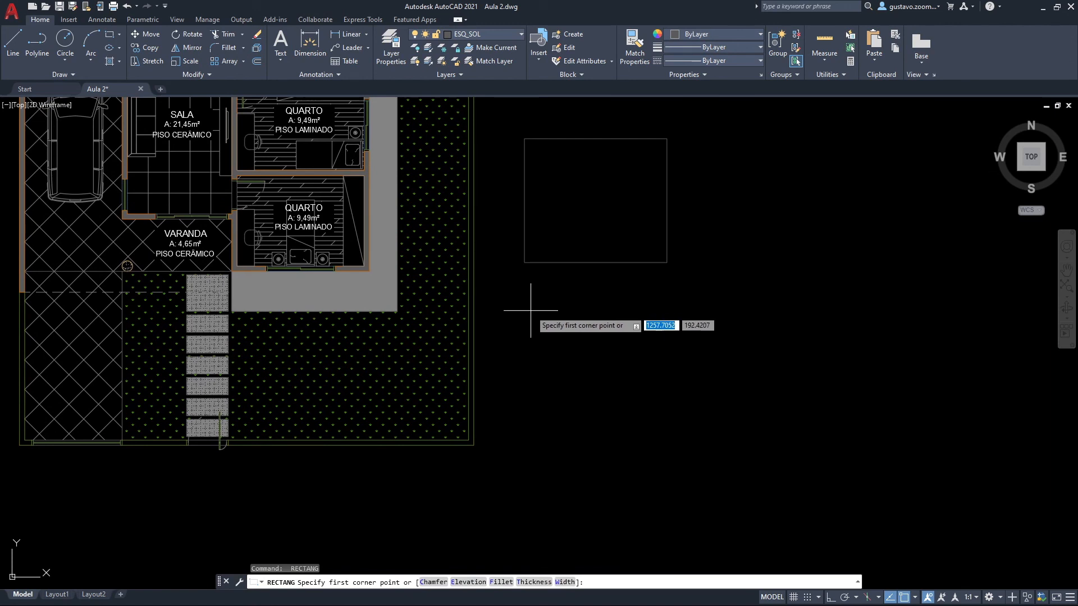
{"action": "left_click", "coordinate": [526, 303]}
{"action": "left_click", "coordinate": [676, 450]}
{"action": "key", "text": "Escape"}
{"action": "middle_click_drag", "start_coordinate": [583, 327], "coordinate": [630, 396]}
{"action": "middle_click_drag", "start_coordinate": [463, 274], "coordinate": [494, 335]}
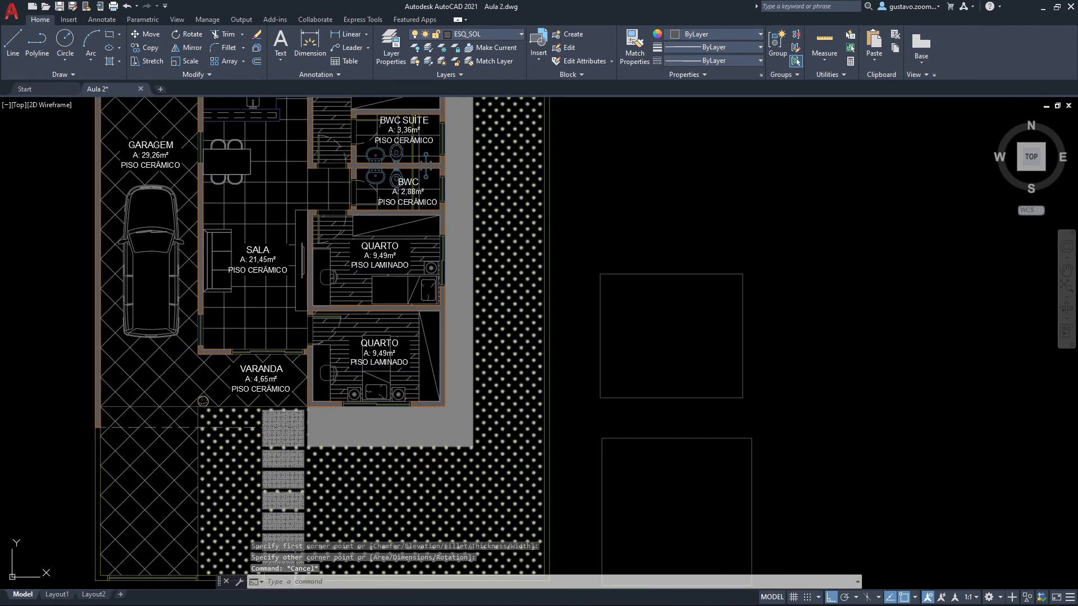
Hatch the upper rectangle beside the plan with the properties inherited from the perimeter strip's DOTS hatch.
{"action": "type", "text": "h"}
{"action": "key", "text": "Return"}
{"action": "left_click", "coordinate": [798, 409]}
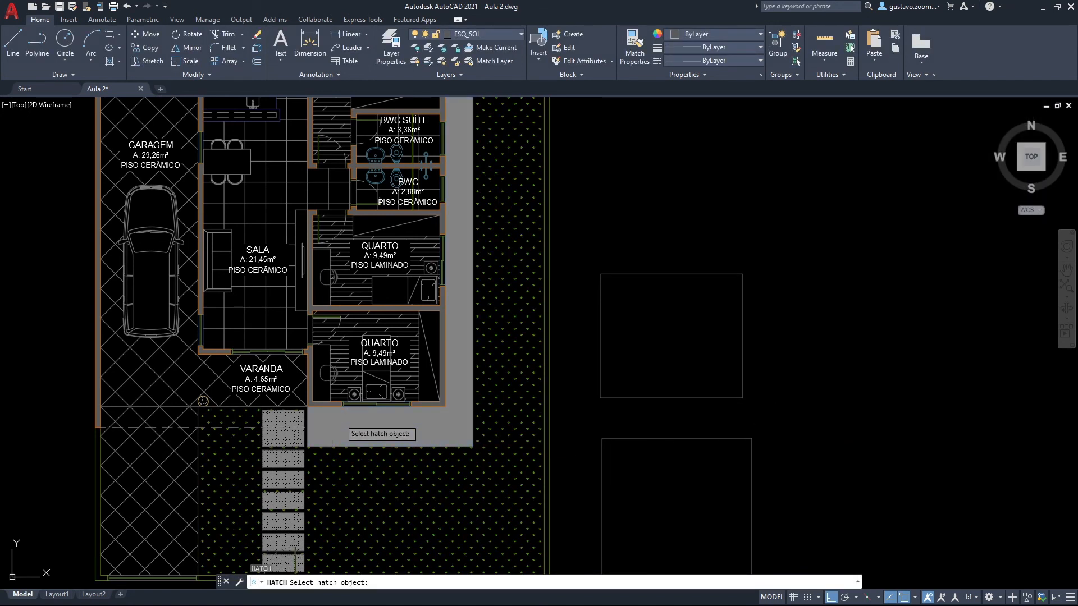
{"action": "left_click", "coordinate": [341, 425]}
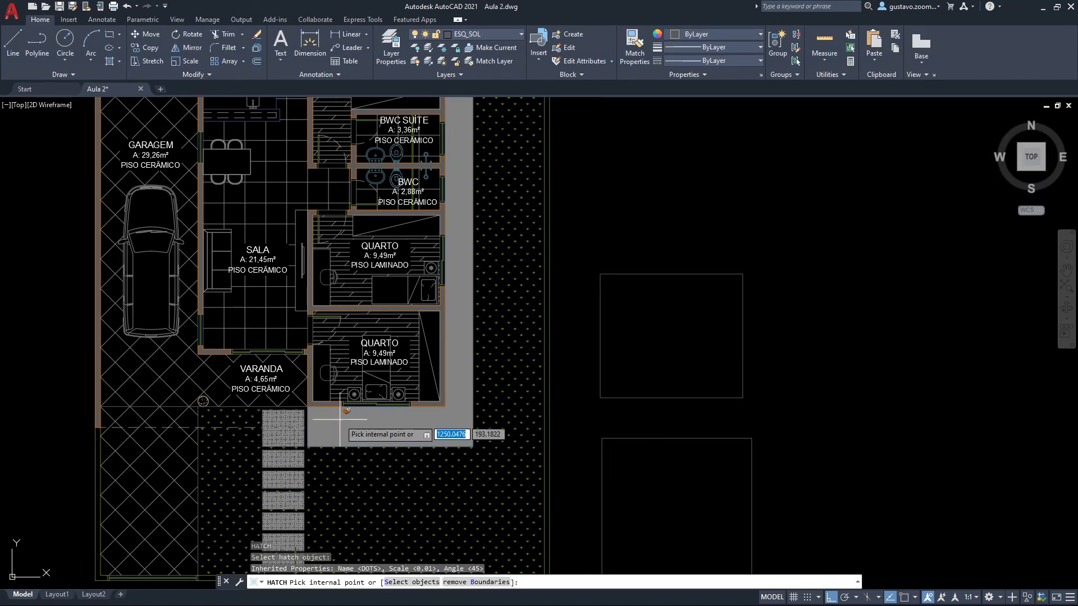
{"action": "left_click", "coordinate": [681, 341]}
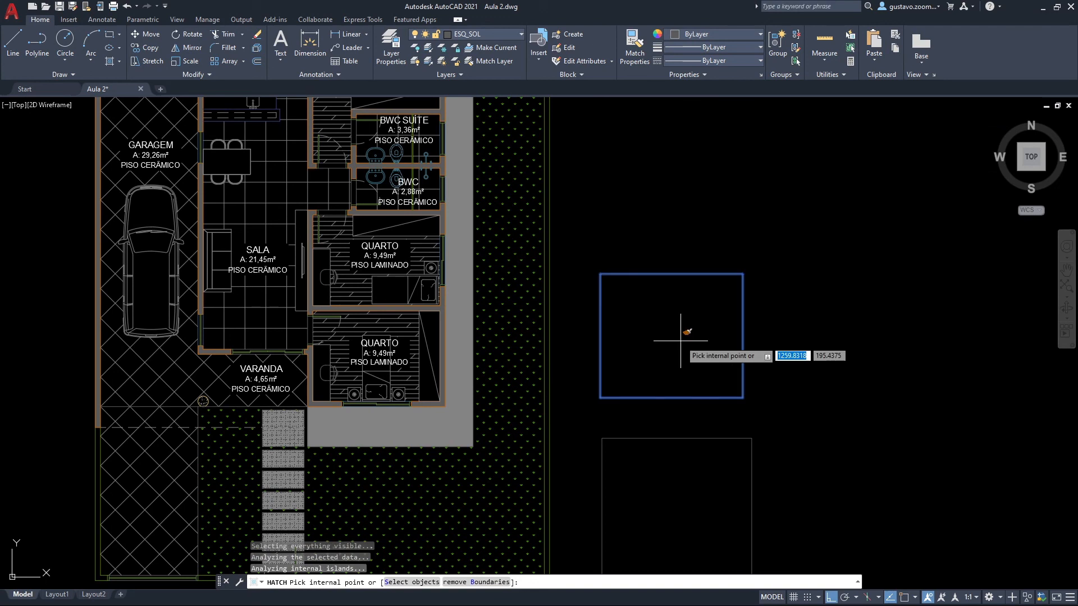
{"action": "key", "text": "Return"}
{"action": "key", "text": "Return"}
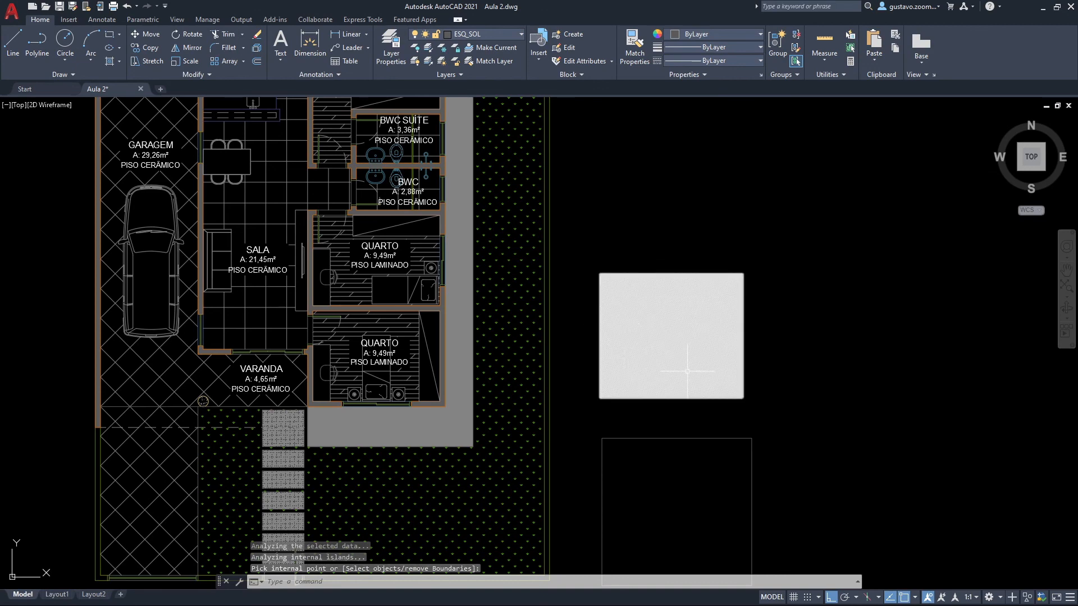
Match the properties of the garden's grass hatch onto the hatch inside the upper rectangle.
{"action": "scroll", "coordinate": [634, 394], "scroll_direction": "up", "scroll_amount": 2}
{"action": "scroll", "coordinate": [608, 379], "scroll_direction": "up", "scroll_amount": 2}
{"action": "middle_click_drag", "start_coordinate": [640, 347], "coordinate": [462, 459]}
{"action": "type", "text": "a"}
{"action": "key", "text": "Return"}
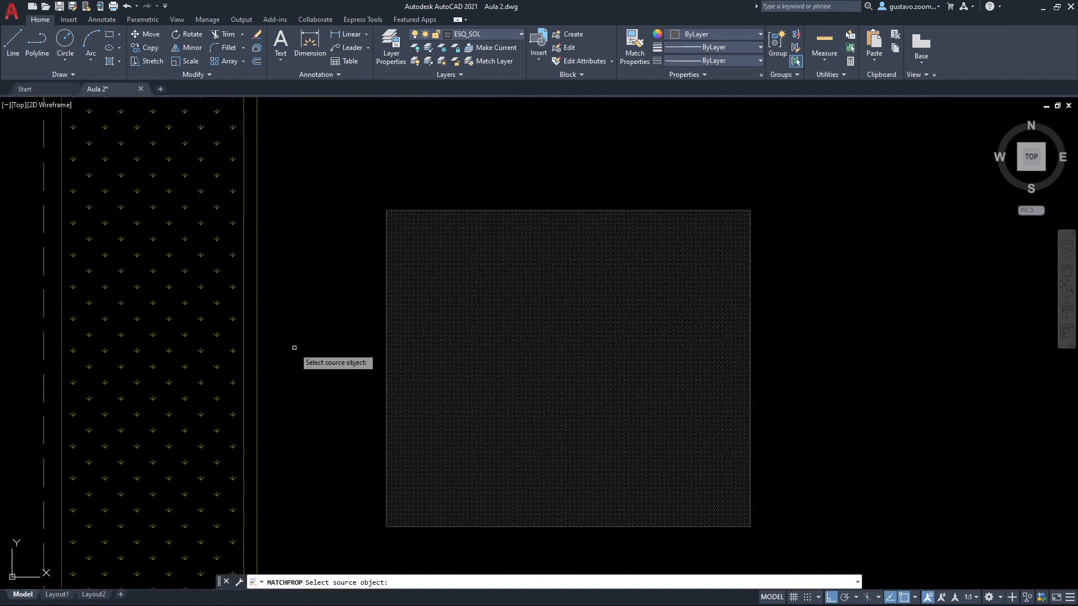
{"action": "left_click", "coordinate": [186, 304]}
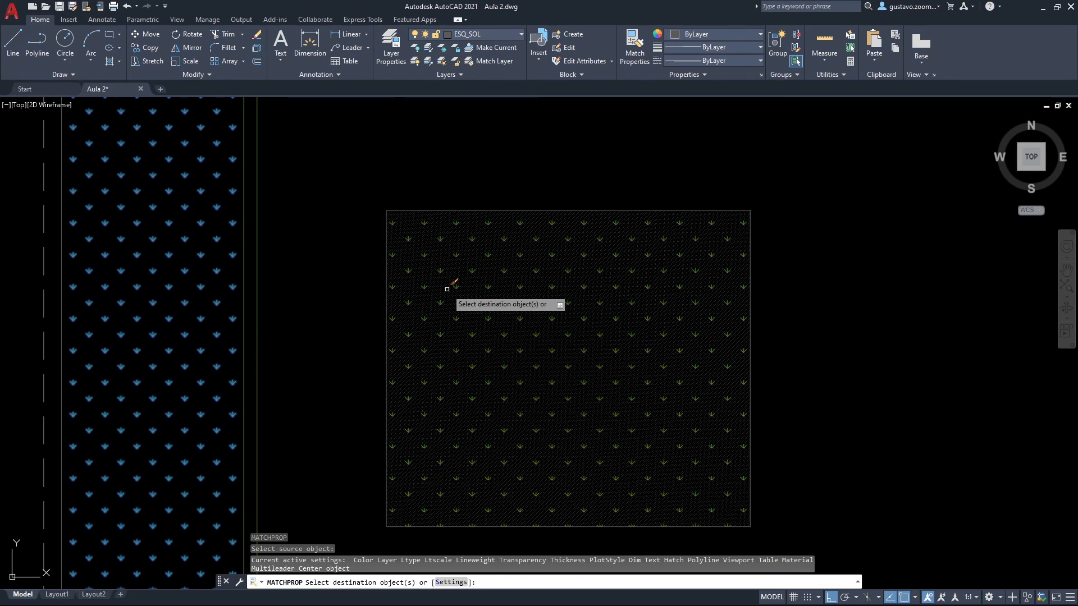
{"action": "left_click", "coordinate": [466, 266]}
{"action": "key", "text": "Escape"}
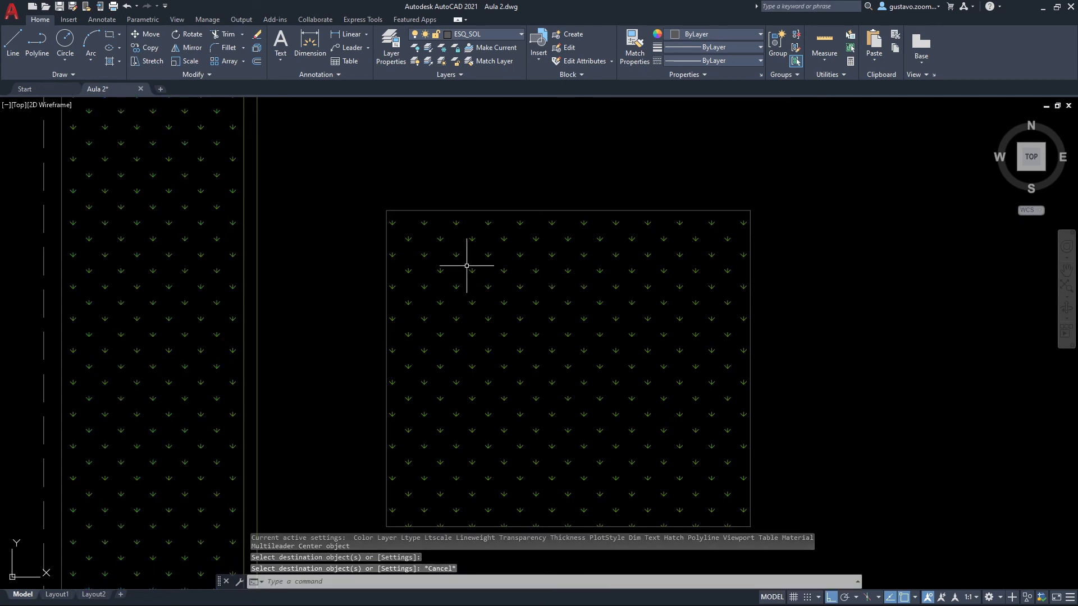
Delete both rectangles beside the floor plan together with the hatch inside the upper one.
{"action": "scroll", "coordinate": [467, 266], "scroll_direction": "down", "scroll_amount": 5}
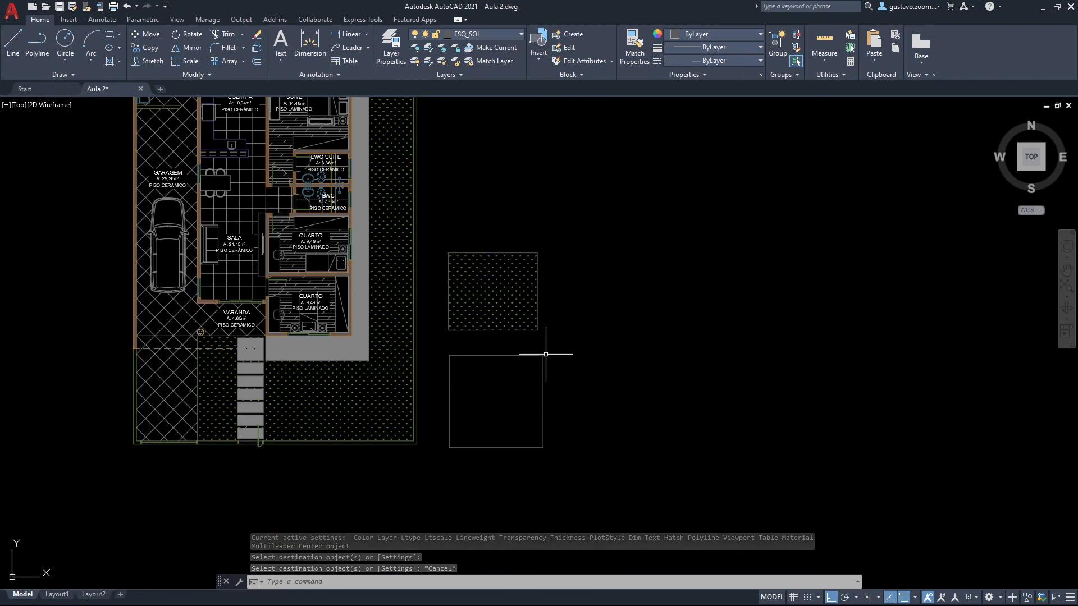
{"action": "left_click", "coordinate": [595, 405]}
{"action": "left_click", "coordinate": [491, 242]}
{"action": "mouse_move", "coordinate": [522, 214]}
{"action": "middle_mouse_down"}
{"action": "mouse_move", "coordinate": [558, 356]}
{"action": "mouse_move", "coordinate": [556, 332]}
{"action": "mouse_move", "coordinate": [591, 317]}
{"action": "middle_mouse_up"}
{"action": "key", "text": "Delete"}
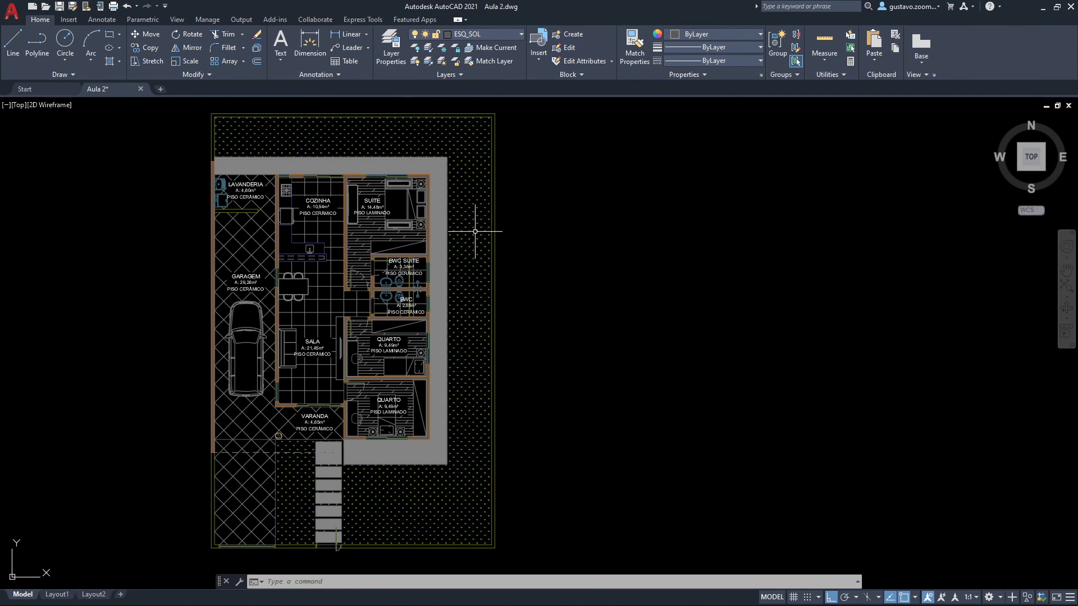
Move the garden's grass hatch out of the lot into the empty space east of the floor plan.
{"action": "middle_click_drag", "start_coordinate": [471, 207], "coordinate": [558, 258]}
{"action": "scroll", "coordinate": [556, 211], "scroll_direction": "up", "scroll_amount": 2}
{"action": "middle_click_drag", "start_coordinate": [557, 210], "coordinate": [550, 250]}
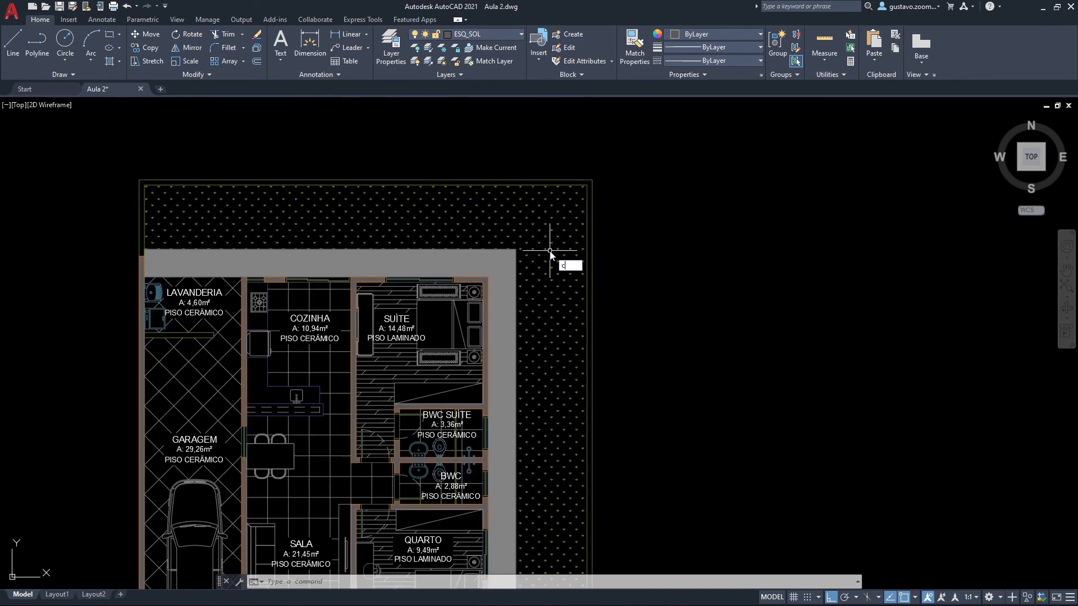
{"action": "key", "text": "Escape"}
{"action": "type", "text": "m"}
{"action": "key", "text": "Return"}
{"action": "left_click", "coordinate": [553, 228]}
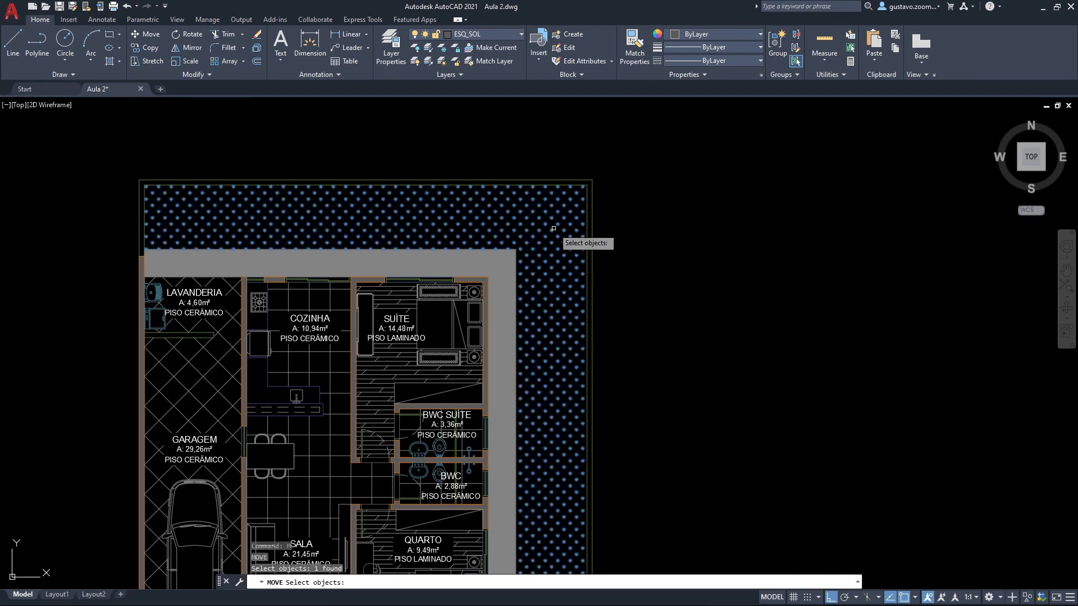
{"action": "key", "text": "Return"}
{"action": "left_click", "coordinate": [542, 239]}
{"action": "middle_click_drag", "start_coordinate": [802, 261], "coordinate": [381, 284]}
{"action": "left_click", "coordinate": [680, 284]}
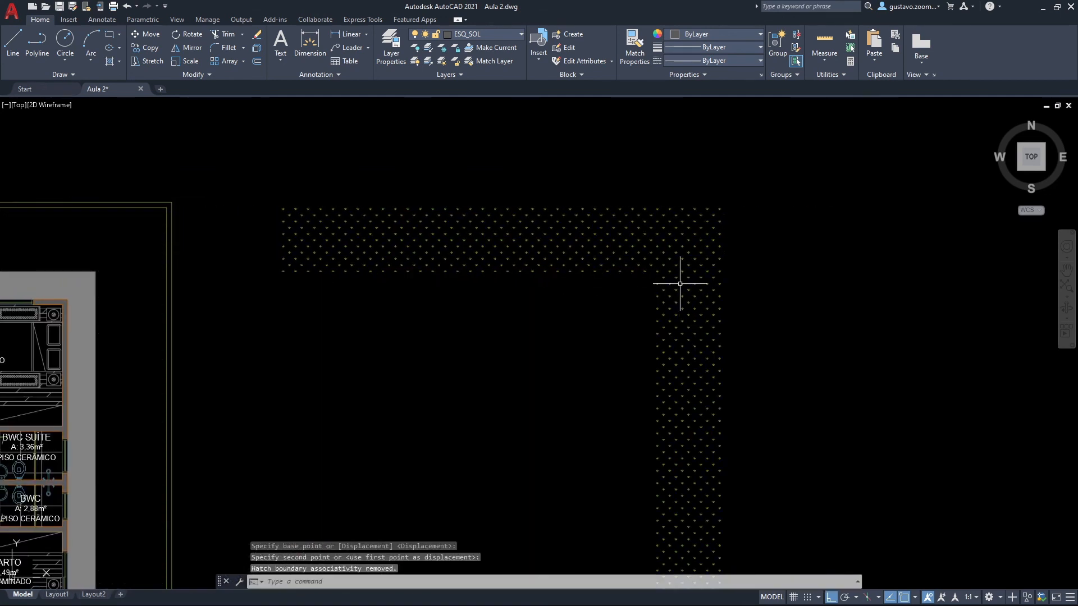
Move the displaced grass hatch back over the garden area inside the lot's boundary wall, placing it by eye.
{"action": "scroll", "coordinate": [260, 217], "scroll_direction": "down", "scroll_amount": 2}
{"action": "middle_click_drag", "start_coordinate": [339, 243], "coordinate": [597, 219]}
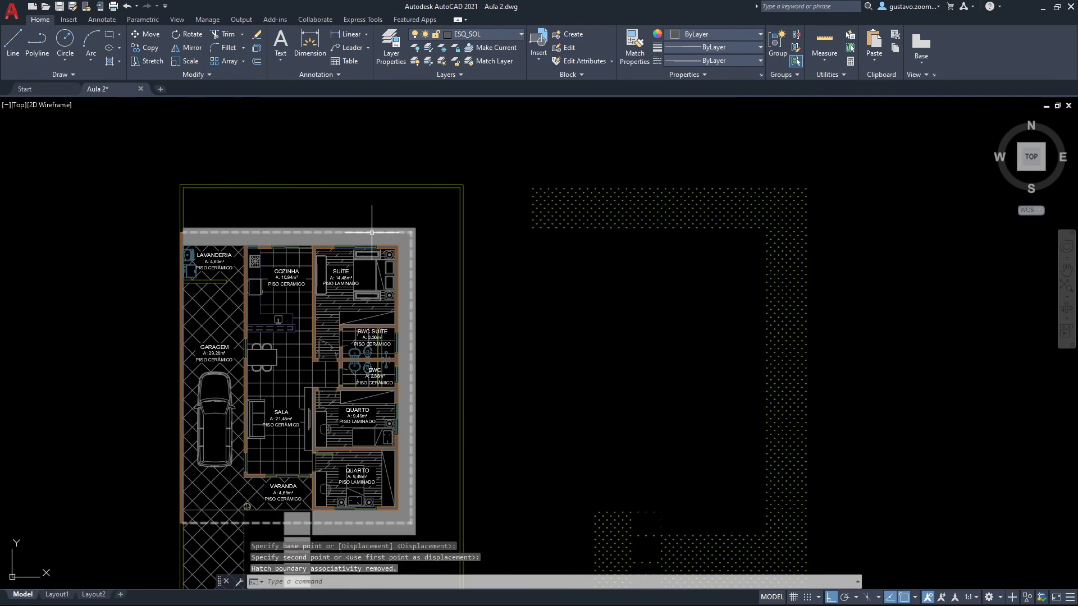
{"action": "type", "text": "m"}
{"action": "key", "text": "Return"}
{"action": "left_click", "coordinate": [596, 223]}
{"action": "left_click", "coordinate": [593, 225]}
{"action": "key", "text": "Return"}
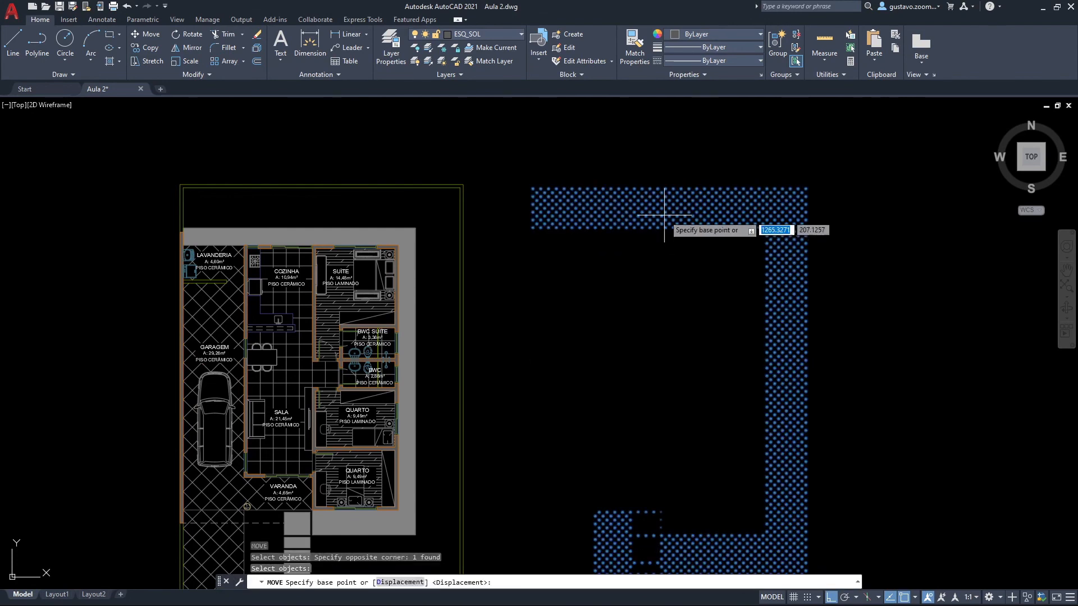
{"action": "left_click", "coordinate": [664, 215]}
{"action": "left_click", "coordinate": [315, 200]}
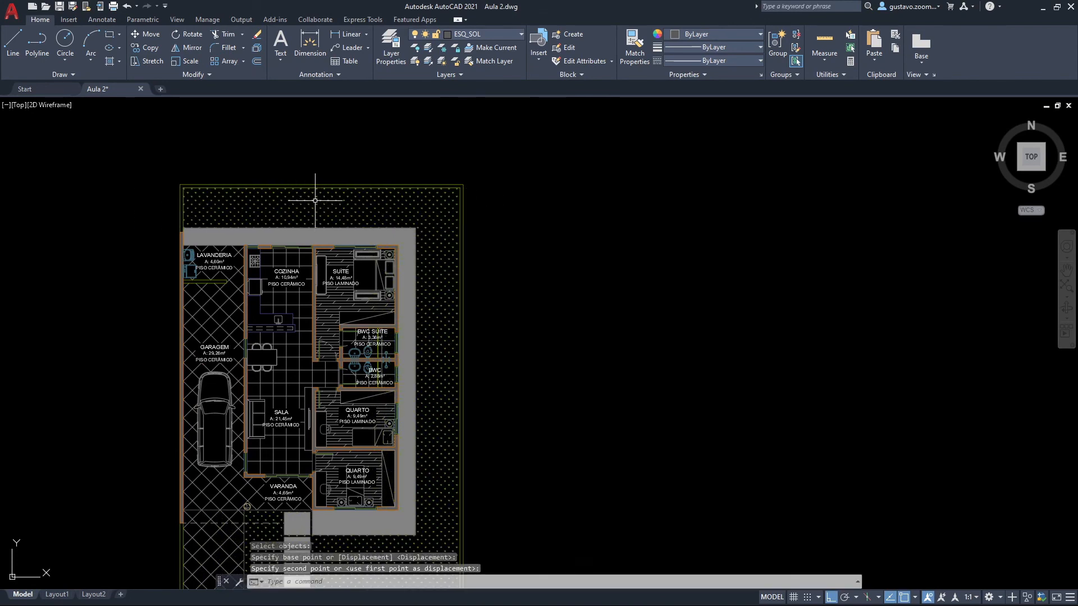
{"action": "key", "text": "Escape"}
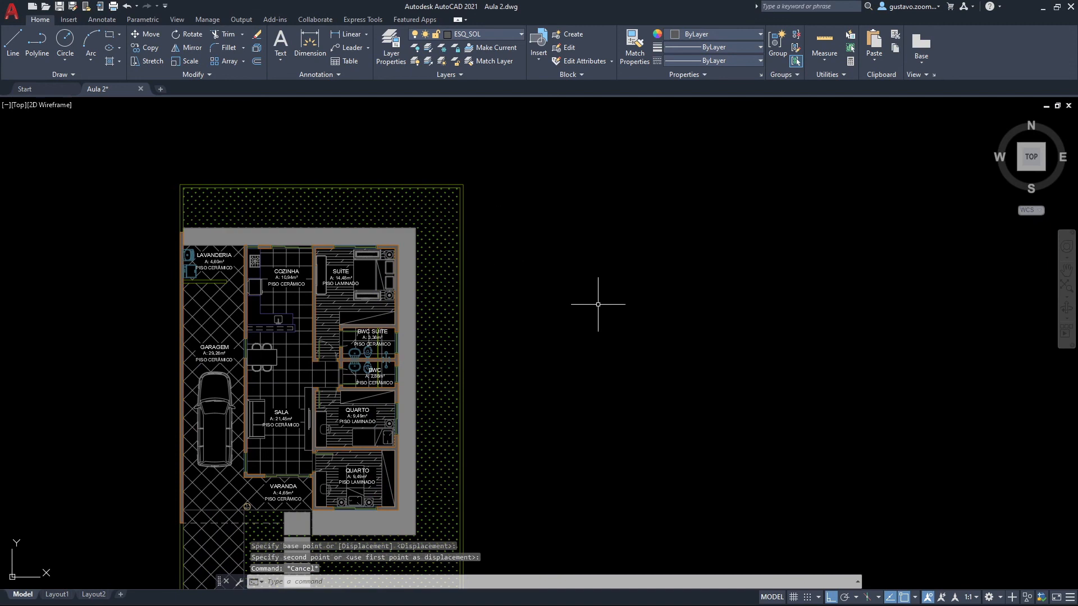
Undo the last two moves of the grass hatch.
{"action": "key", "text": "ctrl+z"}
{"action": "key", "text": "ctrl+z"}
{"action": "key", "text": "ctrl+z"}
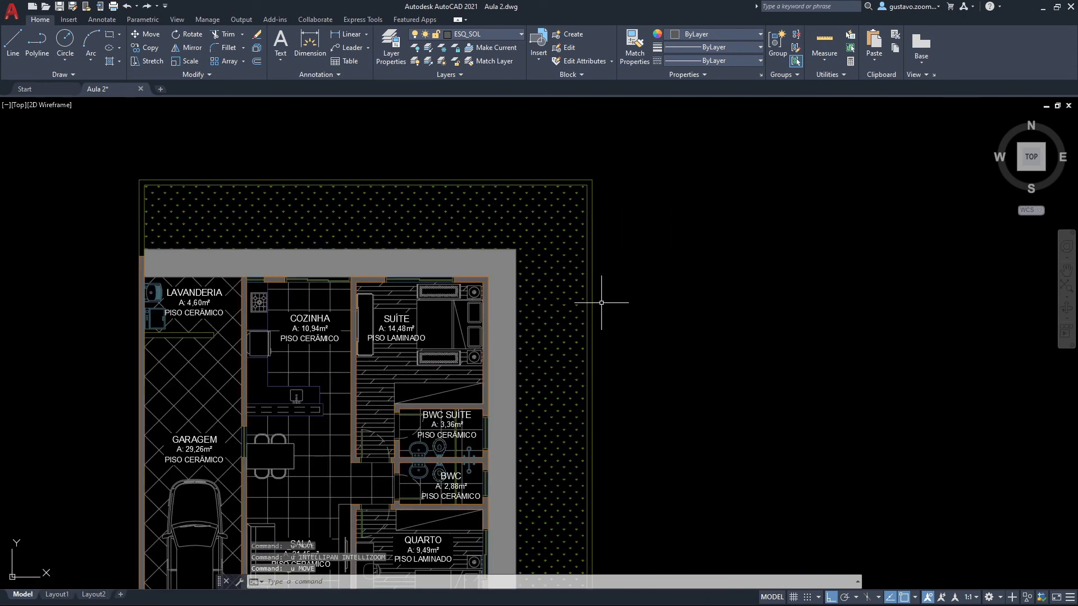
Move the grass hatch out of the garden again, to a freely picked point east of the boundary wall.
{"action": "scroll", "coordinate": [577, 189], "scroll_direction": "up", "scroll_amount": 3}
{"action": "scroll", "coordinate": [577, 192], "scroll_direction": "down", "scroll_amount": 3}
{"action": "type", "text": "m"}
{"action": "key", "text": "Return"}
{"action": "left_click", "coordinate": [554, 238]}
{"action": "key", "text": "Return"}
{"action": "left_click", "coordinate": [553, 238]}
{"action": "mouse_move", "coordinate": [759, 236]}
{"action": "middle_mouse_down"}
{"action": "mouse_move", "coordinate": [544, 262]}
{"action": "mouse_move", "coordinate": [361, 267]}
{"action": "middle_mouse_up"}
{"action": "left_click", "coordinate": [741, 281]}
{"action": "key", "text": "Escape"}
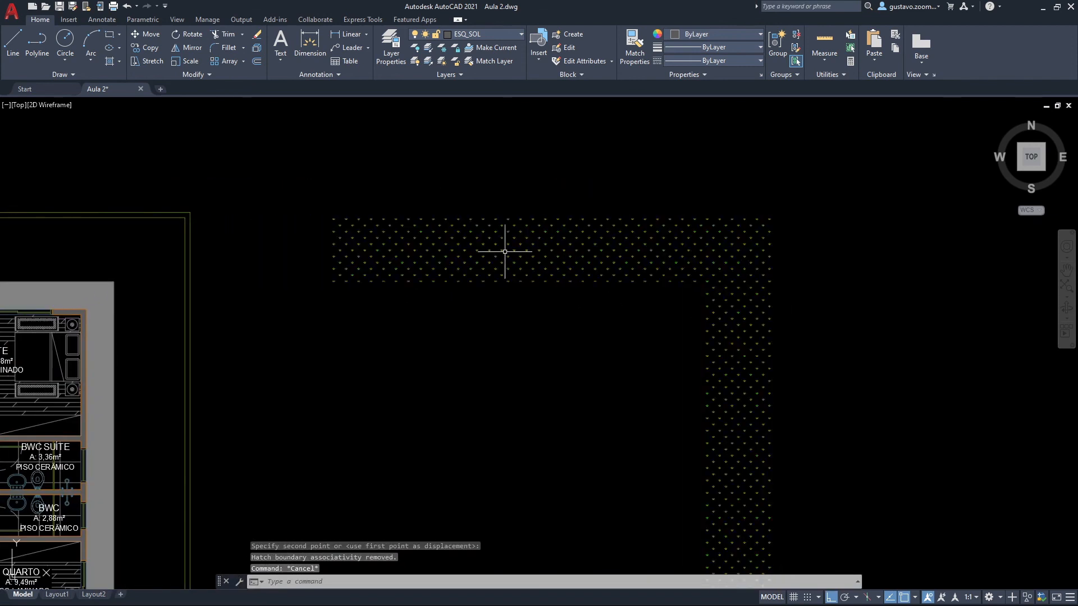
{"action": "scroll", "coordinate": [425, 239], "scroll_direction": "up", "scroll_amount": 4}
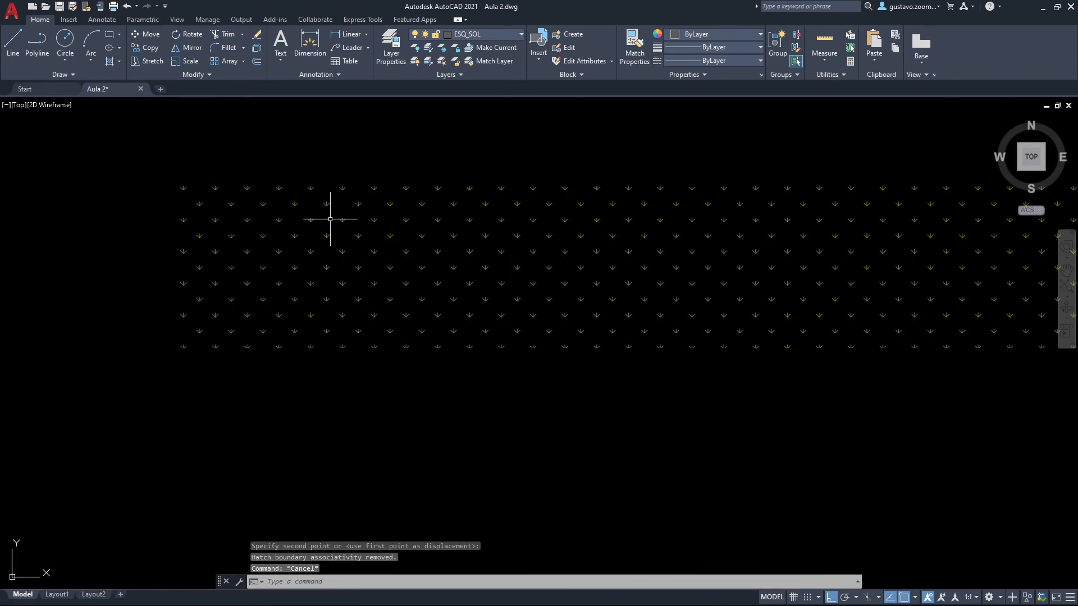
{"action": "type", "text": "i"}
{"action": "key", "text": "Return"}
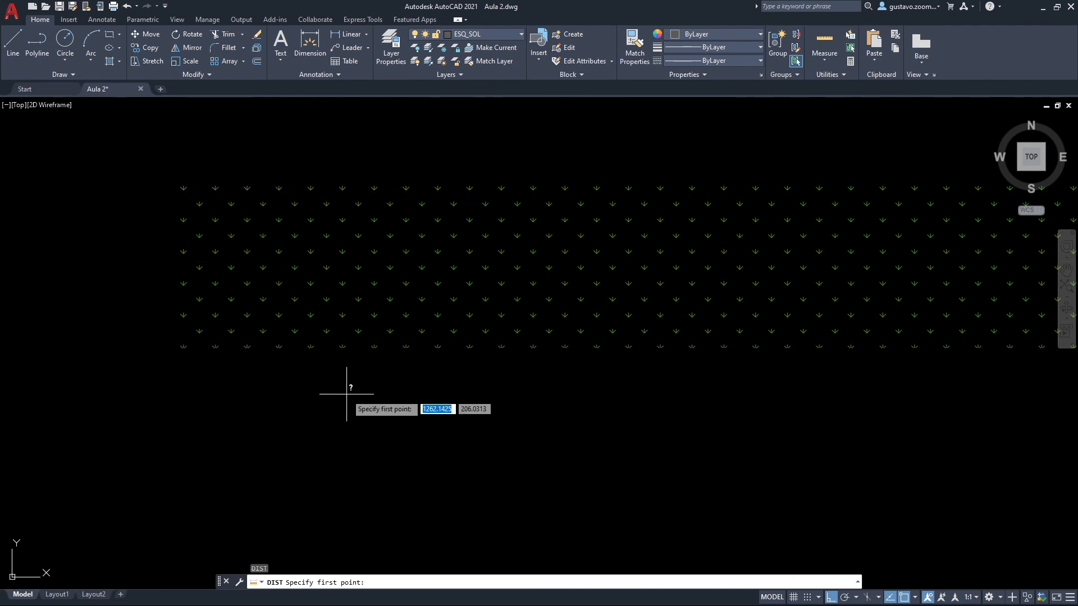
{"action": "key", "text": "Escape"}
Move the displaced grass hatch back west onto the lot along the horizontal axis, placing it freehand.
{"action": "middle_click_drag", "start_coordinate": [164, 258], "coordinate": [407, 260]}
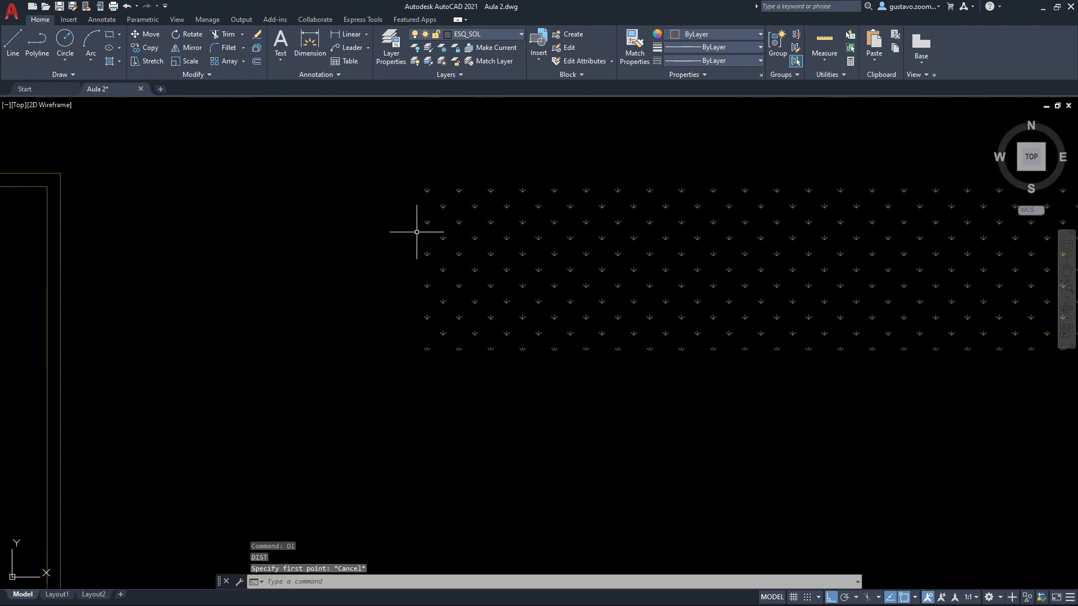
{"action": "type", "text": "m"}
{"action": "key", "text": "Return"}
{"action": "left_click", "coordinate": [598, 303]}
{"action": "left_click", "coordinate": [497, 272]}
{"action": "key", "text": "Return"}
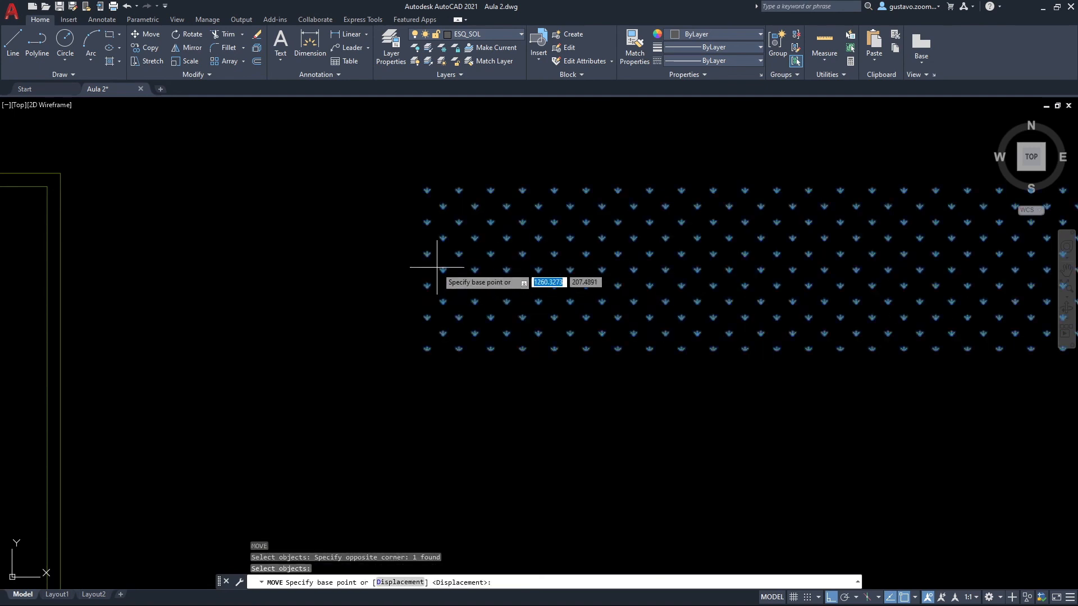
{"action": "left_click", "coordinate": [424, 253]}
{"action": "middle_click_drag", "start_coordinate": [69, 260], "coordinate": [663, 271]}
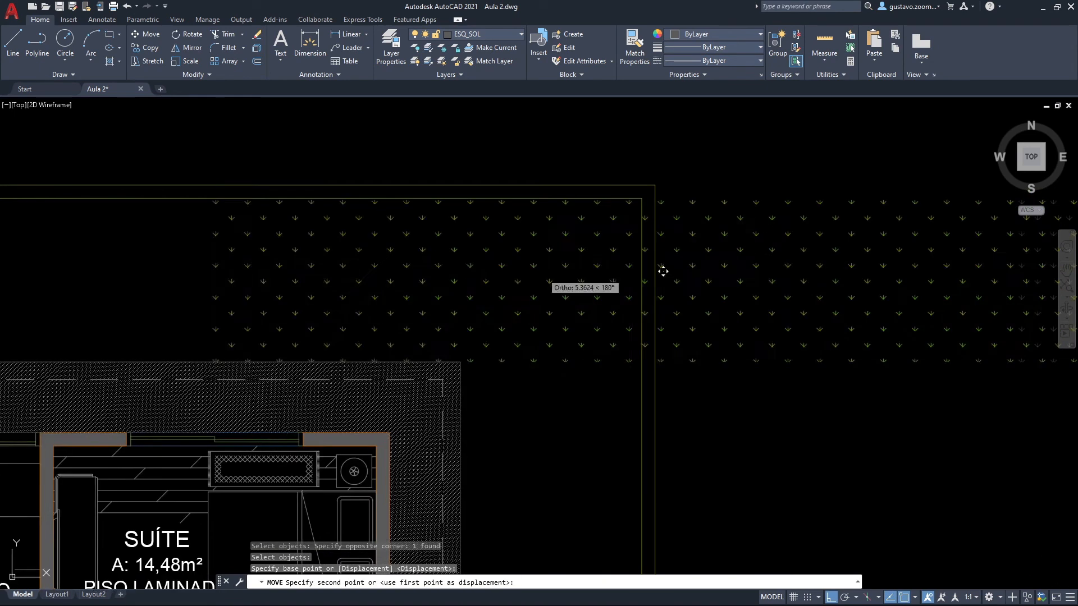
{"action": "key", "text": "Escape"}
{"action": "left_click", "coordinate": [142, 251]}
{"action": "key", "text": "Escape"}
{"action": "key", "text": "Escape"}
Examine how the returned grass hatch fits between the boundary wall and the perimeter strip around the house.
{"action": "scroll", "coordinate": [147, 247], "scroll_direction": "down", "scroll_amount": 2}
{"action": "scroll", "coordinate": [589, 278], "scroll_direction": "up", "scroll_amount": 2}
{"action": "scroll", "coordinate": [412, 243], "scroll_direction": "down", "scroll_amount": 1}
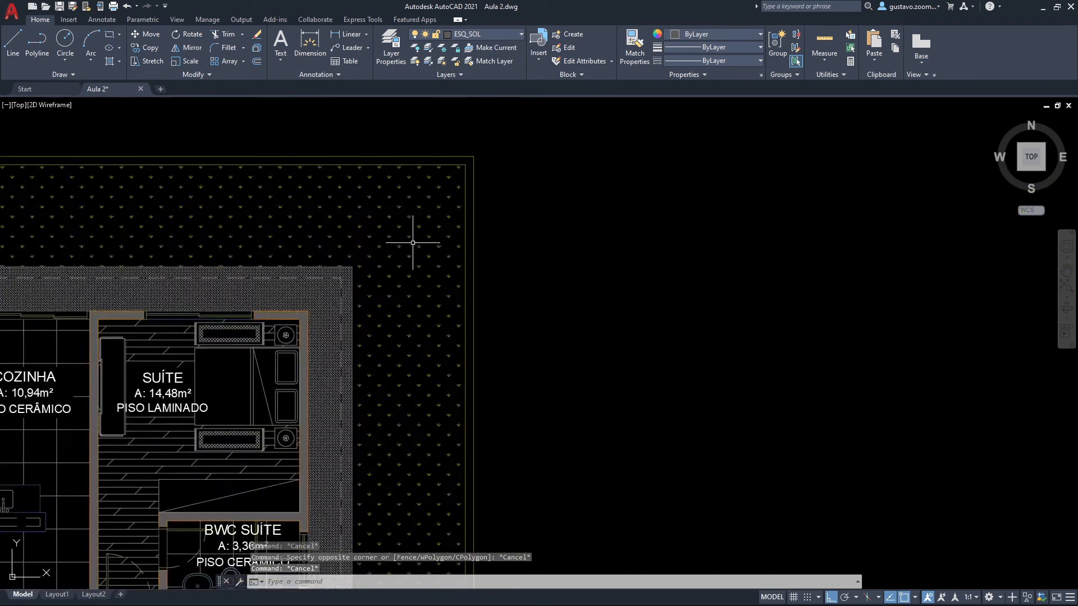
{"action": "scroll", "coordinate": [413, 242], "scroll_direction": "down", "scroll_amount": 4}
{"action": "middle_click_drag", "start_coordinate": [433, 561], "coordinate": [421, 360]}
{"action": "middle_click_drag", "start_coordinate": [459, 243], "coordinate": [533, 320]}
{"action": "middle_click_drag", "start_coordinate": [487, 239], "coordinate": [476, 295]}
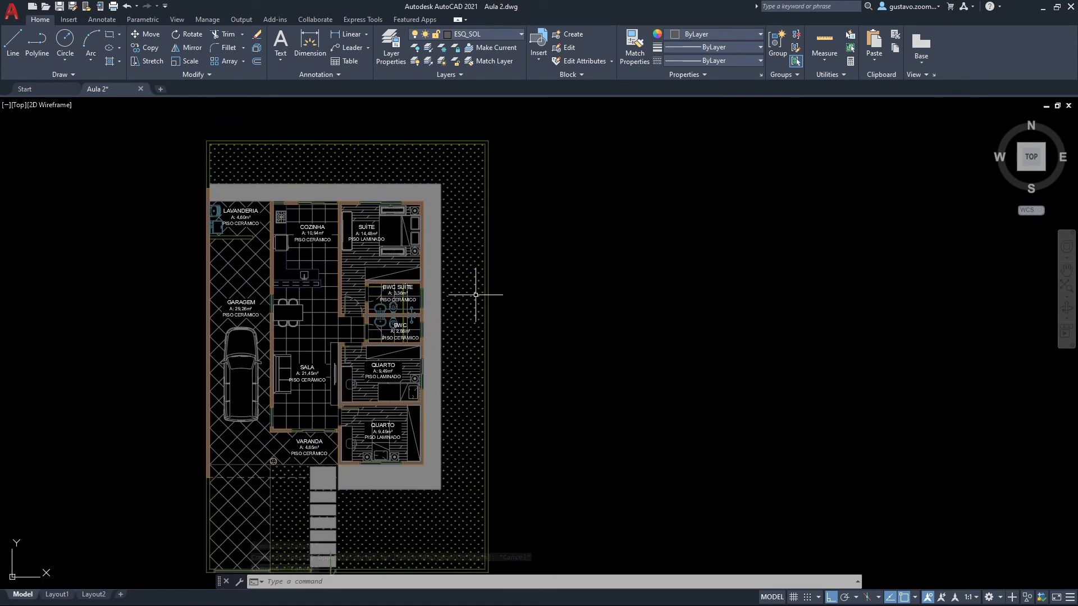
Undo the grass hatch's return to the lot and its preceding move away from the garden.
{"action": "scroll", "coordinate": [480, 274], "scroll_direction": "up", "scroll_amount": 9}
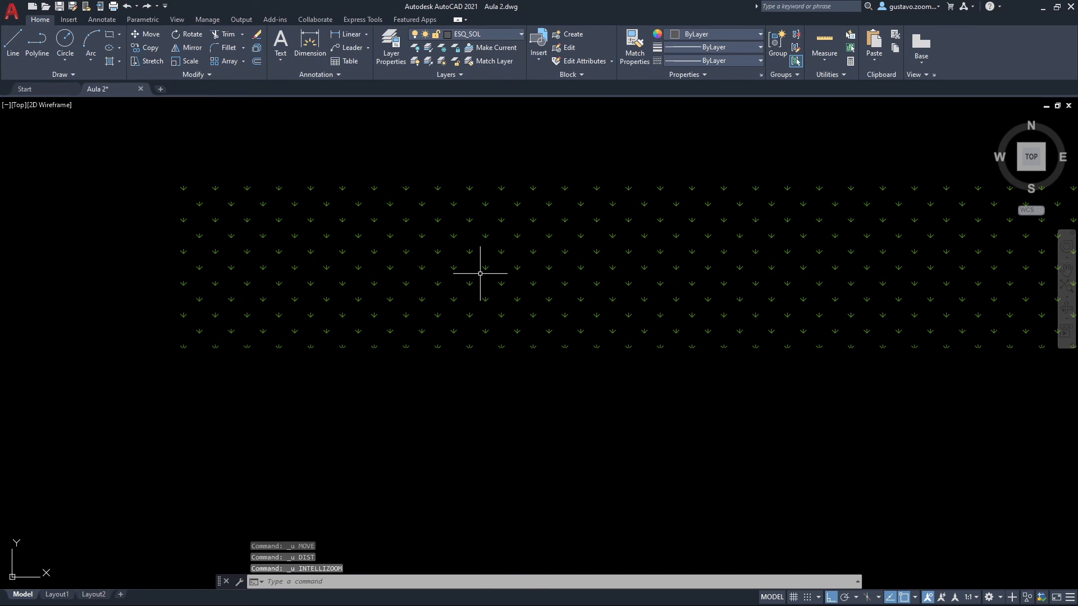
{"action": "scroll", "coordinate": [481, 228], "scroll_direction": "down", "scroll_amount": 6}
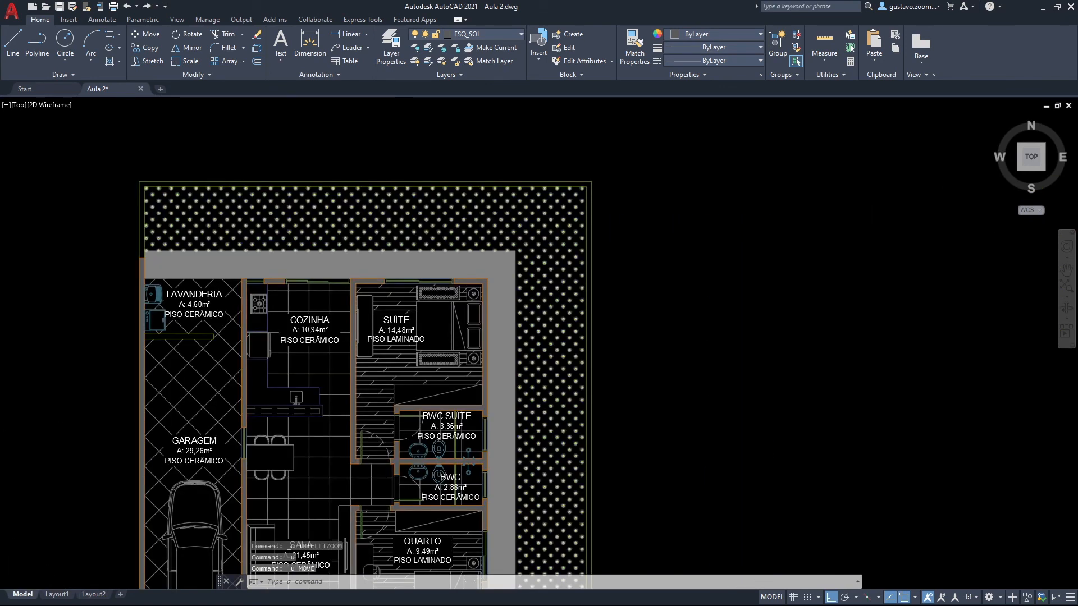
{"action": "scroll", "coordinate": [494, 229], "scroll_direction": "down", "scroll_amount": 4}
{"action": "scroll", "coordinate": [493, 257], "scroll_direction": "up", "scroll_amount": 2}
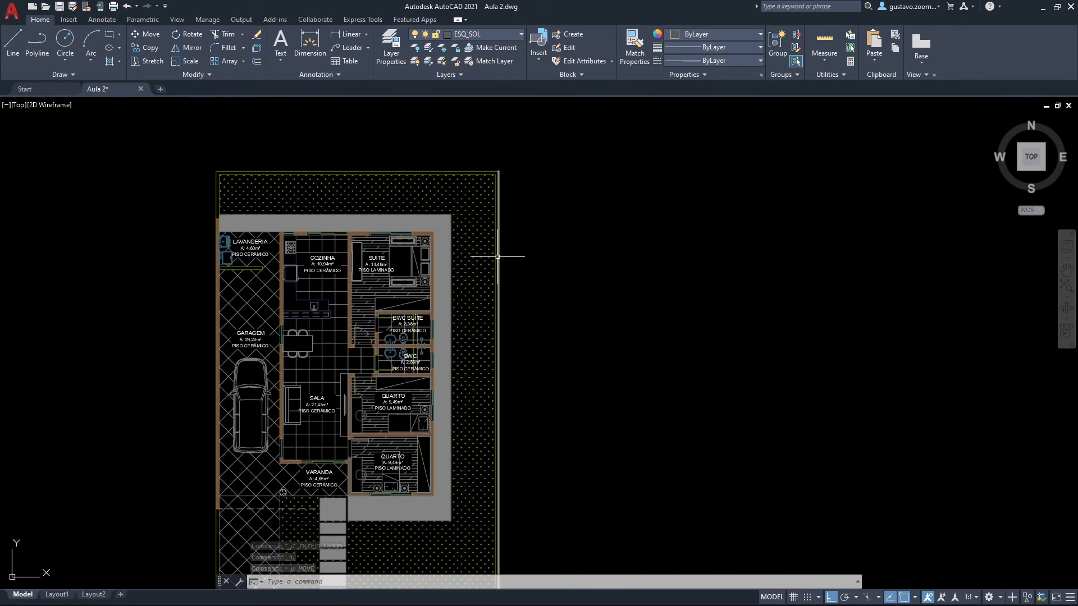
Move the garden's grass hatch exactly 20 units horizontally to the east of its original position.
{"action": "mouse_move", "coordinate": [500, 264]}
{"action": "middle_mouse_down"}
{"action": "mouse_move", "coordinate": [503, 238]}
{"action": "mouse_move", "coordinate": [514, 257]}
{"action": "mouse_move", "coordinate": [518, 243]}
{"action": "middle_mouse_up"}
{"action": "key", "text": "m"}
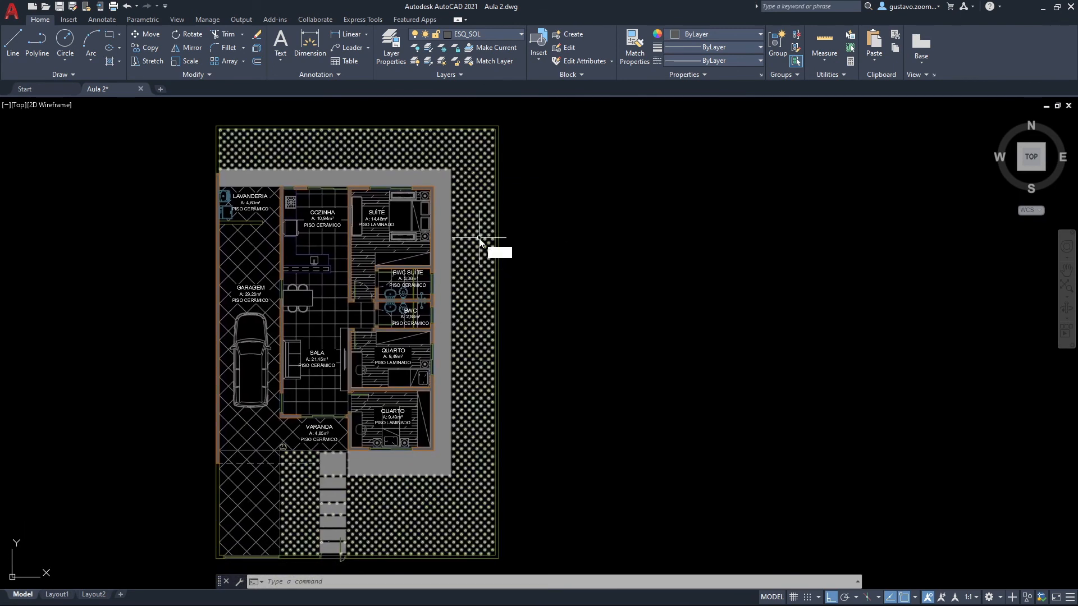
{"action": "key", "text": "Return"}
{"action": "left_click", "coordinate": [495, 258]}
{"action": "key", "text": "Return"}
{"action": "left_click", "coordinate": [494, 260]}
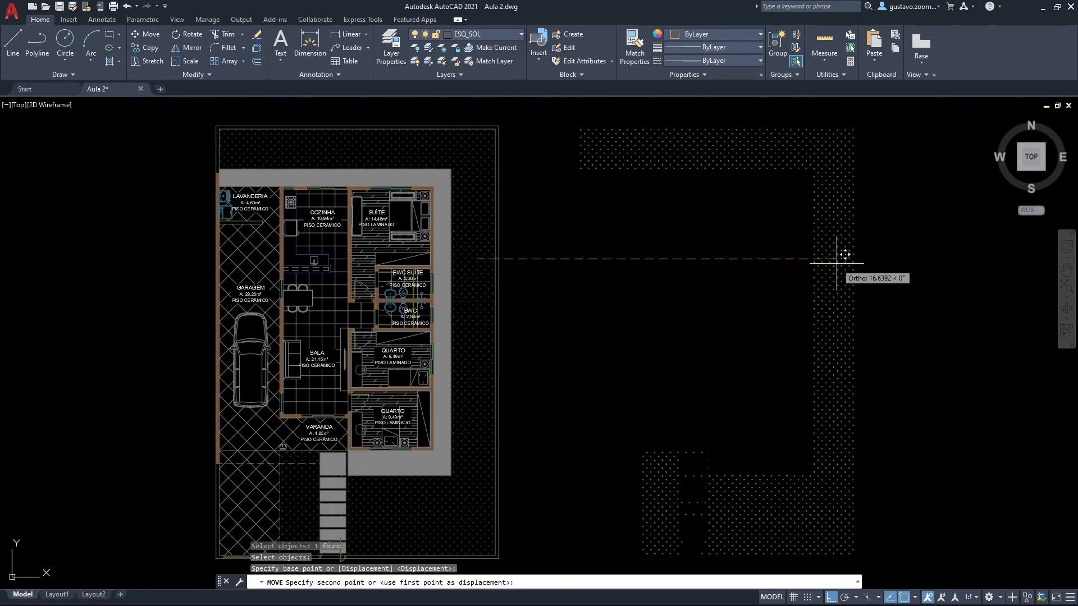
{"action": "type", "text": "20"}
{"action": "key", "text": "Return"}
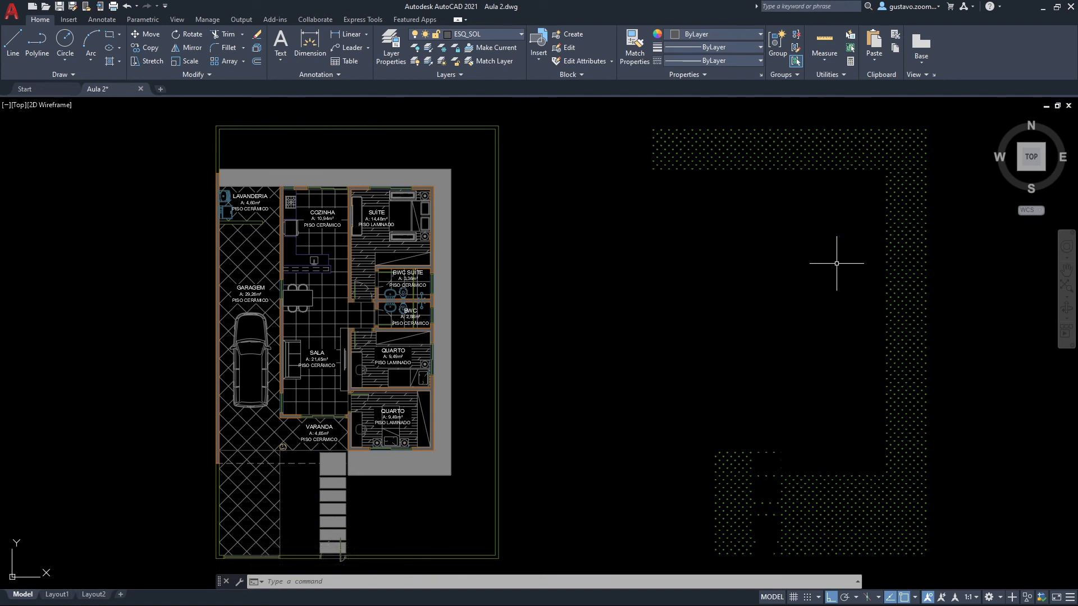
Move the displaced grass hatch exactly 20 units horizontally west, back onto the lot.
{"action": "middle_click_drag", "start_coordinate": [782, 337], "coordinate": [747, 321]}
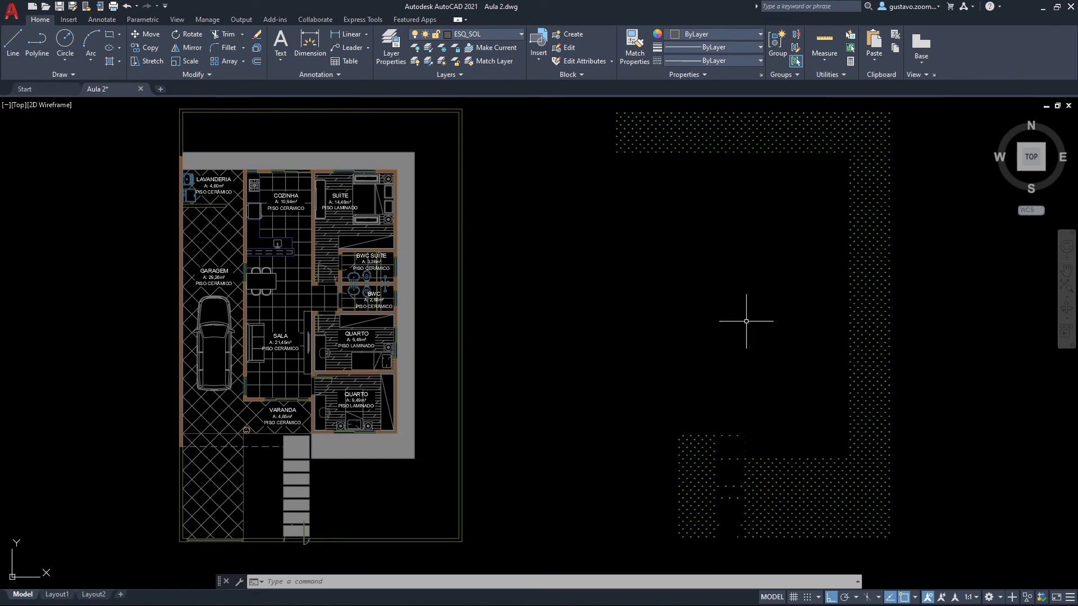
{"action": "key", "text": "space"}
{"action": "left_click", "coordinate": [857, 302]}
{"action": "key", "text": "space"}
{"action": "left_click", "coordinate": [811, 312]}
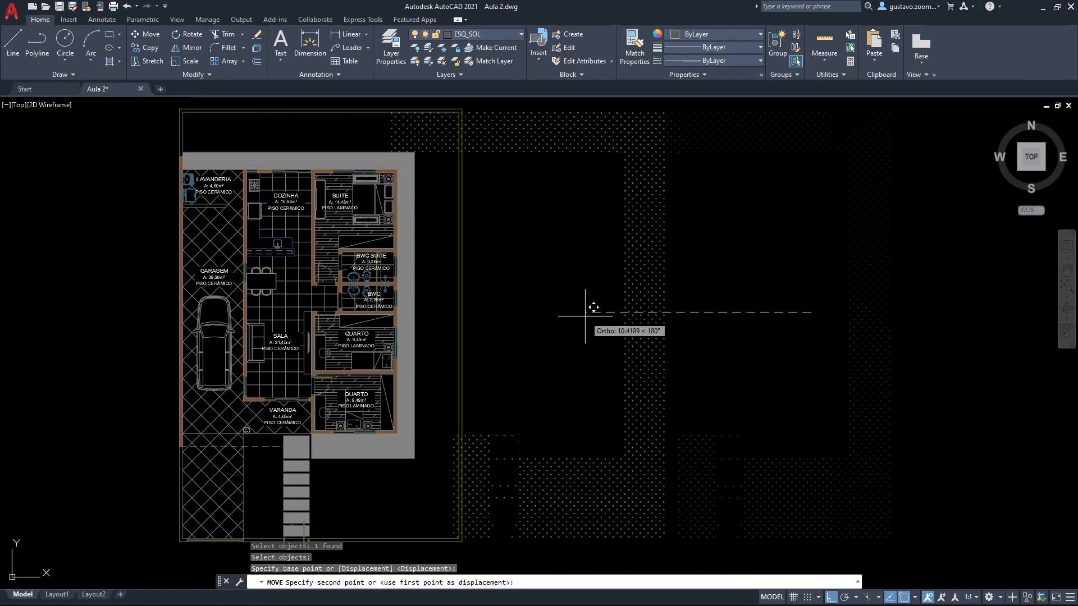
{"action": "type", "text": "20"}
{"action": "key", "text": "Return"}
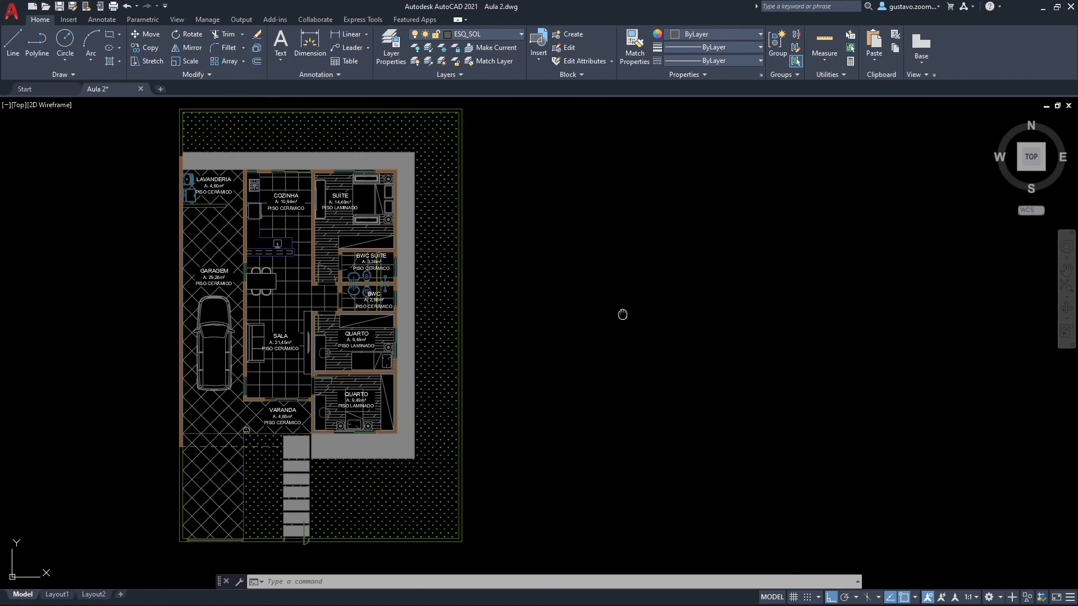
Draw a roughly square rectangle freehand in the empty space east of the lot.
{"action": "middle_click_drag", "start_coordinate": [622, 315], "coordinate": [603, 316]}
{"action": "middle_click_drag", "start_coordinate": [740, 297], "coordinate": [651, 341]}
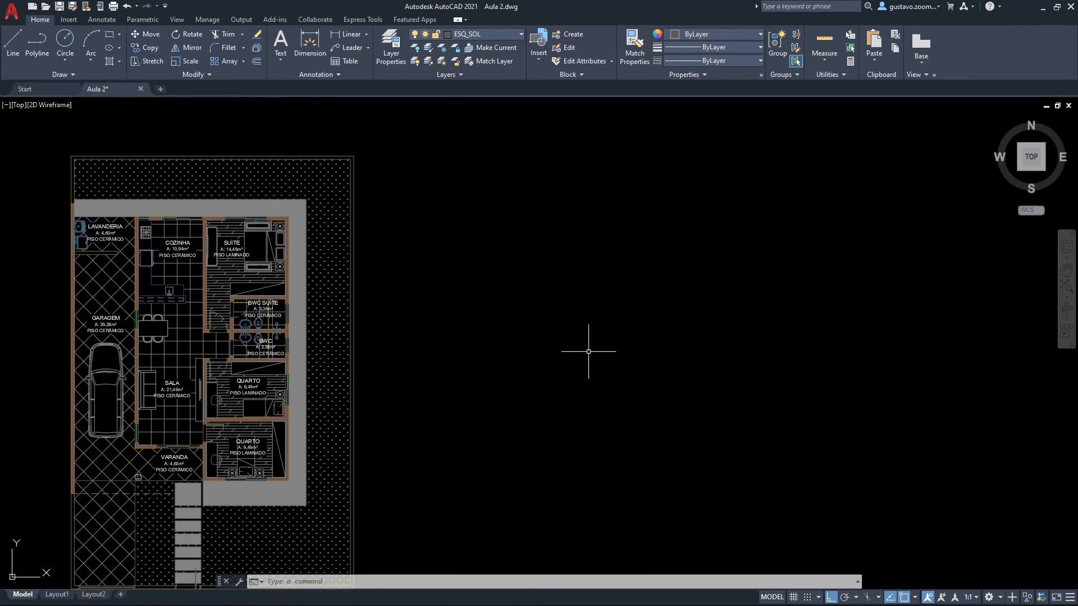
{"action": "type", "text": "rec"}
{"action": "key", "text": "Return"}
{"action": "left_click", "coordinate": [463, 188]}
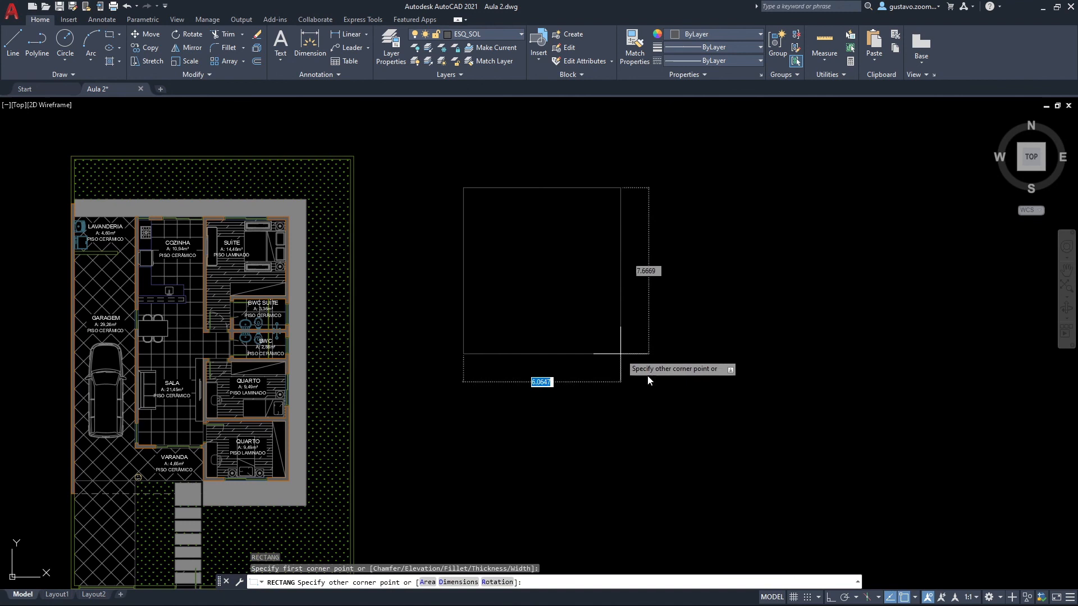
{"action": "left_click", "coordinate": [682, 407]}
{"action": "key", "text": "Escape"}
{"action": "key", "text": "Escape"}
{"action": "scroll", "coordinate": [590, 359], "scroll_direction": "up", "scroll_amount": 4}
{"action": "middle_click_drag", "start_coordinate": [621, 330], "coordinate": [590, 399]}
{"action": "scroll", "coordinate": [598, 432], "scroll_direction": "down", "scroll_amount": 2}
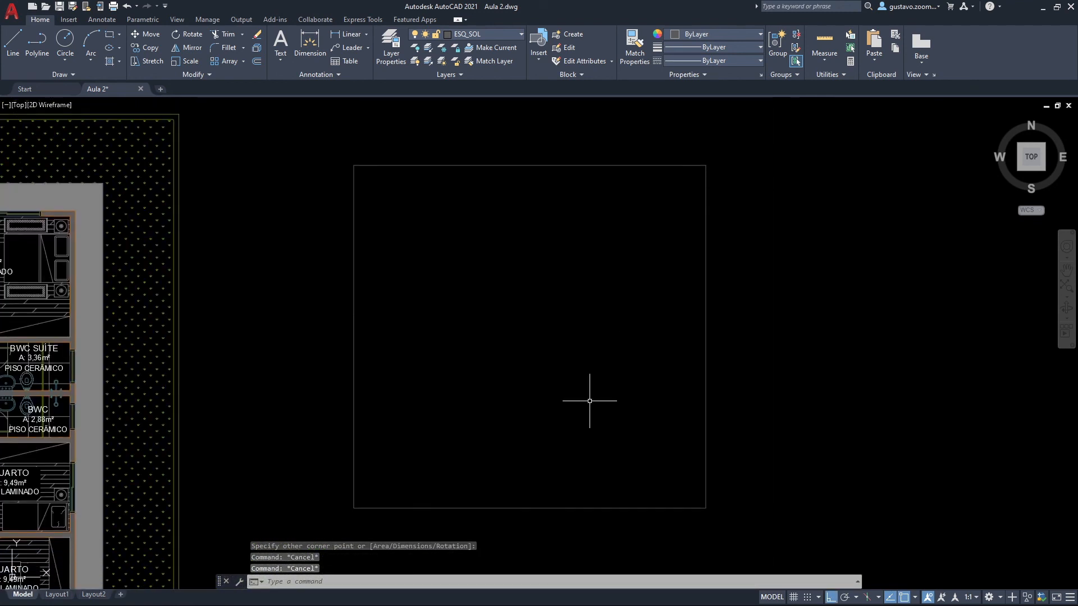
Hatch the inside of the new rectangle with the DOTS pattern at angle 45 and scale 0.01, keeping the Associative option on.
{"action": "type", "text": "h"}
{"action": "key", "text": "Return"}
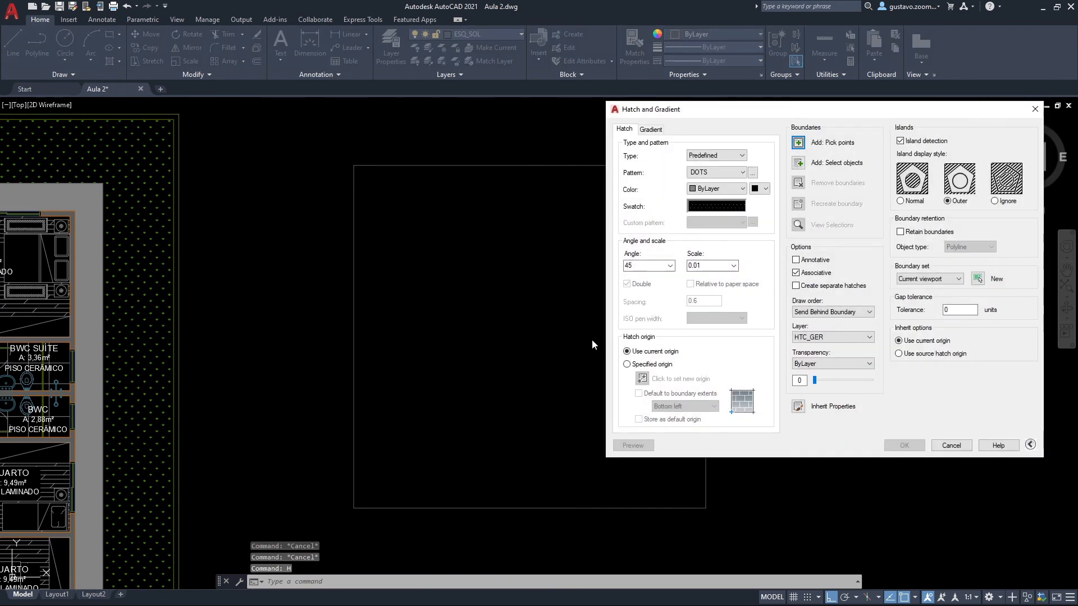
{"action": "mouse_move", "coordinate": [778, 118]}
{"action": "left_mouse_down"}
{"action": "mouse_move", "coordinate": [762, 116]}
{"action": "mouse_move", "coordinate": [776, 116]}
{"action": "left_mouse_up"}
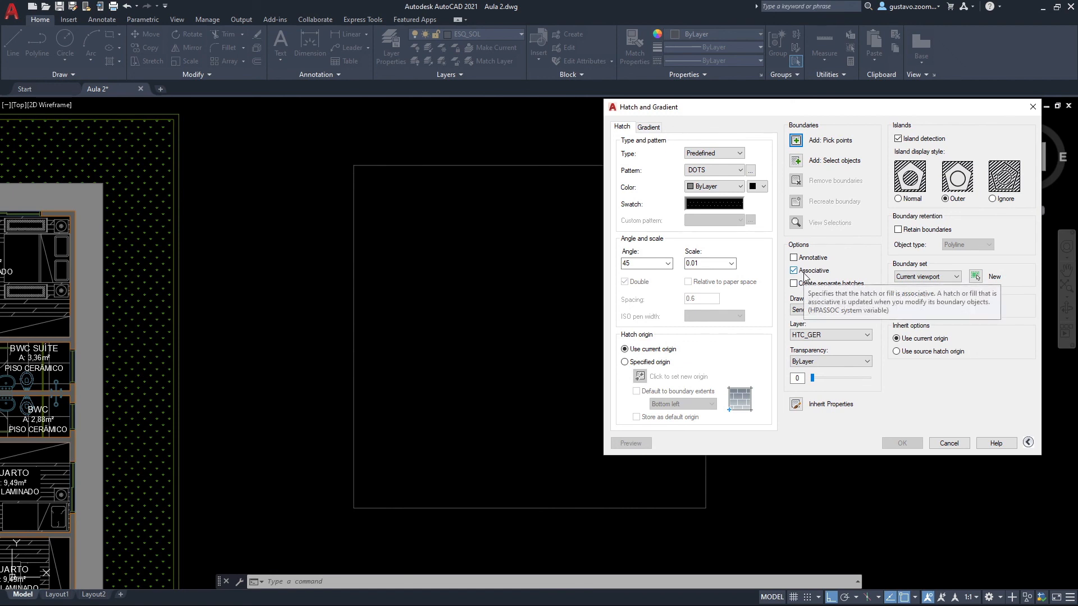
{"action": "left_click", "coordinate": [797, 141]}
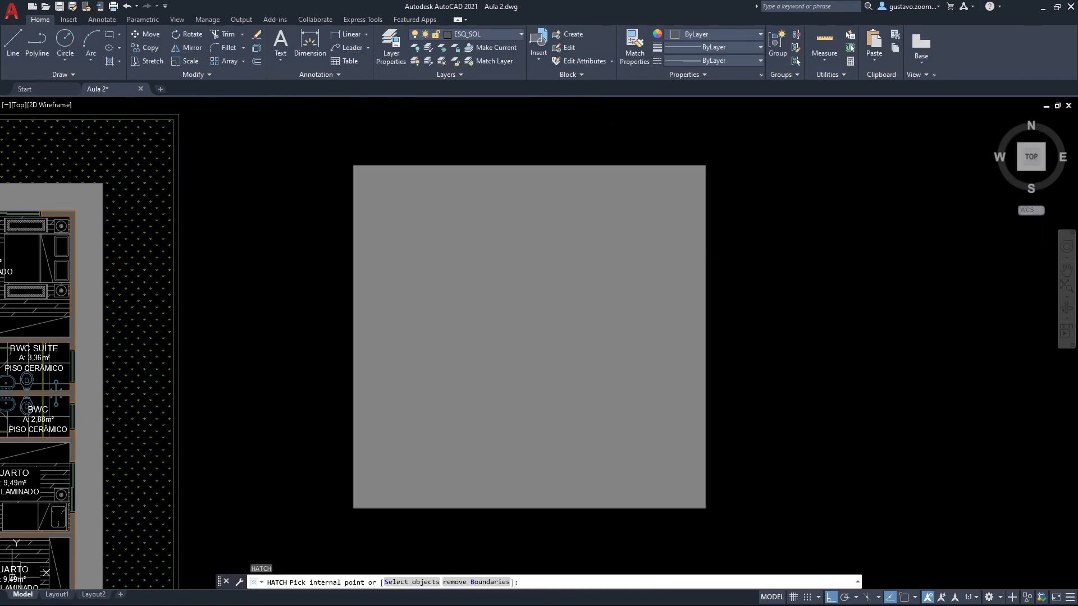
{"action": "left_click", "coordinate": [507, 303]}
{"action": "key", "text": "Return"}
{"action": "key", "text": "Return"}
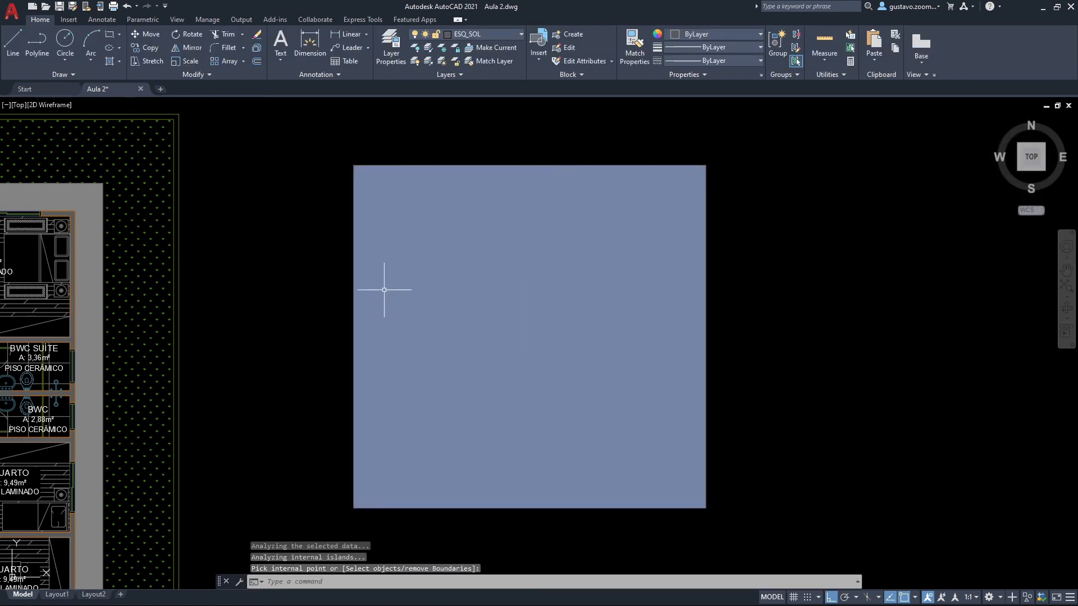
Match the rectangle's hatch to the properties of the lot's grass hatch.
{"action": "key", "text": "Return"}
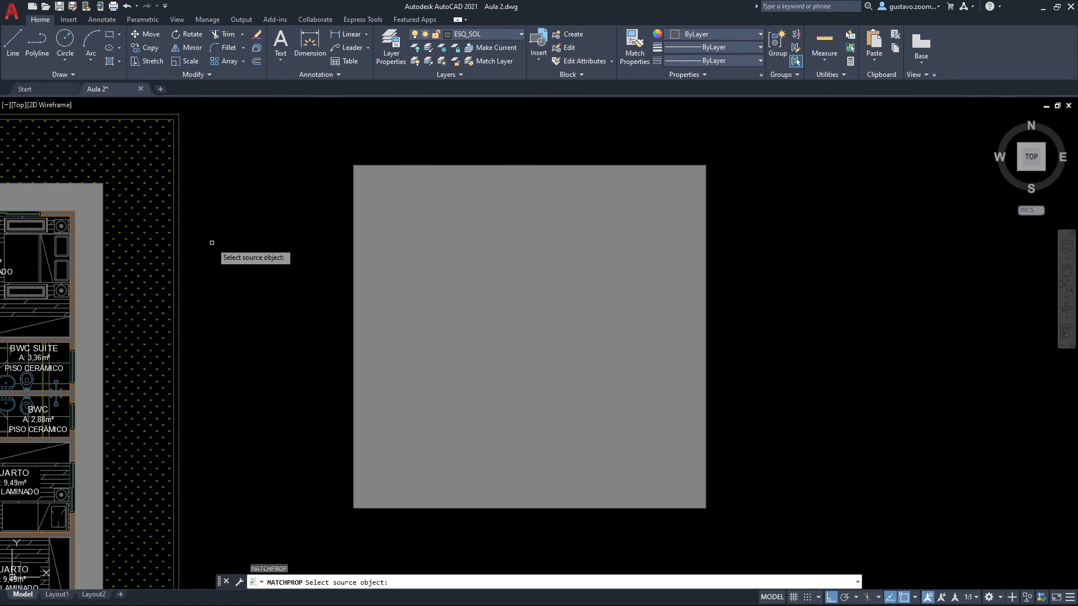
{"action": "left_click", "coordinate": [159, 225]}
{"action": "key", "text": "Return"}
Assign the test rectangle's outline to the VIEW layer.
{"action": "middle_click_drag", "start_coordinate": [891, 383], "coordinate": [825, 389]}
{"action": "middle_click_drag", "start_coordinate": [597, 269], "coordinate": [603, 240]}
{"action": "left_click", "coordinate": [646, 225]}
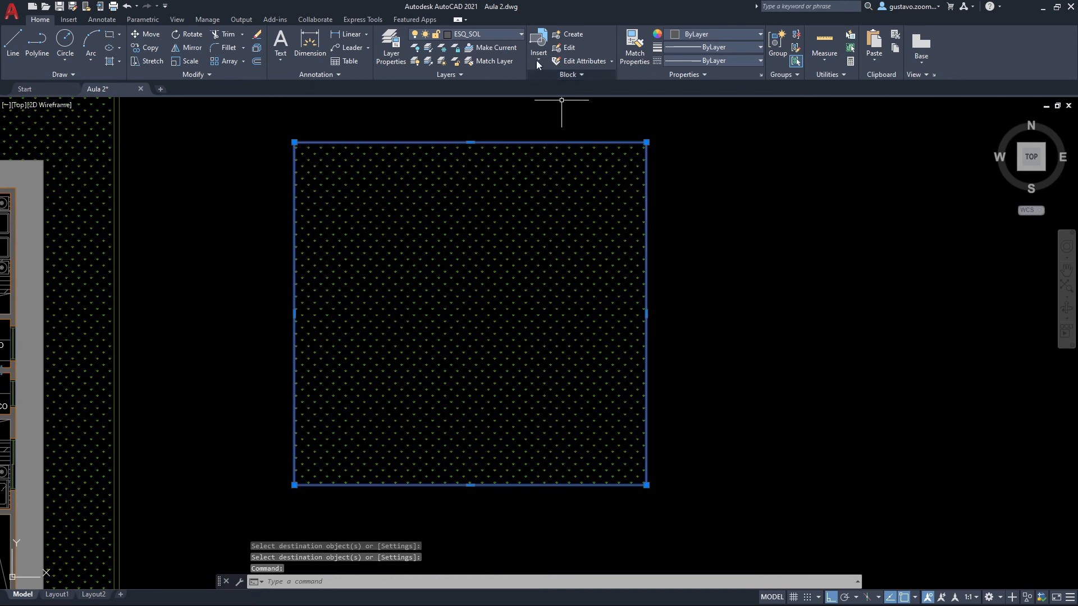
{"action": "left_click", "coordinate": [514, 34]}
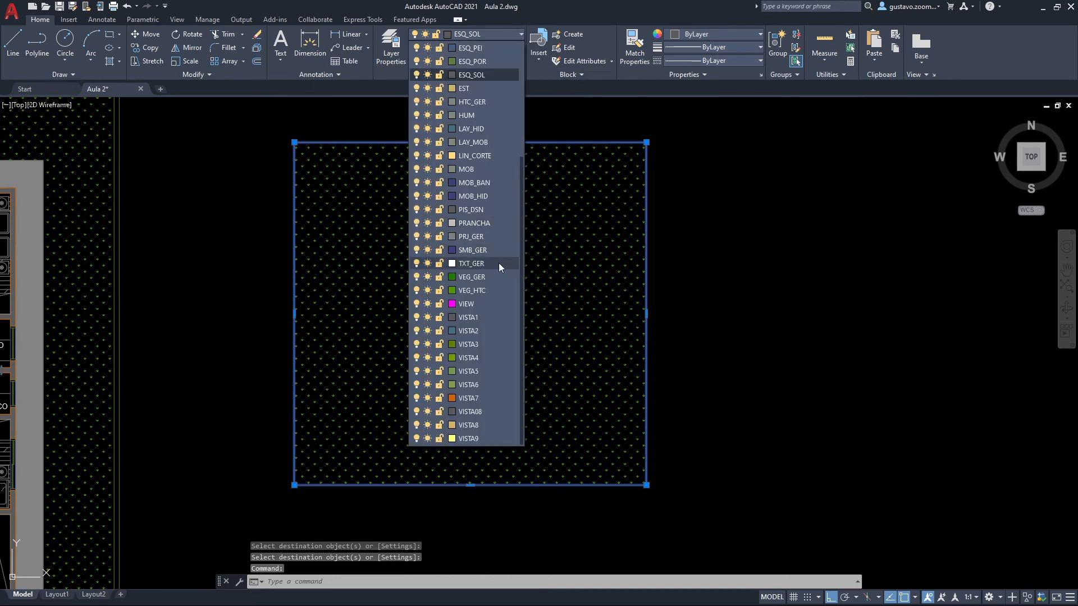
{"action": "left_click", "coordinate": [481, 304]}
{"action": "key", "text": "Escape"}
{"action": "key", "text": "Escape"}
{"action": "middle_click_drag", "start_coordinate": [752, 337], "coordinate": [761, 344]}
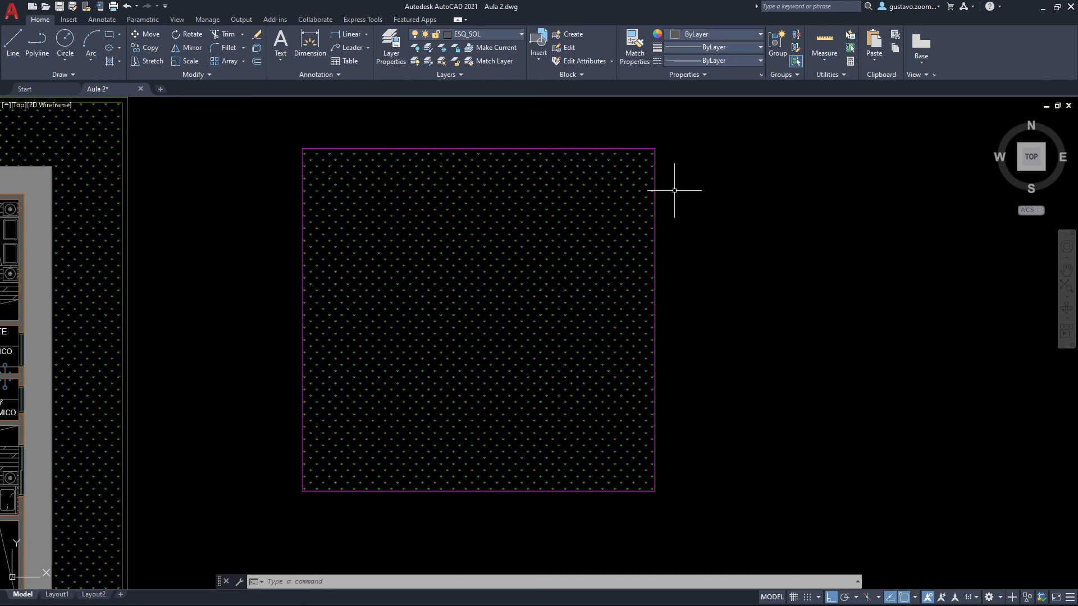
Stretch the rectangle's east edge freehand outward, back inward and outward again along the horizontal axis, using the edge's midpoint grip.
{"action": "left_click", "coordinate": [654, 191]}
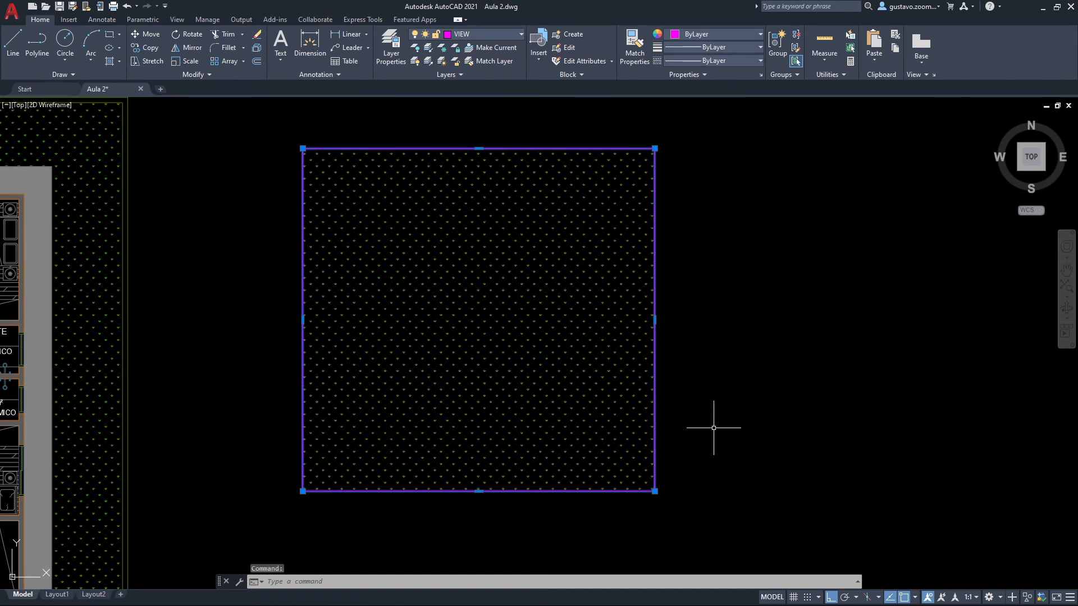
{"action": "left_click", "coordinate": [655, 320]}
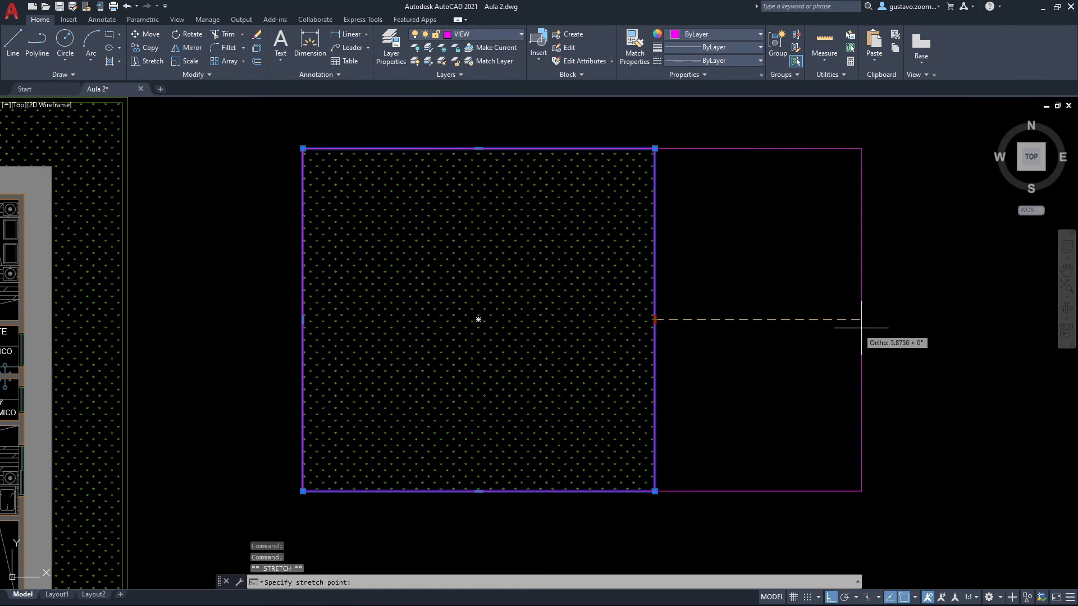
{"action": "left_click", "coordinate": [898, 325]}
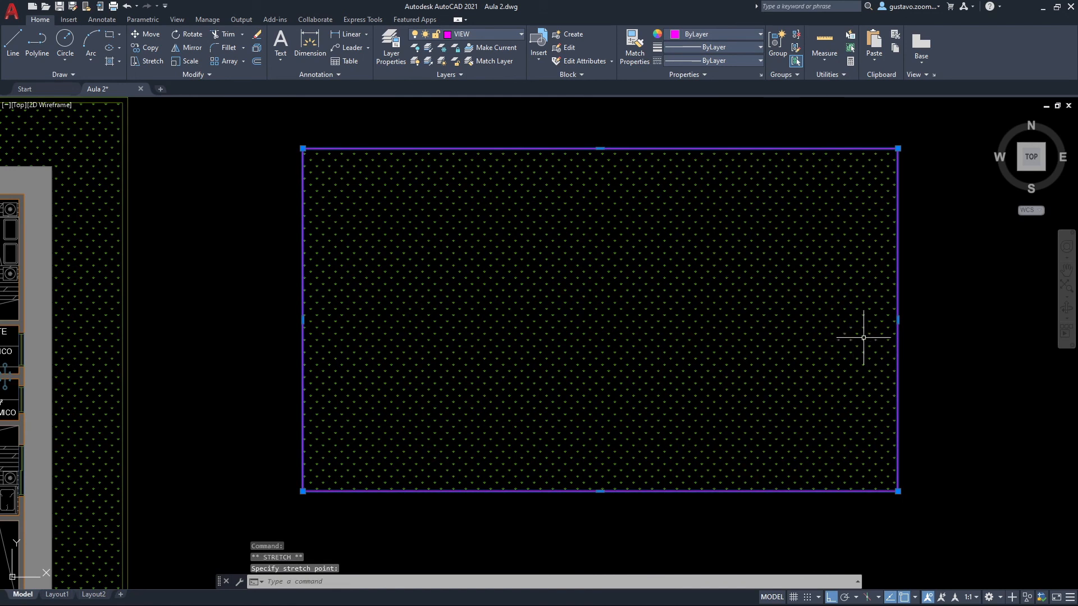
{"action": "left_click", "coordinate": [898, 319]}
{"action": "left_click", "coordinate": [619, 319]}
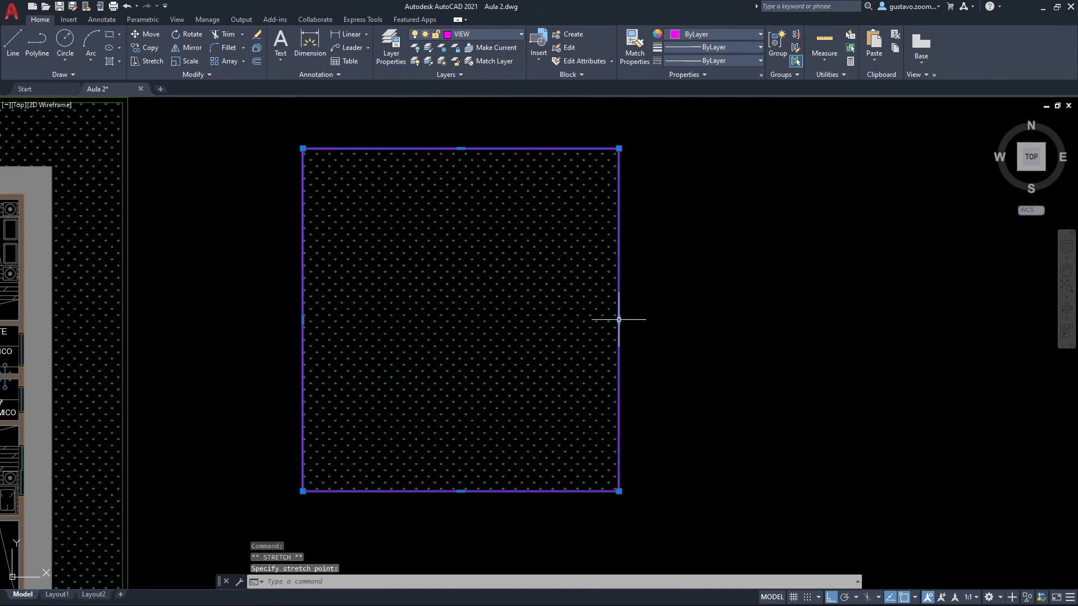
{"action": "left_click", "coordinate": [619, 319]}
{"action": "left_click", "coordinate": [856, 321]}
{"action": "left_click", "coordinate": [861, 319]}
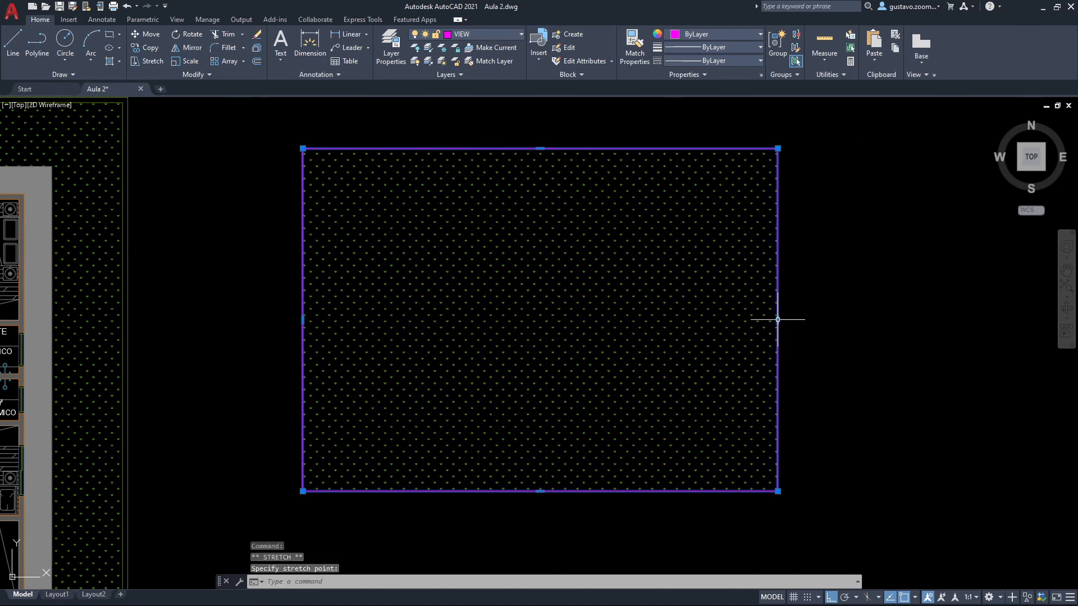
{"action": "left_click", "coordinate": [869, 319]}
Stretch the rectangle's northeast and southeast corners horizontally back west, one after the other, and deselect the outline.
{"action": "left_click", "coordinate": [869, 148]}
{"action": "left_click", "coordinate": [633, 155]}
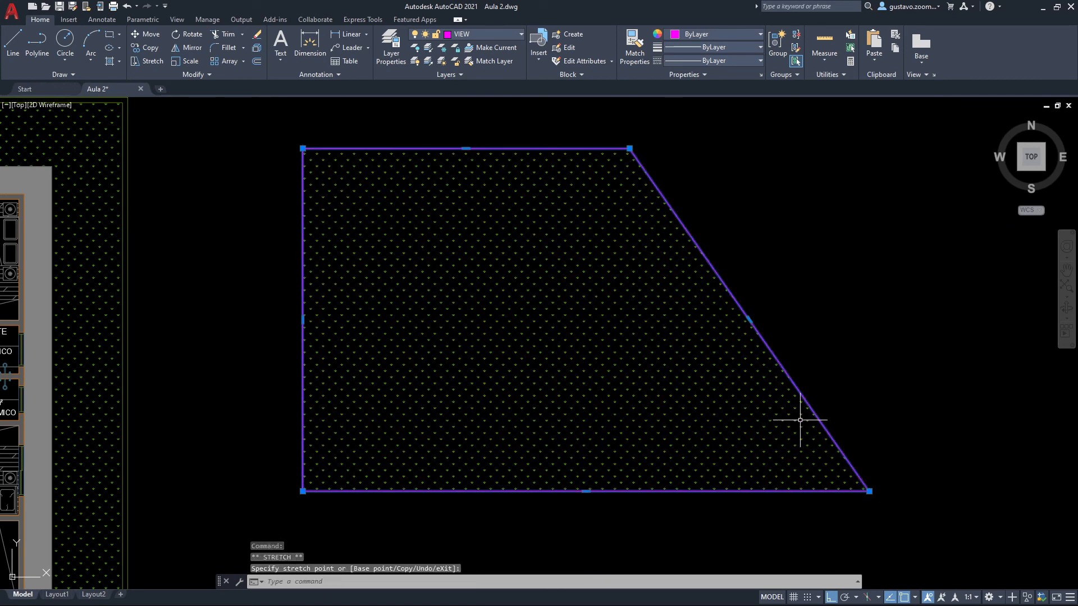
{"action": "left_click", "coordinate": [869, 491]}
{"action": "left_click", "coordinate": [636, 482]}
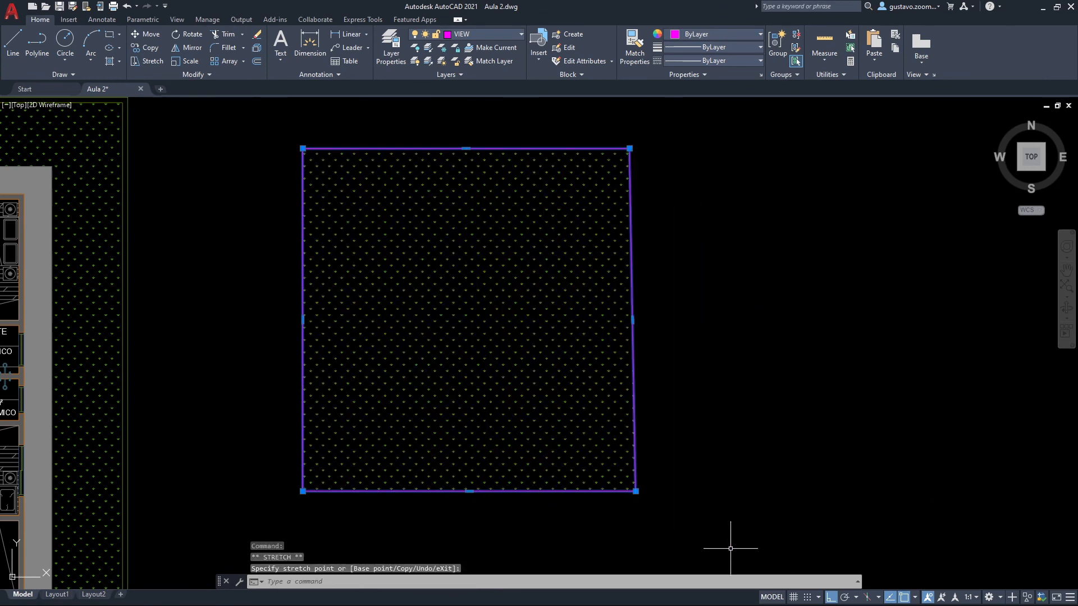
{"action": "mouse_move", "coordinate": [691, 358]}
{"action": "middle_mouse_down"}
{"action": "mouse_move", "coordinate": [672, 363]}
{"action": "mouse_move", "coordinate": [693, 372]}
{"action": "middle_mouse_up"}
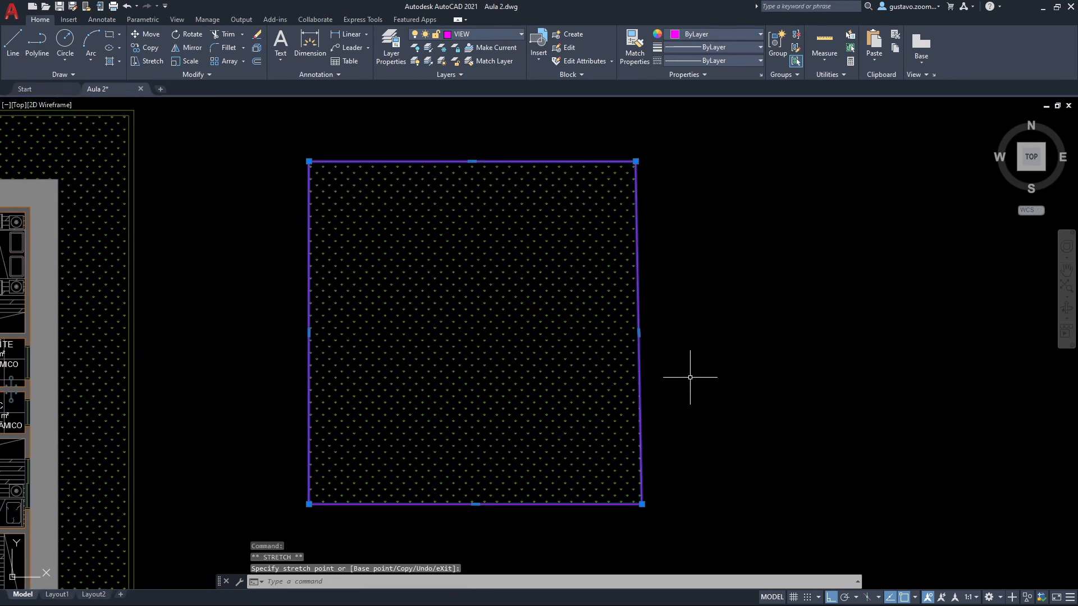
{"action": "key", "text": "Escape"}
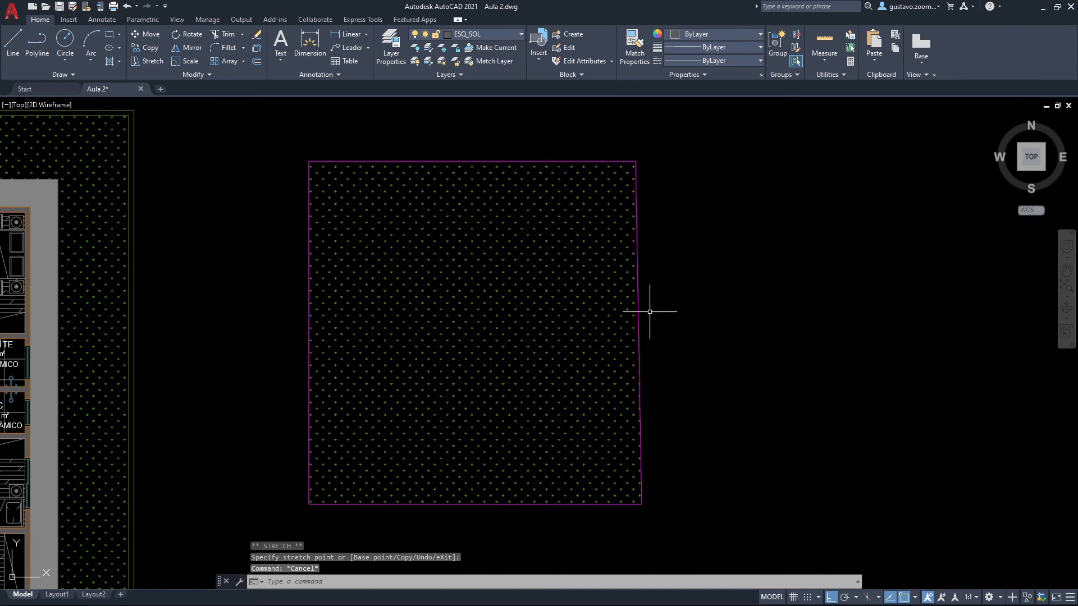
Examine the Associative setting on the rectangle's hatch and in the new hatch options without changing anything.
{"action": "left_click", "coordinate": [508, 303]}
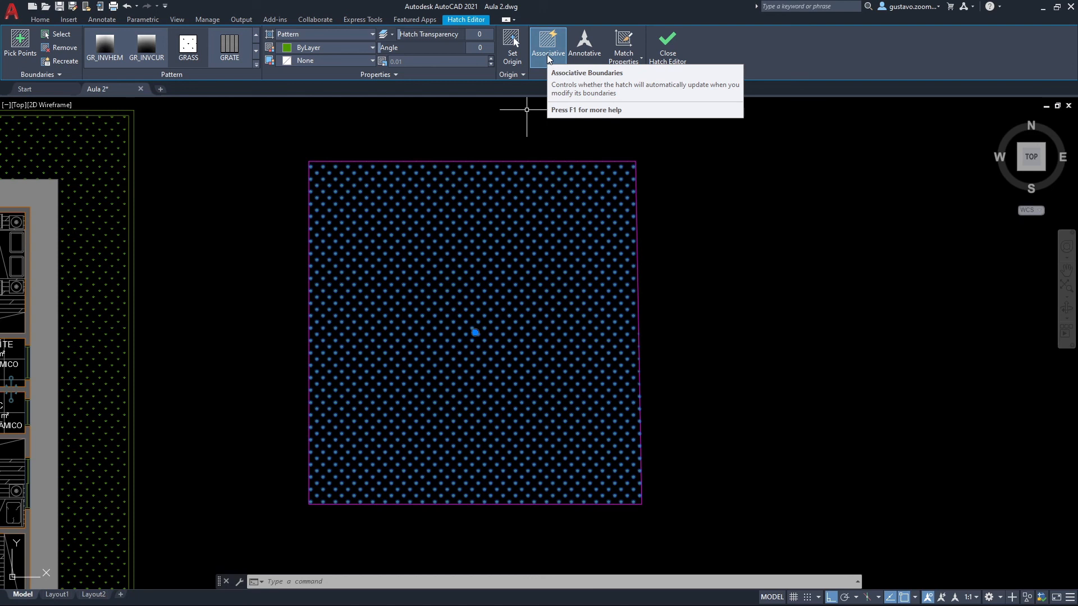
{"action": "middle_click_drag", "start_coordinate": [693, 212], "coordinate": [457, 221]}
{"action": "key", "text": "Escape"}
{"action": "key", "text": "Escape"}
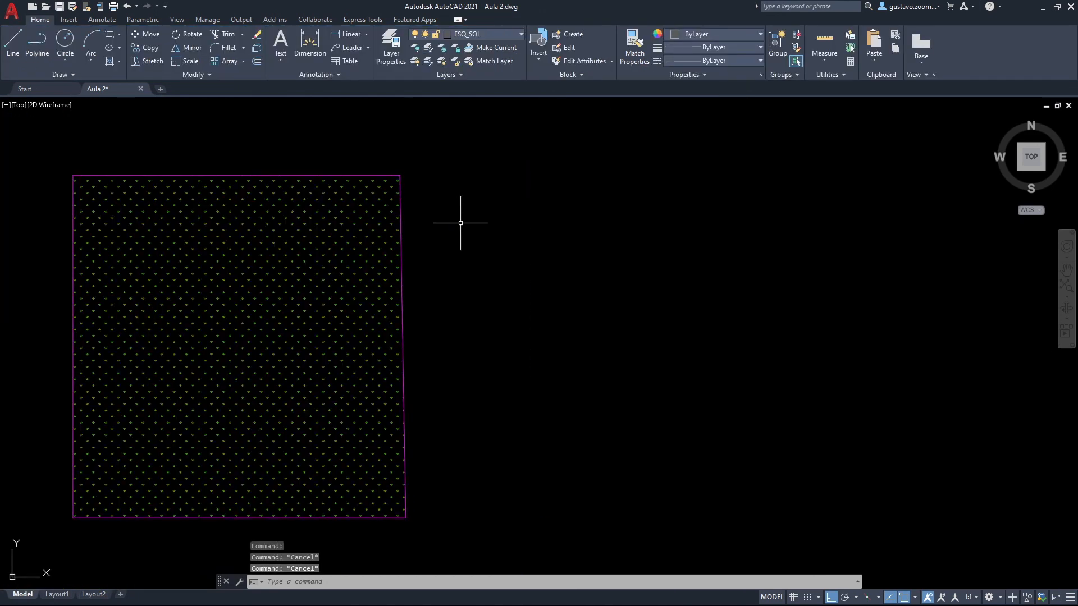
{"action": "type", "text": "H"}
{"action": "key", "text": "Return"}
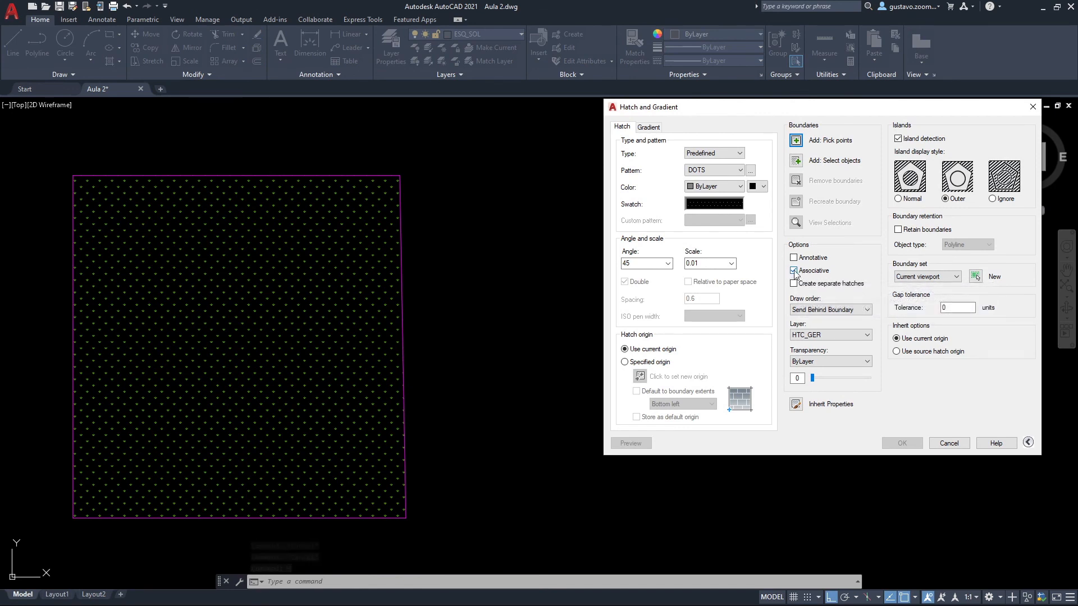
{"action": "left_click", "coordinate": [947, 444]}
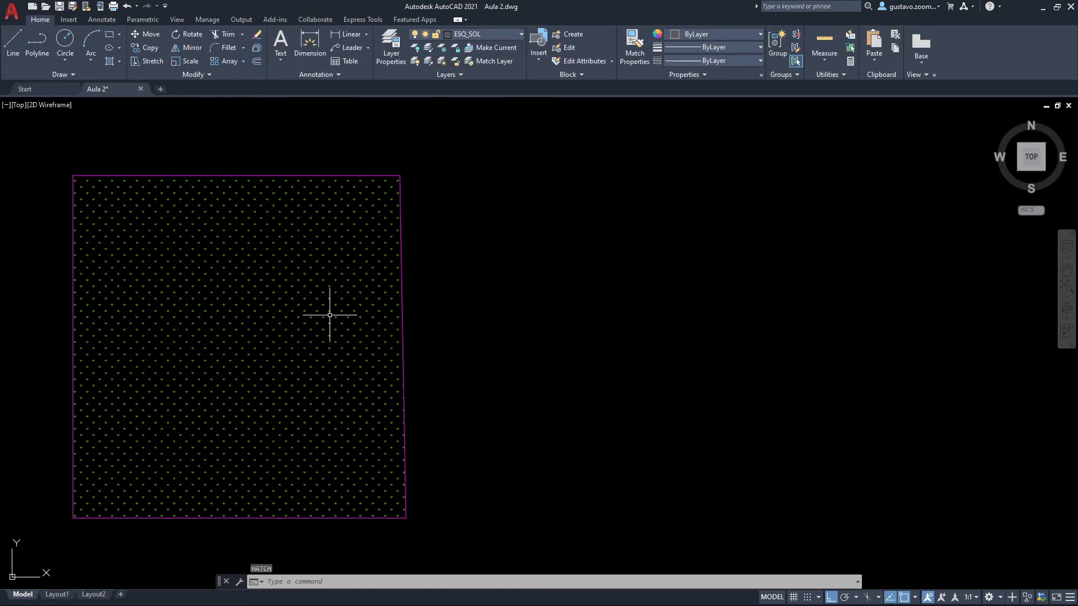
Turn off boundary associativity for the grass hatch inside the test rectangle.
{"action": "left_click", "coordinate": [303, 300]}
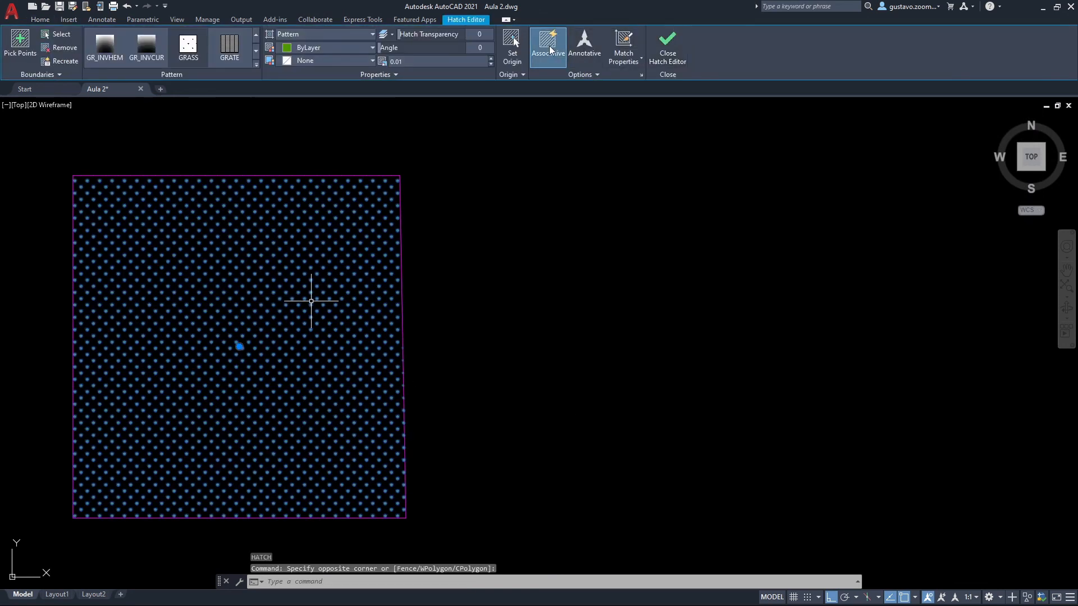
{"action": "left_click", "coordinate": [550, 49]}
{"action": "middle_click_drag", "start_coordinate": [508, 265], "coordinate": [713, 300]}
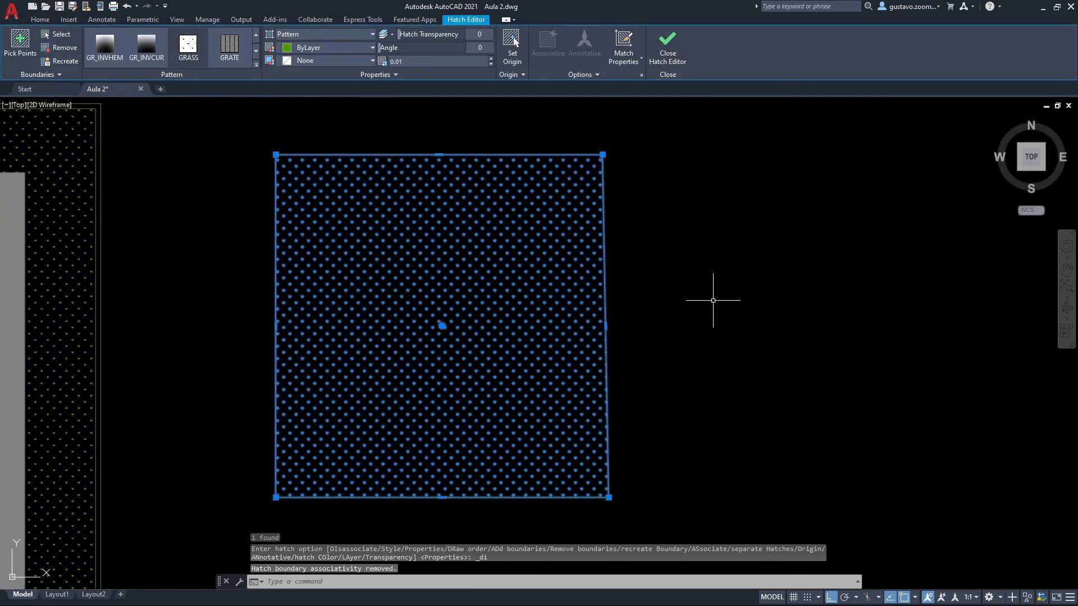
{"action": "key", "text": "Escape"}
Stretch the rectangle outline's east edge freehand to the east beyond the non-associative hatch, and shift it slightly back west.
{"action": "left_click", "coordinate": [606, 301]}
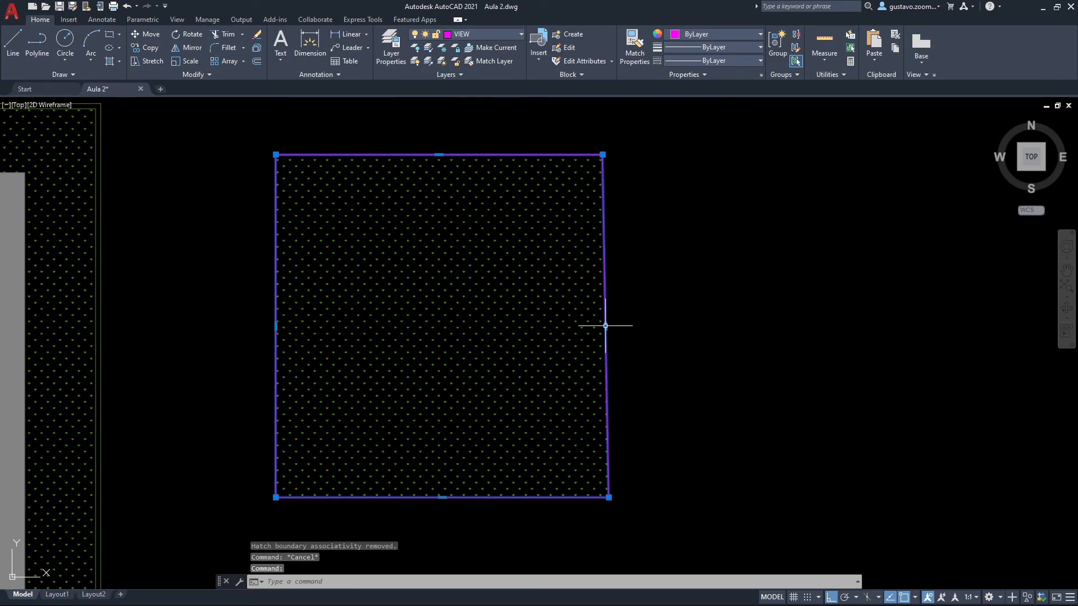
{"action": "left_click", "coordinate": [606, 326]}
{"action": "left_click", "coordinate": [848, 334]}
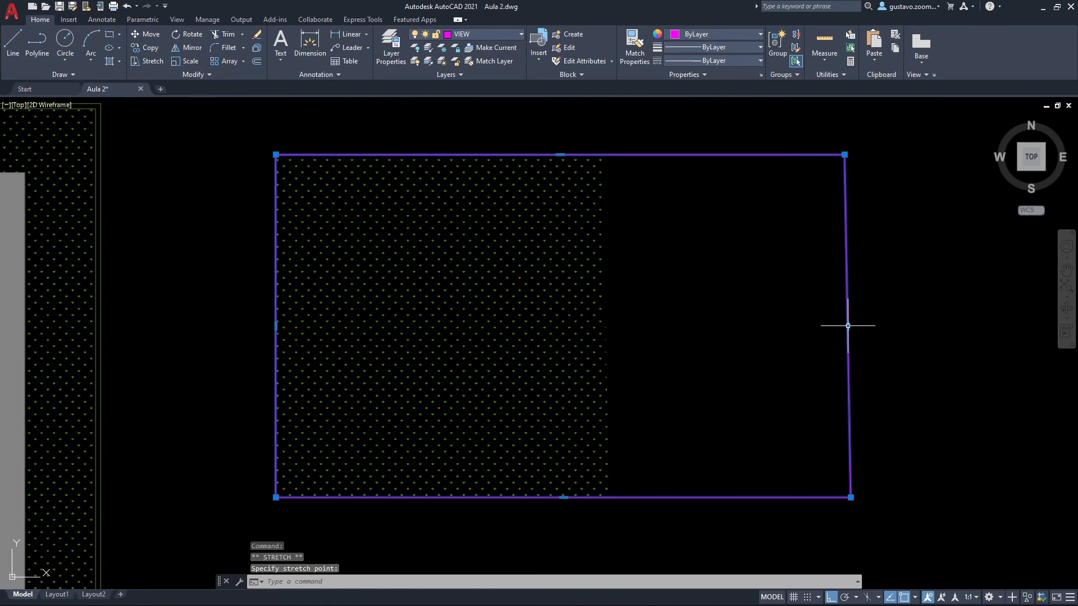
{"action": "left_click", "coordinate": [845, 334]}
{"action": "left_click", "coordinate": [848, 325]}
Shift the rectangle outline's northeast corner west, east and west again freehand, leaving the east edge slanted.
{"action": "left_click", "coordinate": [789, 154]}
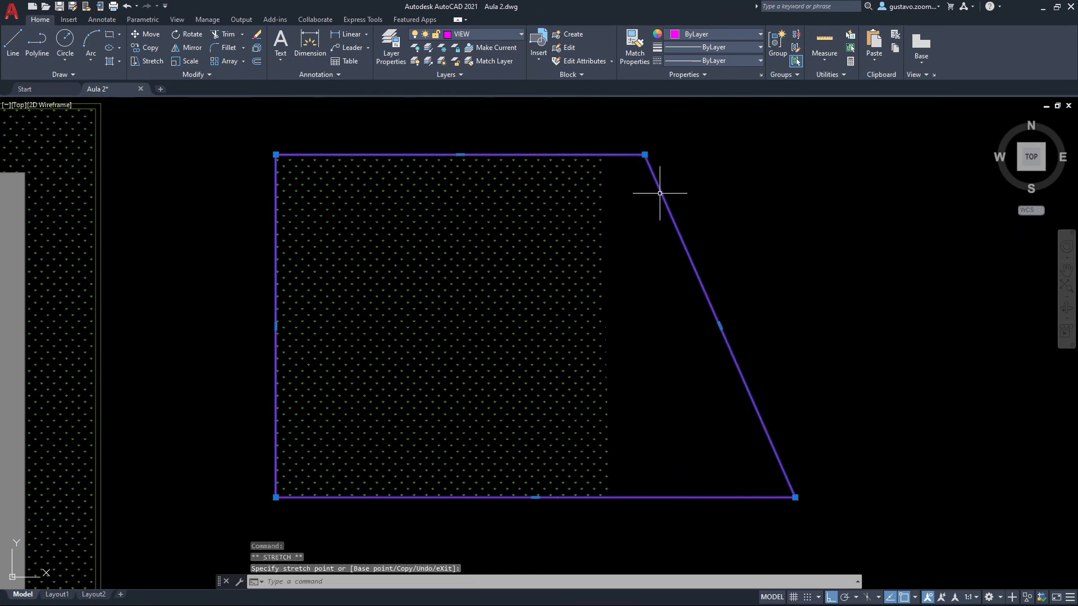
{"action": "left_click", "coordinate": [762, 154]}
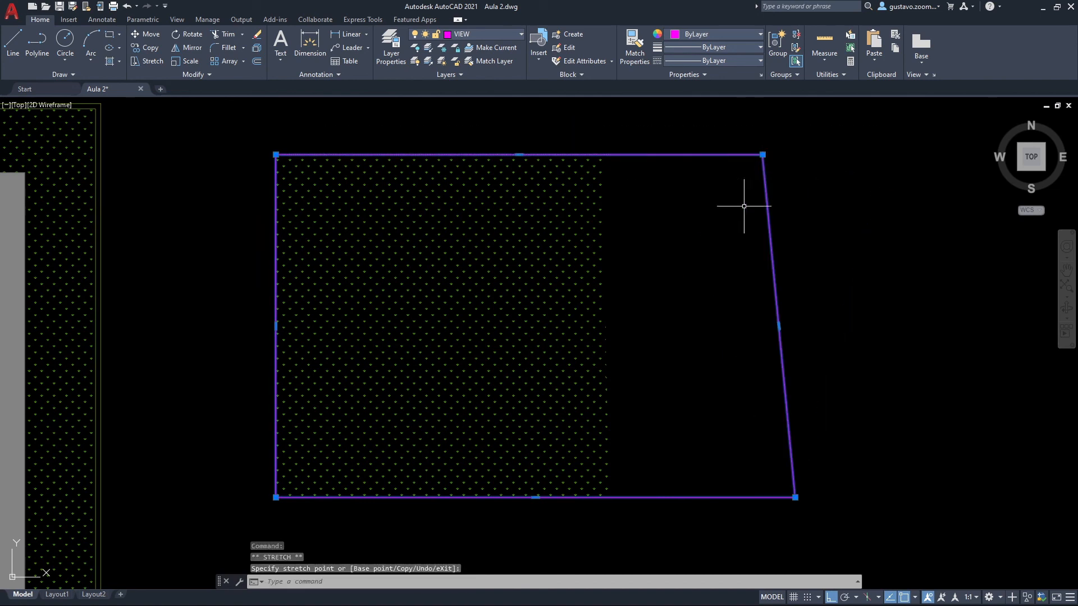
{"action": "left_click", "coordinate": [706, 155]}
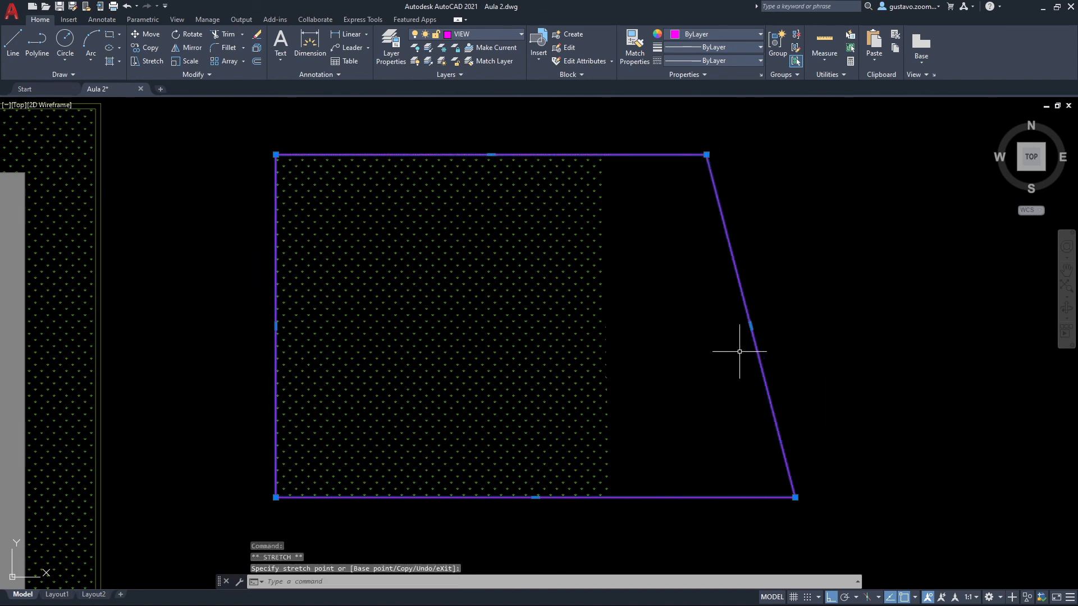
{"action": "middle_click_drag", "start_coordinate": [835, 333], "coordinate": [886, 335]}
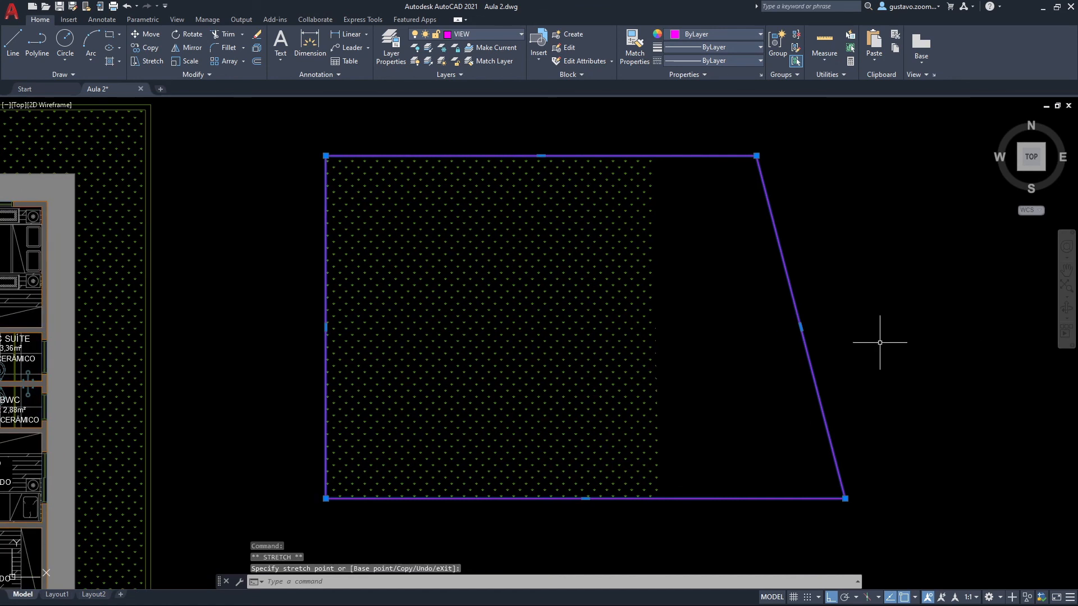
Stretch the non-associative grass hatch's northeast corner freehand along the outline's north edge, first east, then well west and partway back.
{"action": "middle_click_drag", "start_coordinate": [701, 380], "coordinate": [563, 378]}
{"action": "key", "text": "Escape"}
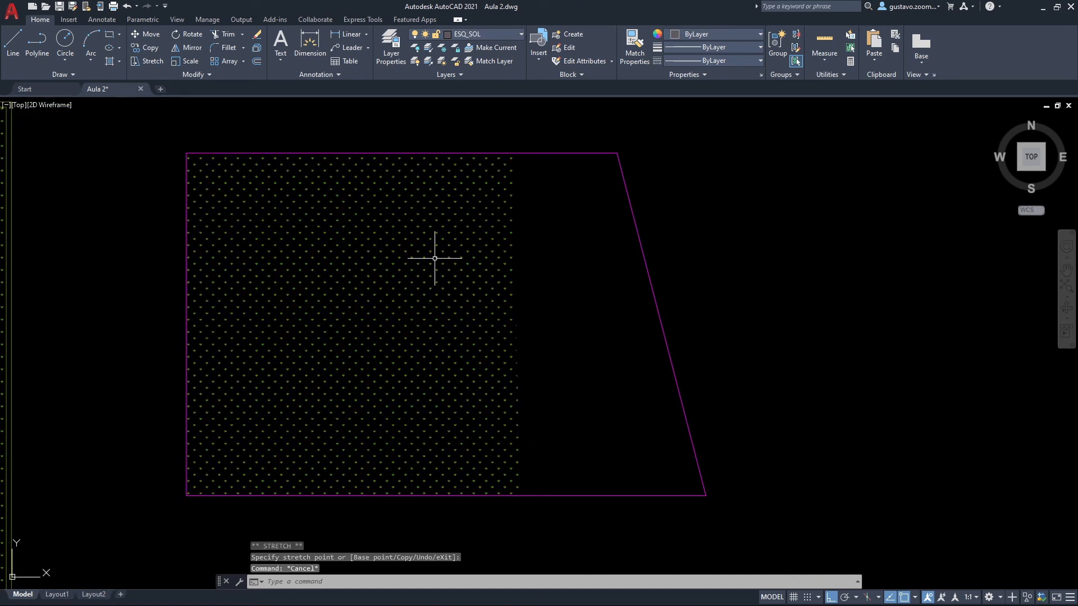
{"action": "left_click", "coordinate": [403, 265]}
{"action": "left_click", "coordinate": [399, 260]}
{"action": "left_click", "coordinate": [397, 254]}
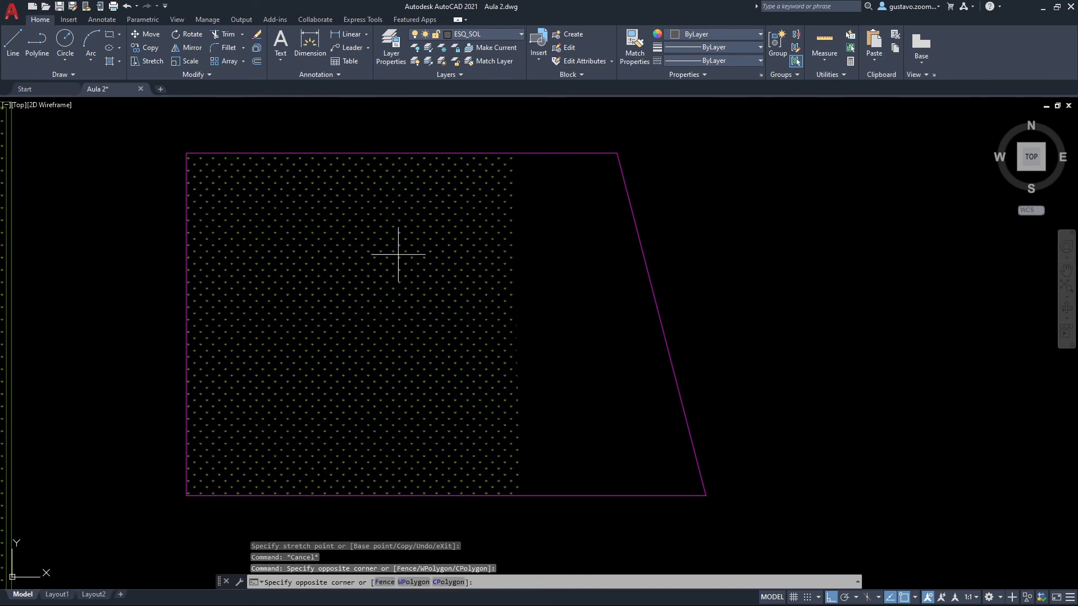
{"action": "left_click", "coordinate": [396, 257]}
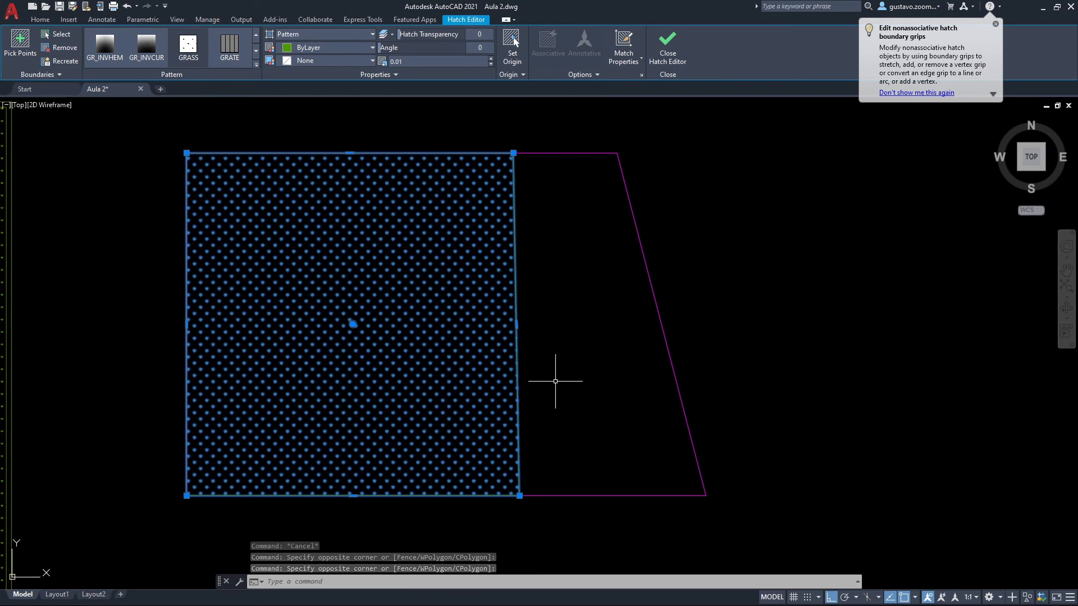
{"action": "left_click", "coordinate": [513, 152]}
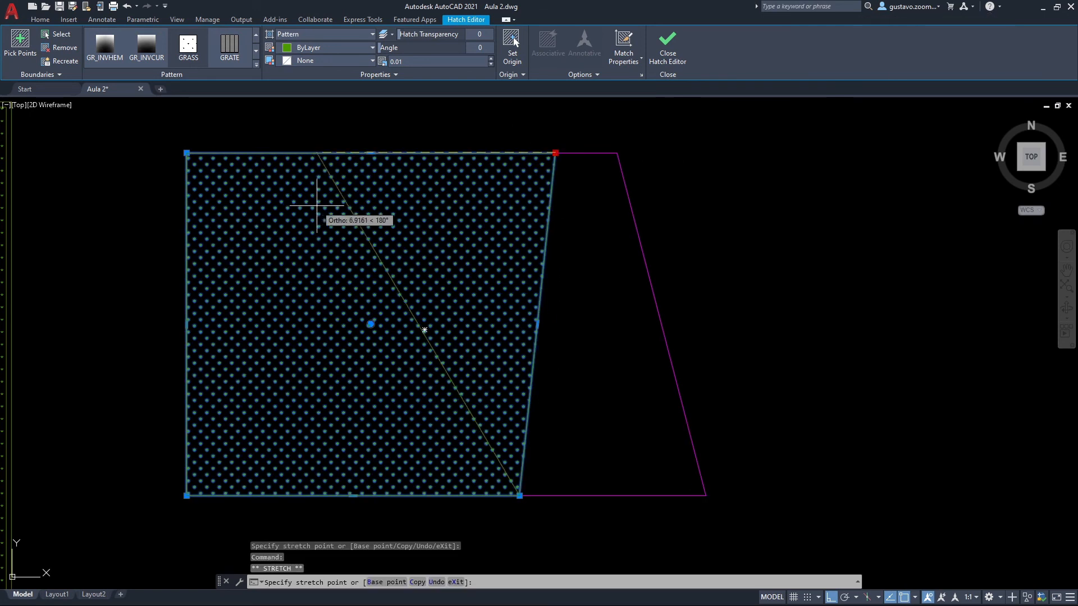
{"action": "left_click", "coordinate": [336, 153]}
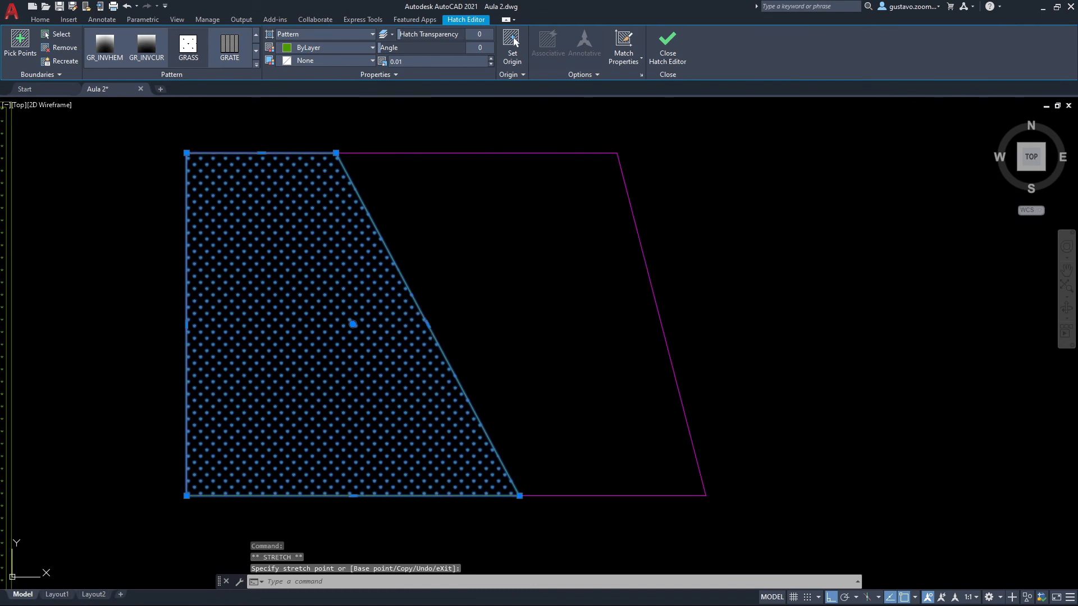
{"action": "left_click", "coordinate": [493, 313]}
{"action": "key", "text": "Escape"}
{"action": "middle_click_drag", "start_coordinate": [755, 345], "coordinate": [793, 280]}
{"action": "middle_click_drag", "start_coordinate": [724, 302], "coordinate": [772, 381]}
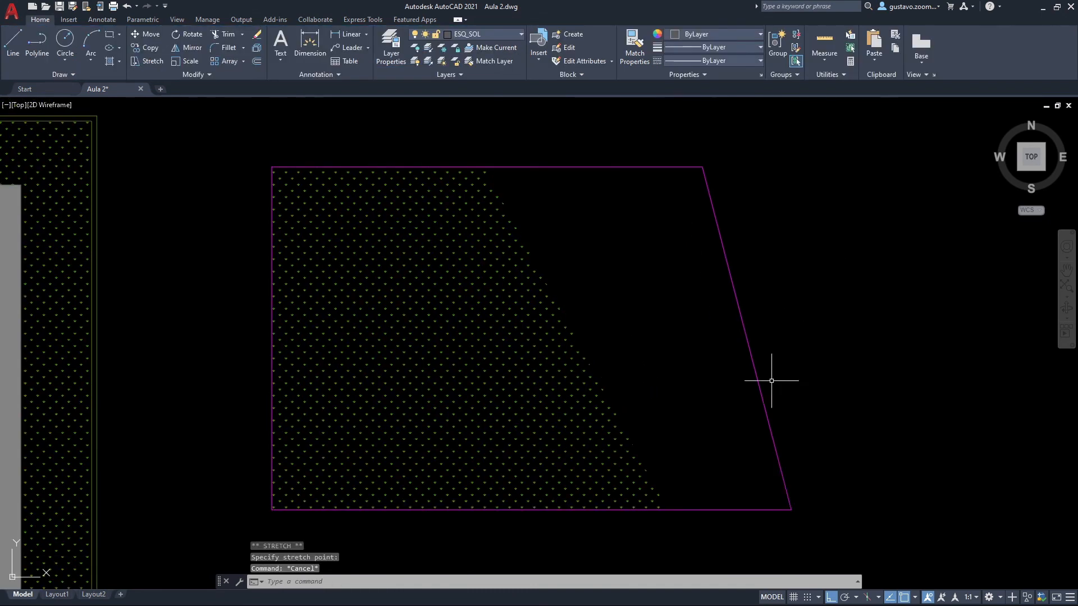
Stretch the grass hatch's southeast corner west along the outline's south edge freehand.
{"action": "left_click", "coordinate": [473, 282]}
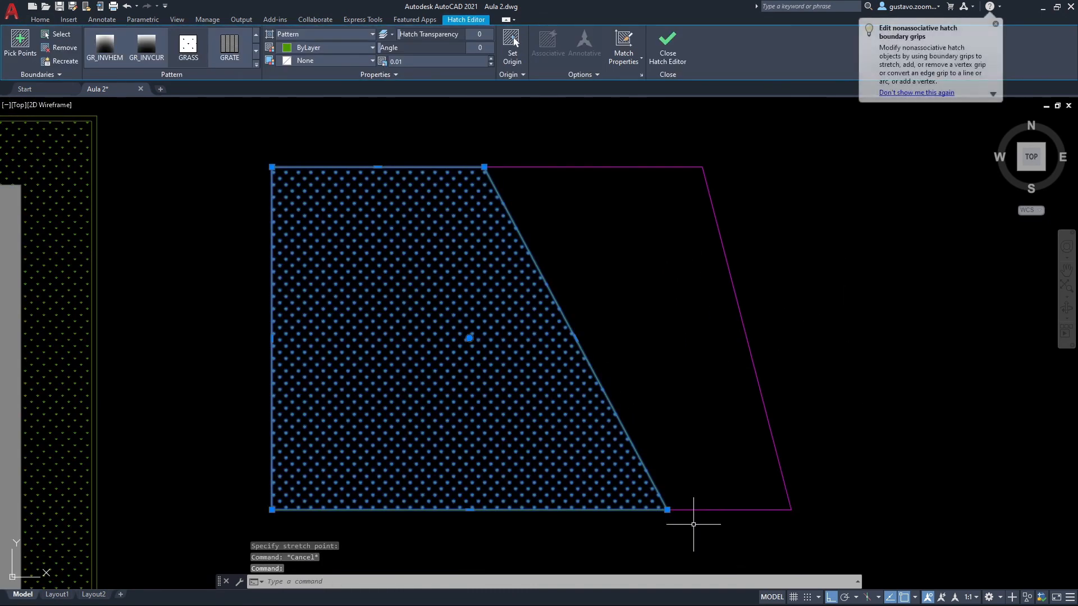
{"action": "left_click", "coordinate": [667, 510]}
{"action": "left_click", "coordinate": [499, 509]}
{"action": "key", "text": "Escape"}
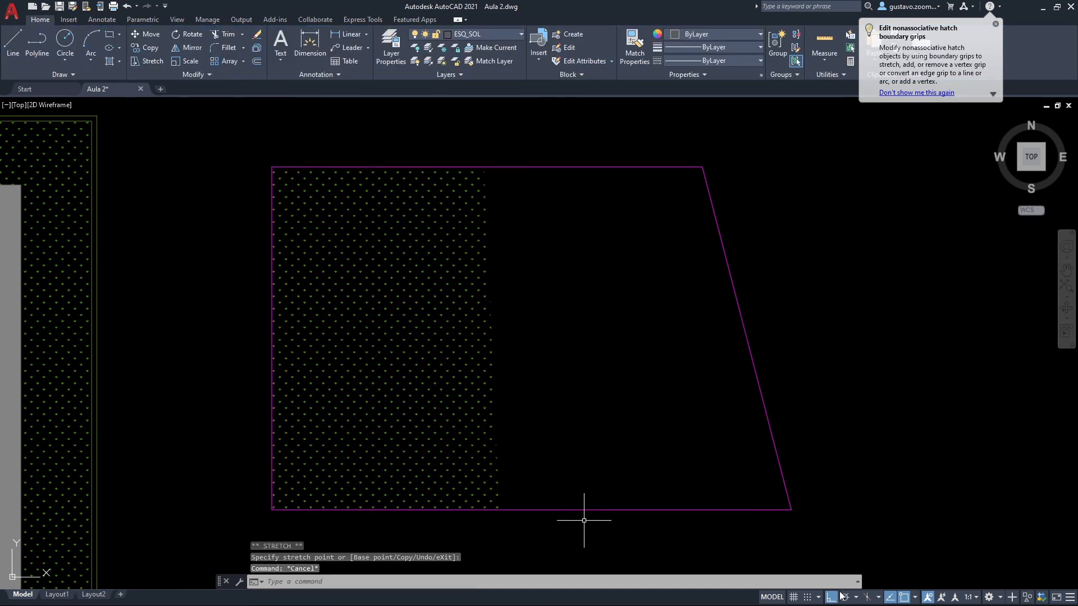
{"action": "scroll", "coordinate": [661, 379], "scroll_direction": "down", "scroll_amount": 2}
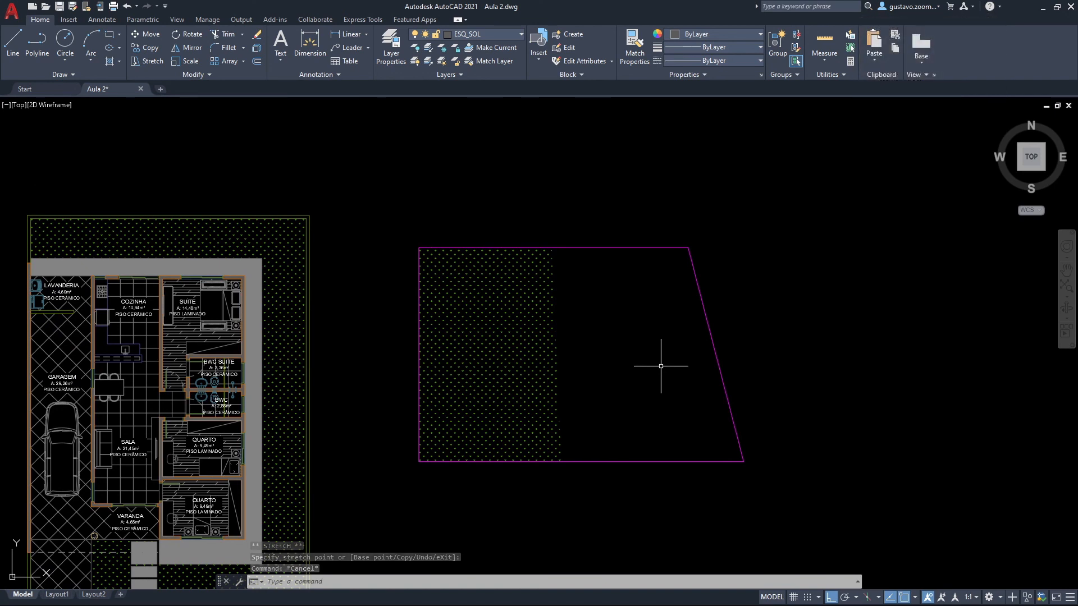
Stretch the grass hatch's northeast and southeast corners onto the matching corners of the magenta outline so it fills the shape.
{"action": "left_click", "coordinate": [572, 339]}
{"action": "left_click", "coordinate": [514, 303]}
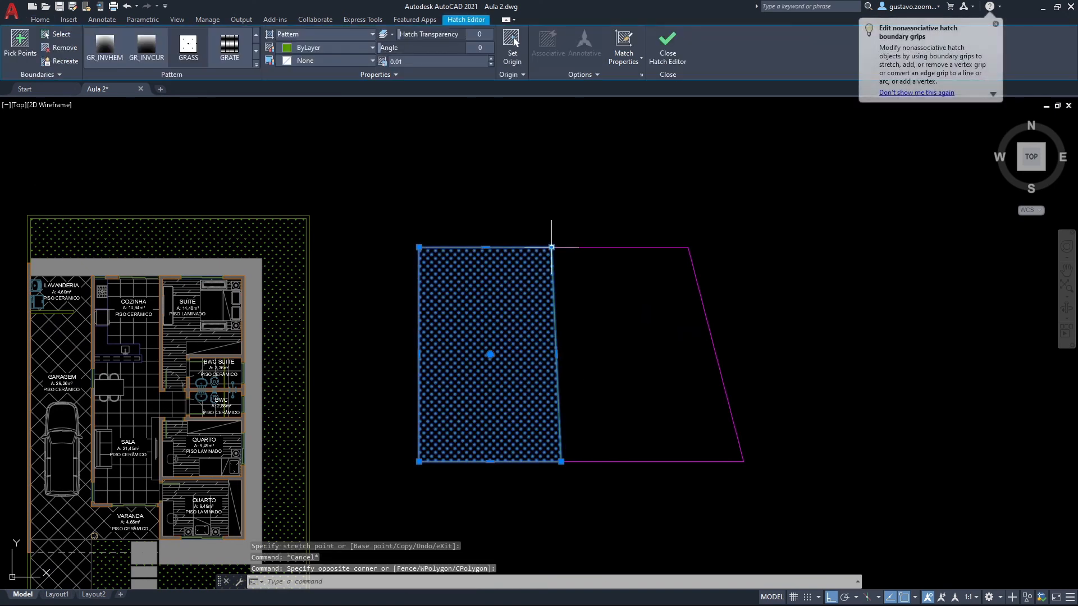
{"action": "left_click", "coordinate": [552, 247]}
{"action": "left_click", "coordinate": [689, 247]}
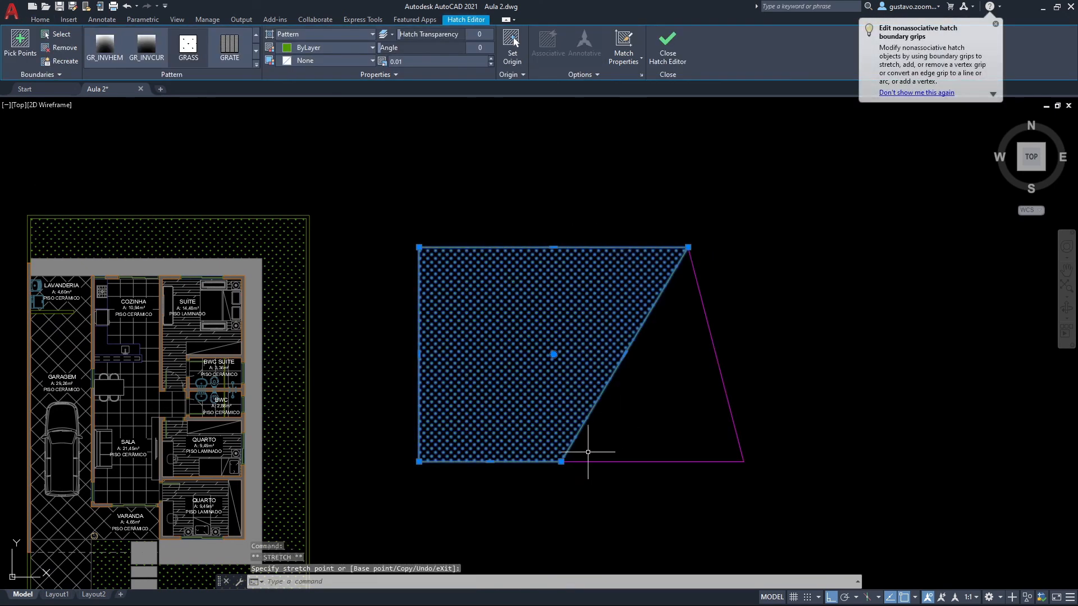
{"action": "left_click", "coordinate": [561, 462]}
{"action": "left_click", "coordinate": [744, 461]}
{"action": "key", "text": "Escape"}
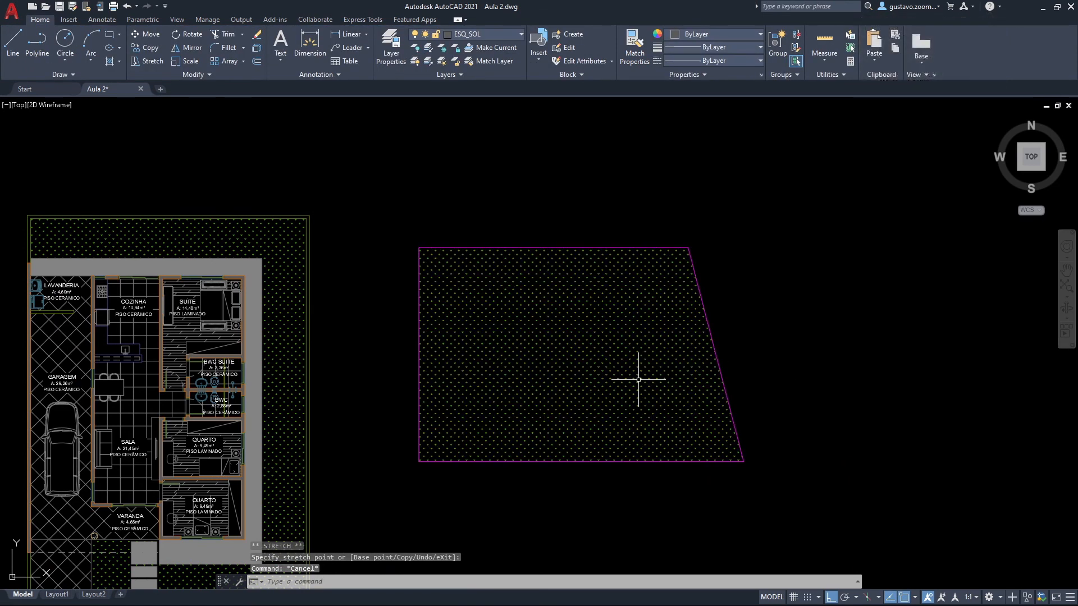
Erase the grass hatch inside the magenta test outline.
{"action": "middle_click_drag", "start_coordinate": [639, 380], "coordinate": [616, 337]}
{"action": "left_click", "coordinate": [601, 309]}
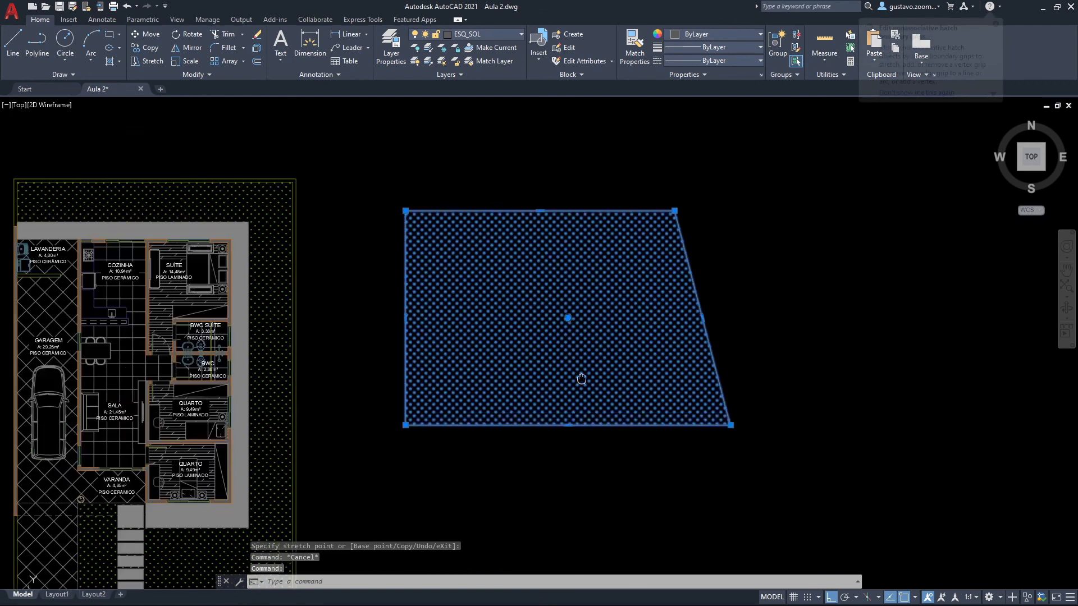
{"action": "key", "text": "Delete"}
{"action": "type", "text": "l"}
{"action": "key", "text": "Return"}
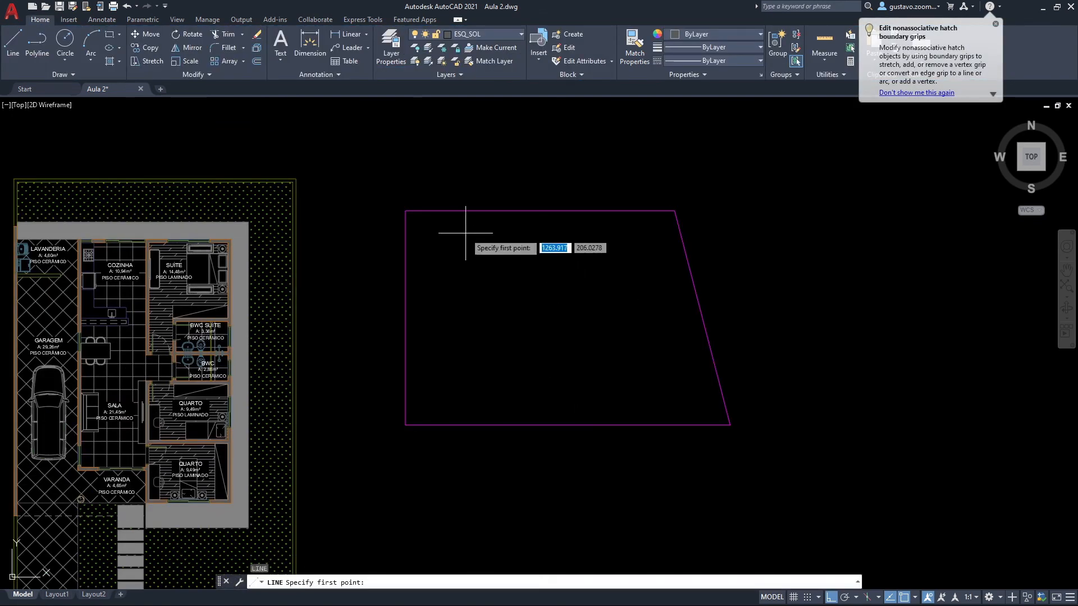
{"action": "key", "text": "Escape"}
Erase the magenta test outline east of the floor plan.
{"action": "middle_click_drag", "start_coordinate": [313, 355], "coordinate": [446, 344]}
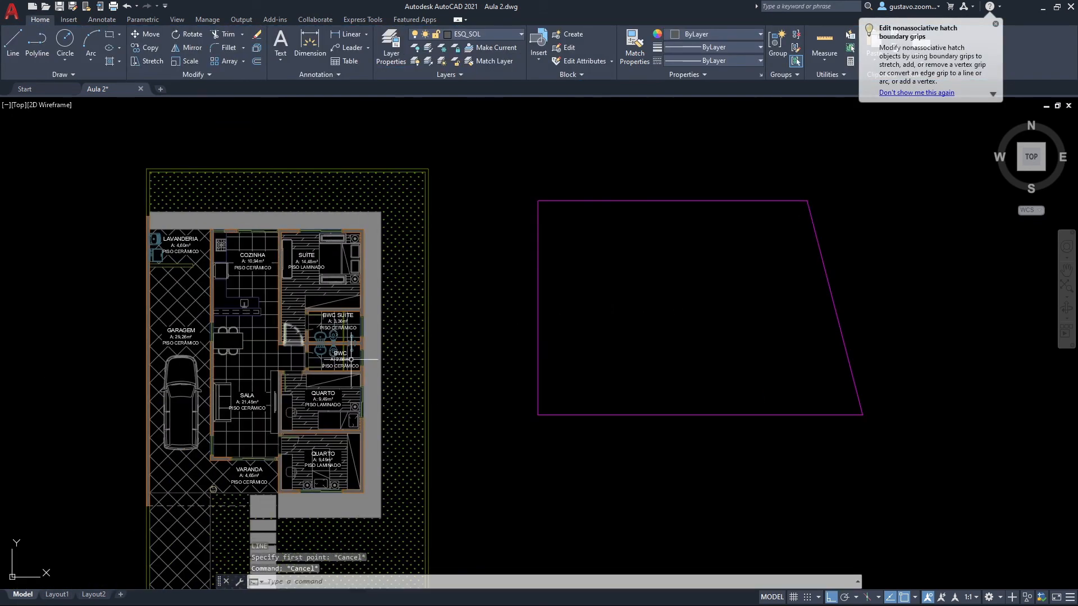
{"action": "left_click", "coordinate": [562, 430]}
{"action": "left_click", "coordinate": [532, 393]}
{"action": "middle_click_drag", "start_coordinate": [616, 393], "coordinate": [708, 405]}
{"action": "key", "text": "Delete"}
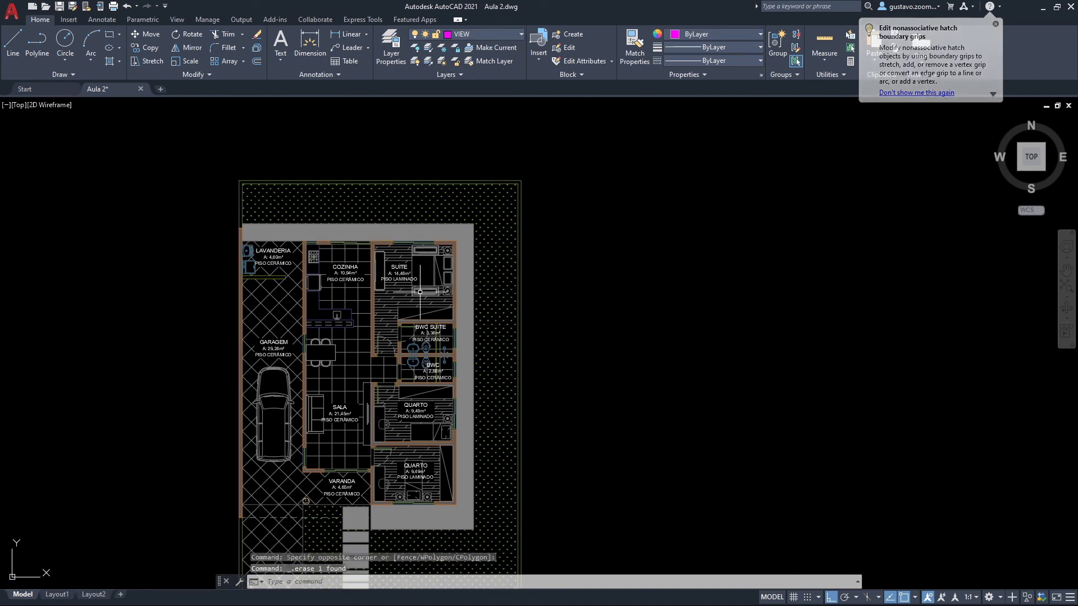
Split the combined solid wall hatch around the kitchen and suite into individual hatches with Separate Hatches.
{"action": "scroll", "coordinate": [432, 317], "scroll_direction": "up", "scroll_amount": 6}
{"action": "scroll", "coordinate": [545, 373], "scroll_direction": "down", "scroll_amount": 3}
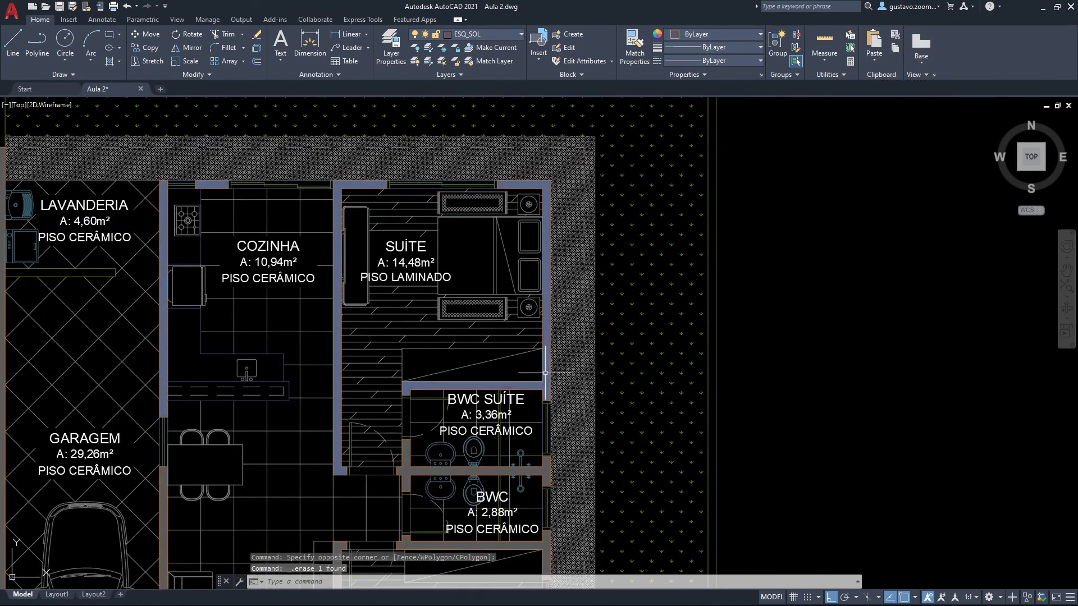
{"action": "middle_click_drag", "start_coordinate": [536, 363], "coordinate": [563, 362]}
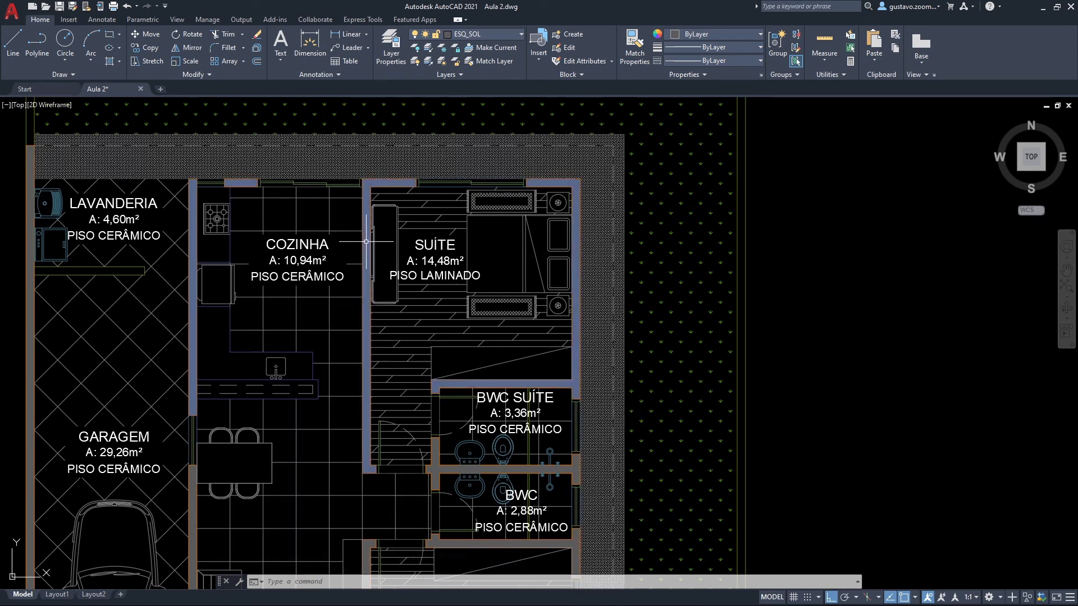
{"action": "left_click", "coordinate": [366, 315]}
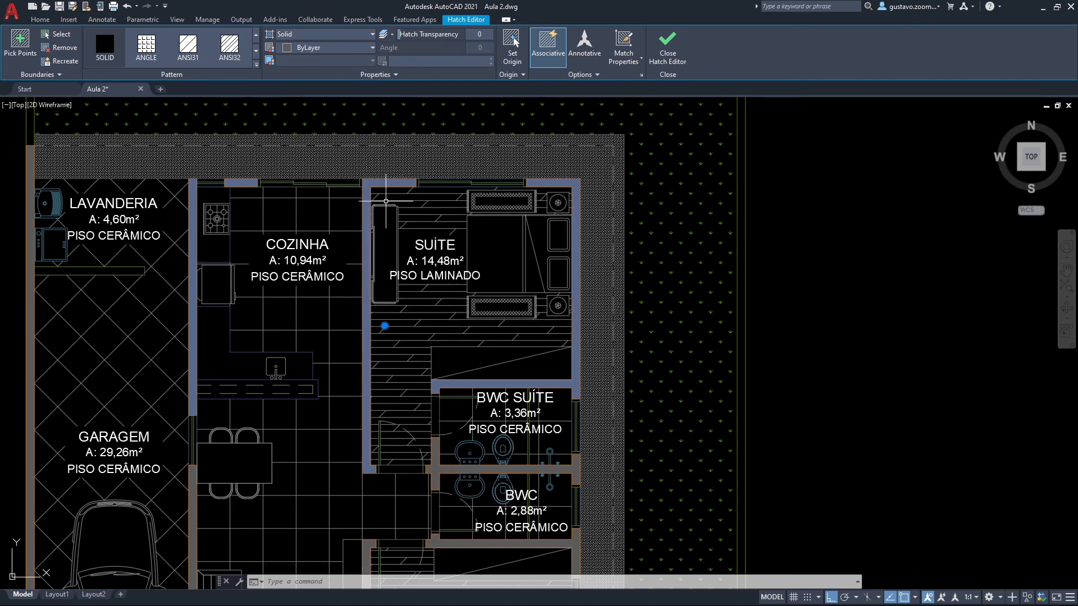
{"action": "middle_click_drag", "start_coordinate": [416, 375], "coordinate": [441, 395]}
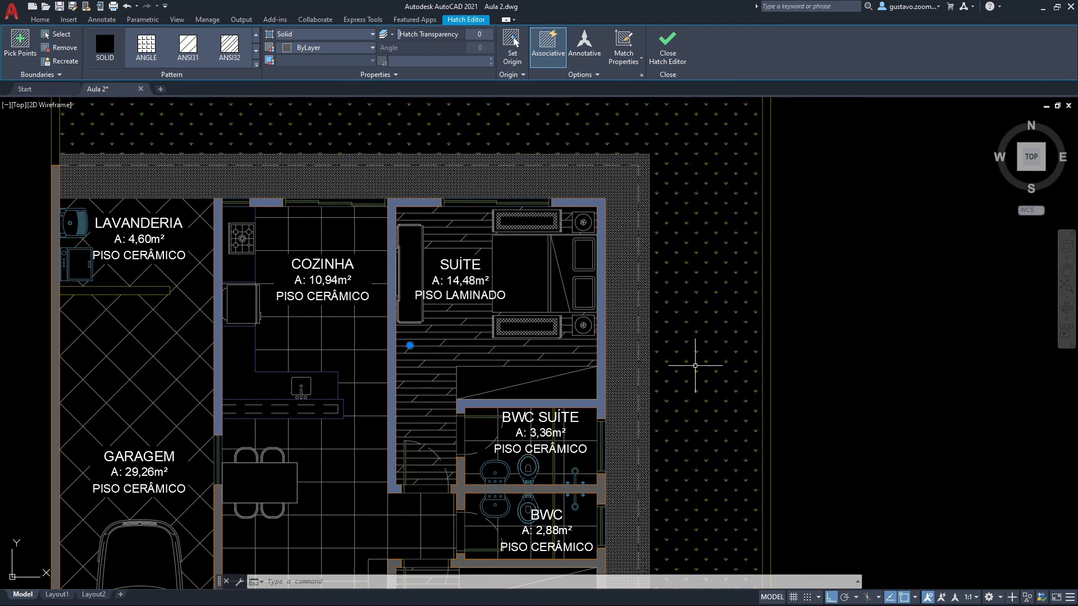
{"action": "left_click", "coordinate": [597, 78]}
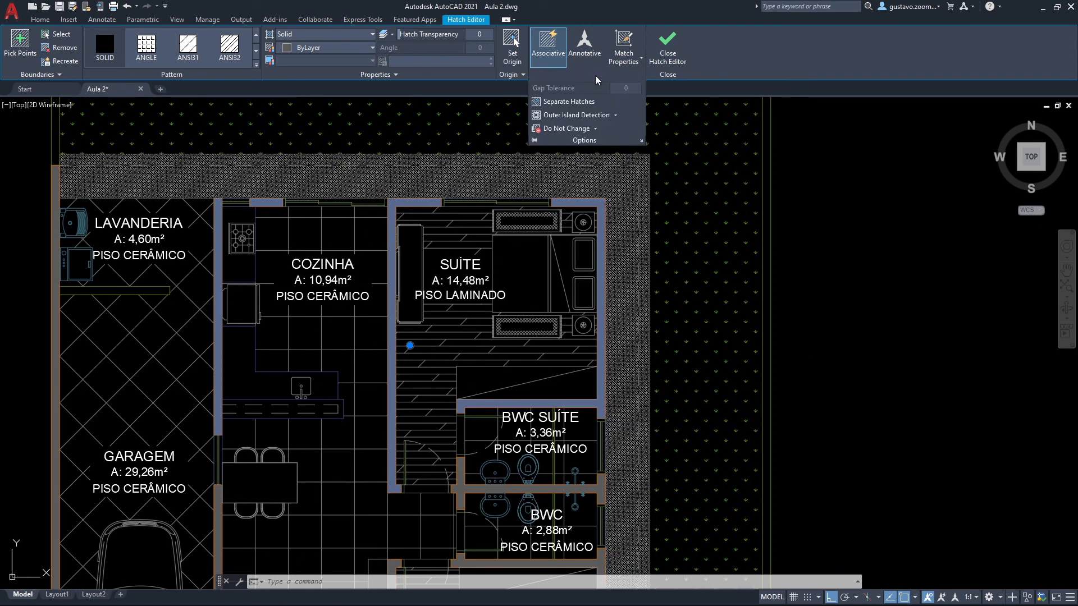
{"action": "left_click", "coordinate": [569, 101]}
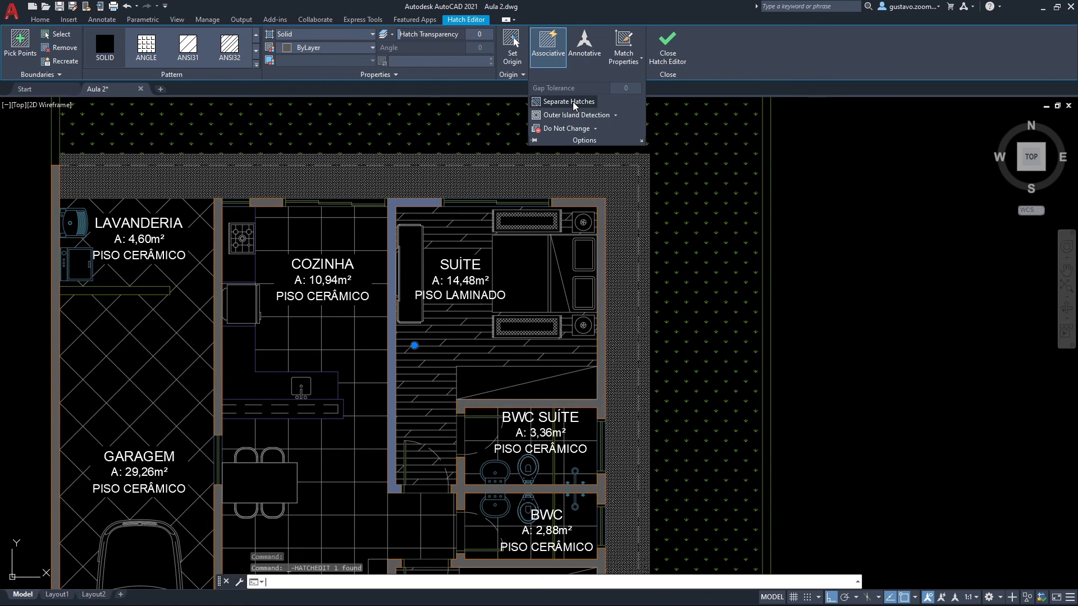
Check that the wall segments north and west of the kitchen can each be selected as separate hatches.
{"action": "left_click", "coordinate": [267, 200]}
{"action": "key", "text": "Escape"}
{"action": "left_click", "coordinate": [265, 205]}
{"action": "key", "text": "Escape"}
{"action": "left_click", "coordinate": [220, 231]}
{"action": "key", "text": "Escape"}
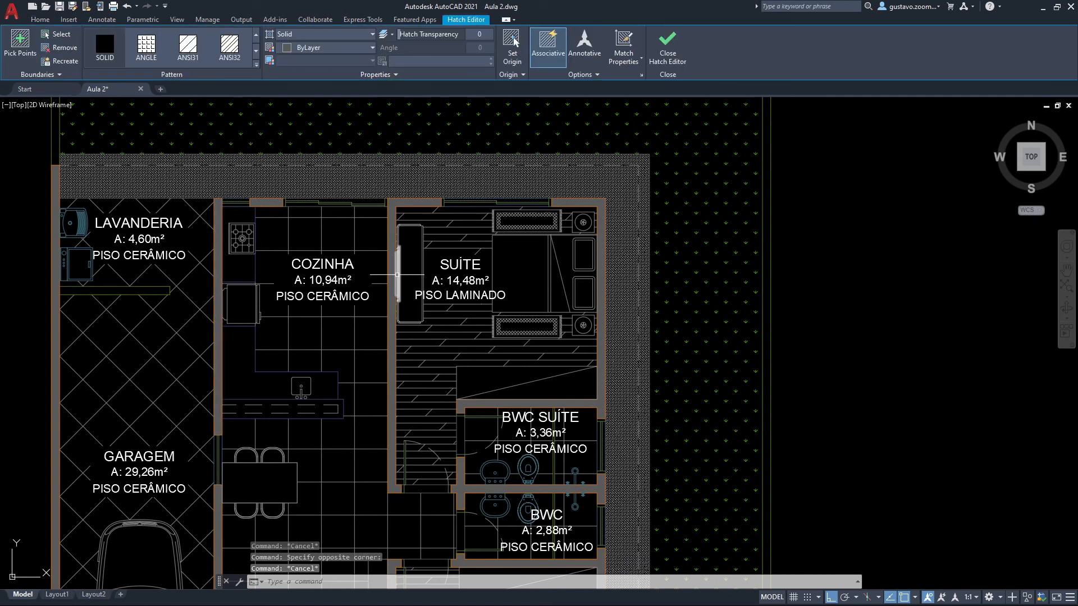
Erase the solid hatch of the wall between the kitchen and the suite, and undo the erasure.
{"action": "left_click", "coordinate": [392, 250]}
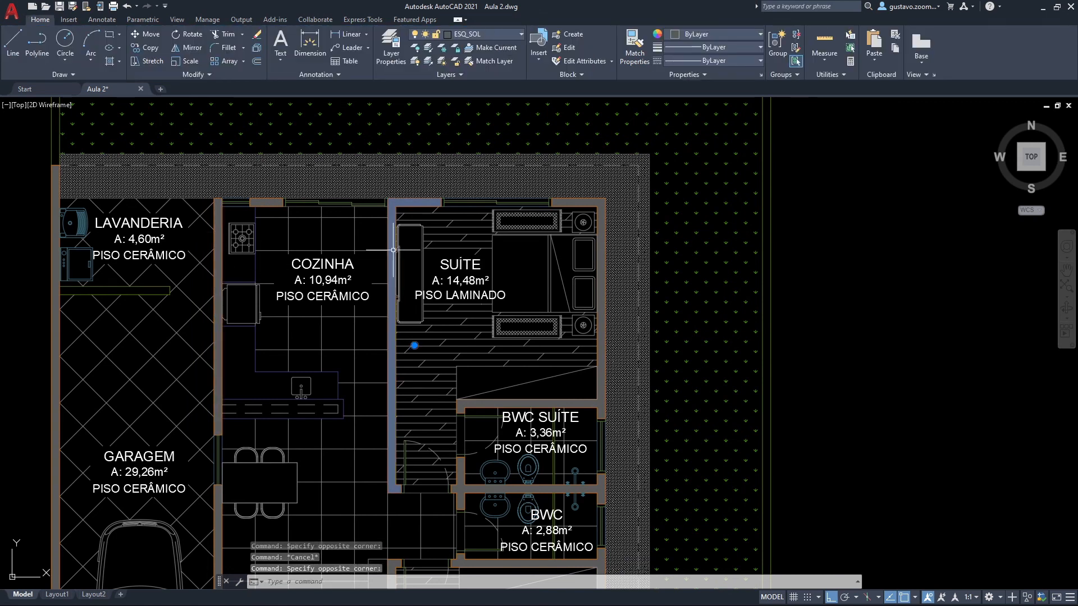
{"action": "key", "text": "Delete"}
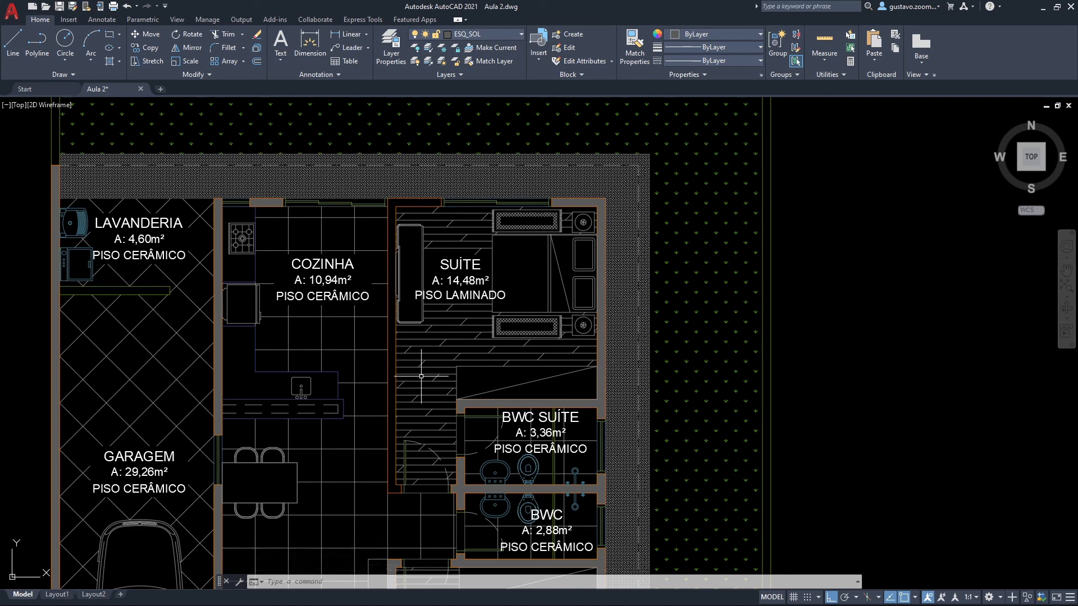
{"action": "key", "text": "ctrl+z"}
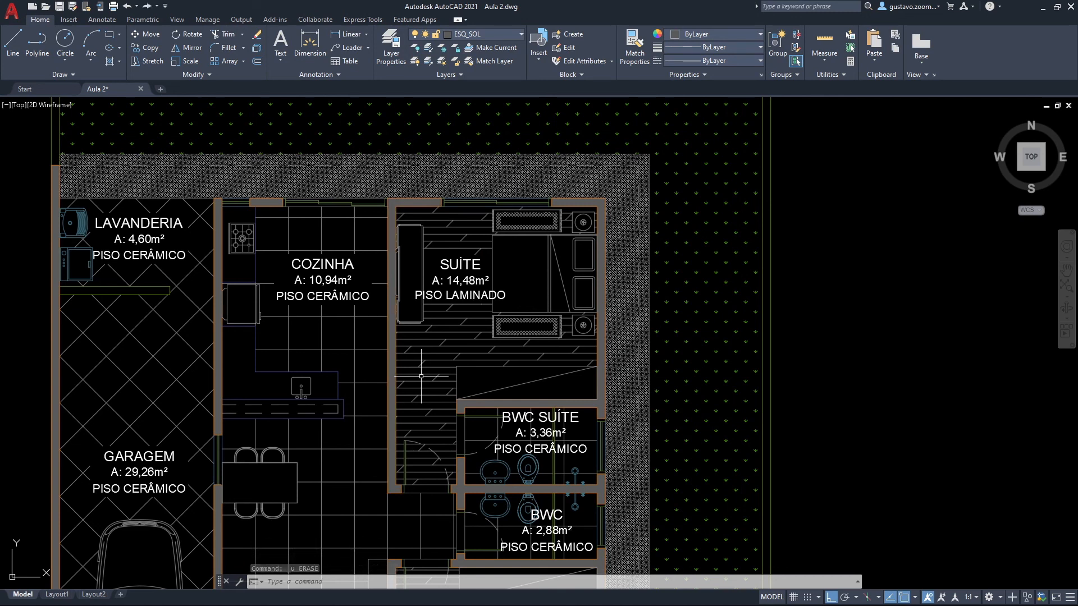
{"action": "scroll", "coordinate": [477, 230], "scroll_direction": "down", "scroll_amount": 6}
{"action": "middle_click_drag", "start_coordinate": [702, 267], "coordinate": [622, 283]}
{"action": "scroll", "coordinate": [578, 313], "scroll_direction": "up", "scroll_amount": 6}
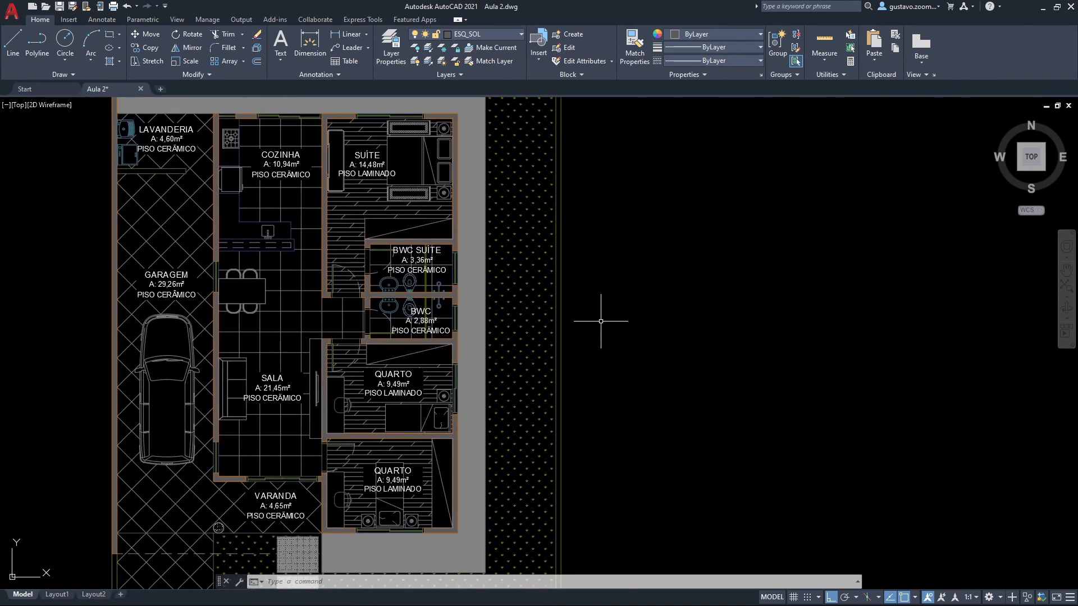
{"action": "scroll", "coordinate": [600, 321], "scroll_direction": "down", "scroll_amount": 3}
{"action": "middle_click_drag", "start_coordinate": [621, 328], "coordinate": [626, 315]}
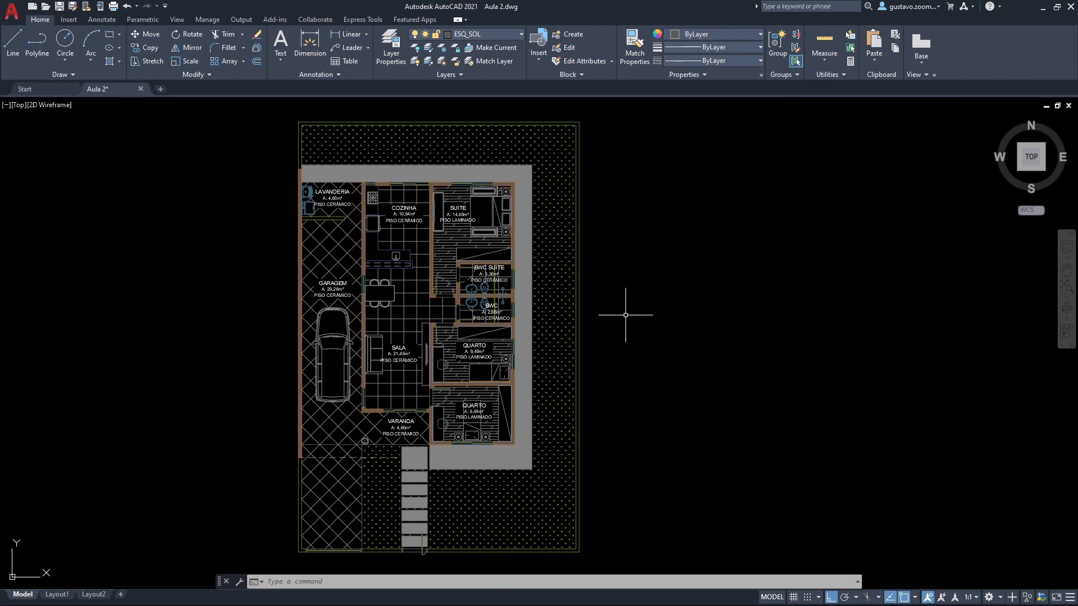